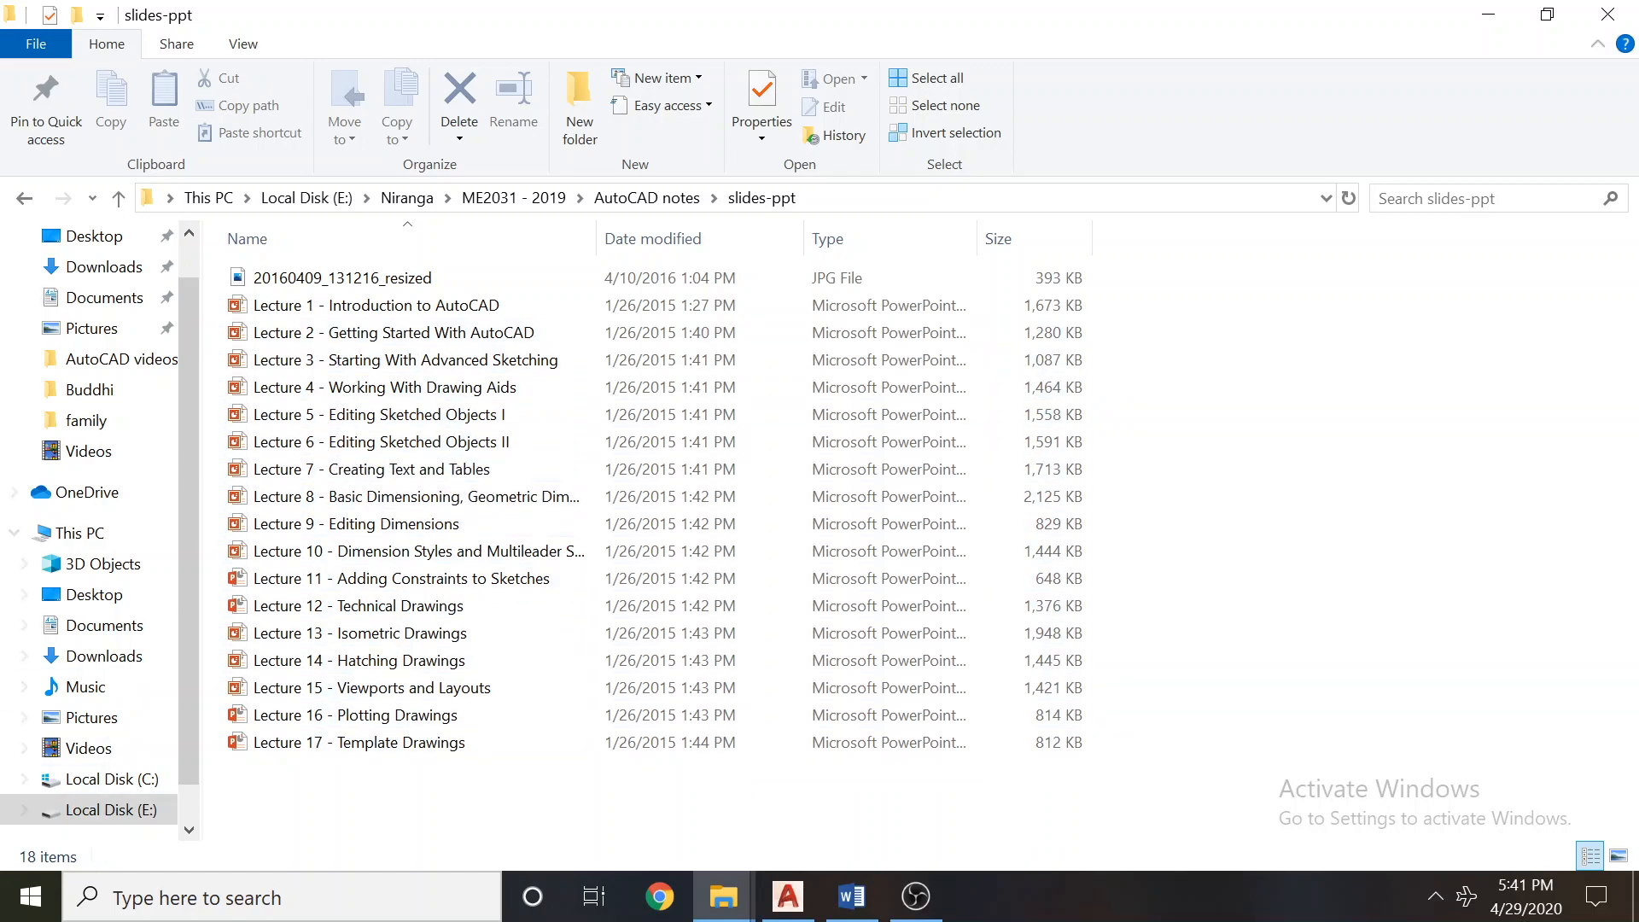
Launch PowerPoint, dismiss the Office activation wizard and create a blank presentation.
left_click(143, 907)
type("power")
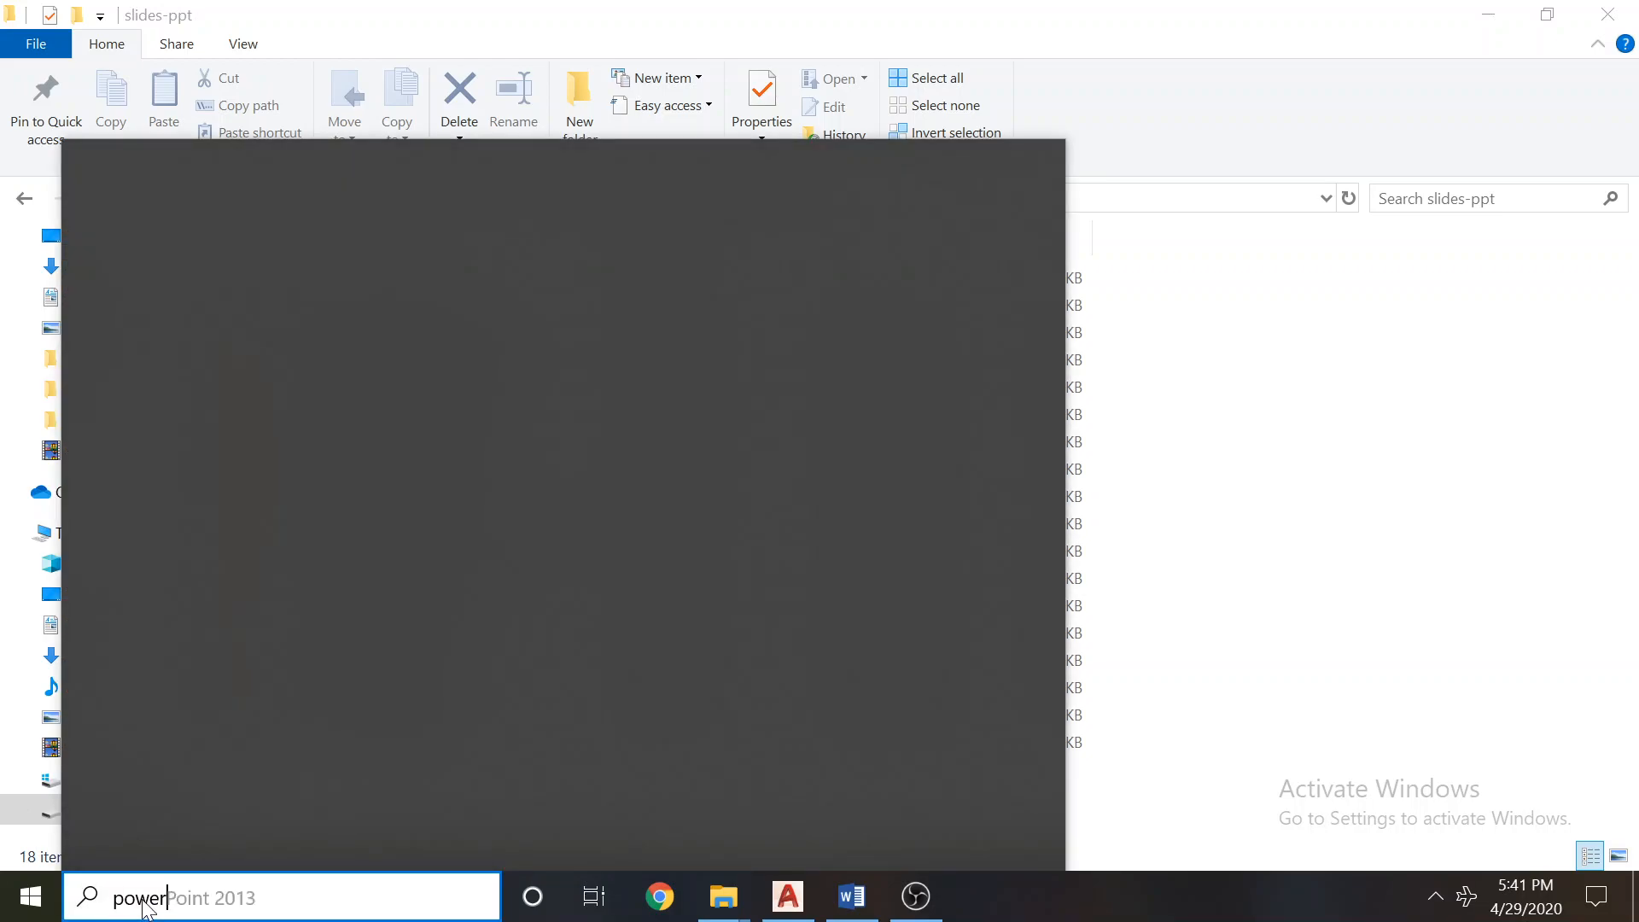
key("Return")
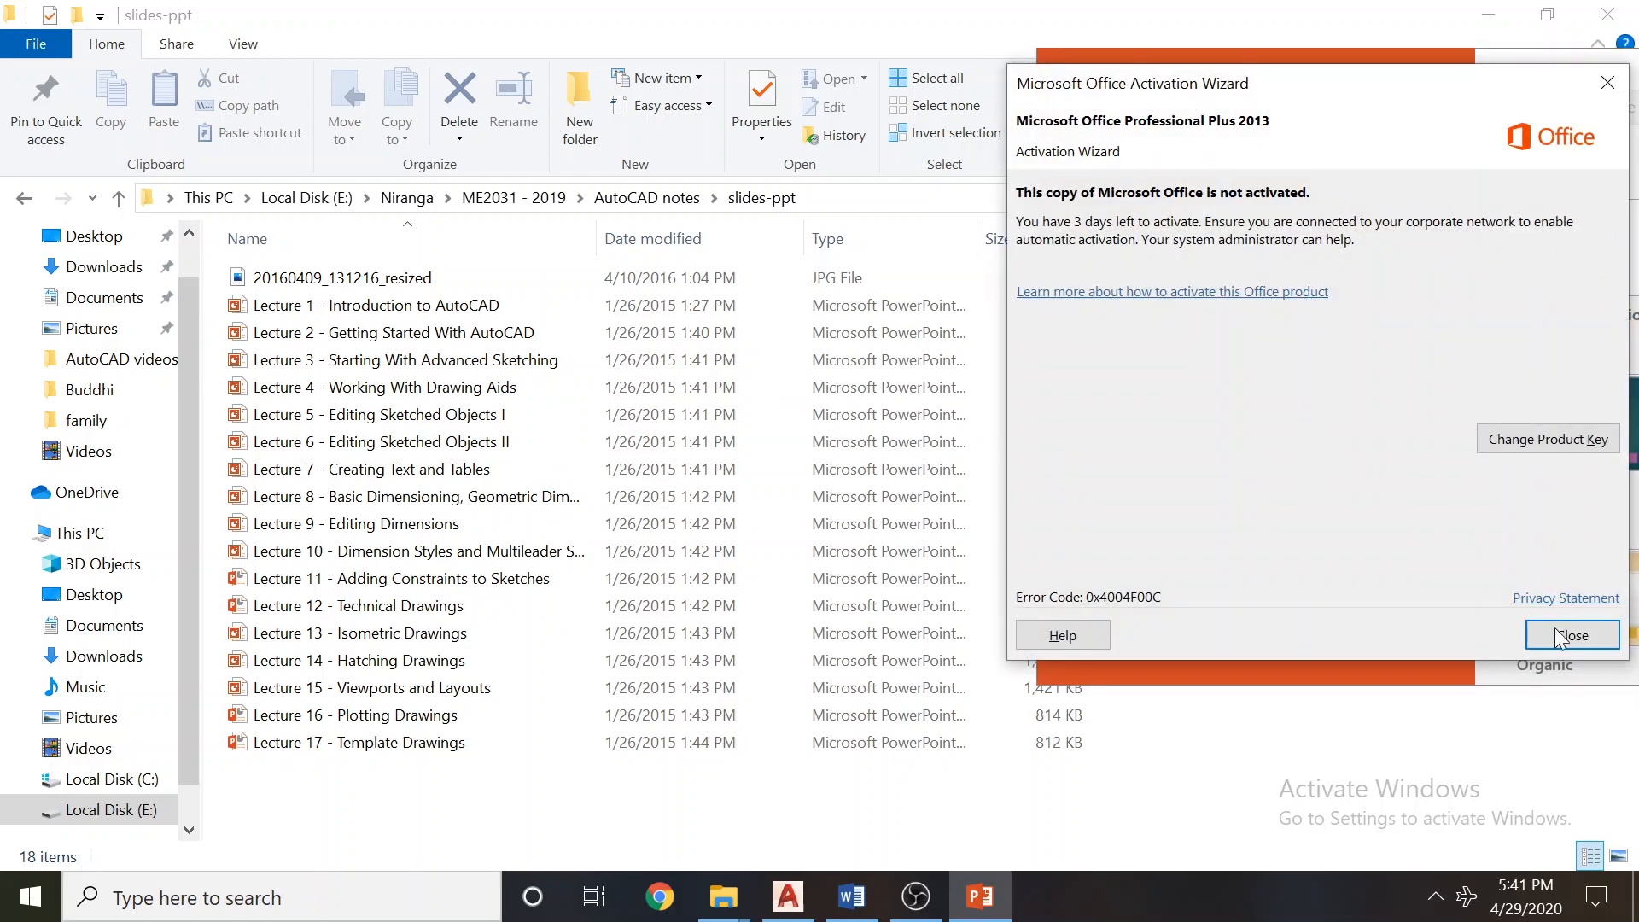
left_click(1558, 628)
left_click(1574, 265)
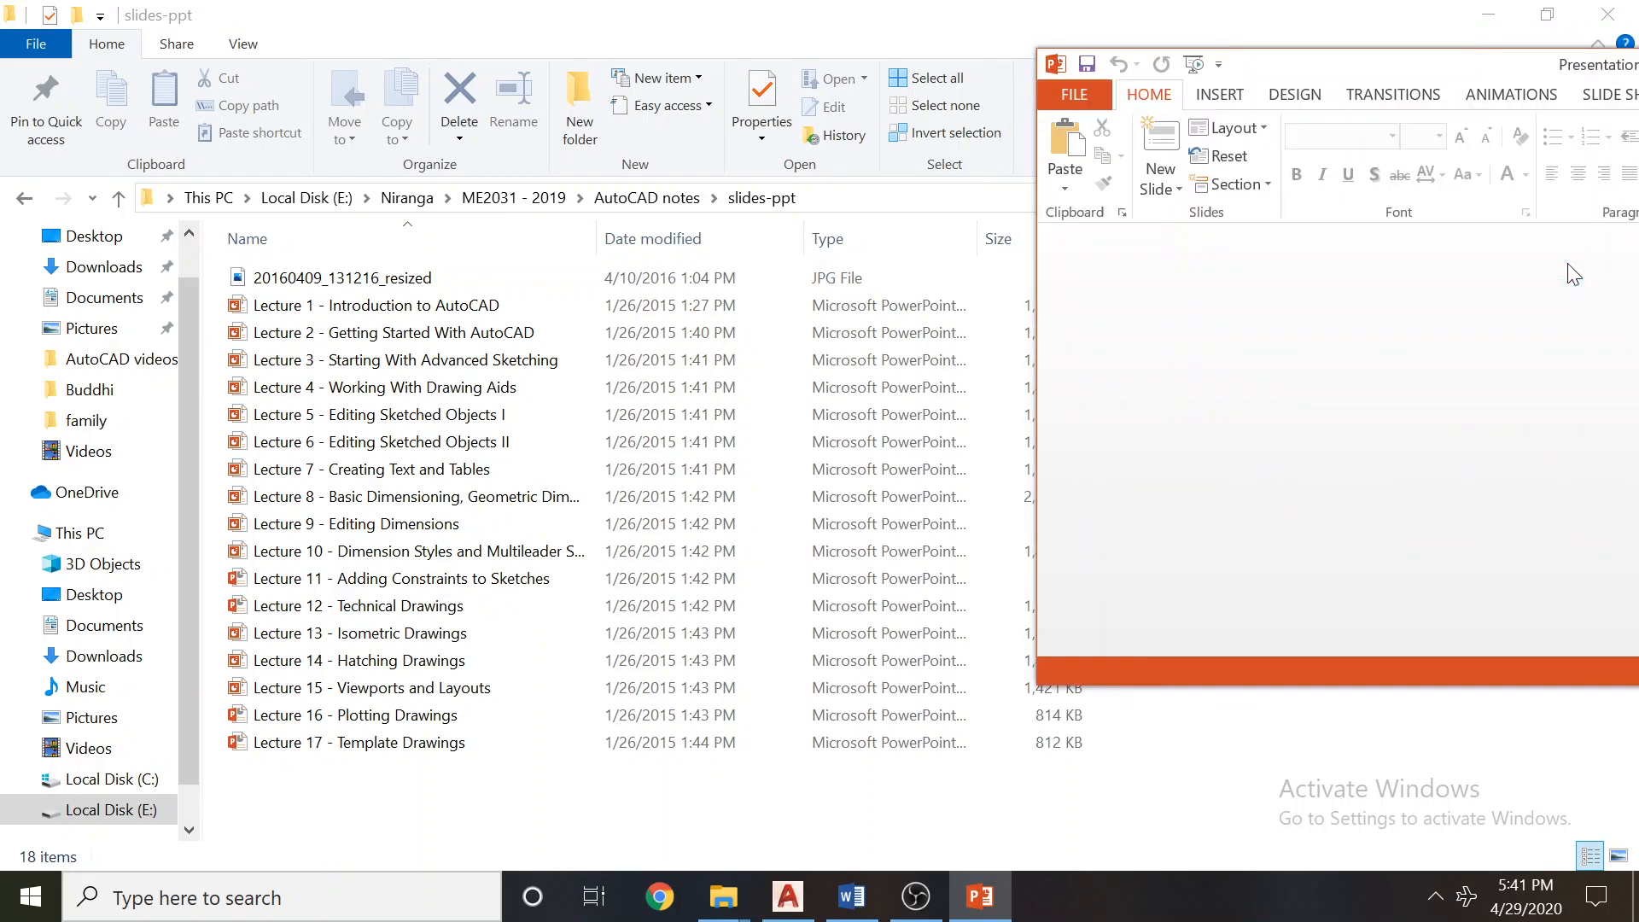
Bring the presentation window fully into view and delete the title and subtitle placeholders from the slide.
left_click_drag(1510, 79, 897, 95)
left_click(1074, 315)
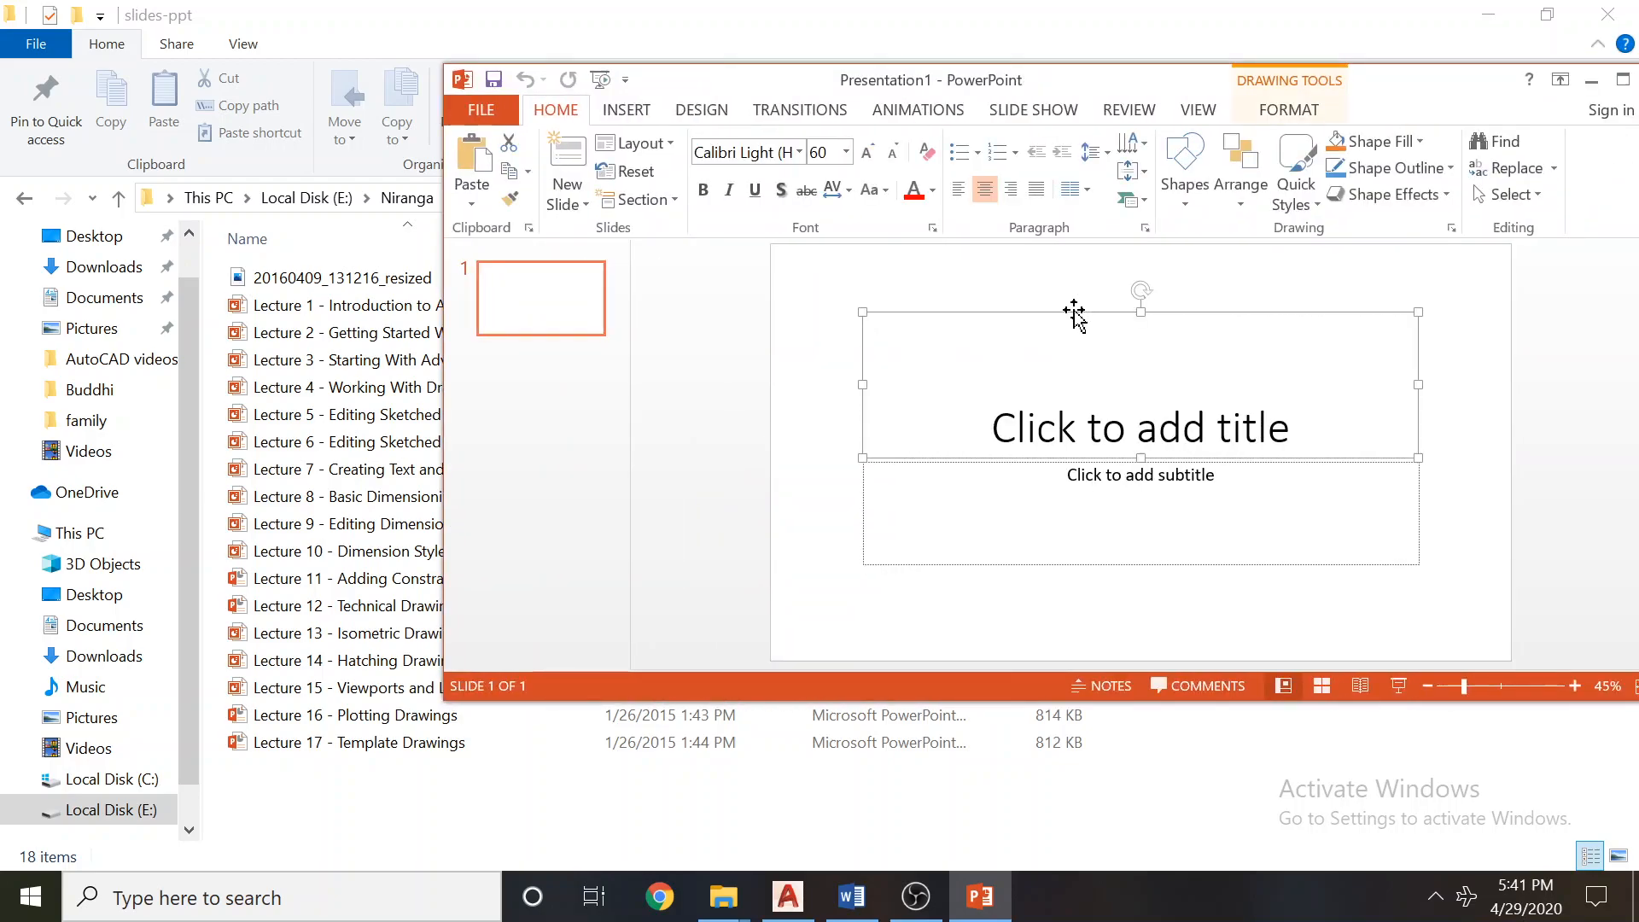
key("Delete")
left_click(1013, 458)
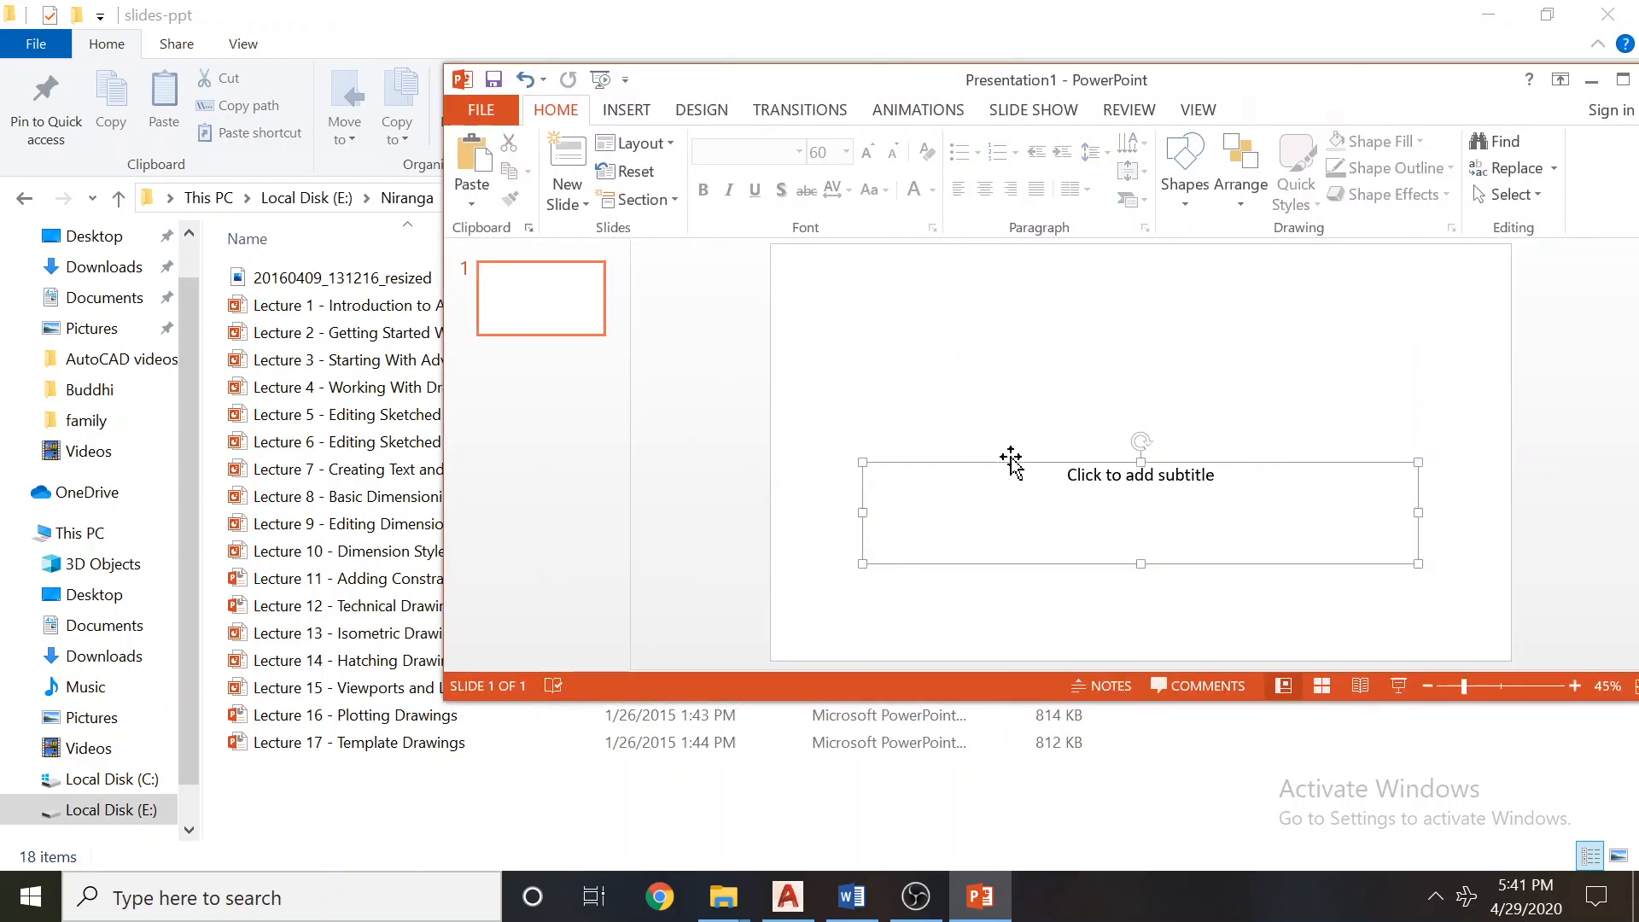
key("Delete")
Paste the copied exercise drawing onto the empty slide, enlarge it and position it to fill most of the slide.
key("ctrl+v")
left_click_drag(1119, 460, 982, 368)
left_click_drag(1086, 420, 1400, 644)
left_click_drag(1227, 556, 1246, 528)
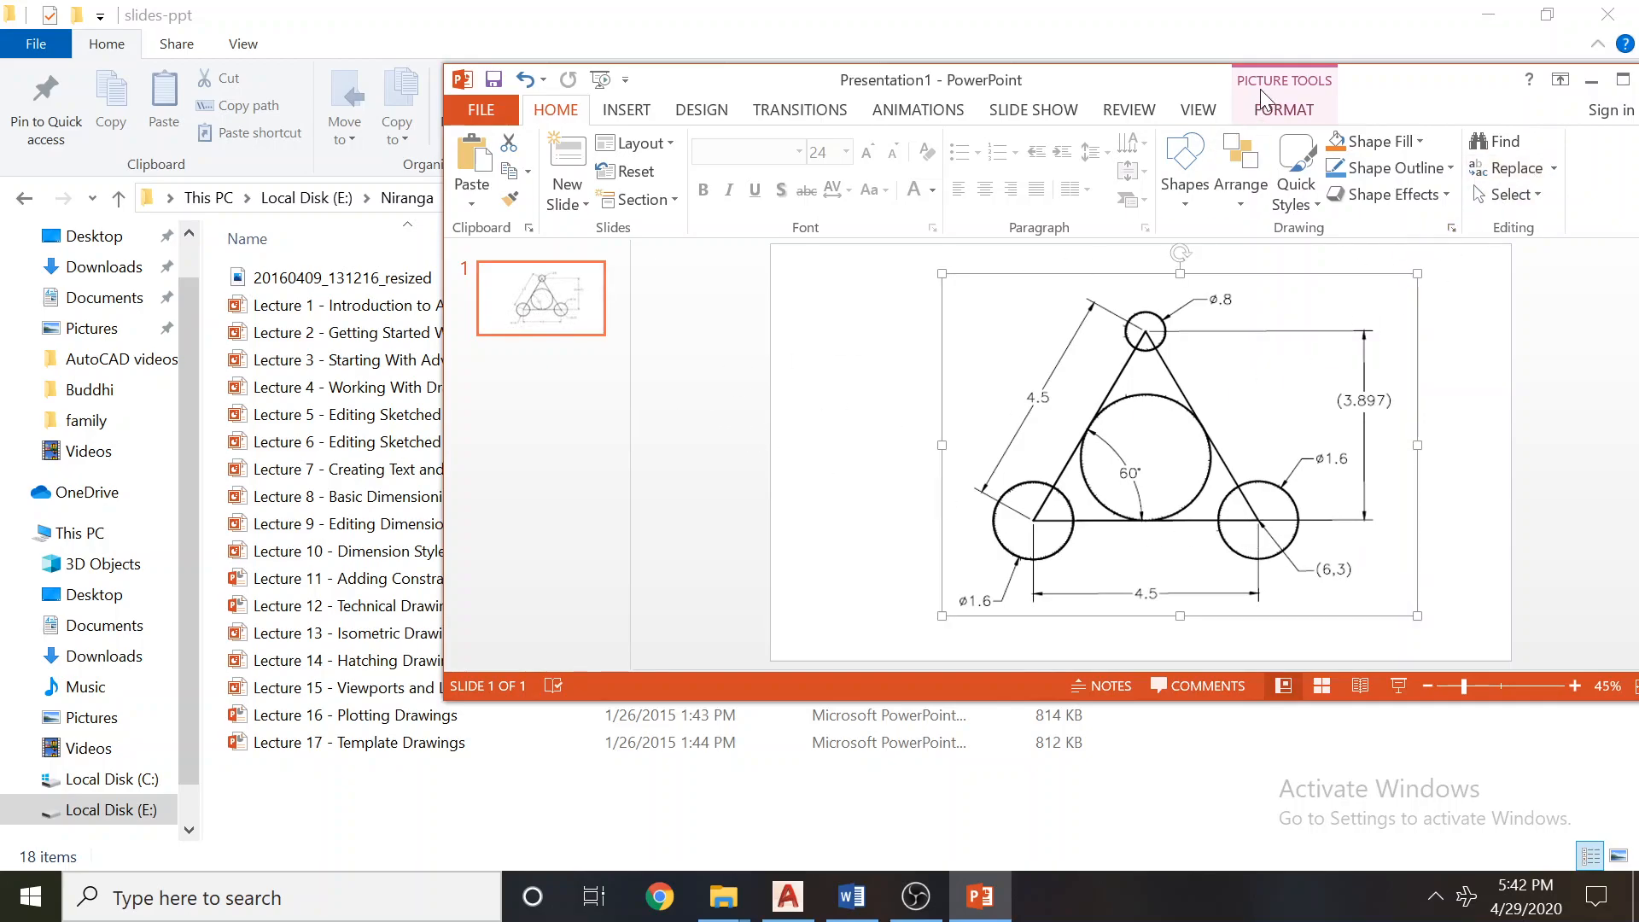
Snap the presentation window to the right half of the desktop and zoom the slide to 60%.
left_click_drag(1144, 82, 1635, 85)
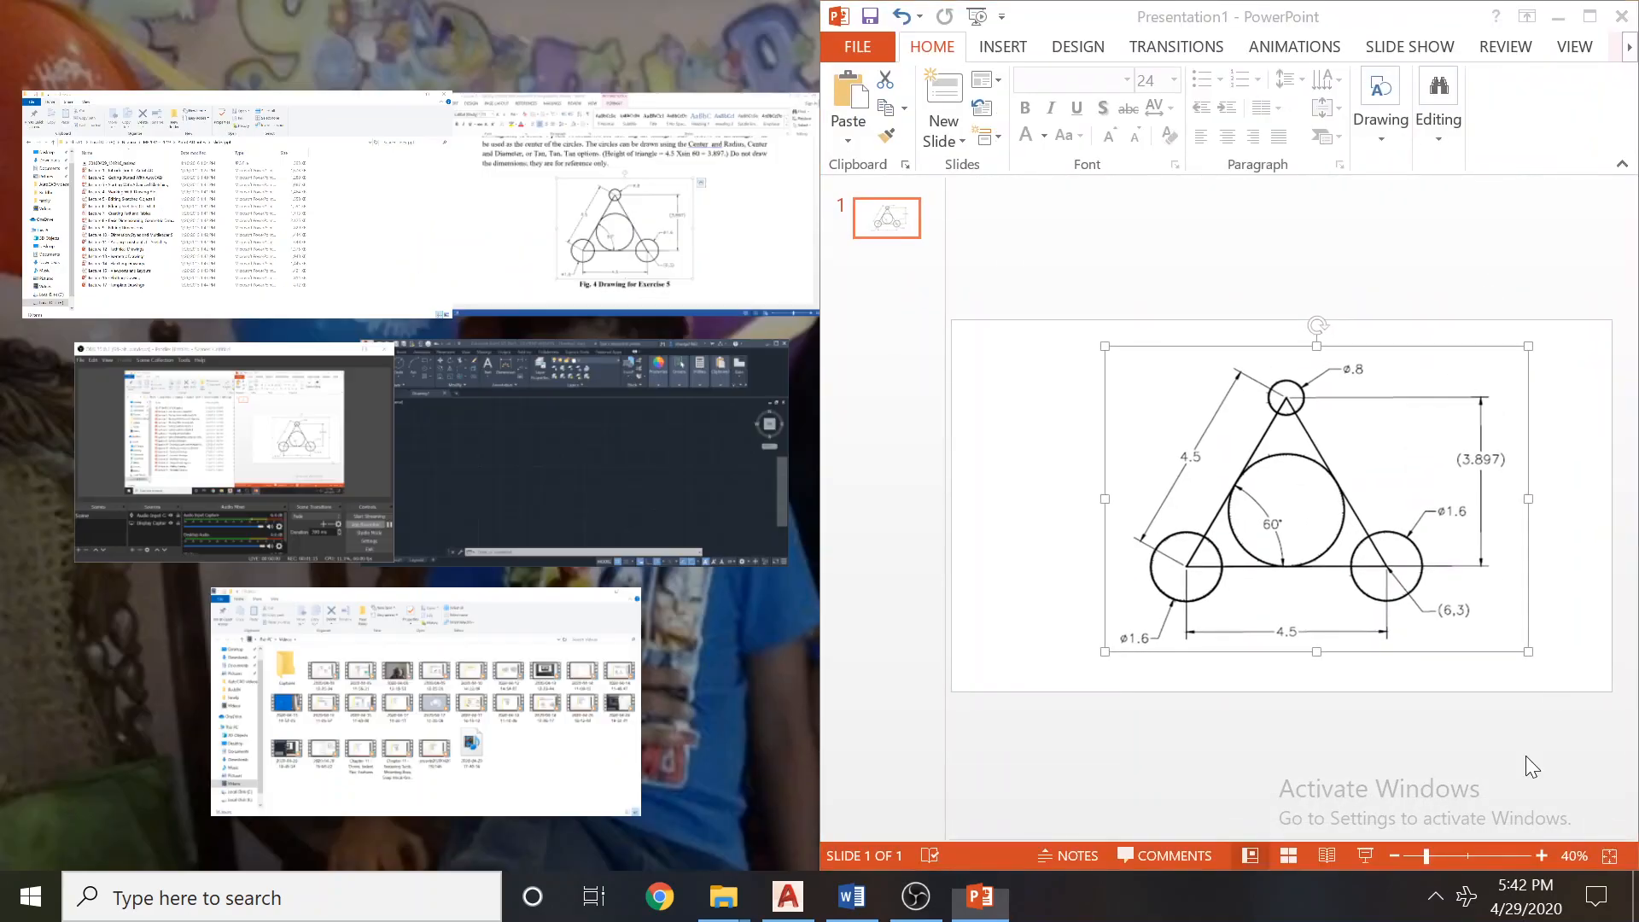
left_click(1542, 853)
left_click(1542, 853)
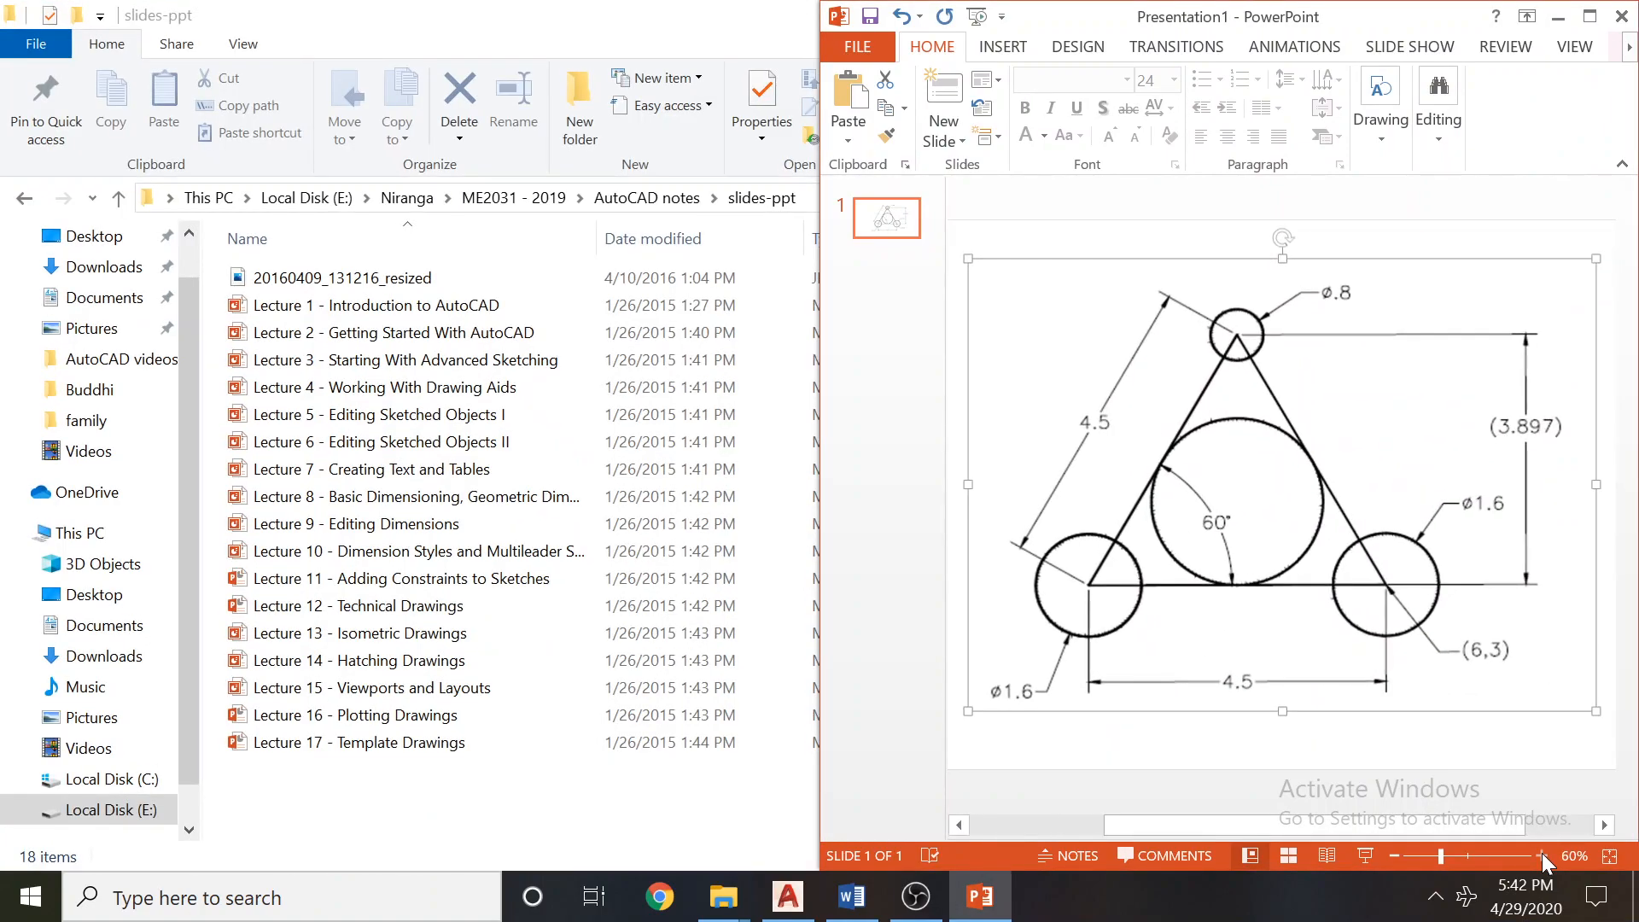
Switch to AutoCAD, close Drawing1 and create a new drawing from the acad.dwt template.
left_click(787, 897)
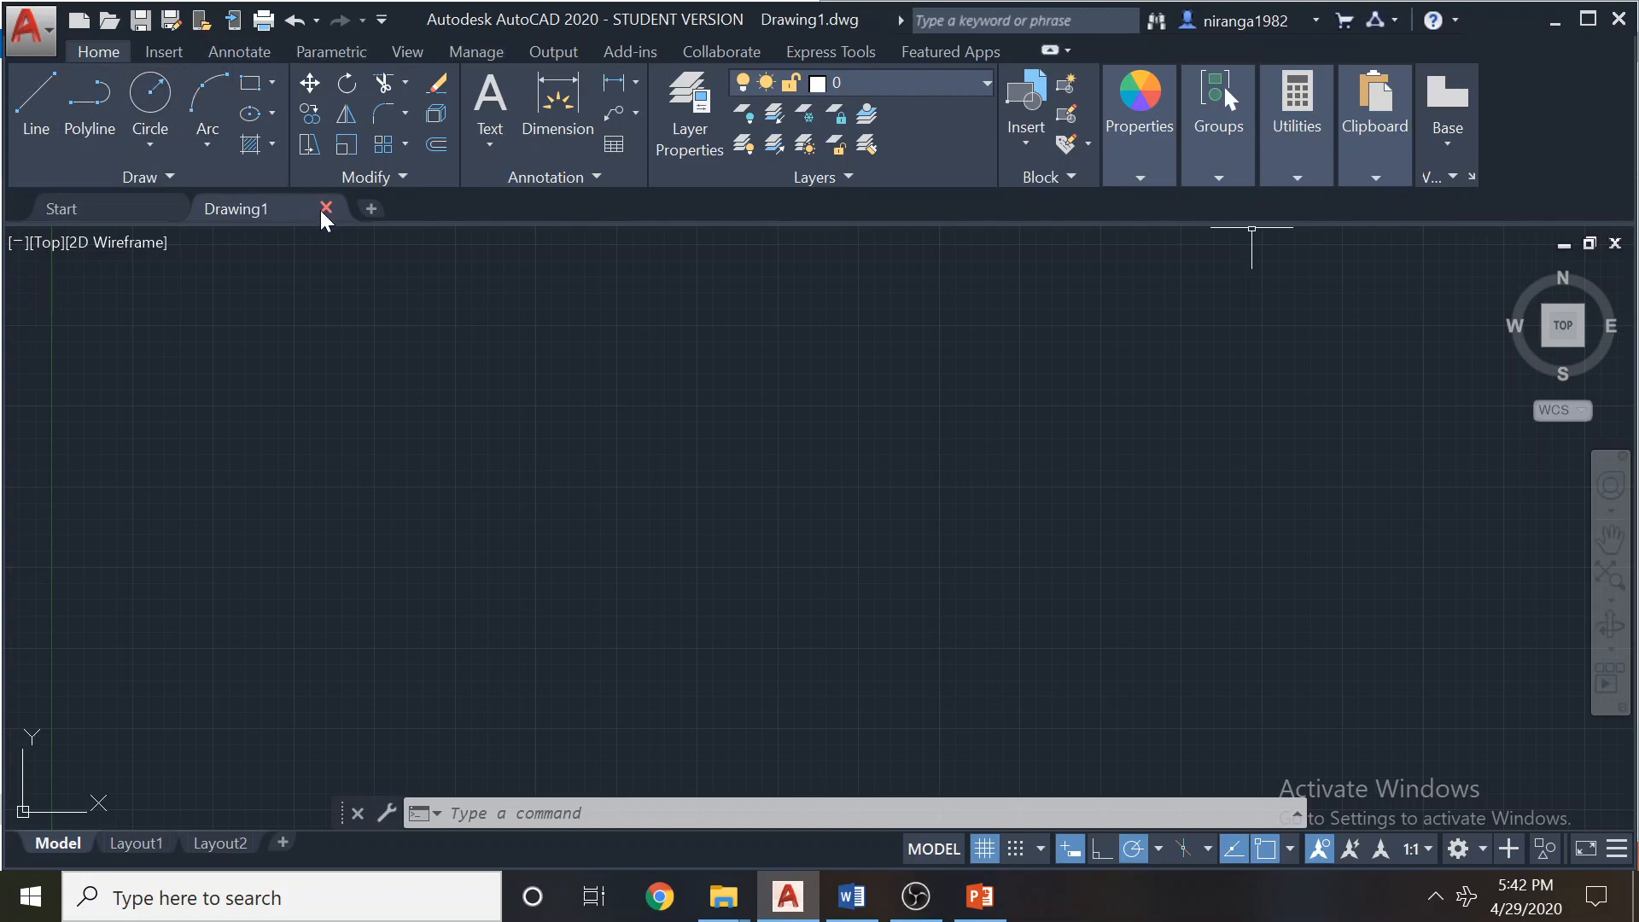
key("ctrl+9")
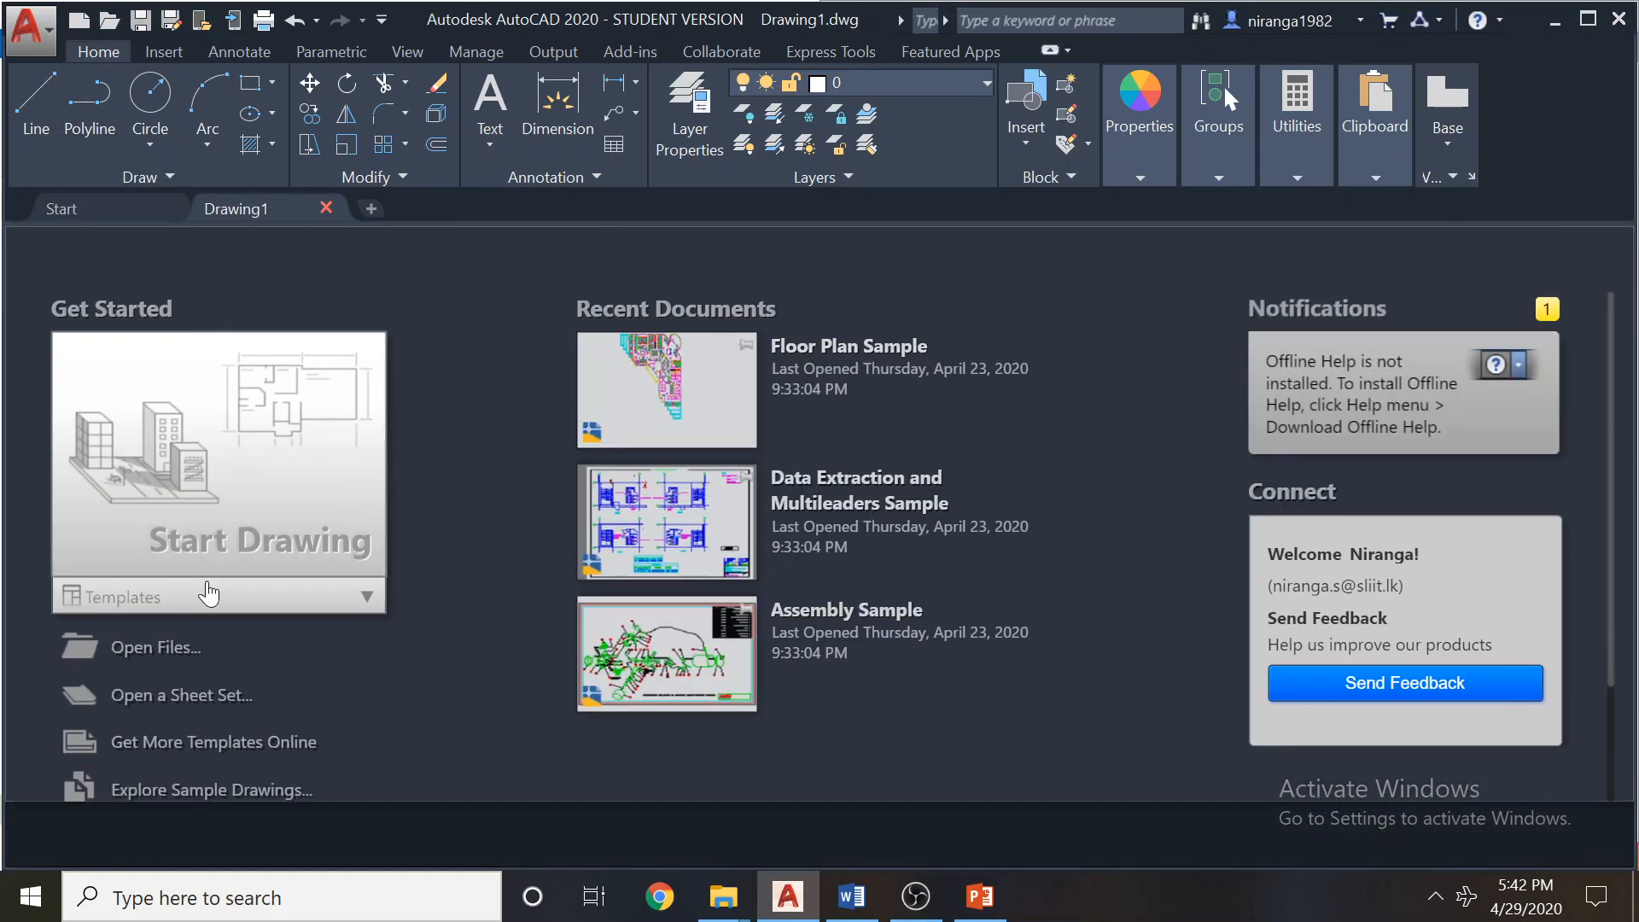
left_click(184, 598)
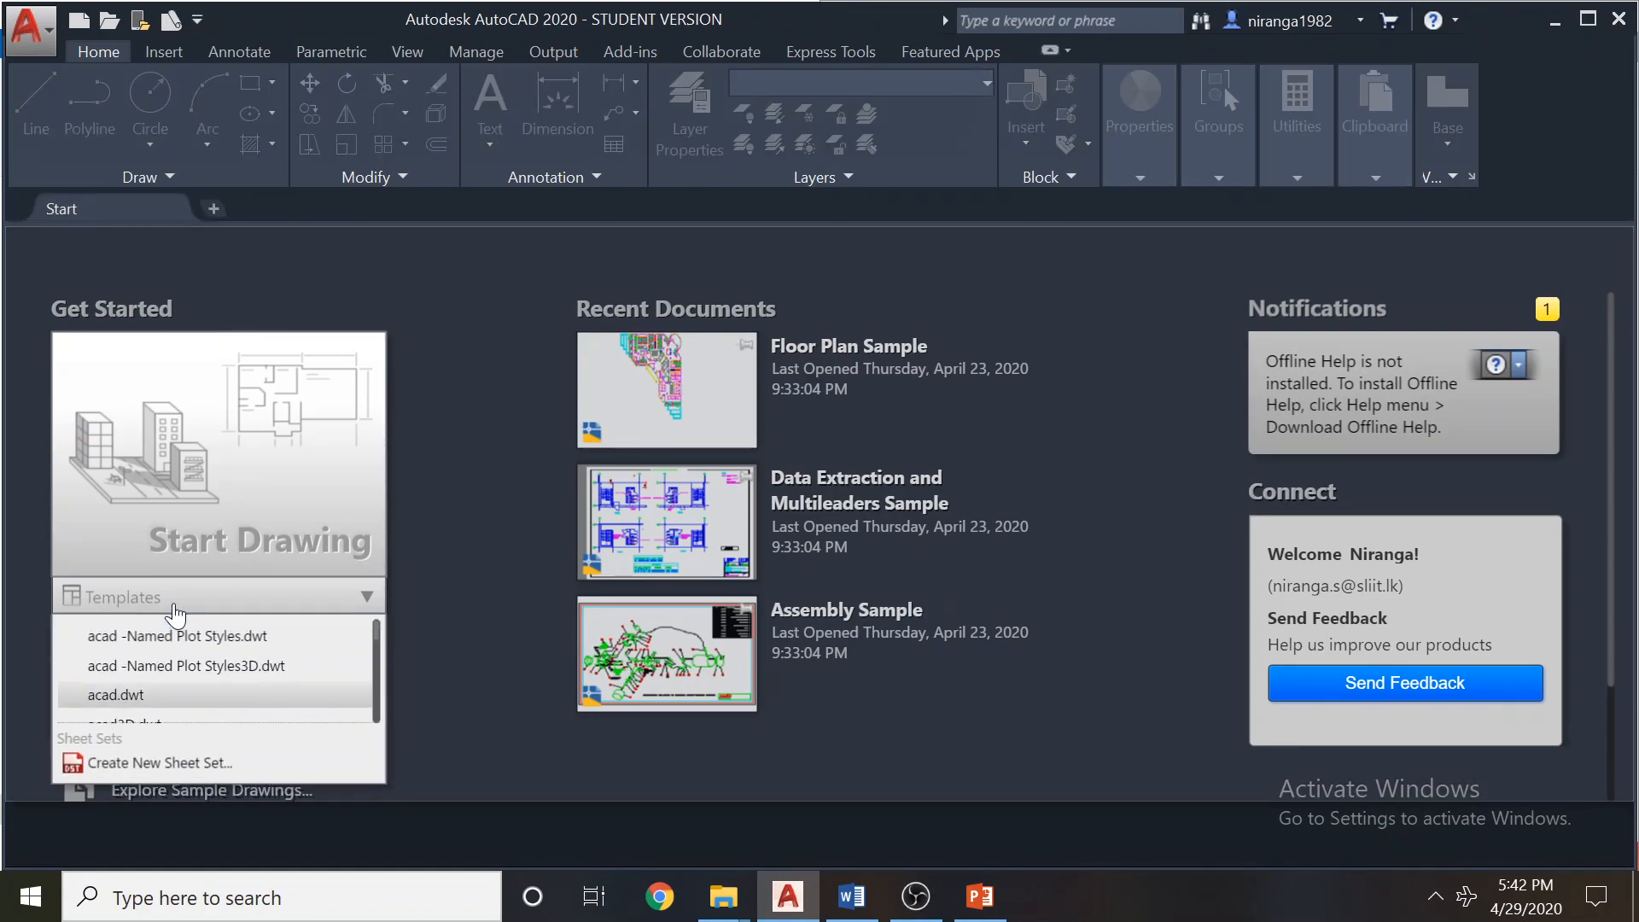
left_click(137, 696)
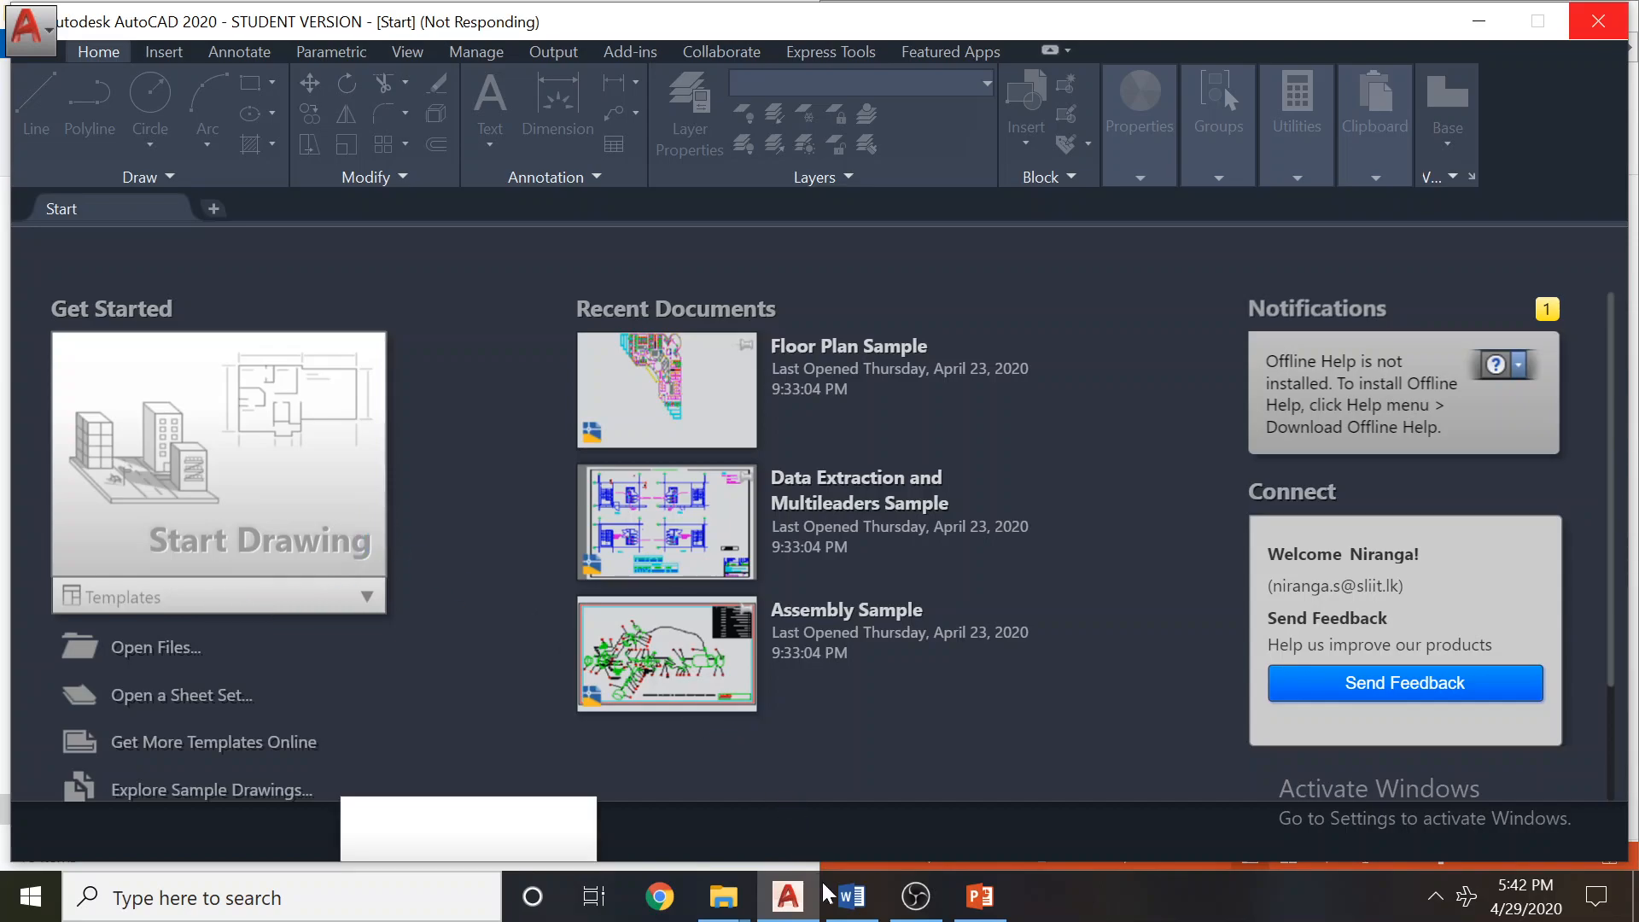
mouse_move(918, 914)
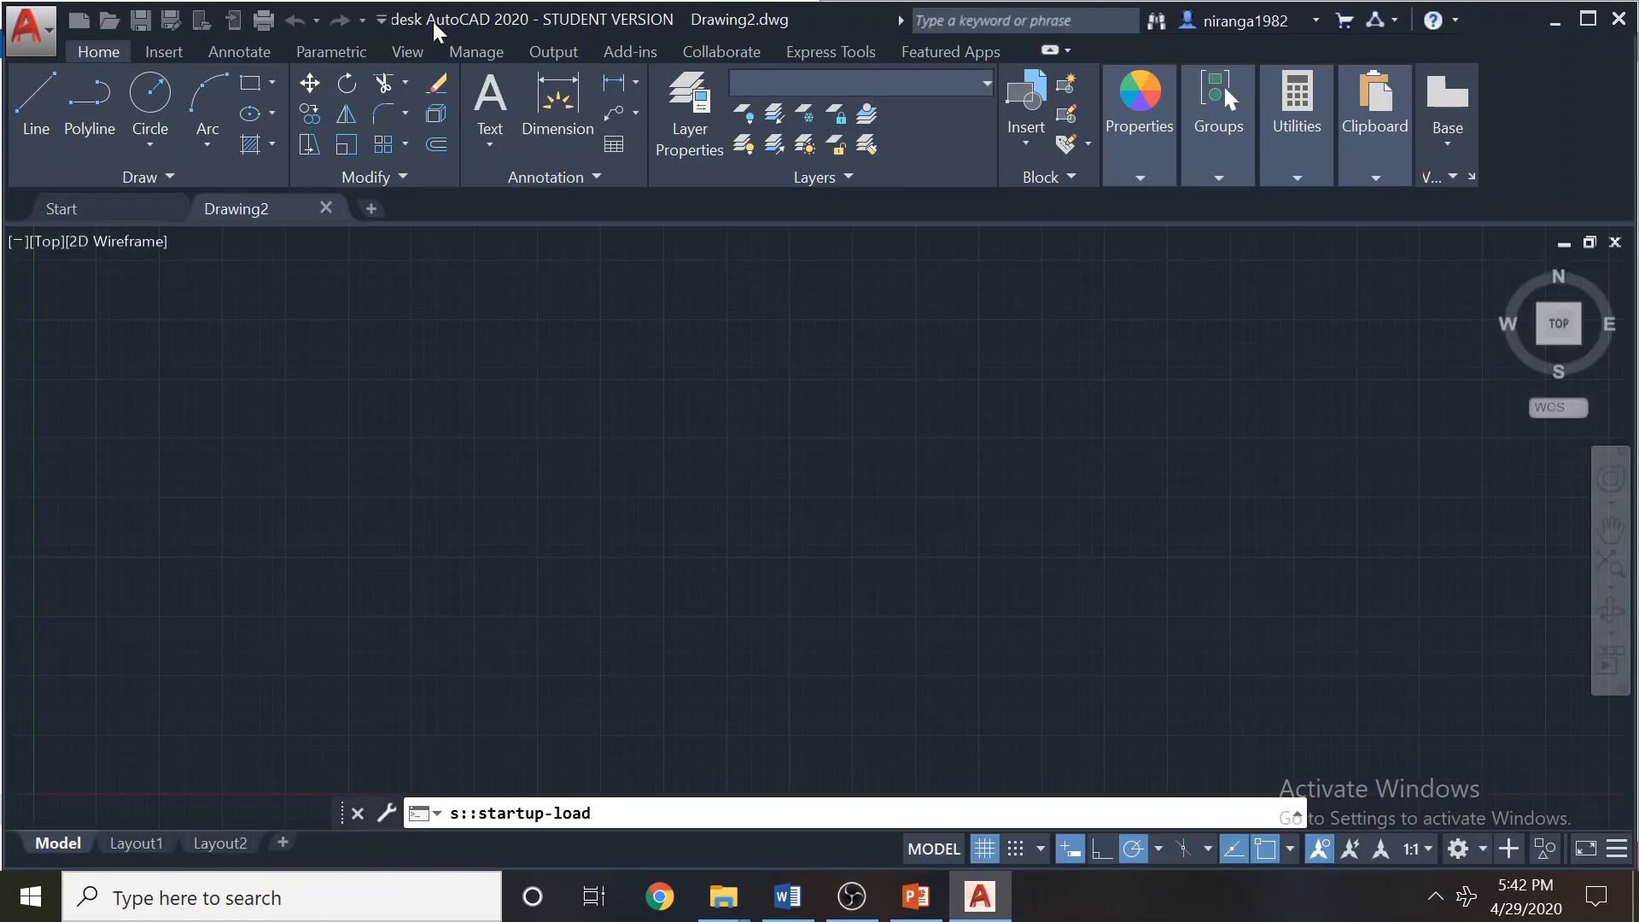
Snap AutoCAD to the left half beside the reference slide and dock the floating Modify panel back in the ribbon.
left_click_drag(718, 25, 1, 66)
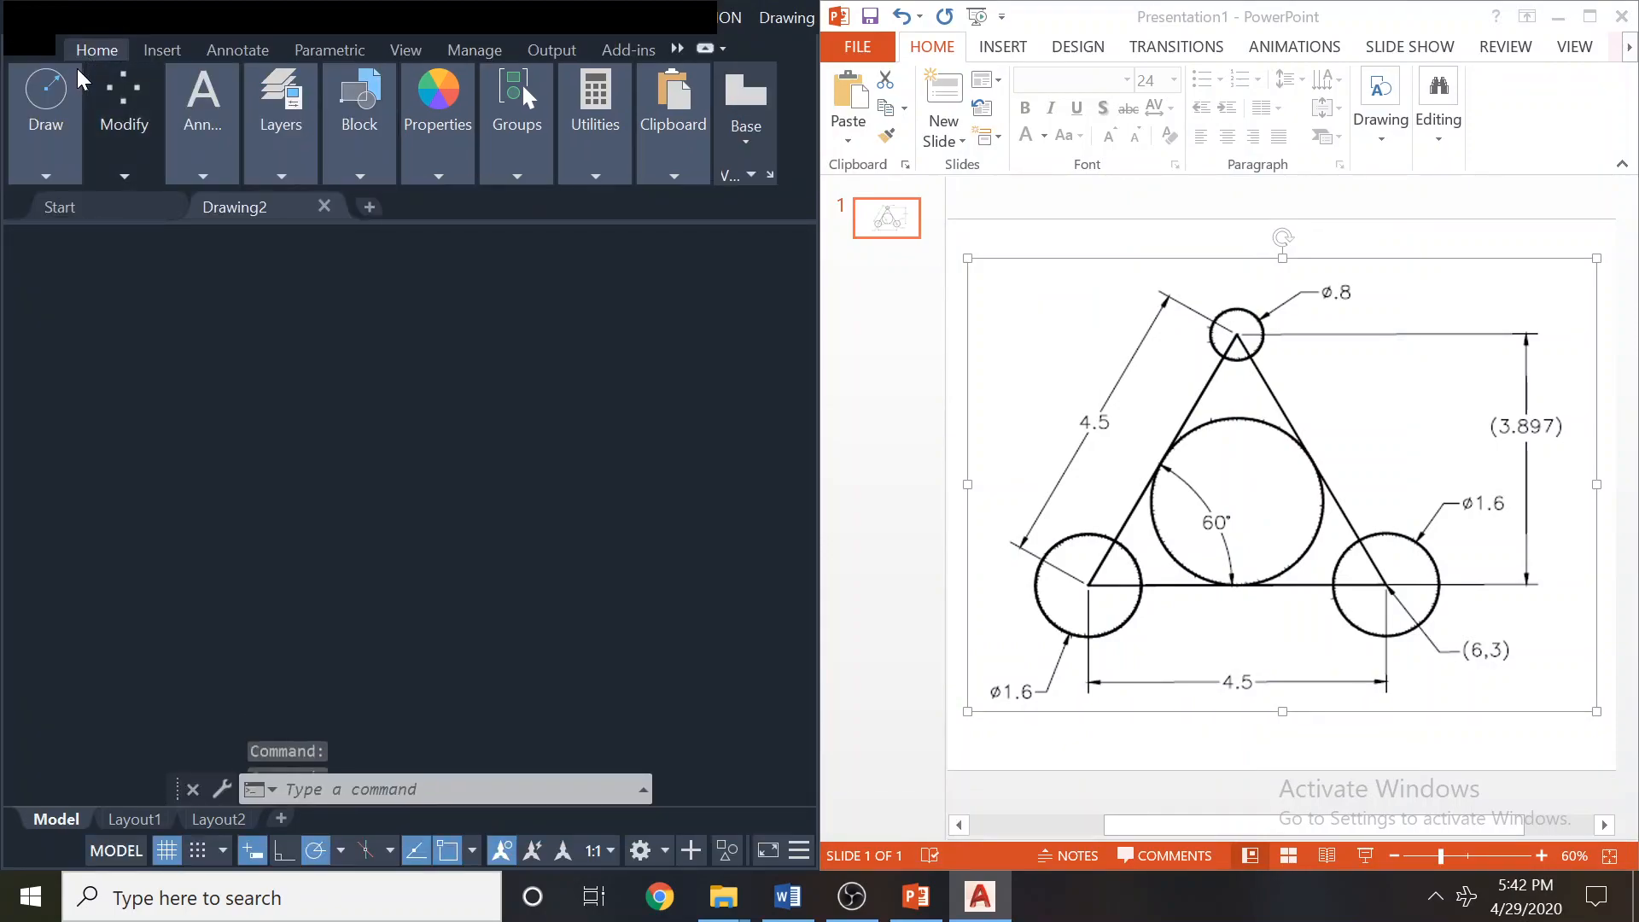
left_click(865, 902)
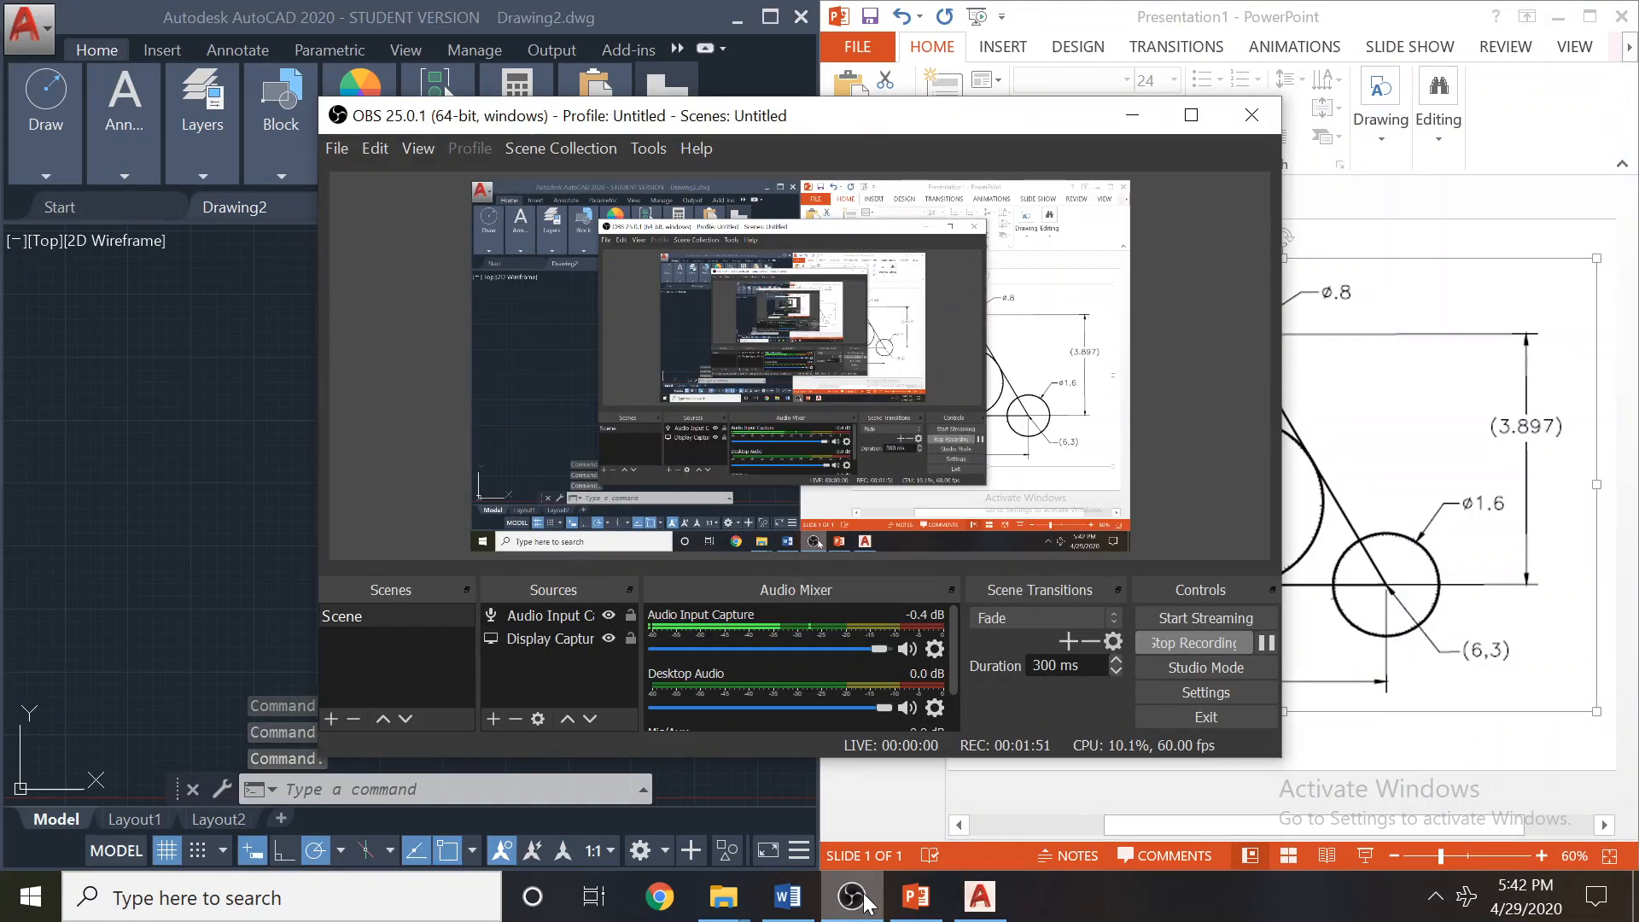
left_click(160, 367)
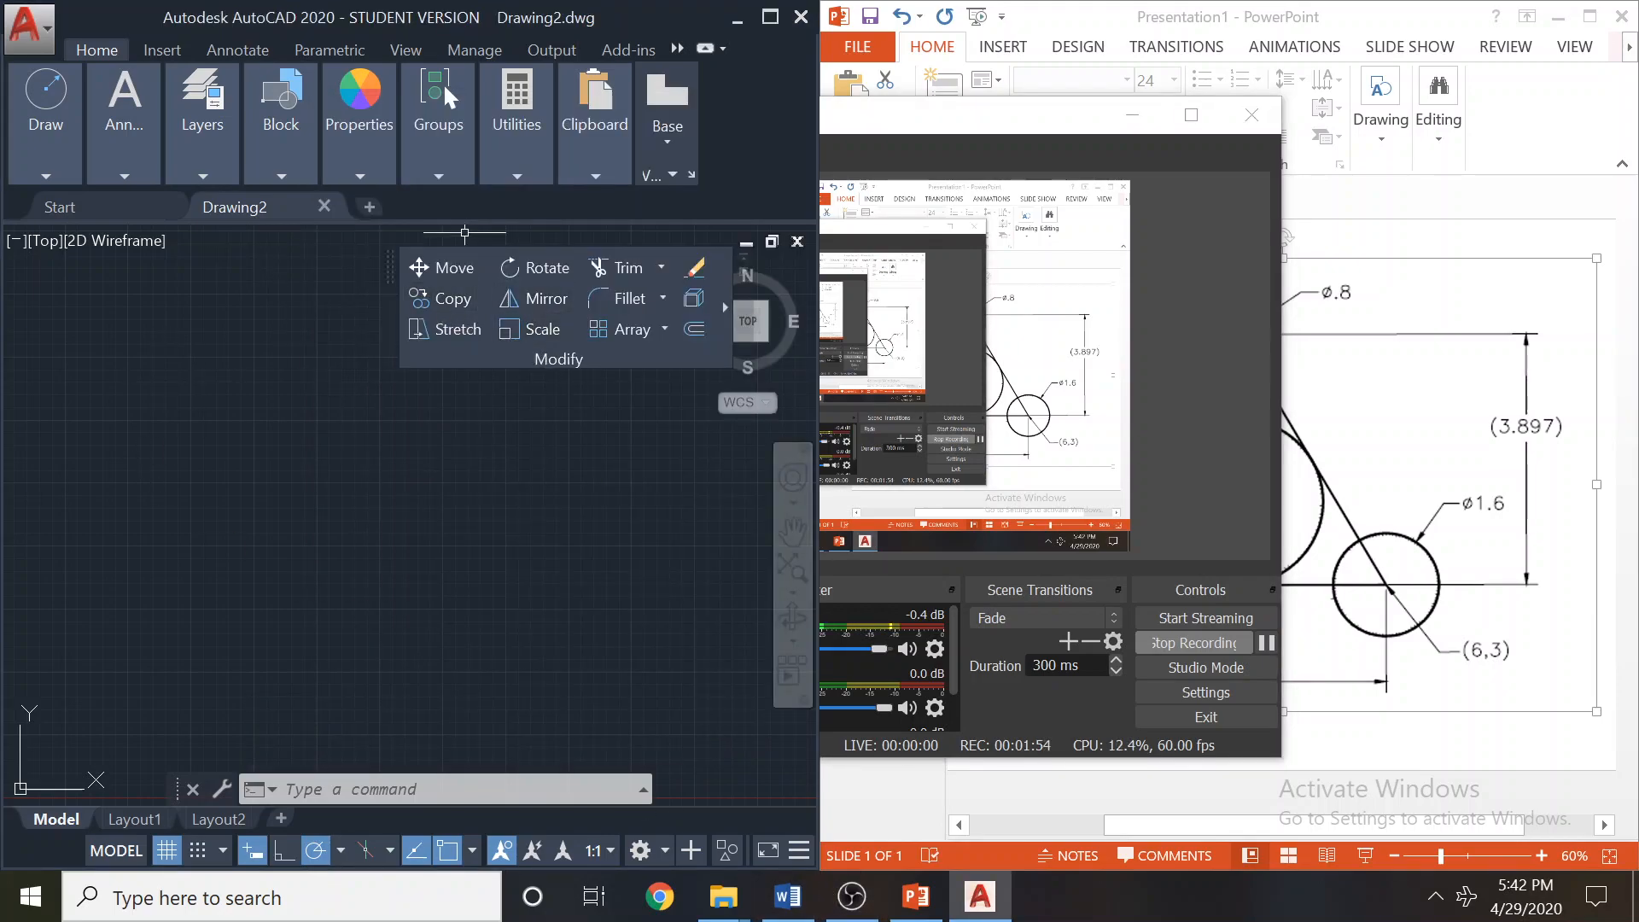
mouse_move(393, 280)
left_mouse_down()
mouse_move(426, 121)
mouse_move(499, 116)
mouse_move(435, 128)
mouse_move(478, 142)
mouse_move(440, 247)
left_mouse_up()
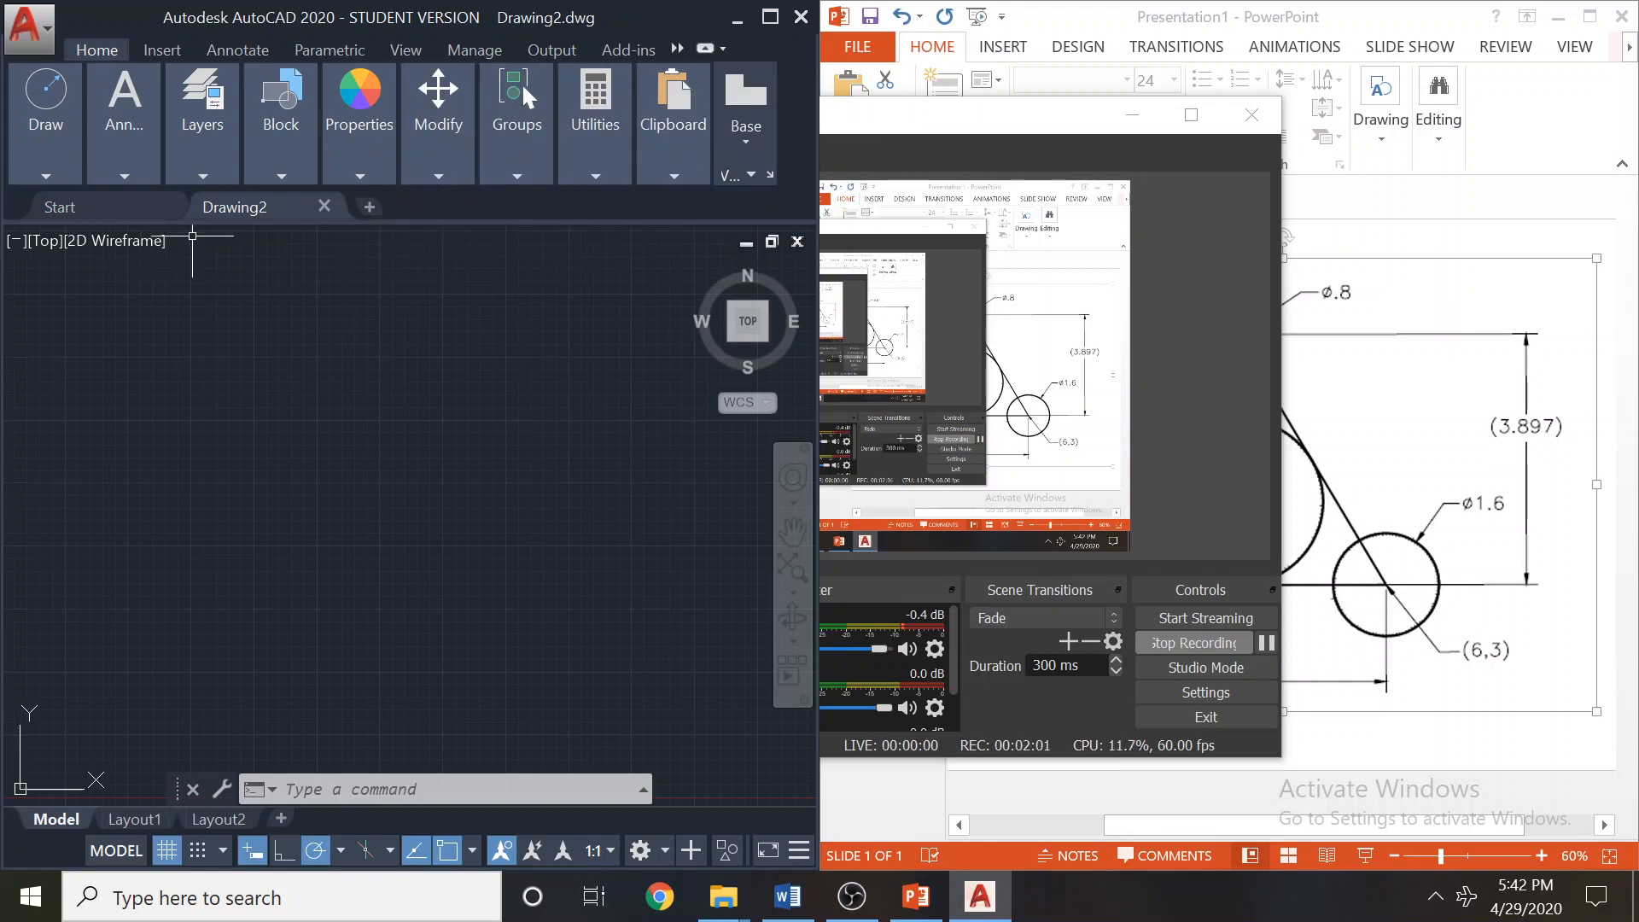
left_click(1545, 232)
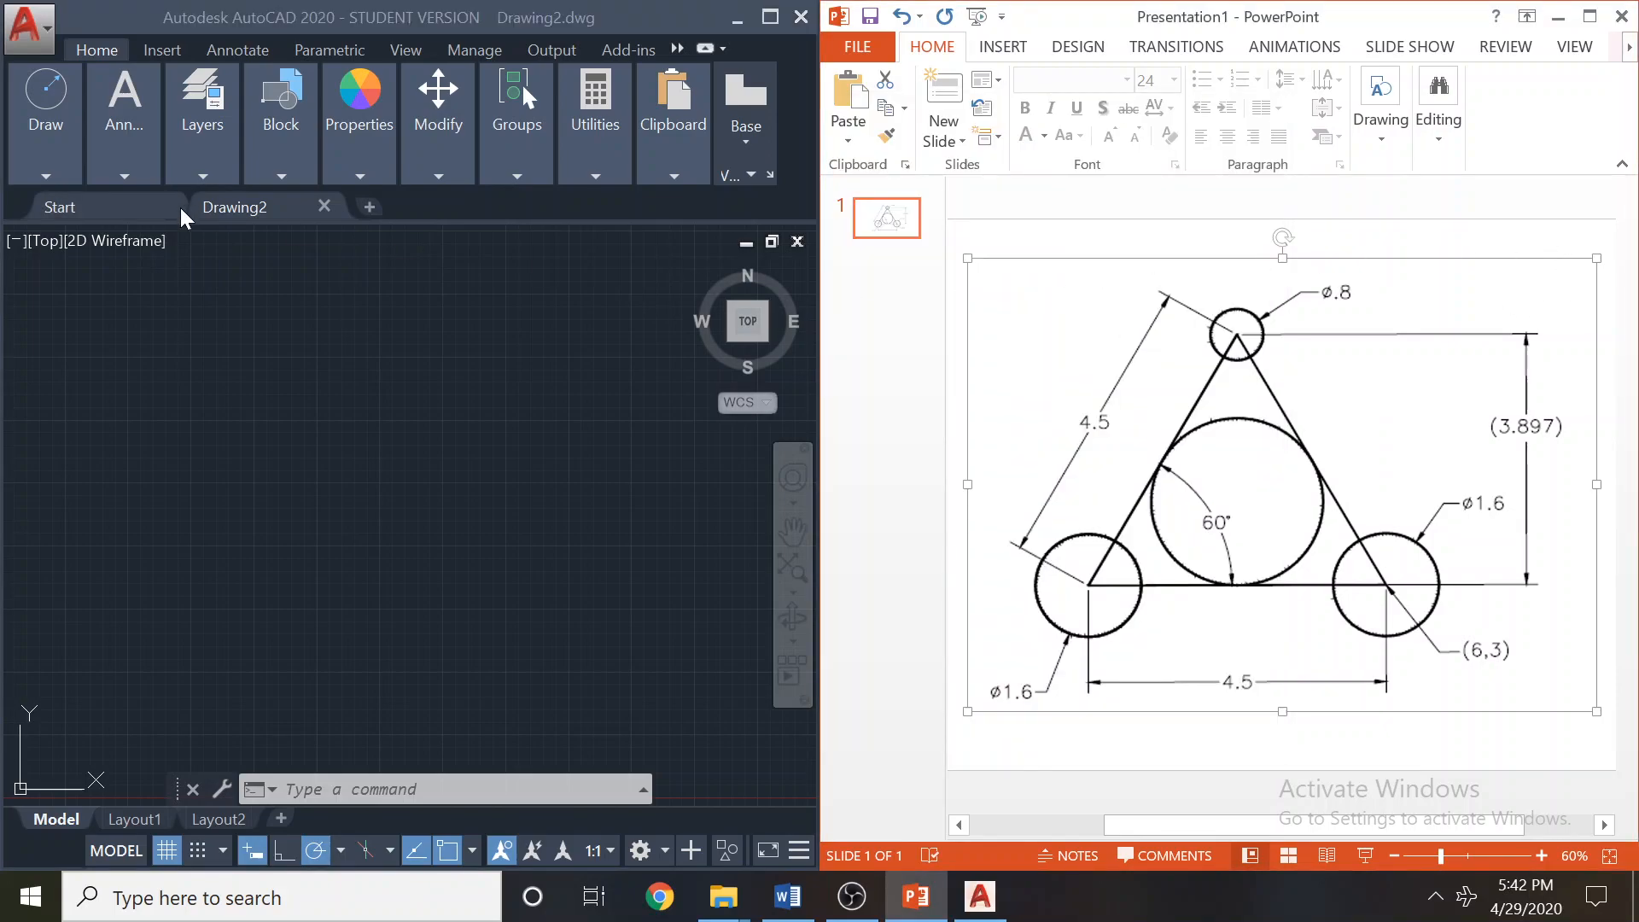
left_click(49, 168)
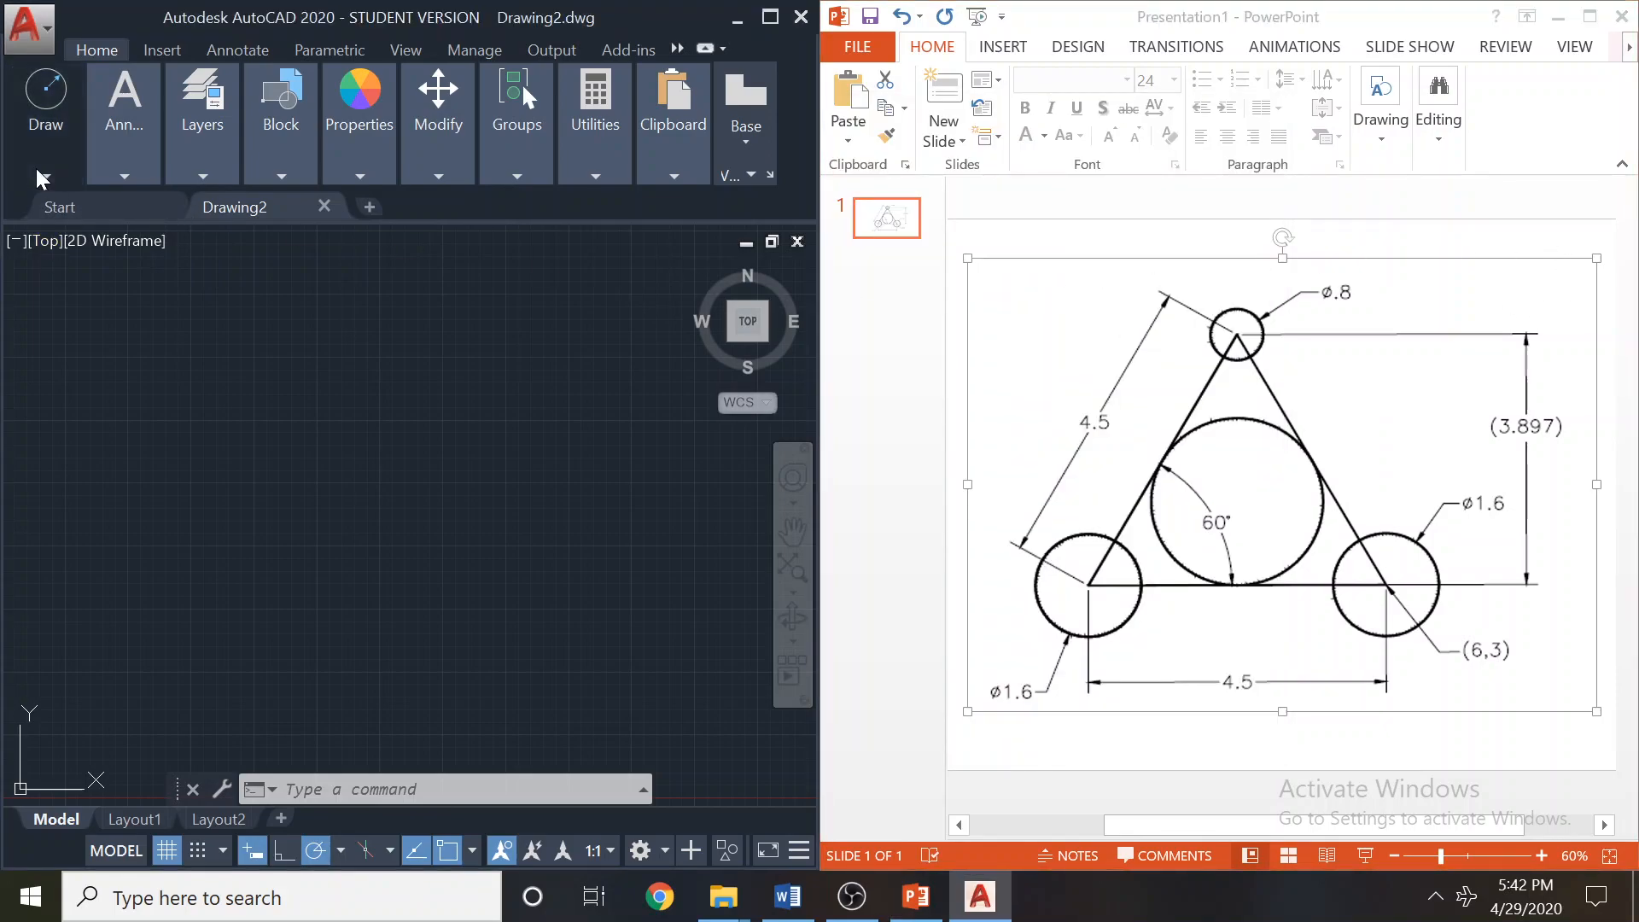
left_click(40, 176)
left_click(32, 220)
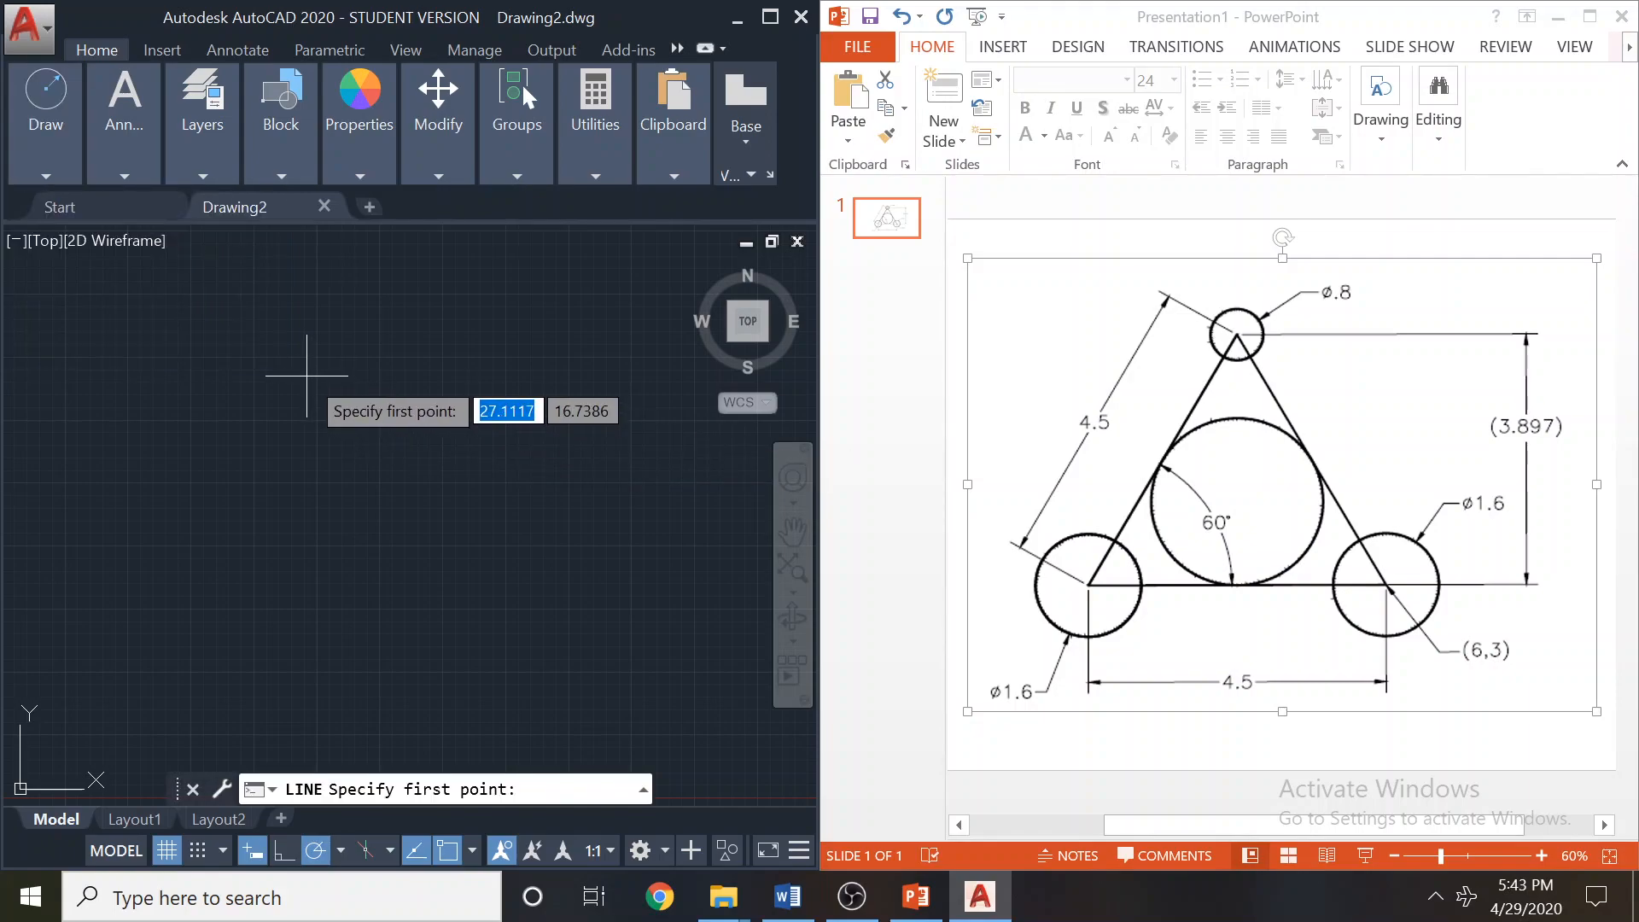
key("Tab")
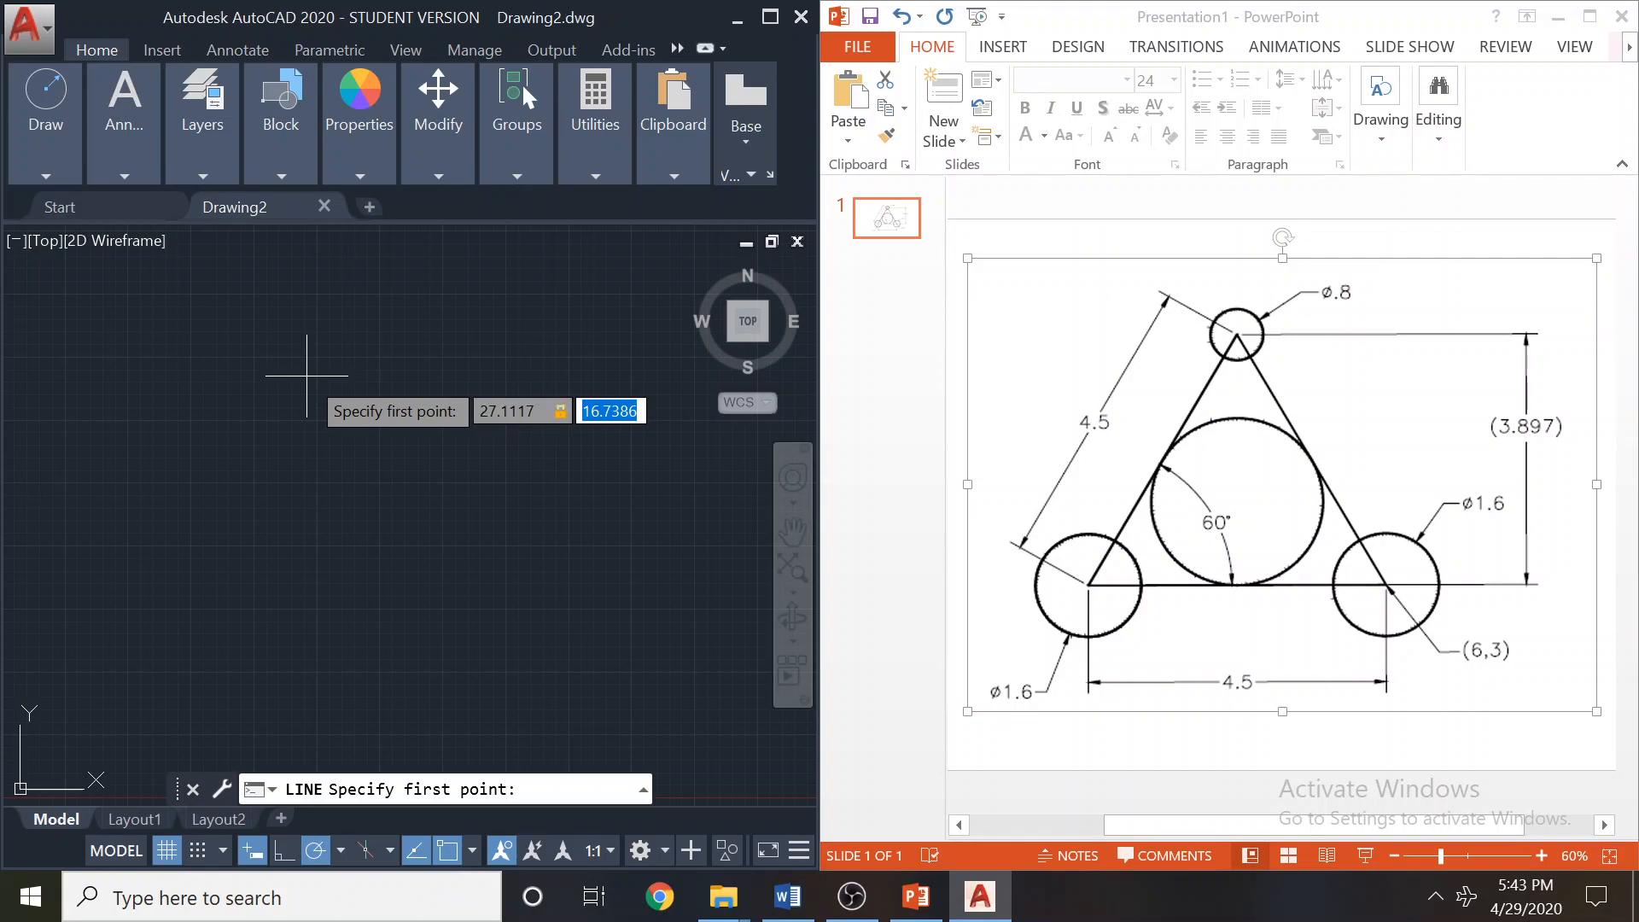
key("Right")
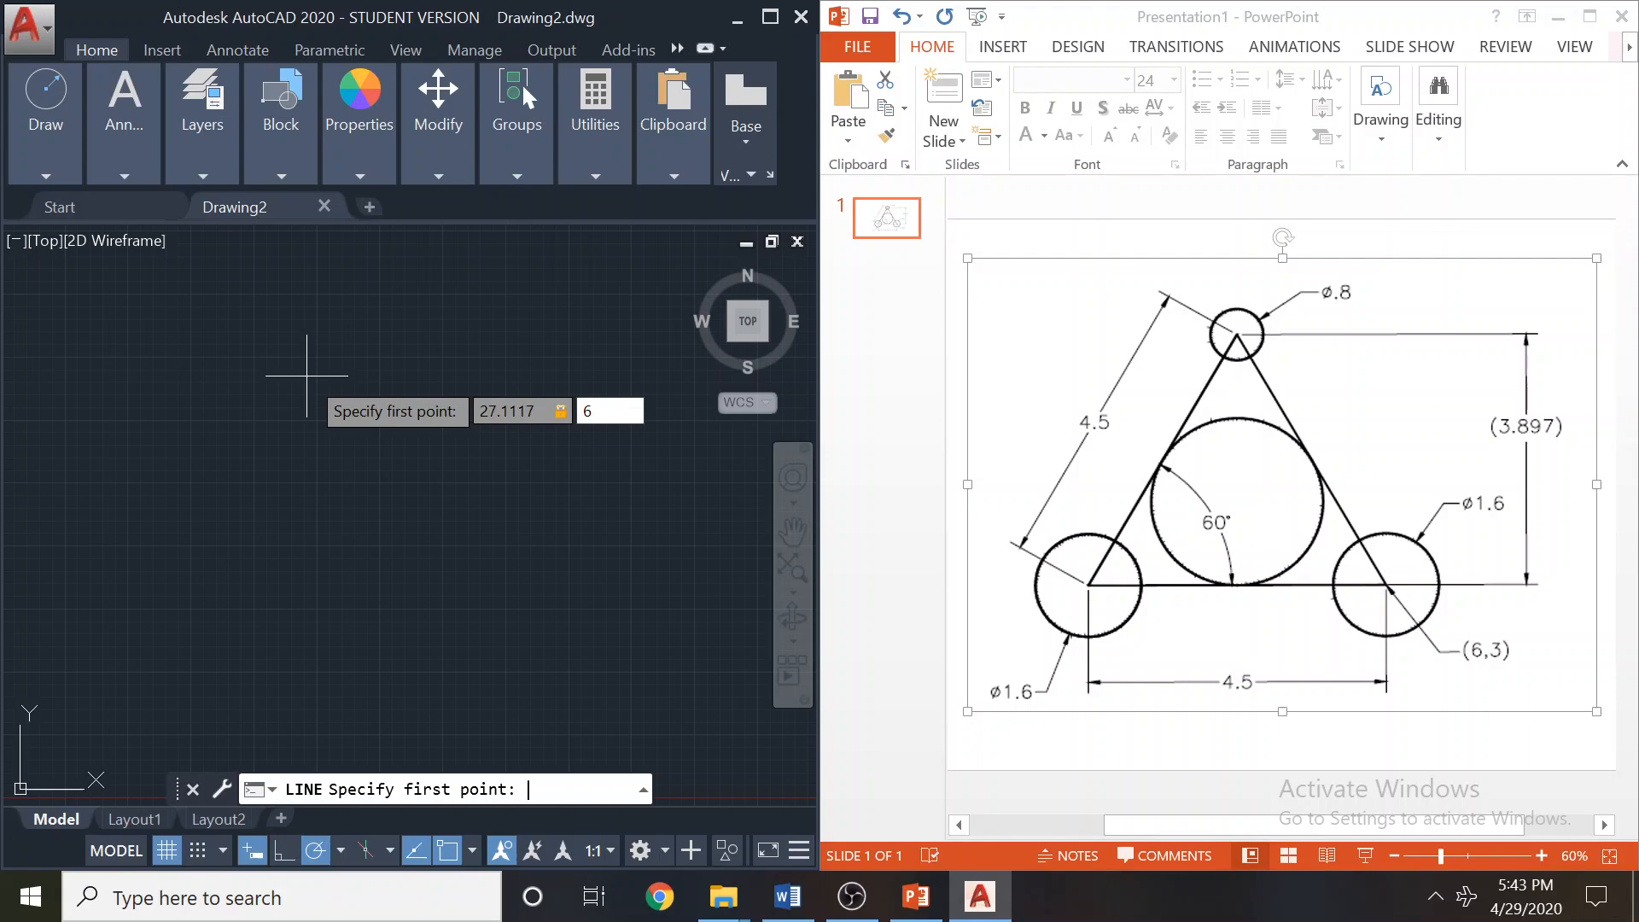
key("Escape")
key("Escape")
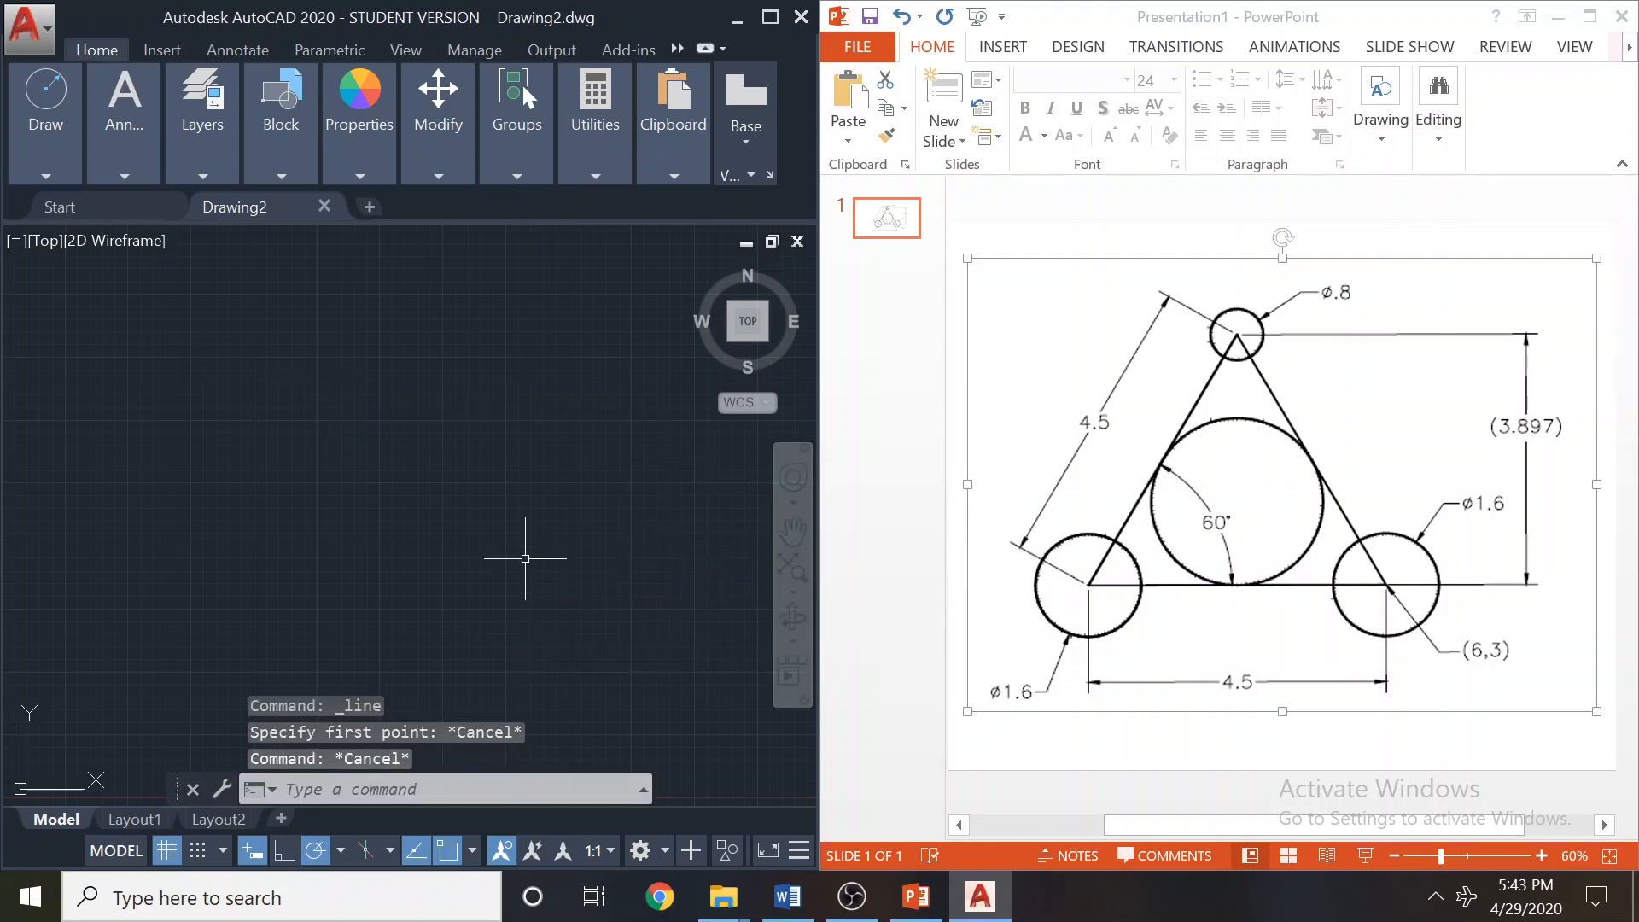
key("Escape")
Draw the triangle's right side as a line starting at 6,3, 4.5 units long at 120°.
left_click(45, 175)
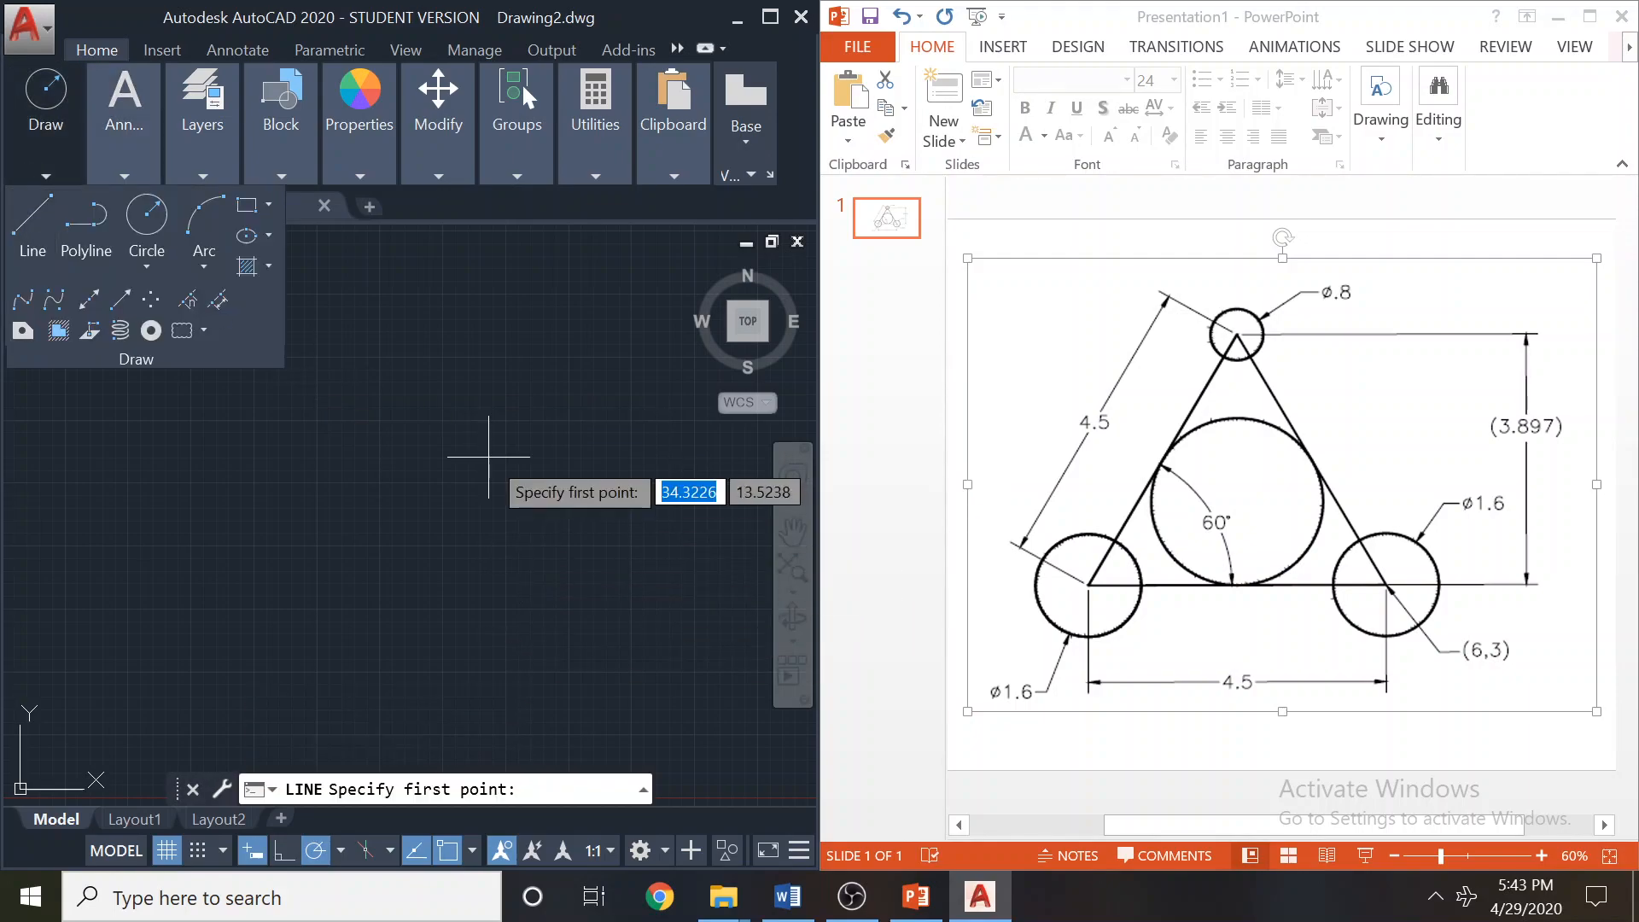
type("6")
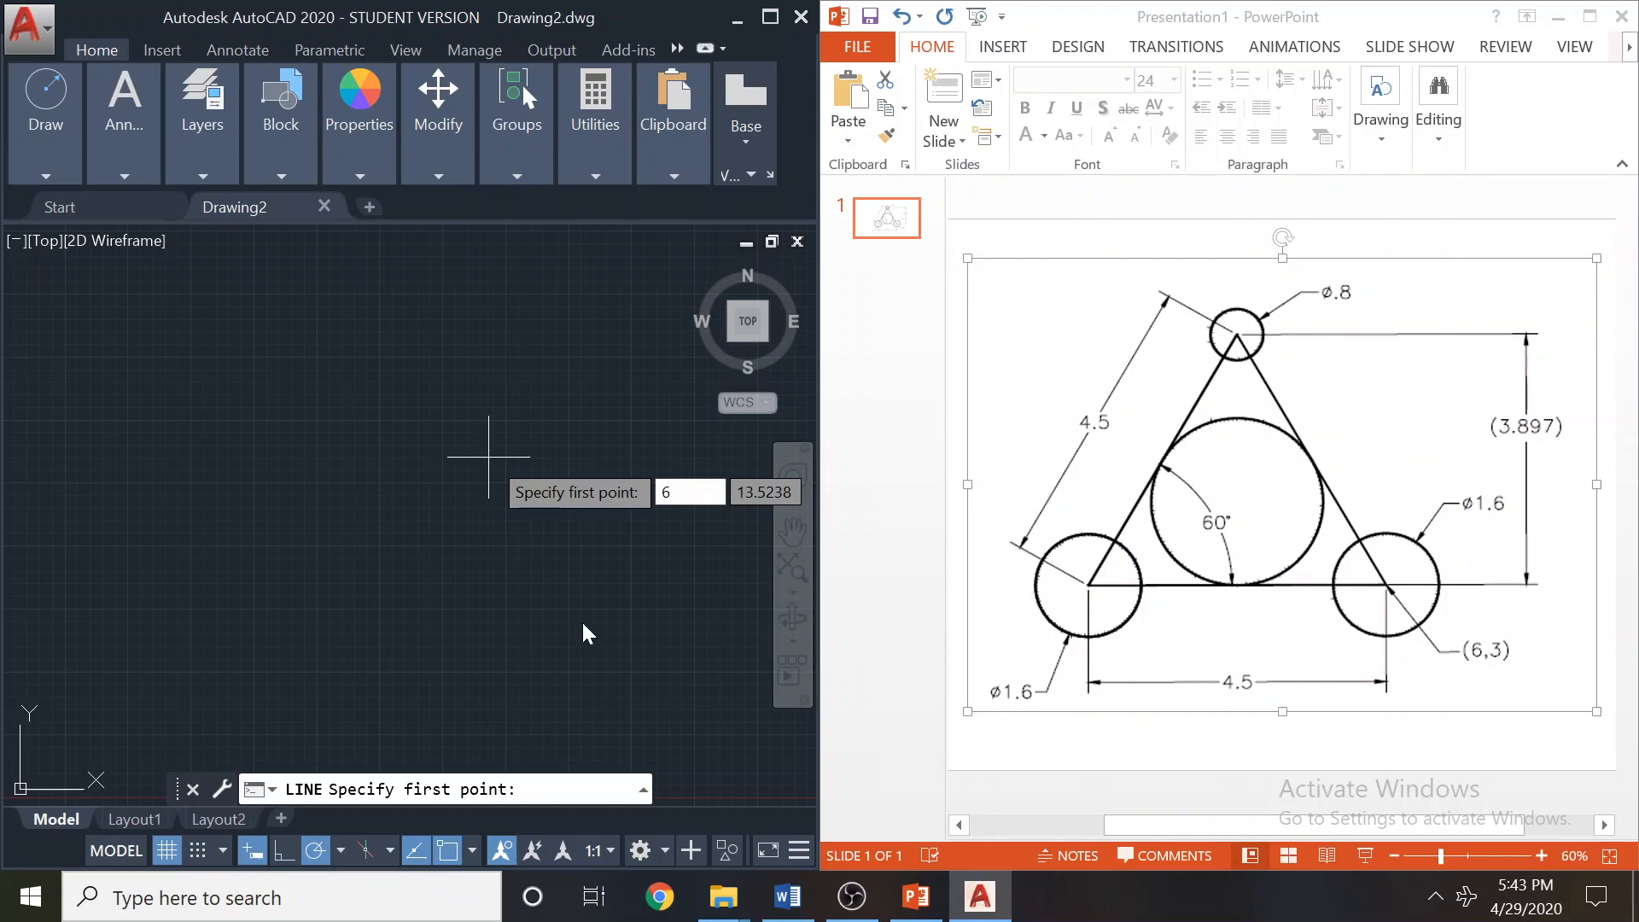
type(",3")
key("Return")
scroll(309, 479, "down", 6)
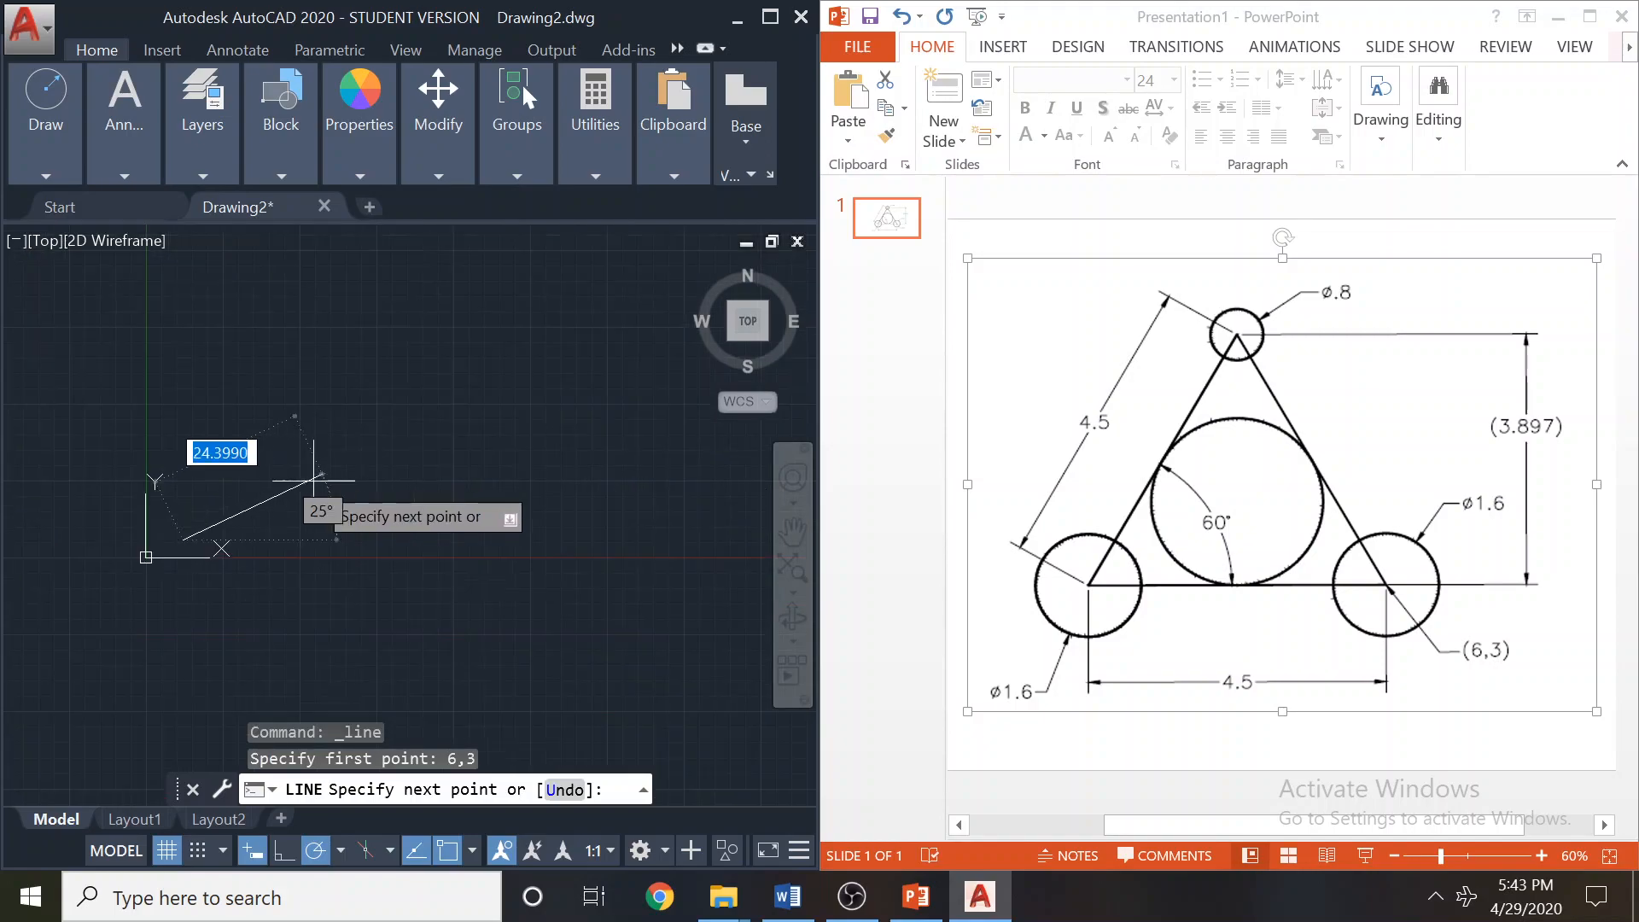
middle_click_drag(234, 498, 450, 498)
scroll(321, 510, "up", 2)
scroll(321, 509, "up", 4)
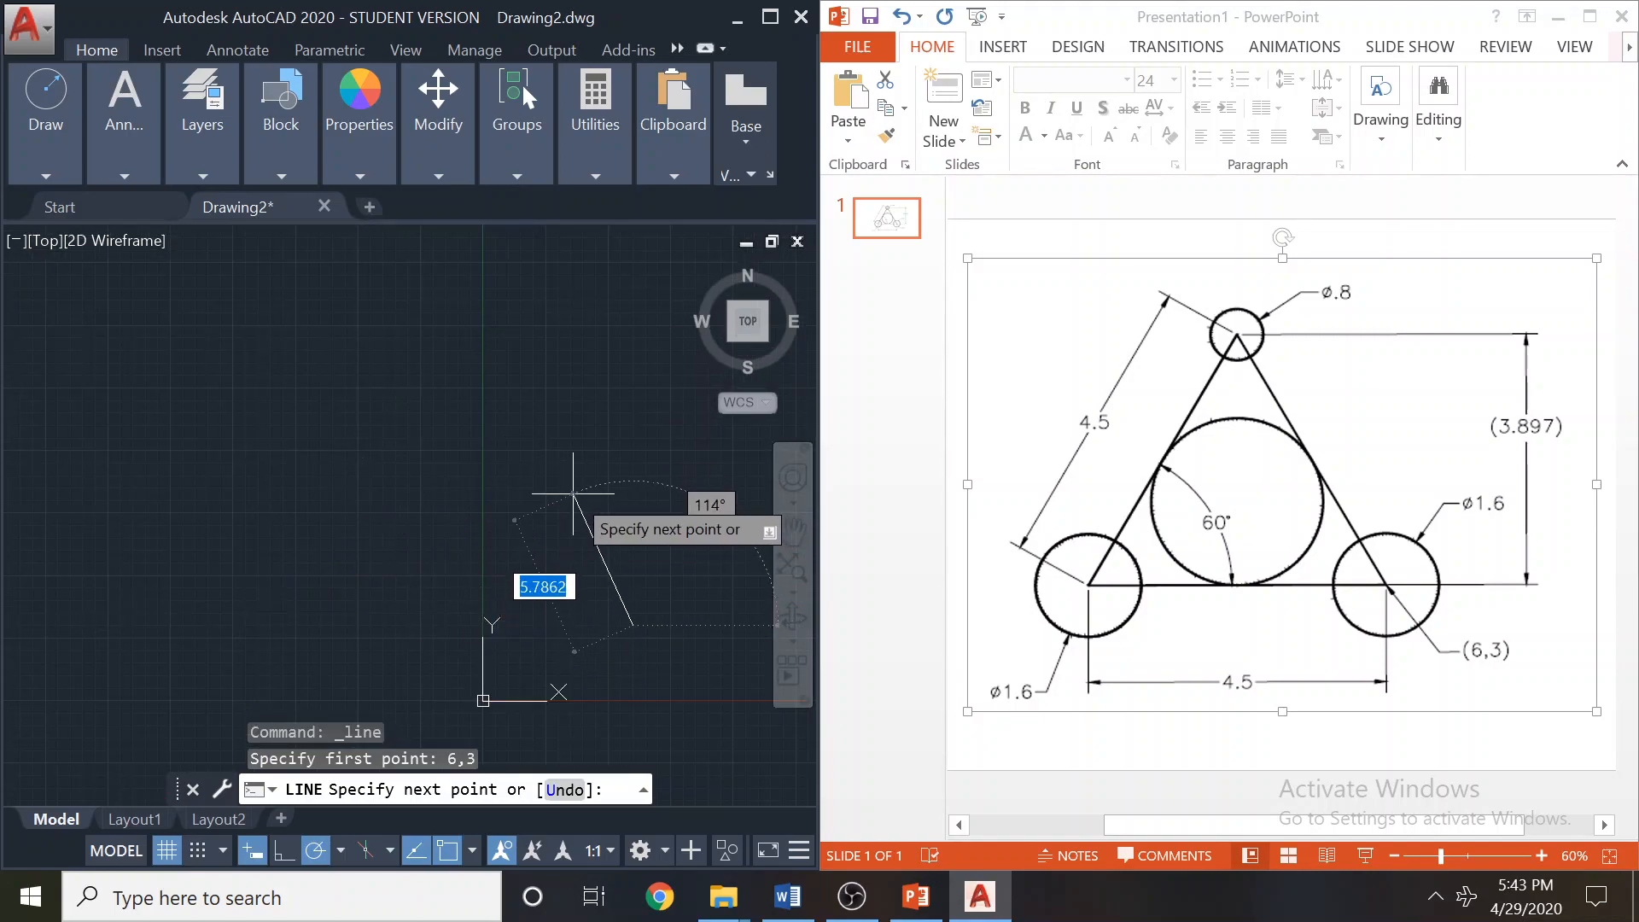
type("4.5")
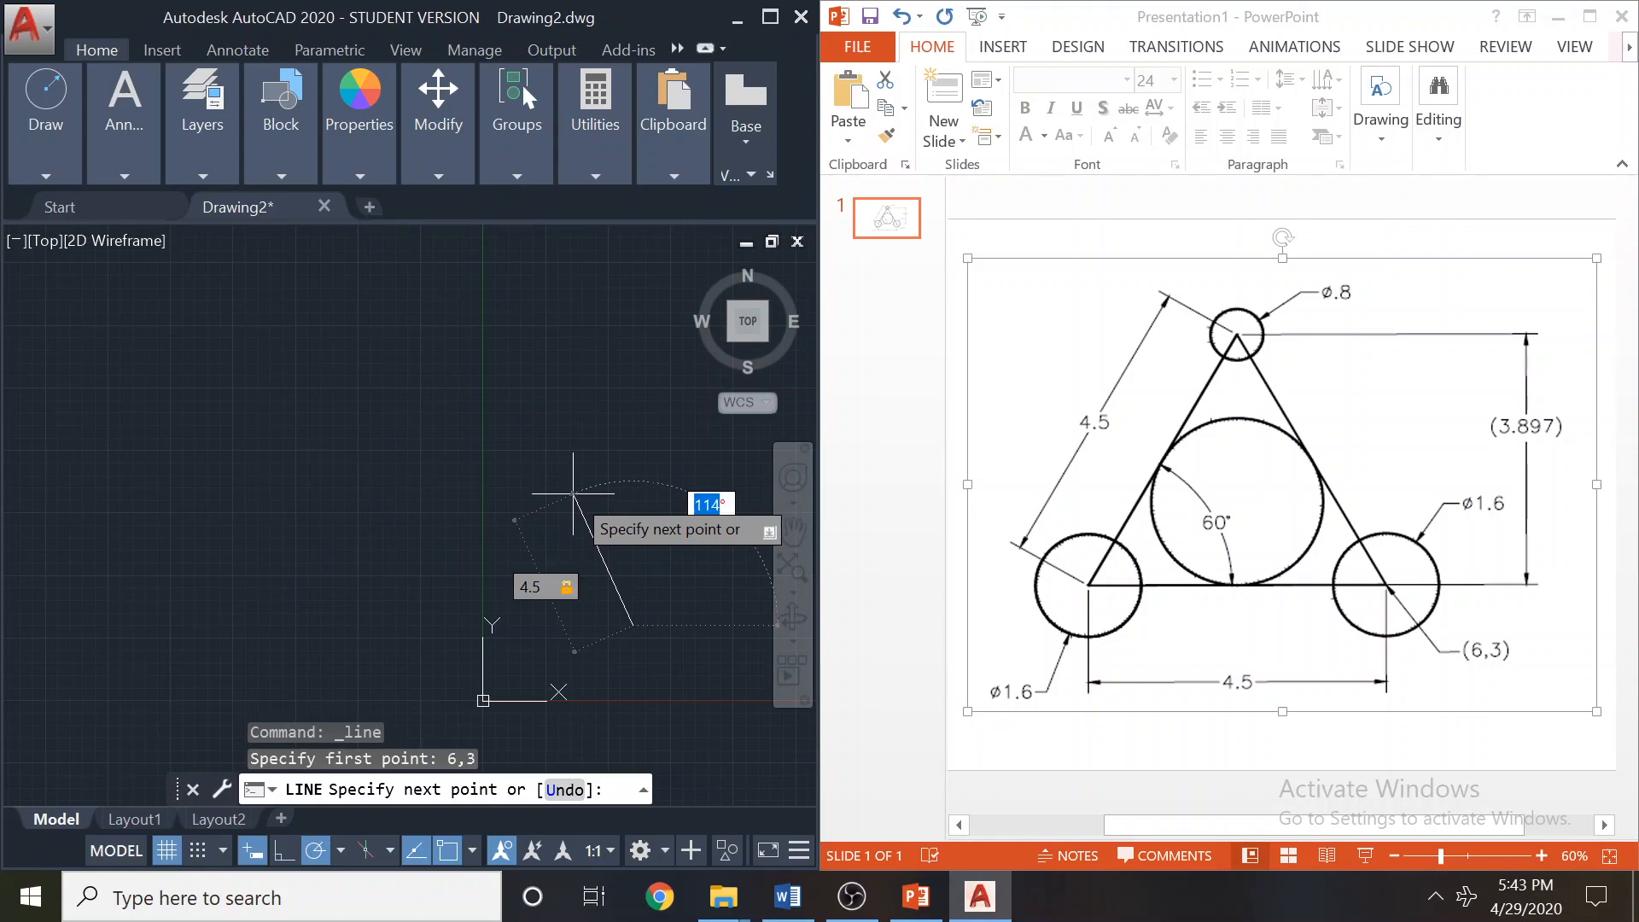
key("Tab")
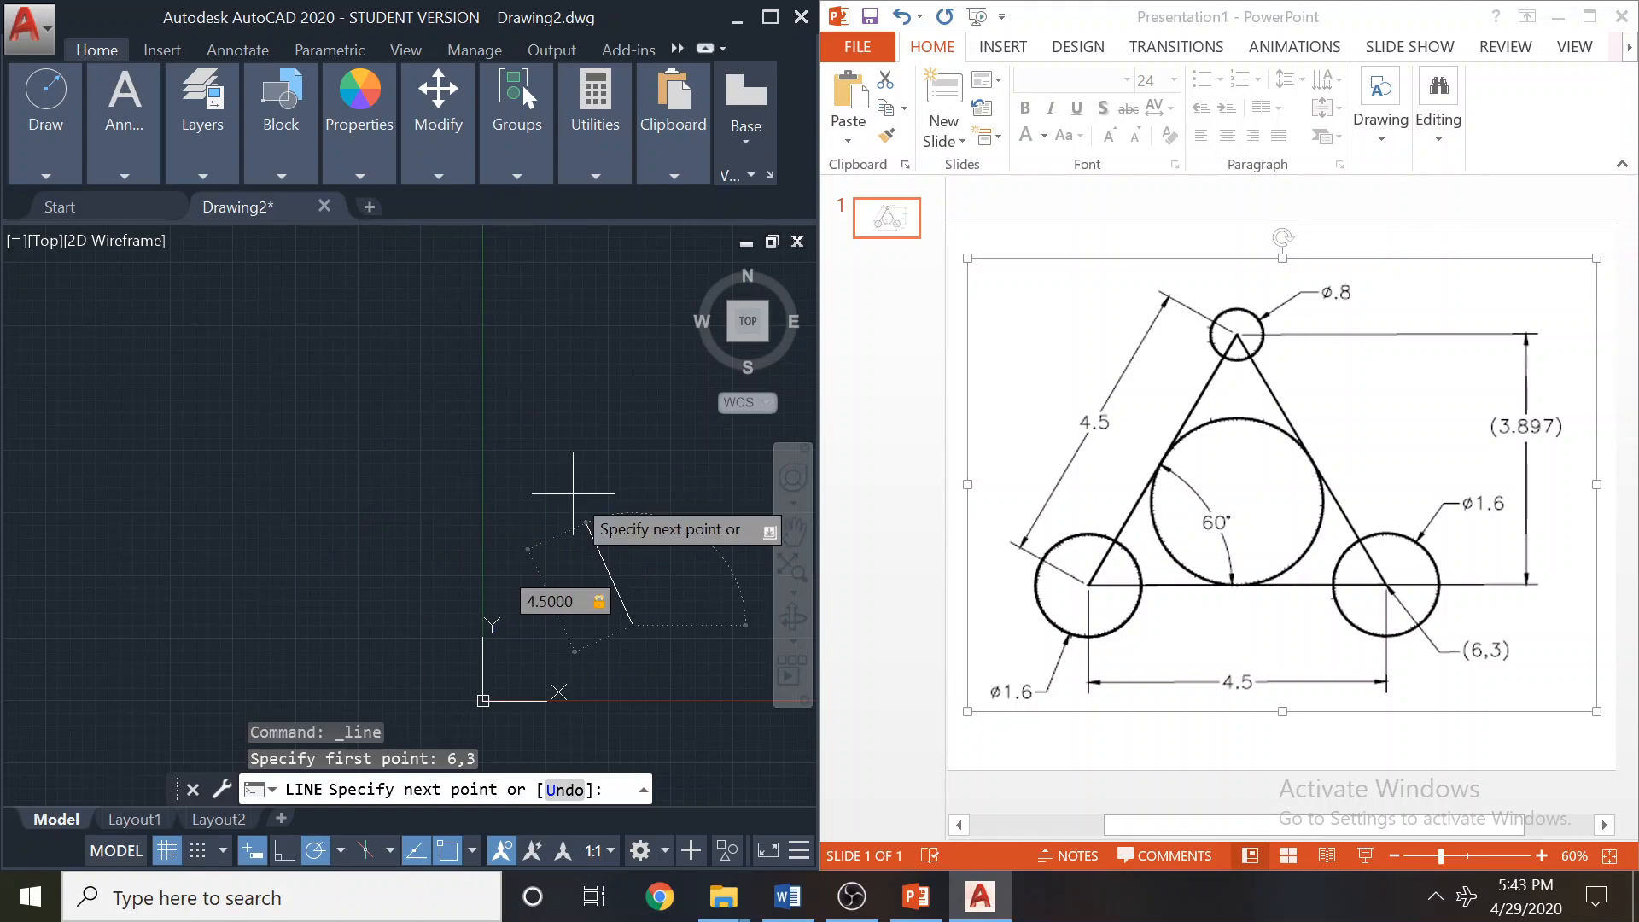
type("120")
key("Return")
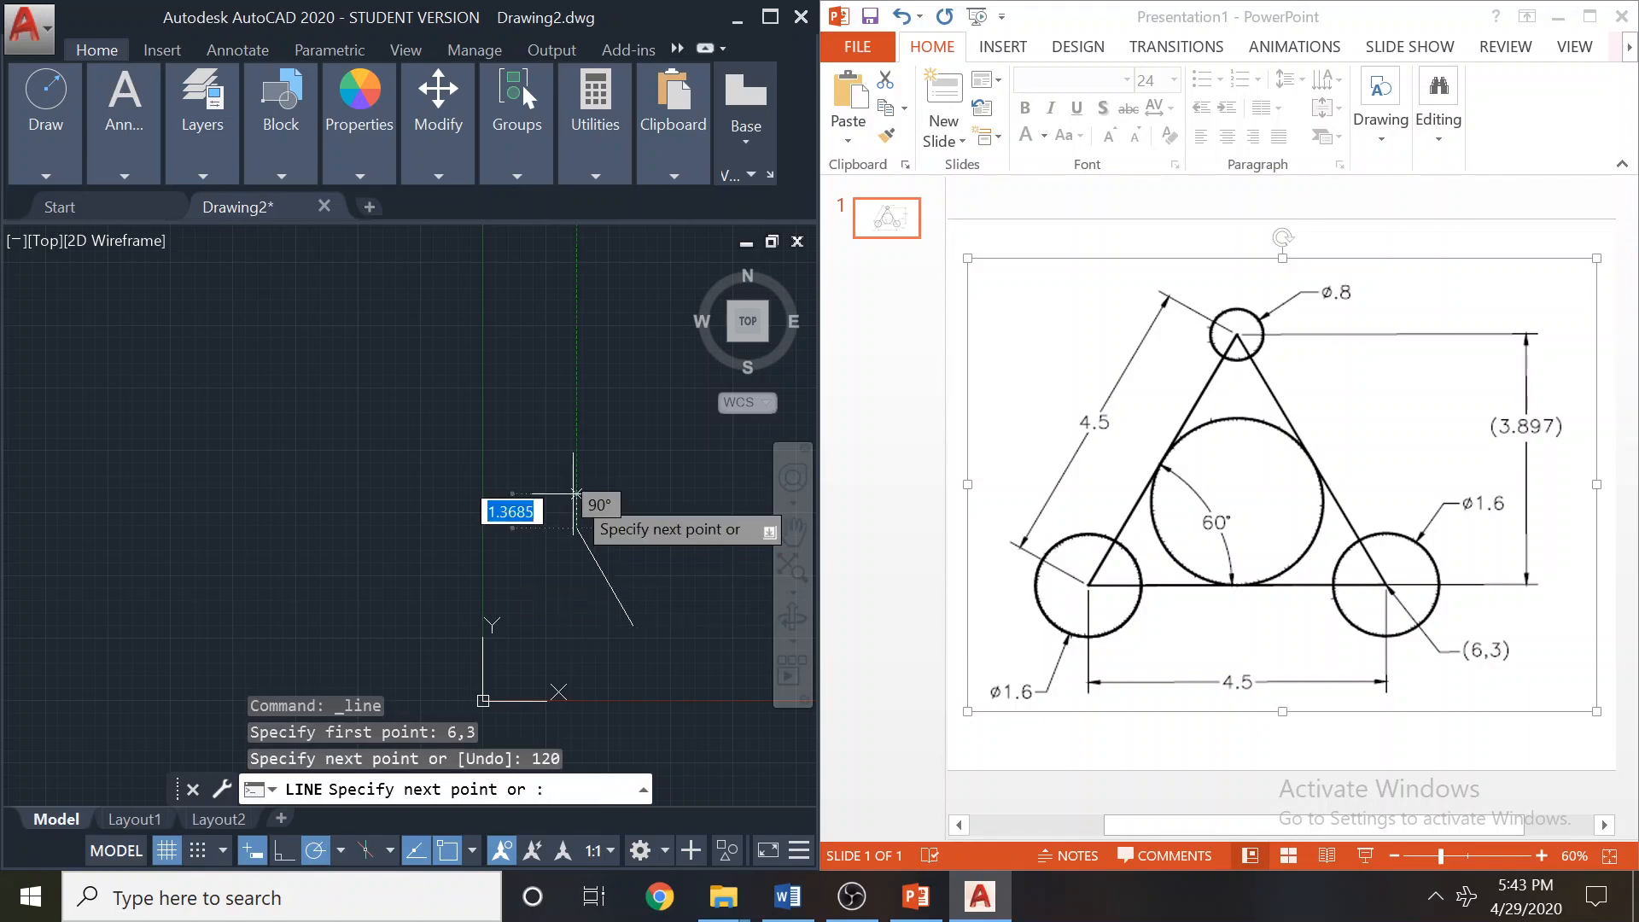
Draw the triangle's left side downward from the apex, 4.5 units long at 120°, and close the outline with the Close option.
type("4.5")
key("Tab")
type("1")
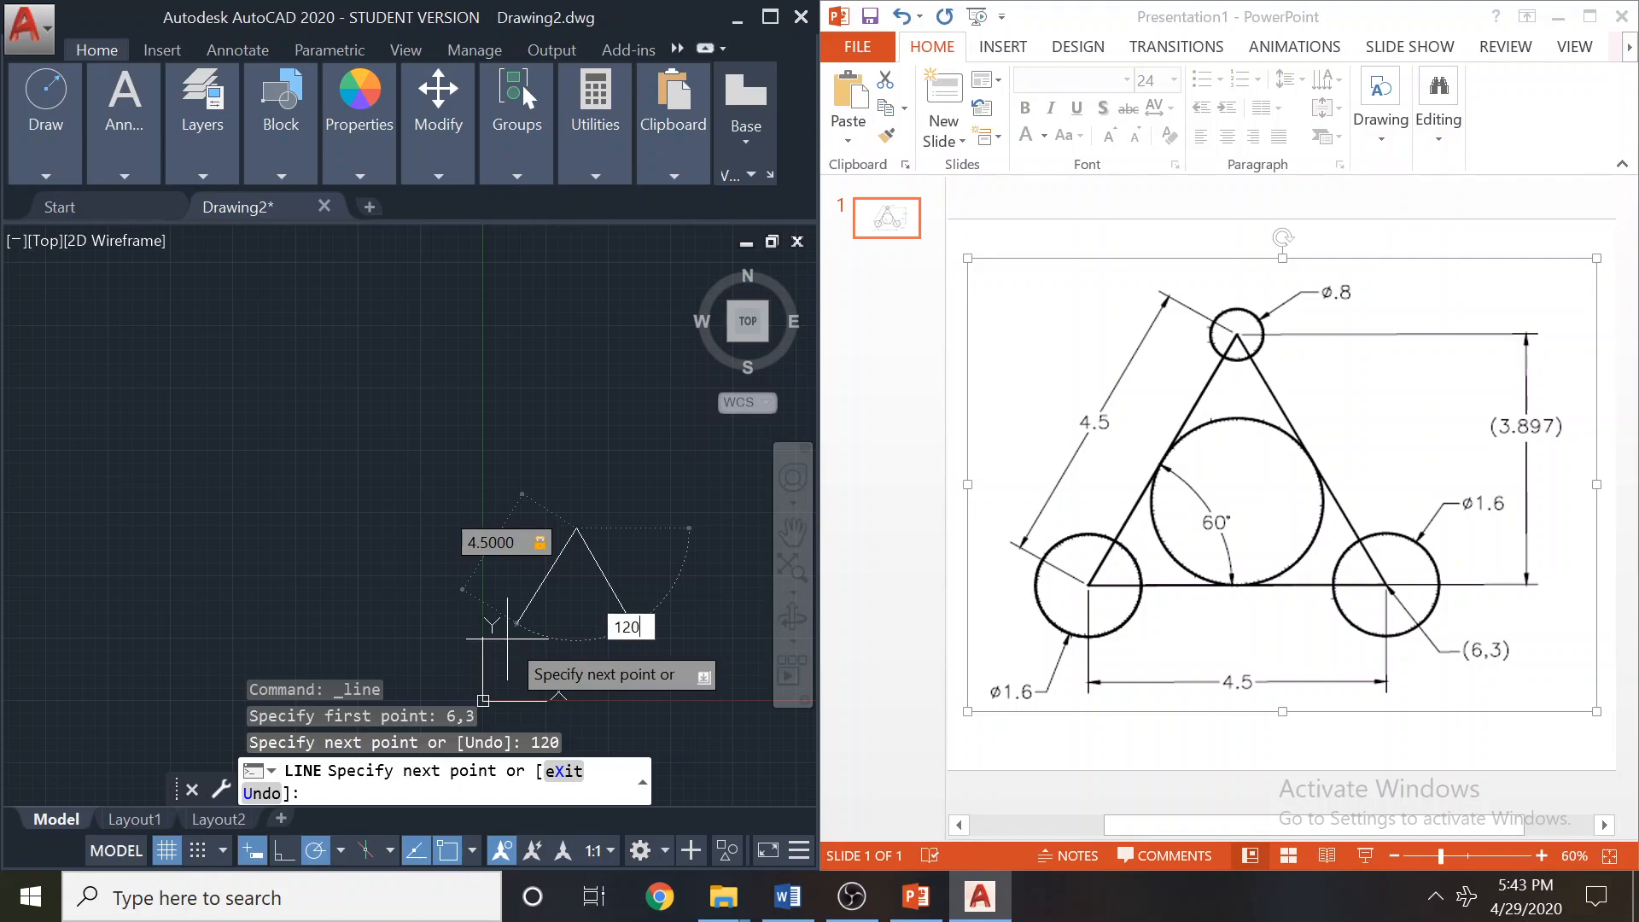
key("Return")
type("c")
key("Return")
Draw a circle of diameter 1.6 centred on the triangle's lower-right vertex using Center, Diameter.
scroll(555, 606, "up", 6)
scroll(552, 604, "down", 2)
middle_click_drag(535, 556, 424, 564)
left_click(47, 174)
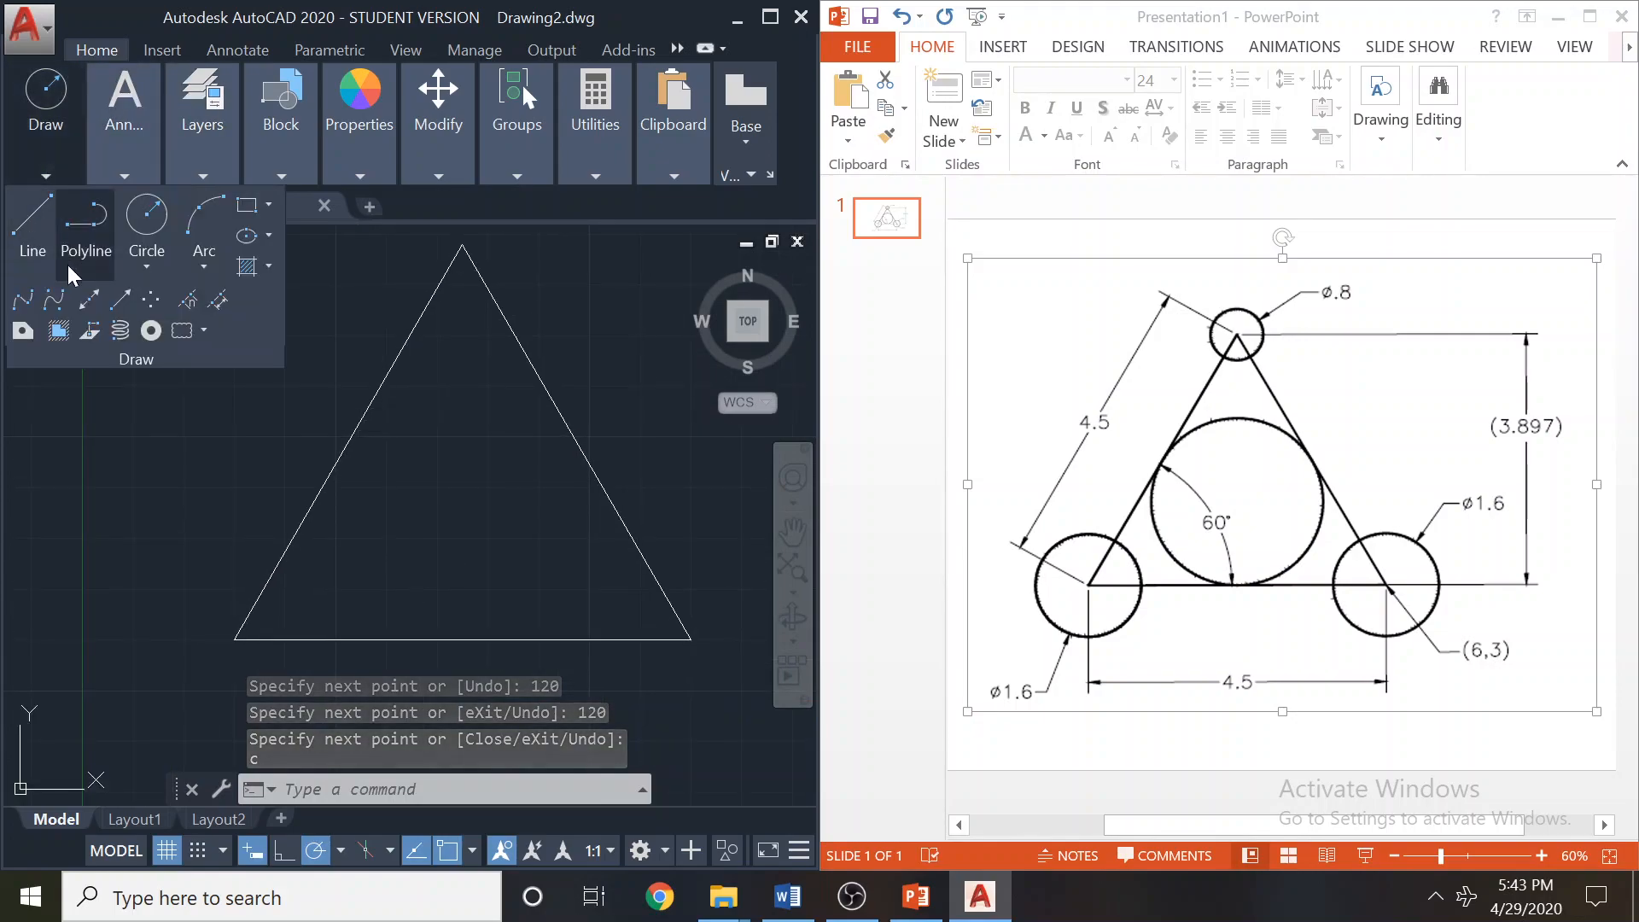
left_click(136, 265)
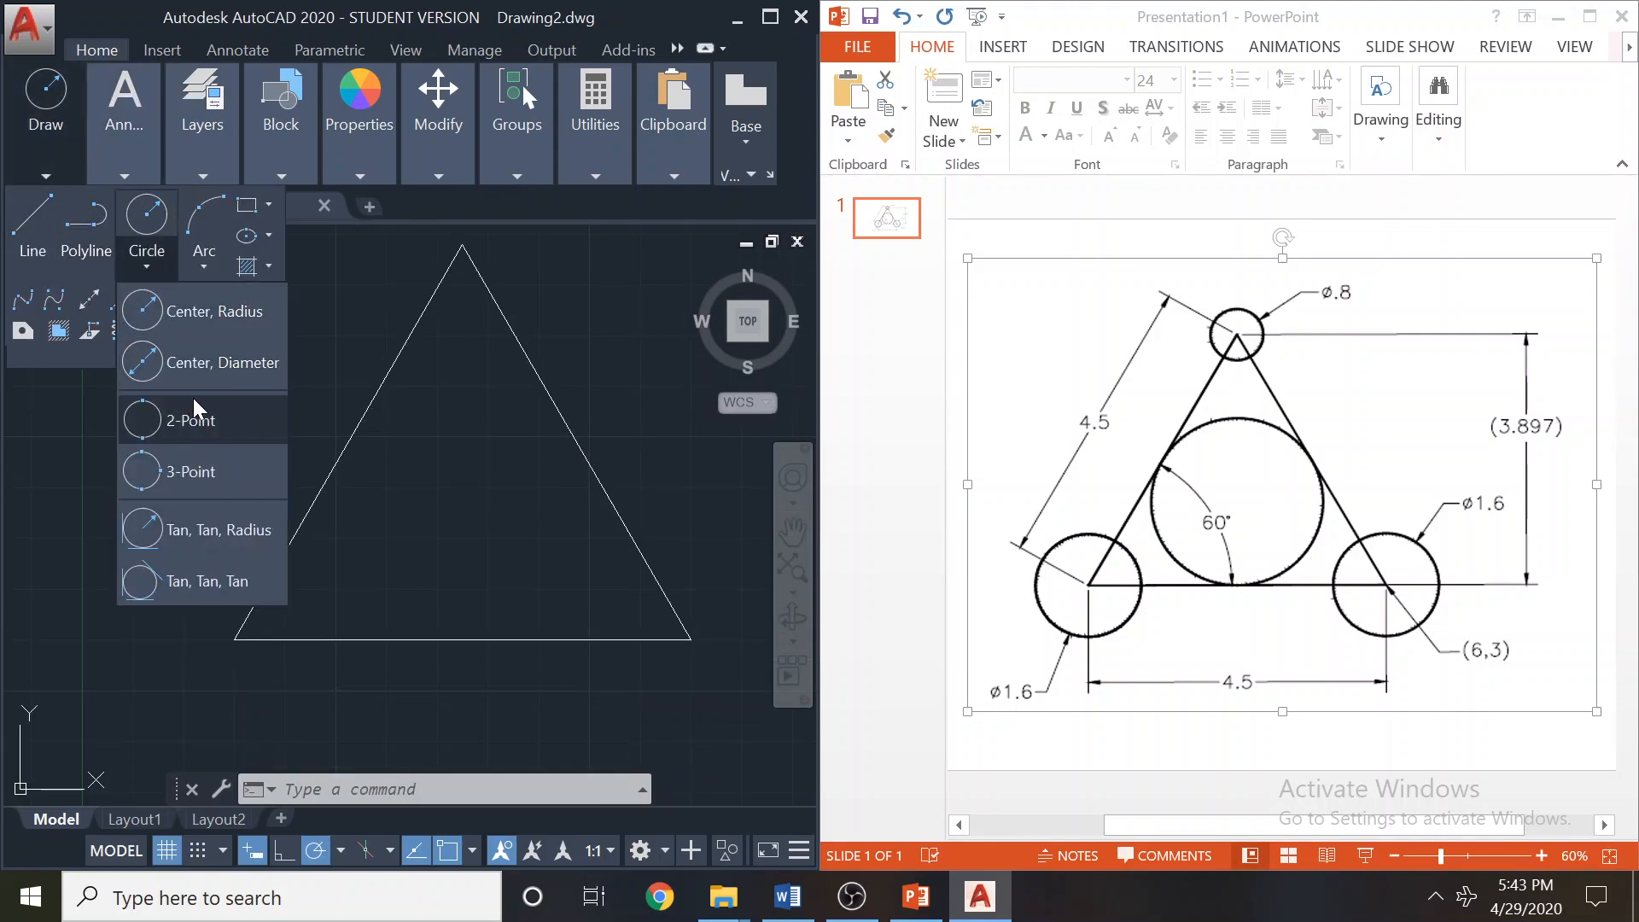
left_click(214, 359)
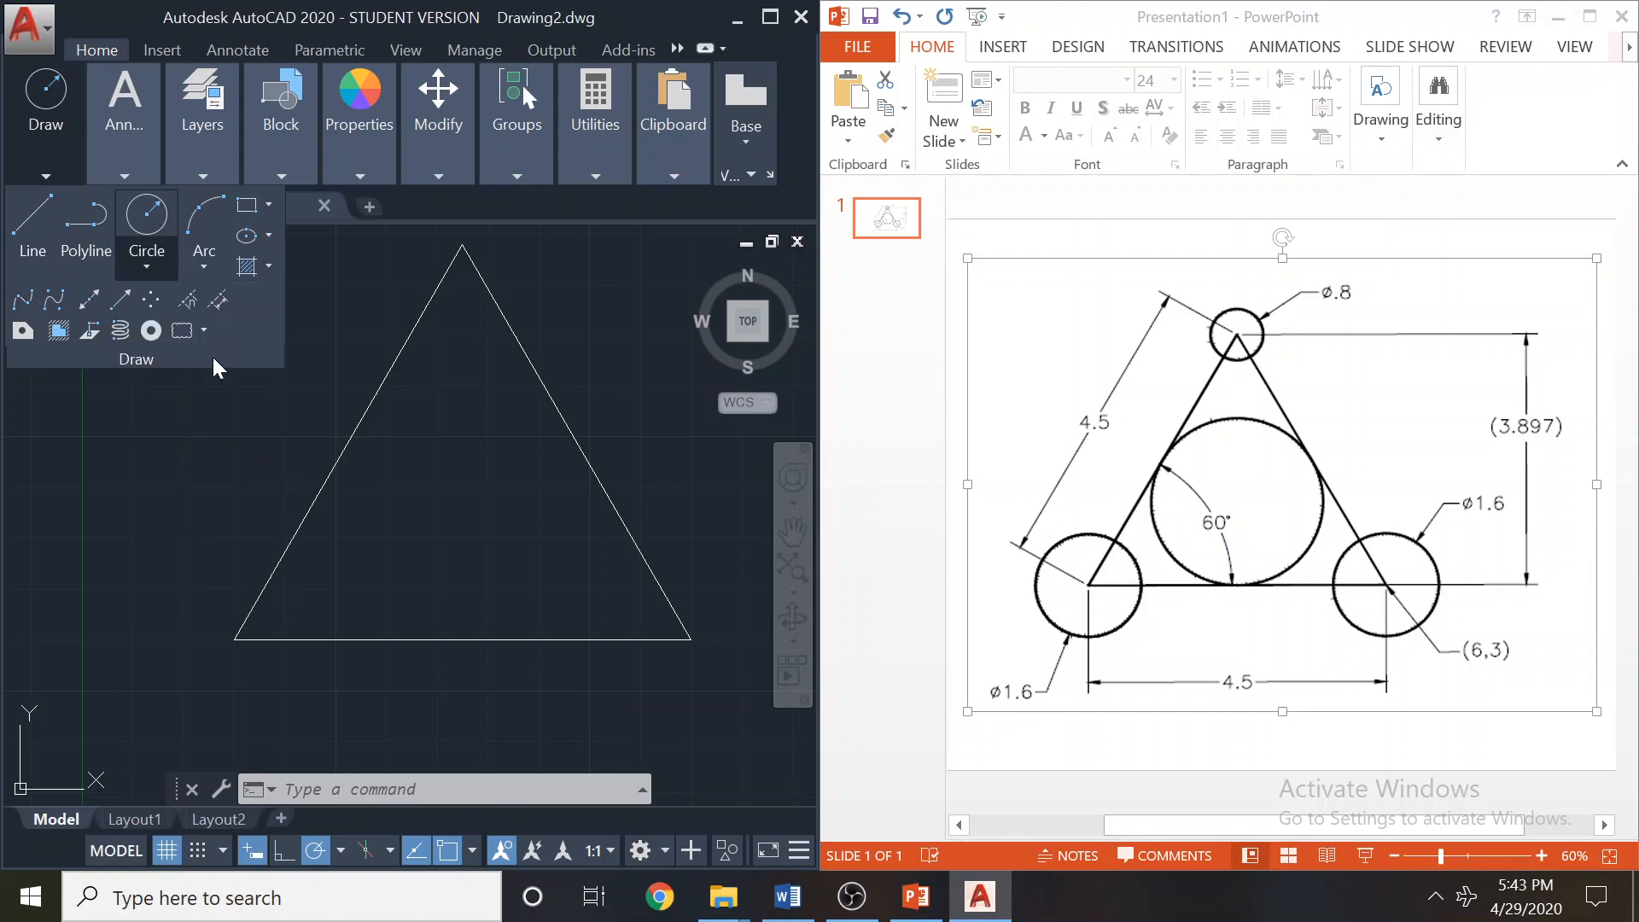
left_click(691, 638)
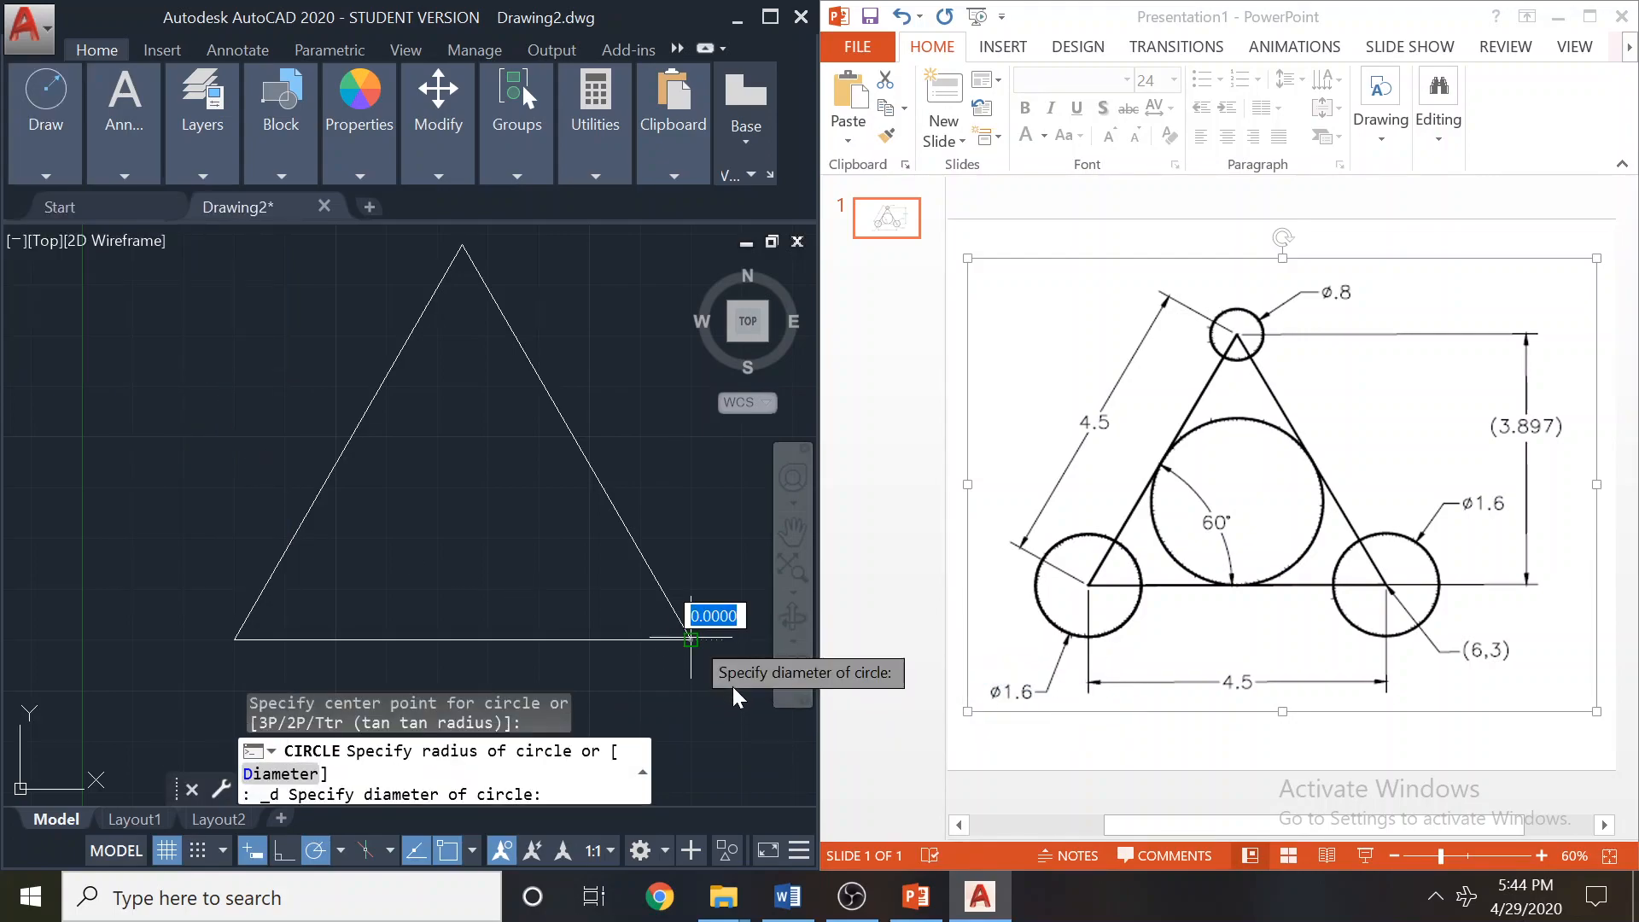
type("1.6")
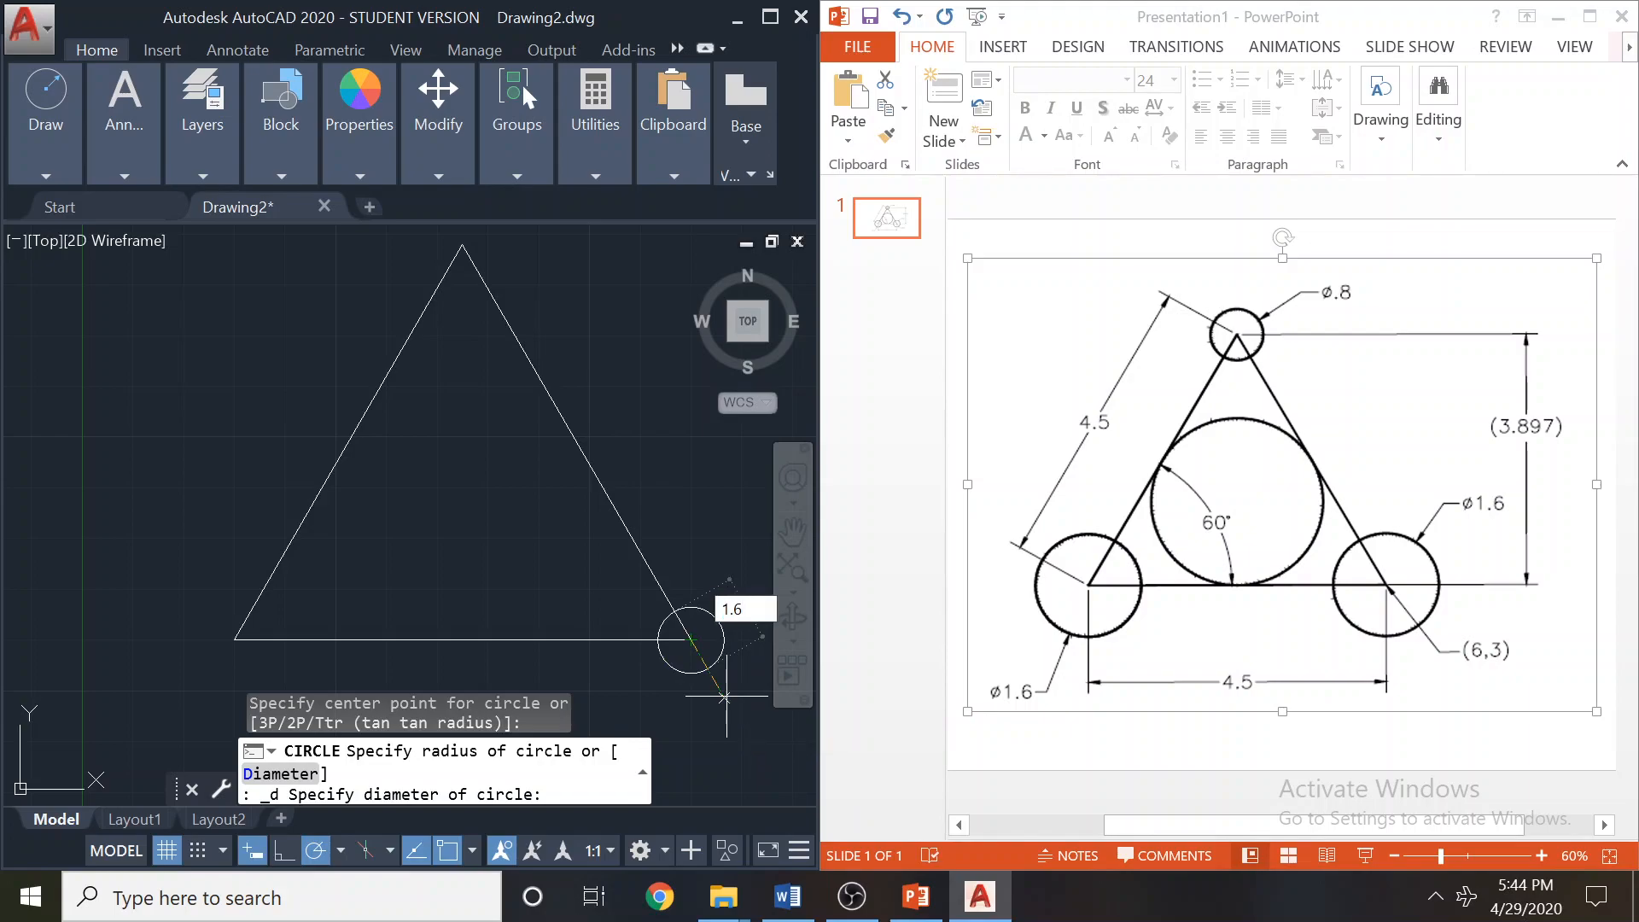
key("Return")
scroll(461, 531, "down", 1)
mouse_move(457, 550)
middle_mouse_down()
mouse_move(384, 538)
mouse_move(373, 507)
middle_mouse_up()
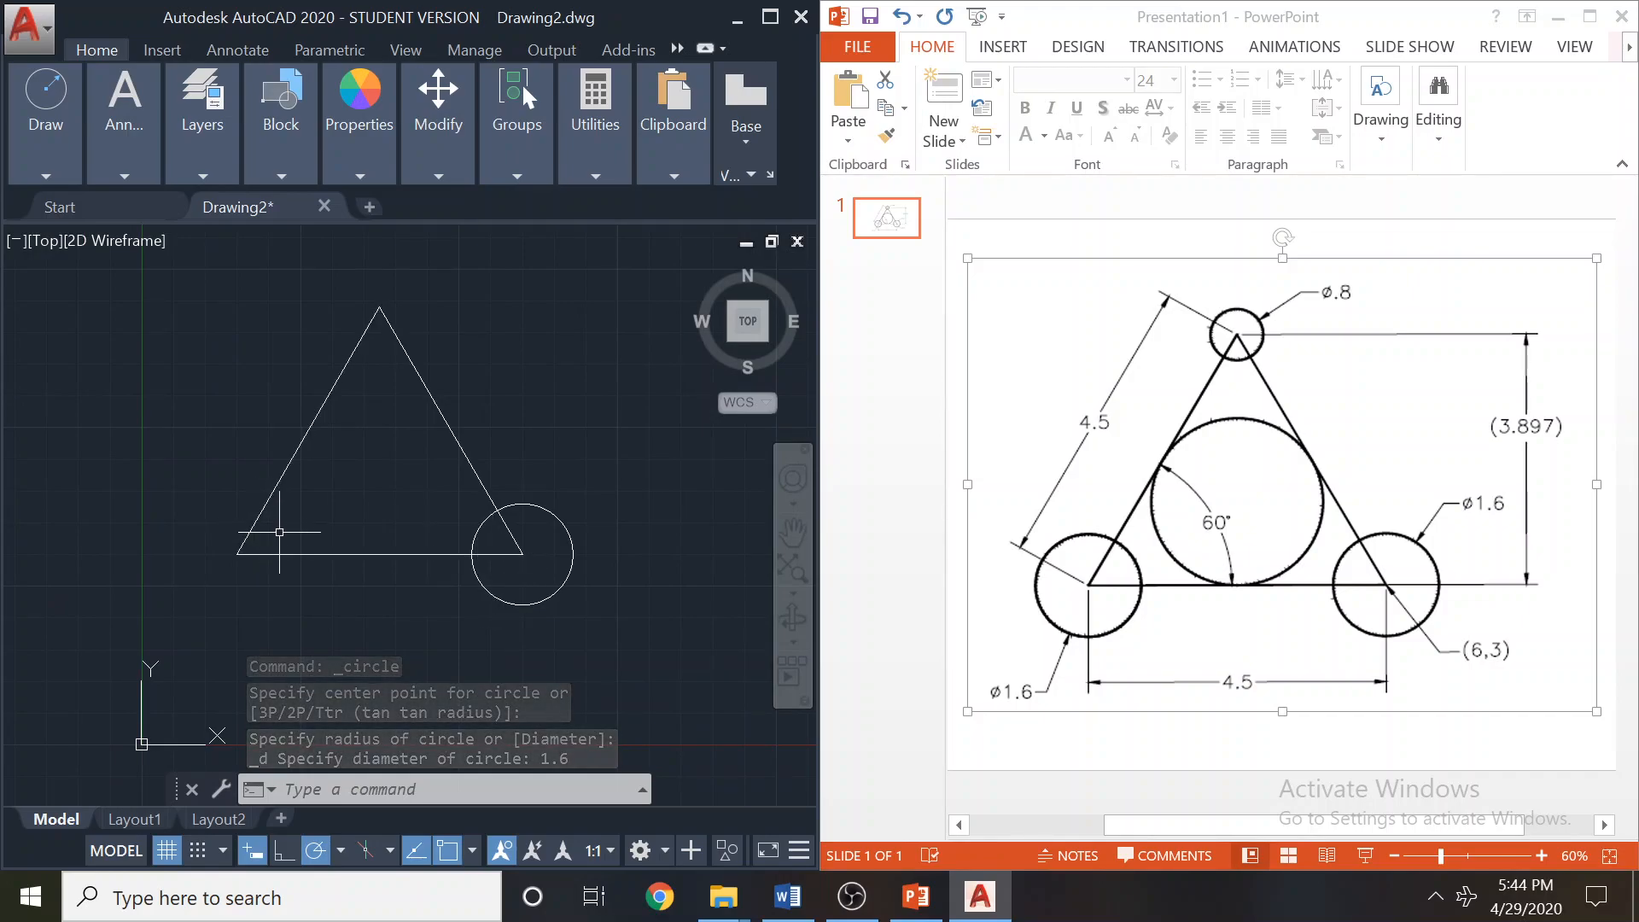
Maximize AutoCAD and place the Modify panel directly beside the Draw panel in the ribbon.
left_click(769, 17)
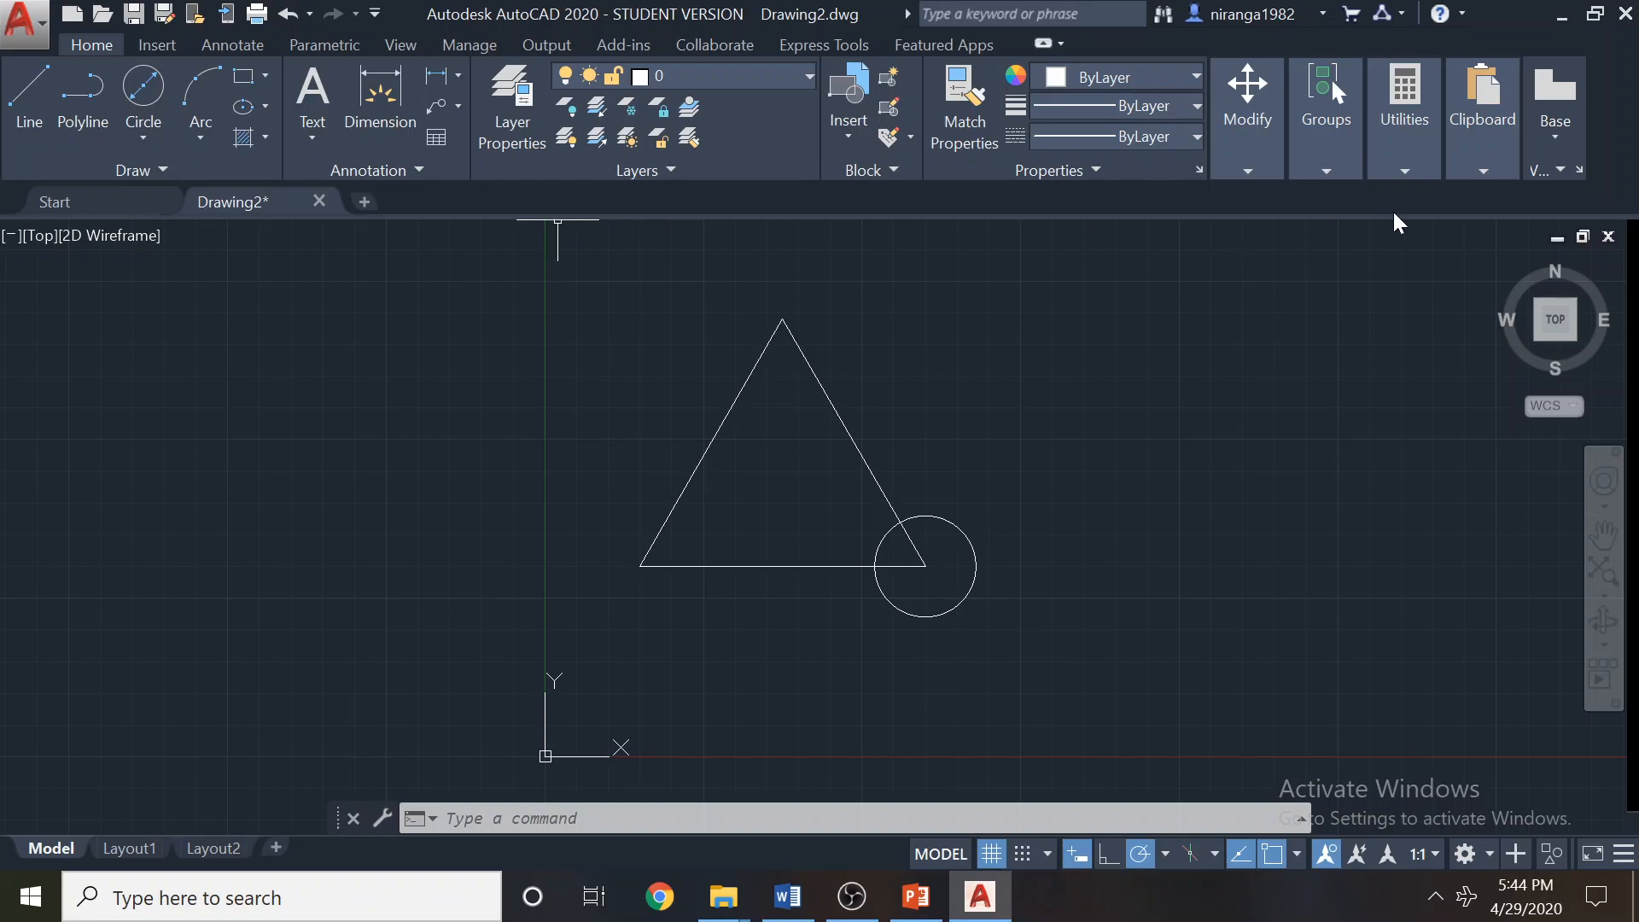
mouse_move(1248, 77)
left_mouse_down()
mouse_move(298, 86)
mouse_move(322, 82)
mouse_move(318, 116)
left_mouse_up()
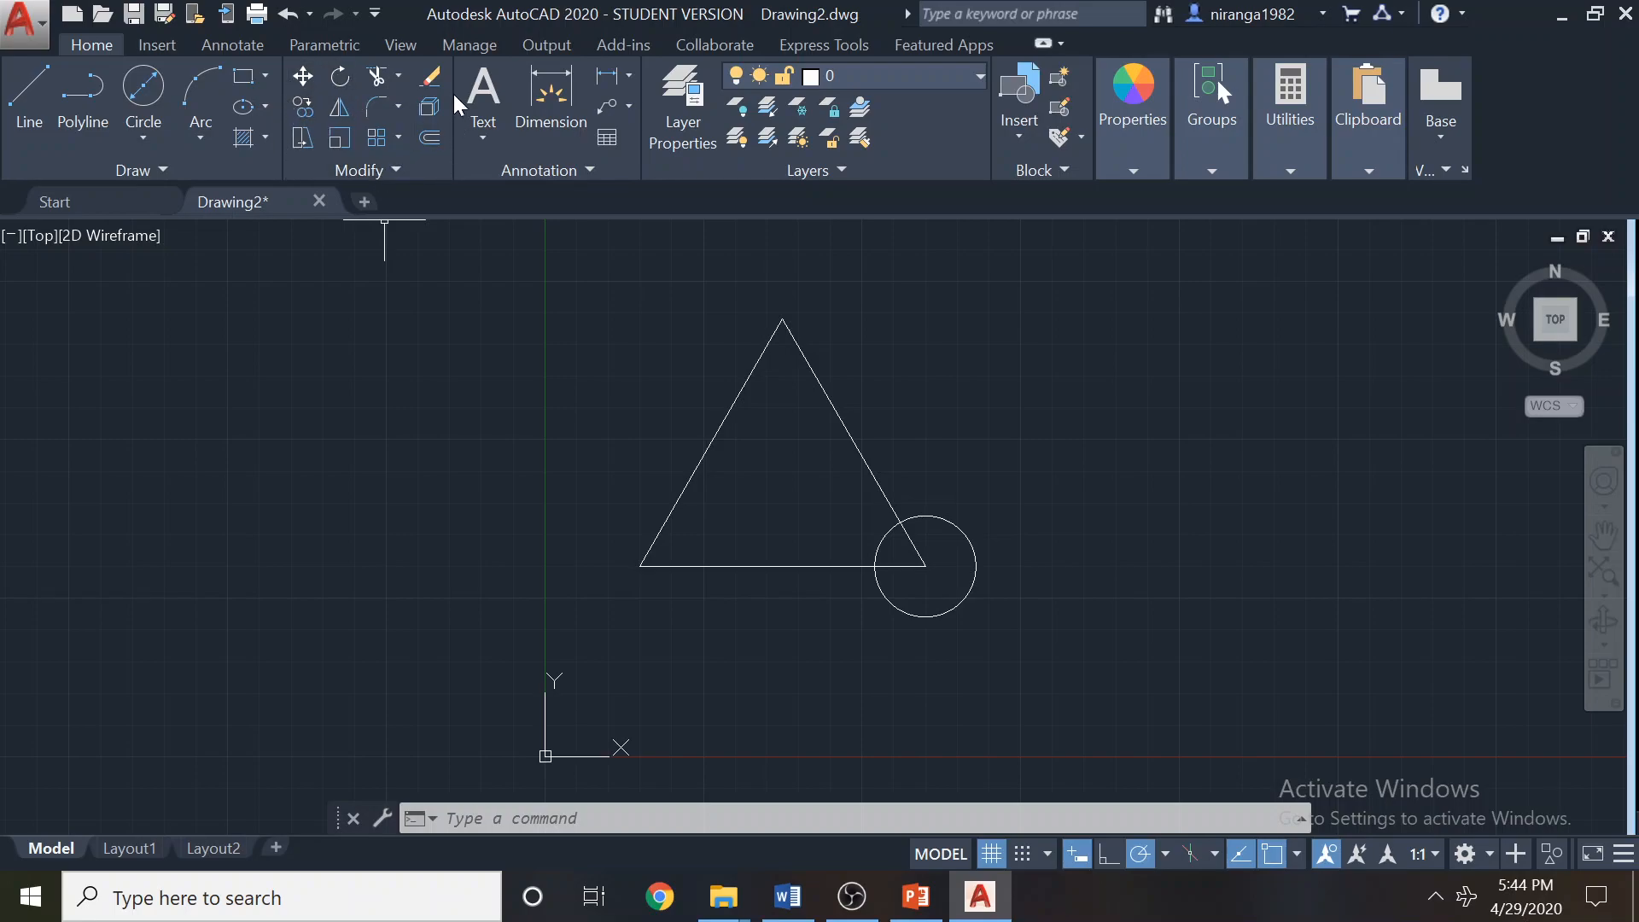
scroll(721, 466, "up", 2)
scroll(772, 468, "down", 2)
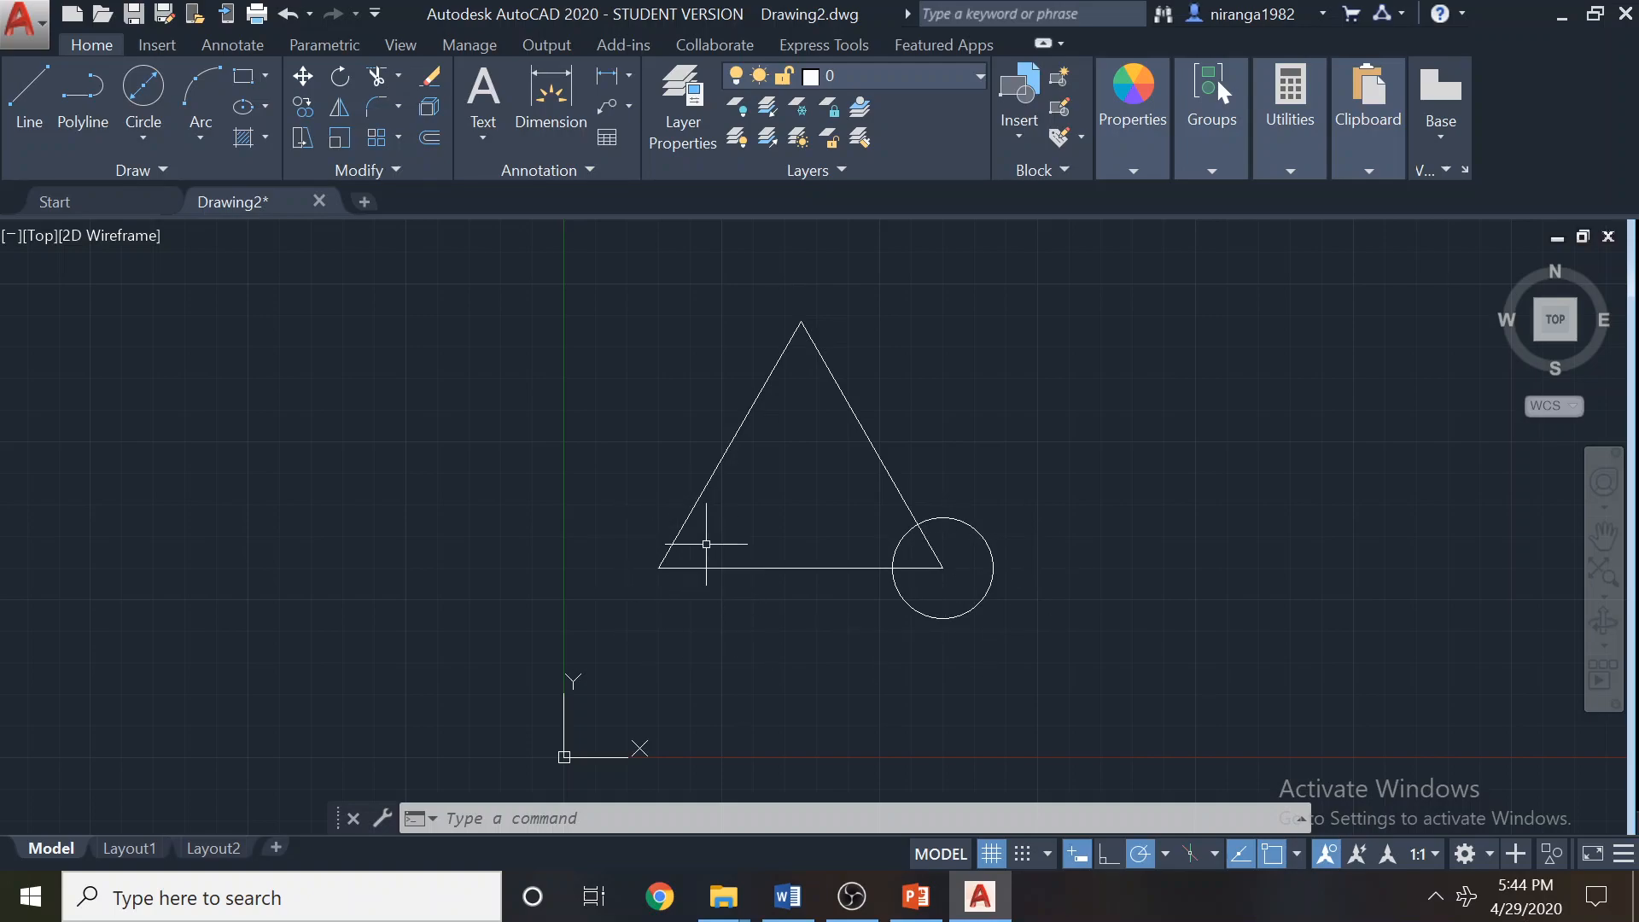
Place the command line above the drawing, try moving the circle by its centre to the triangle's lower-left vertex, and undo the move.
left_click(306, 79)
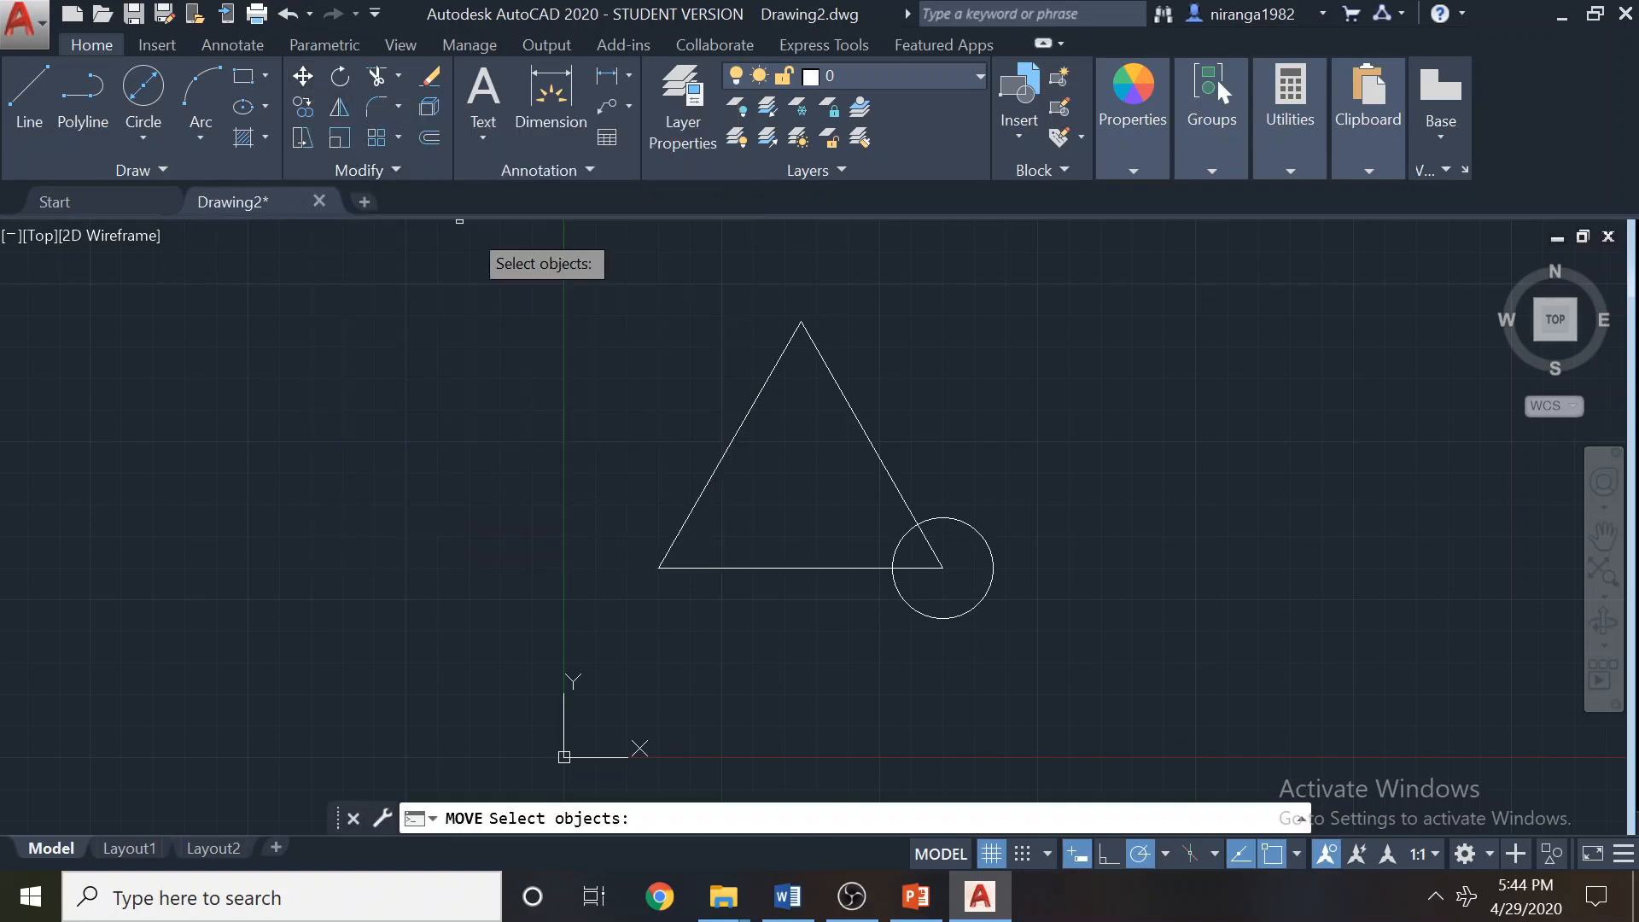
left_click_drag(338, 823, 384, 264)
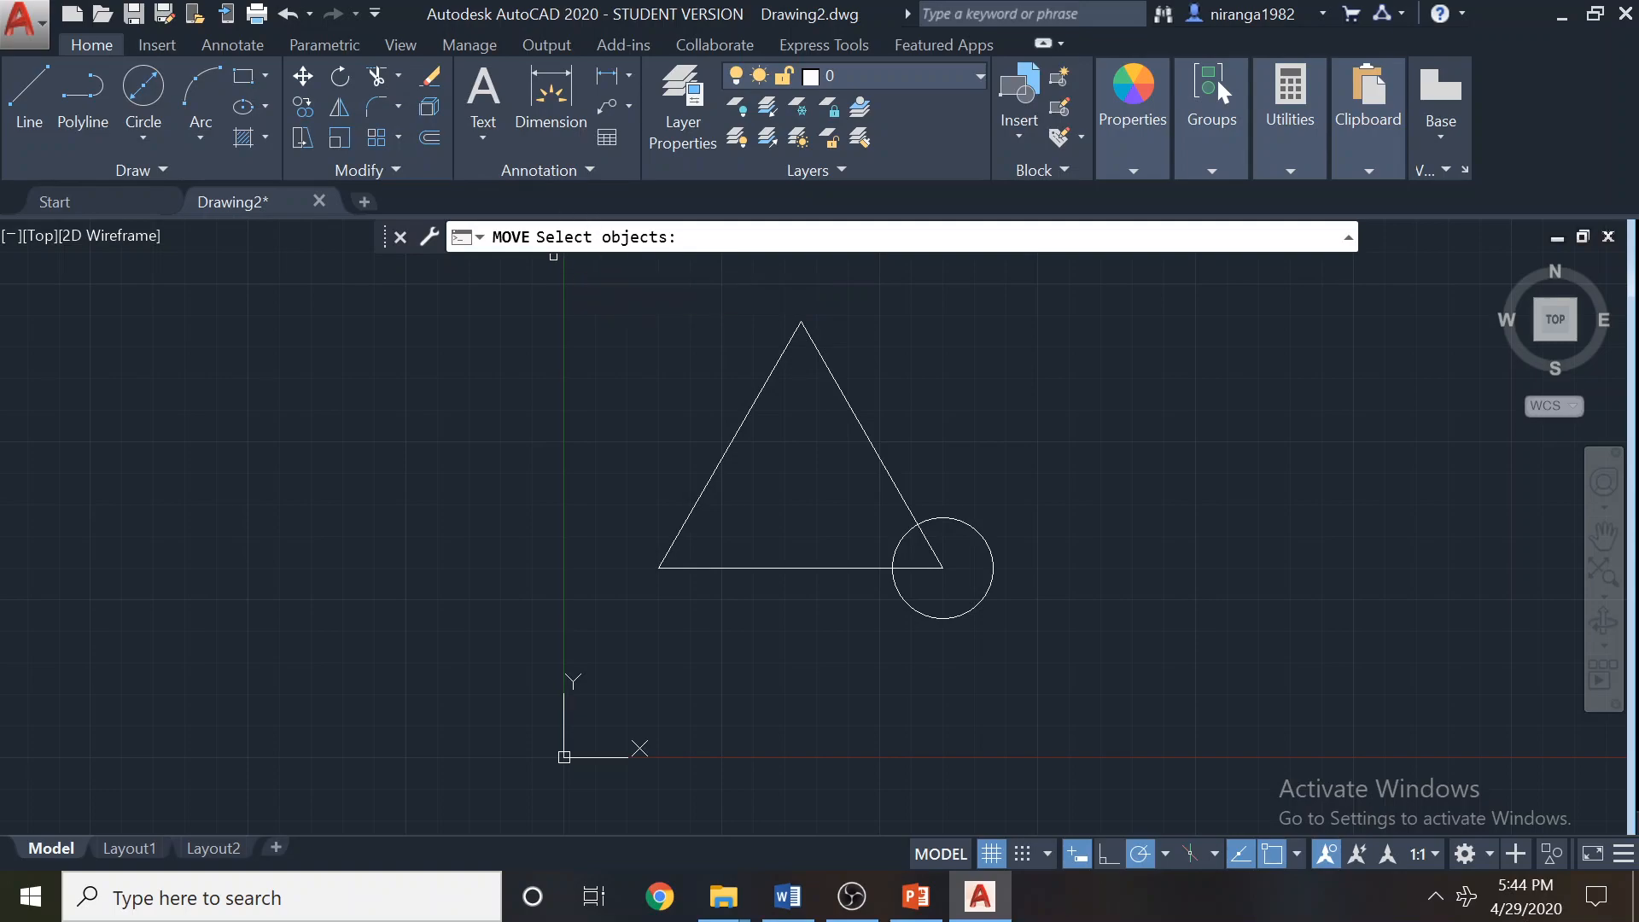
left_click(978, 533)
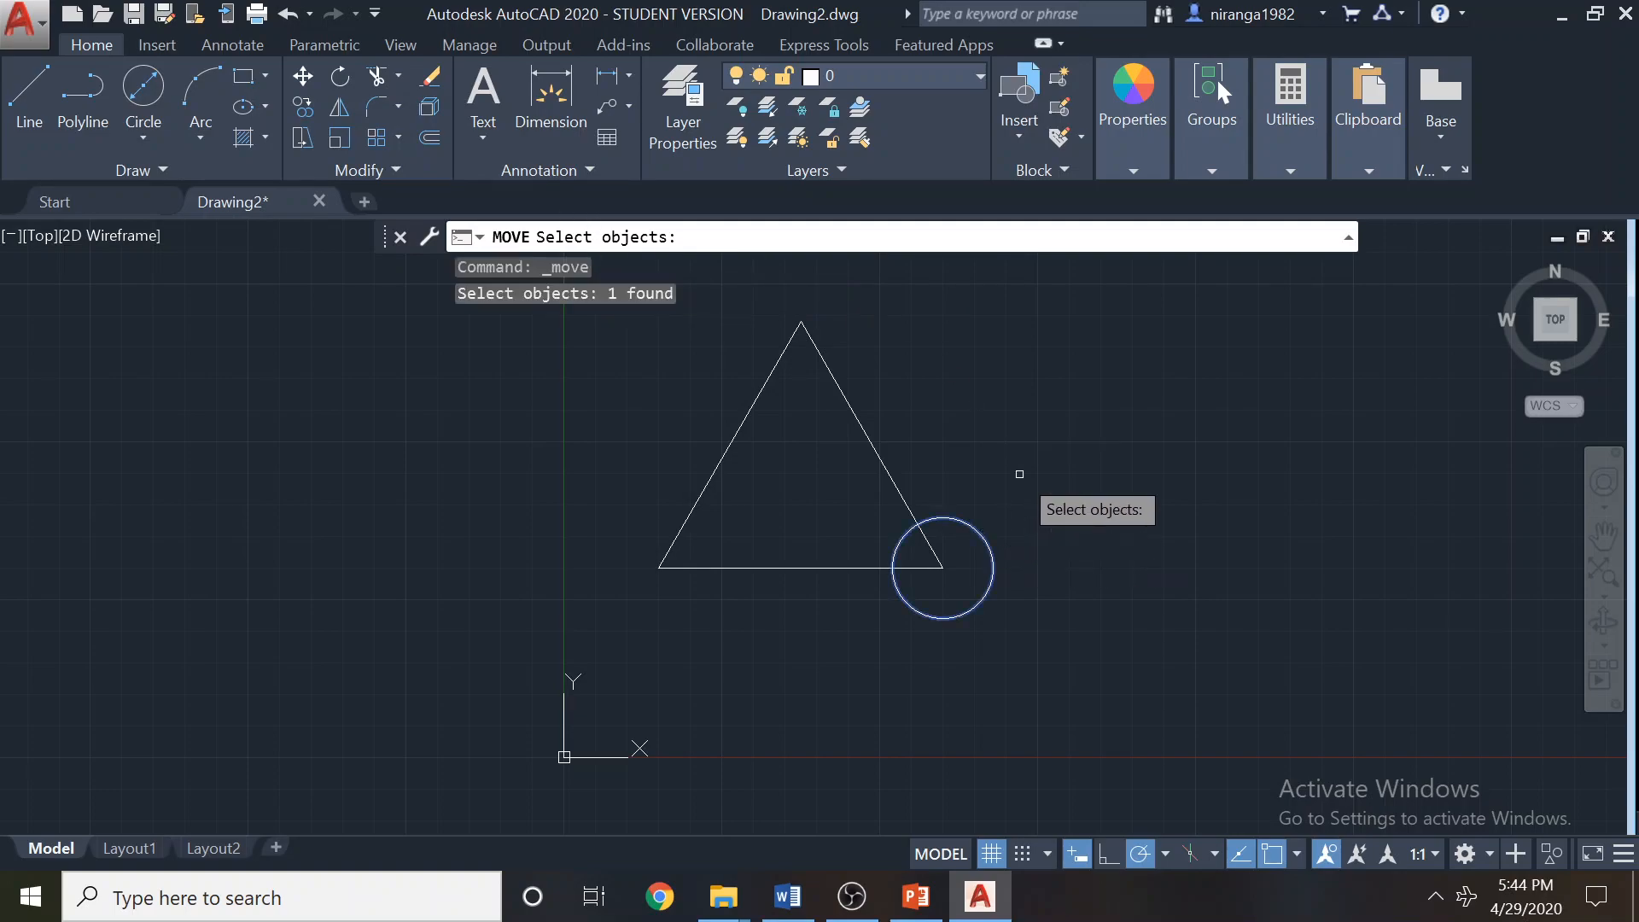
key("Return")
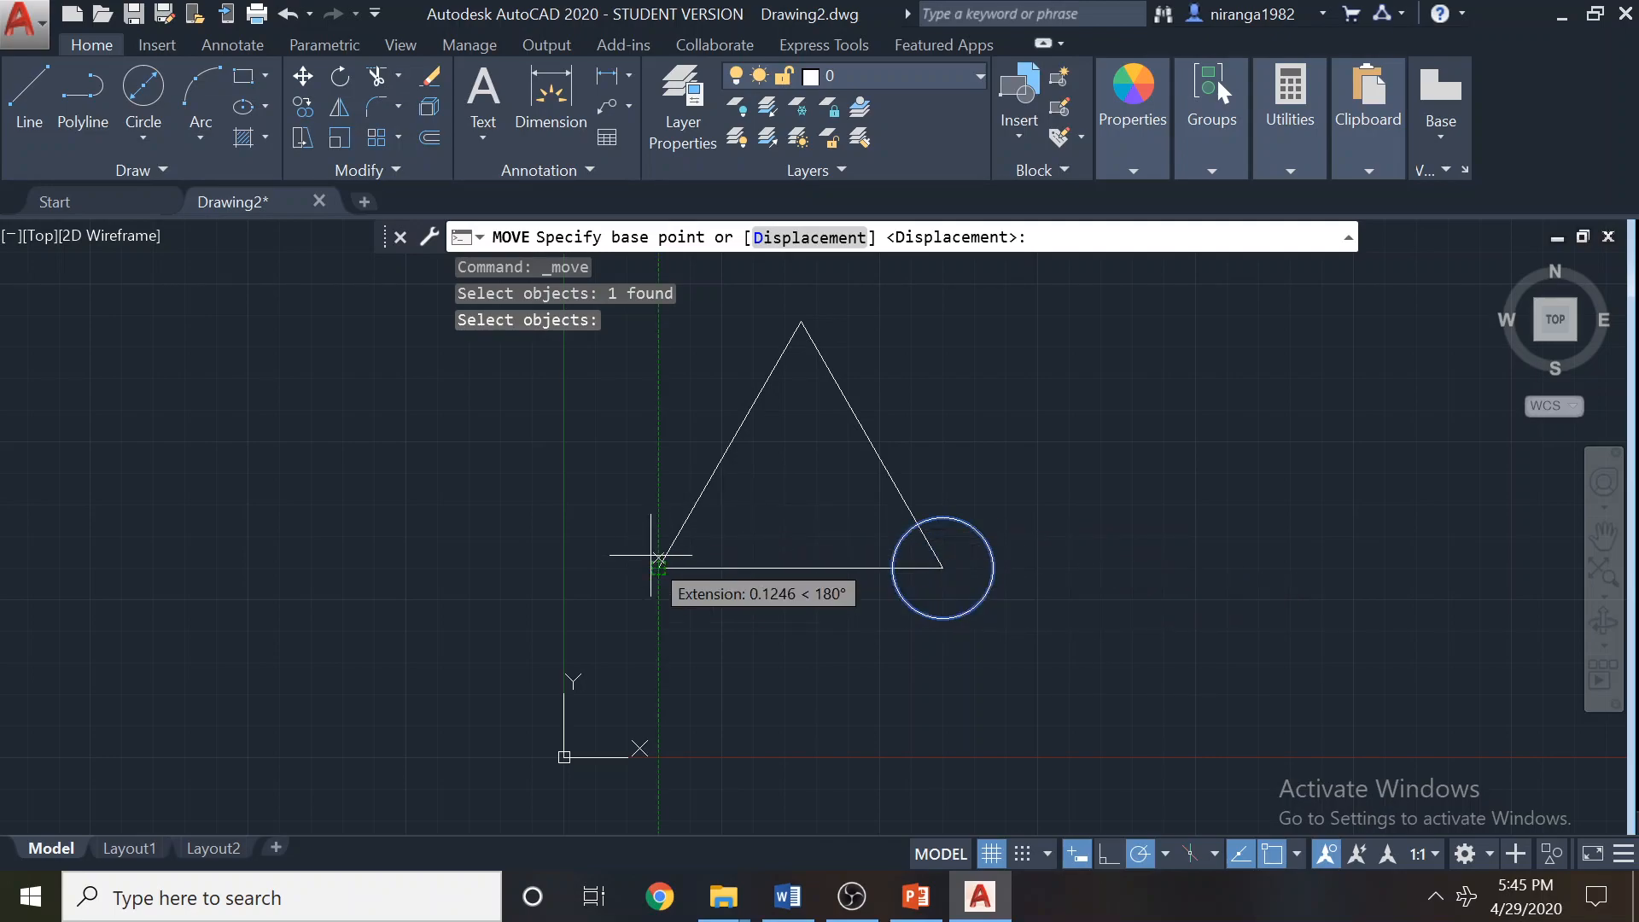
left_click(942, 567)
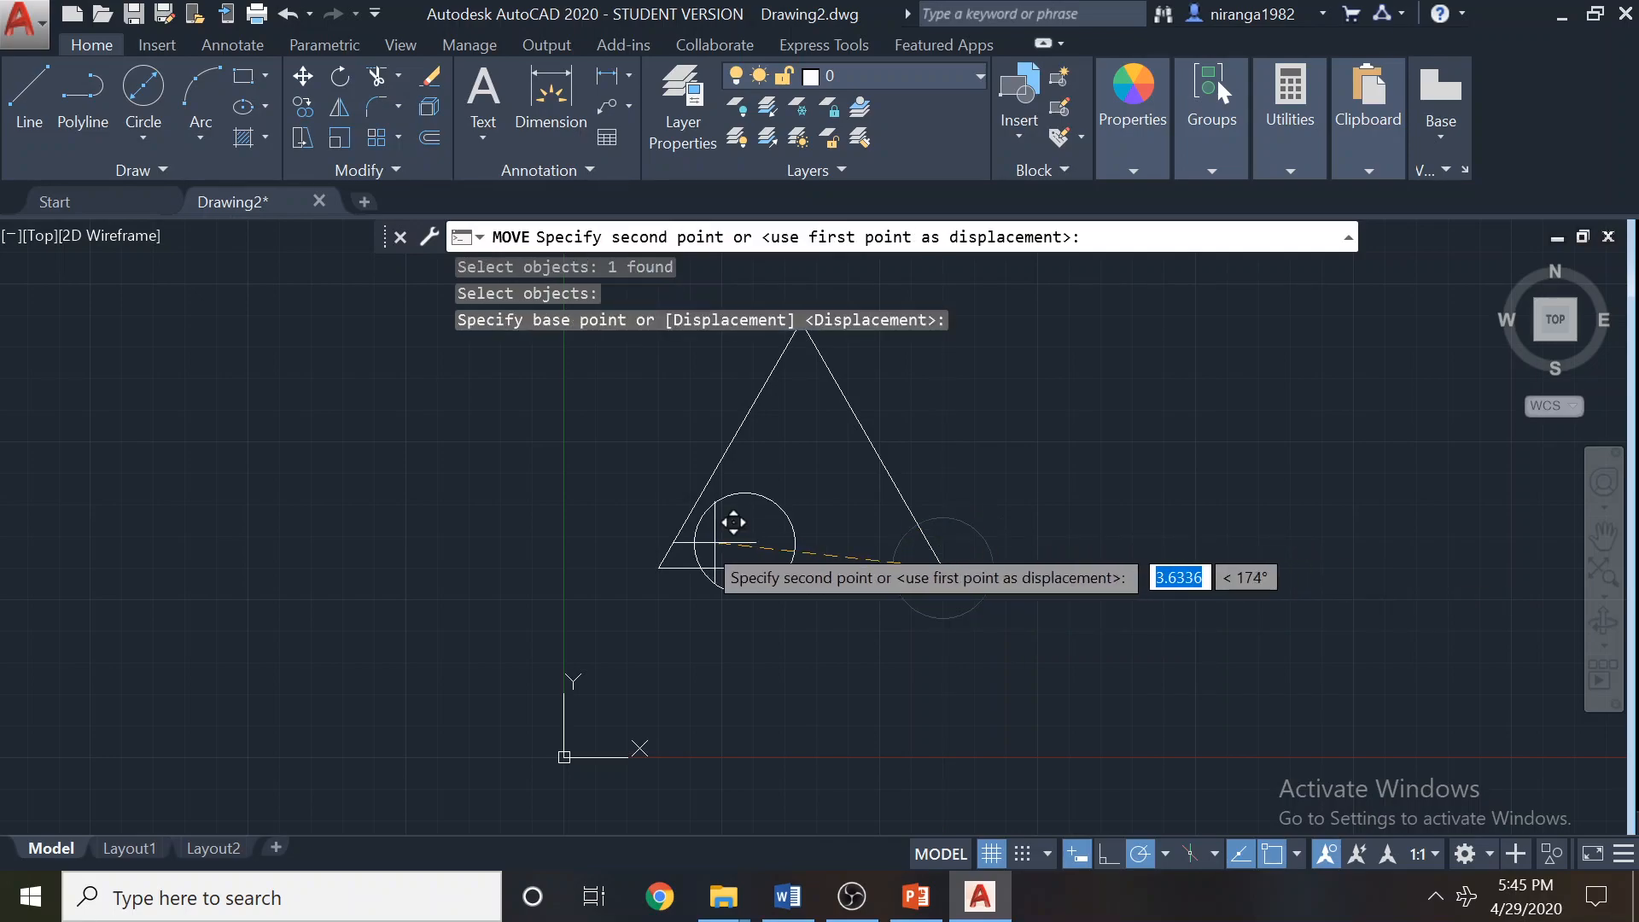
left_click(667, 570)
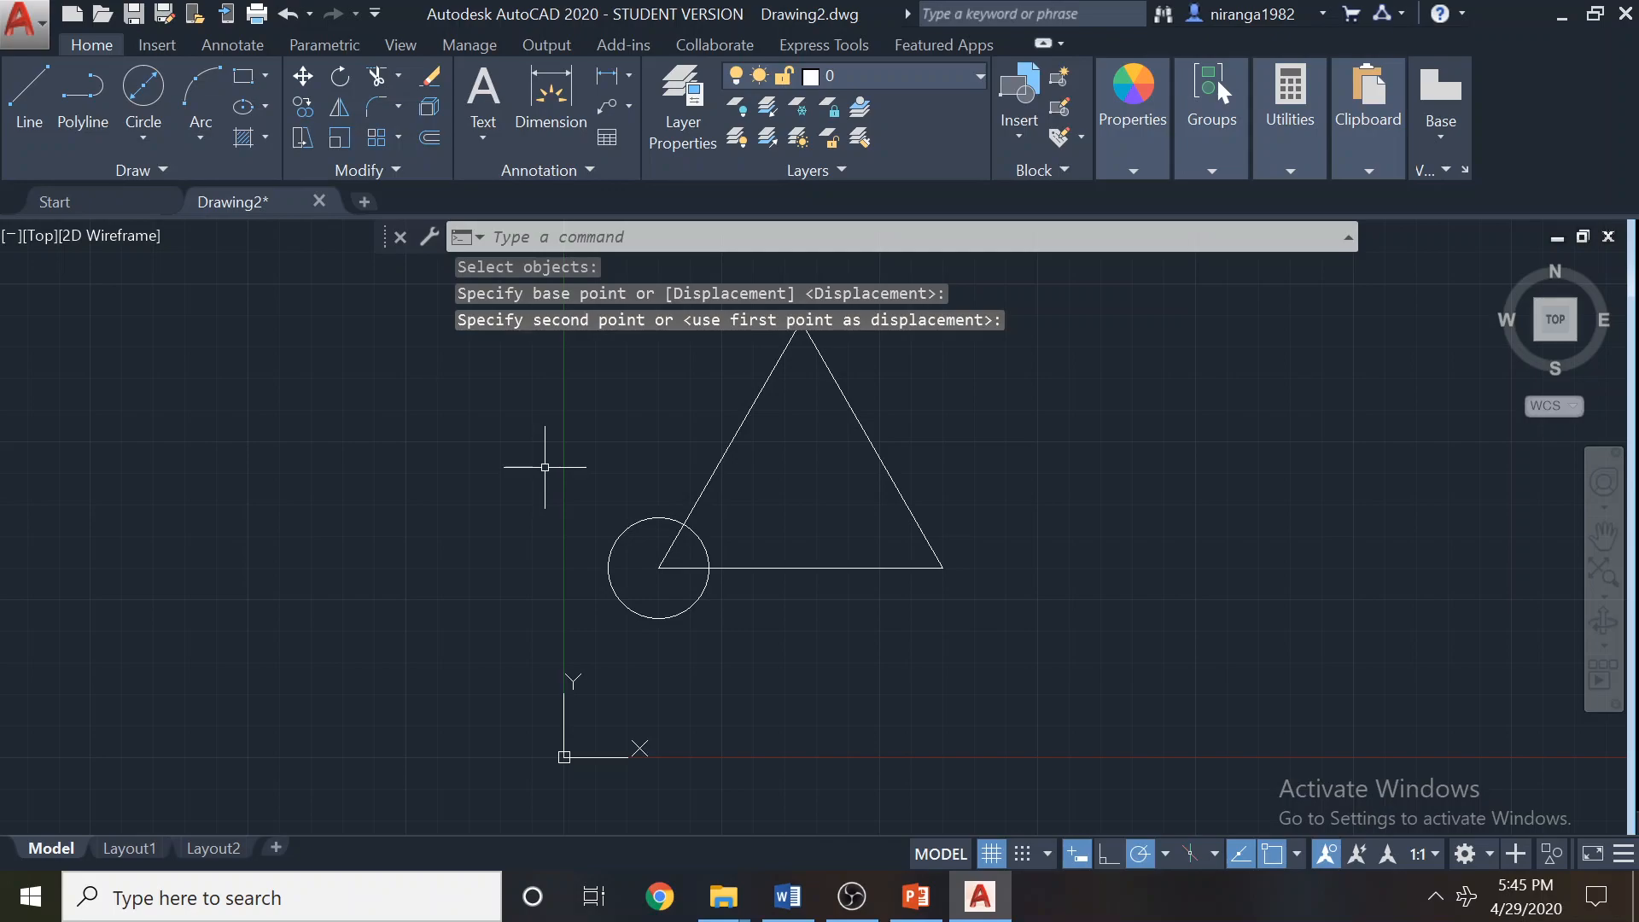
key("ctrl+z")
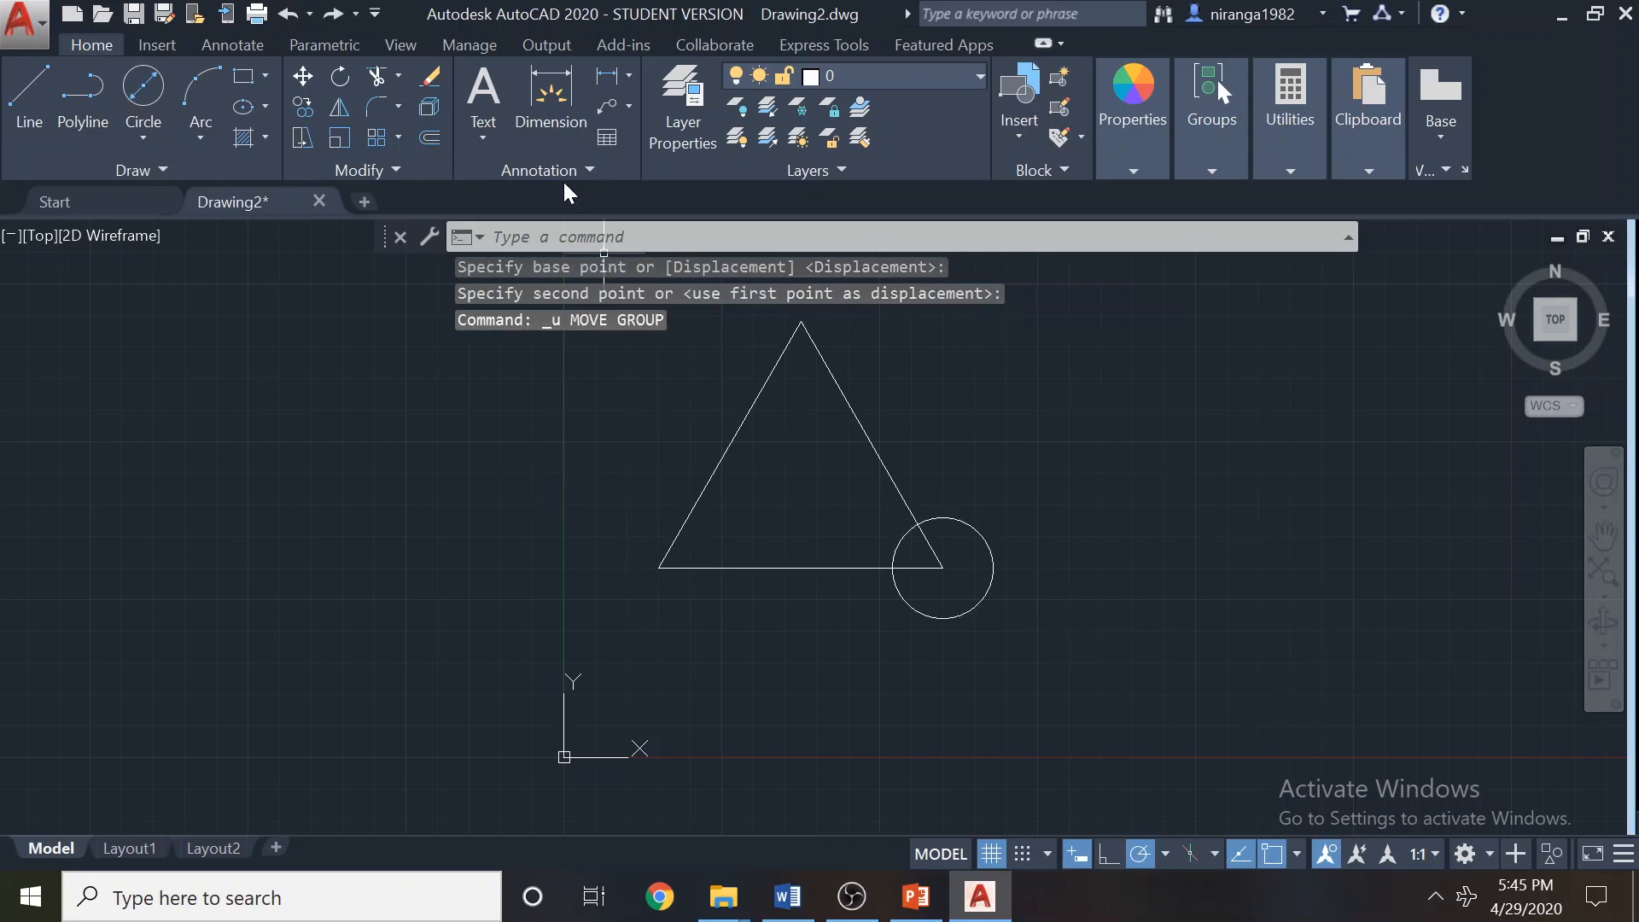
Enable the Quadrant object snap, try moving the circle from its upper quadrant point to the triangle's lower-left vertex, and undo the move.
left_click(303, 77)
left_click(973, 527)
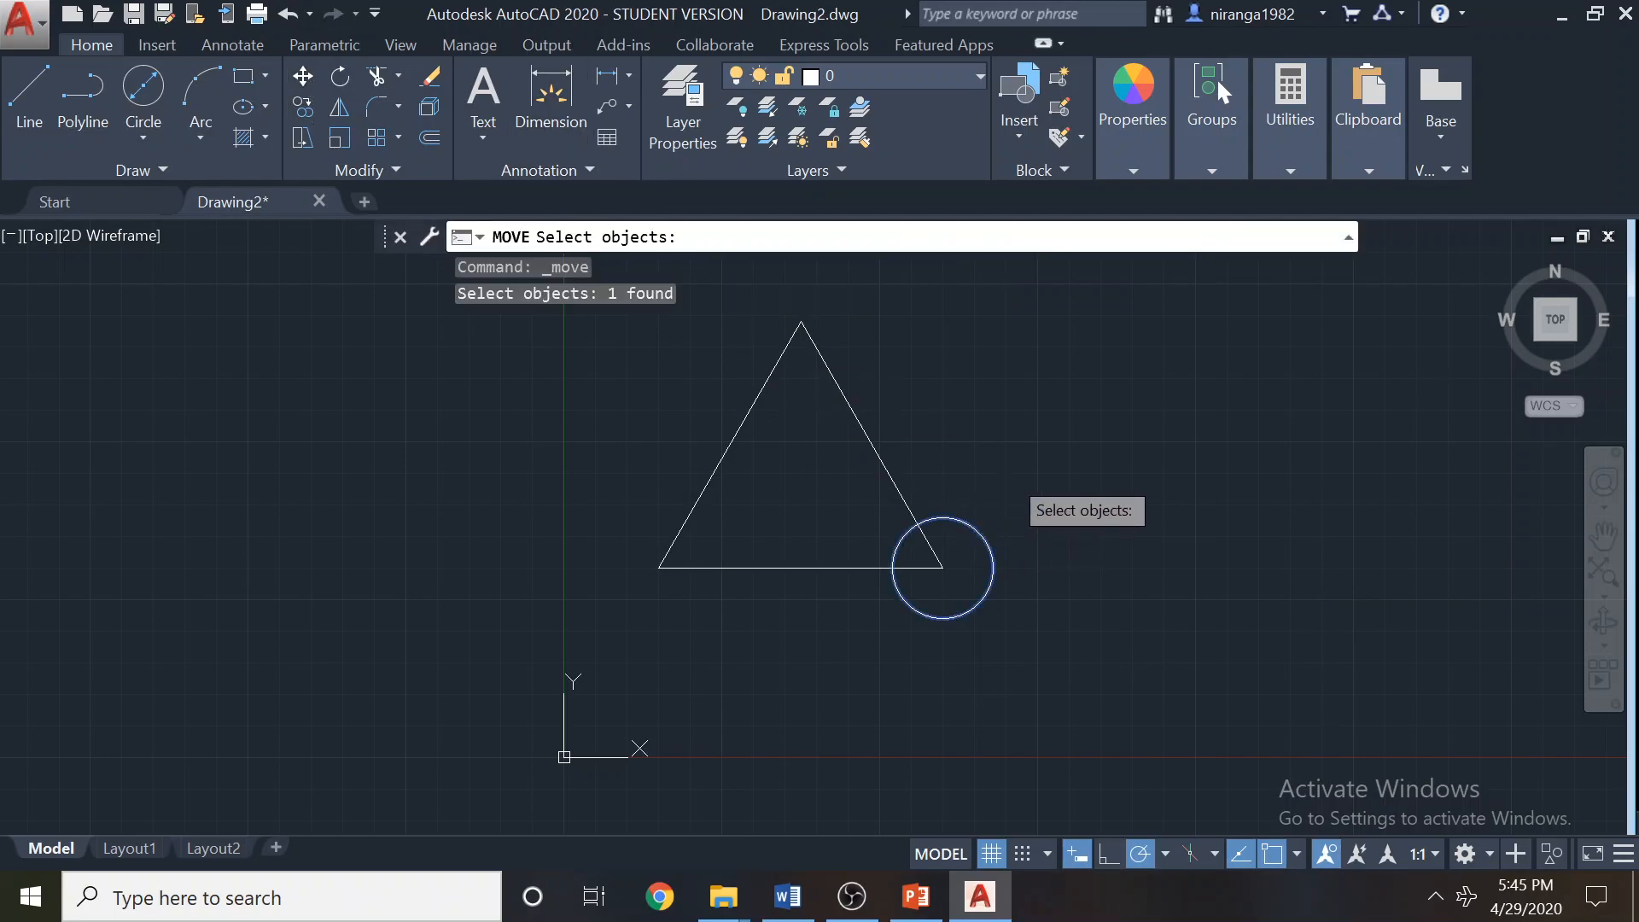
key("Return")
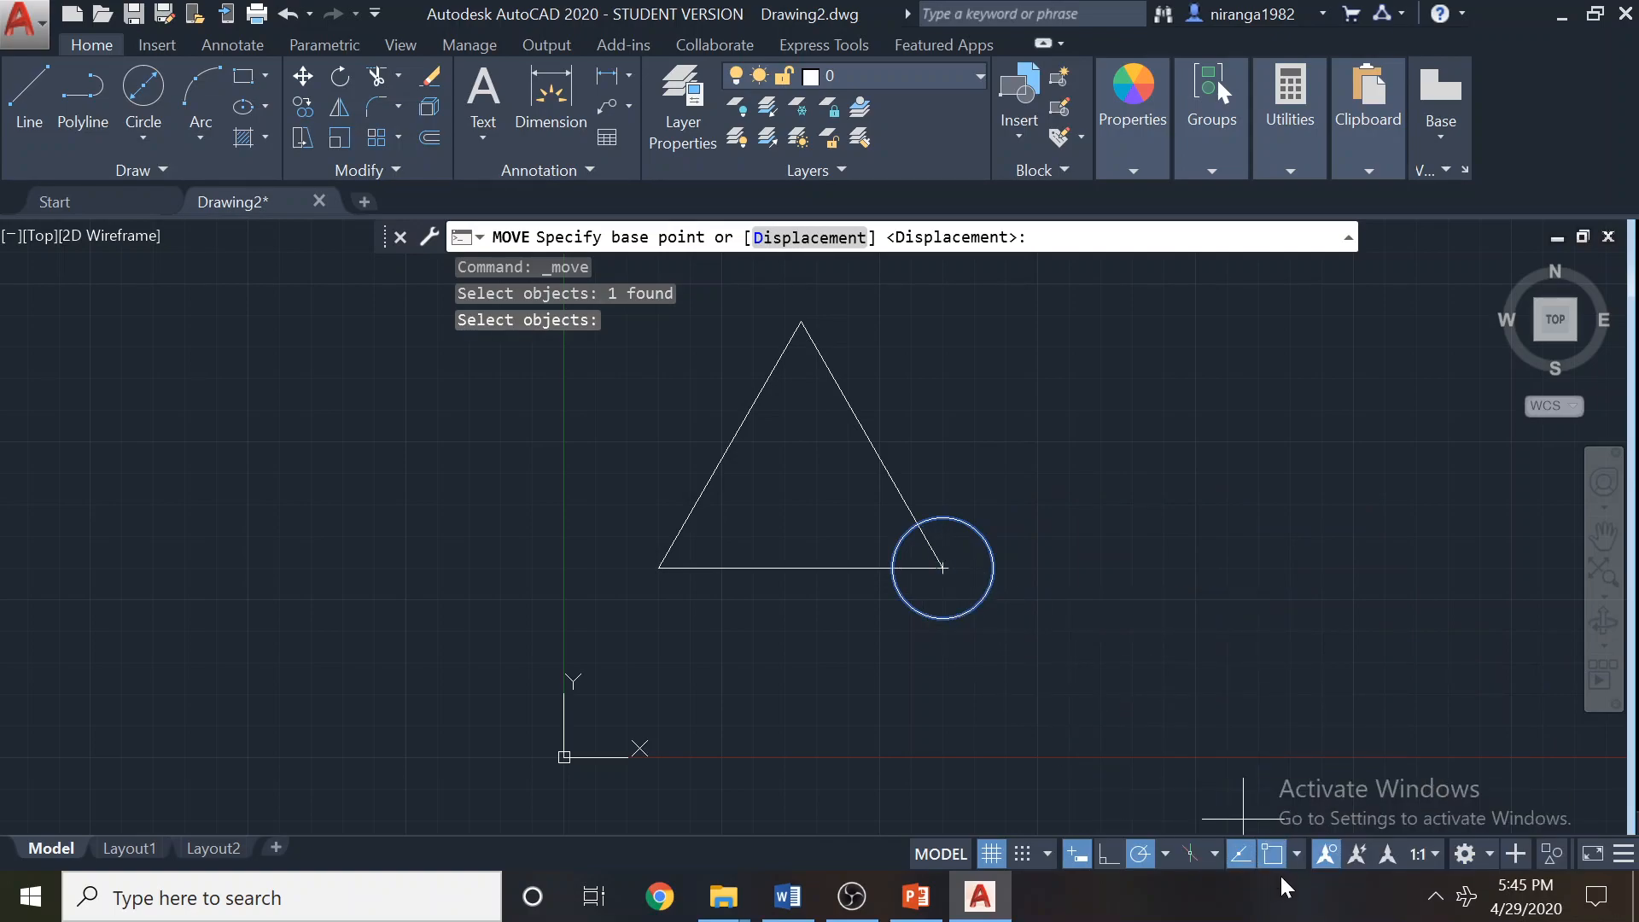
left_click(1297, 854)
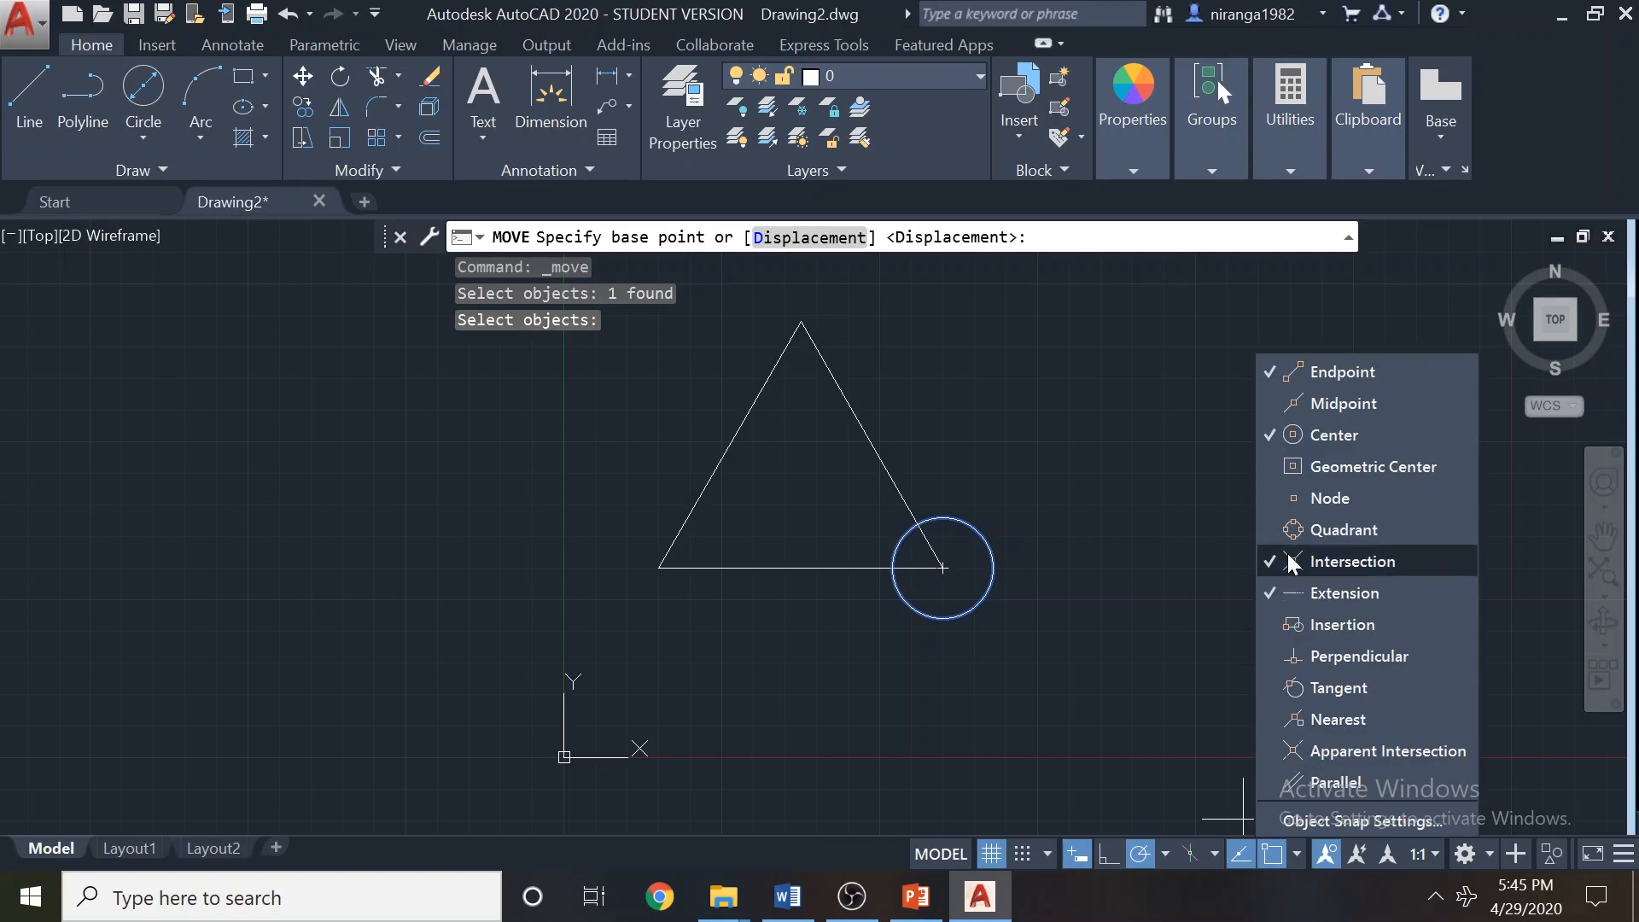
left_click(1268, 528)
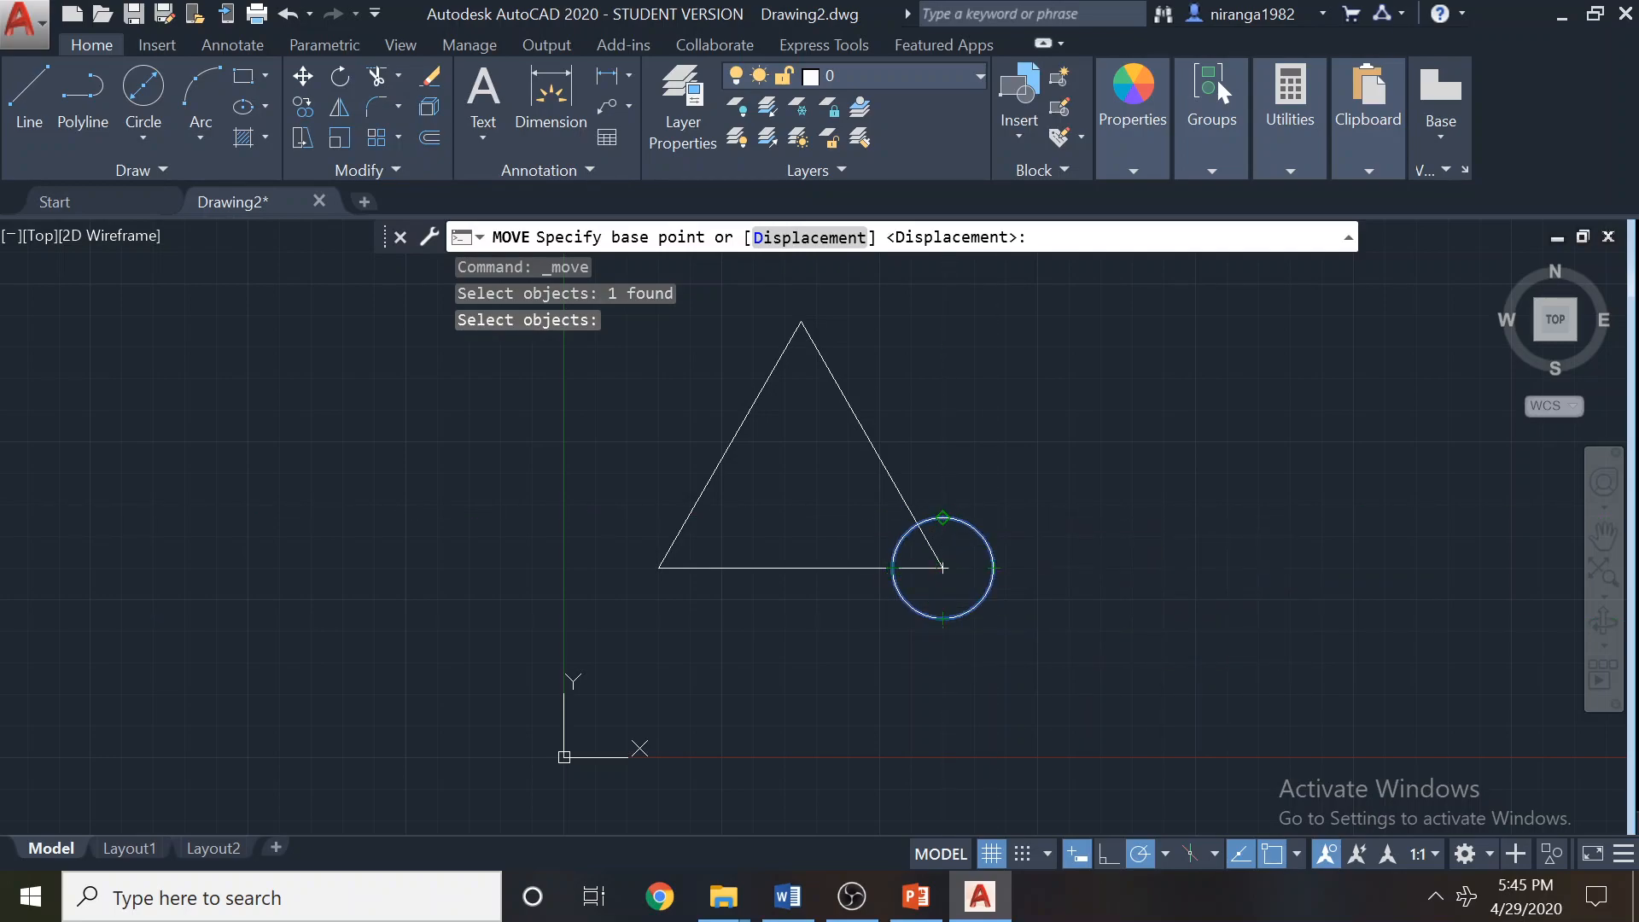
left_click(944, 518)
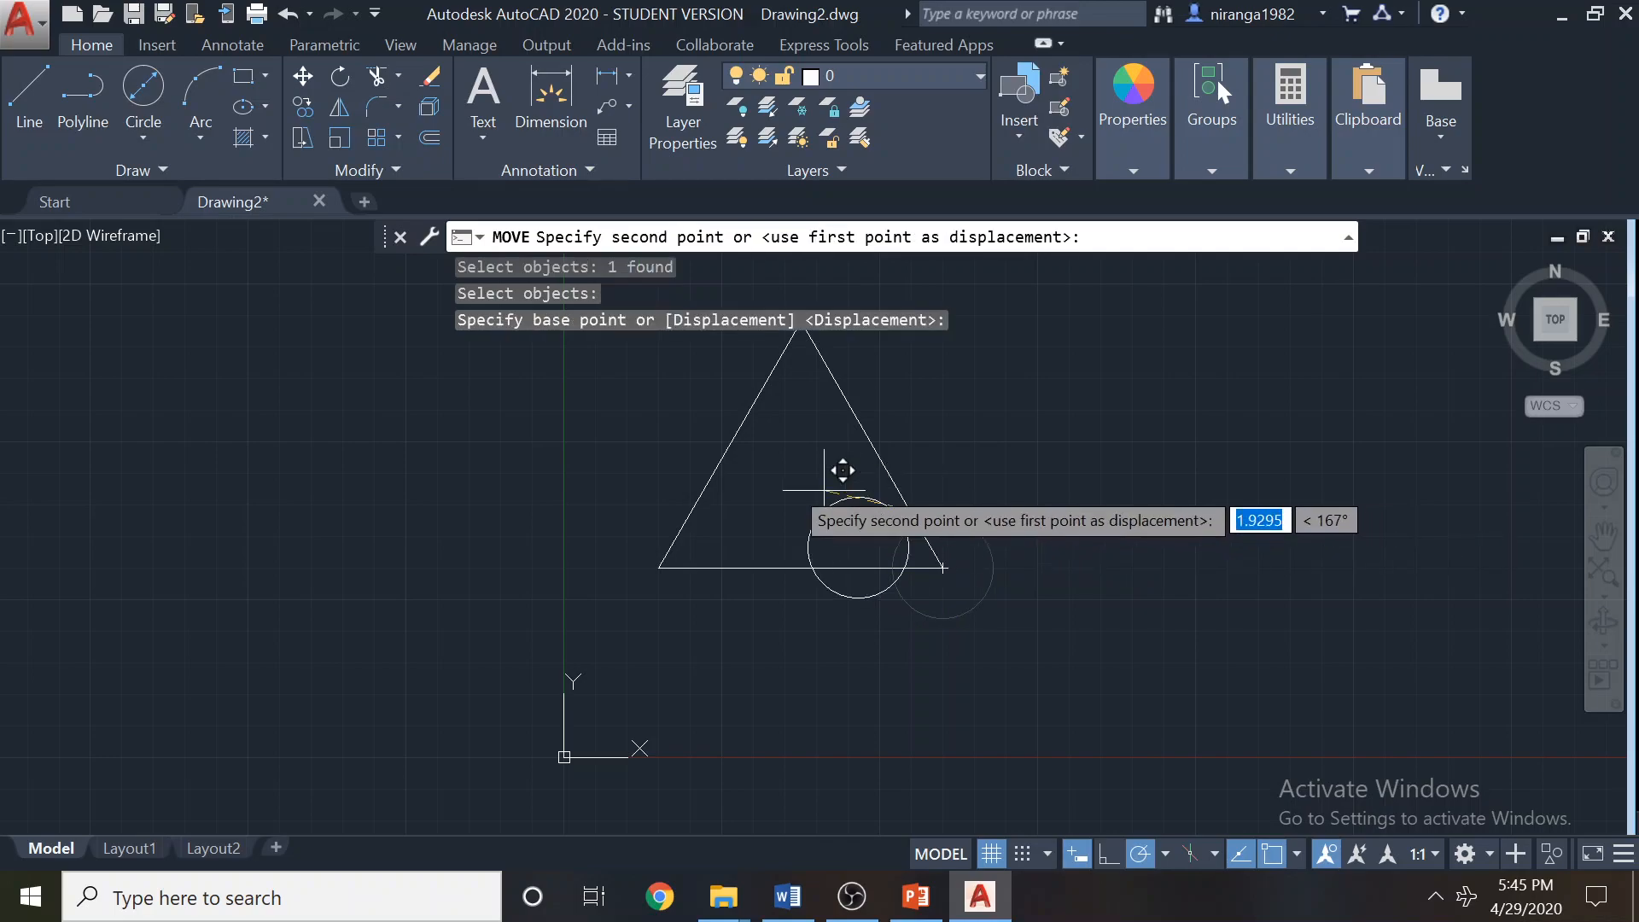
left_click(661, 566)
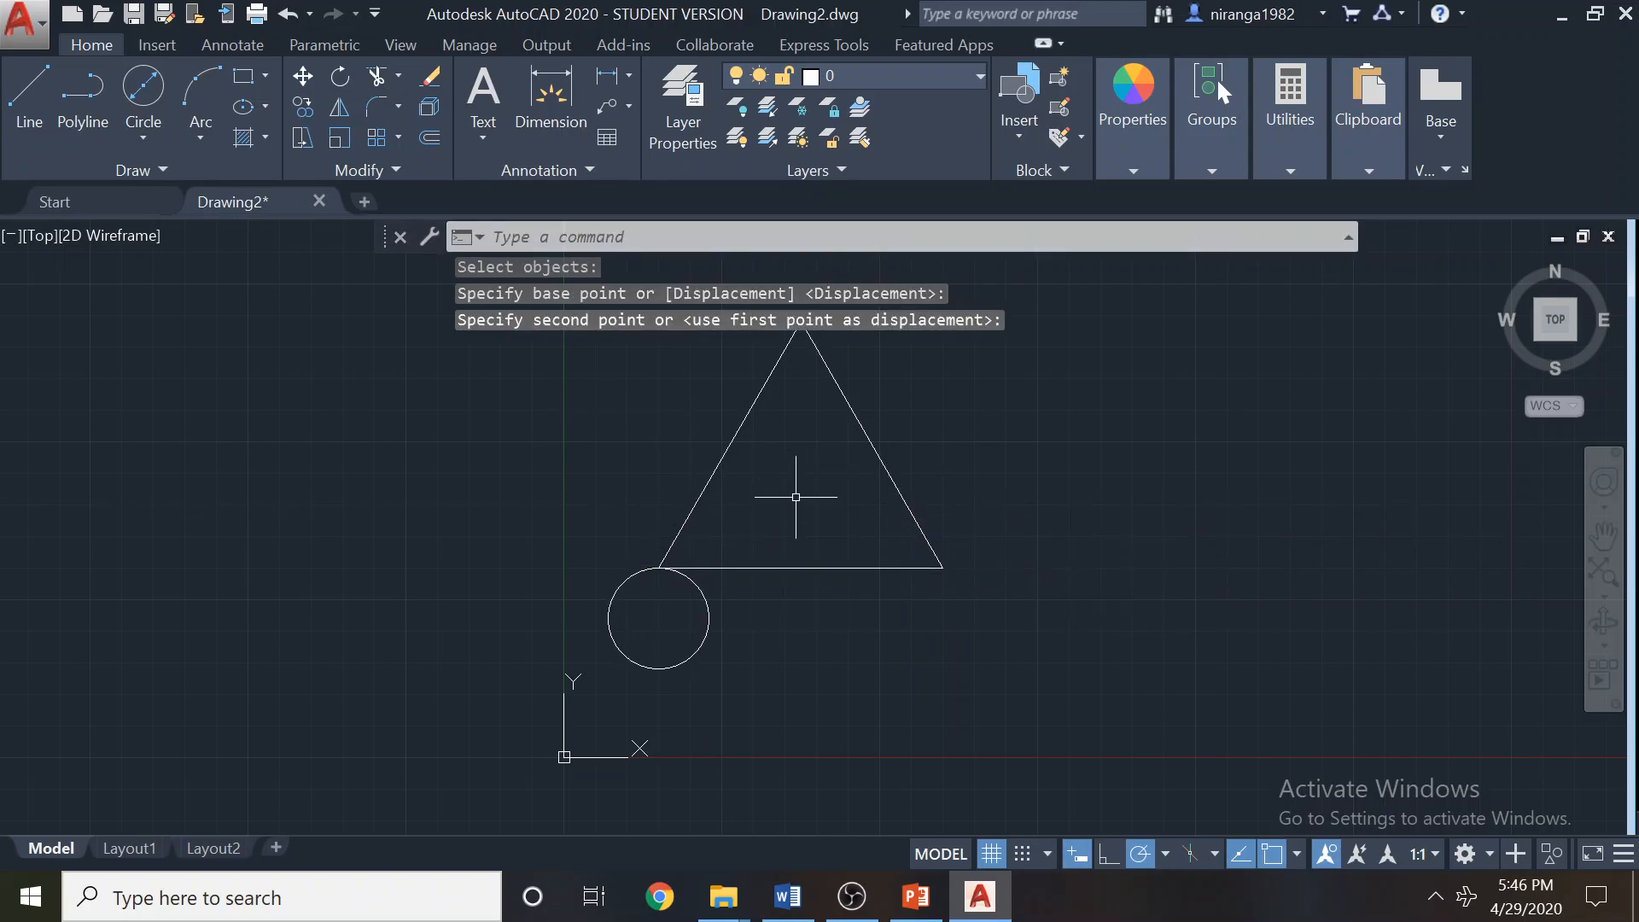
middle_click_drag(937, 665, 935, 708)
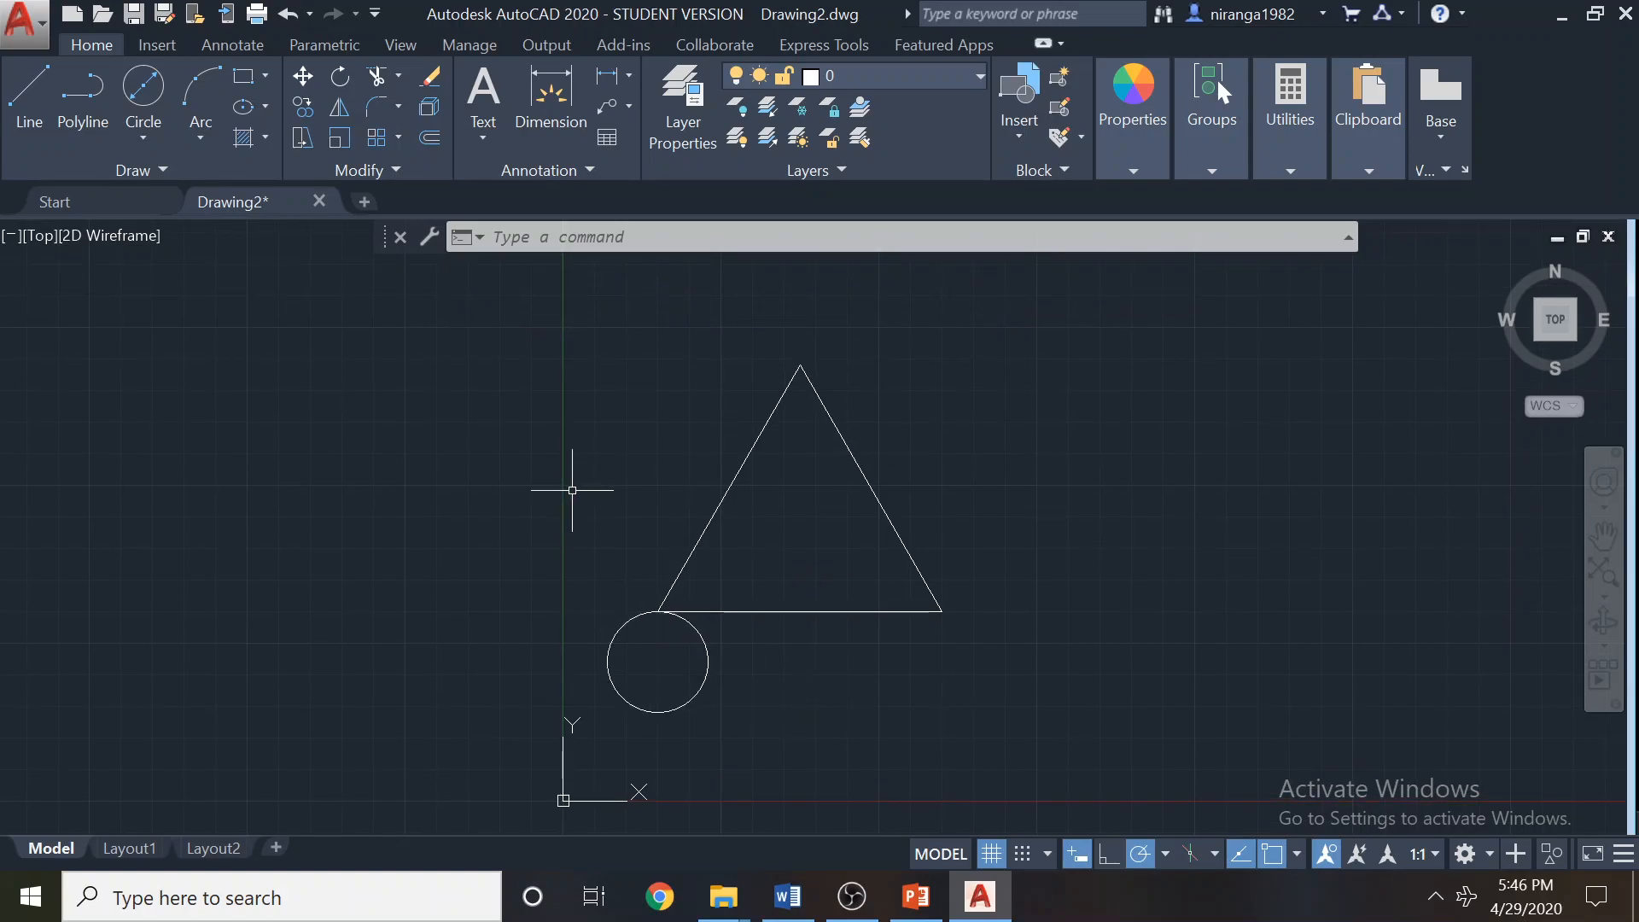
left_click(292, 23)
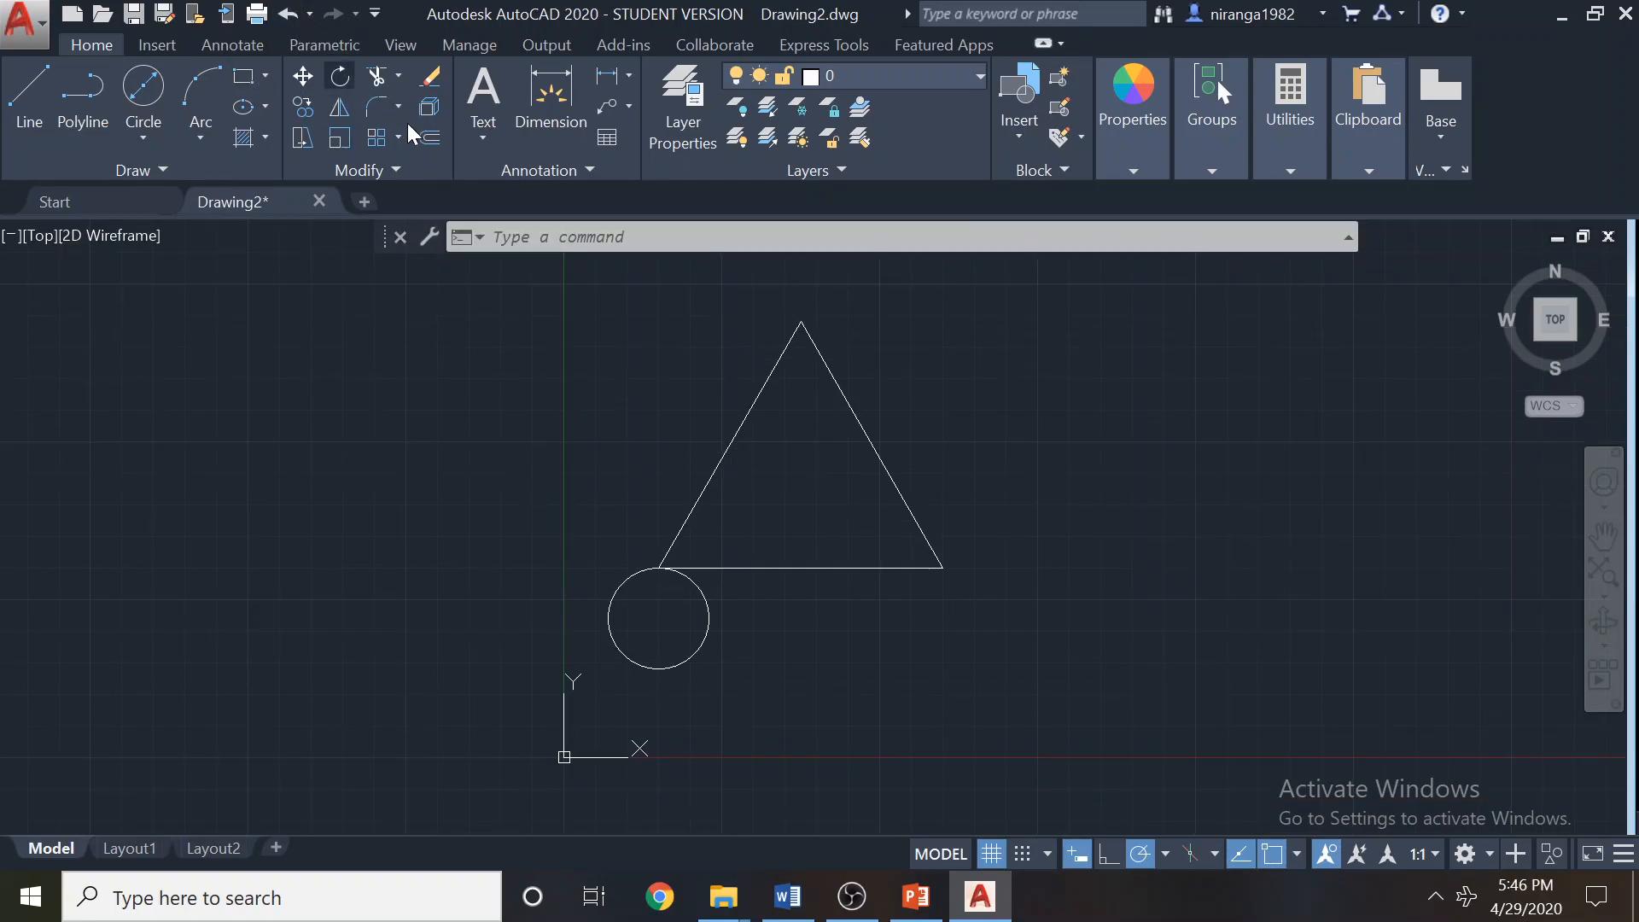
left_click(296, 10)
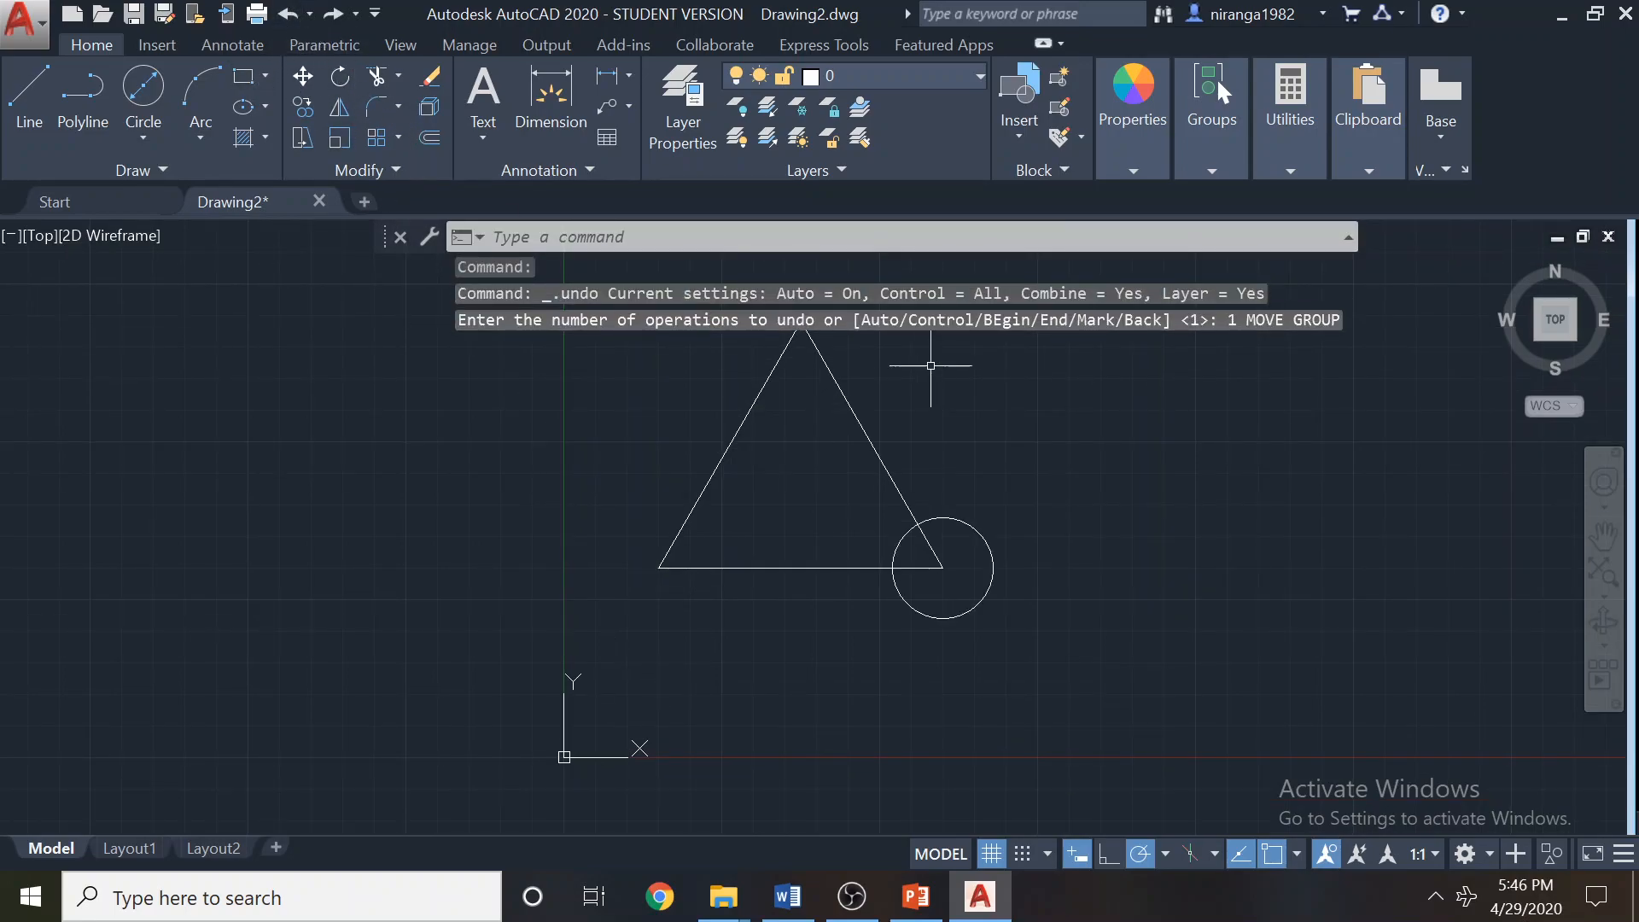
Try moving the circle by its centre from the lower-right vertex to the triangle's apex, and undo the move.
scroll(938, 372, "up", 1)
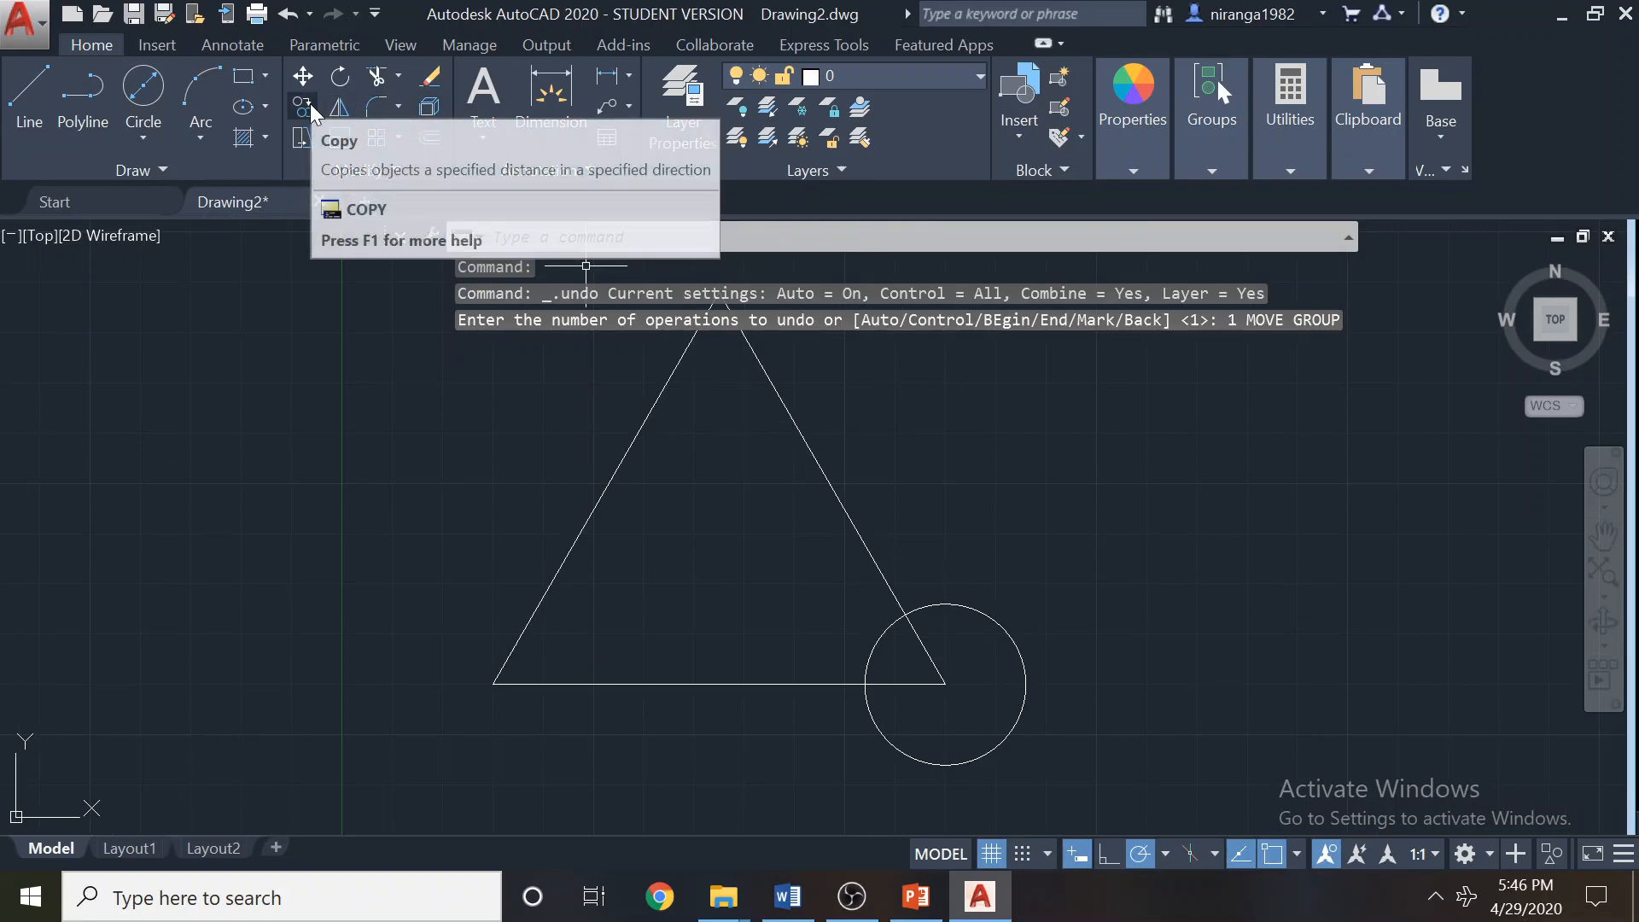
left_click(305, 76)
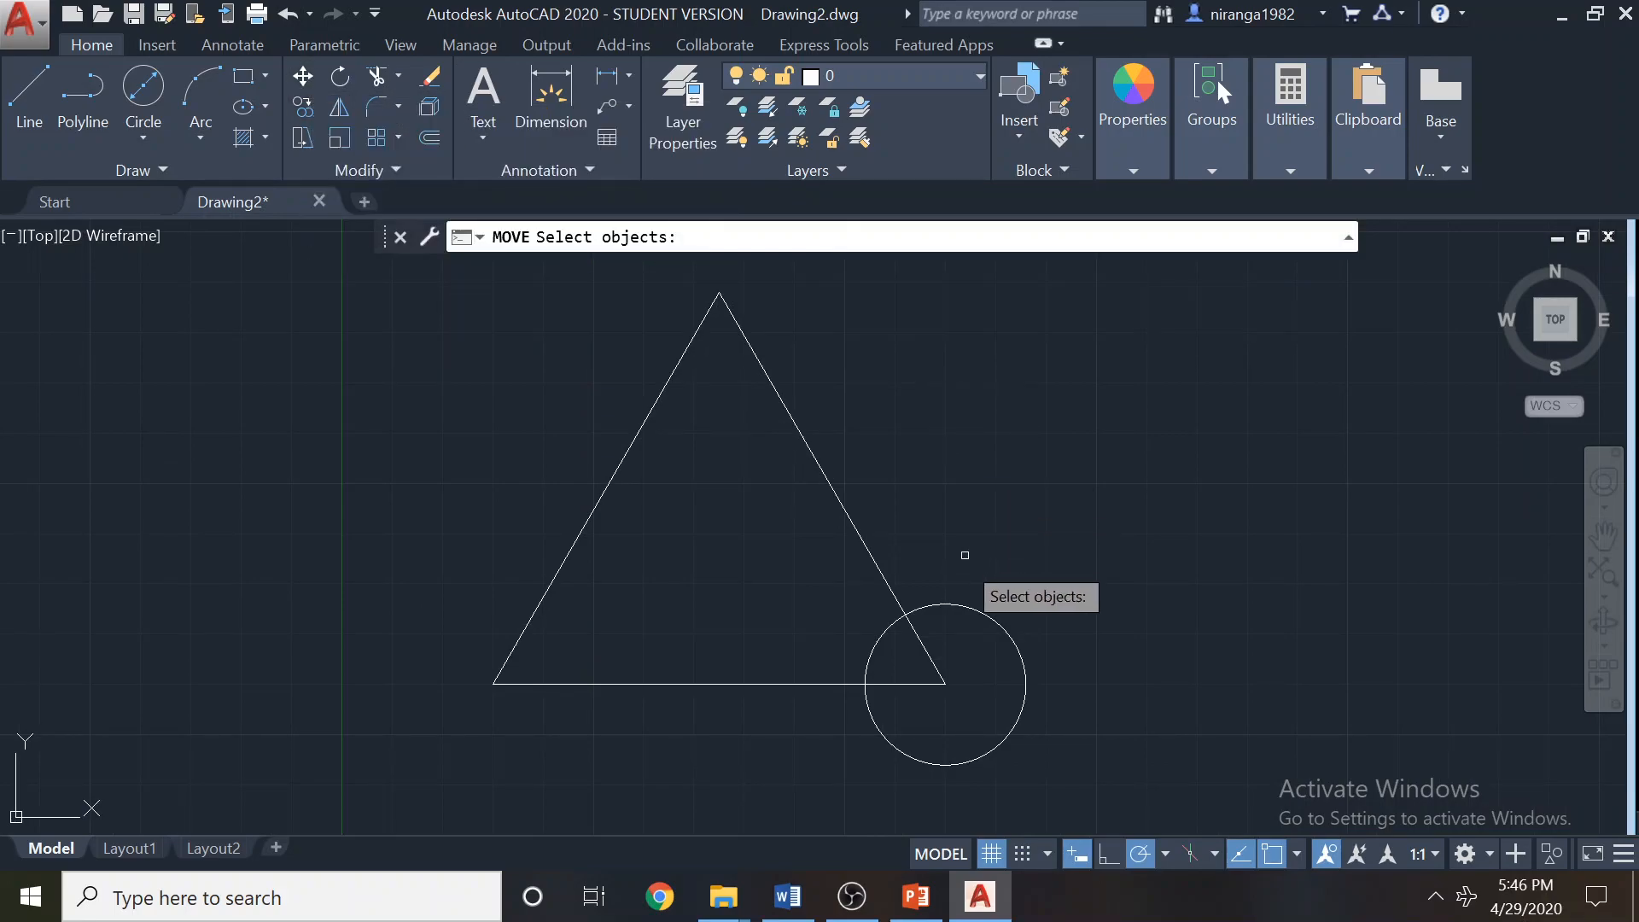
left_click(964, 606)
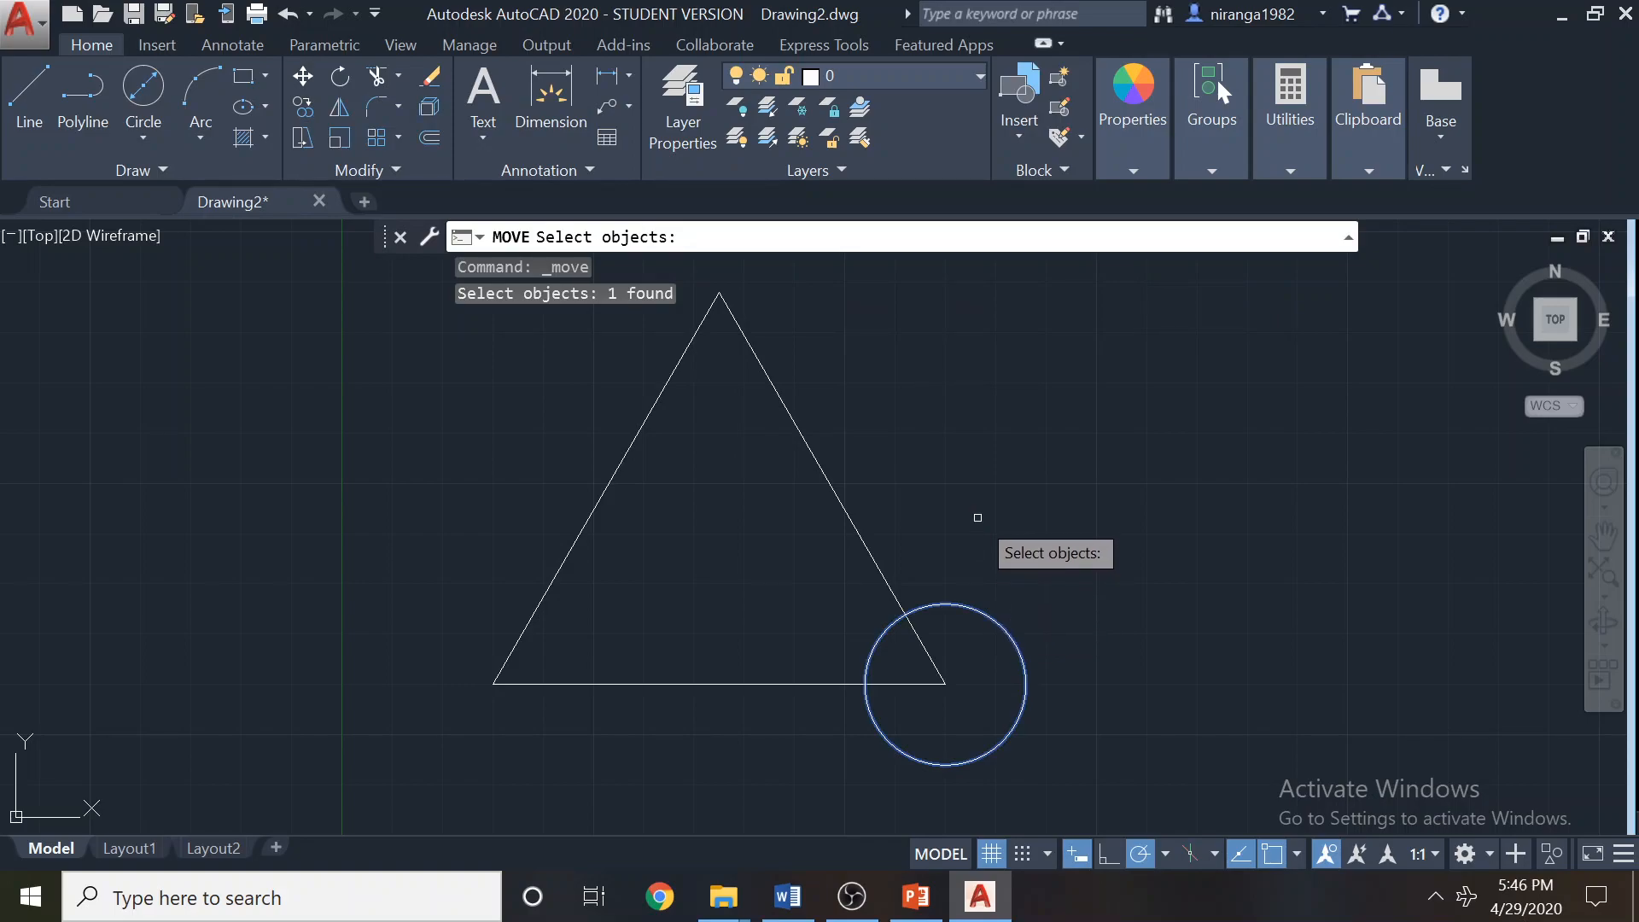
key("Return")
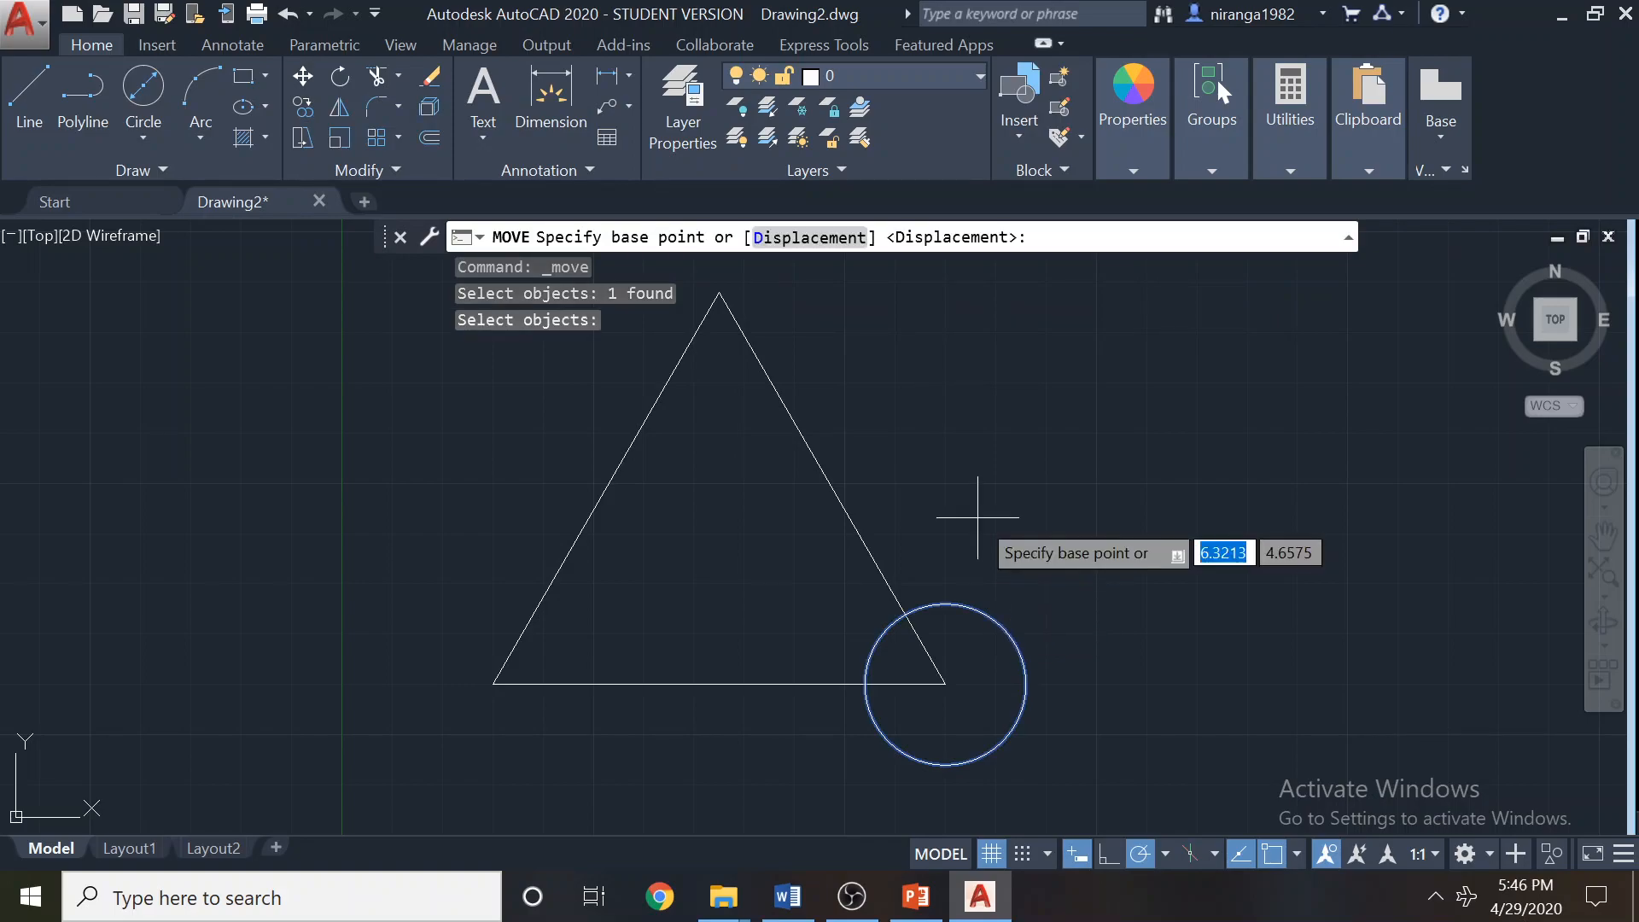
left_click(945, 683)
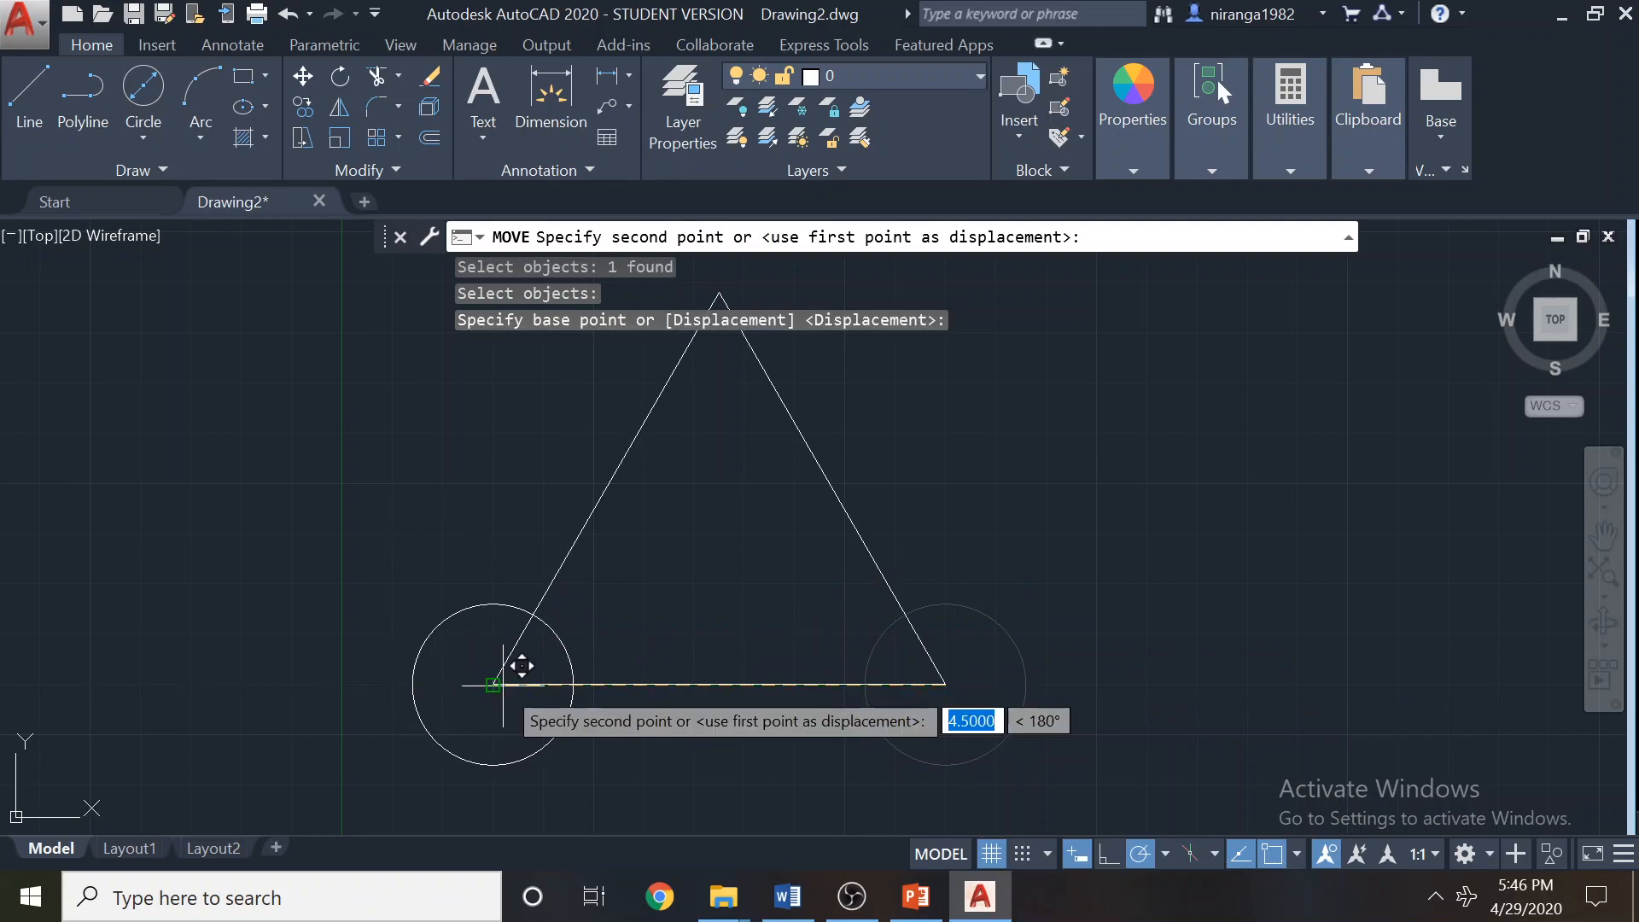
middle_click_drag(712, 392, 713, 555)
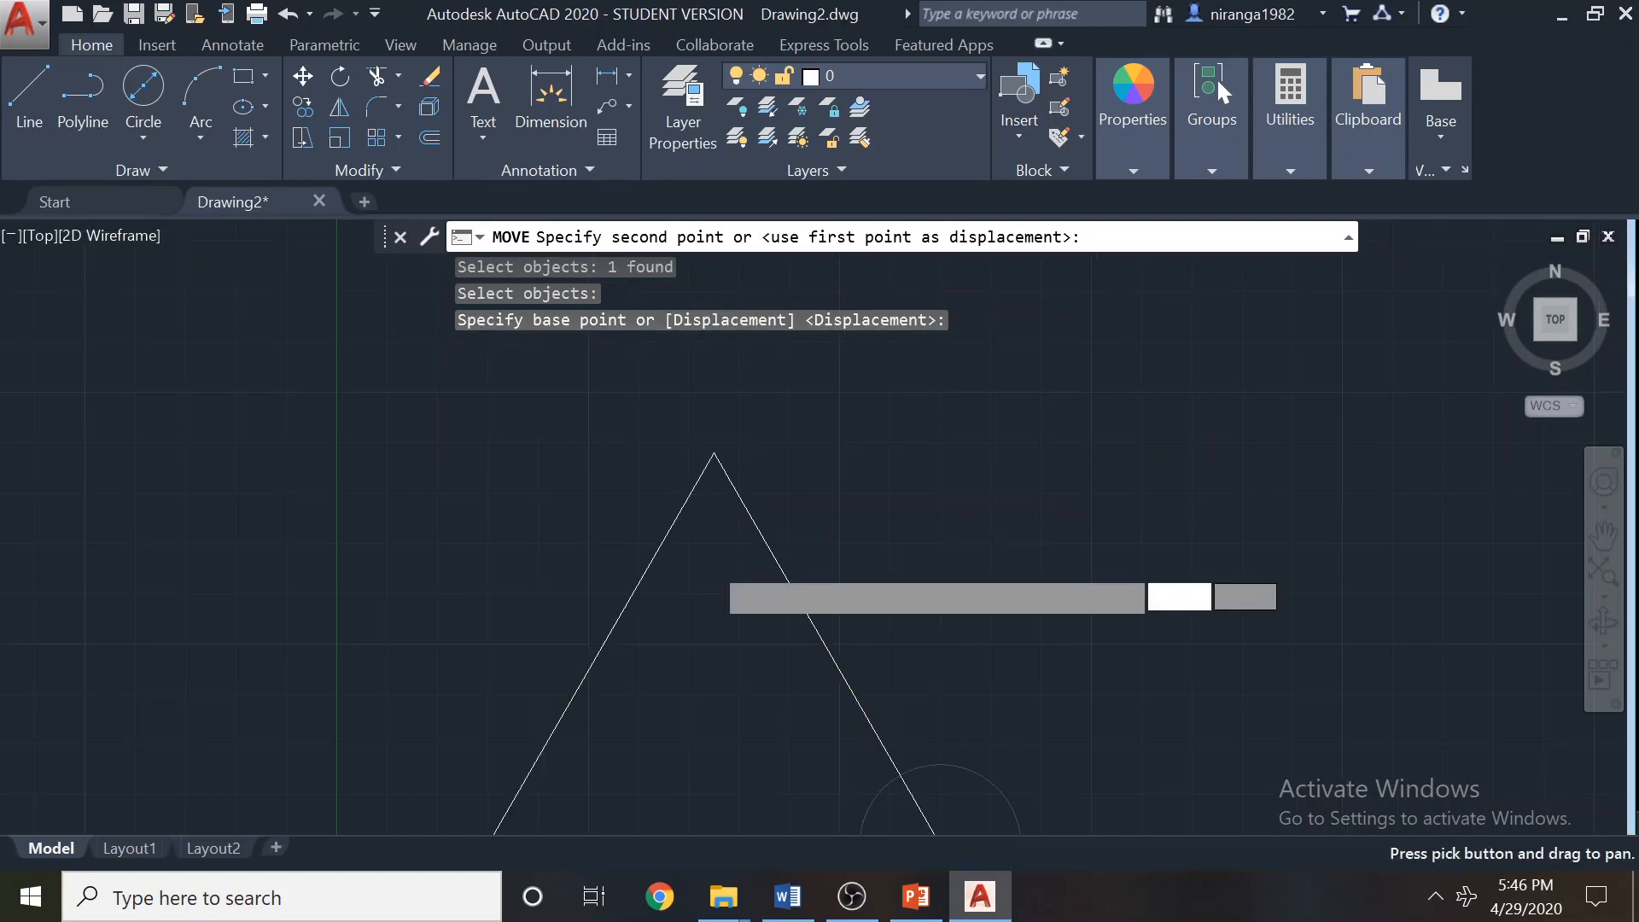
left_click(721, 457)
scroll(492, 530, "down", 4)
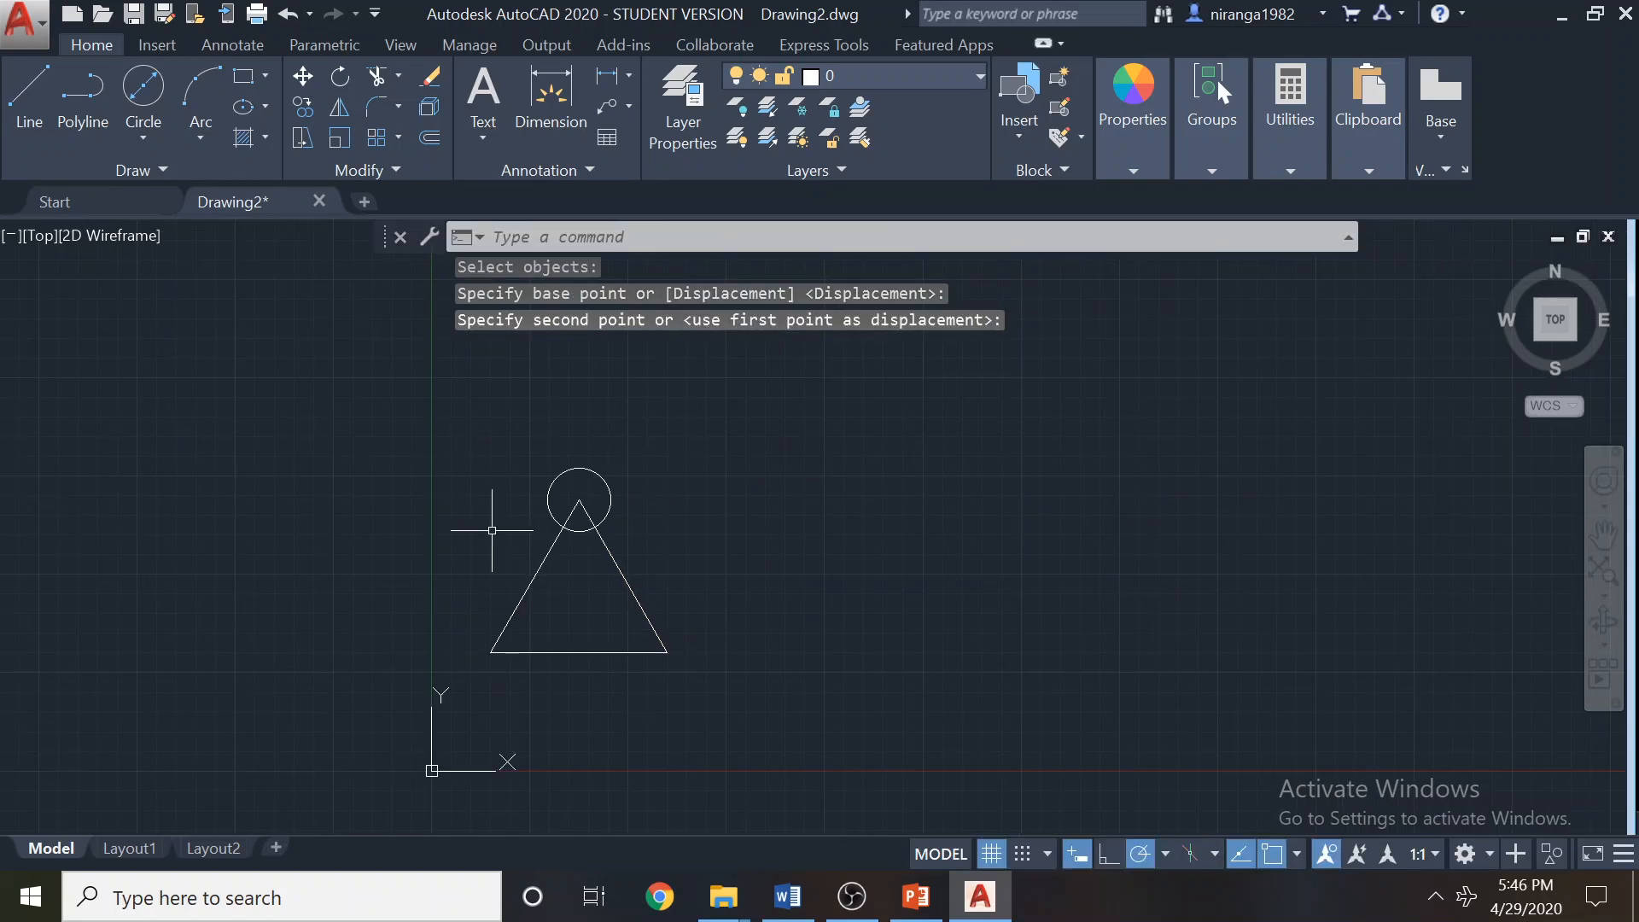
key("ctrl+z")
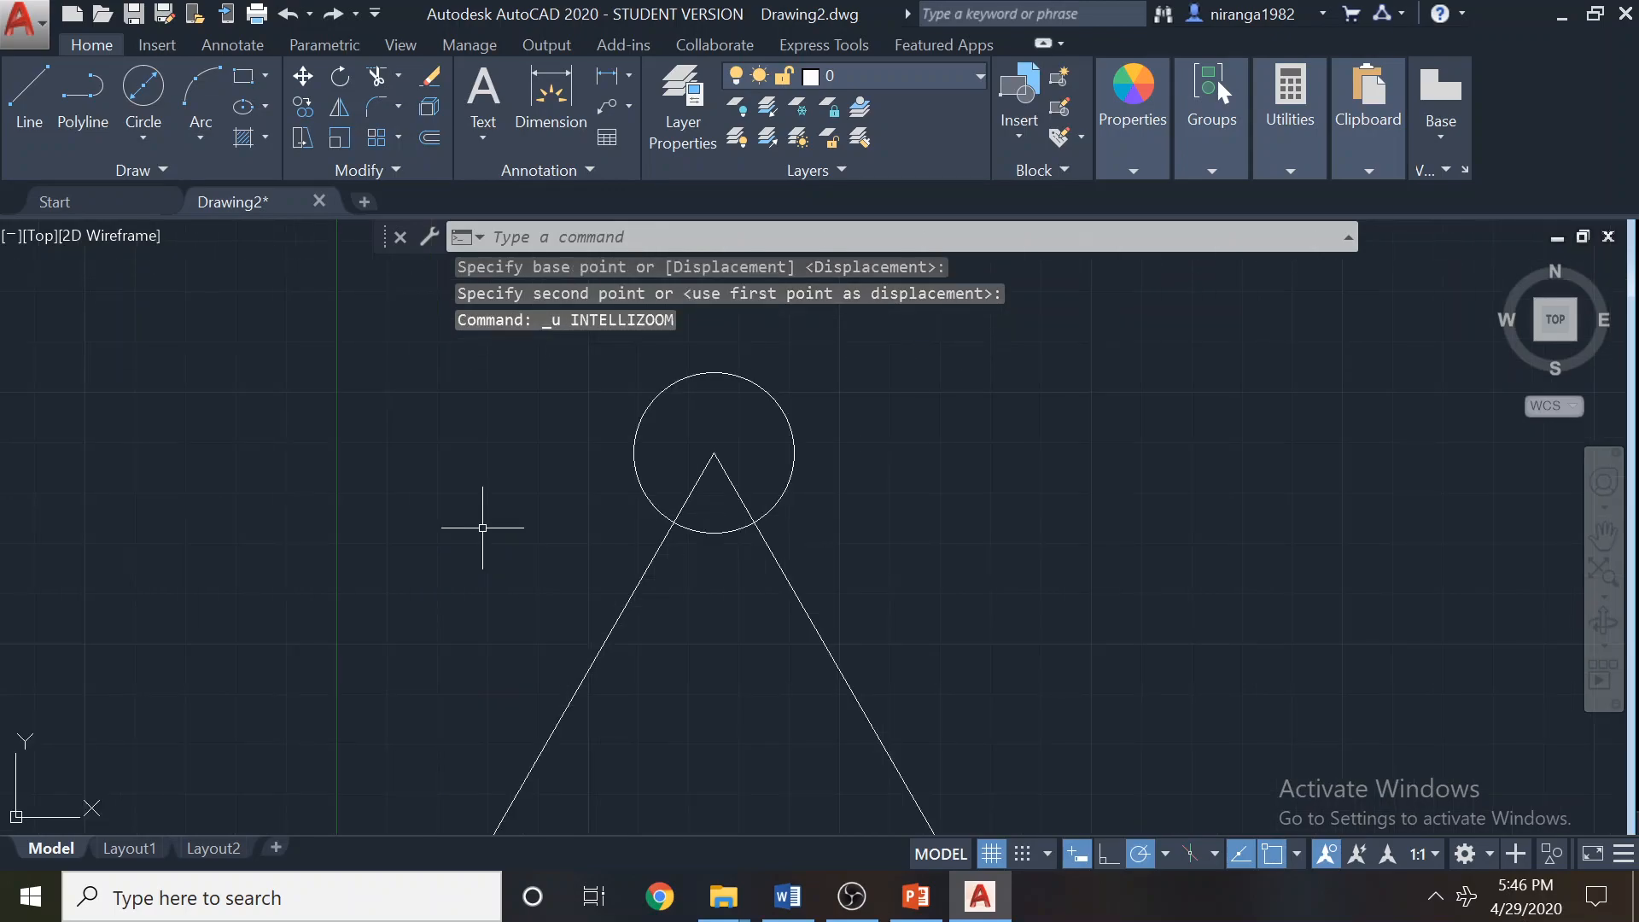
key("ctrl+z")
Copy the circle by its centre from the triangle's lower-right vertex to the lower-left vertex and the apex.
scroll(1141, 514, "down", 2)
middle_click_drag(1129, 514, 1033, 517)
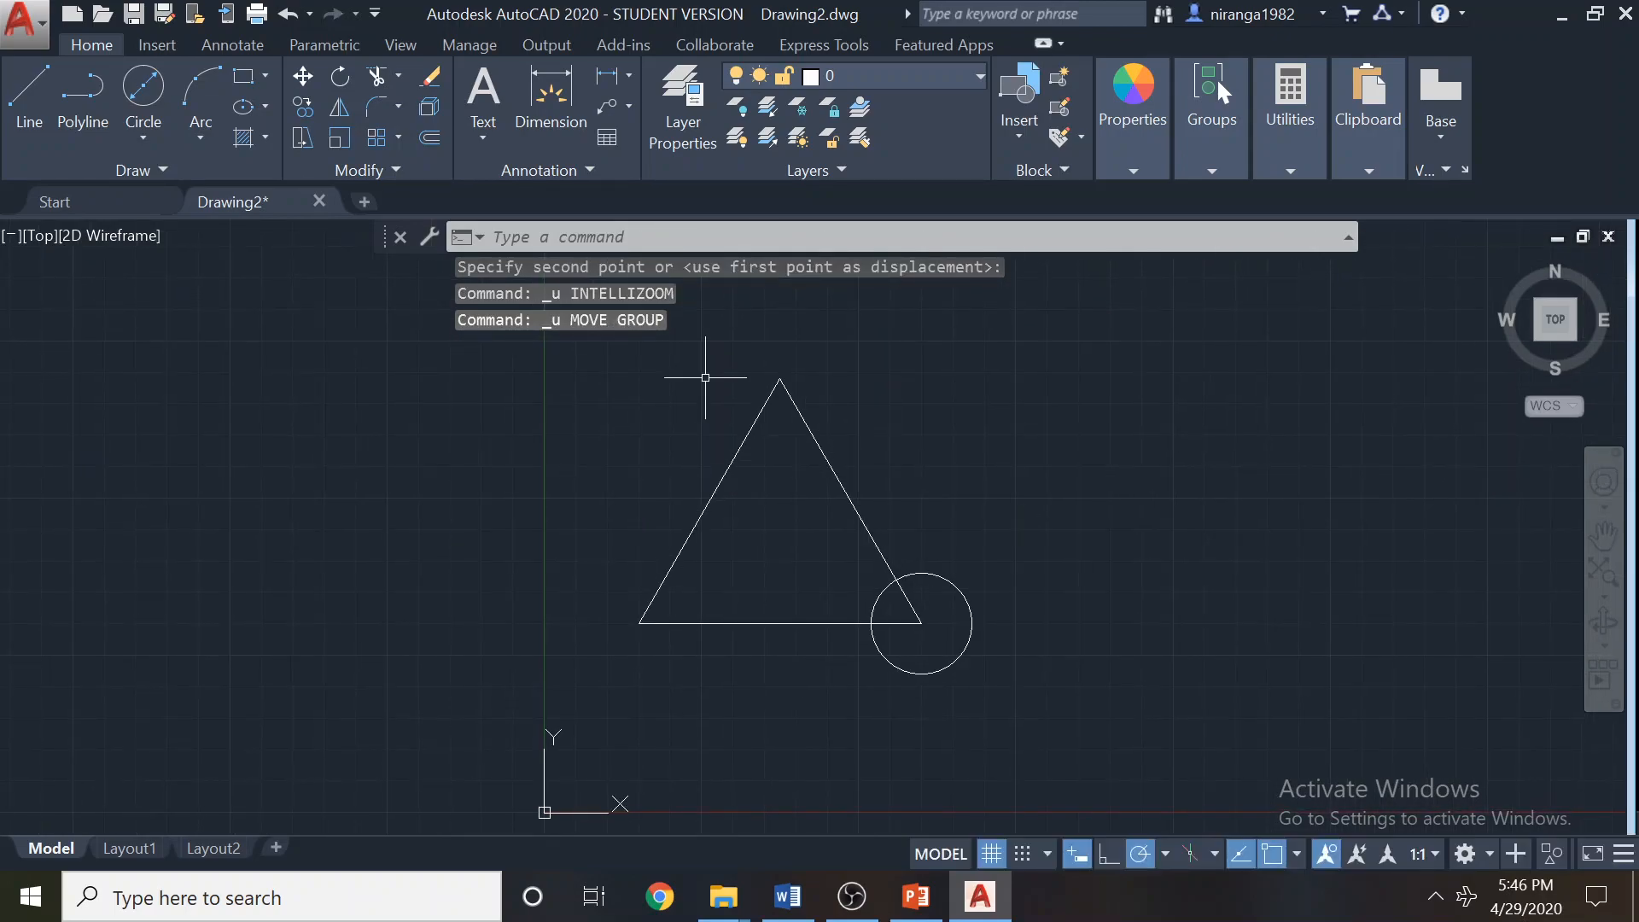
left_click(305, 110)
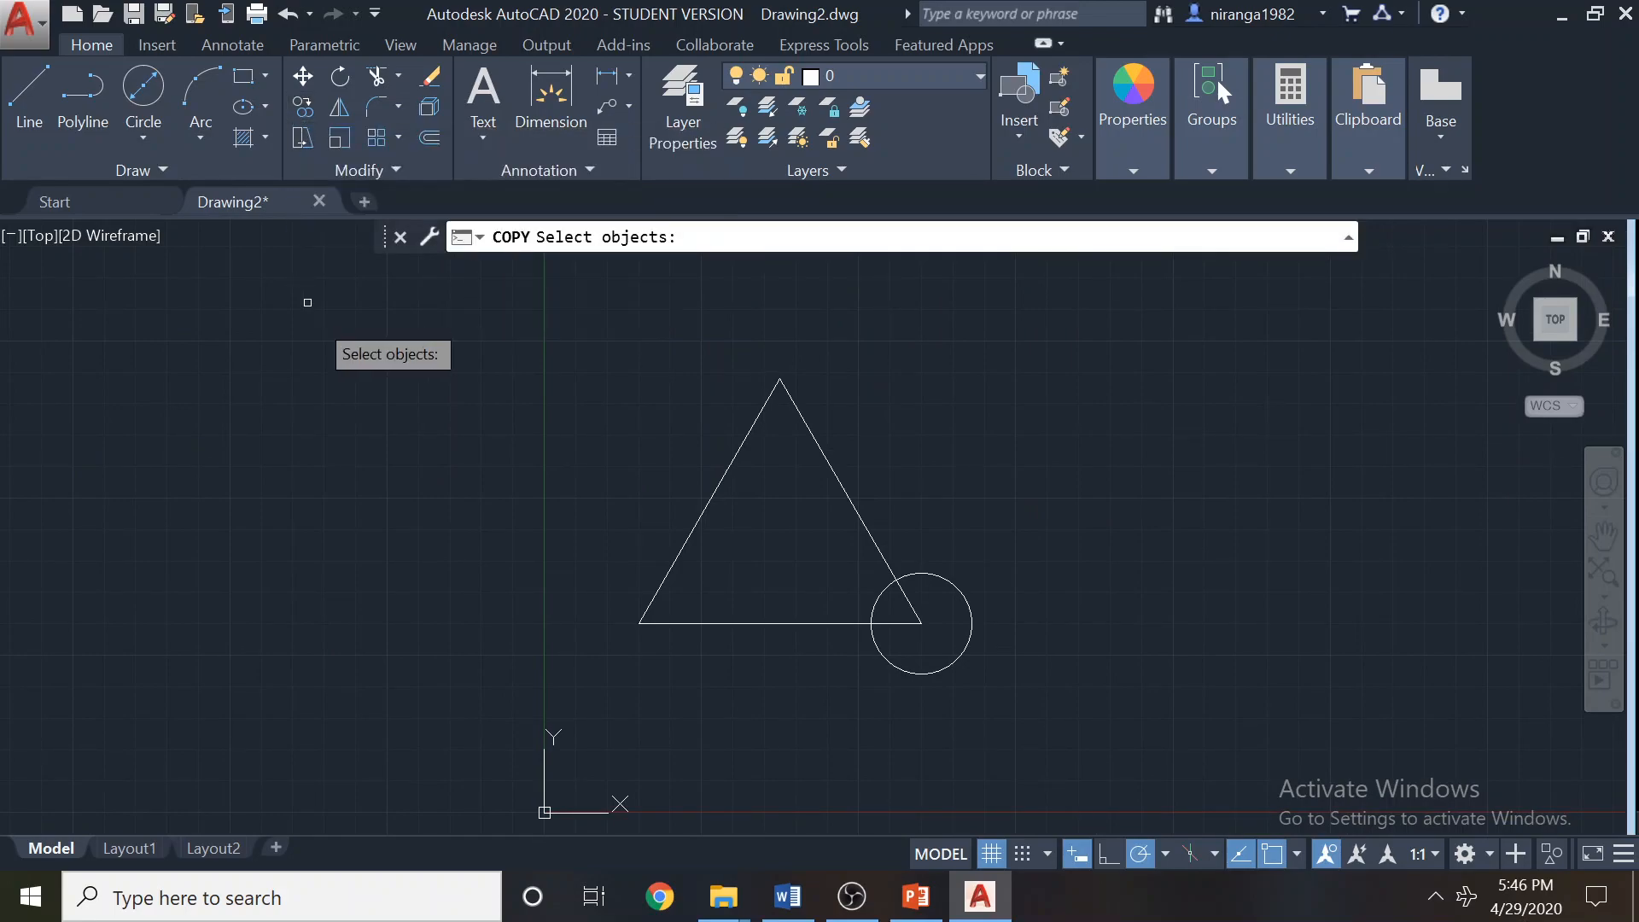
left_click(960, 592)
key("Return")
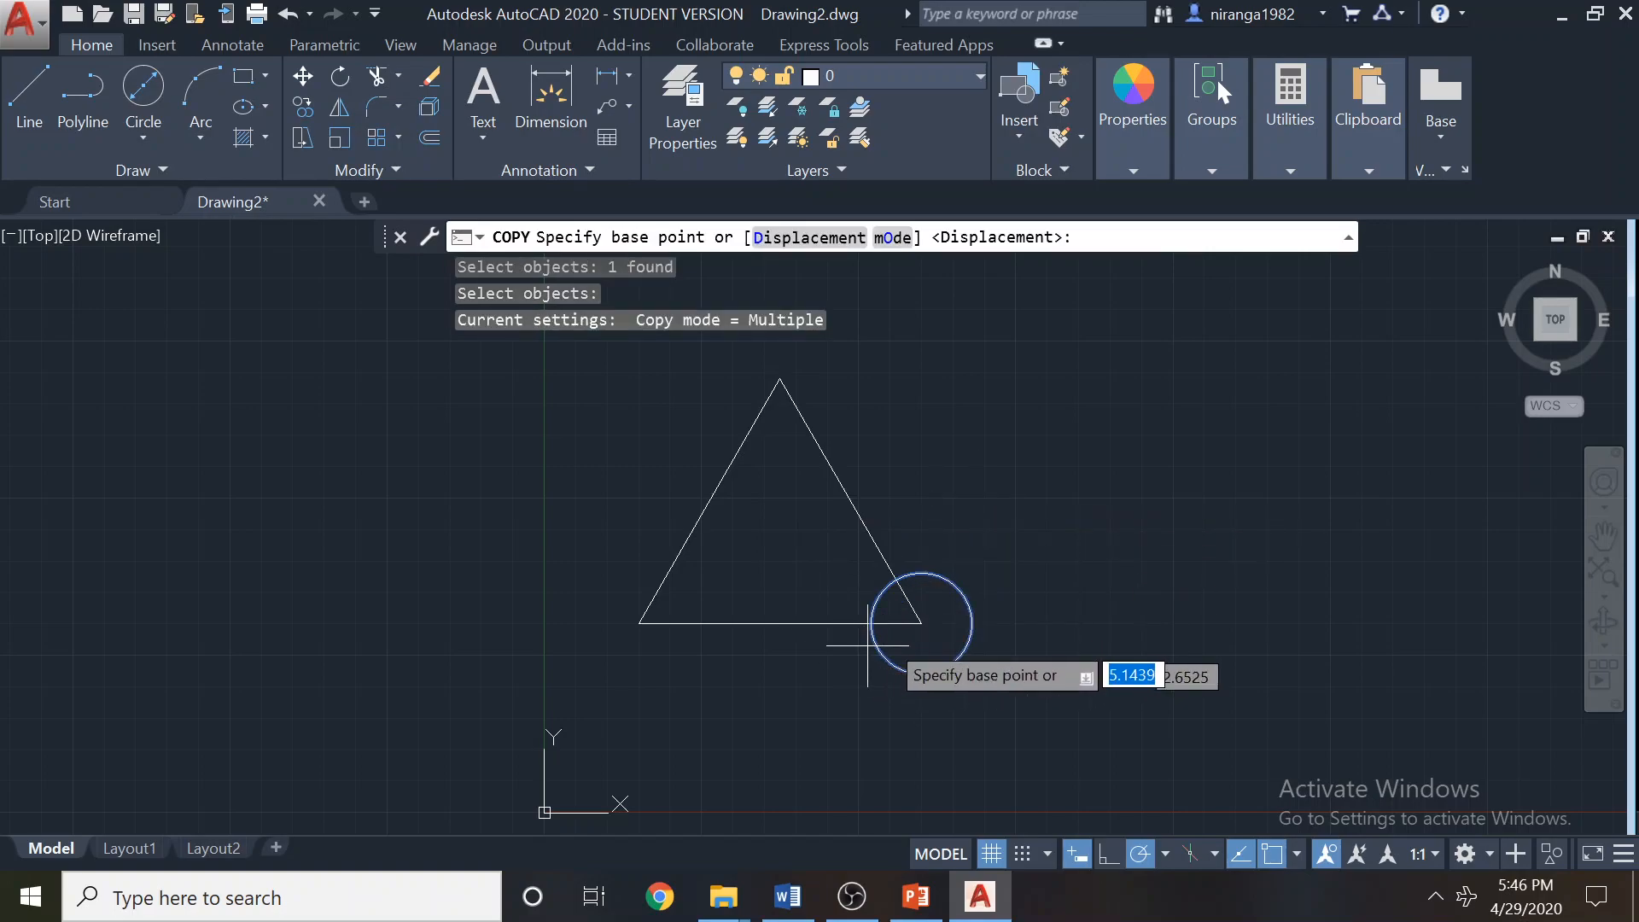
left_click(921, 623)
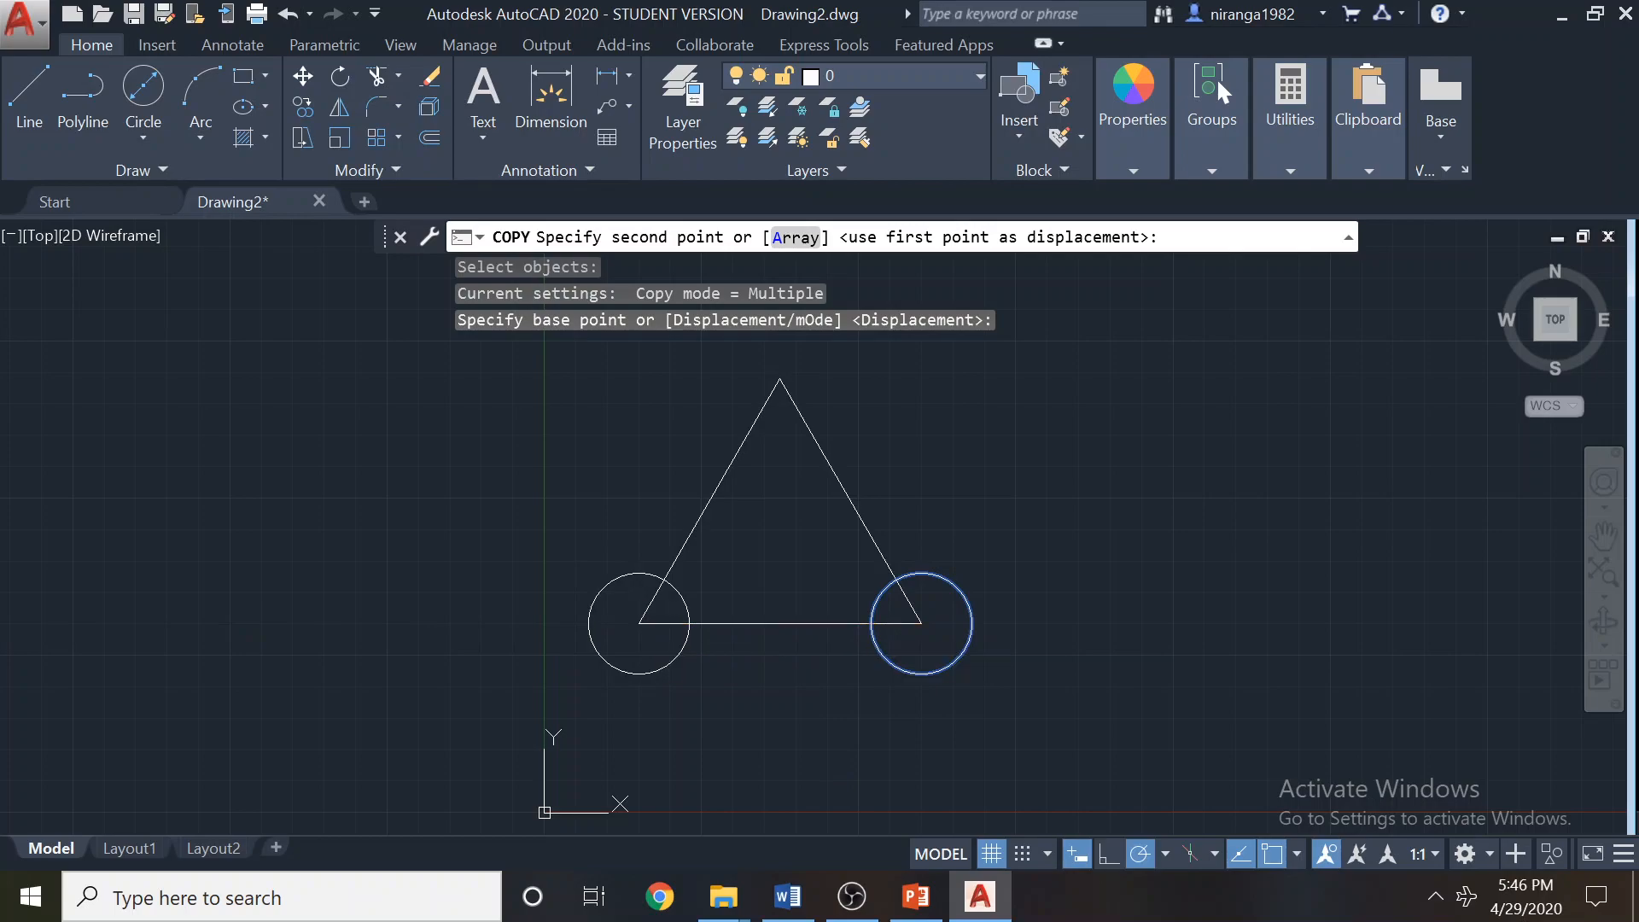
left_click(639, 623)
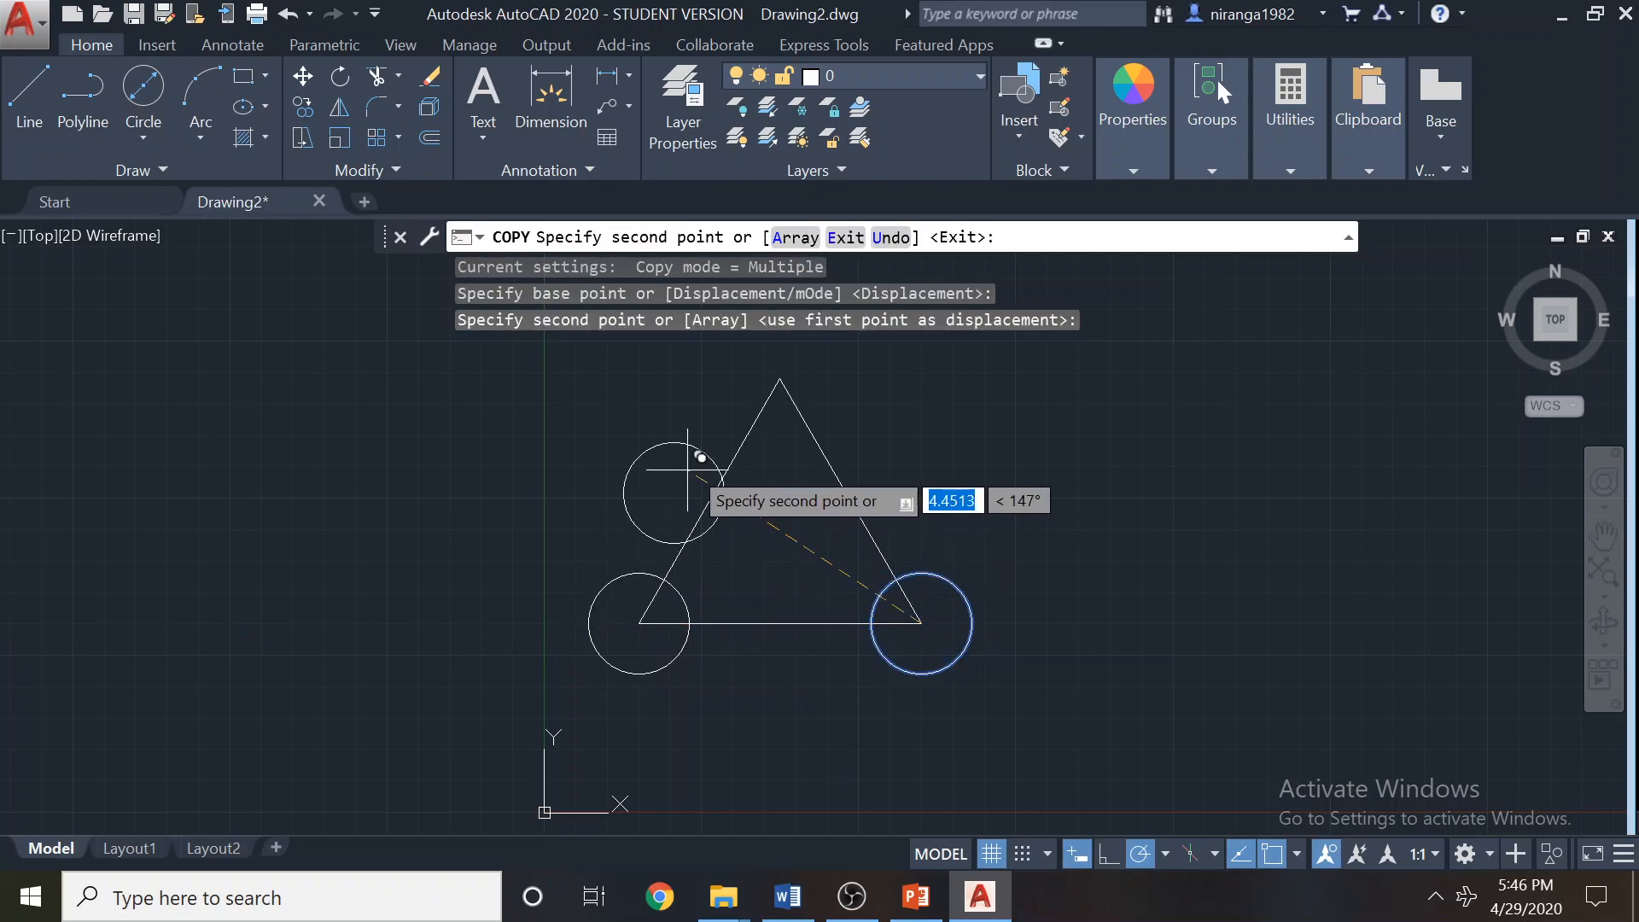
left_click(777, 384)
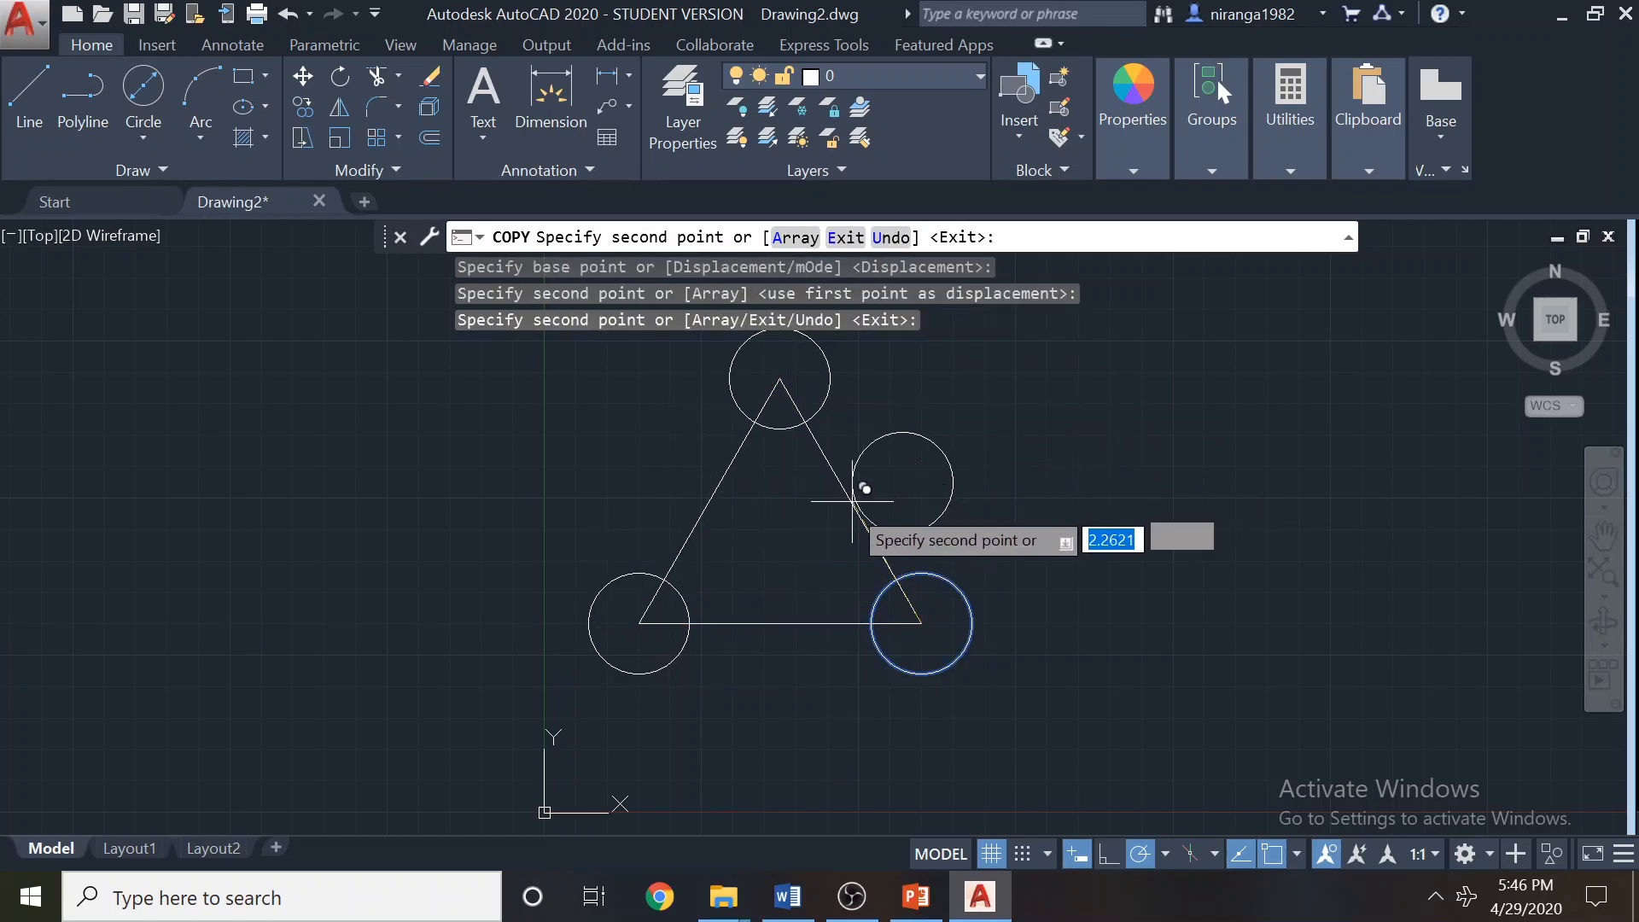
Place three extra copies of the circle in the empty area to the right of the triangle and end the Copy command.
left_click(1223, 519)
left_click(1281, 409)
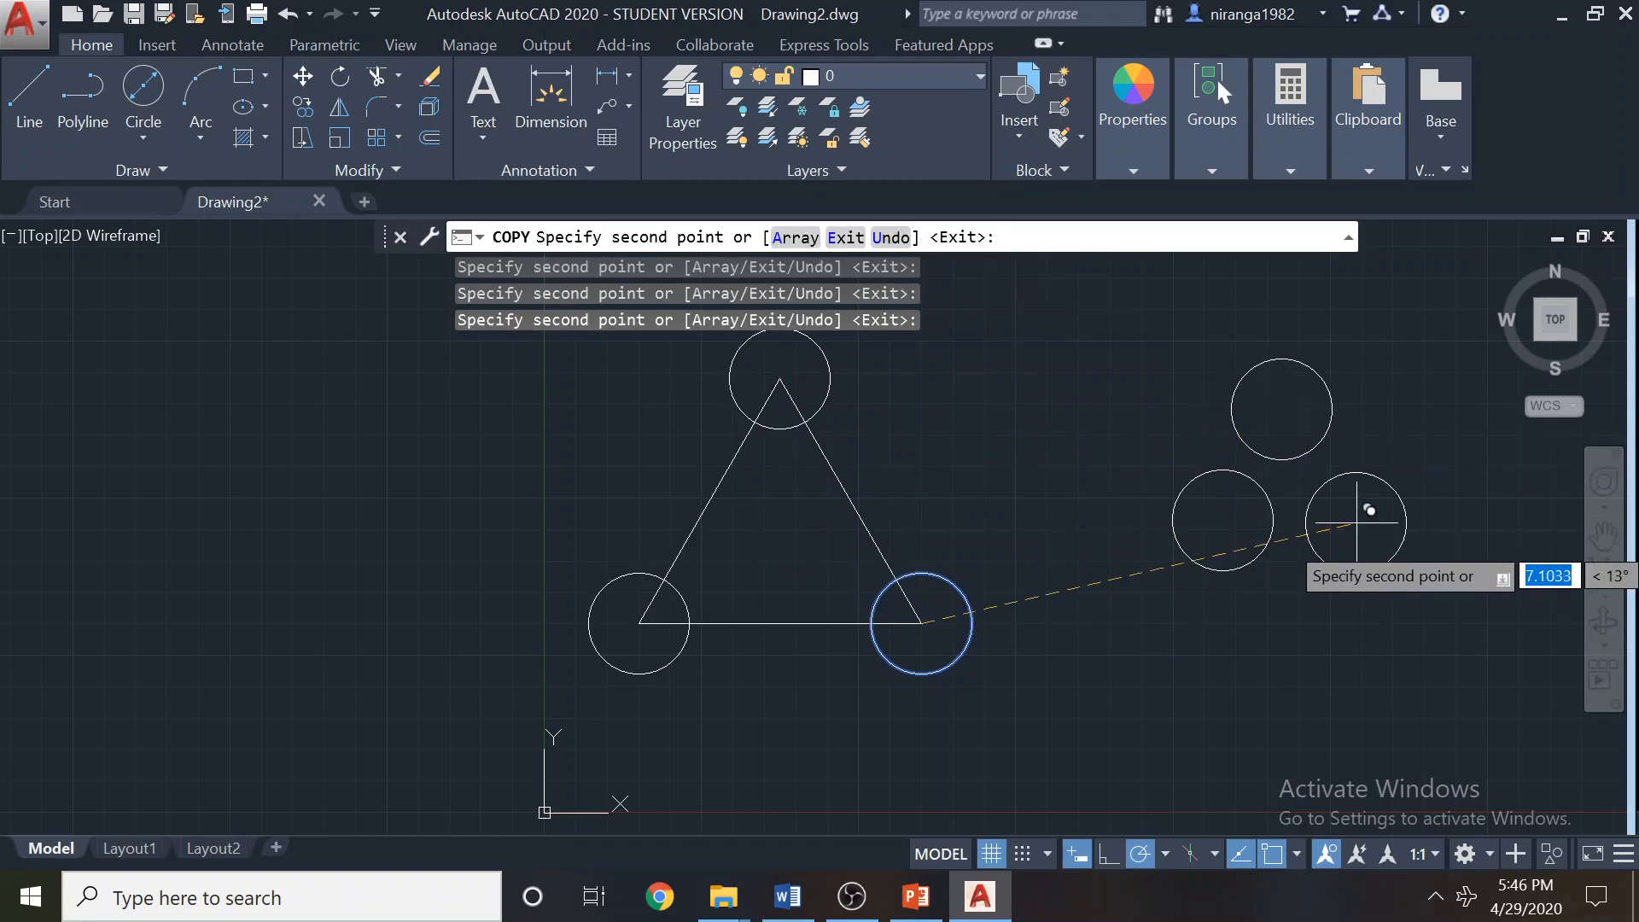
left_click(1403, 584)
key("Escape")
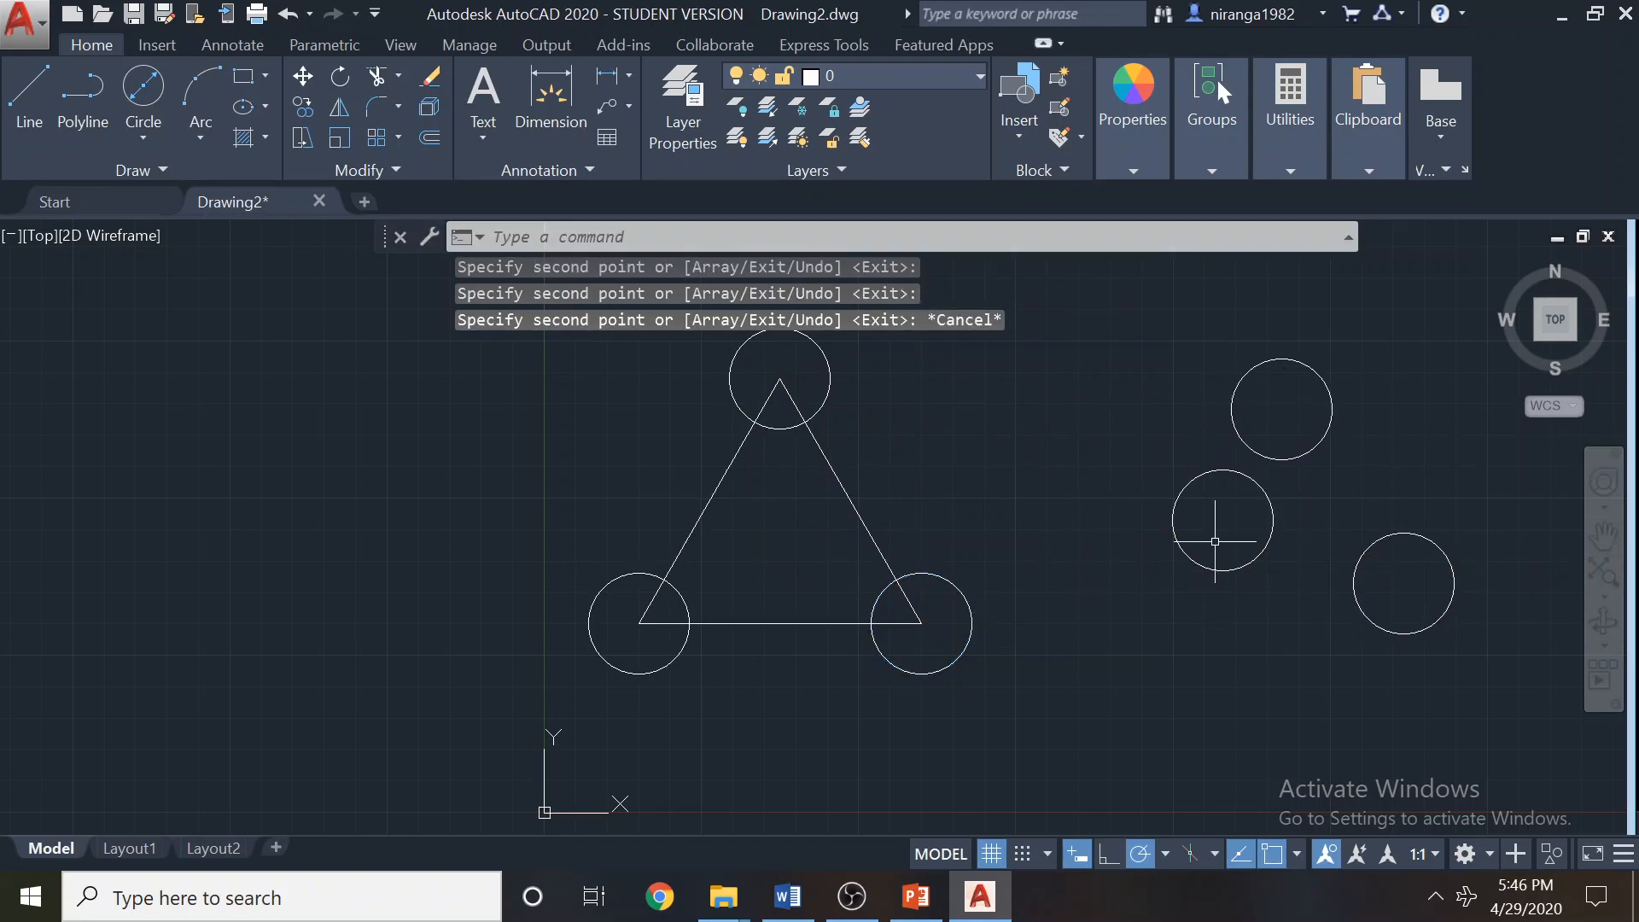
Erase the three spare circles to the right of the triangle.
scroll(1041, 461, "down", 2)
middle_click_drag(1026, 469, 917, 503)
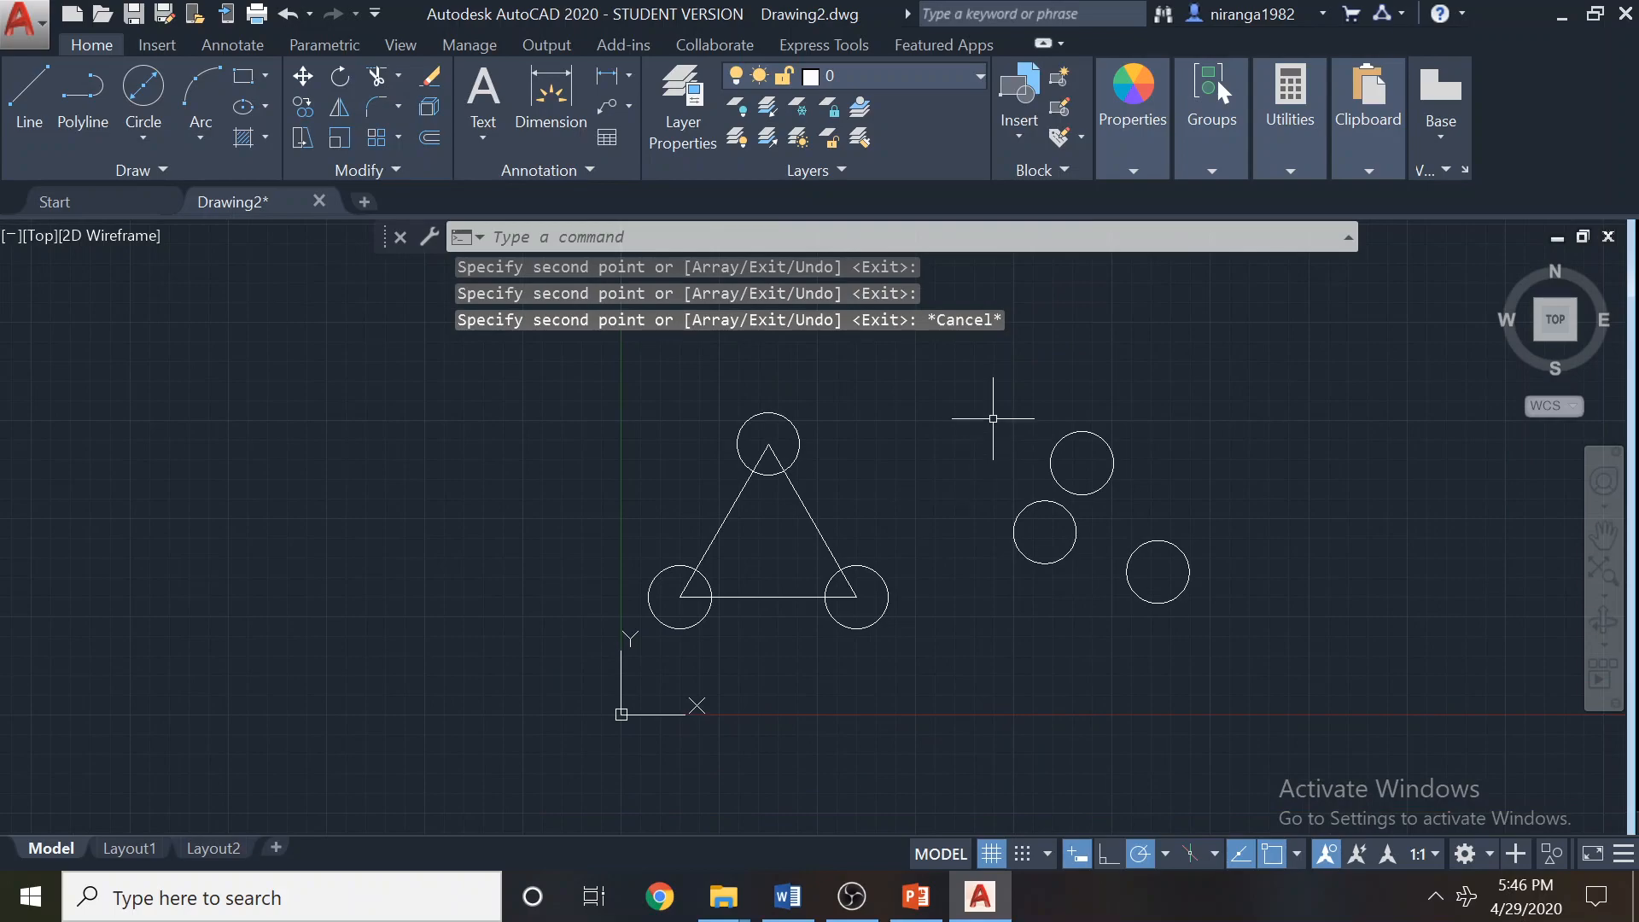
left_click(996, 402)
left_click(1231, 658)
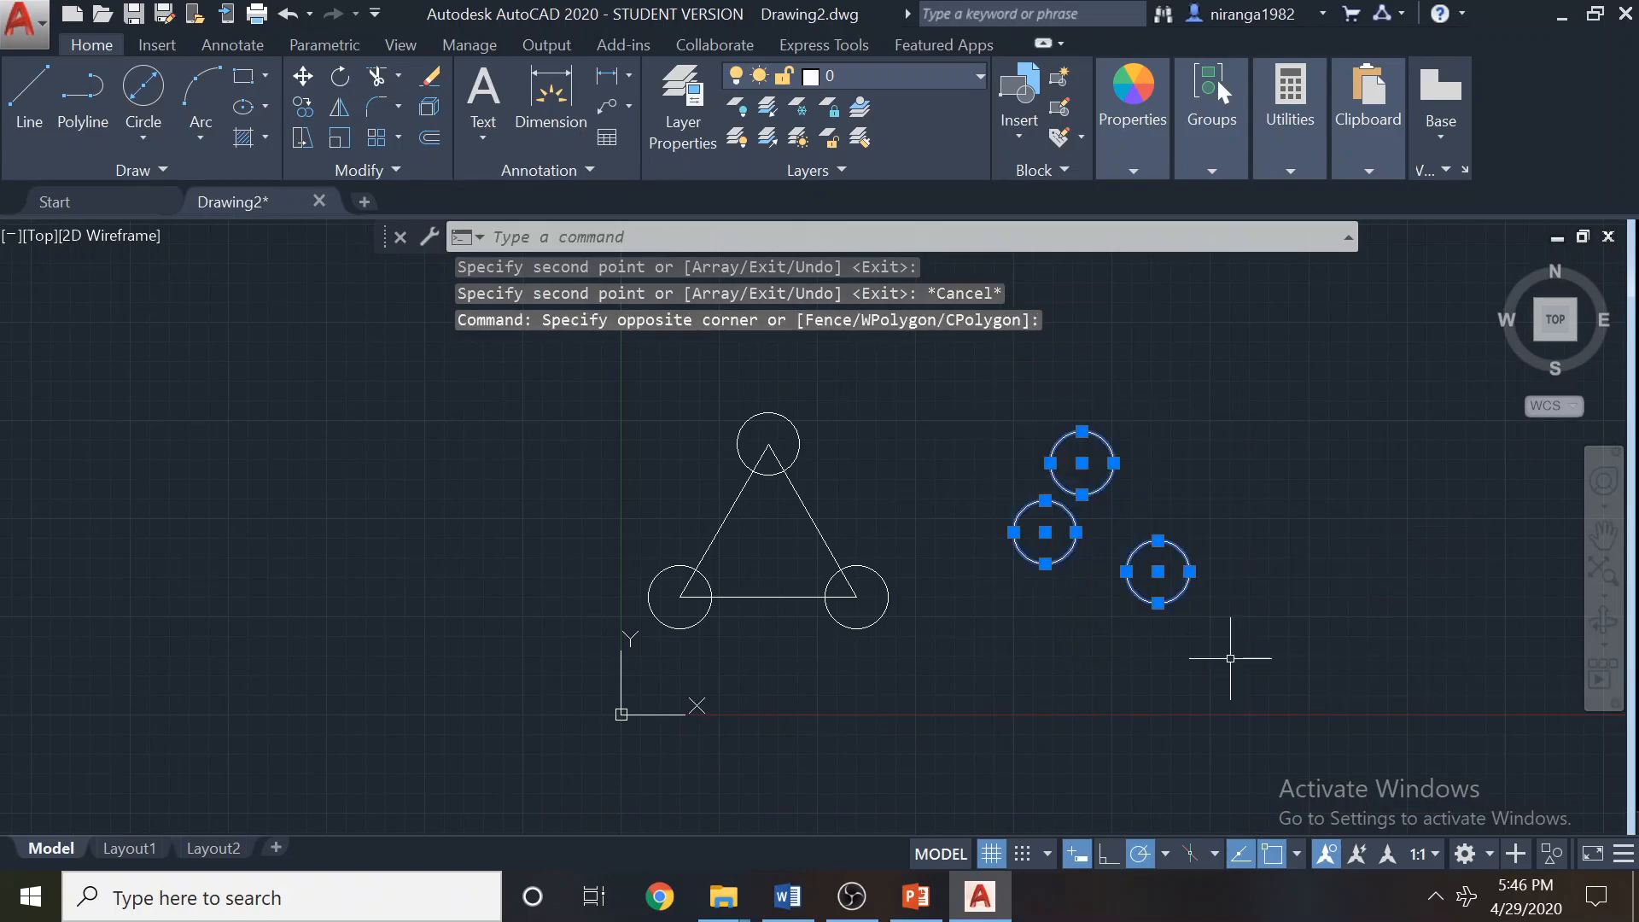
key("Delete")
scroll(784, 515, "up", 2)
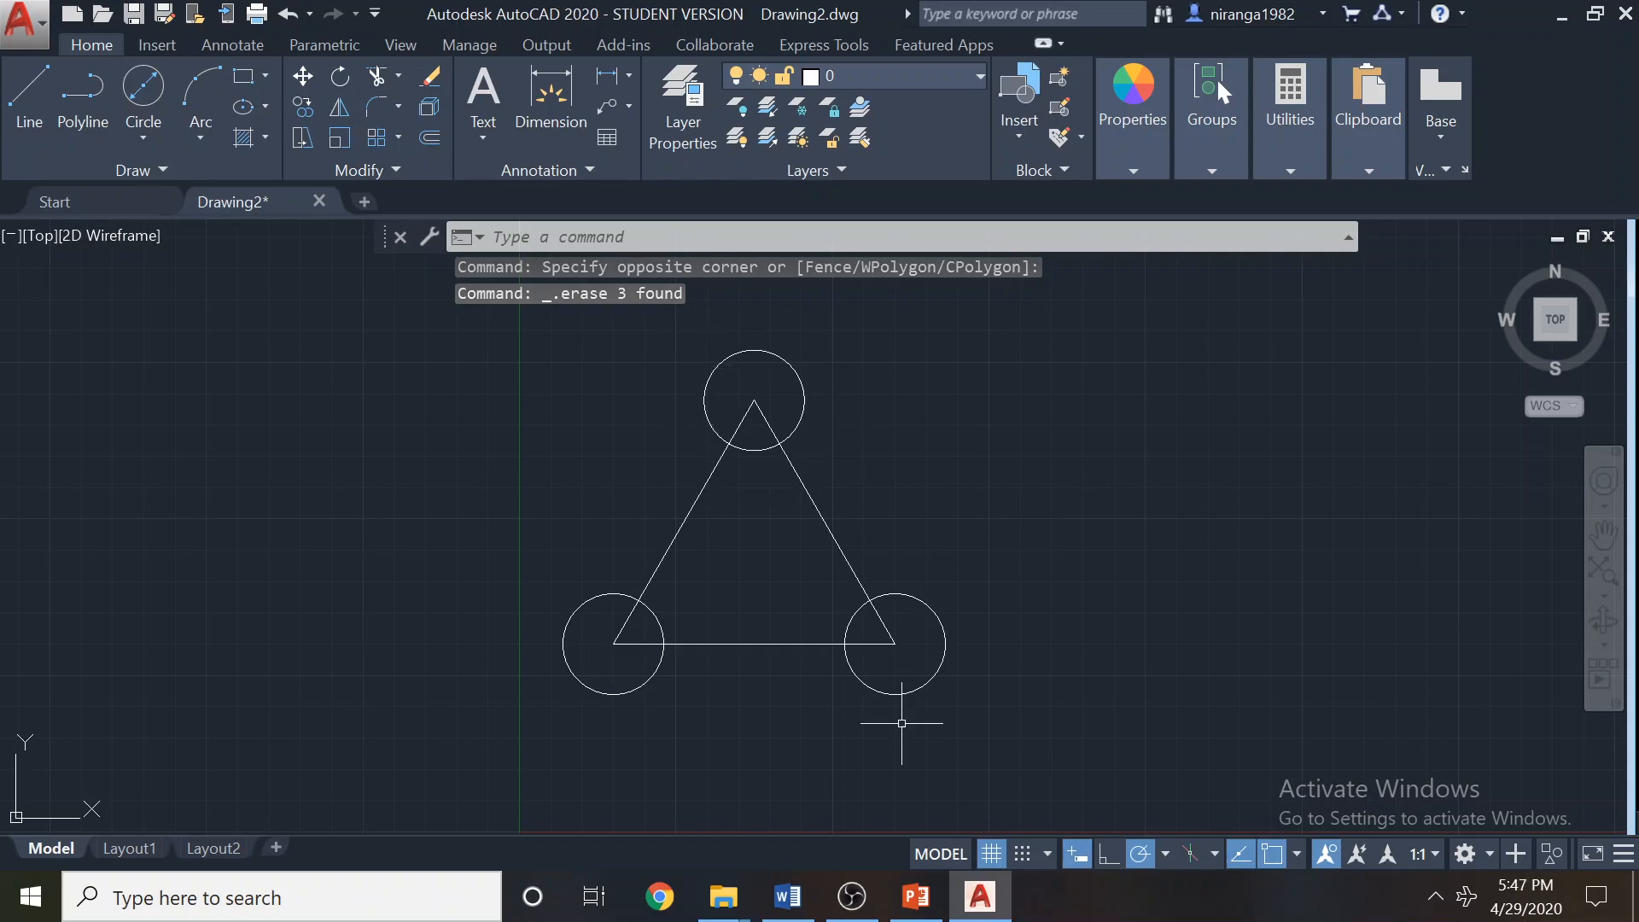
Check the reference figure in PowerPoint, return to AutoCAD and inspect the lower-left circle with the Quick measure tool.
left_click(916, 896)
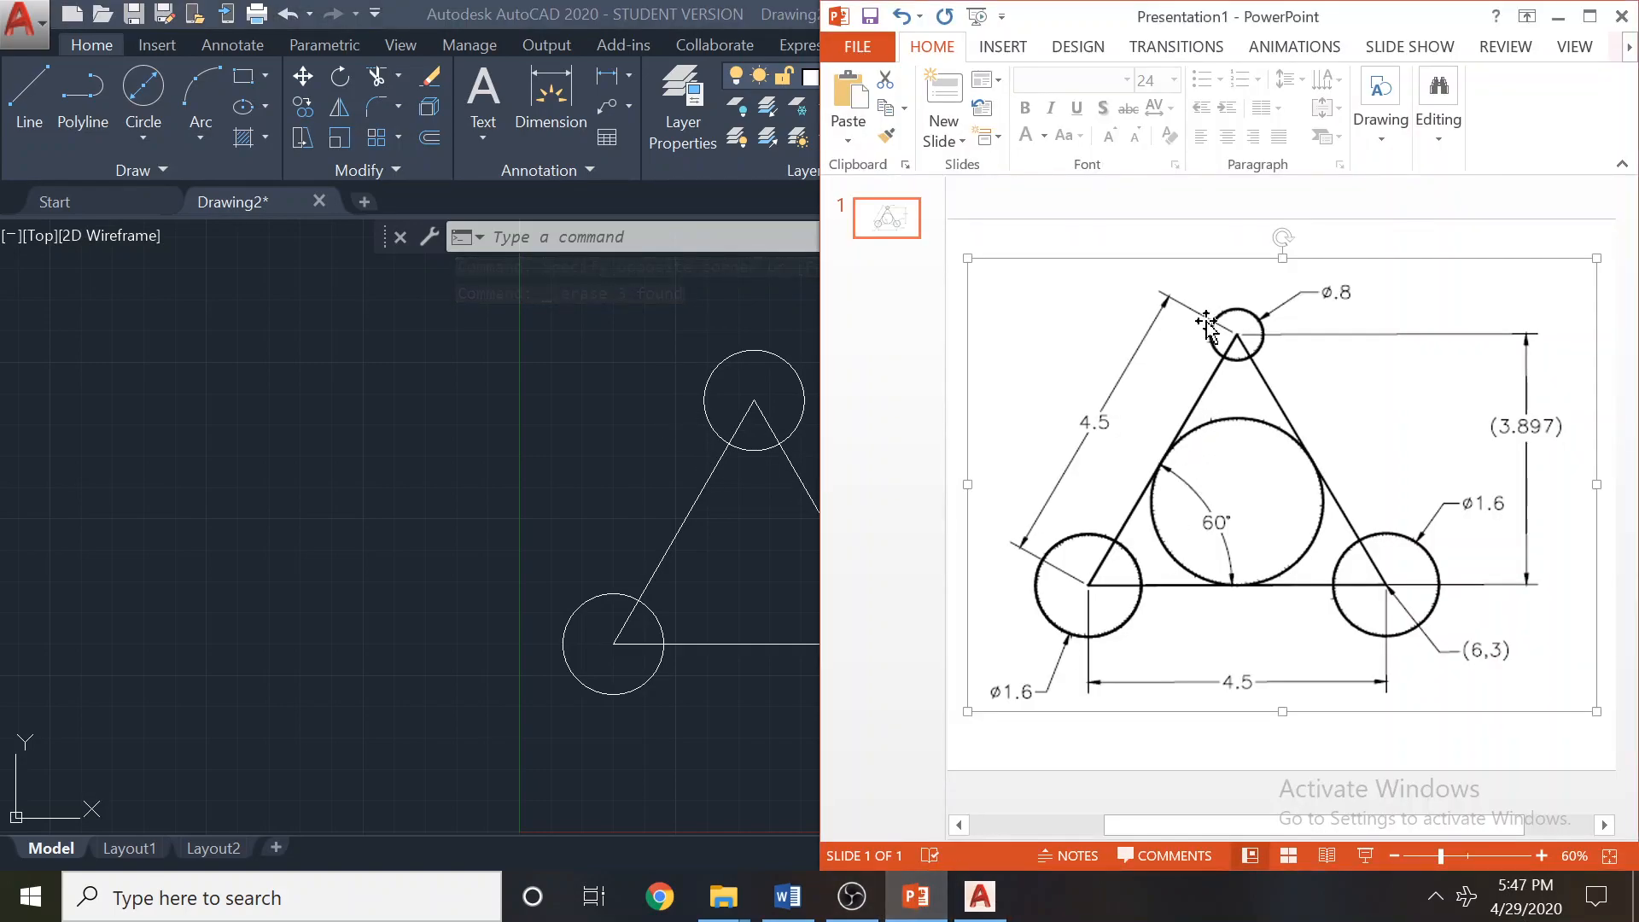
left_click(733, 354)
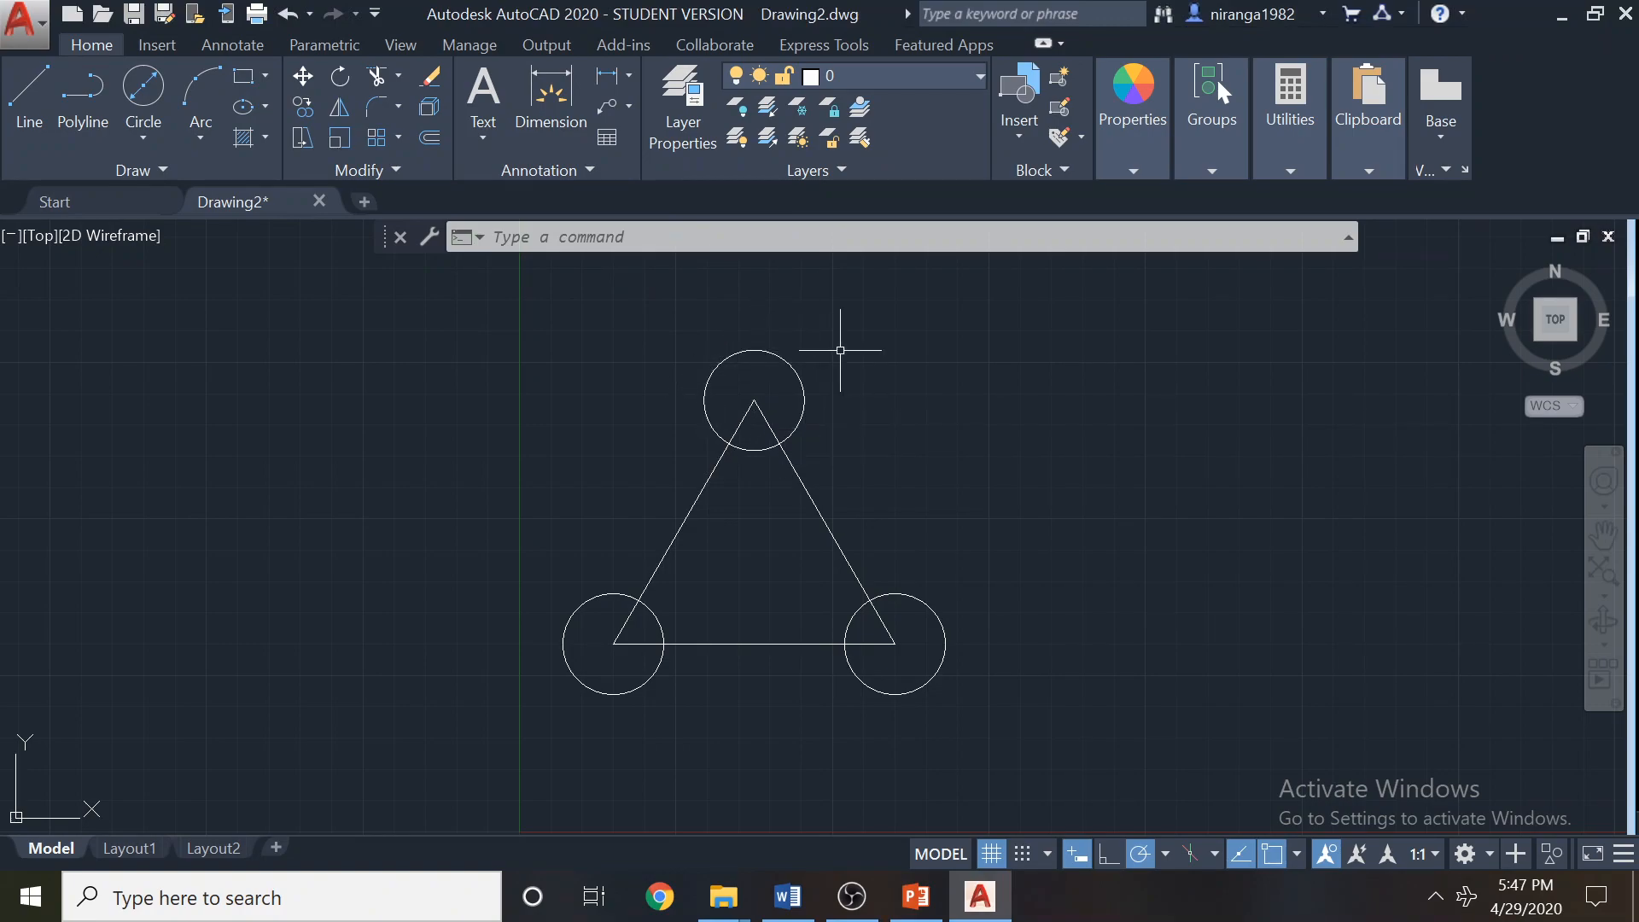
left_click(1284, 151)
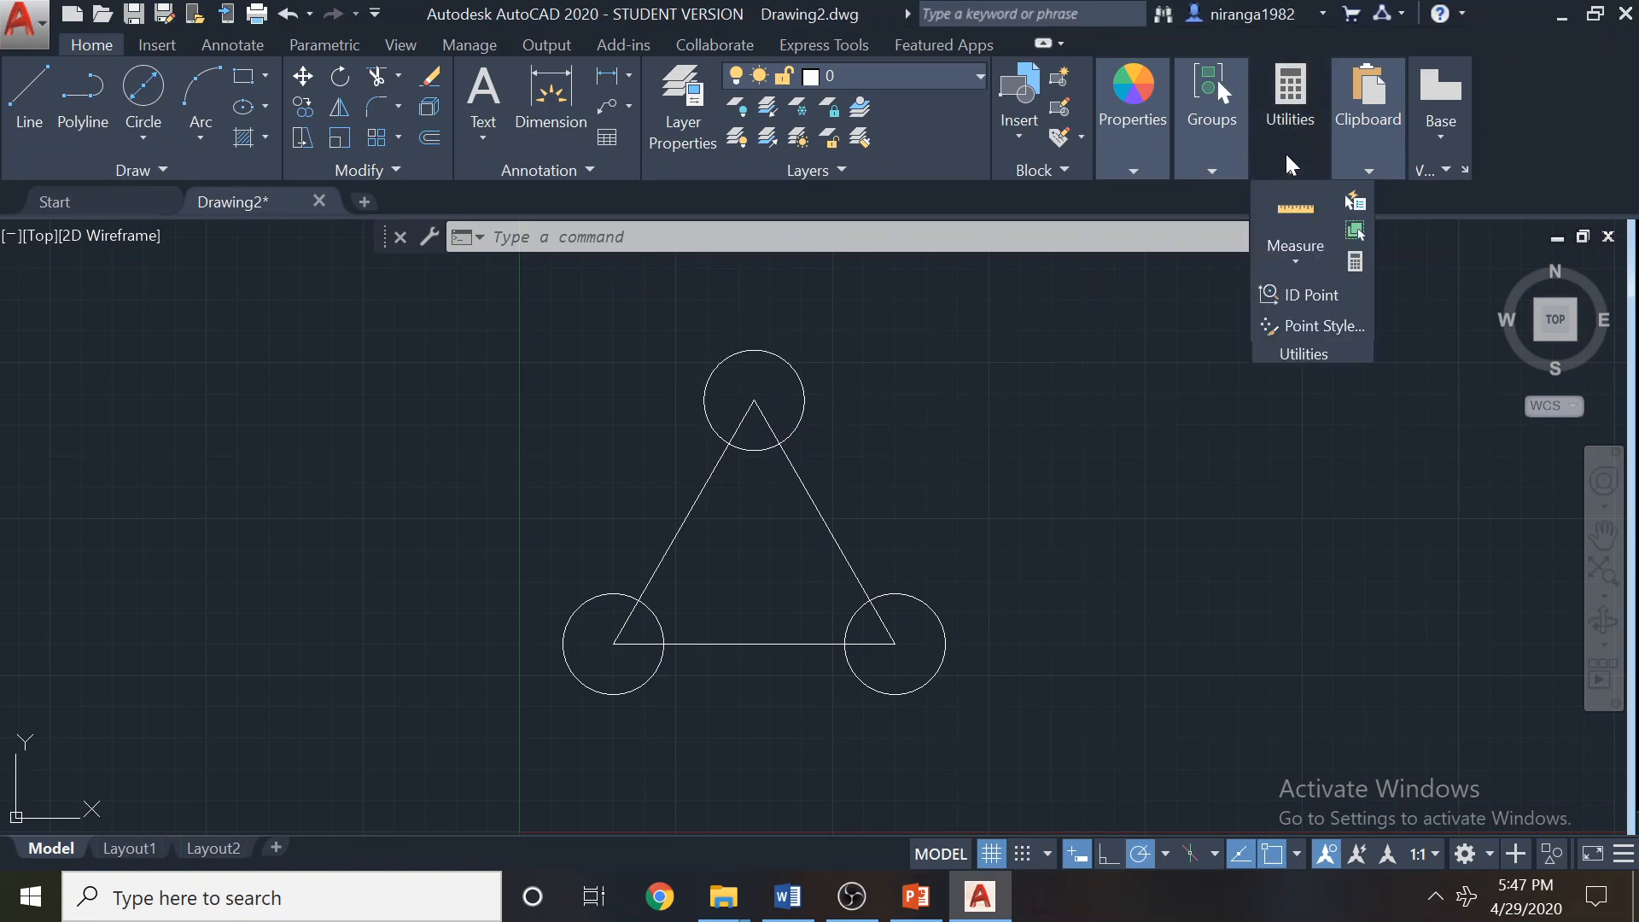
left_click(1273, 265)
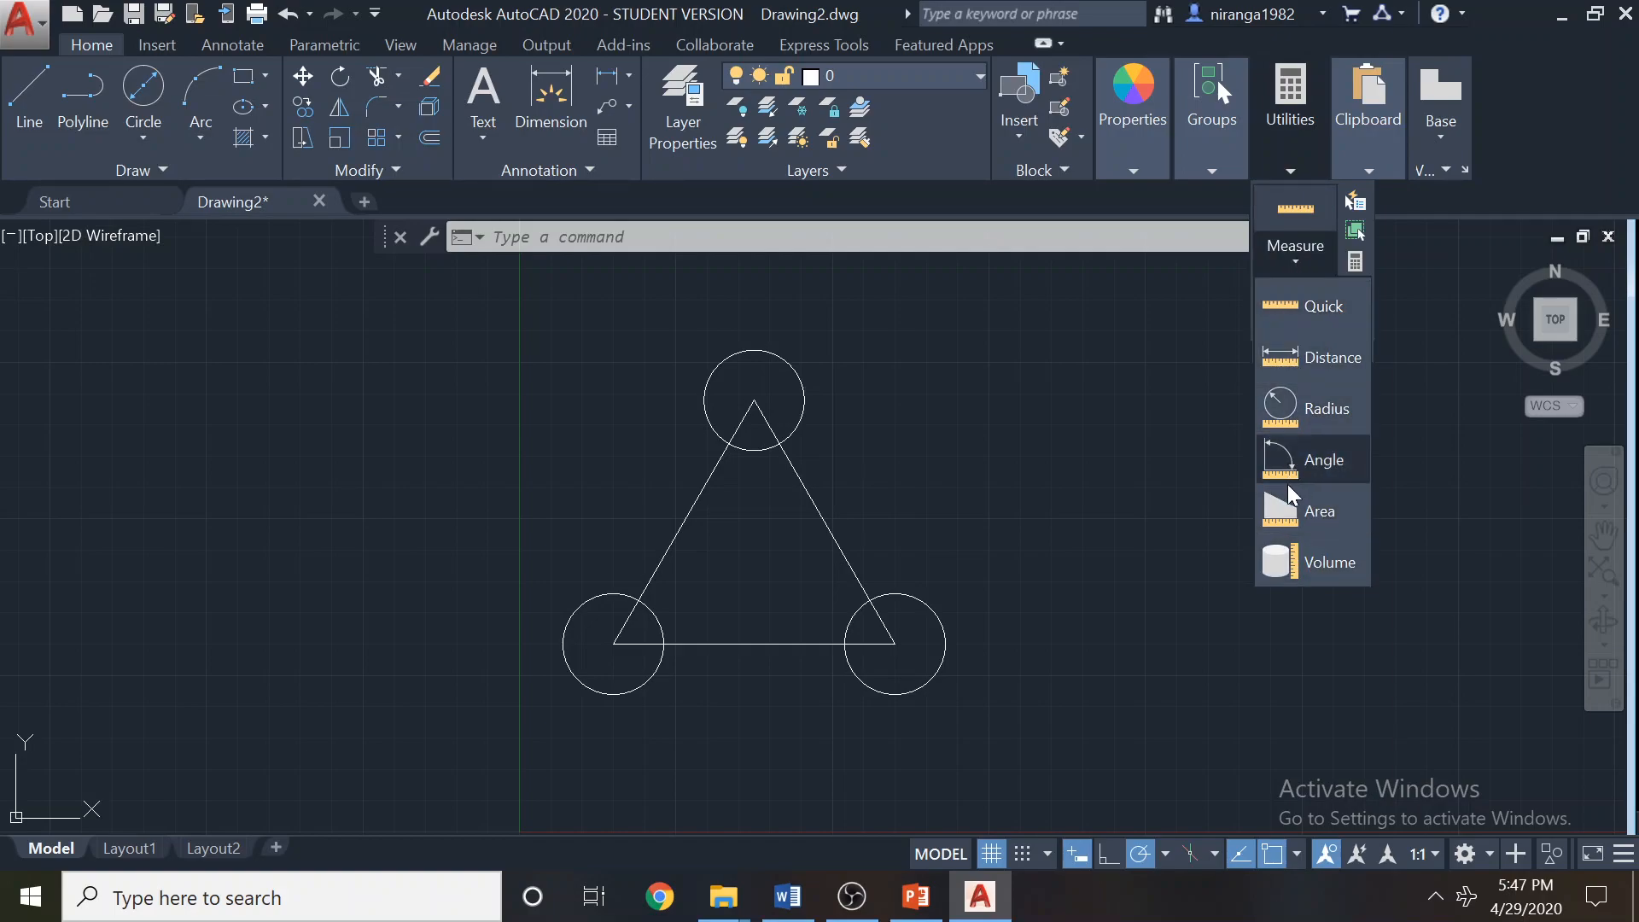
left_click(1292, 307)
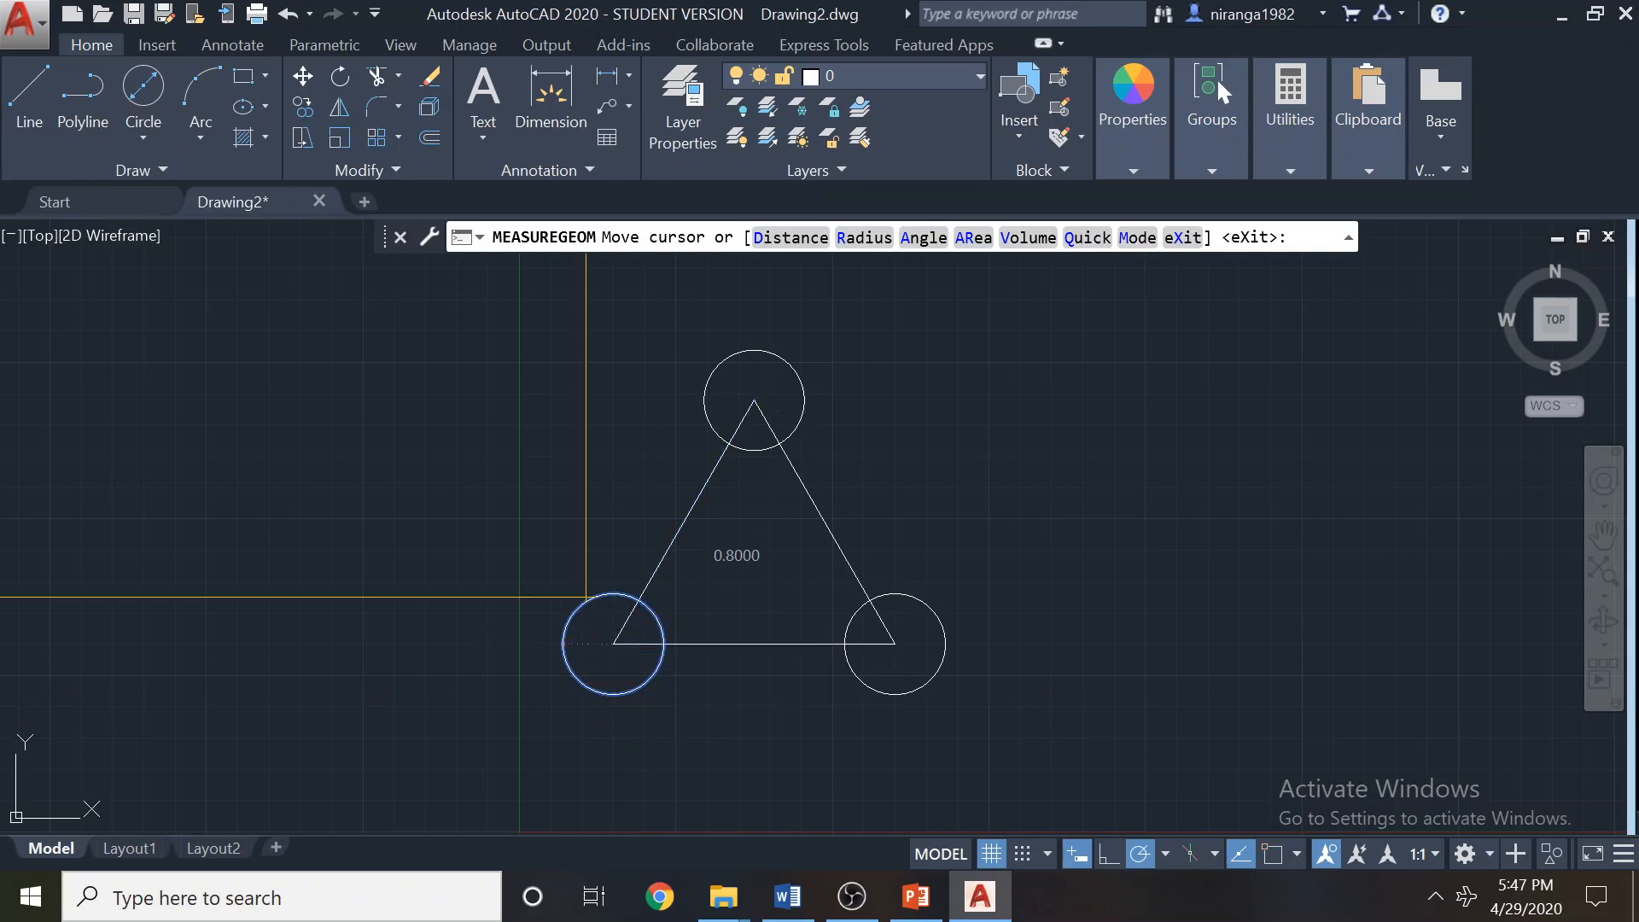
key("Escape")
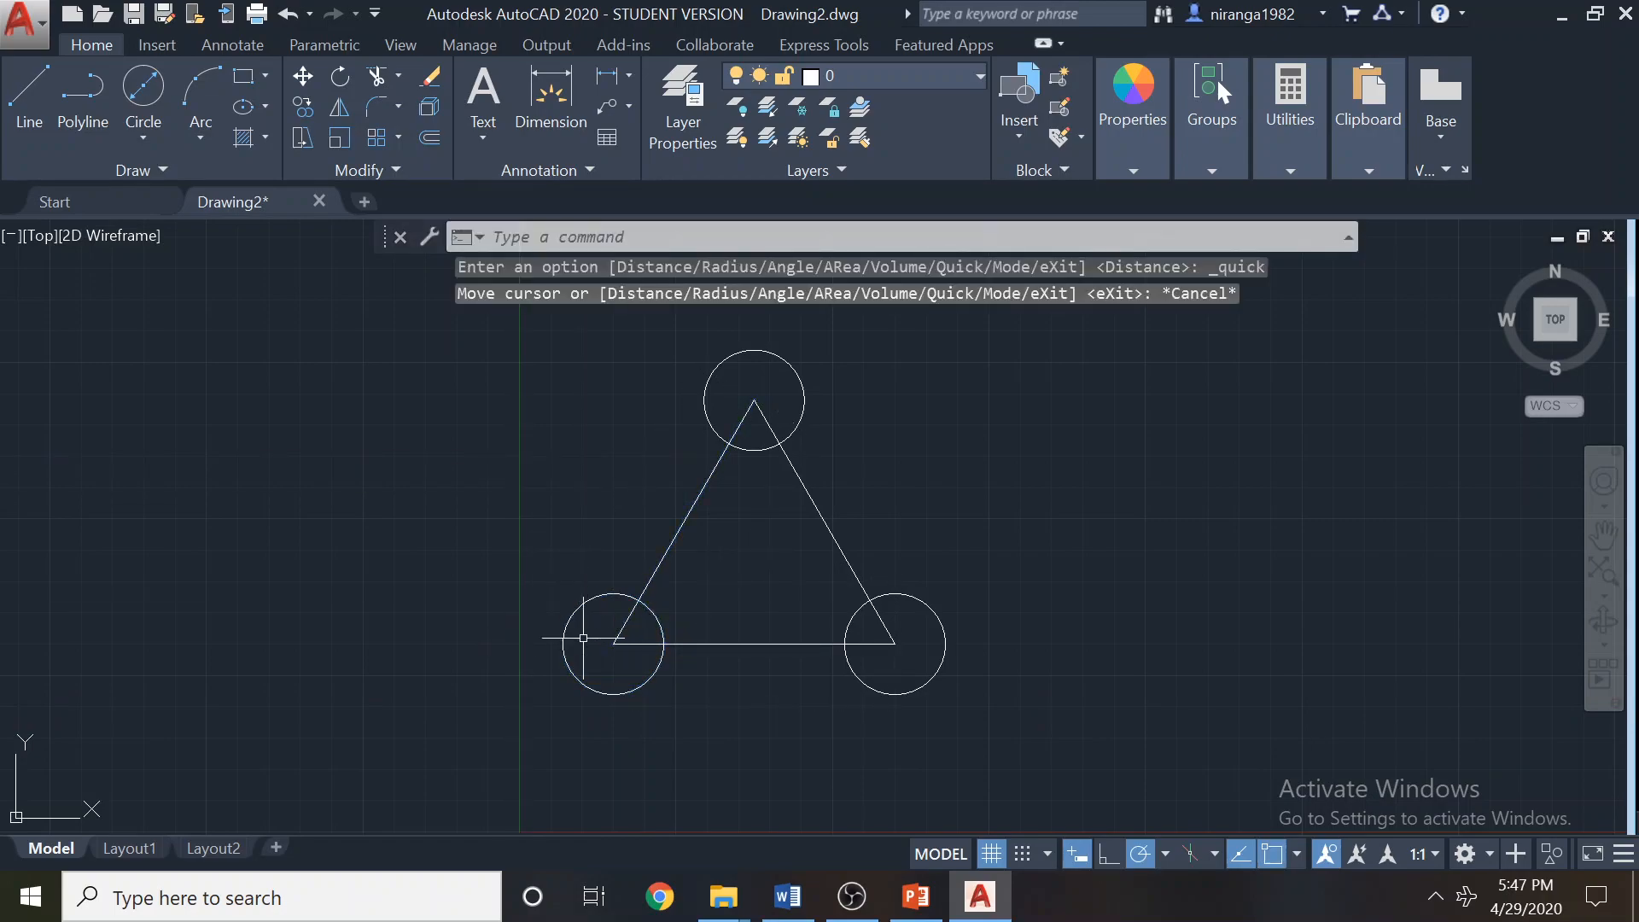
key("Escape")
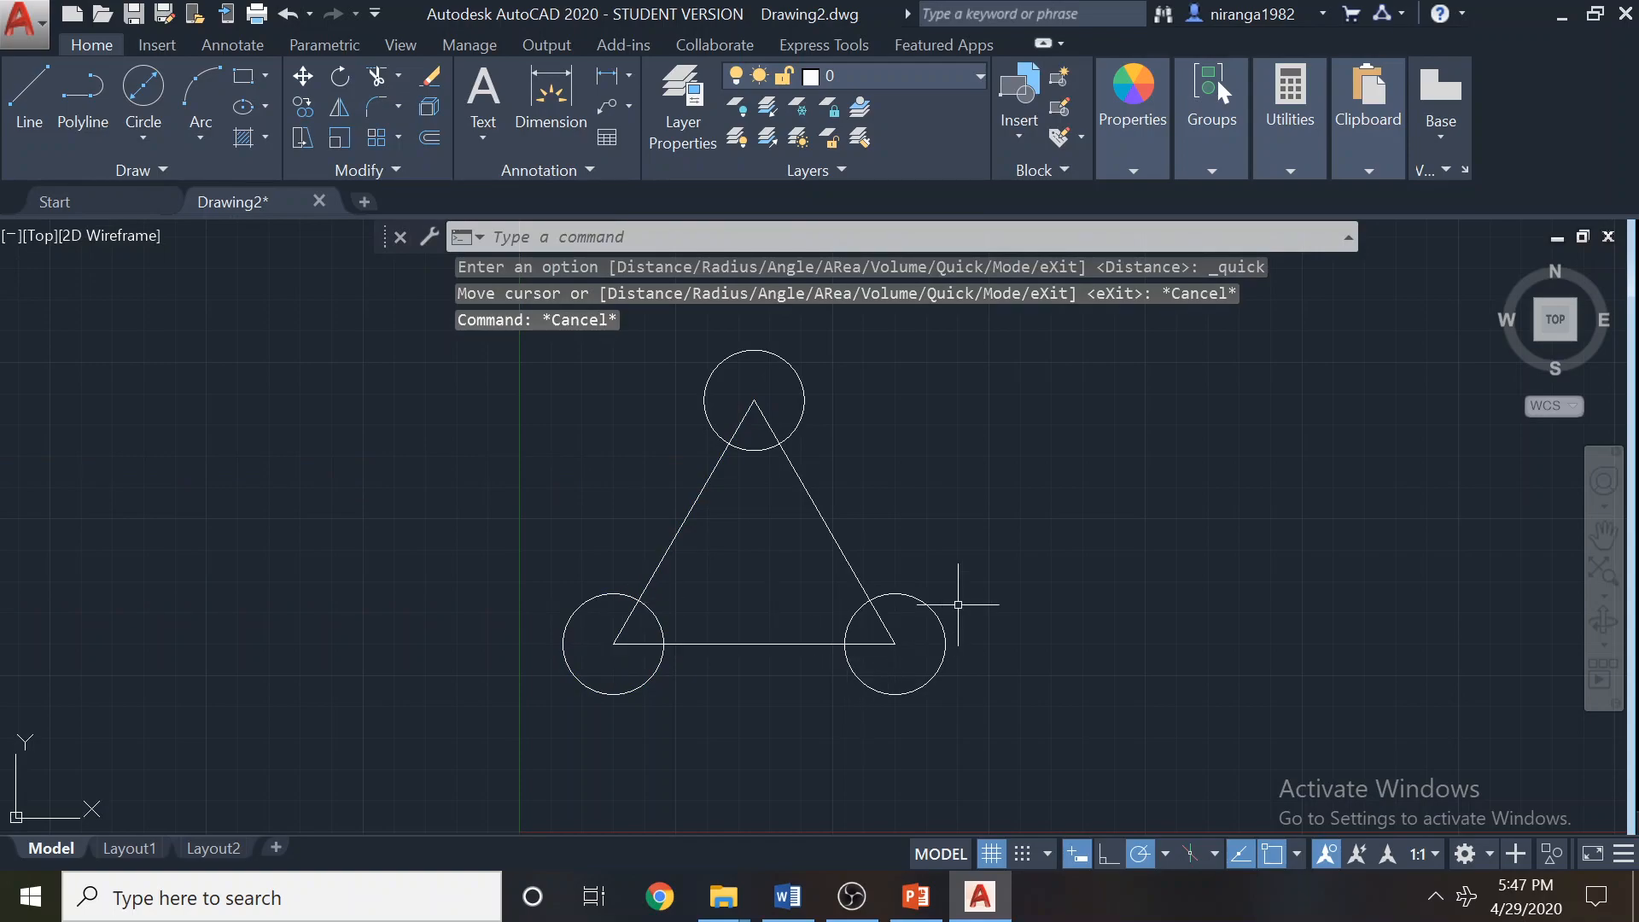
Measure the distance between the triangle's lower-left and lower-right vertices.
left_click(1290, 171)
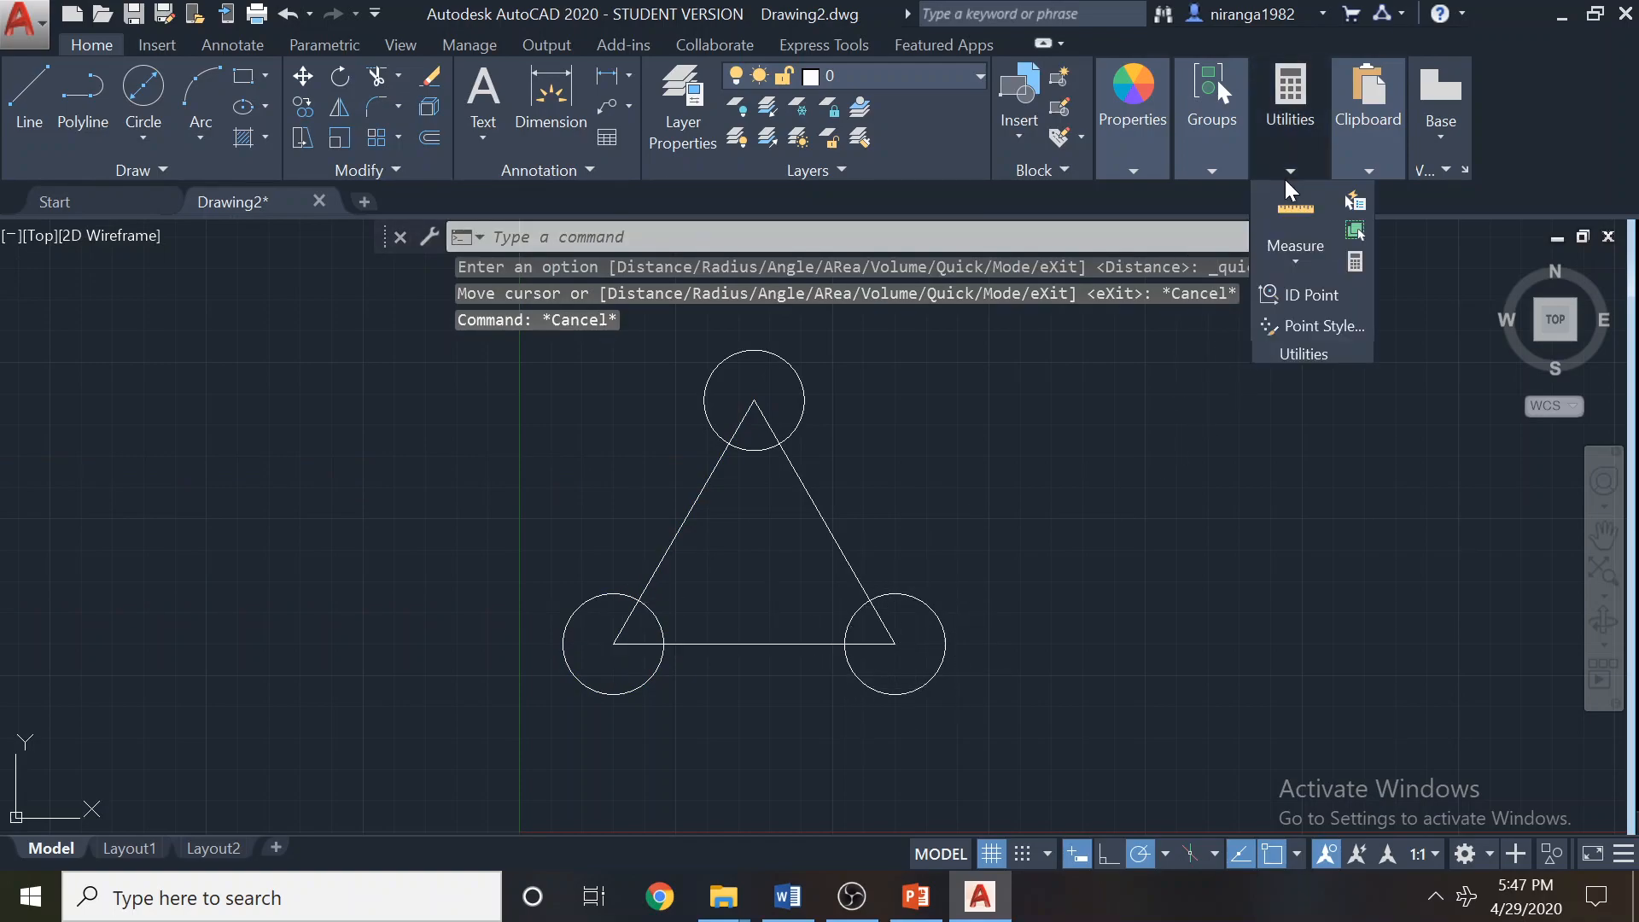
left_click(1295, 262)
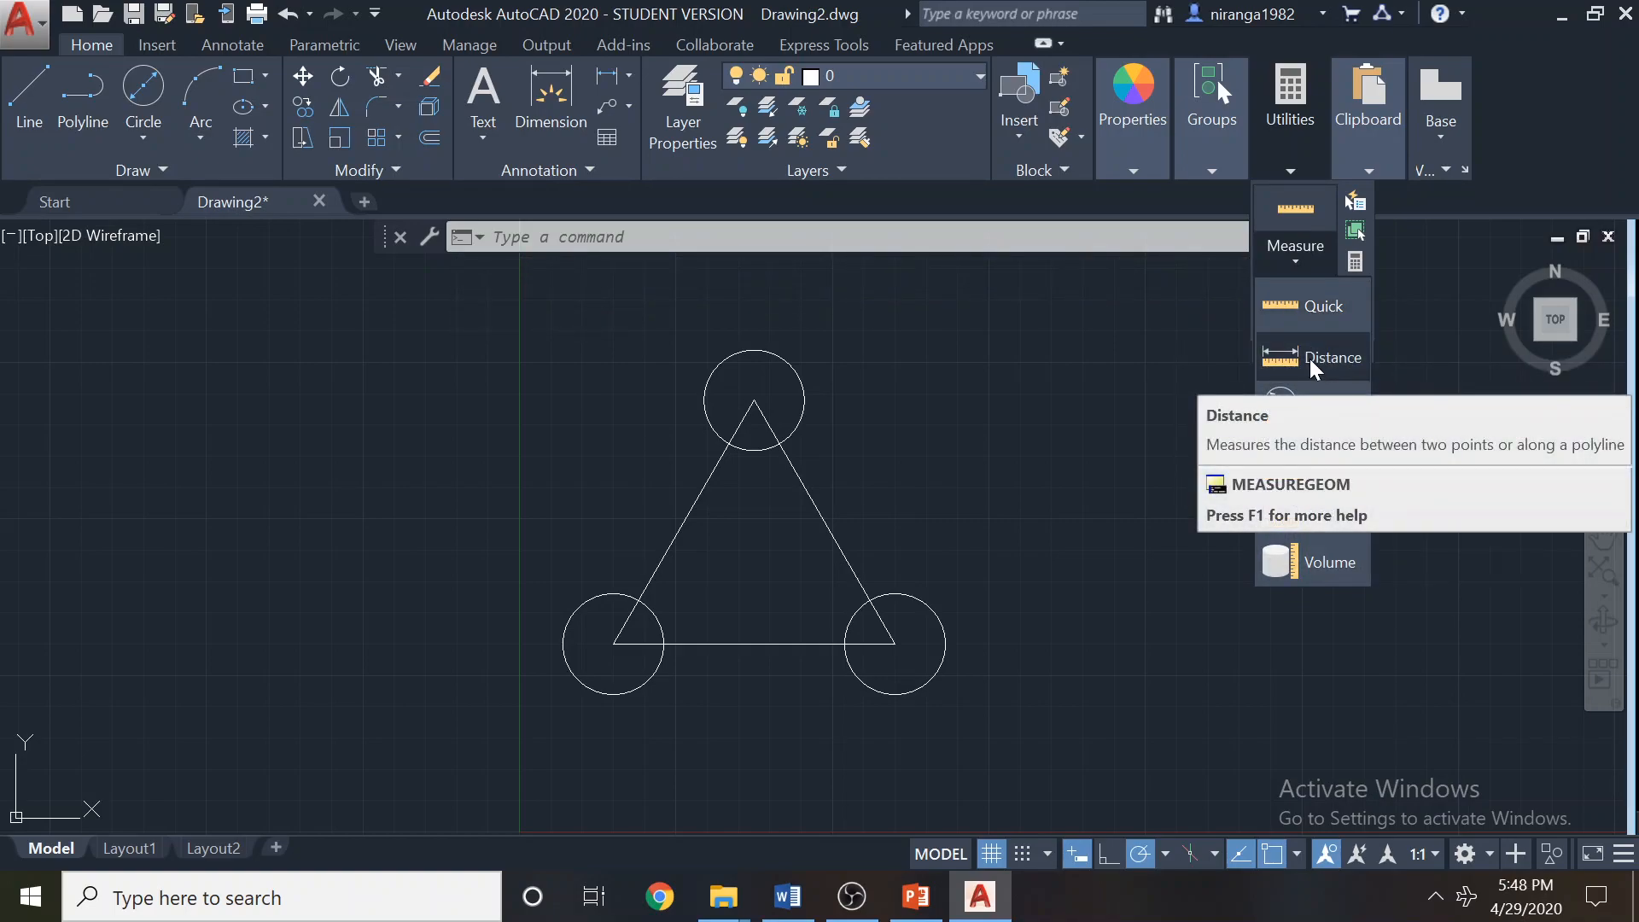
left_click(1310, 358)
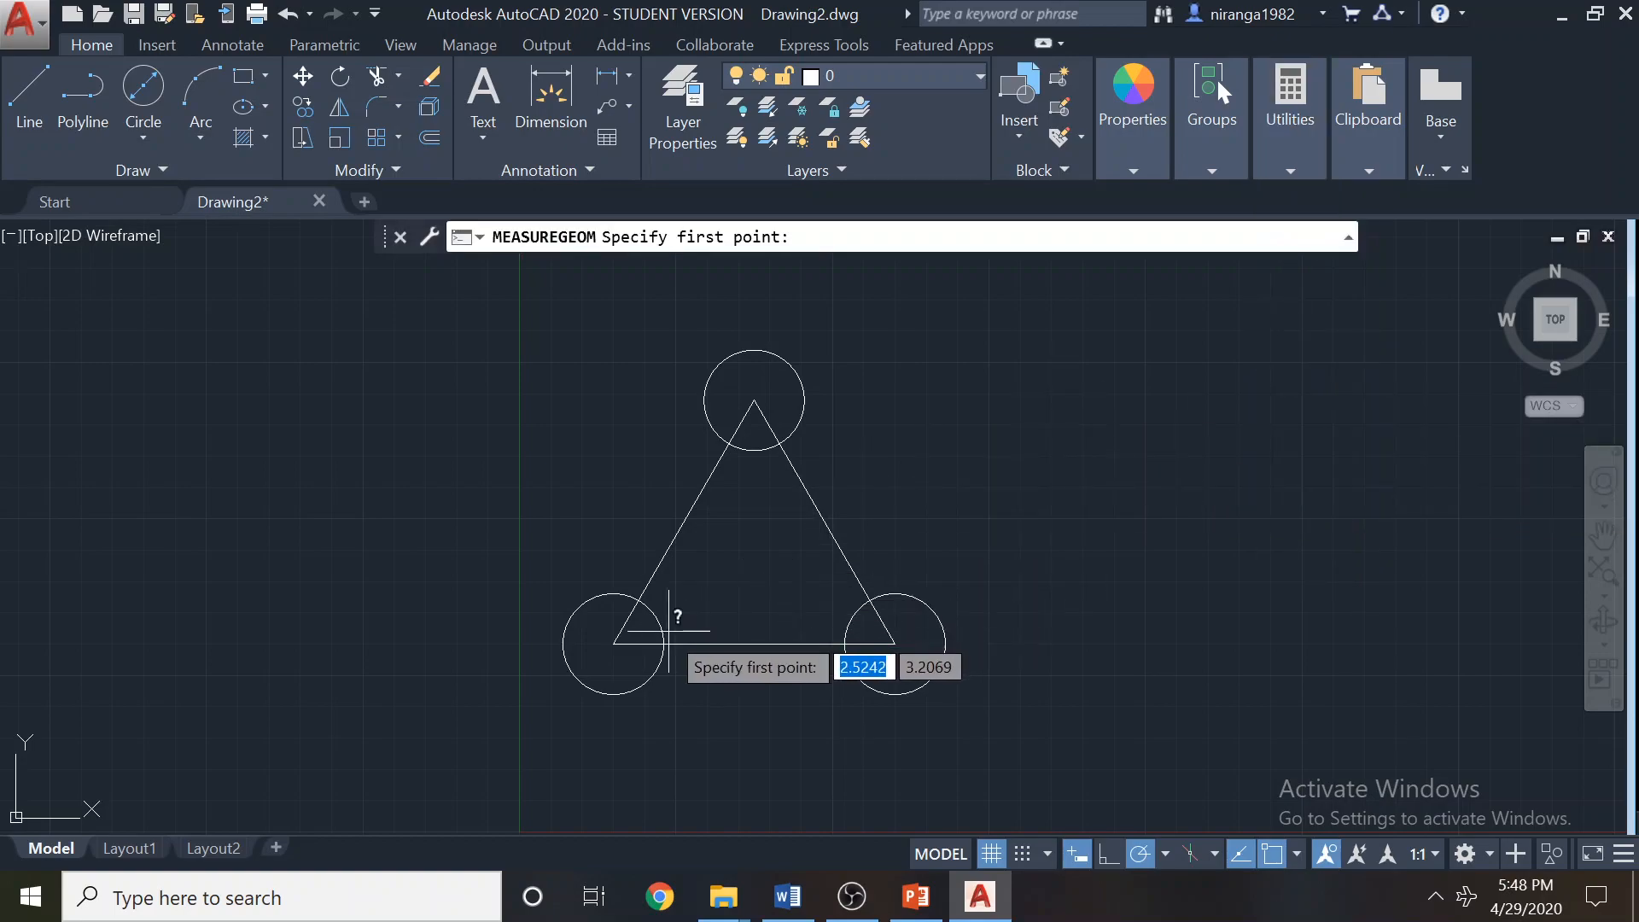
left_click(614, 643)
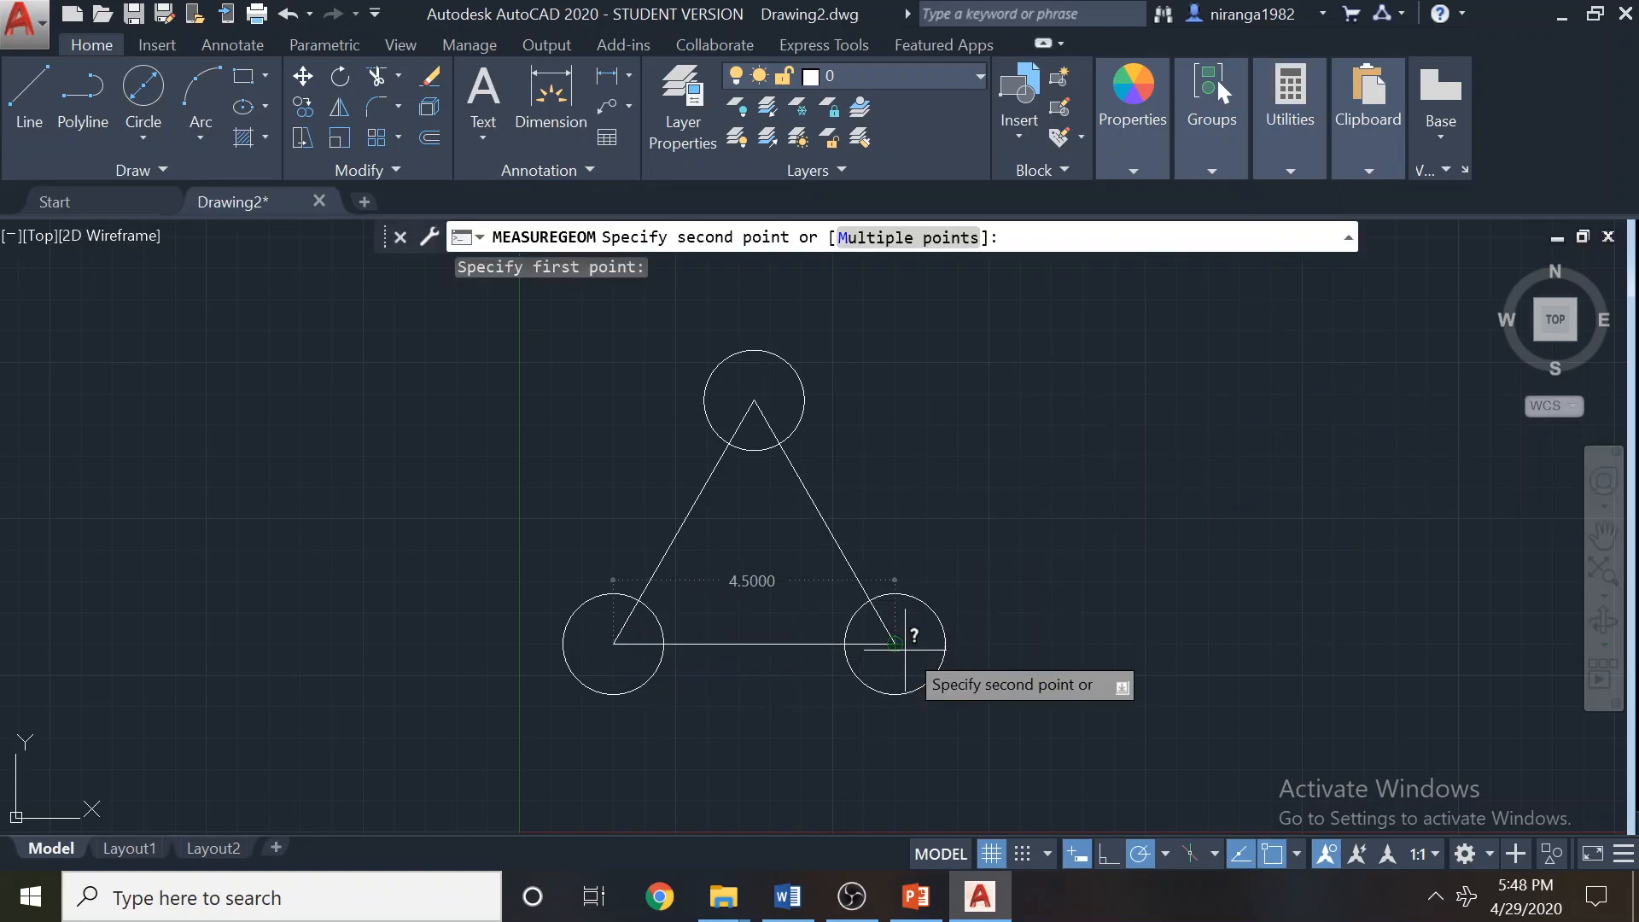
left_click(896, 644)
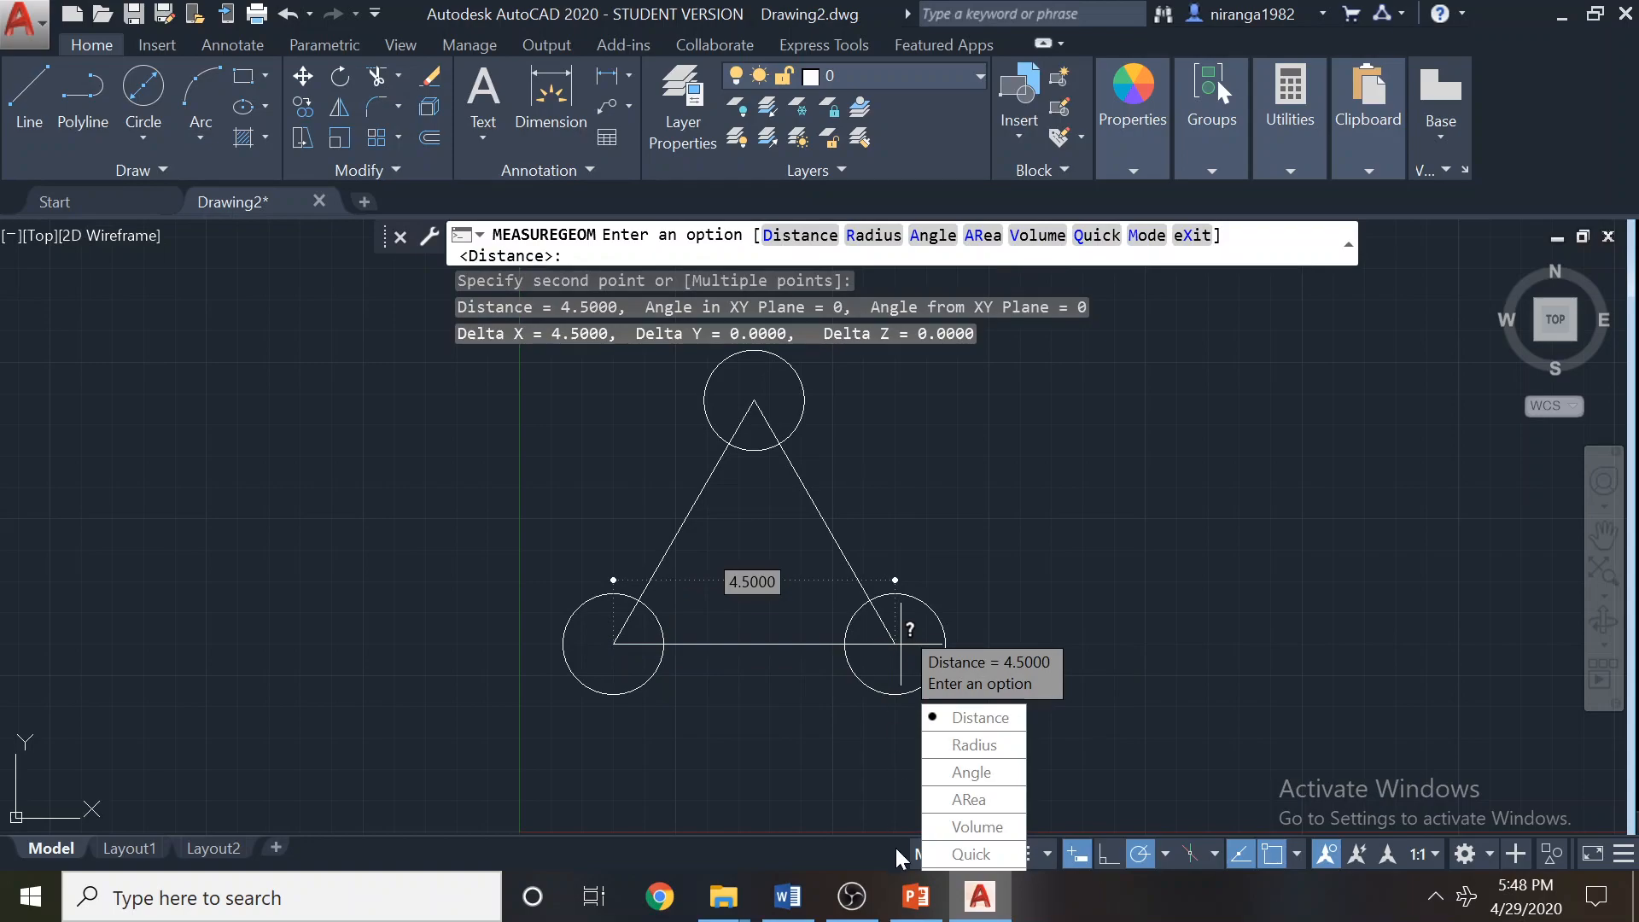
Measure the radius of the lower-right circle and of the circle at the apex.
left_click(972, 746)
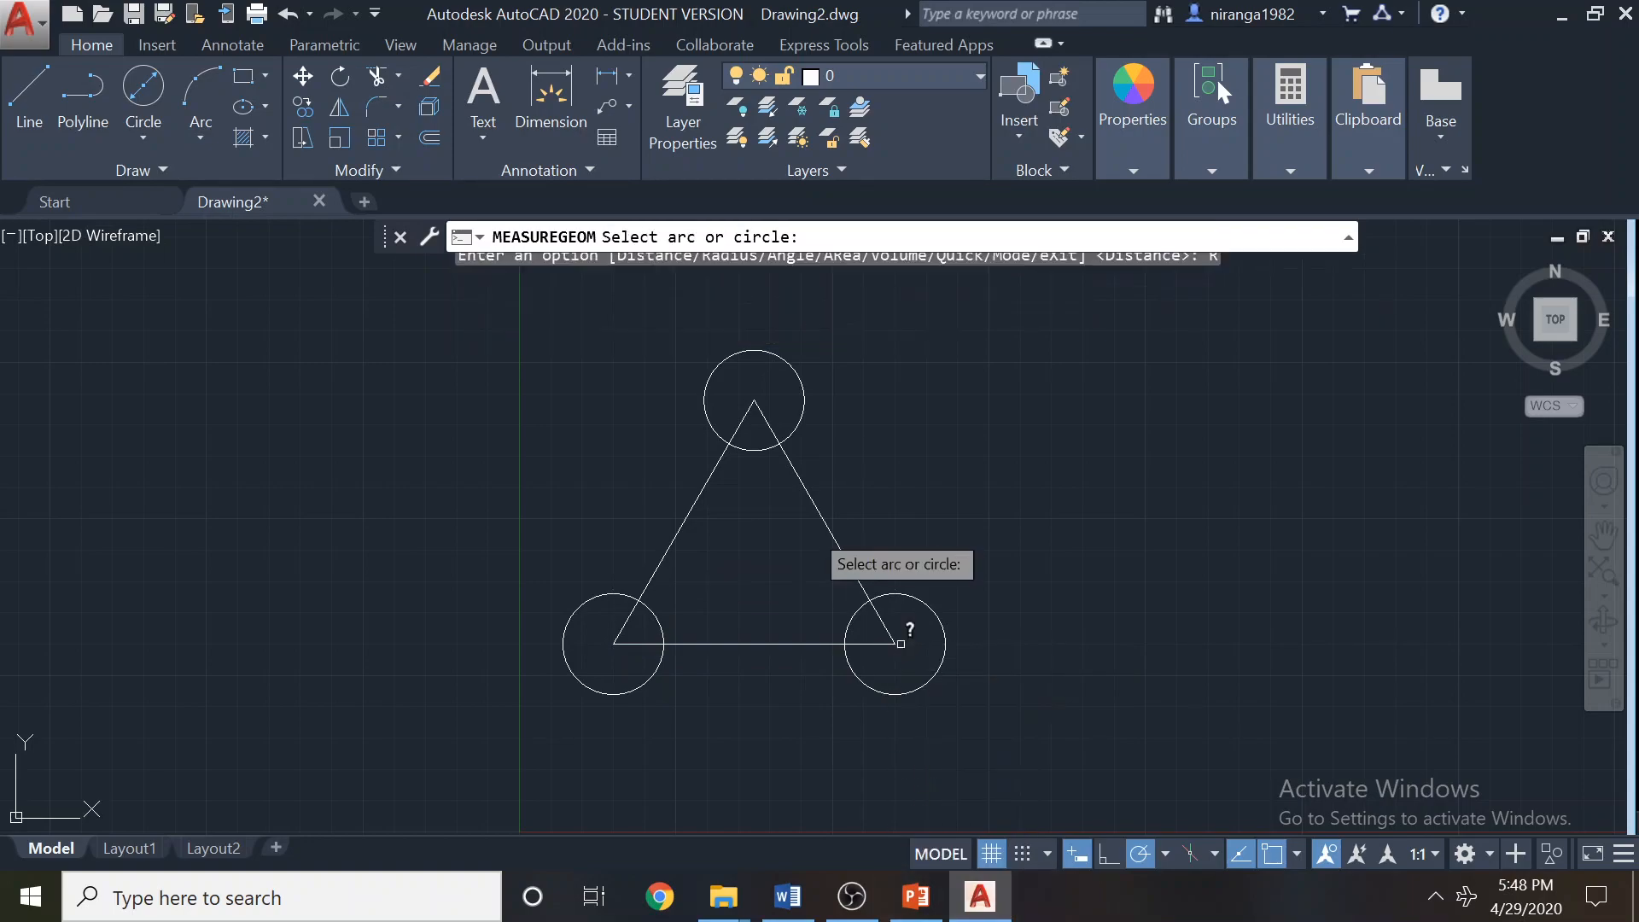
left_click(892, 595)
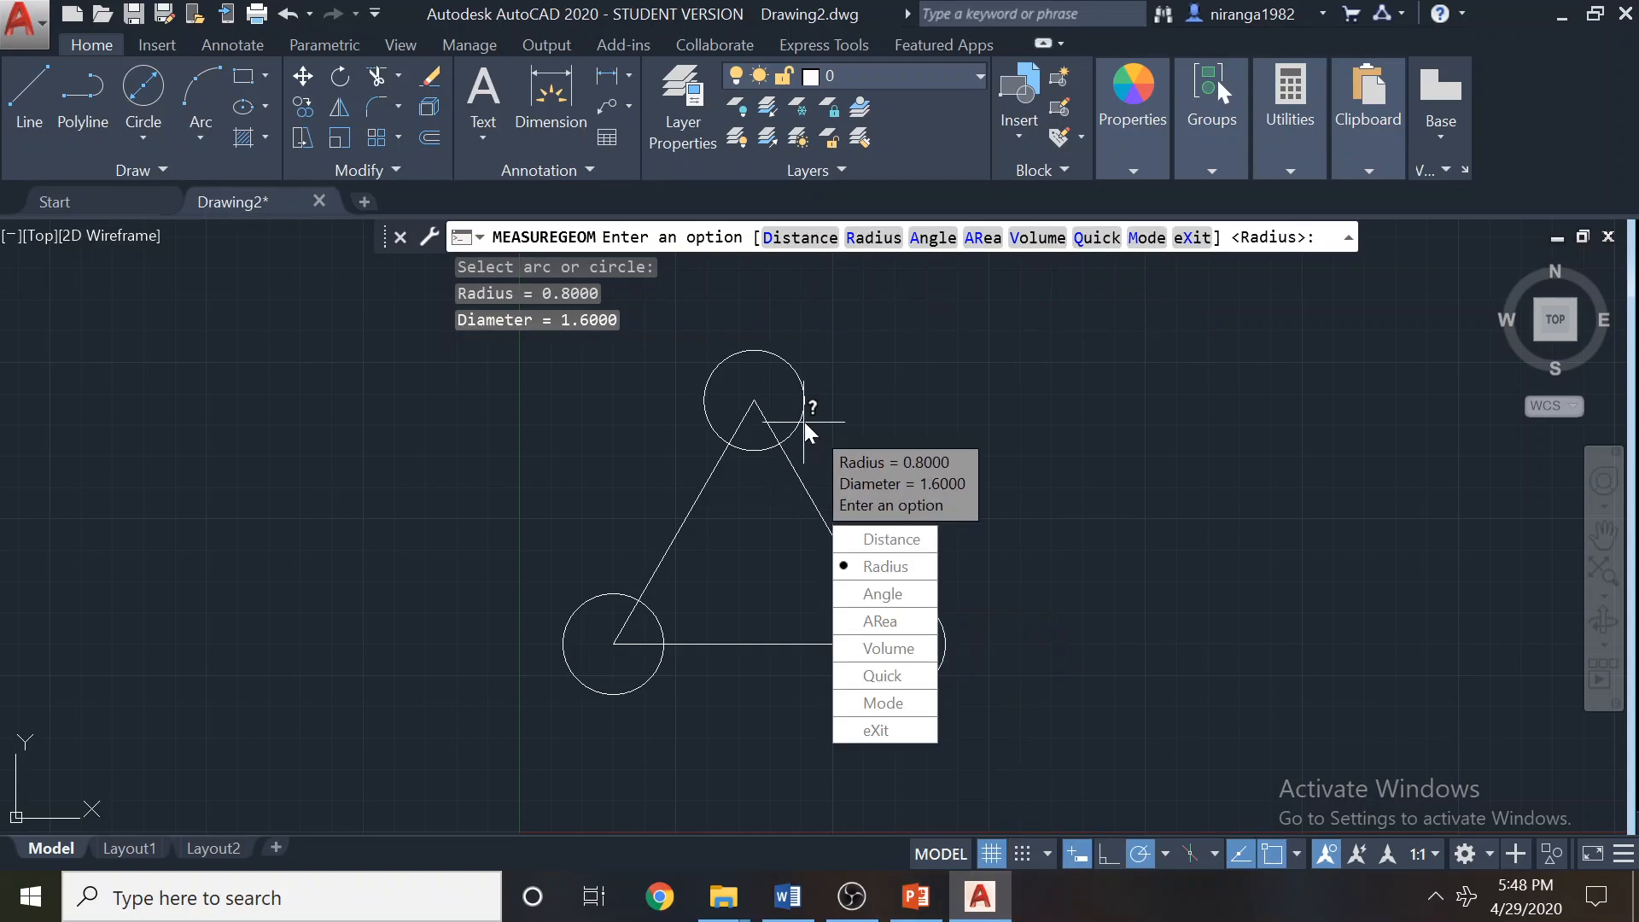
left_click(876, 568)
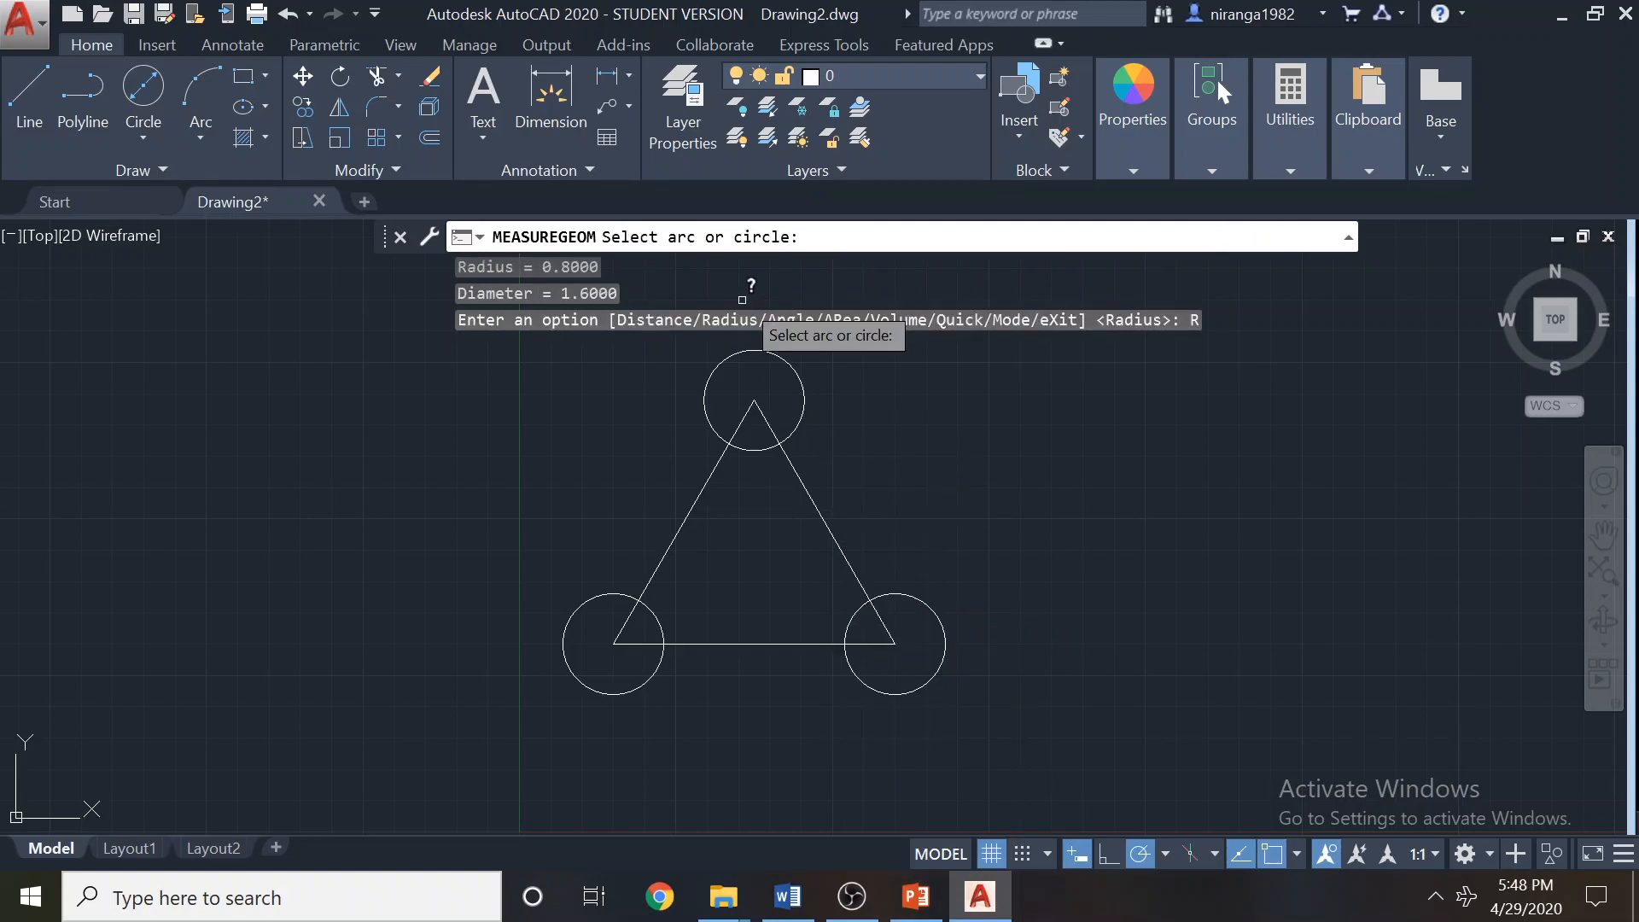
left_click(788, 366)
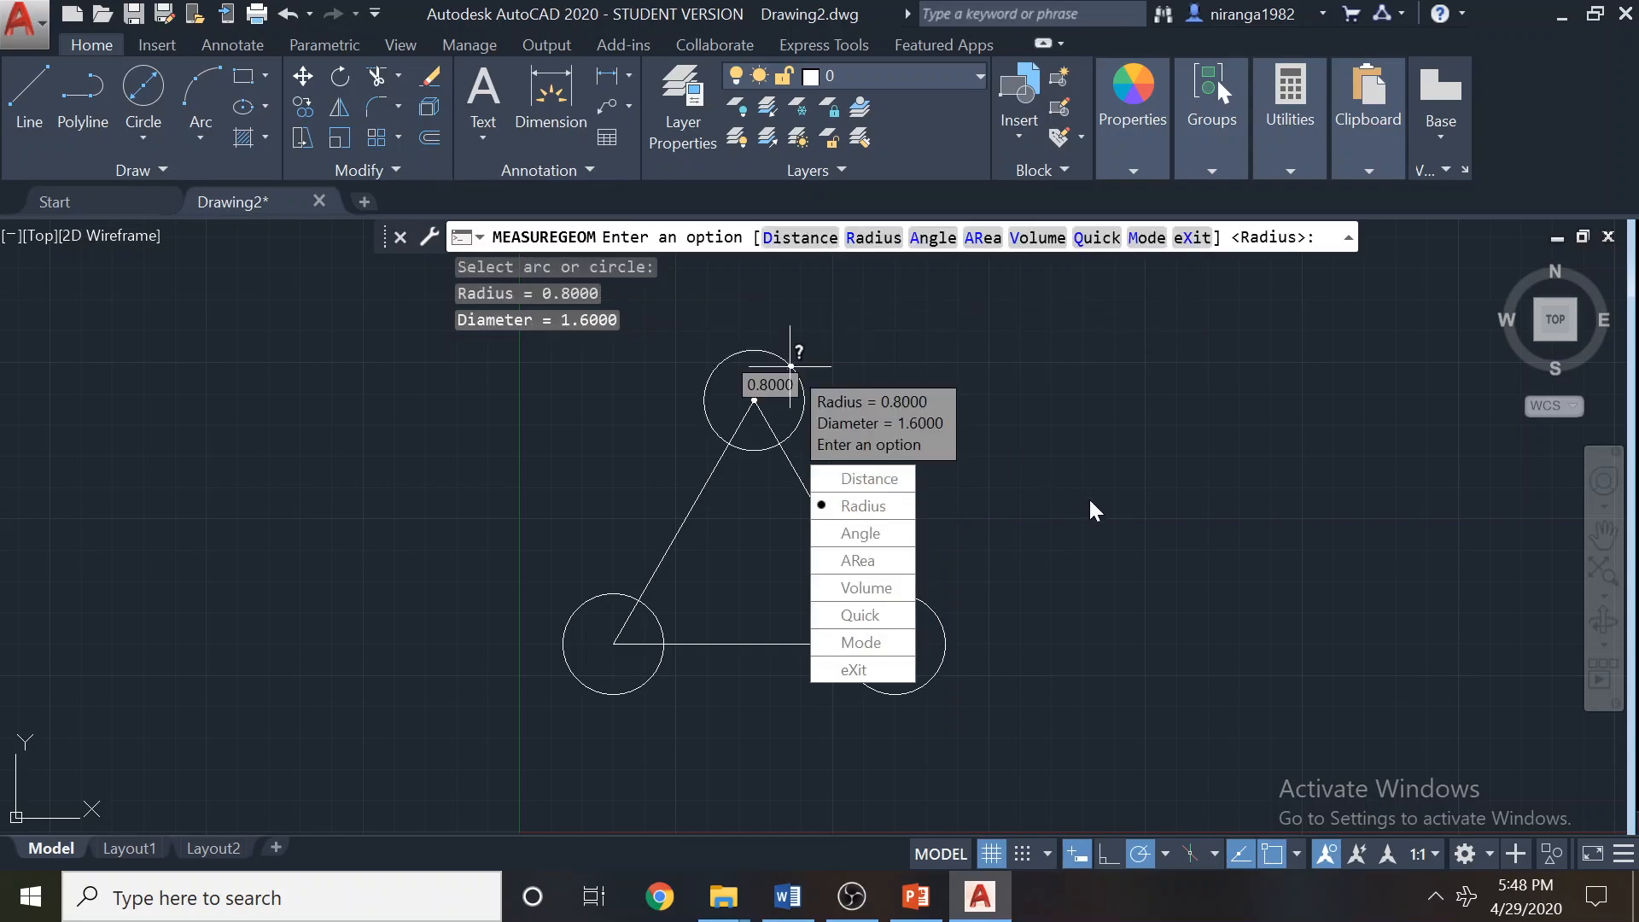
key("Escape")
key("Escape")
key("Escape")
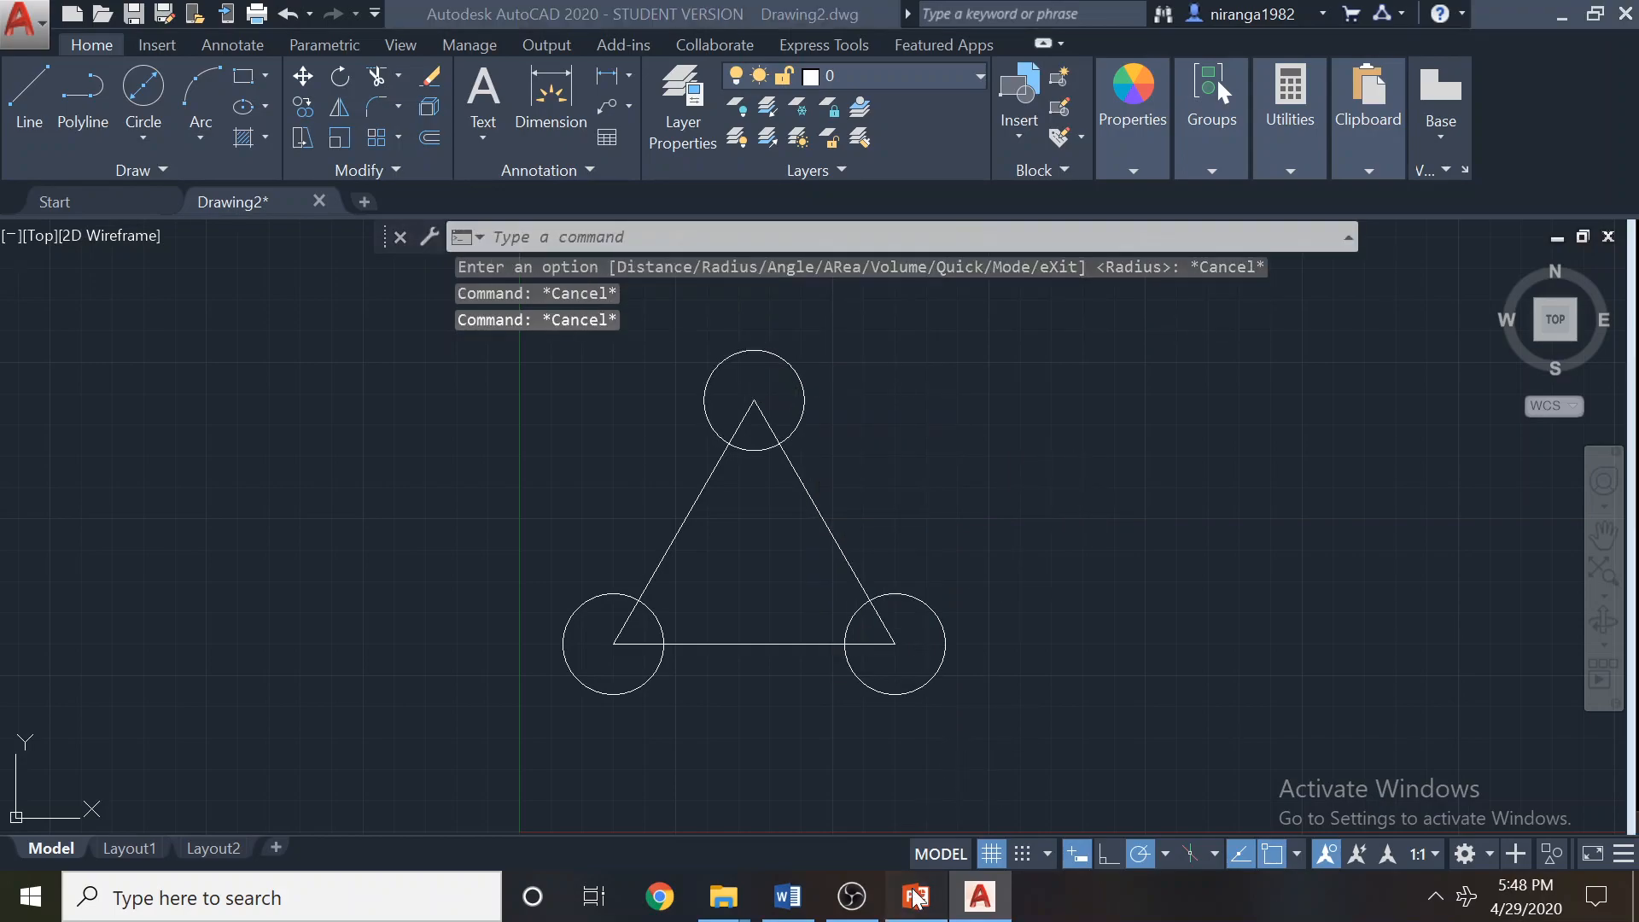
Check the reference figure in PowerPoint, return to AutoCAD and set the apex circle's radius to 0.4 by stretching its quadrant grip.
left_click(915, 896)
left_click(529, 425)
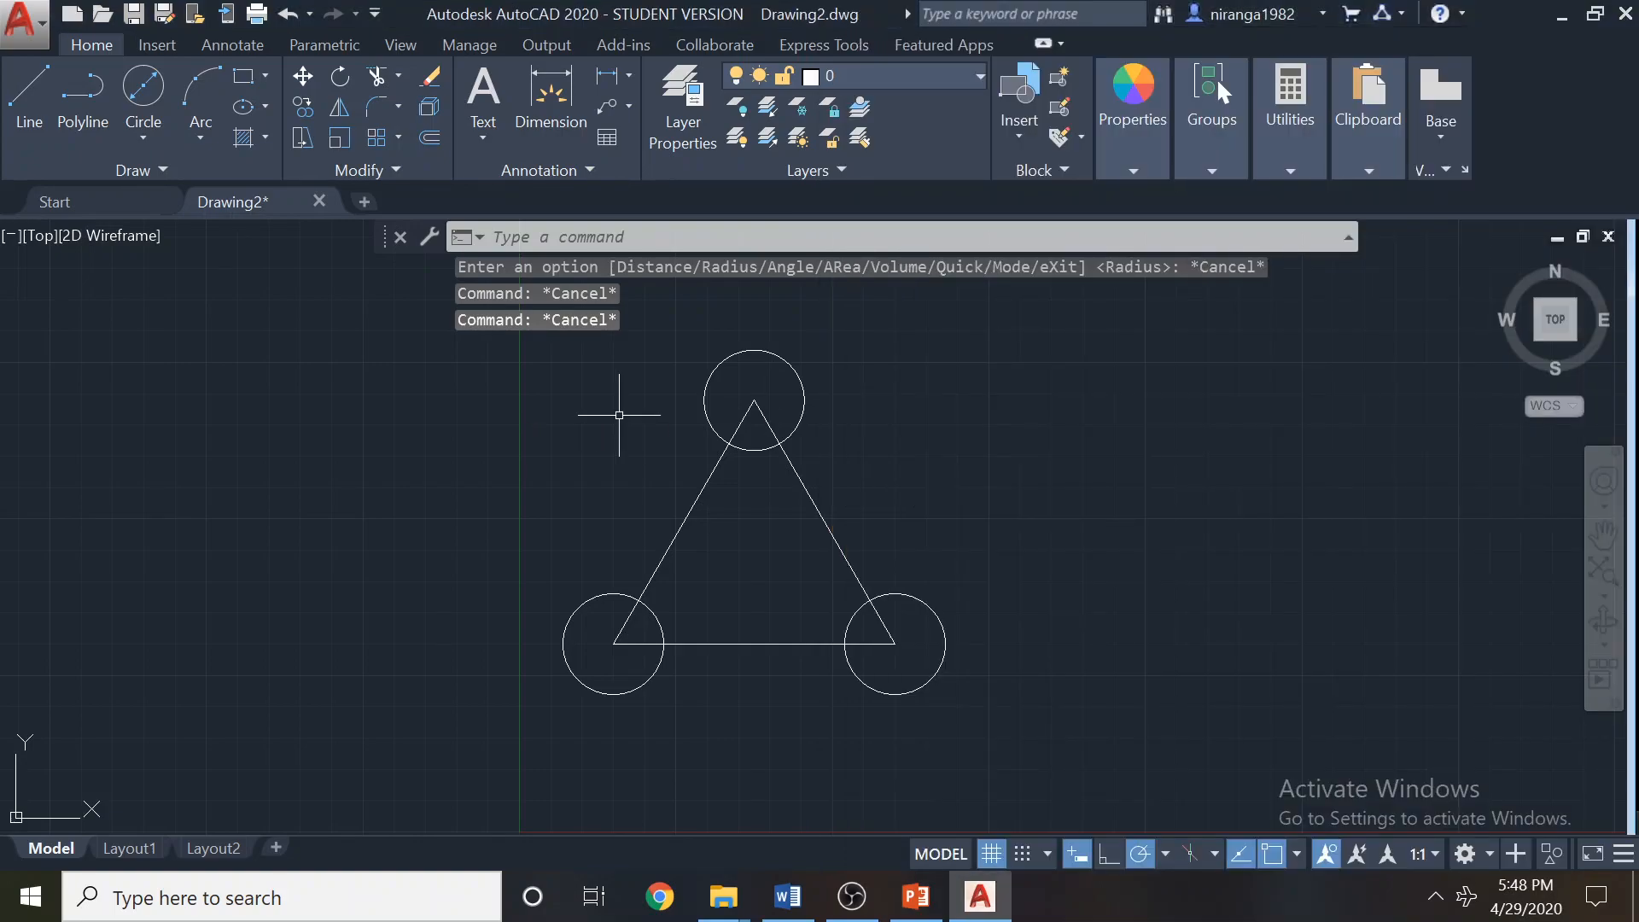
left_click(804, 413)
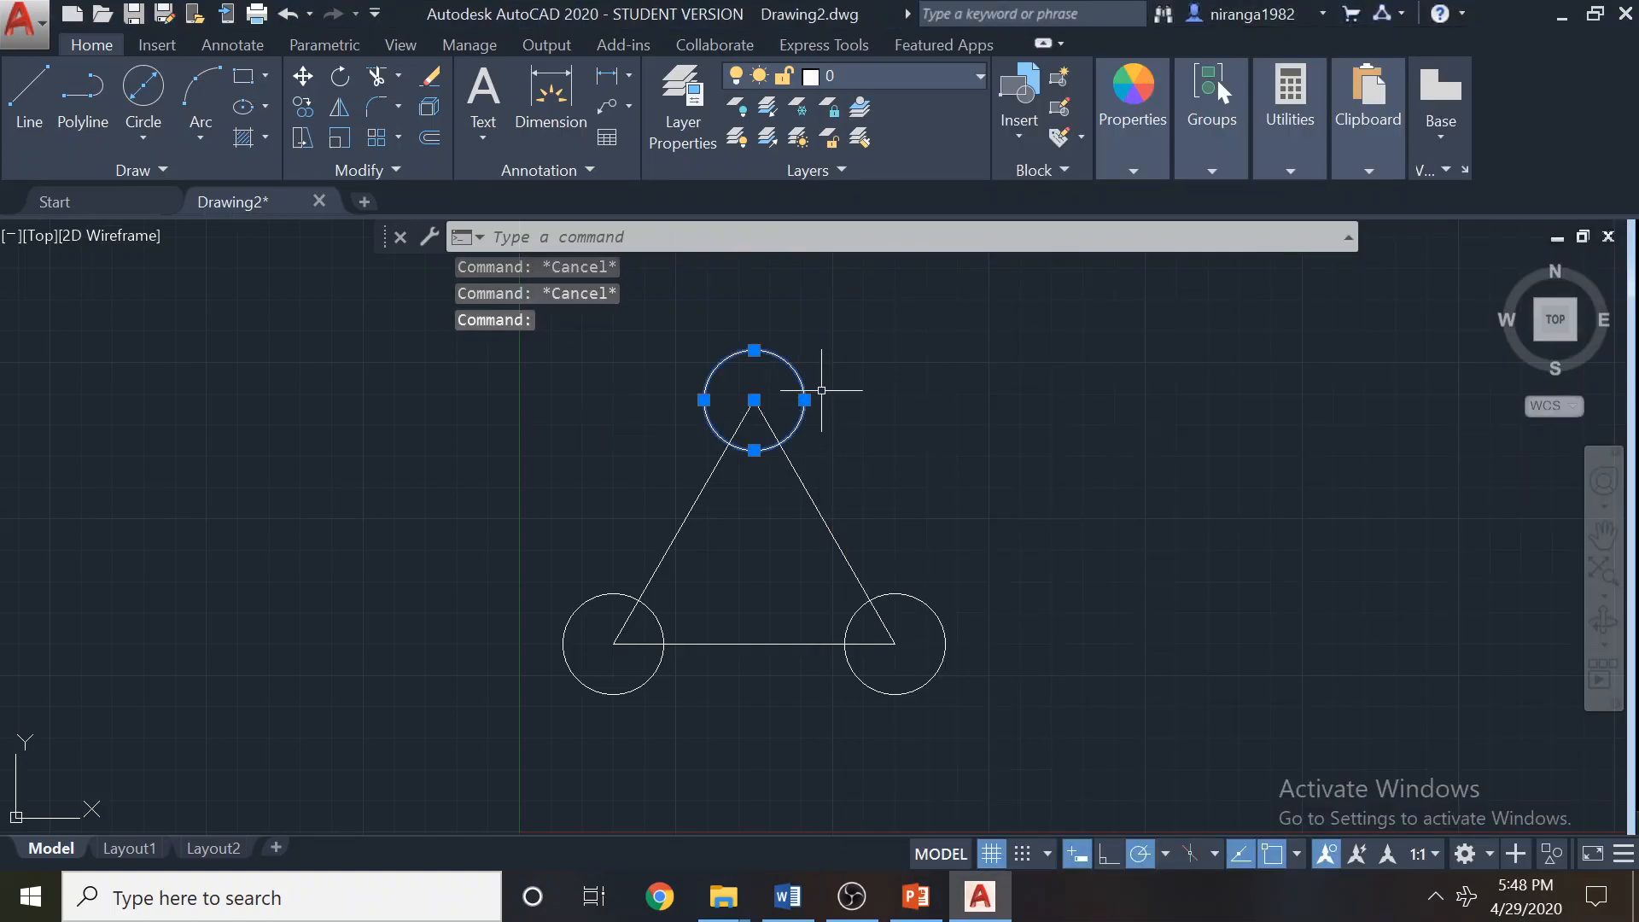
scroll(811, 373, "up", 2)
left_click(796, 416)
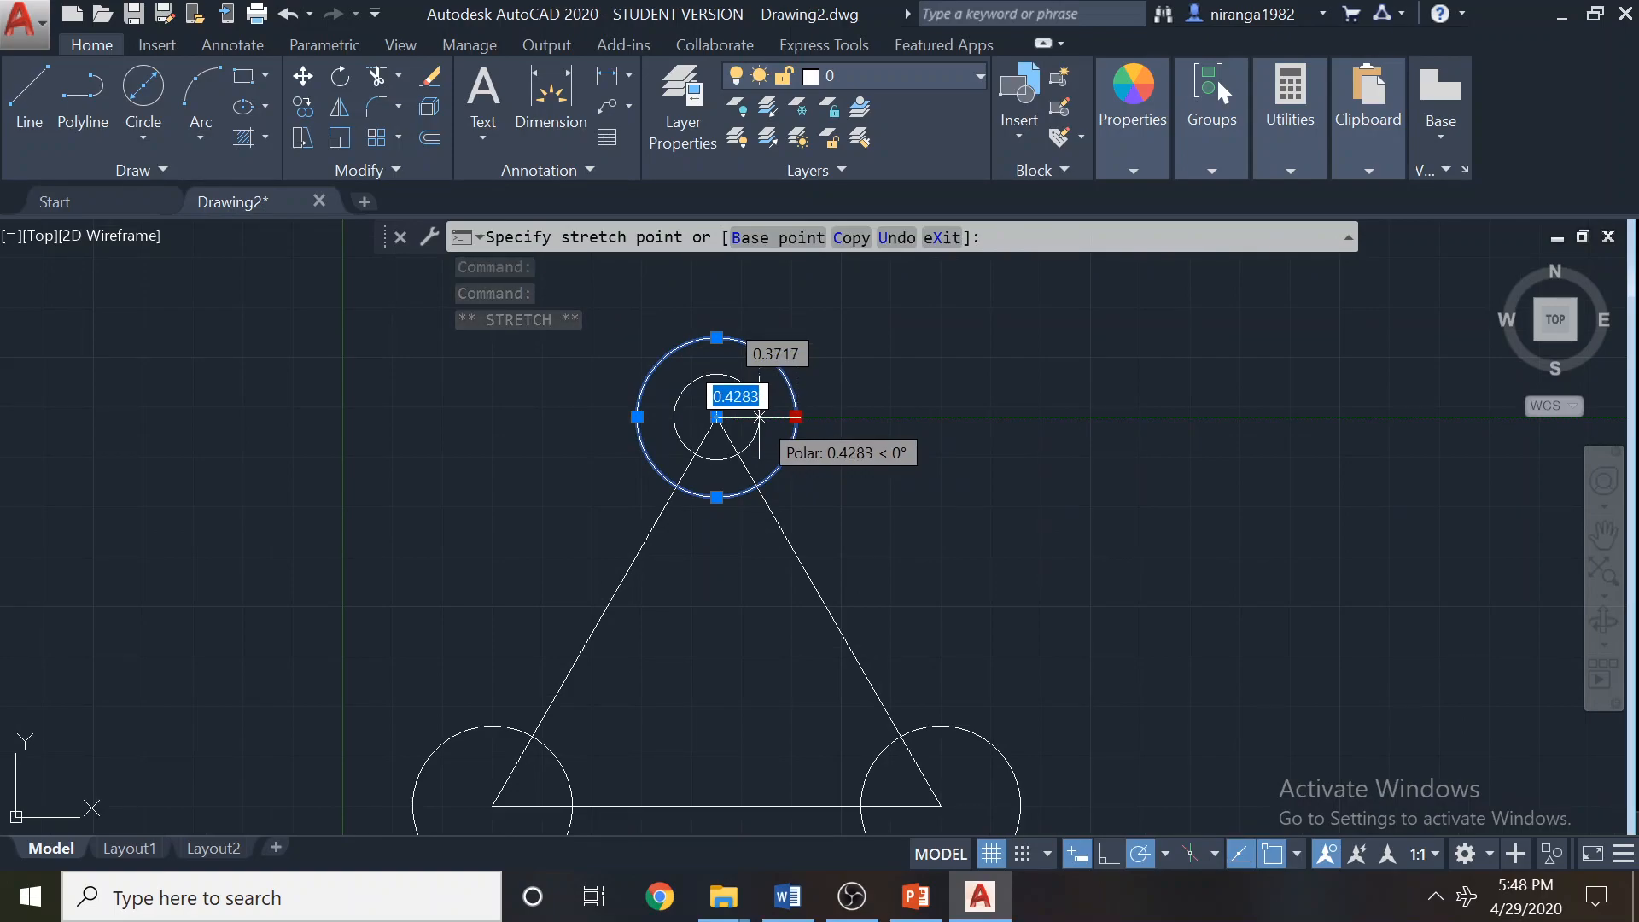
type("0.4")
key("Return")
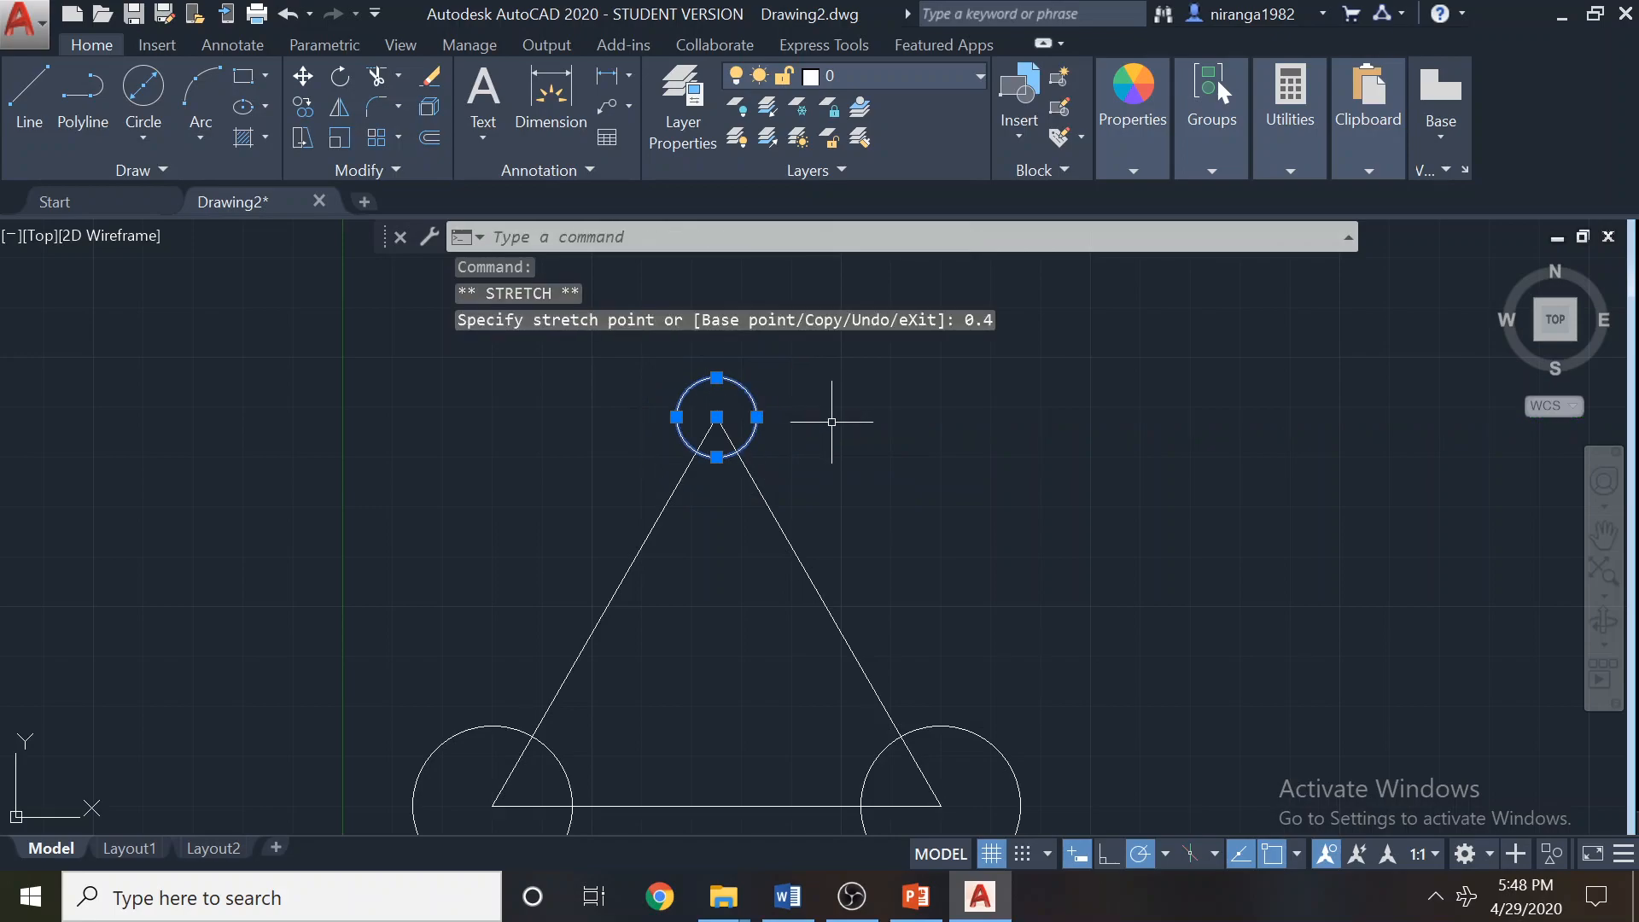
key("Escape")
key("Escape")
scroll(783, 459, "down", 2)
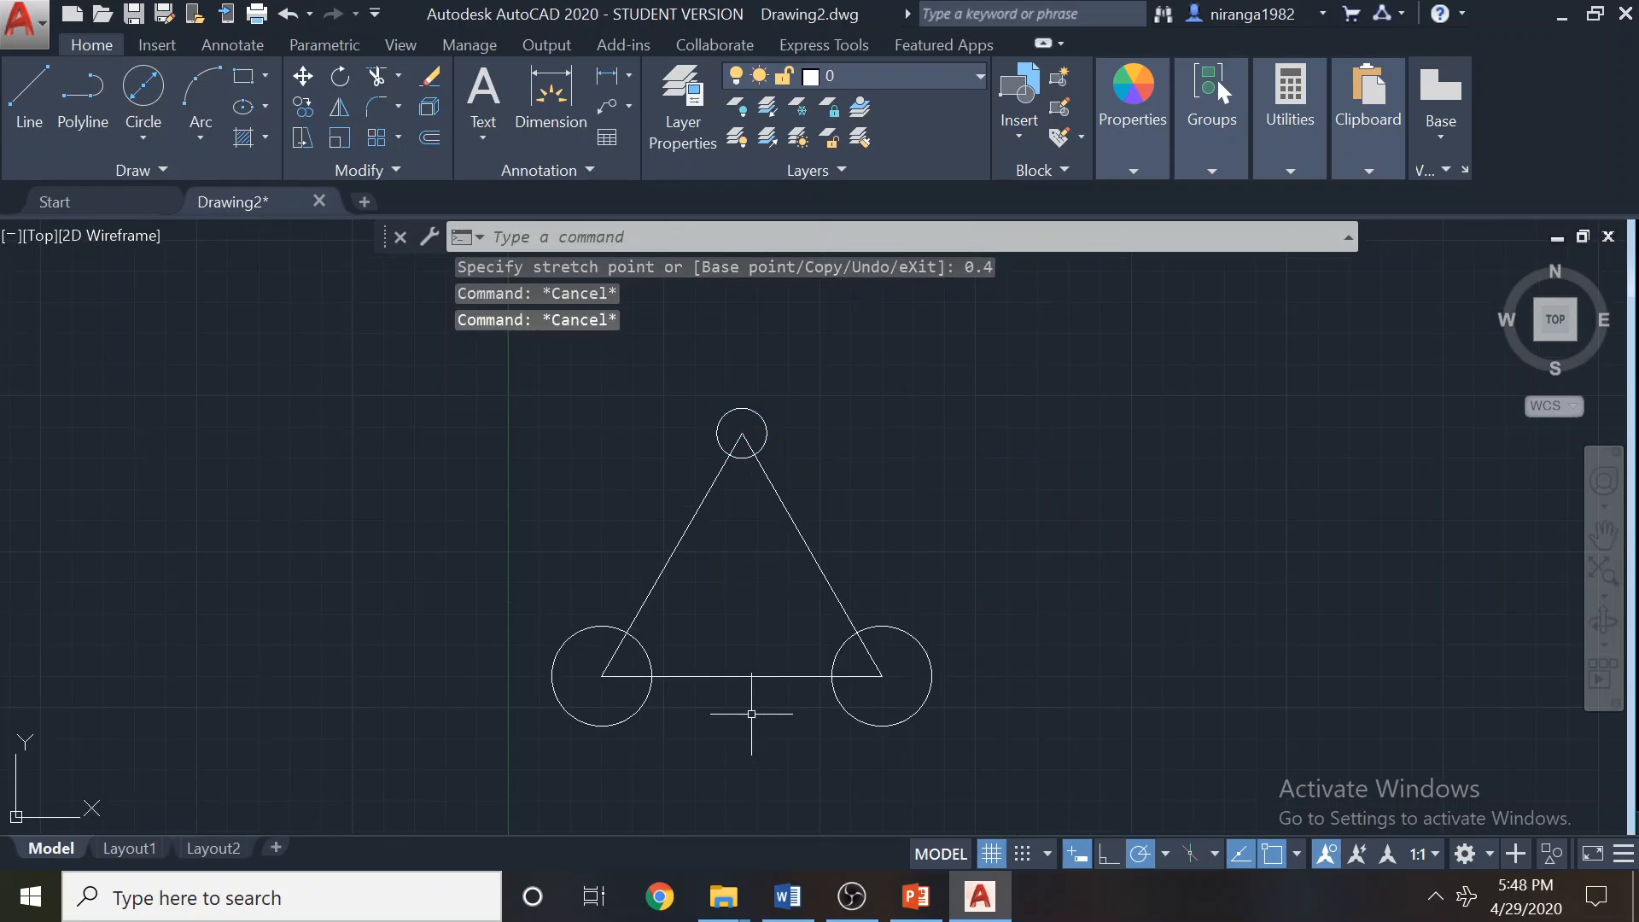
left_click(145, 131)
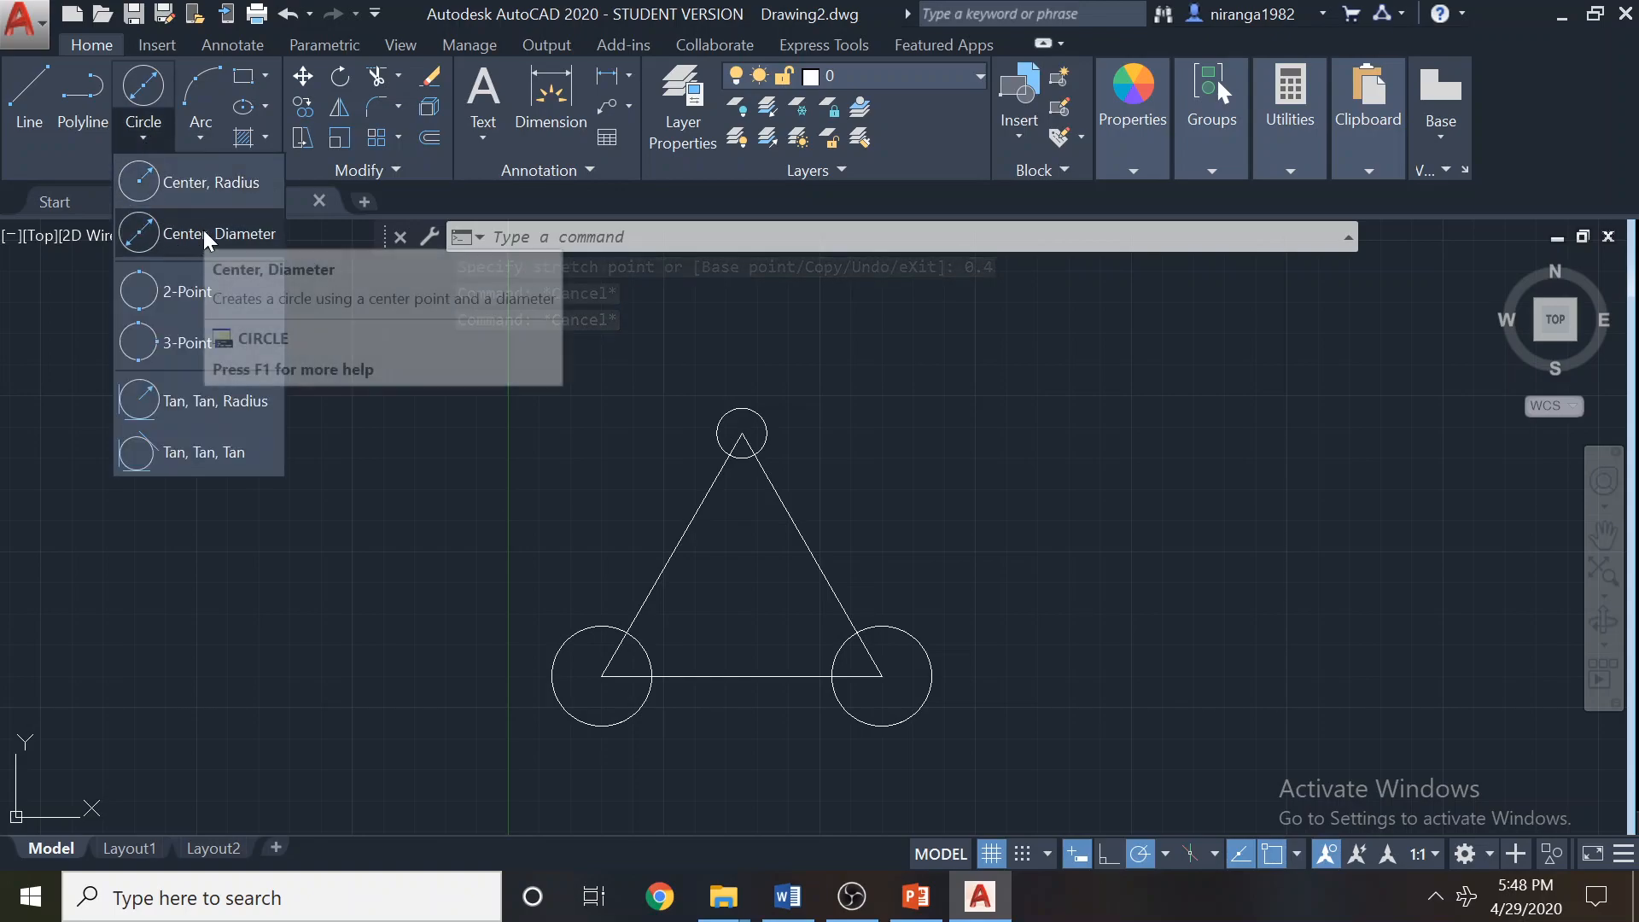
left_click(709, 376)
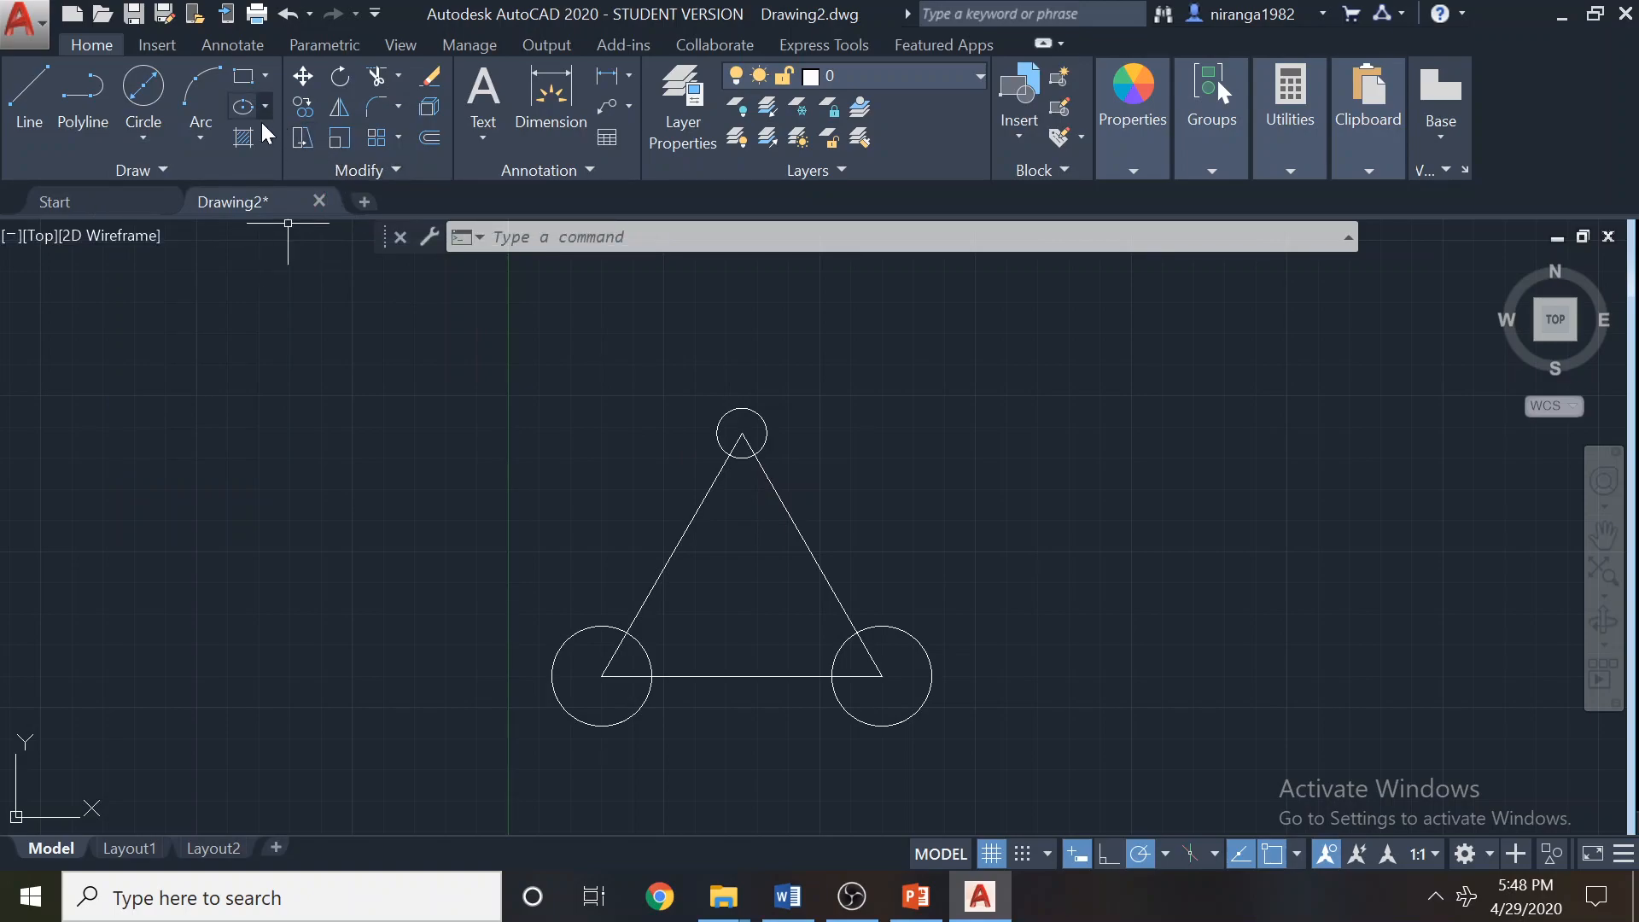
Draw a circle inside the triangle tangent to all three sides using the Tan, Tan, Tan method.
left_click(155, 131)
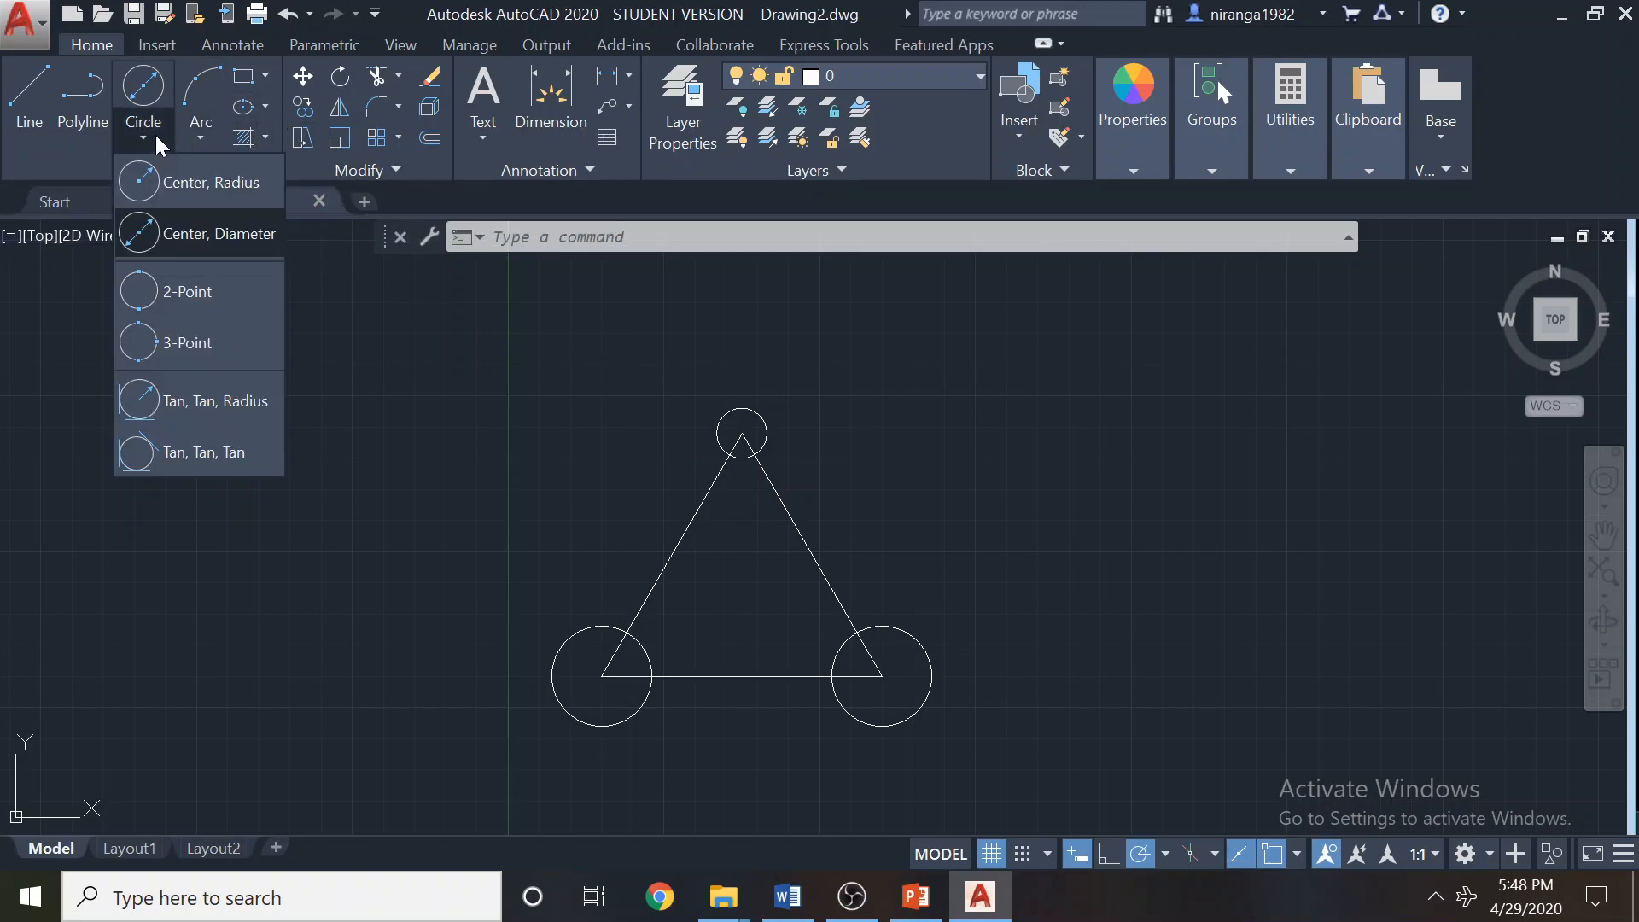
left_click(234, 454)
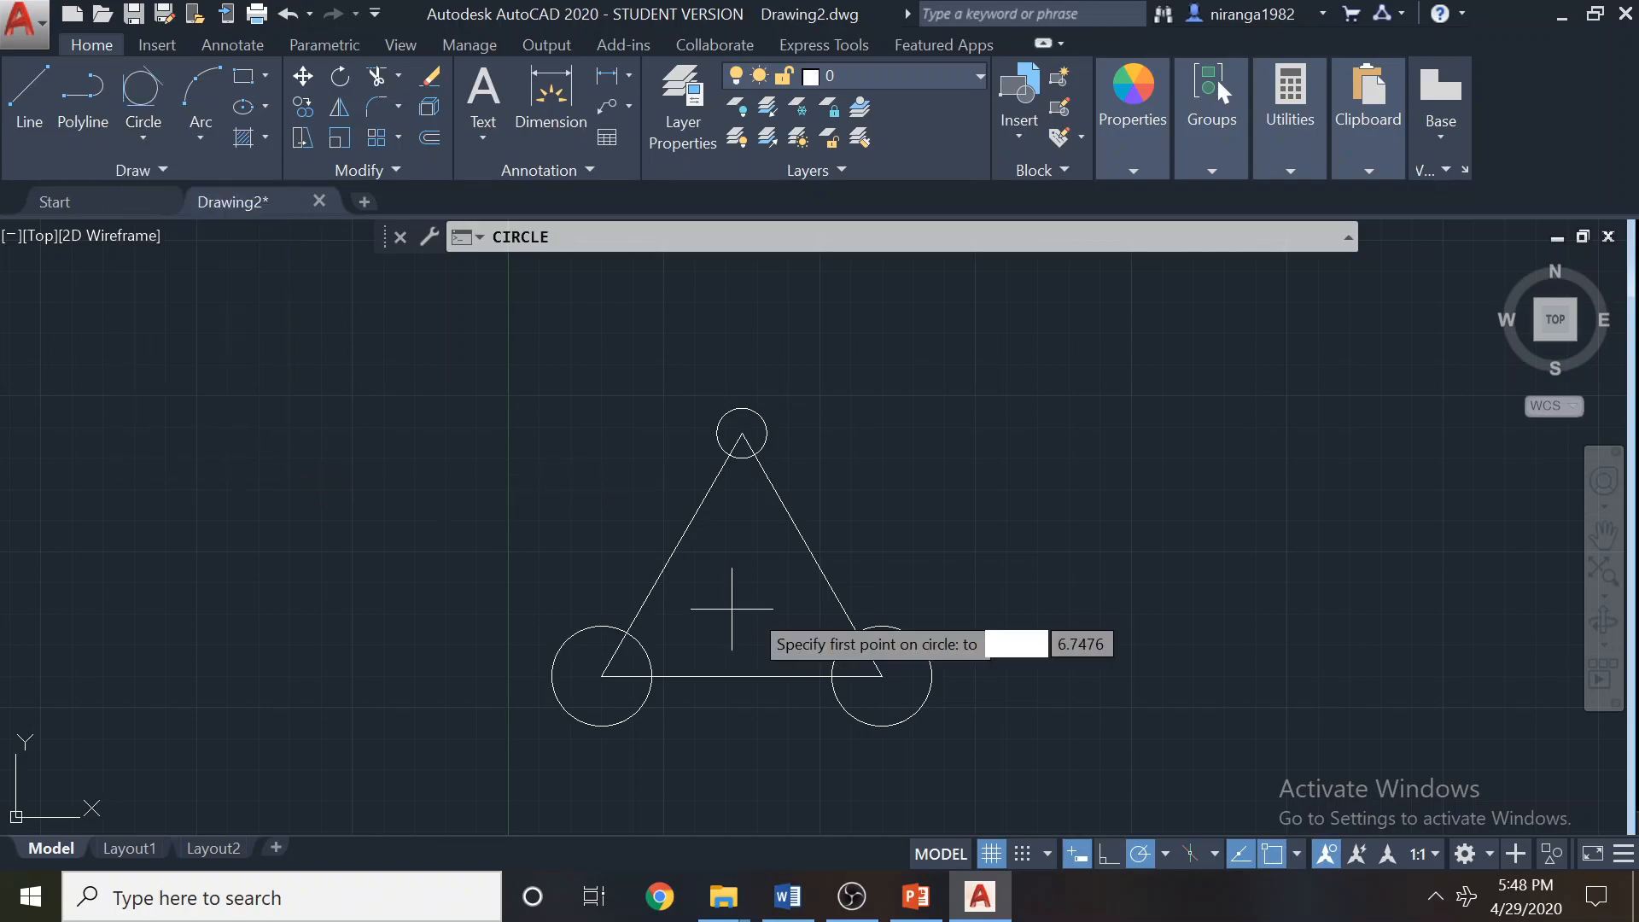
left_click(681, 517)
left_click(771, 524)
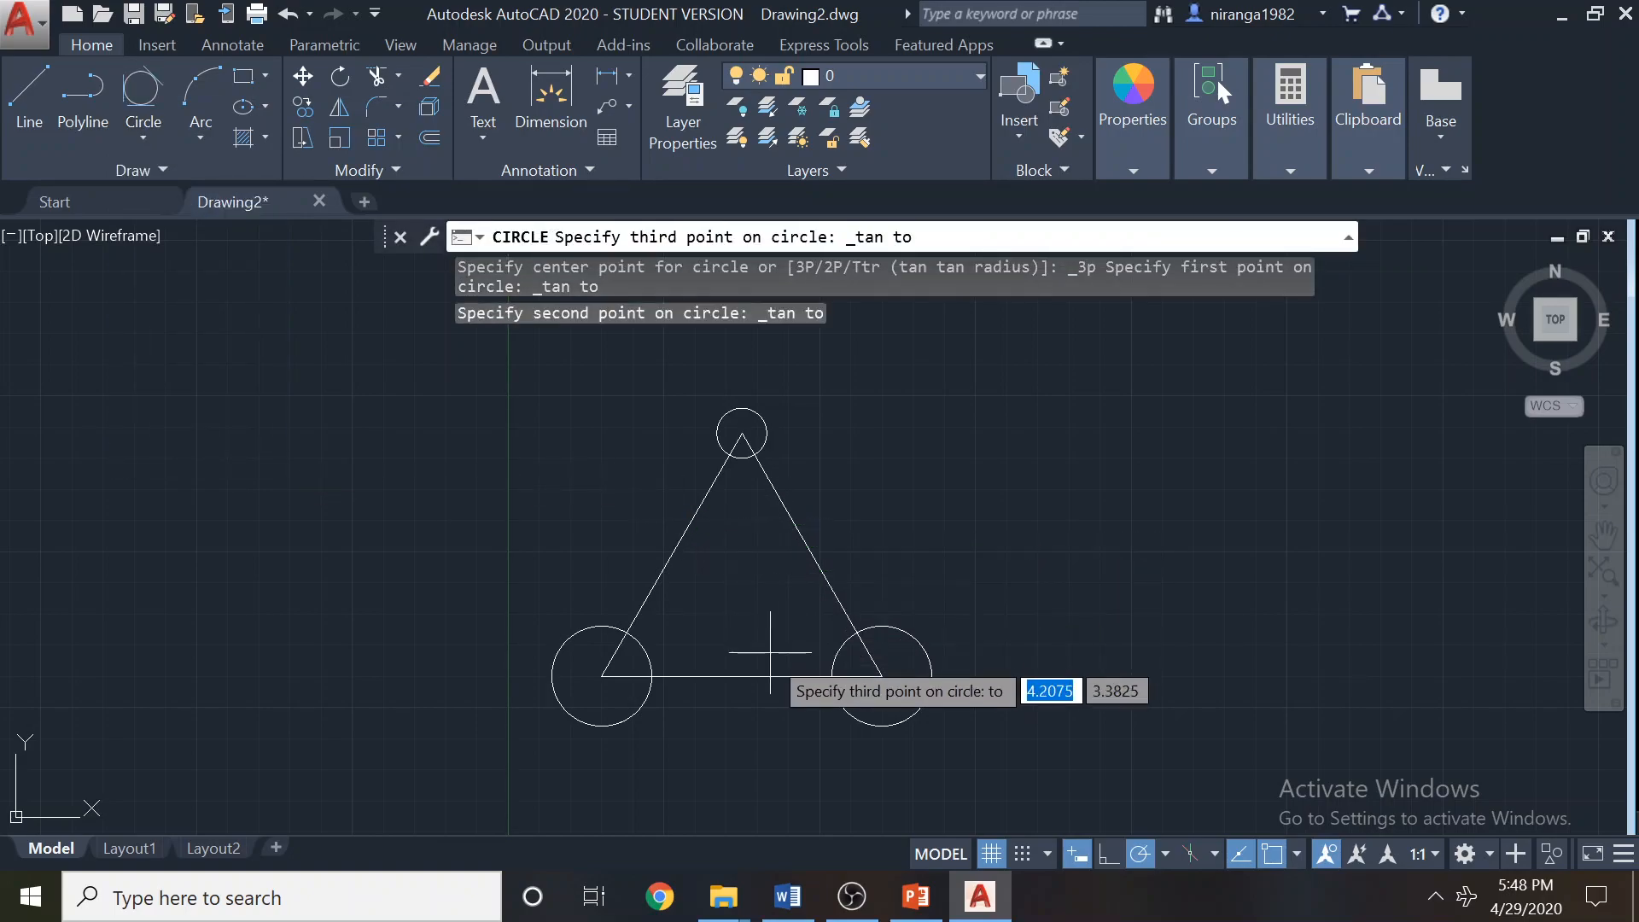
left_click(760, 673)
middle_click_drag(845, 538, 882, 524)
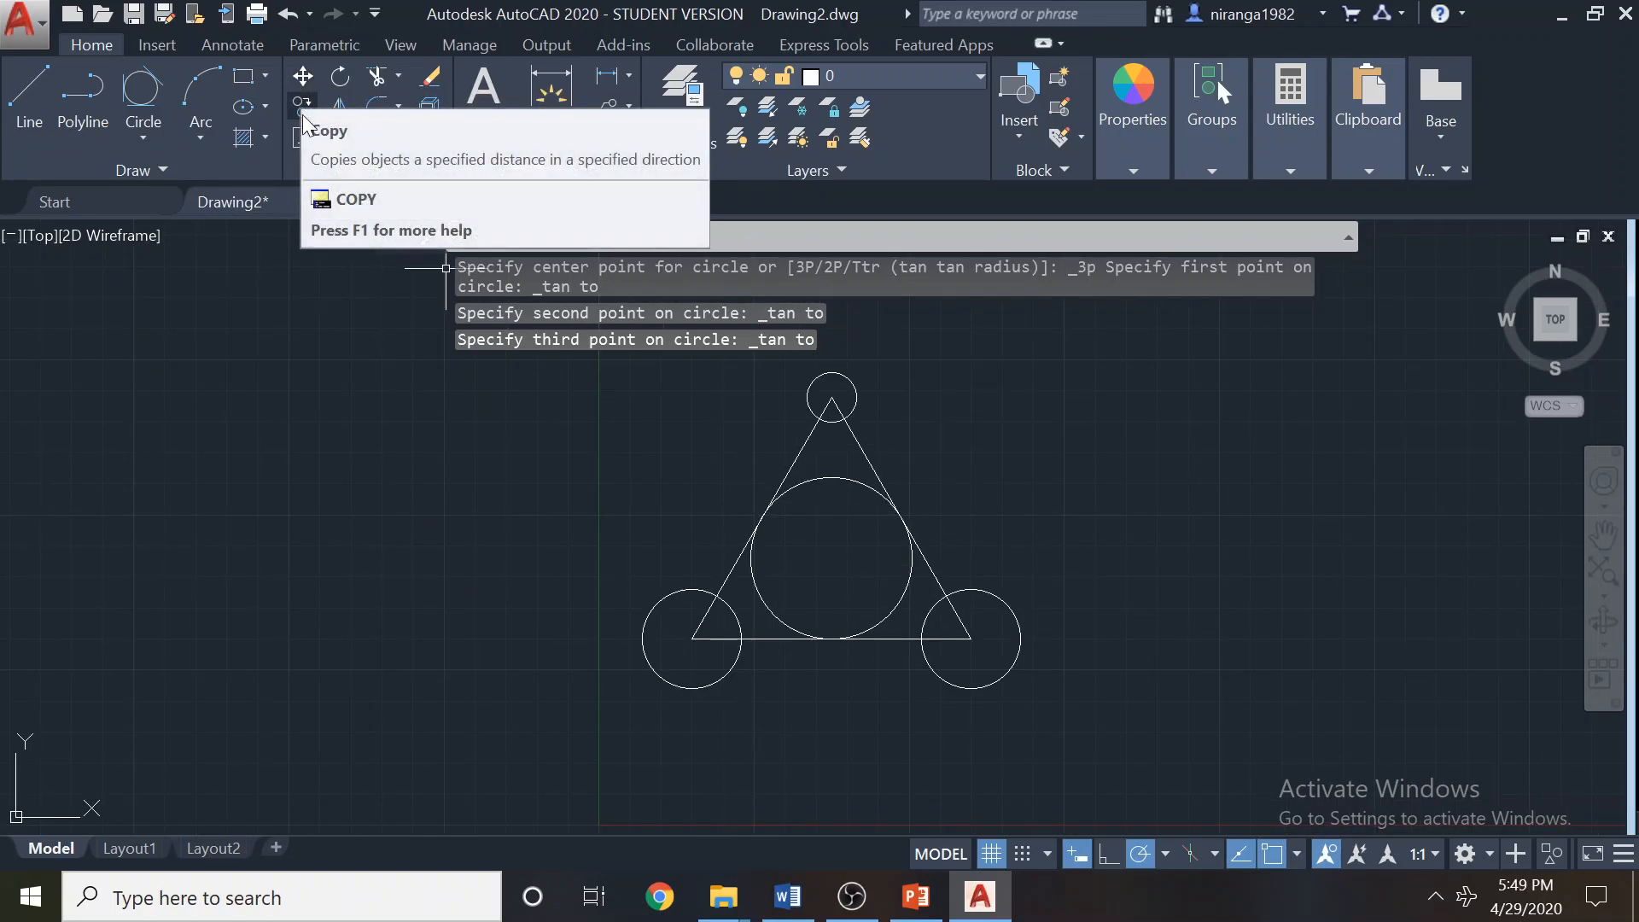
Measure the angle between the triangle's base and its right side.
left_click(1322, 164)
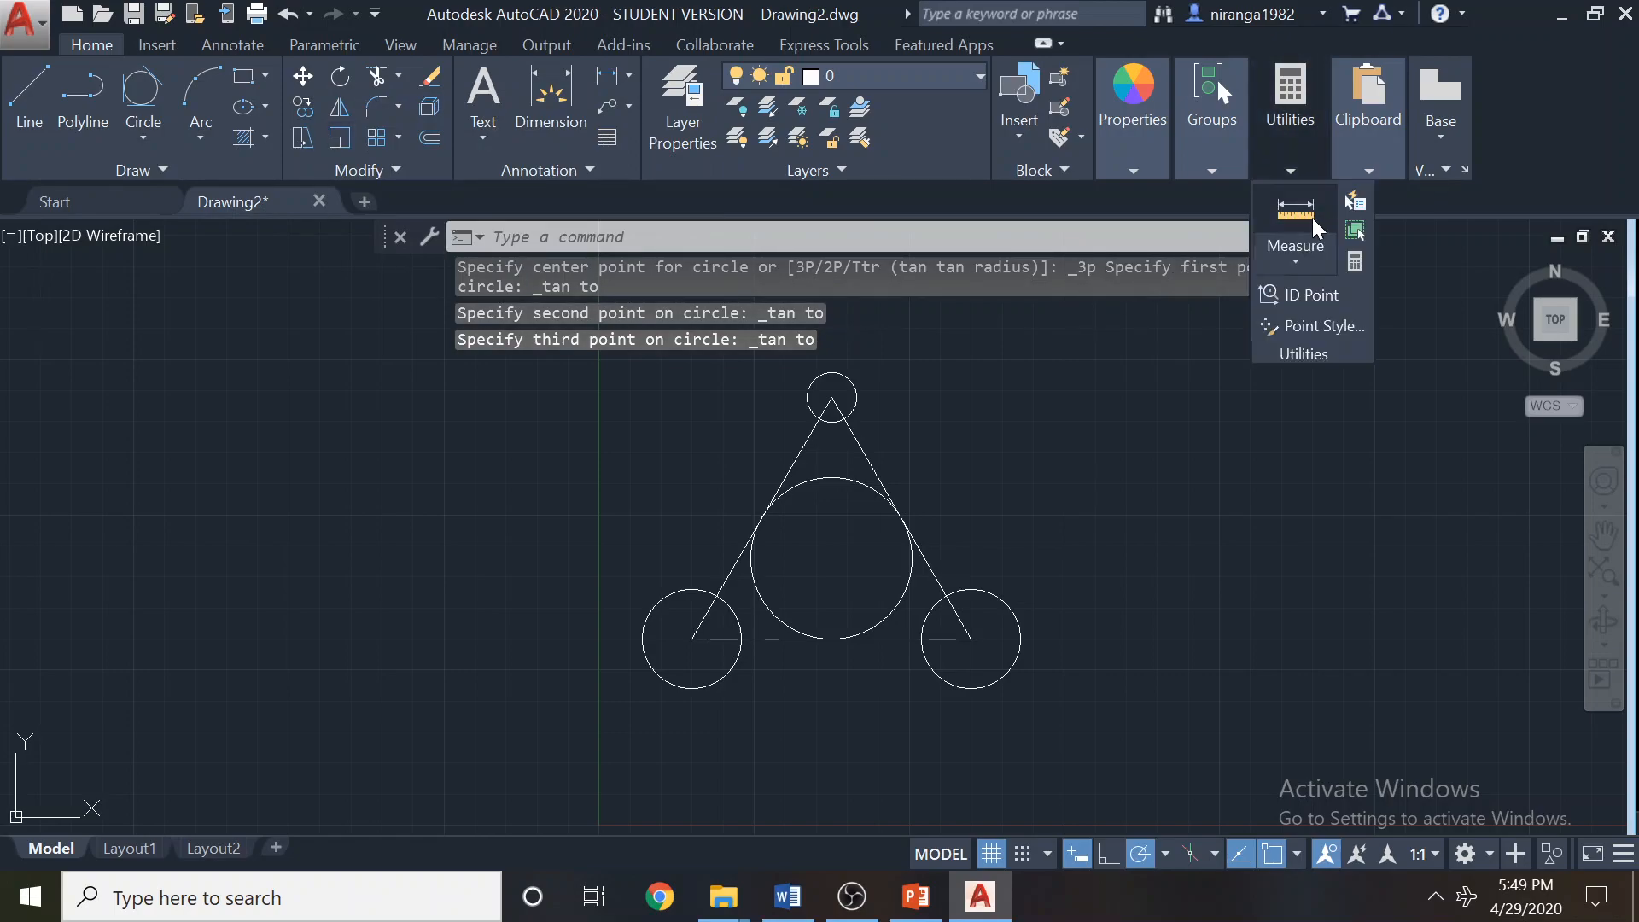
left_click(1295, 251)
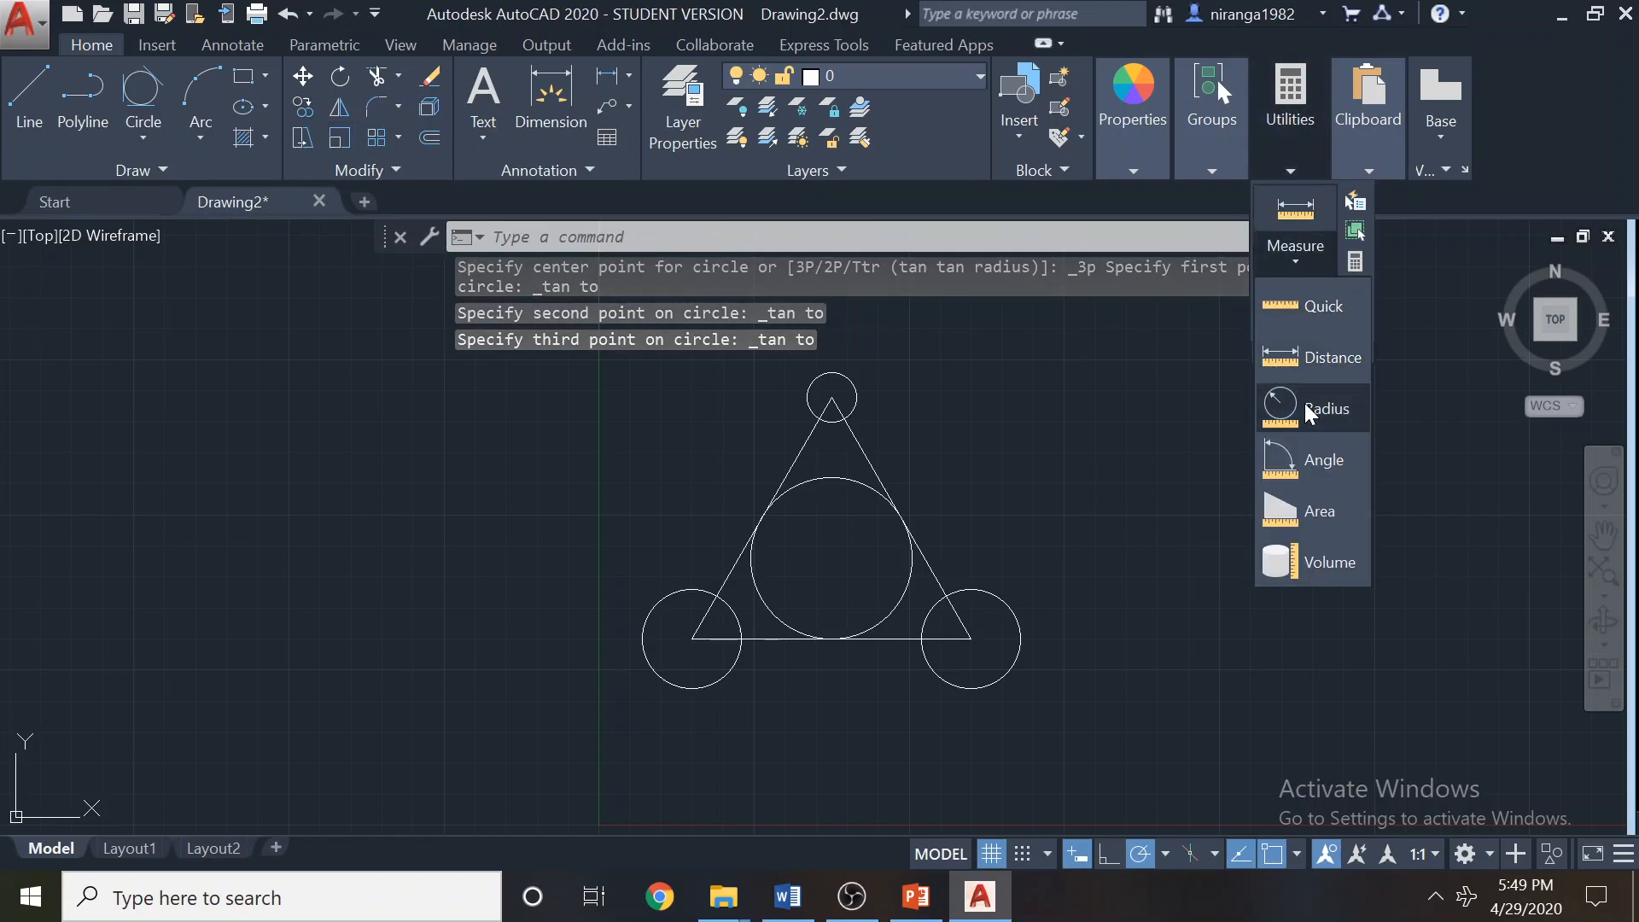
left_click(1316, 470)
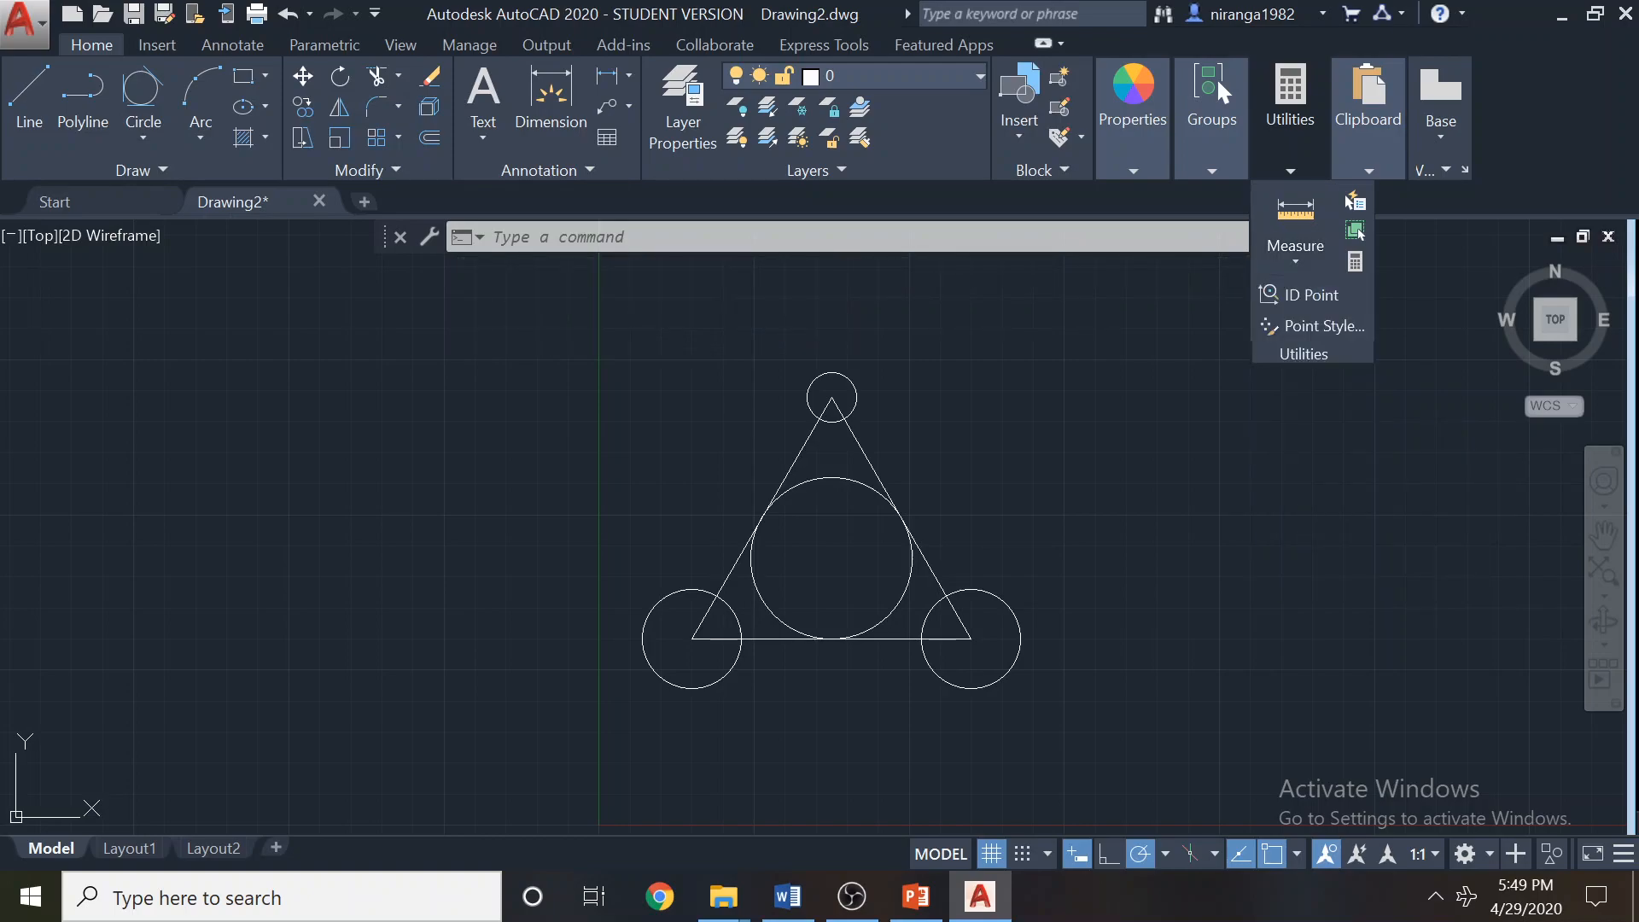
left_click(905, 638)
left_click(939, 581)
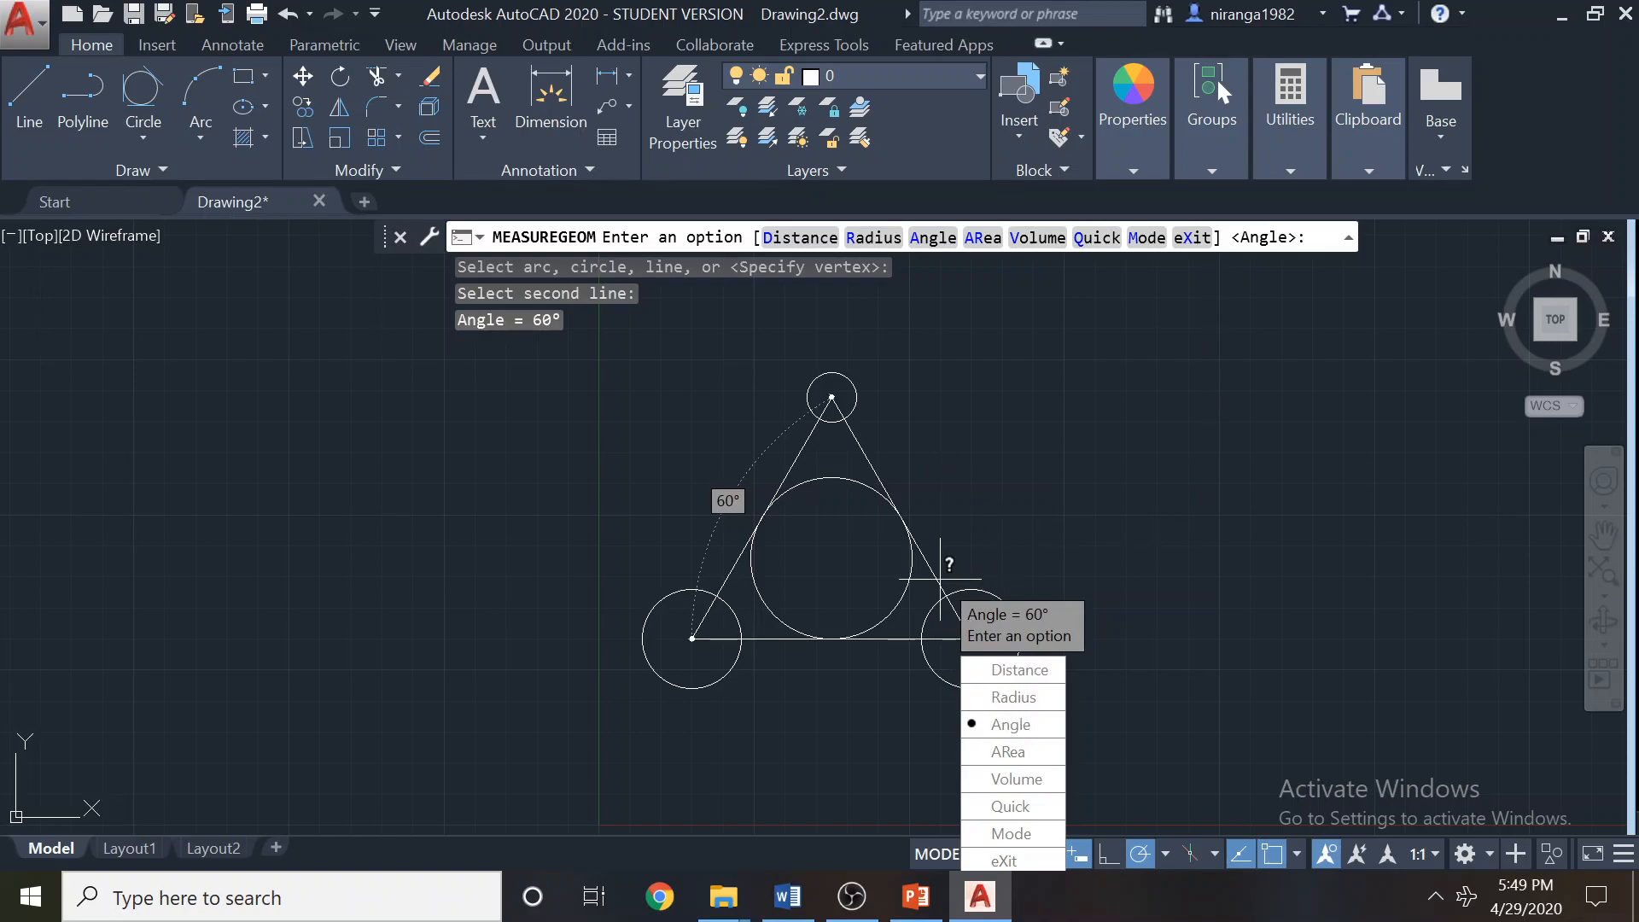
left_click(1253, 154)
left_click(1296, 261)
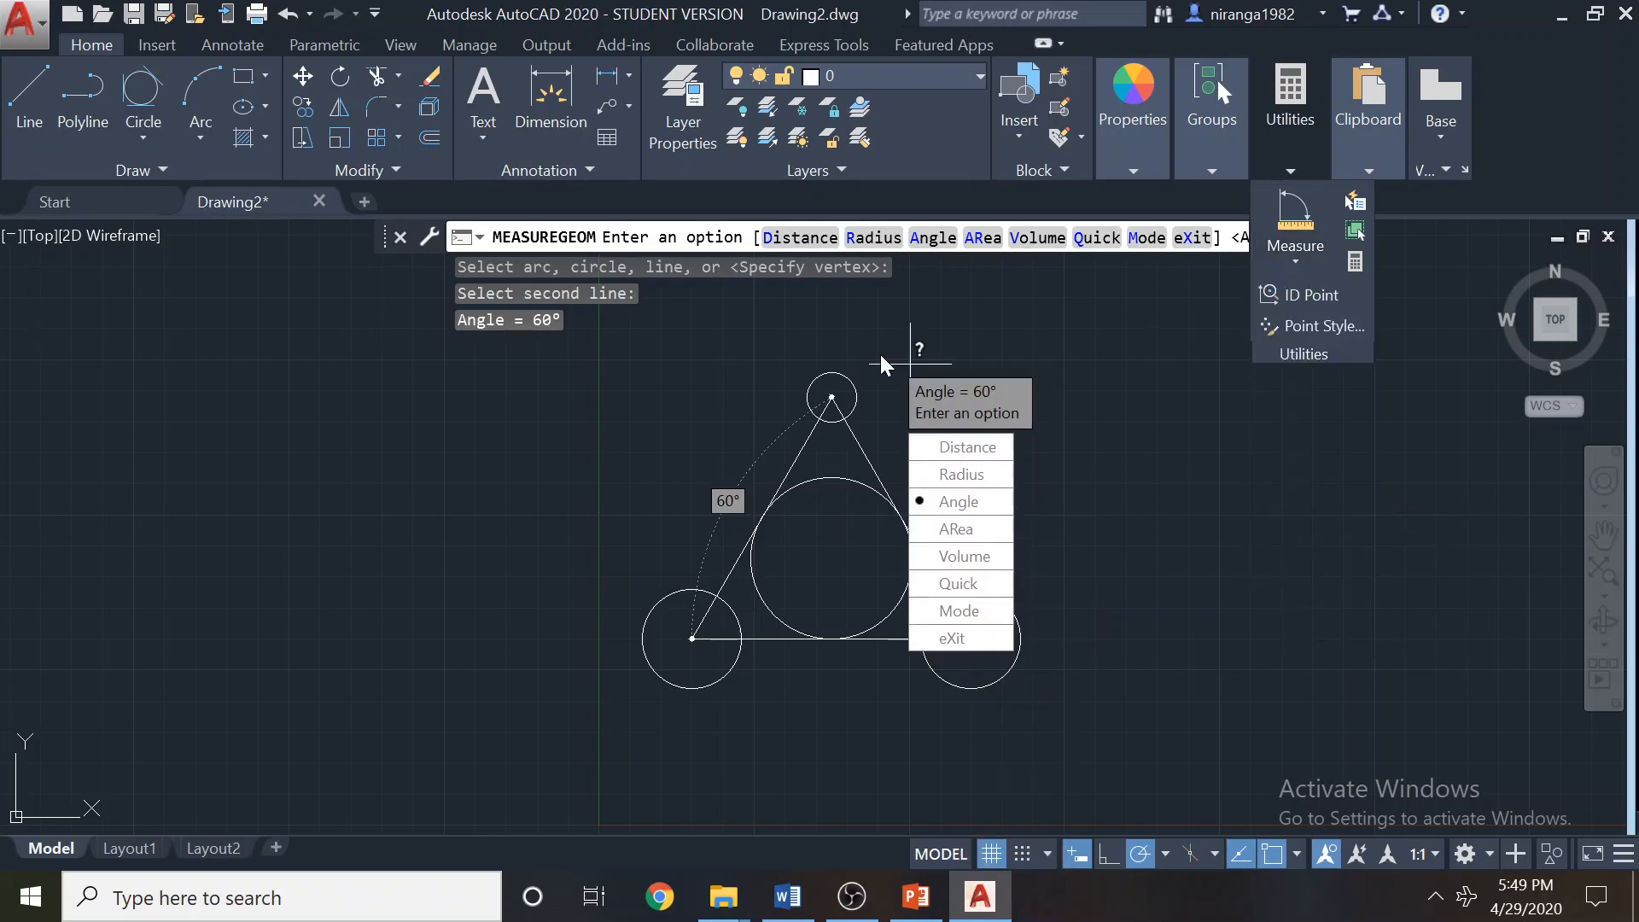
key("Escape")
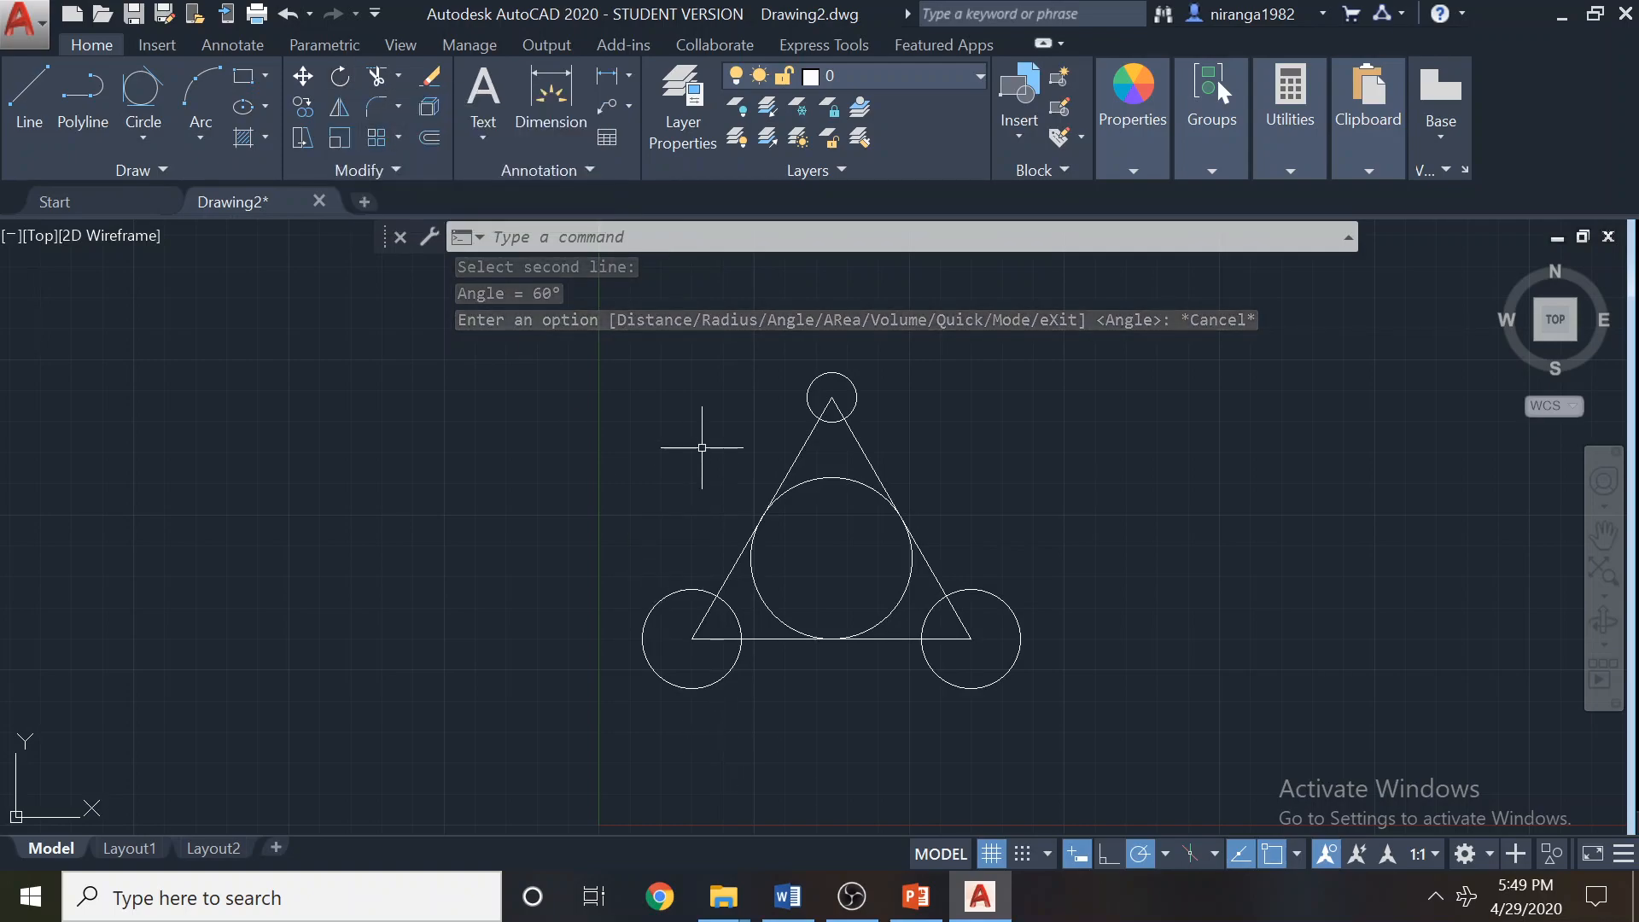
Rotate the triangle and its circles by 45 degrees about the triangle's lower-left vertex and undo the rotation.
mouse_move(629, 439)
middle_mouse_down()
mouse_move(512, 502)
mouse_move(413, 479)
middle_mouse_up()
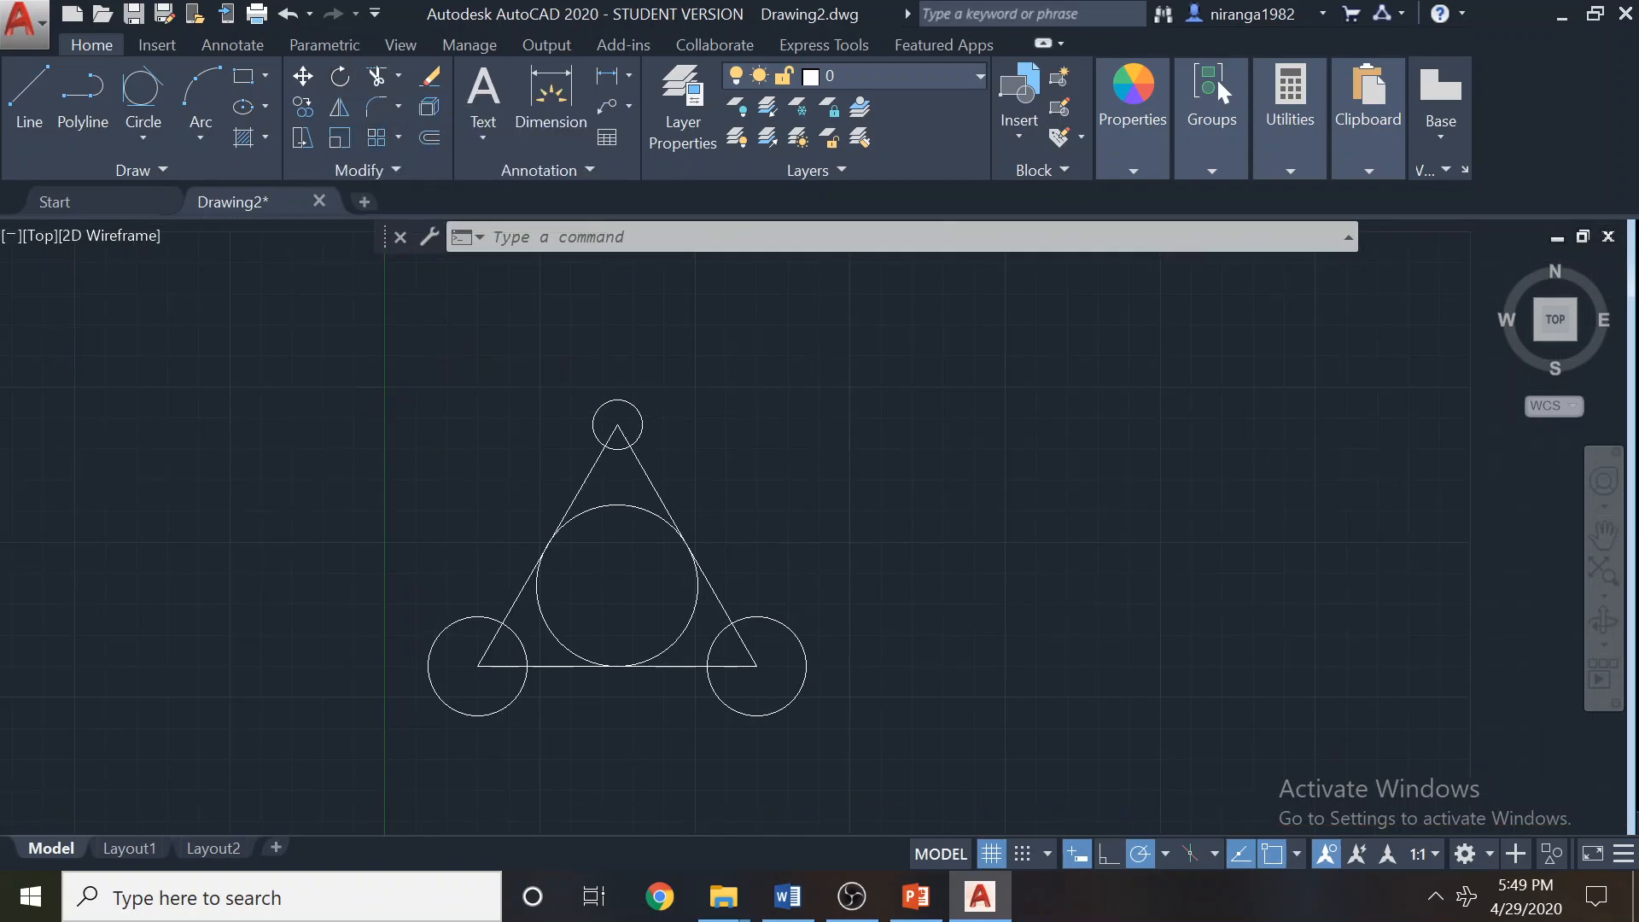
left_click(340, 78)
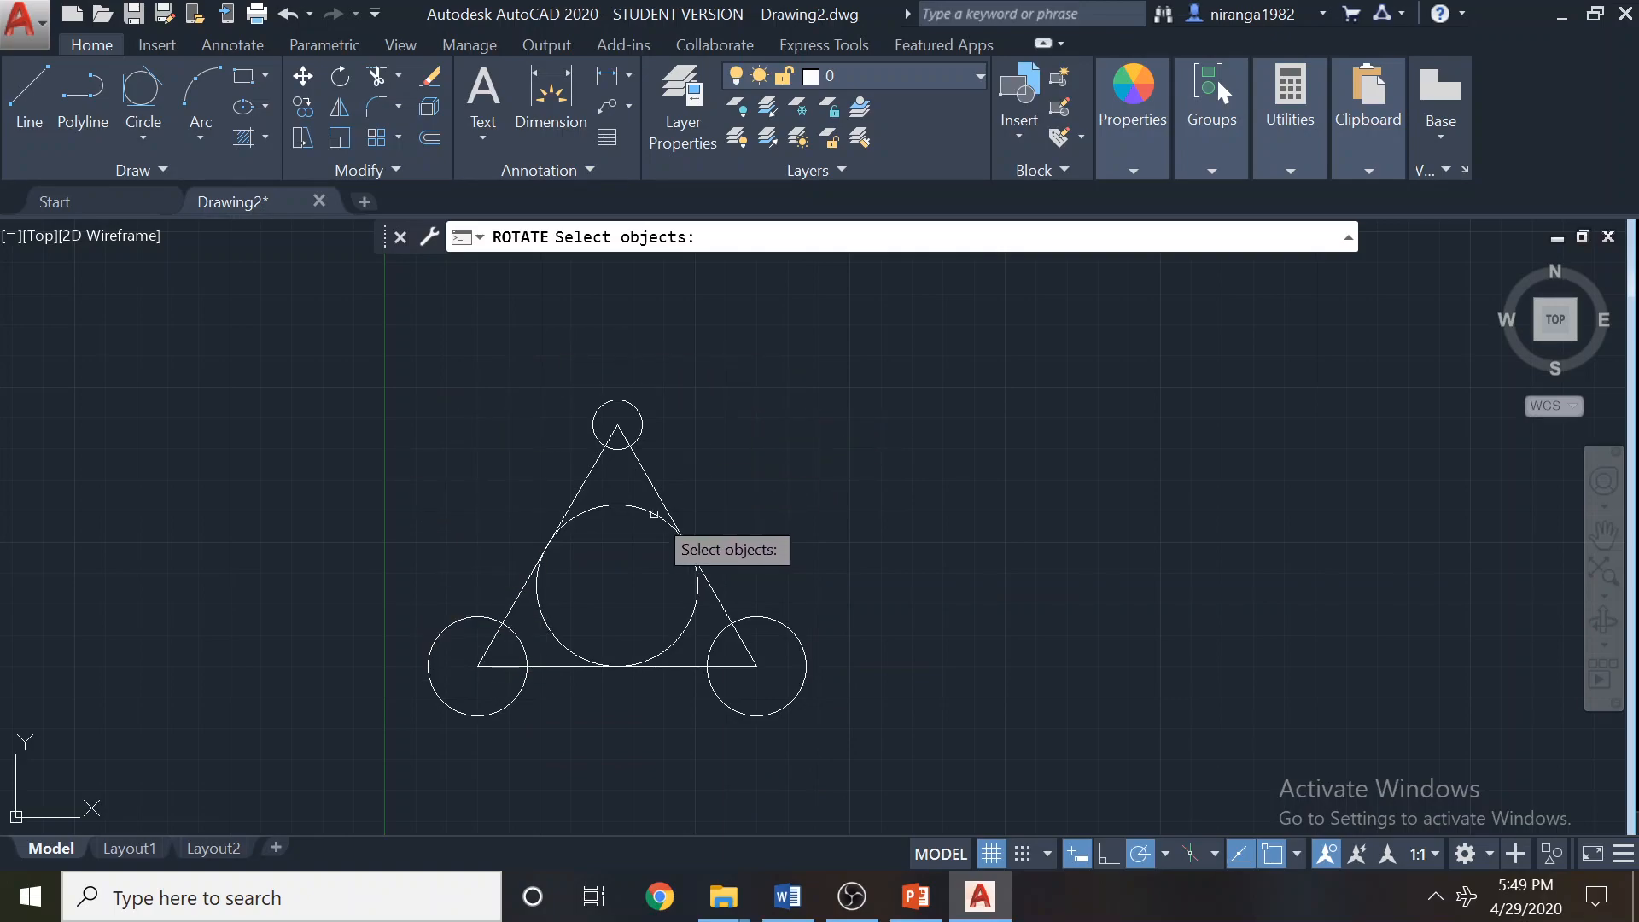
left_click(379, 362)
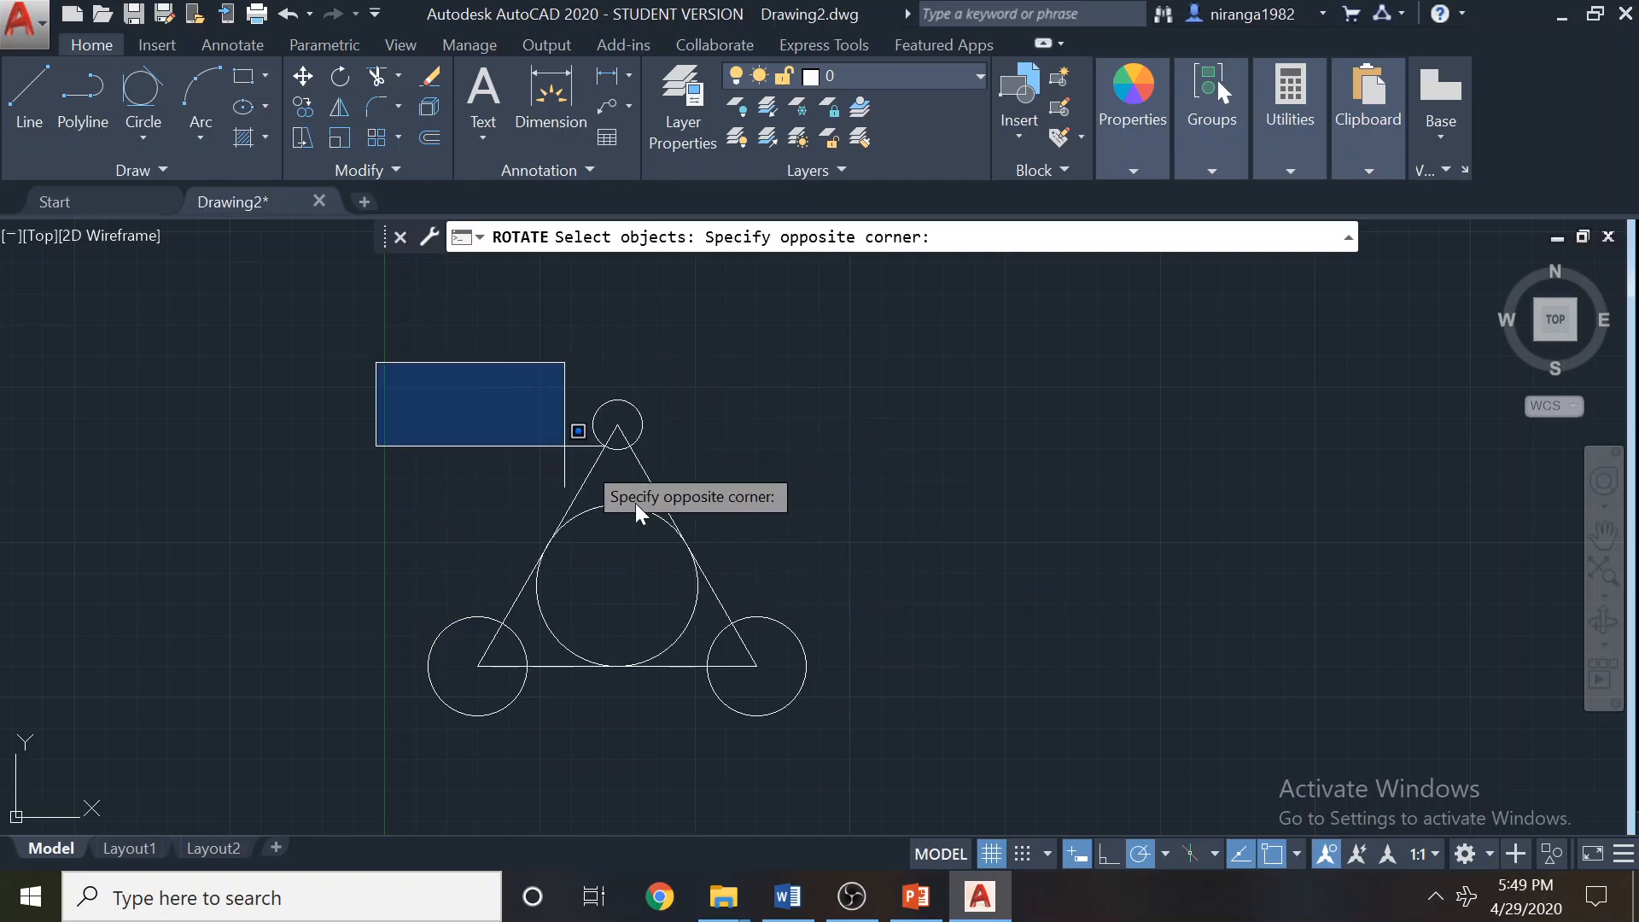
left_click(890, 771)
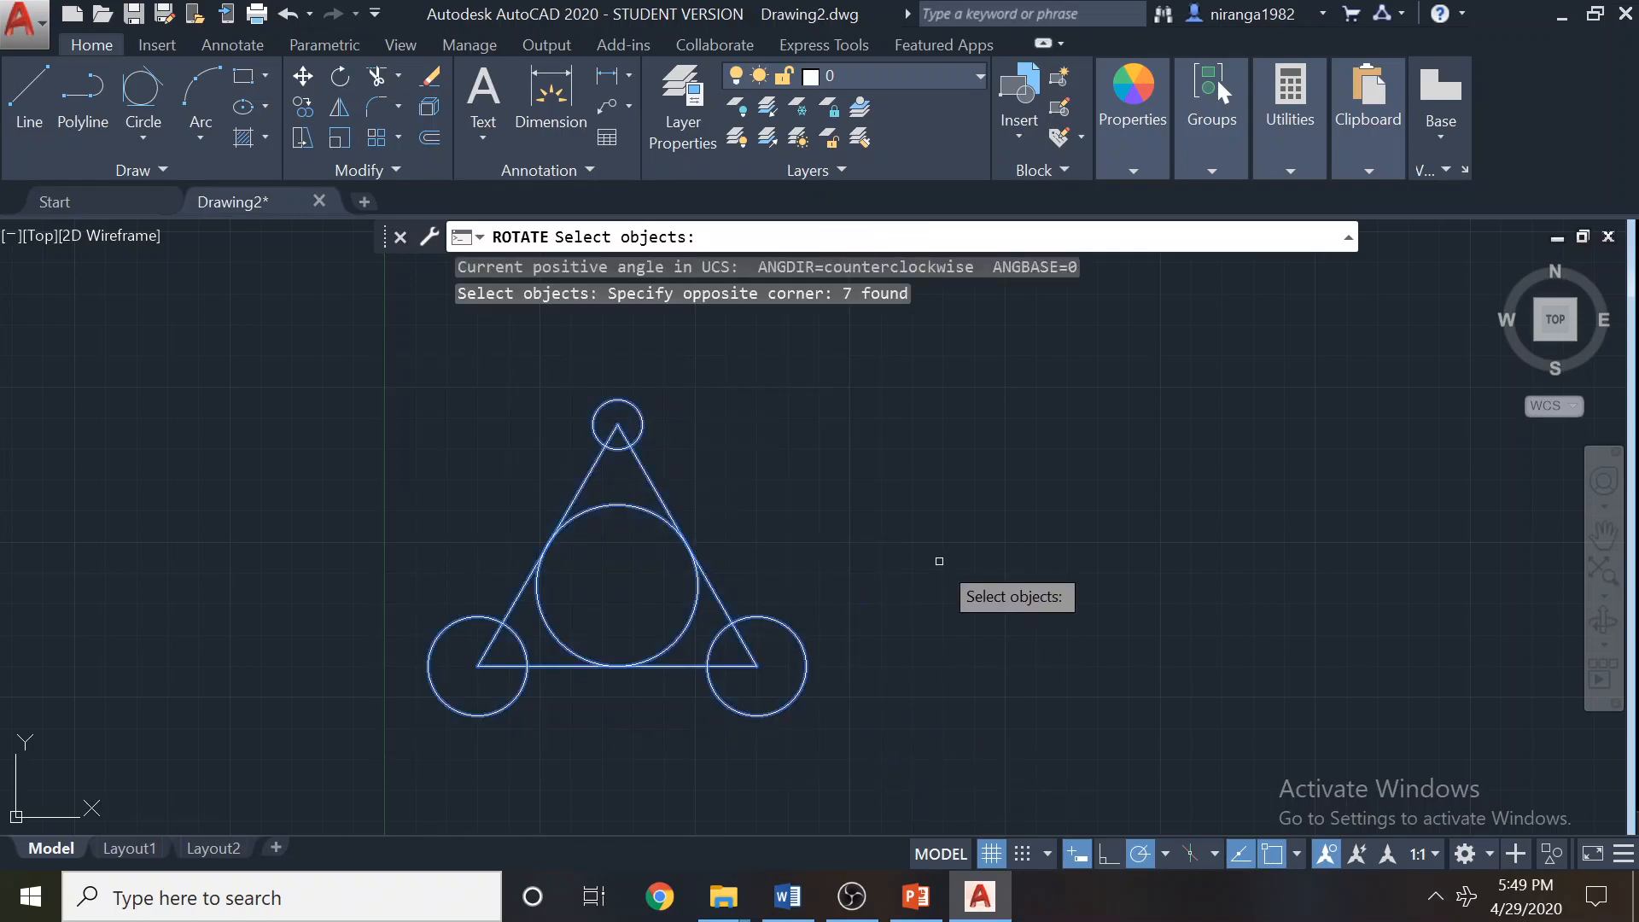
key("Return")
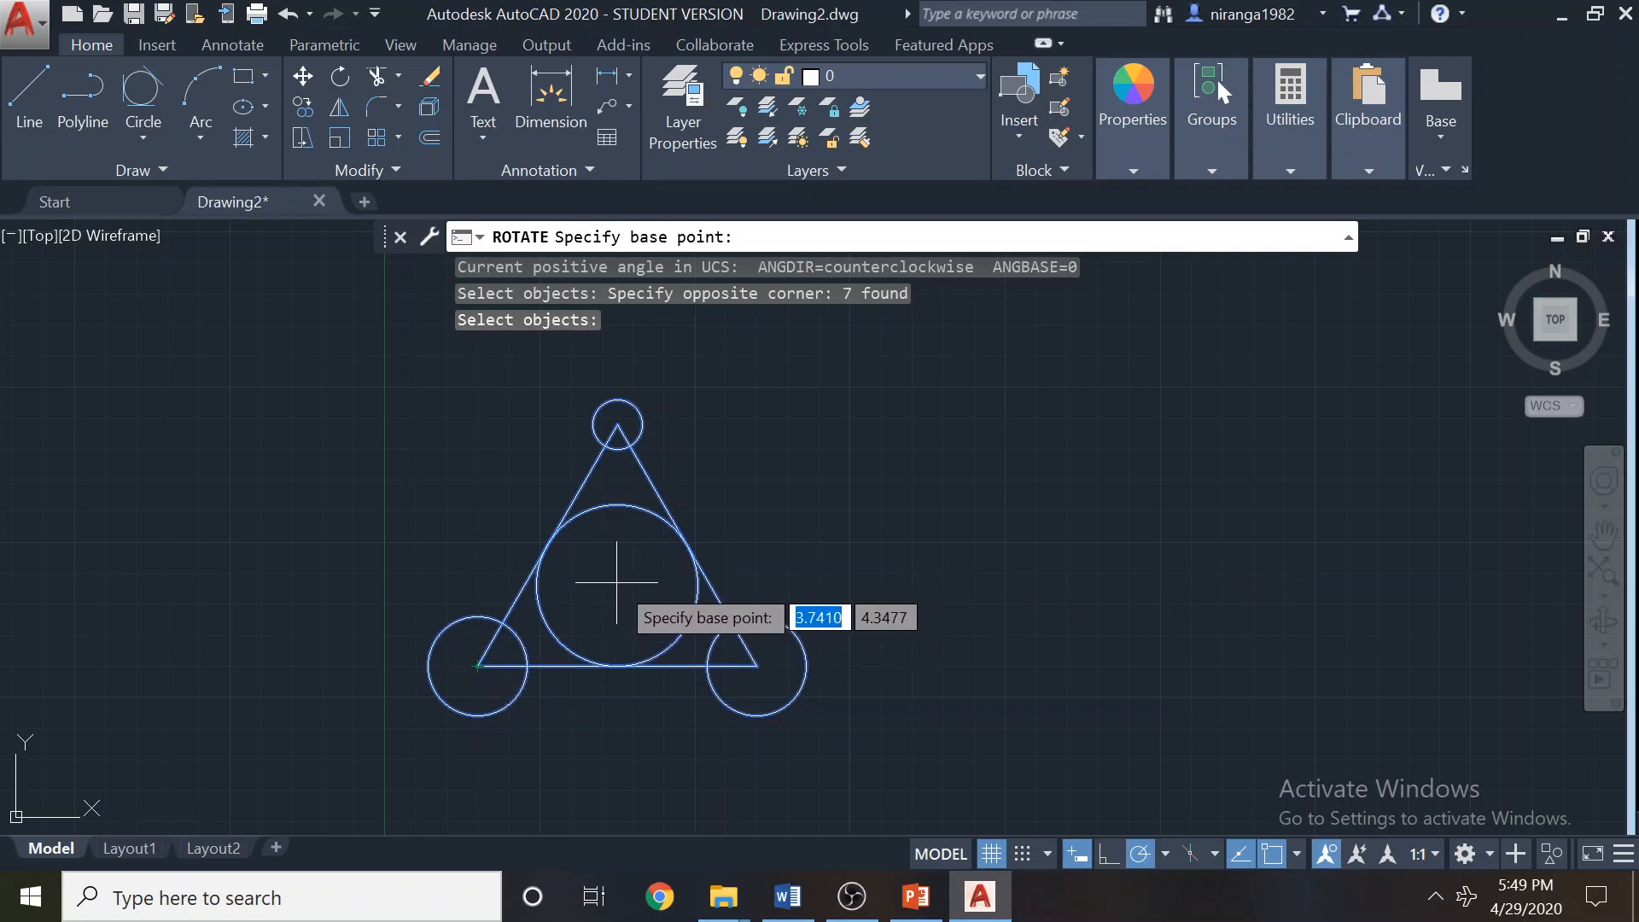
left_click(480, 665)
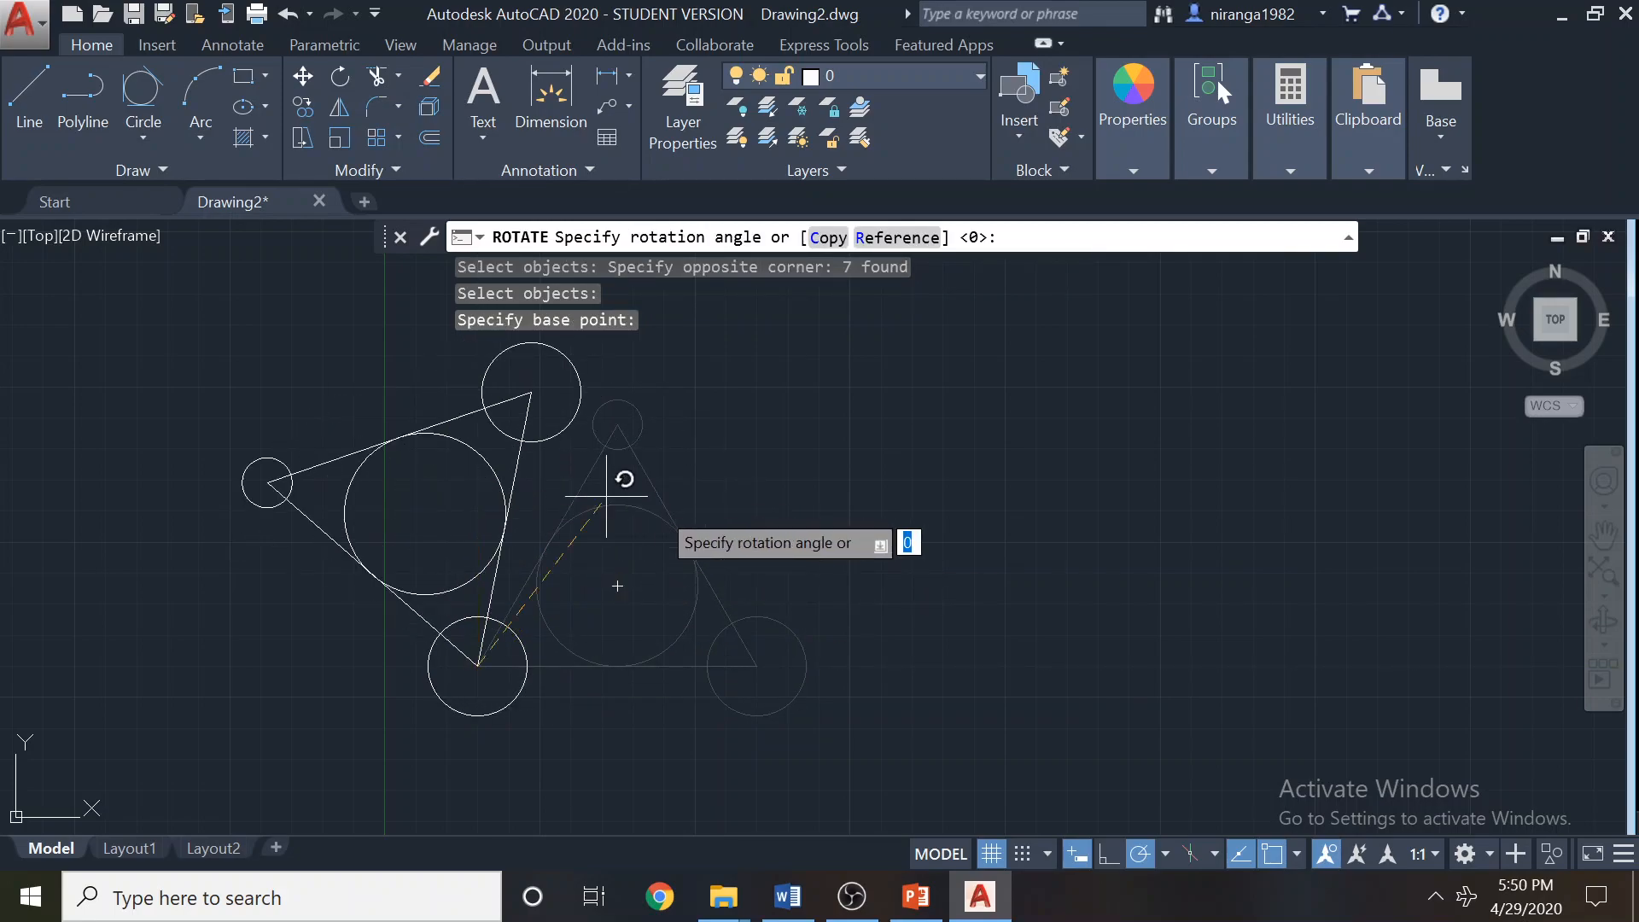
type("45")
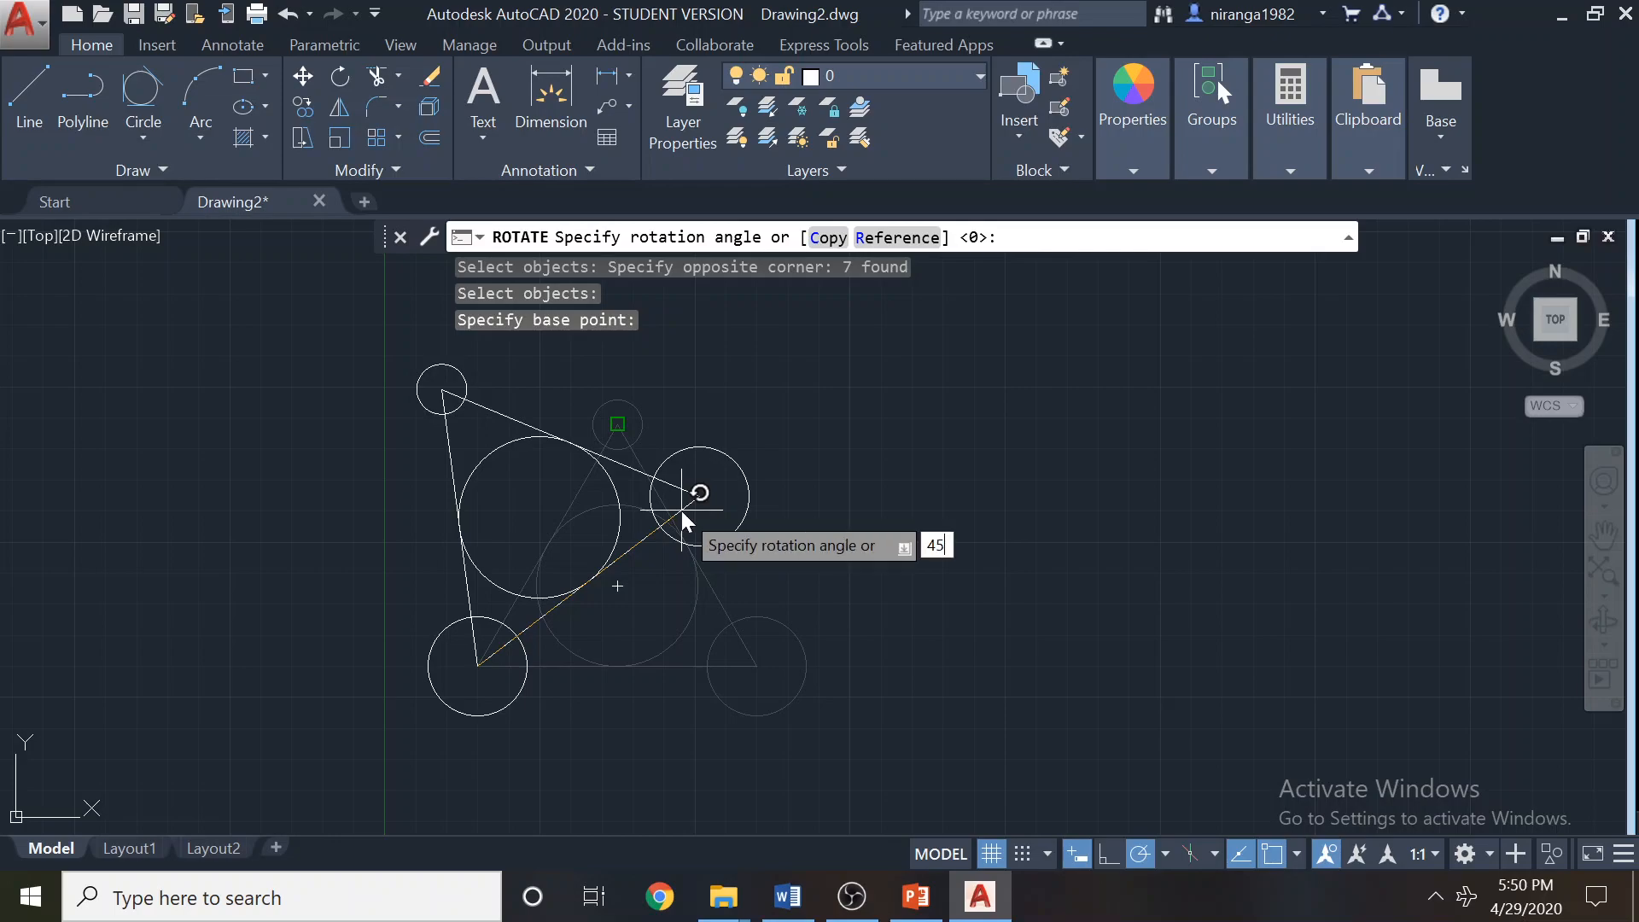
key("Return")
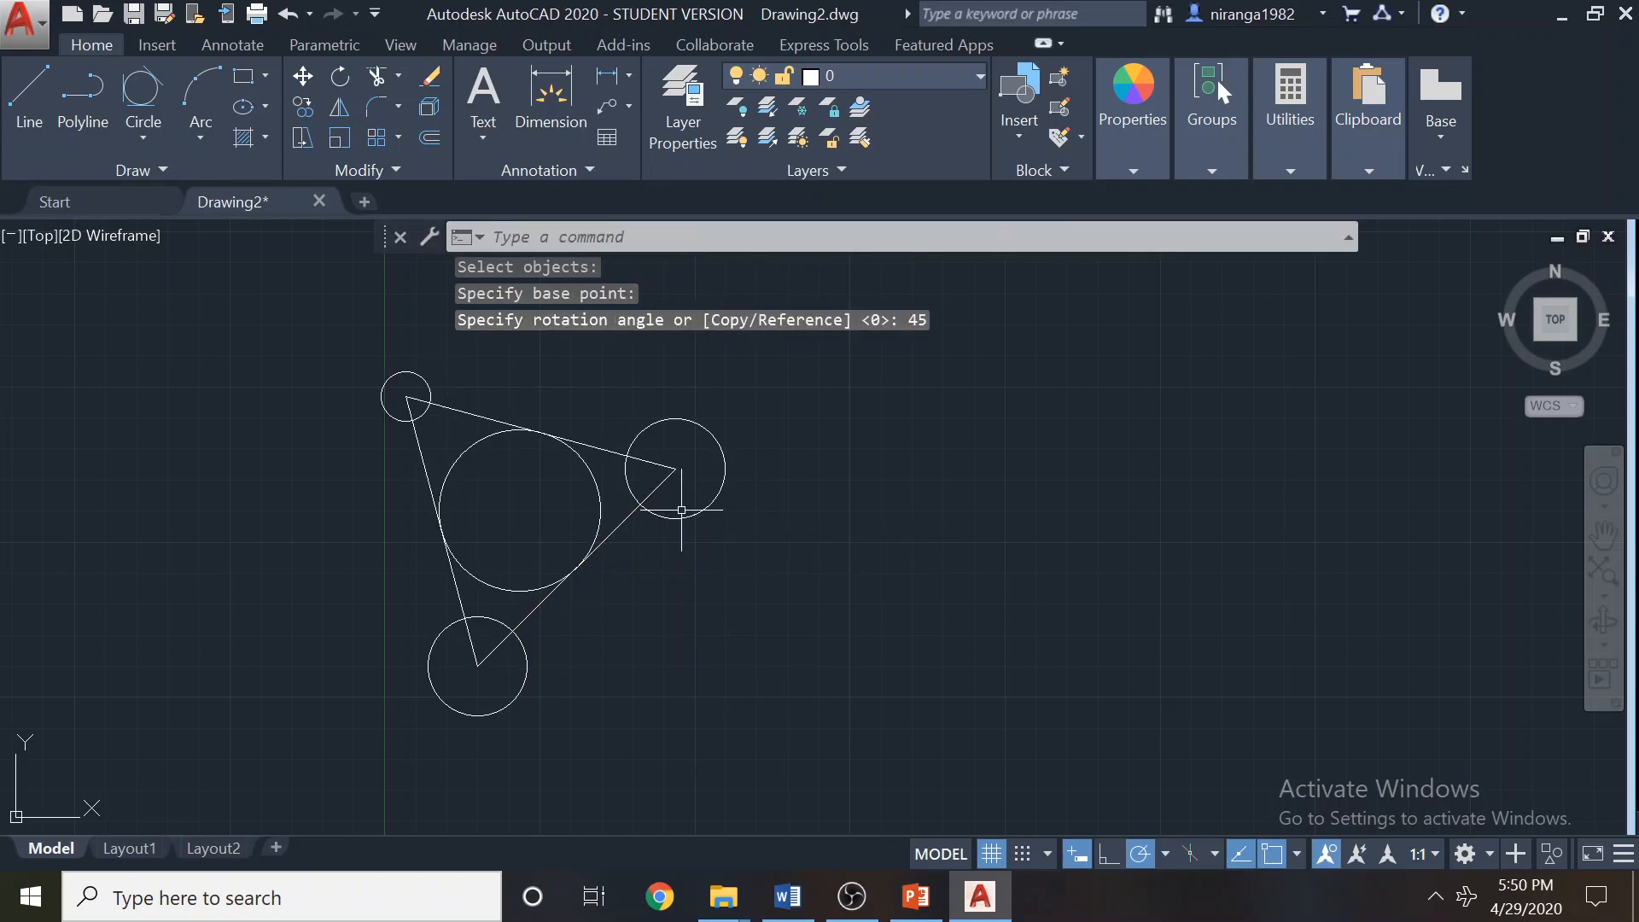
key("ctrl+z")
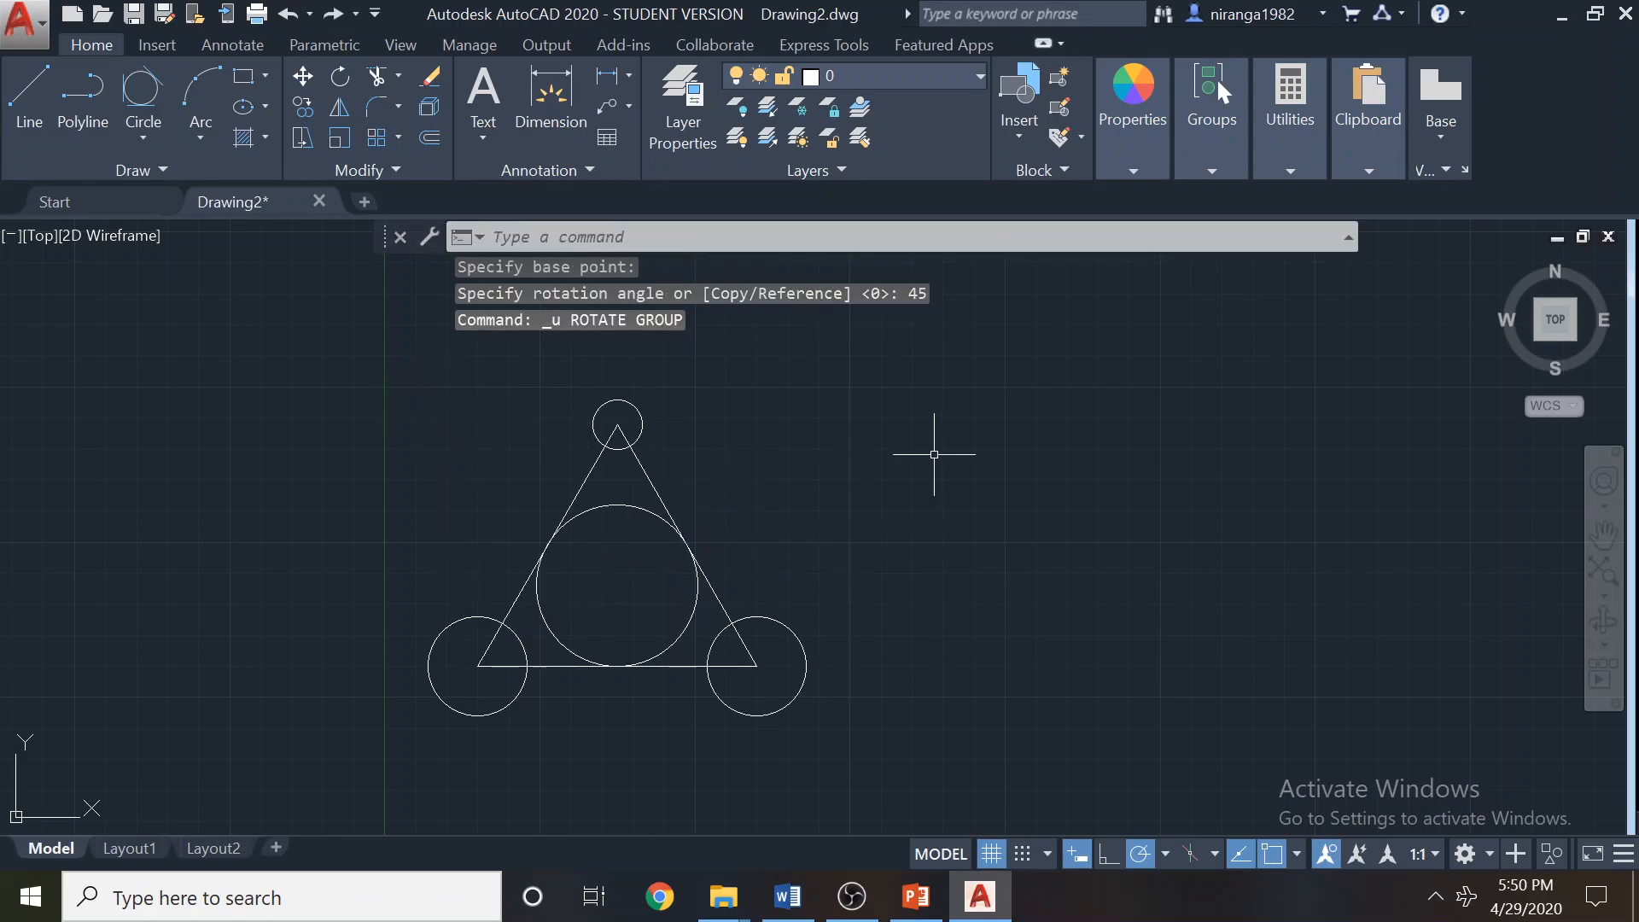
Rotate the whole figure by -45 degrees about the triangle's lower-left vertex and undo the rotation.
right_click(905, 425)
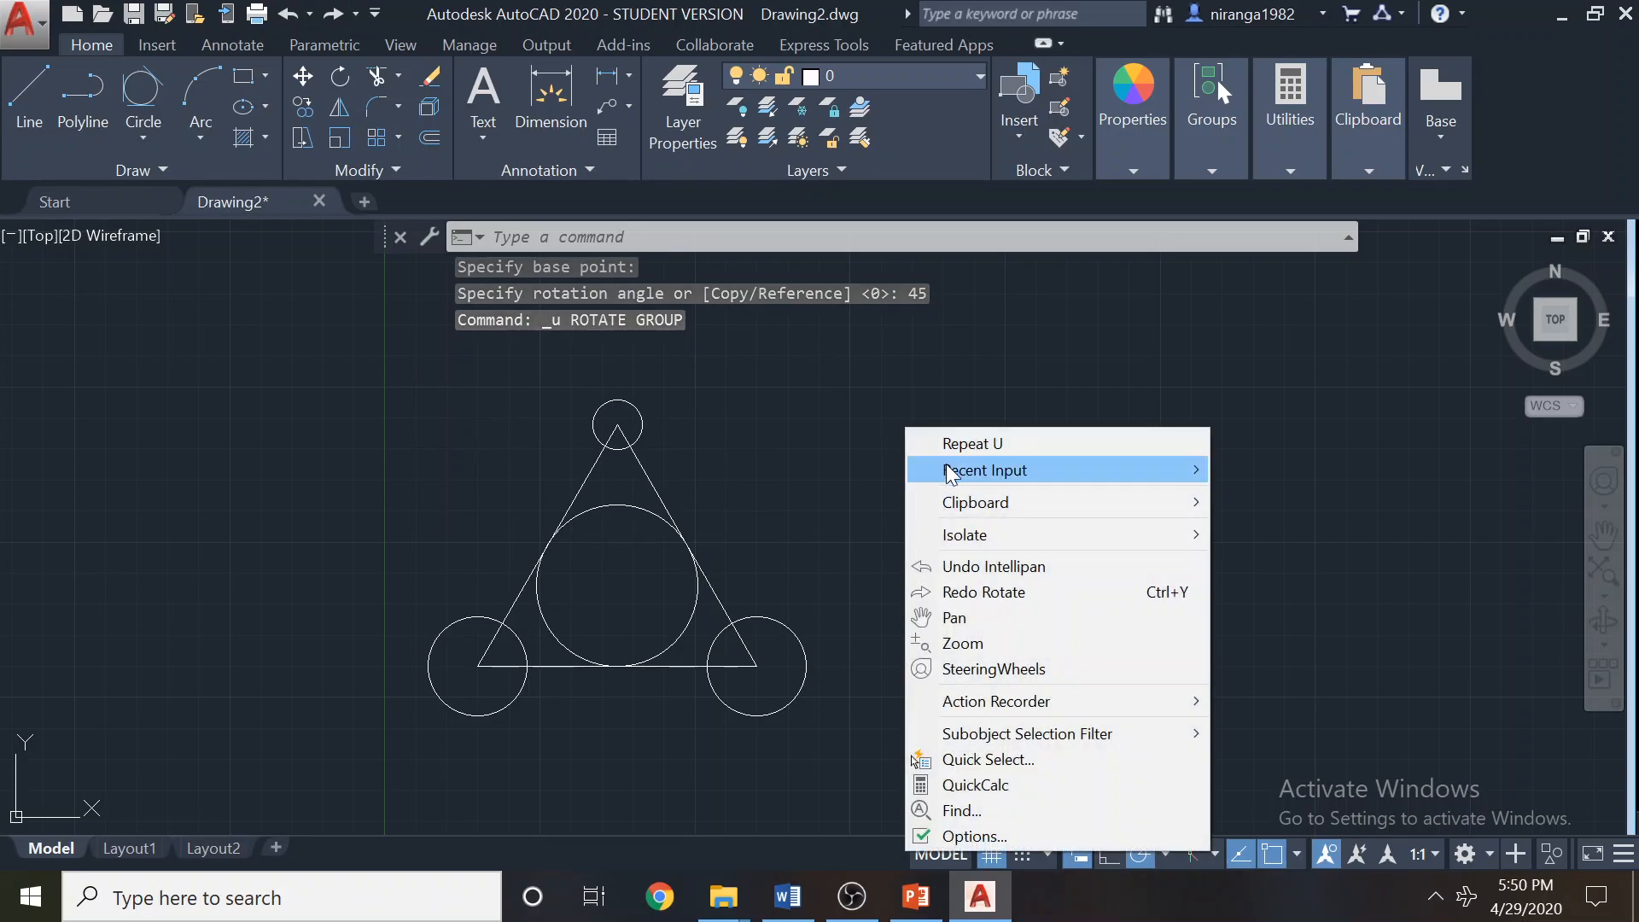
mouse_move(950, 474)
left_click(1269, 496)
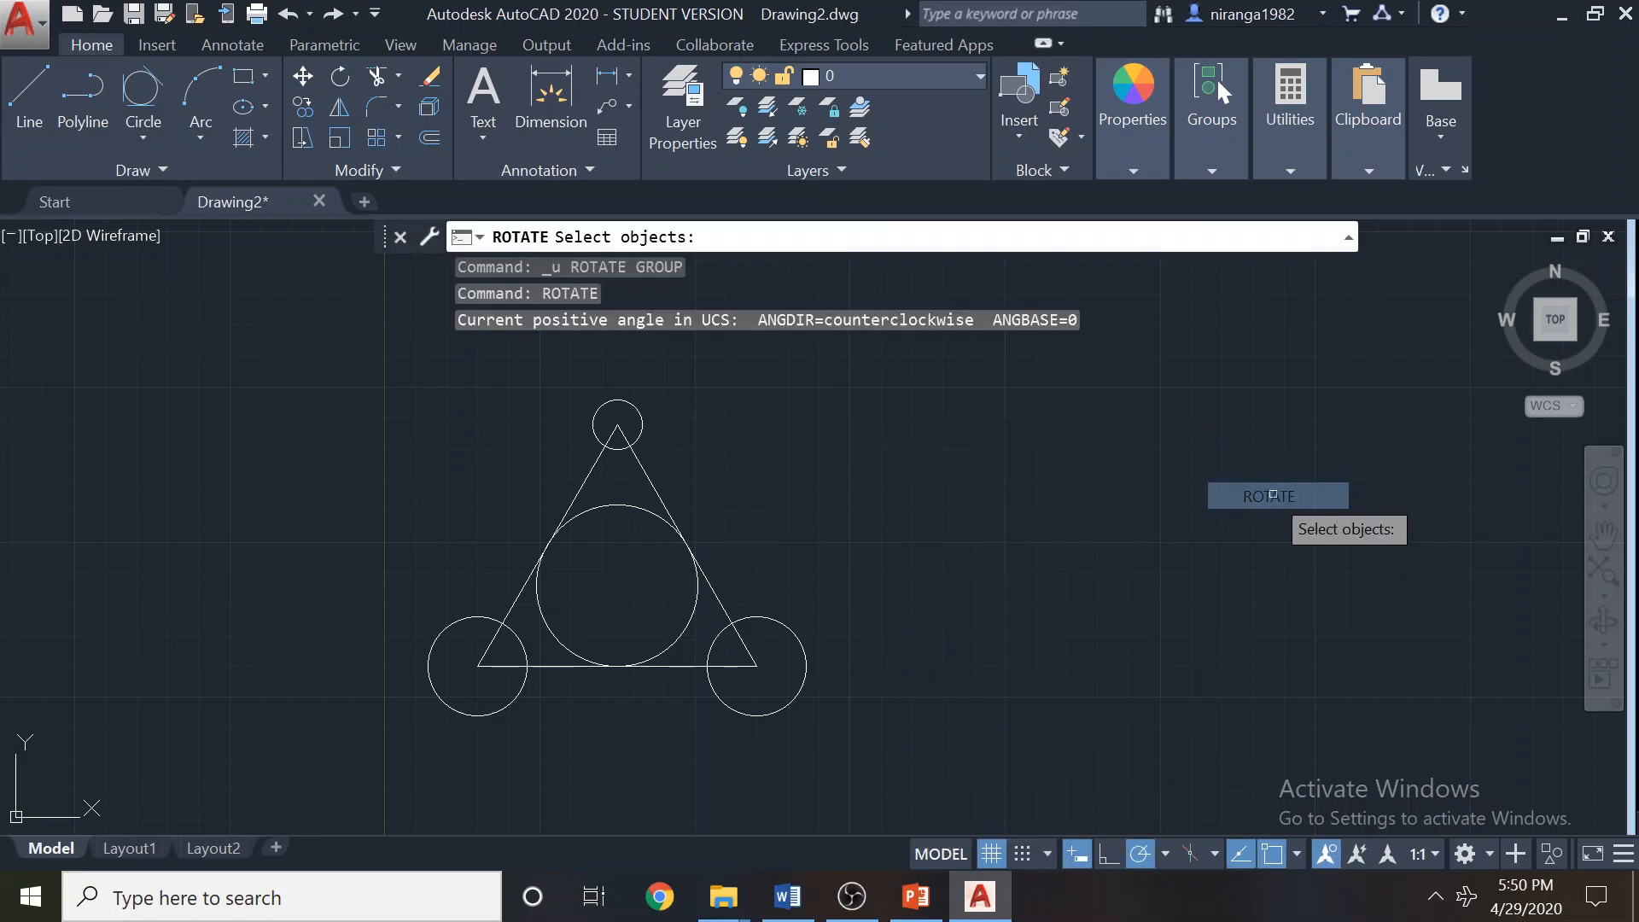
left_click(316, 360)
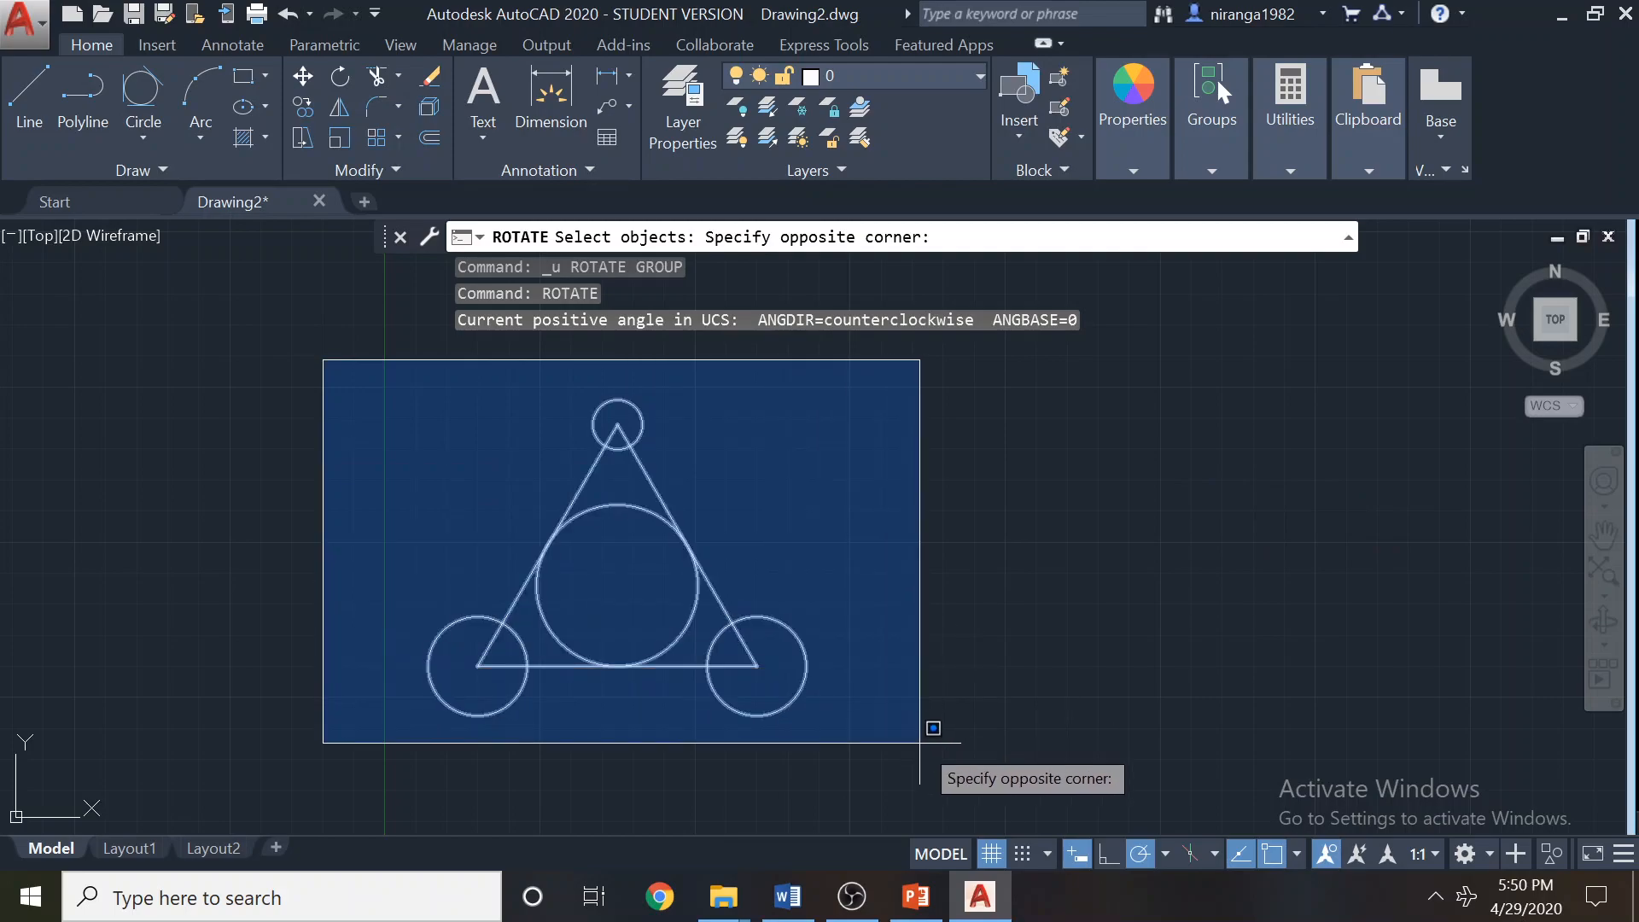
left_click(960, 781)
key("Return")
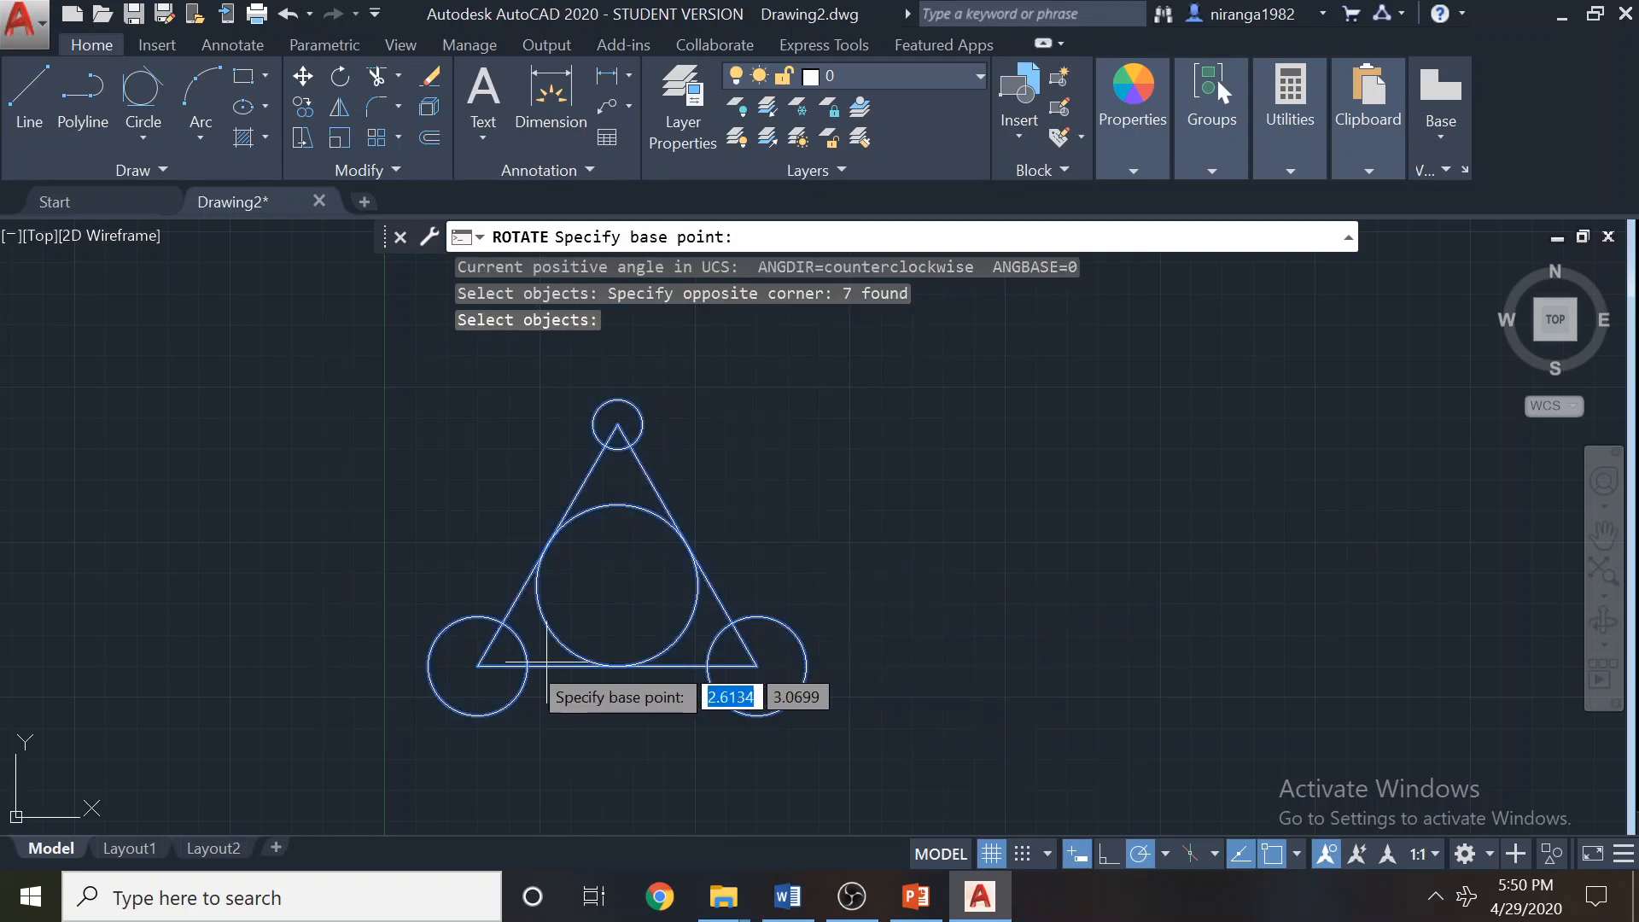
left_click(477, 665)
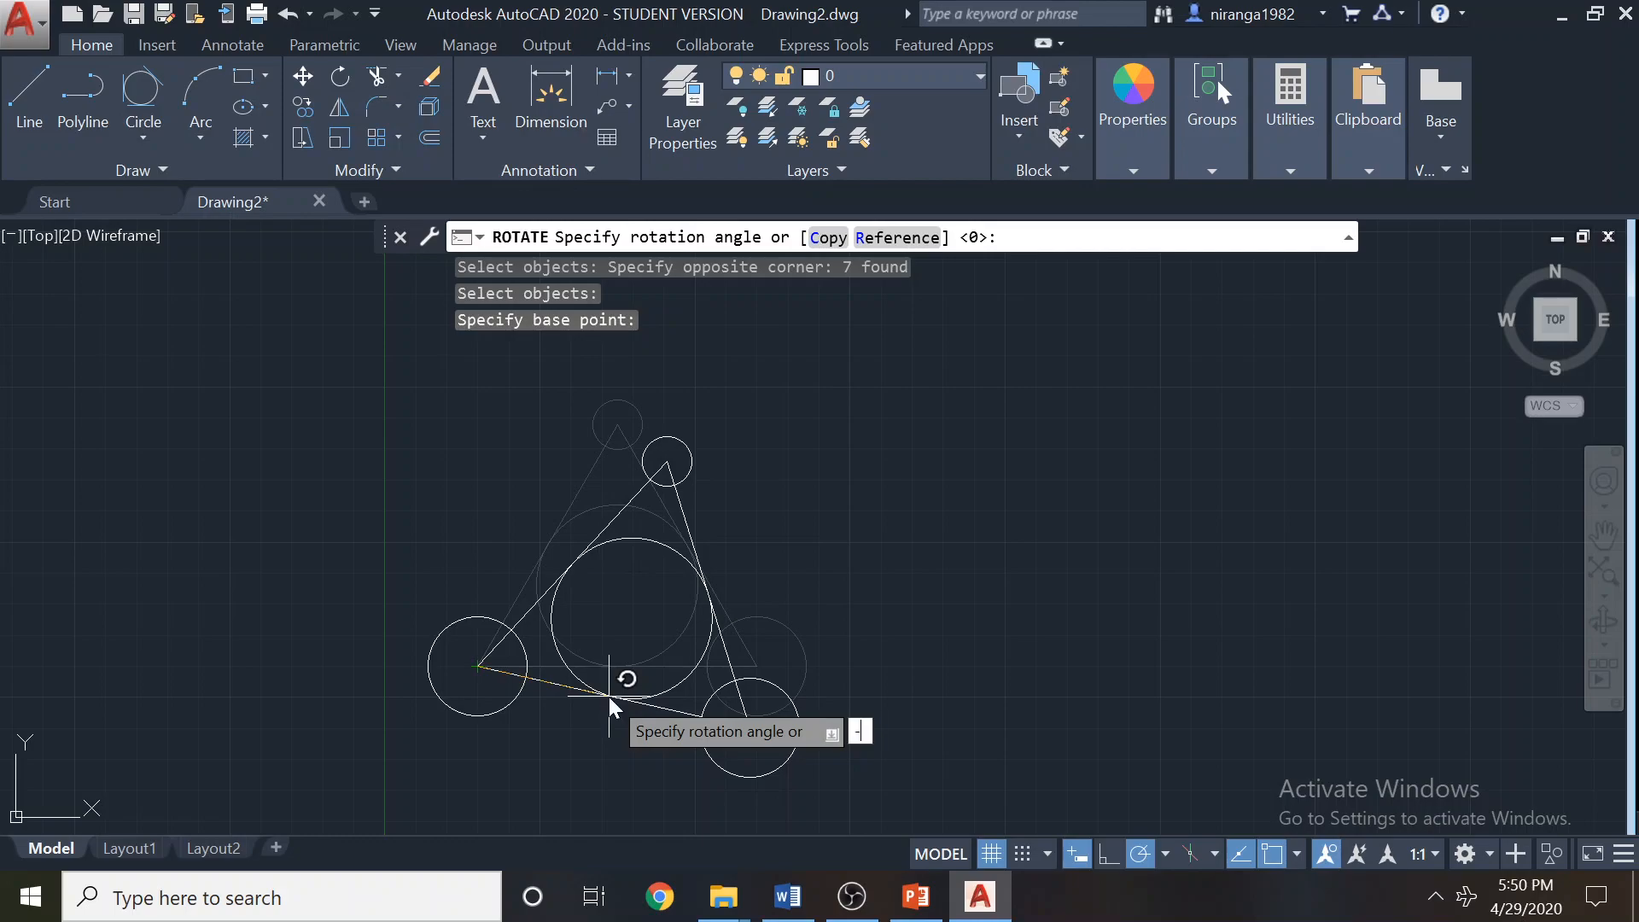
key("Return")
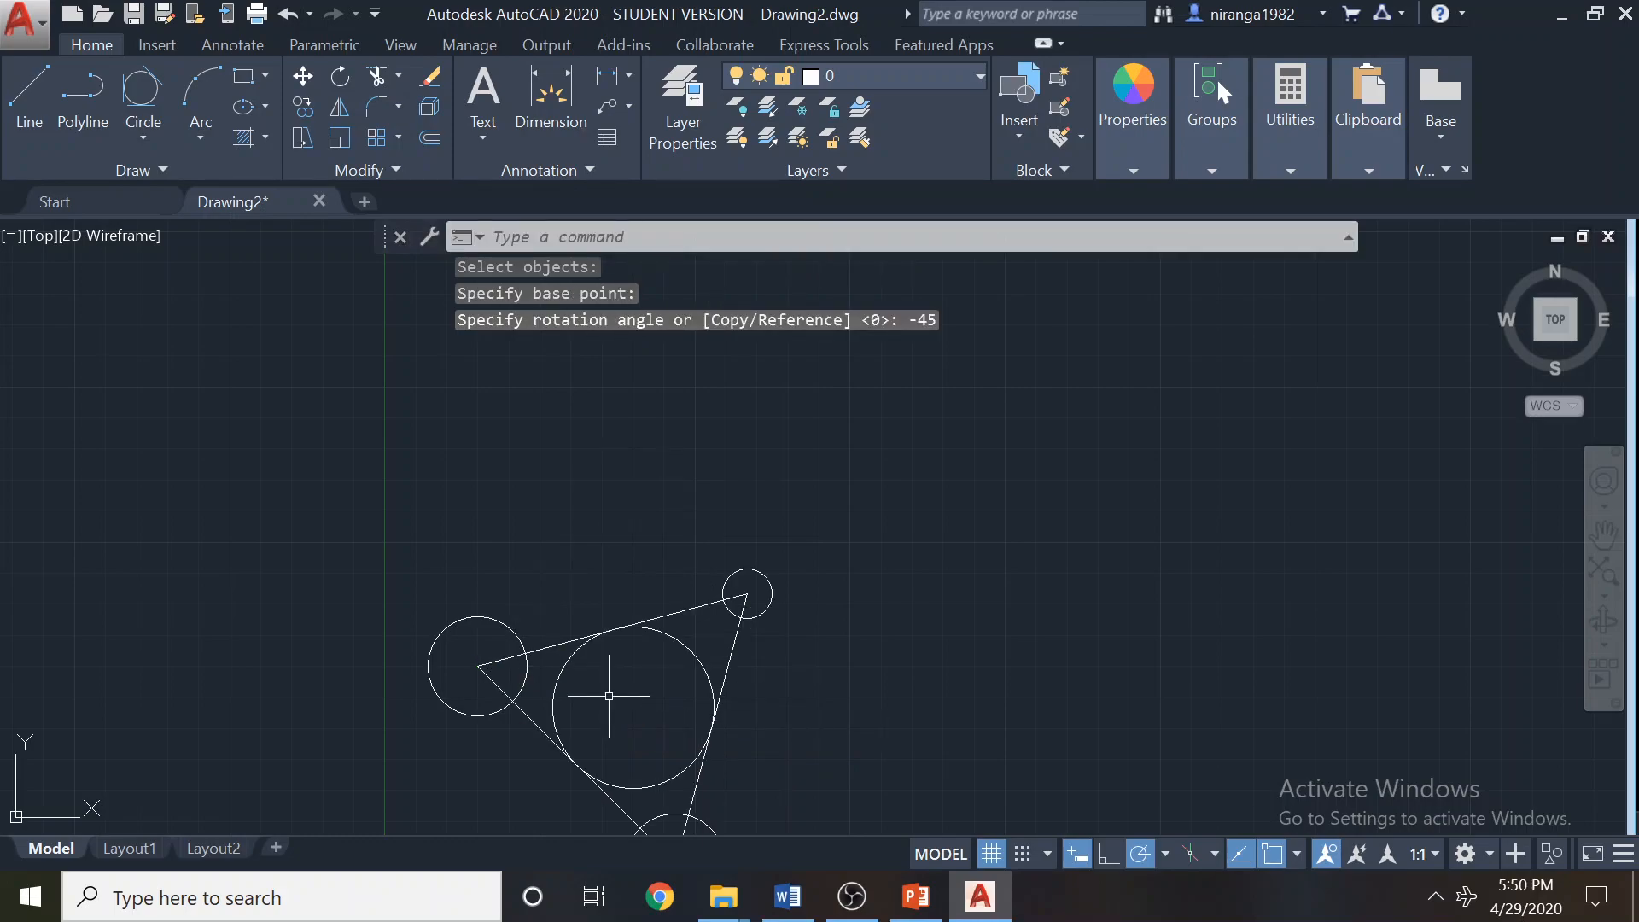
scroll(656, 584, "down", 2)
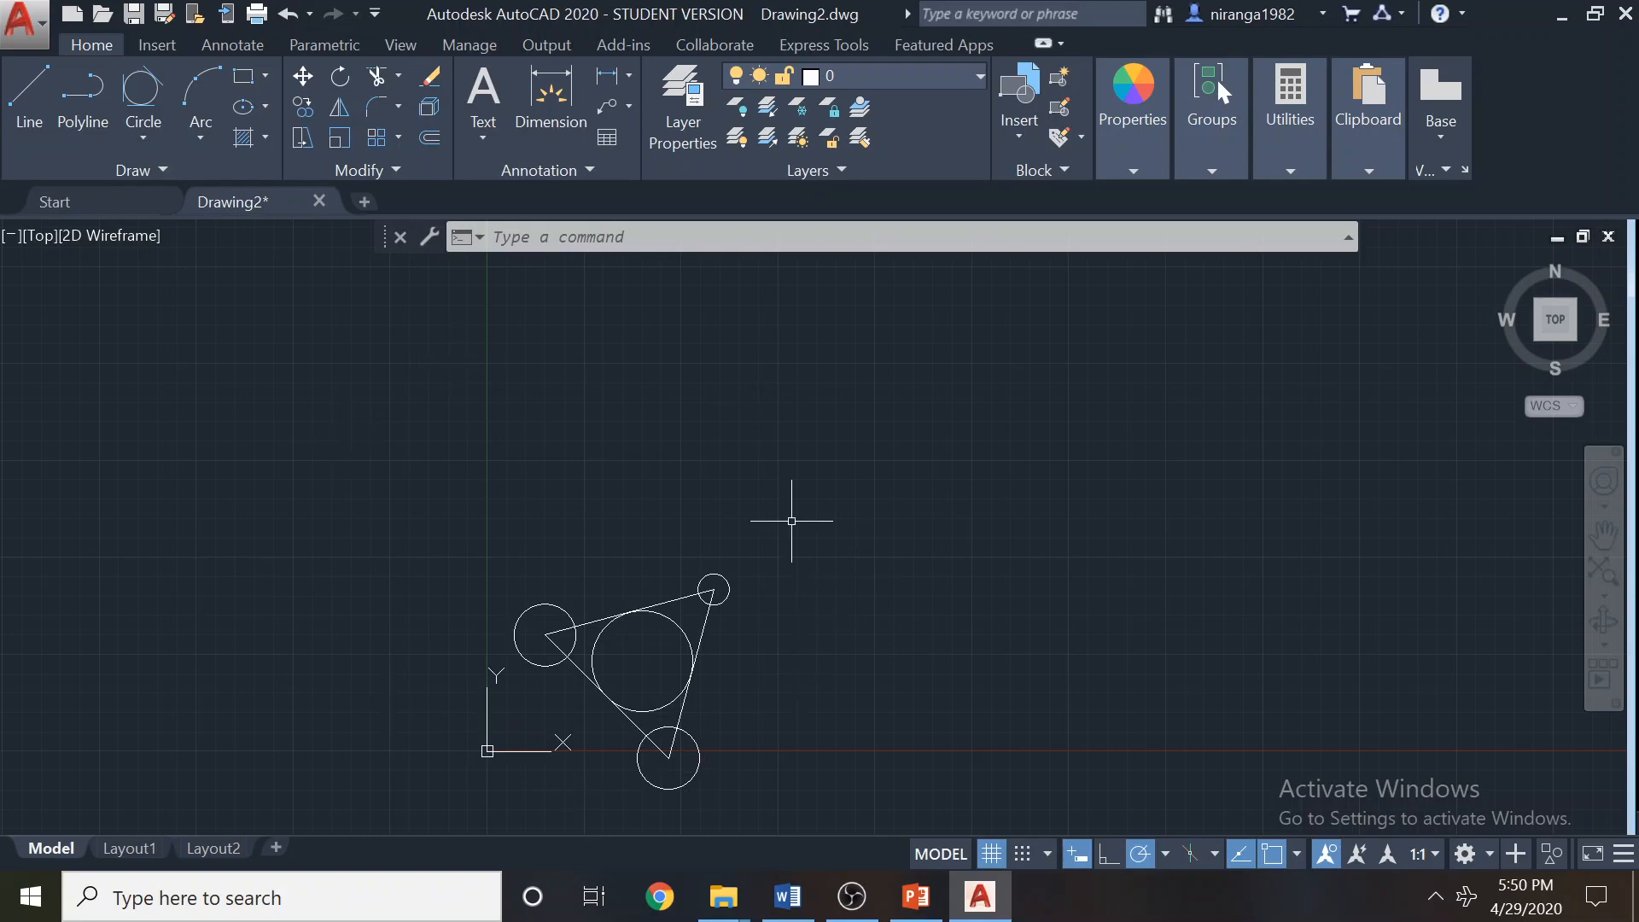
key("ctrl+z")
key("ctrl+z")
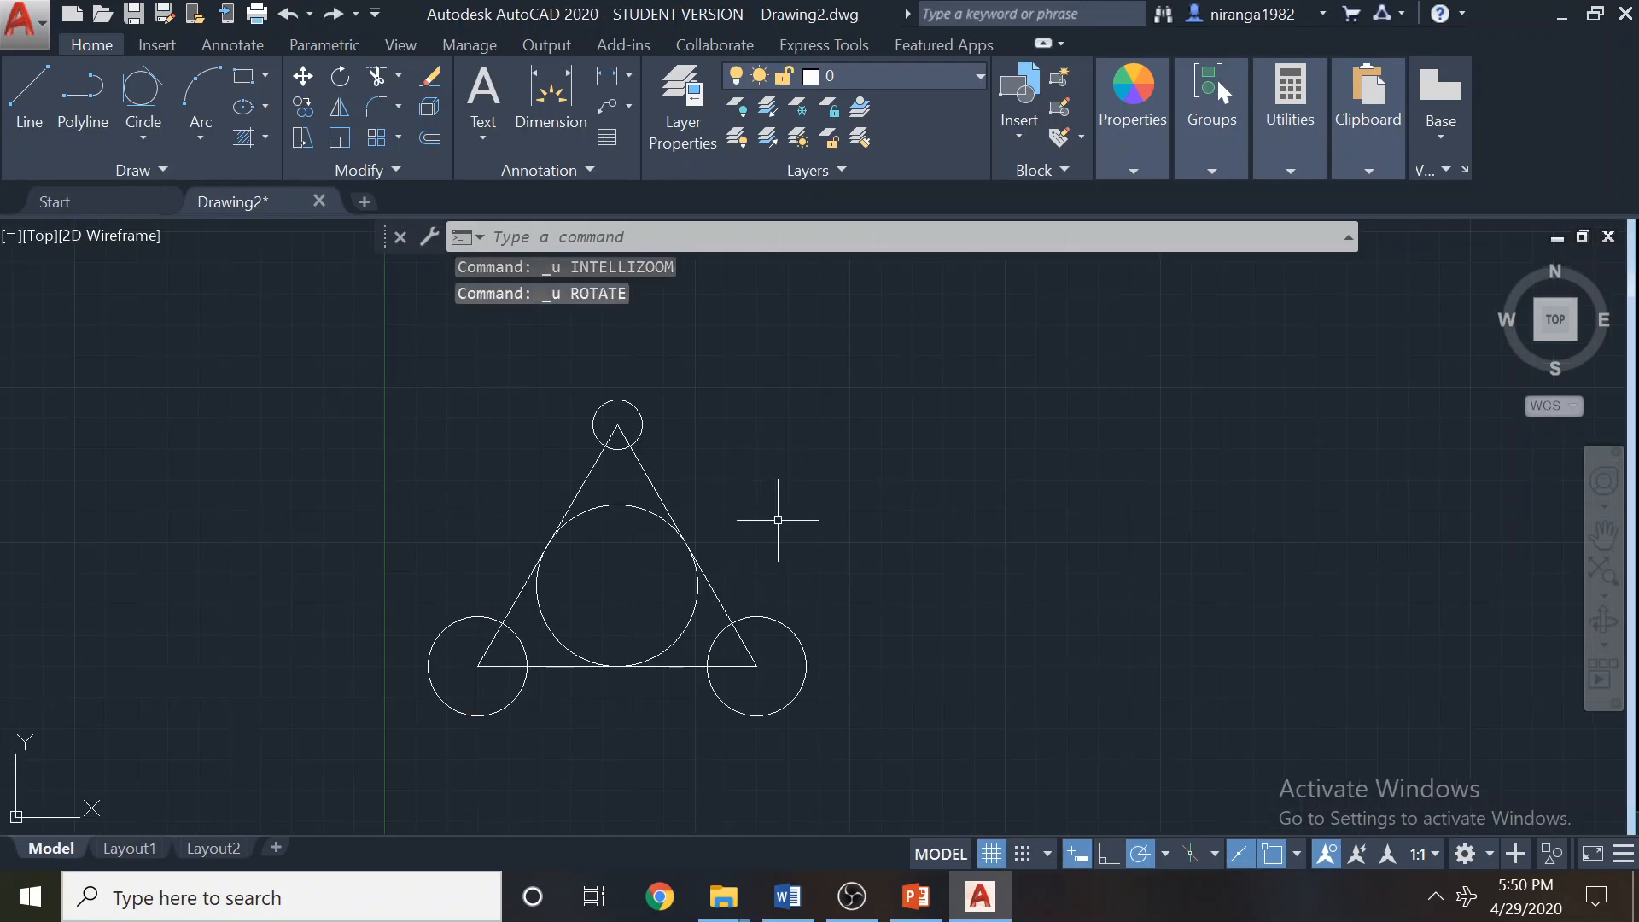
Rotate the whole figure by 45 degrees about the inner circle's center and undo the rotation.
left_click(522, 396)
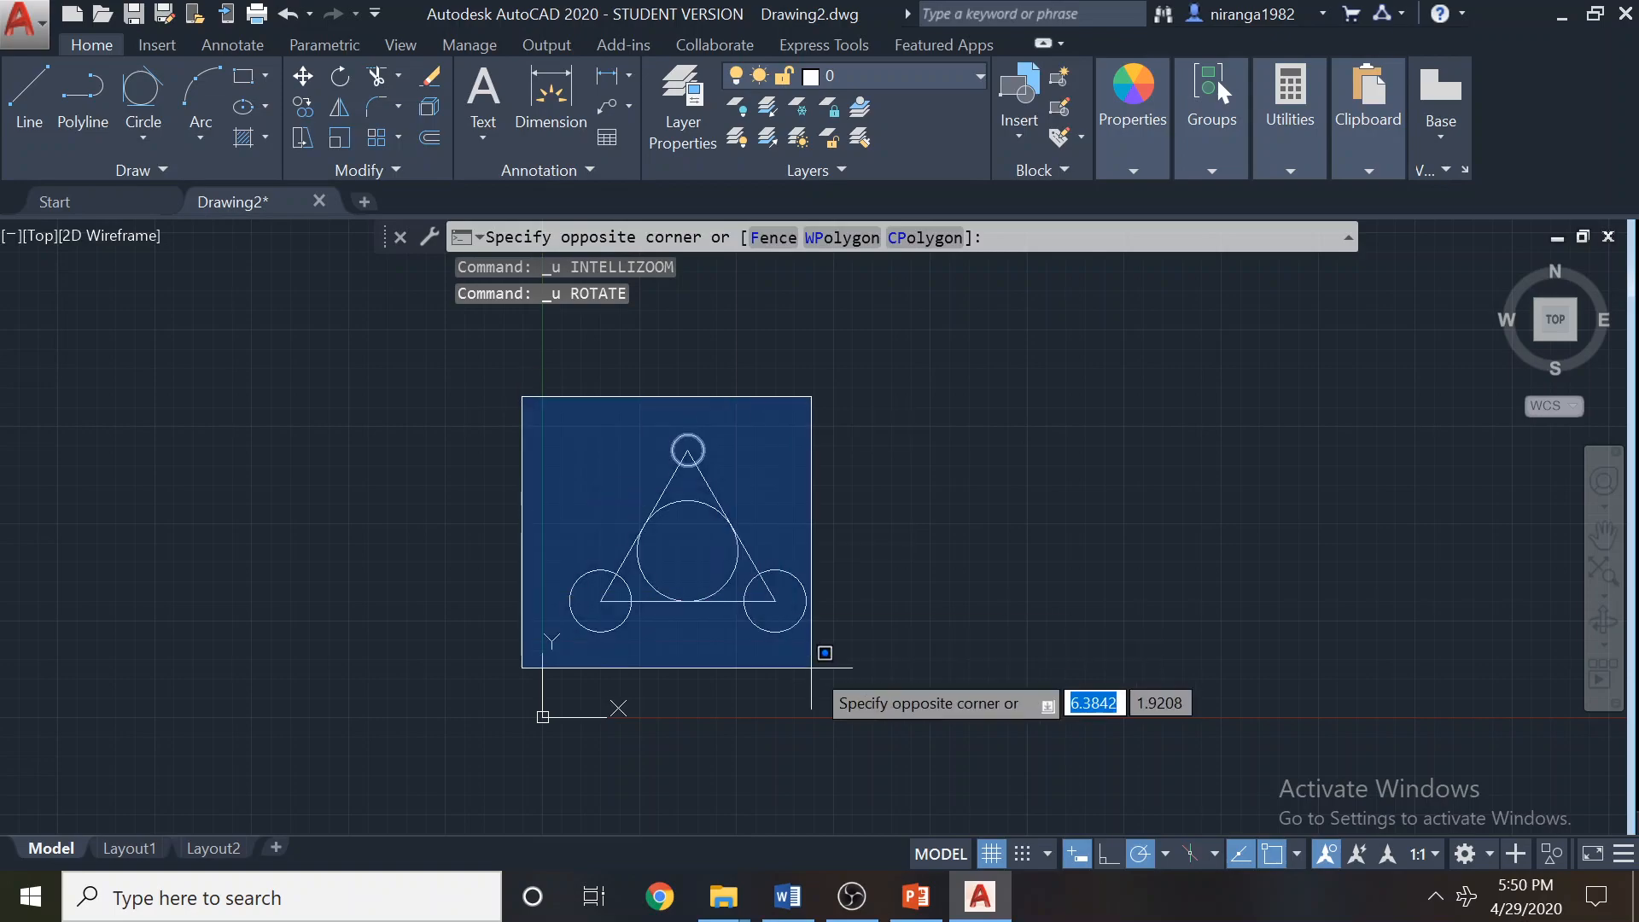
left_click(850, 674)
scroll(668, 535, "up", 4)
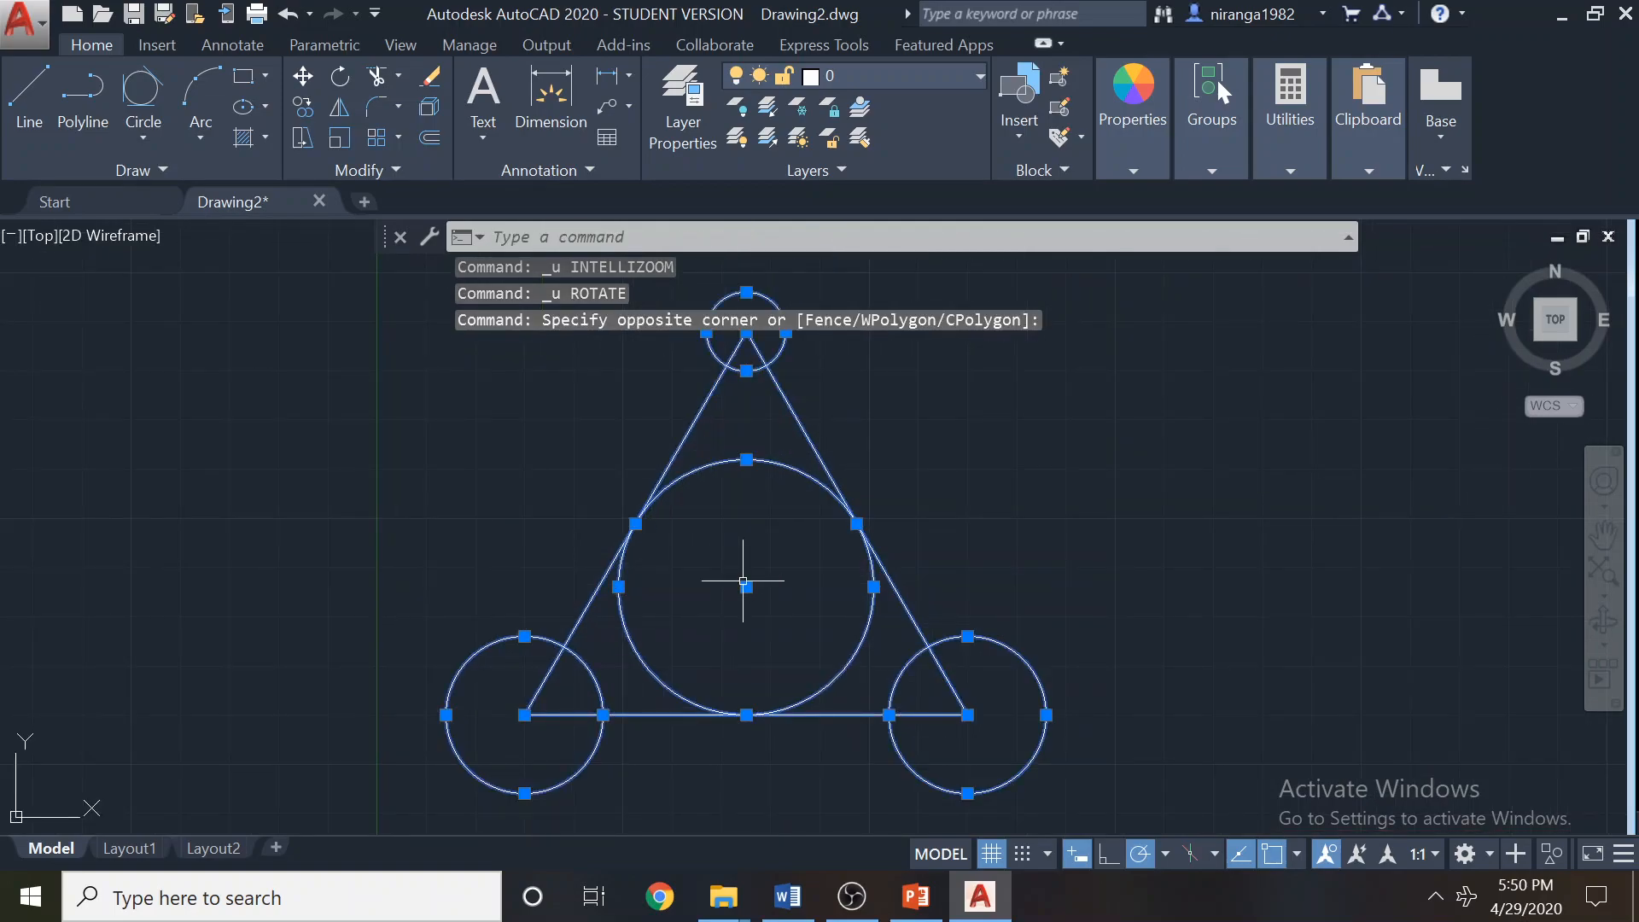
scroll(556, 478, "down", 2)
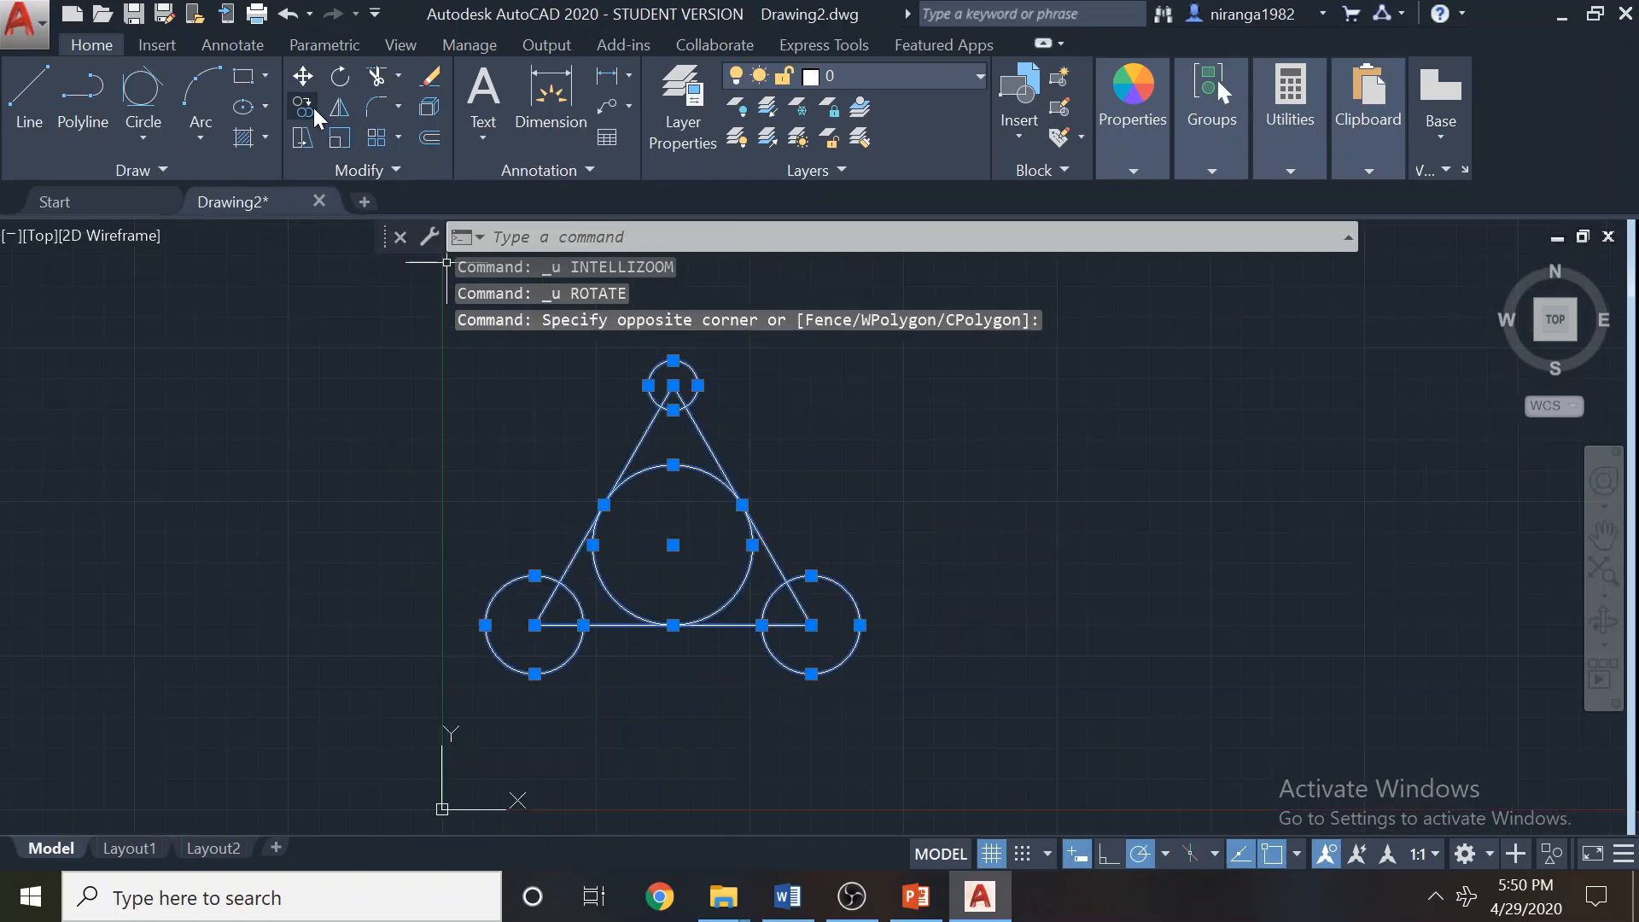
left_click(350, 72)
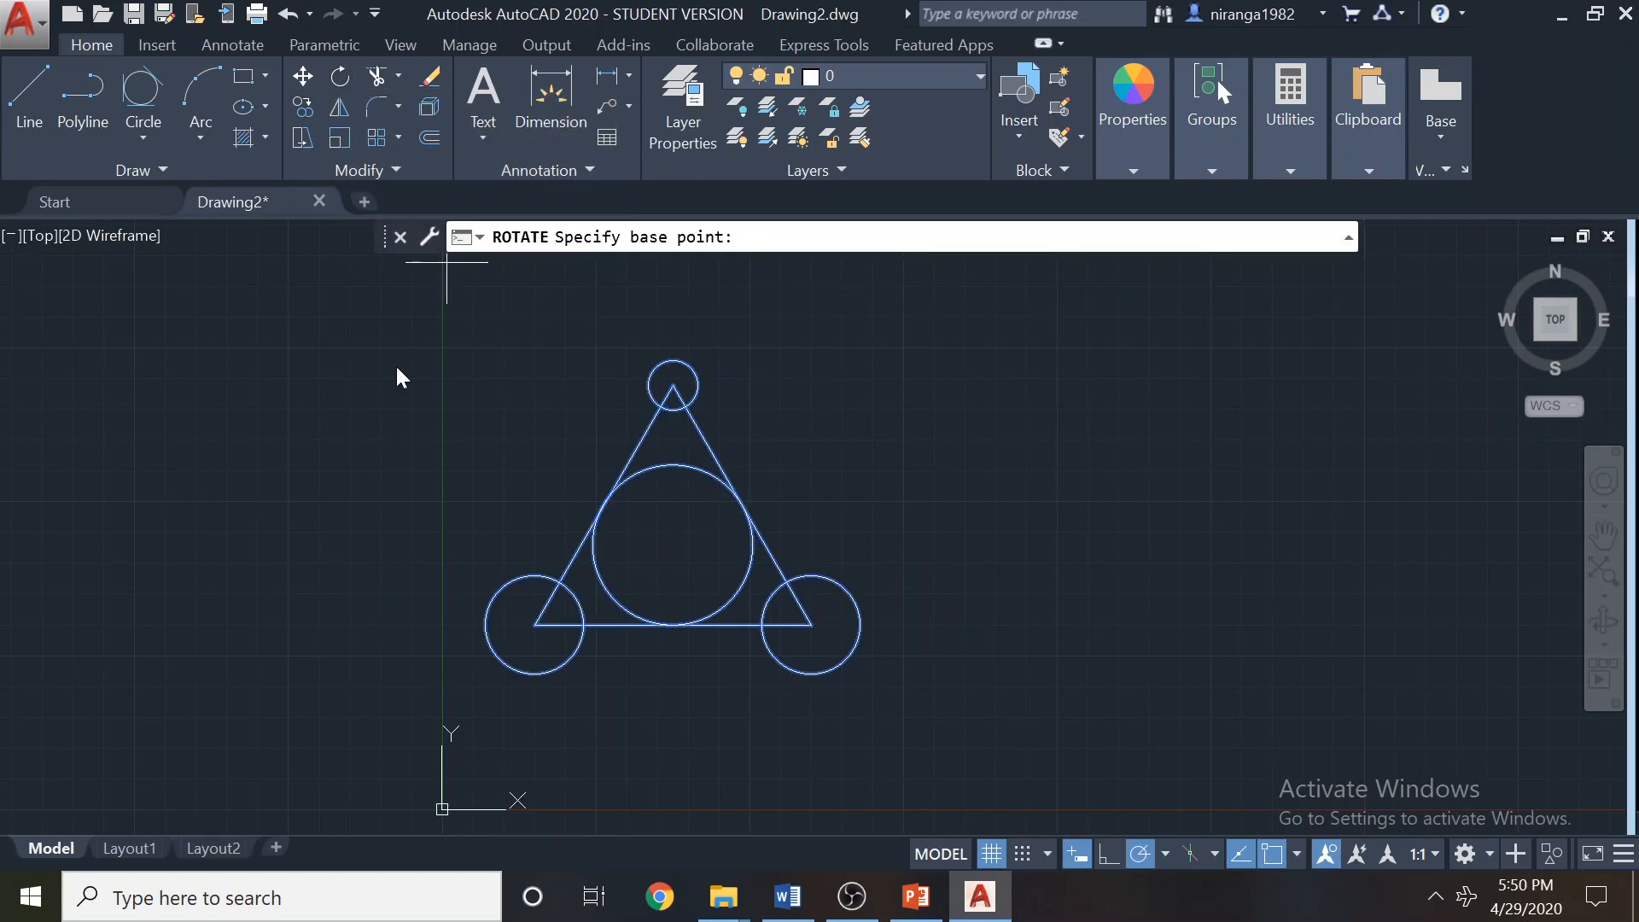
left_click(1297, 853)
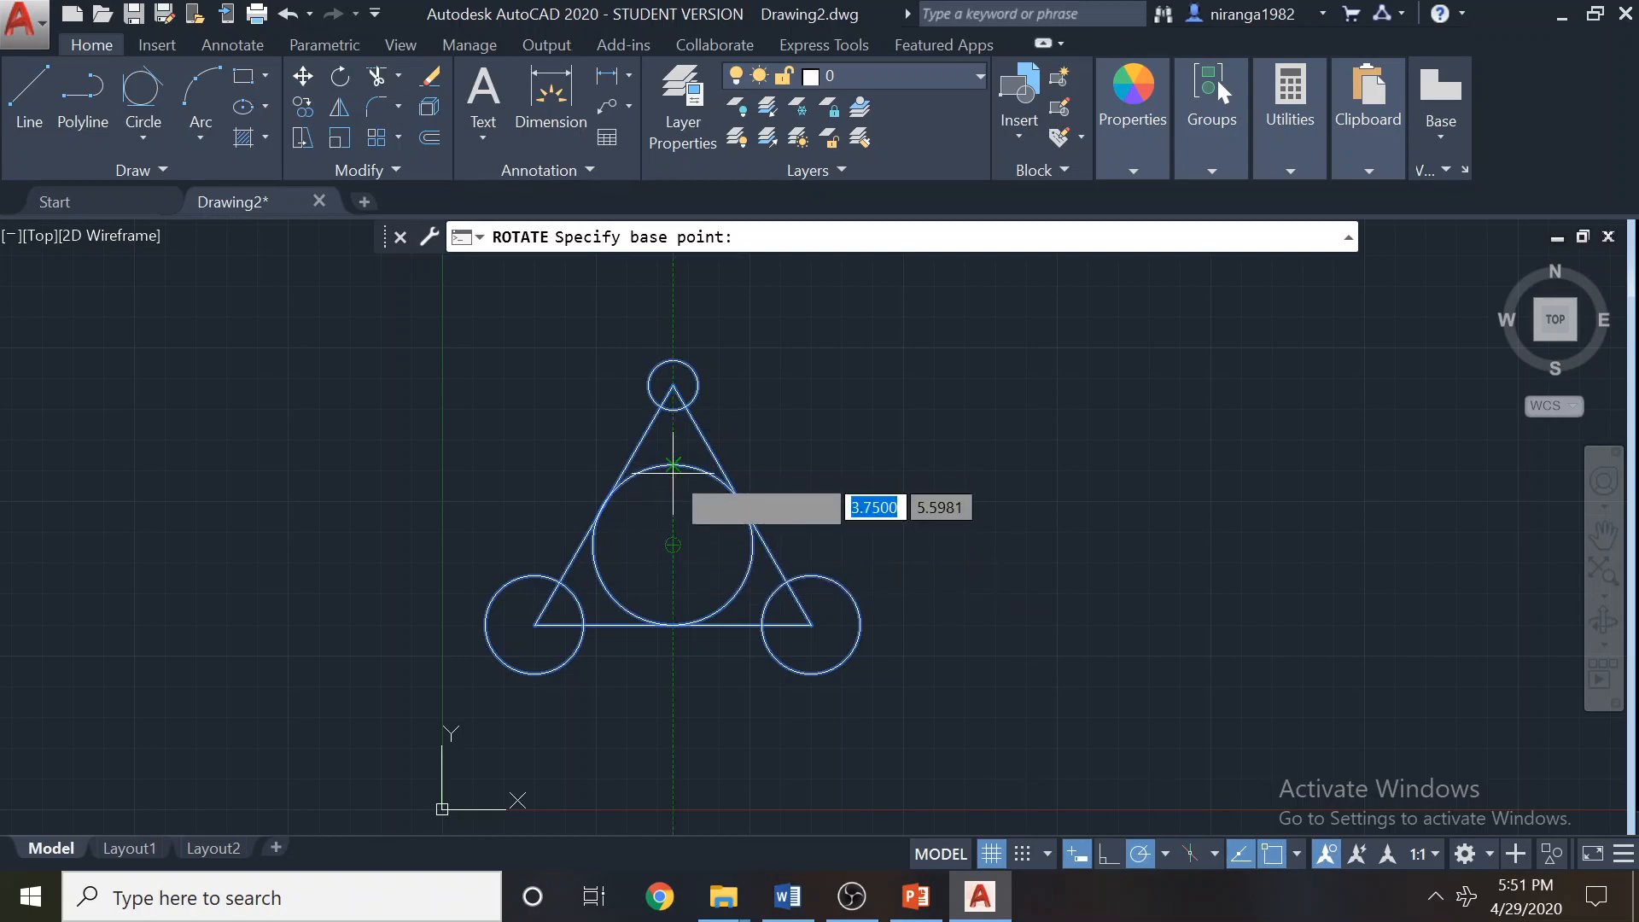
left_click(1296, 851)
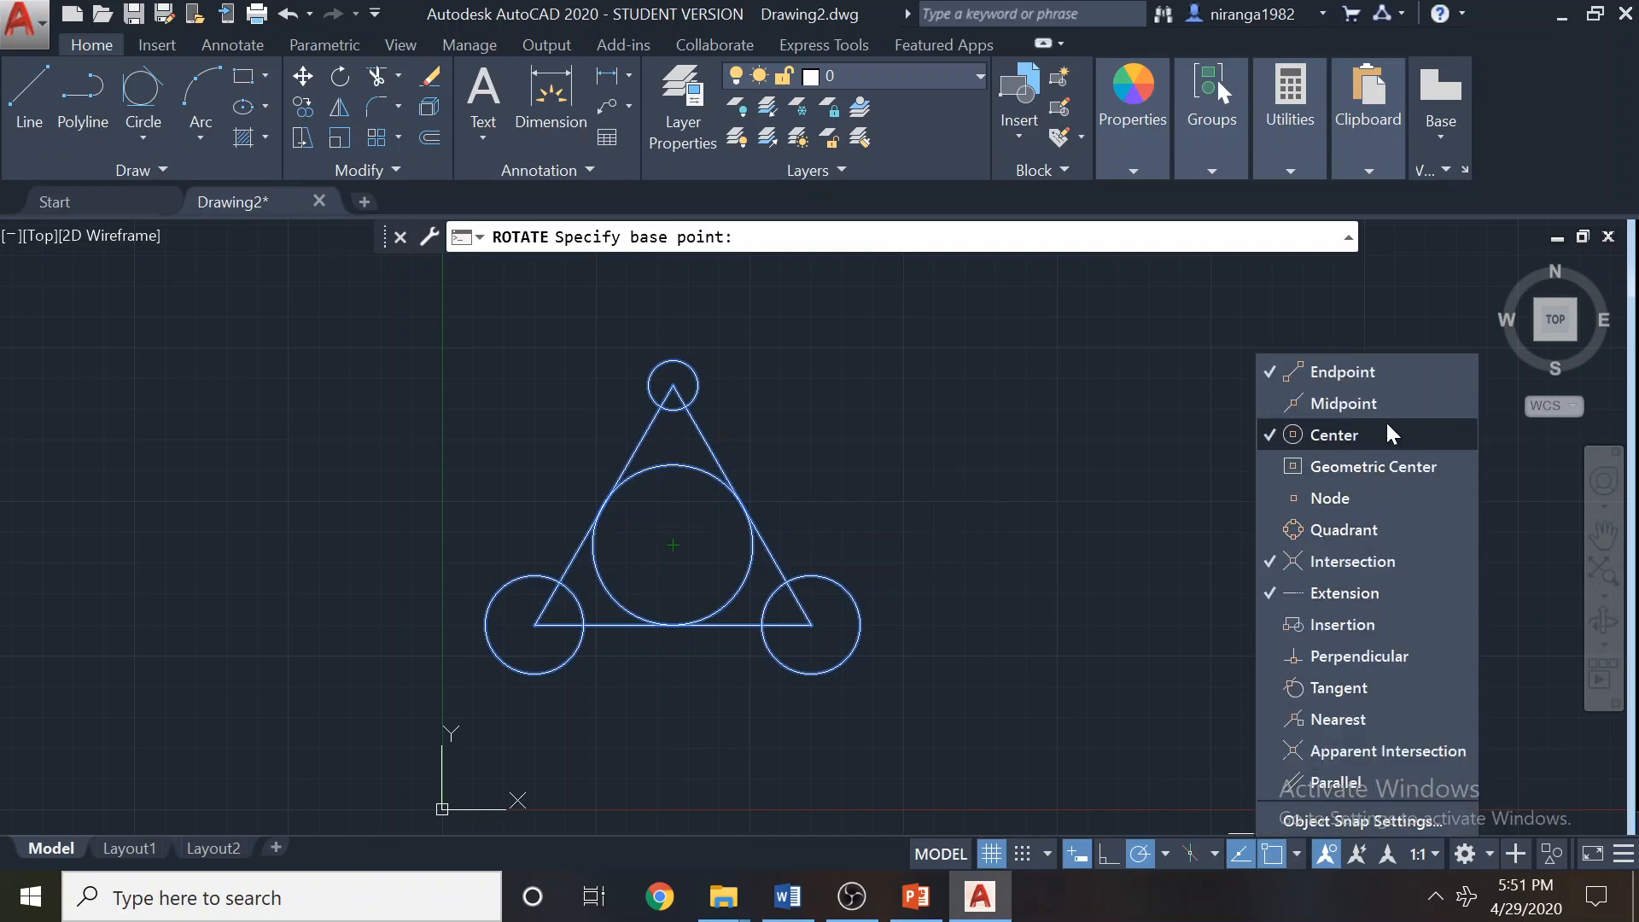
left_click(555, 456)
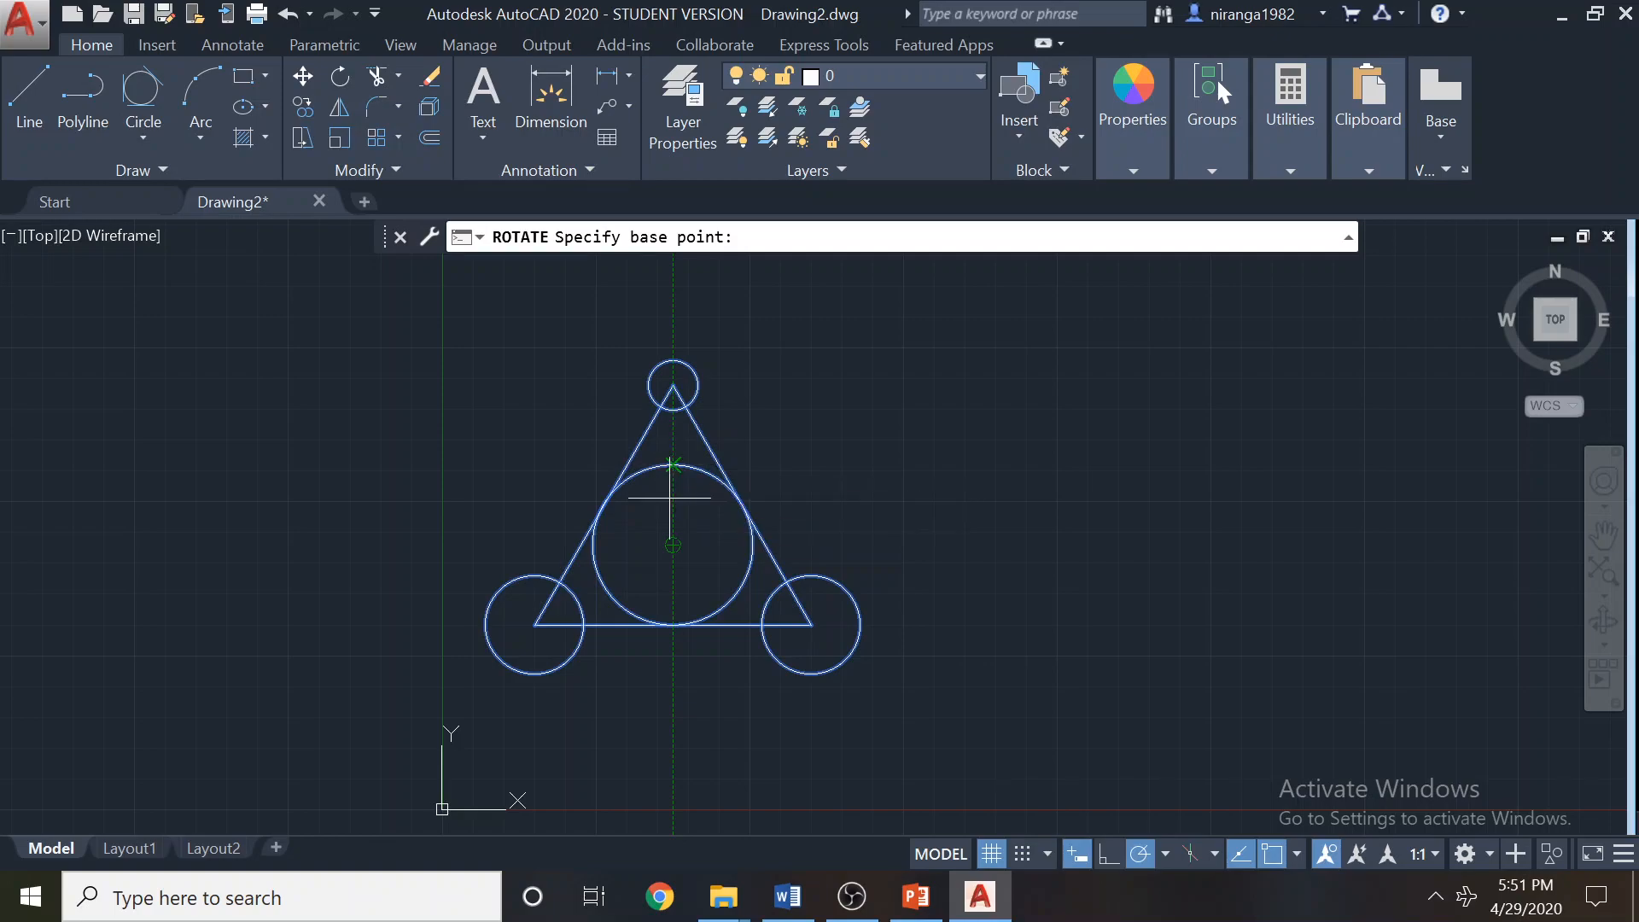
left_click(673, 544)
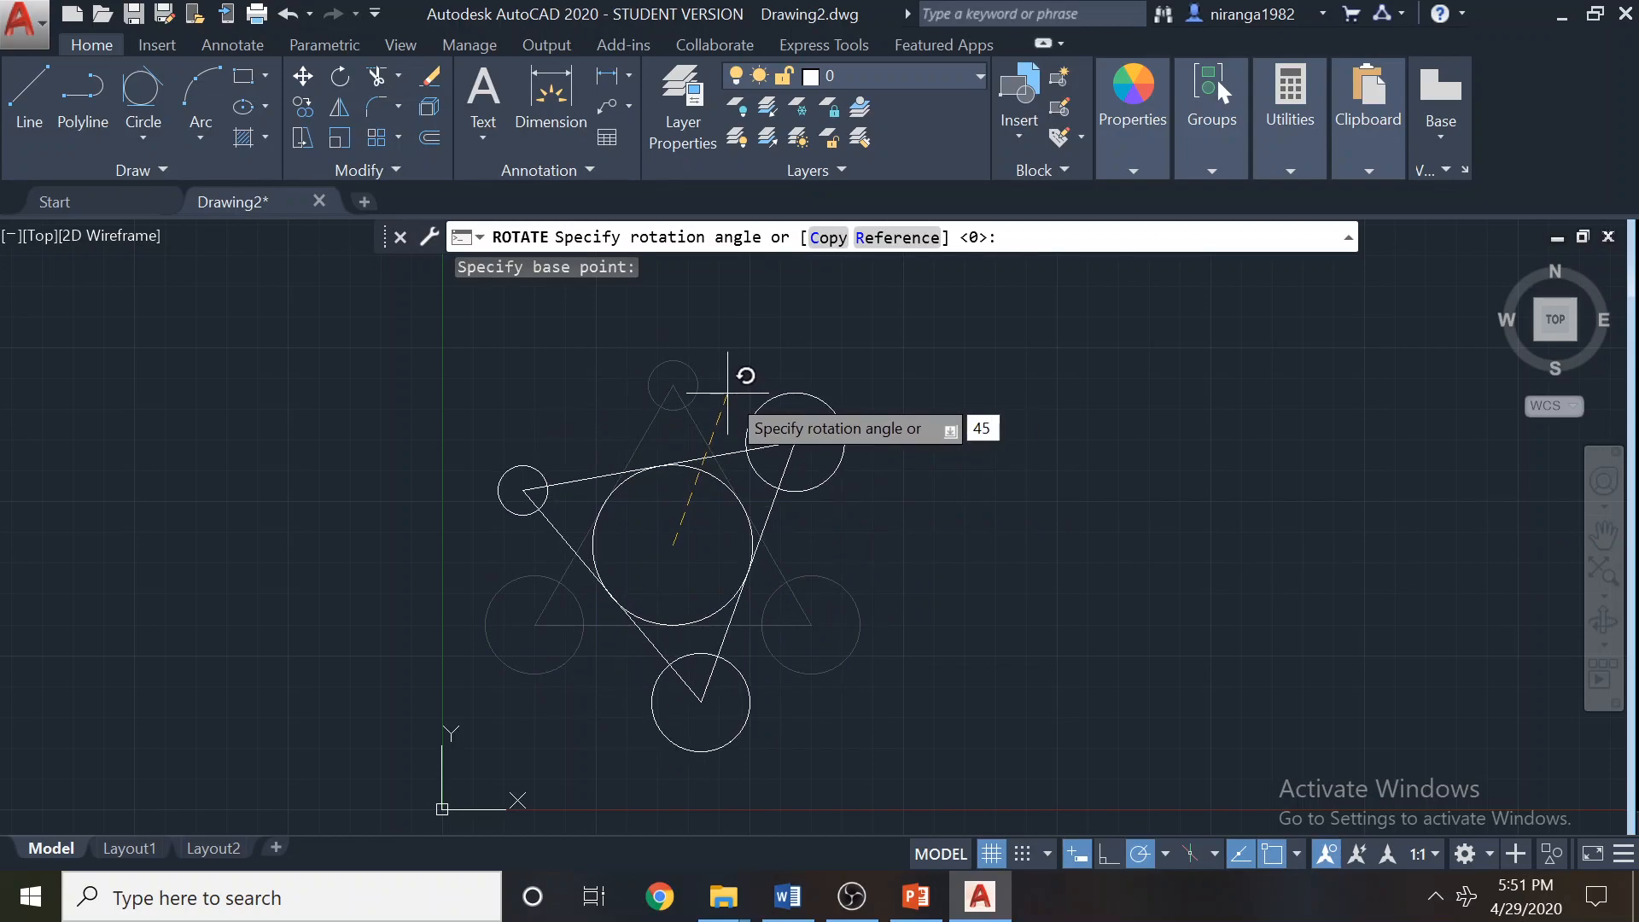
key("Return")
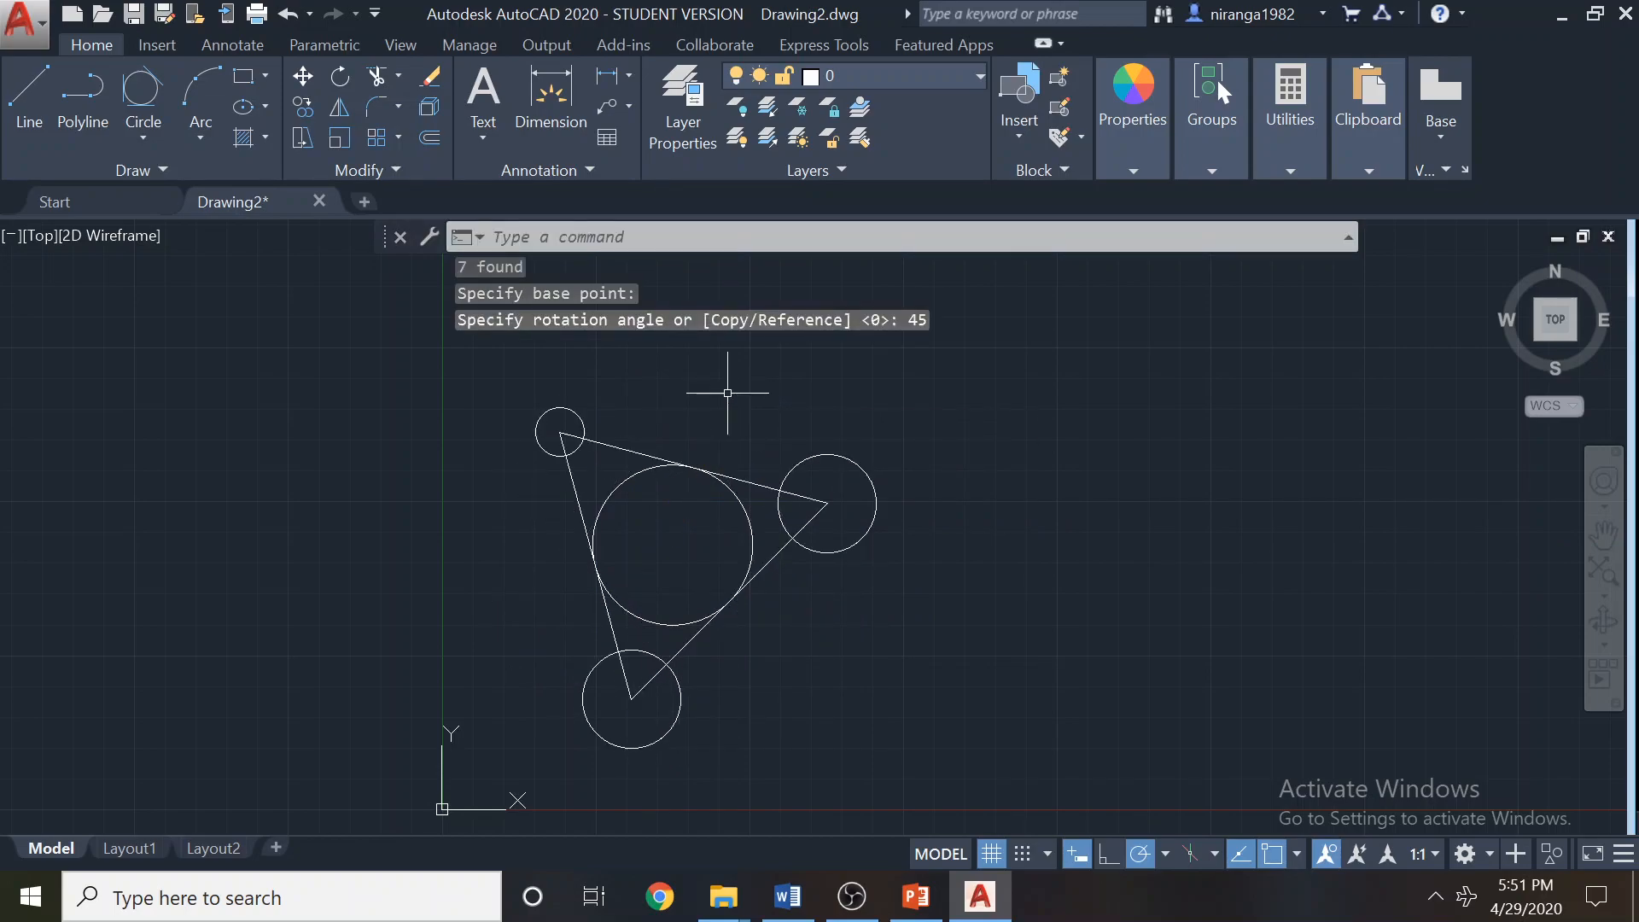
key("ctrl+z")
scroll(821, 517, "down", 2)
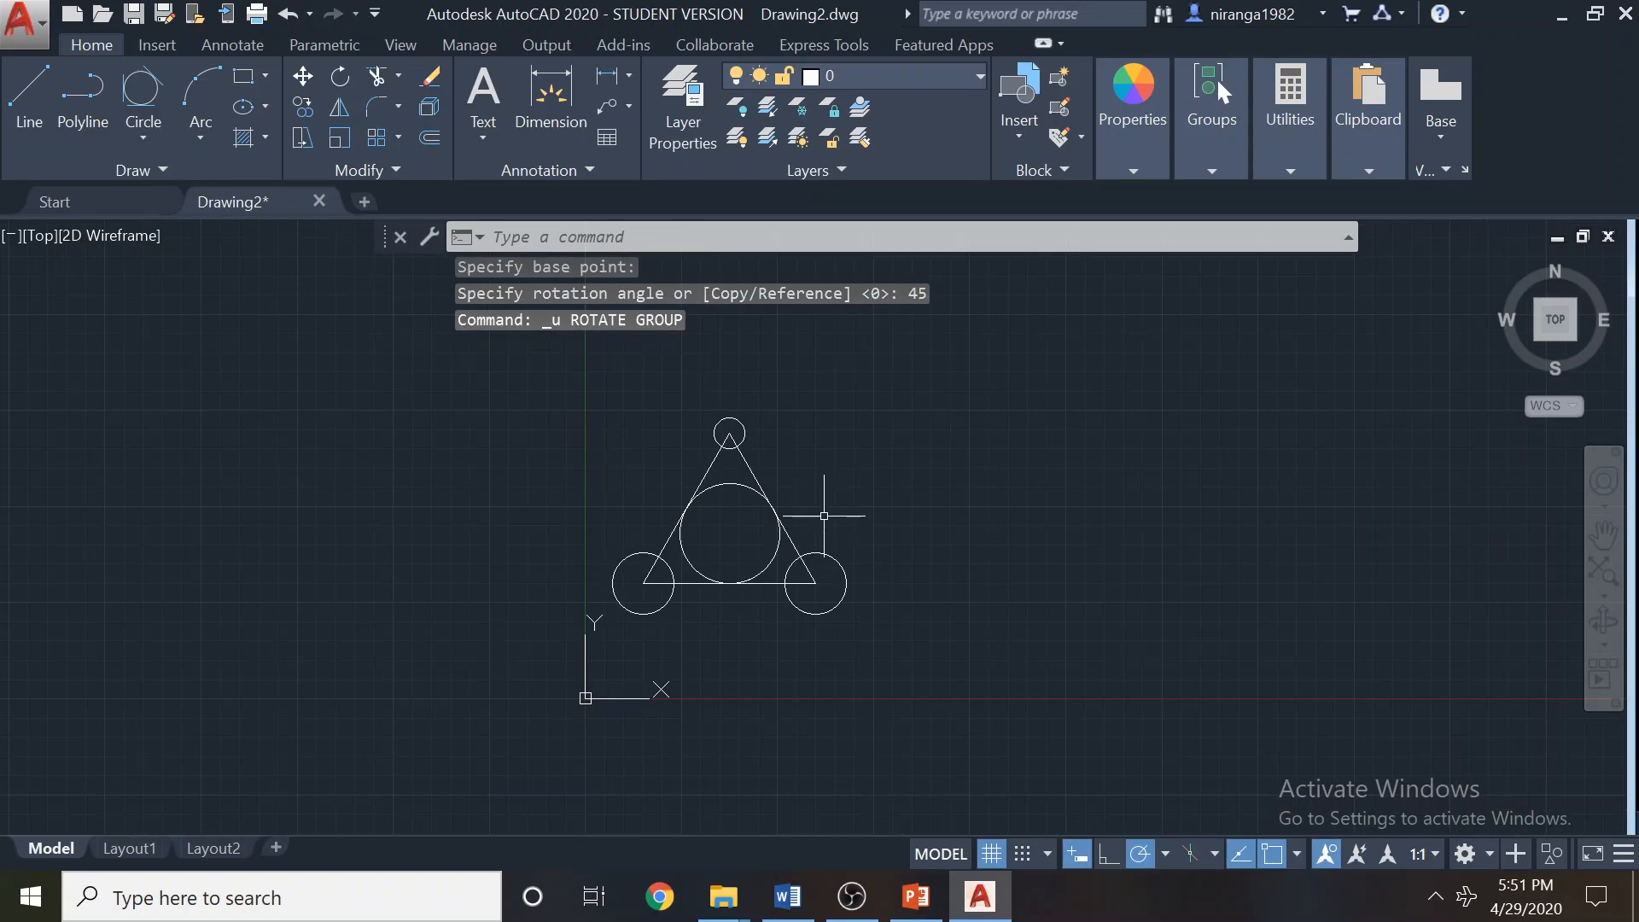
scroll(733, 454, "up", 2)
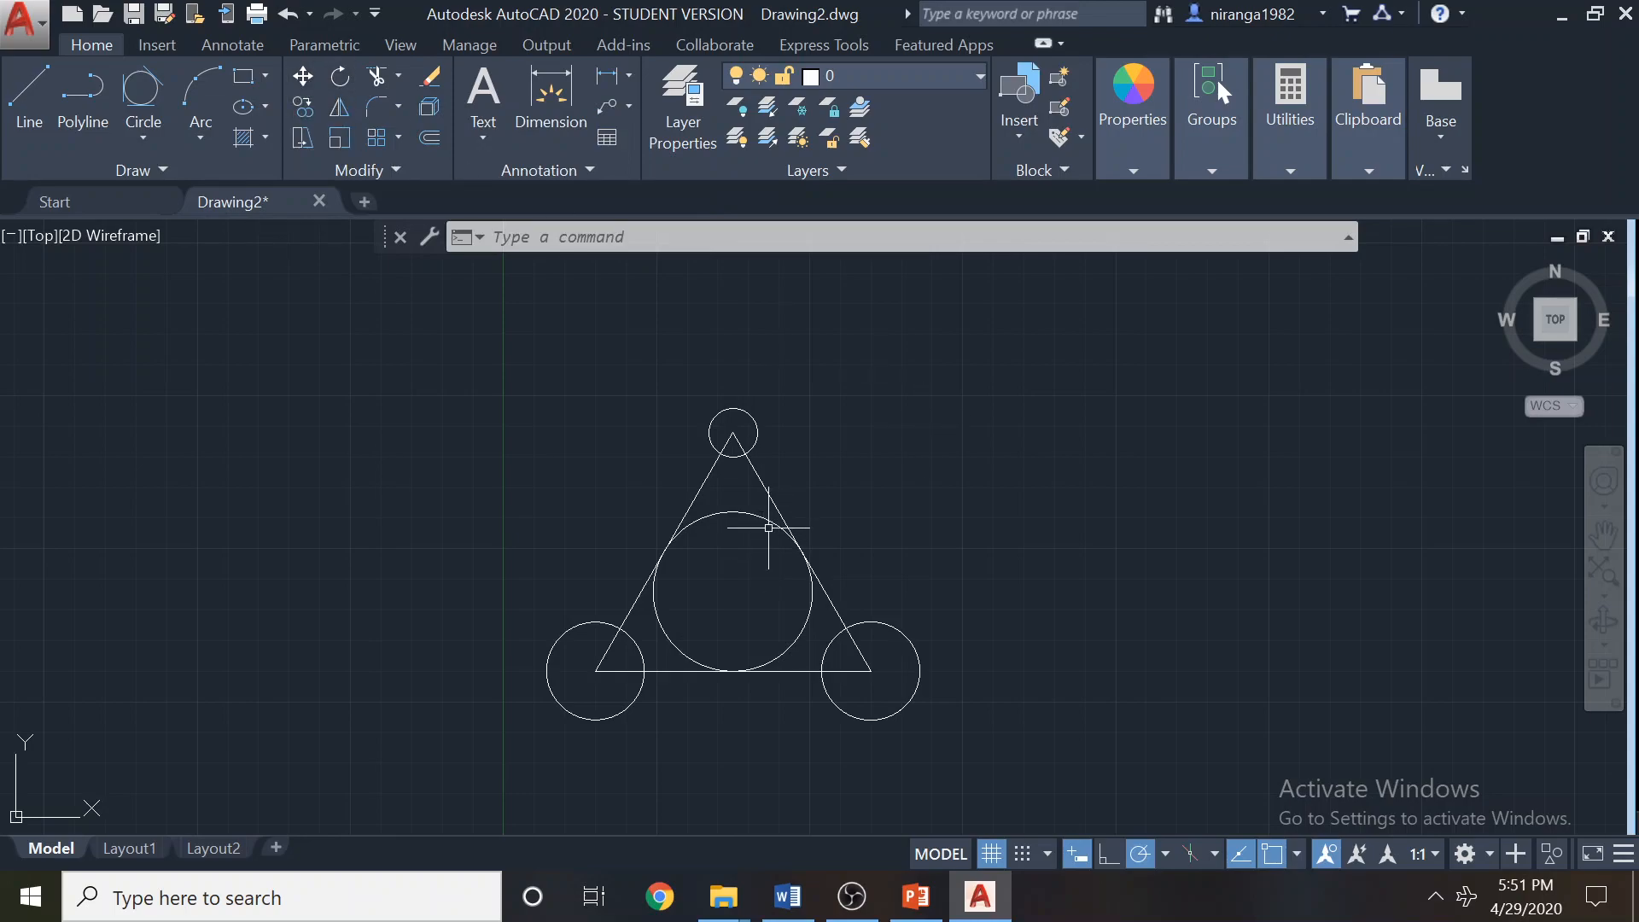
scroll(896, 531, "down", 2)
middle_click_drag(906, 525, 722, 483)
scroll(597, 476, "up", 2)
mouse_move(916, 897)
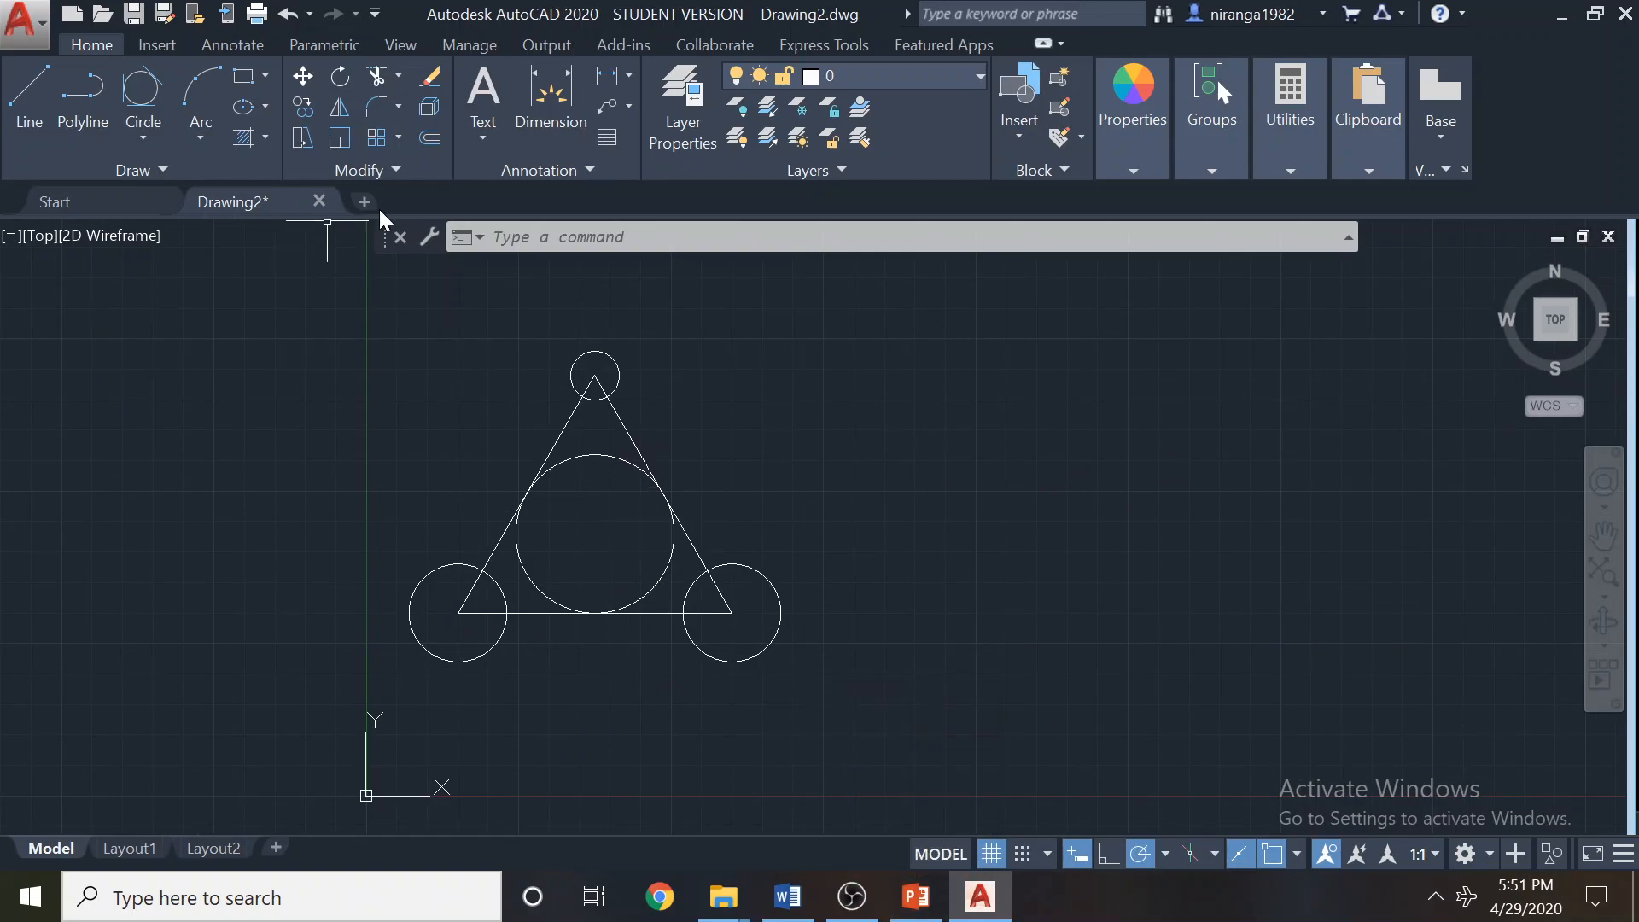
left_click(852, 896)
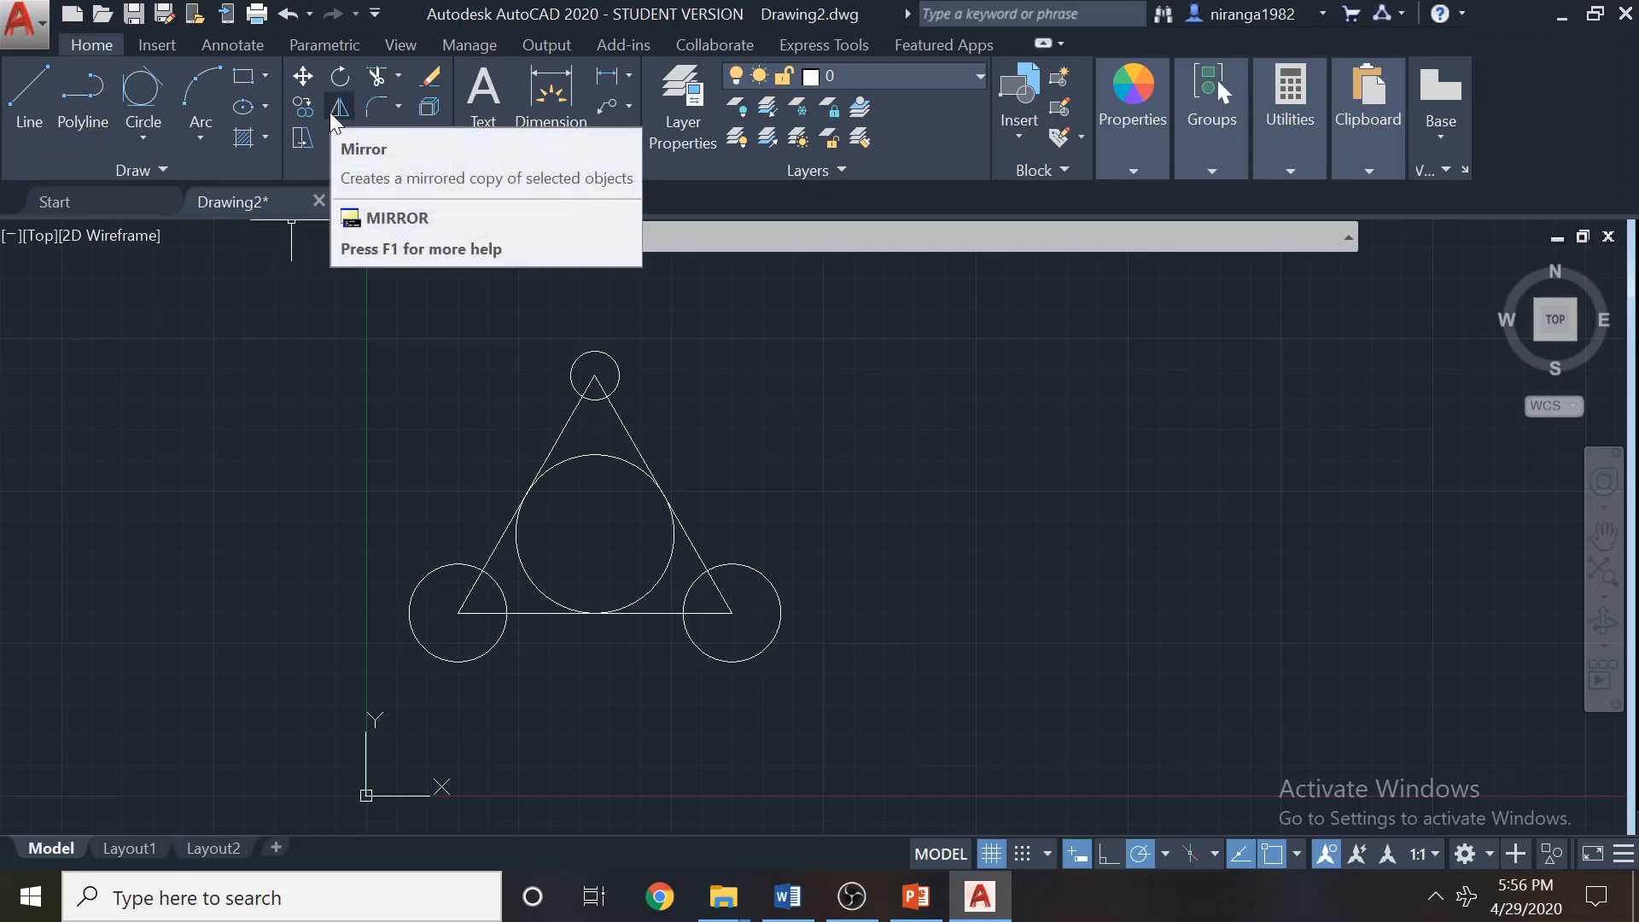
Delete the circle at the triangle's lower-left vertex.
middle_click_drag(655, 446, 776, 447)
scroll(775, 446, "up", 2)
scroll(656, 376, "down", 2)
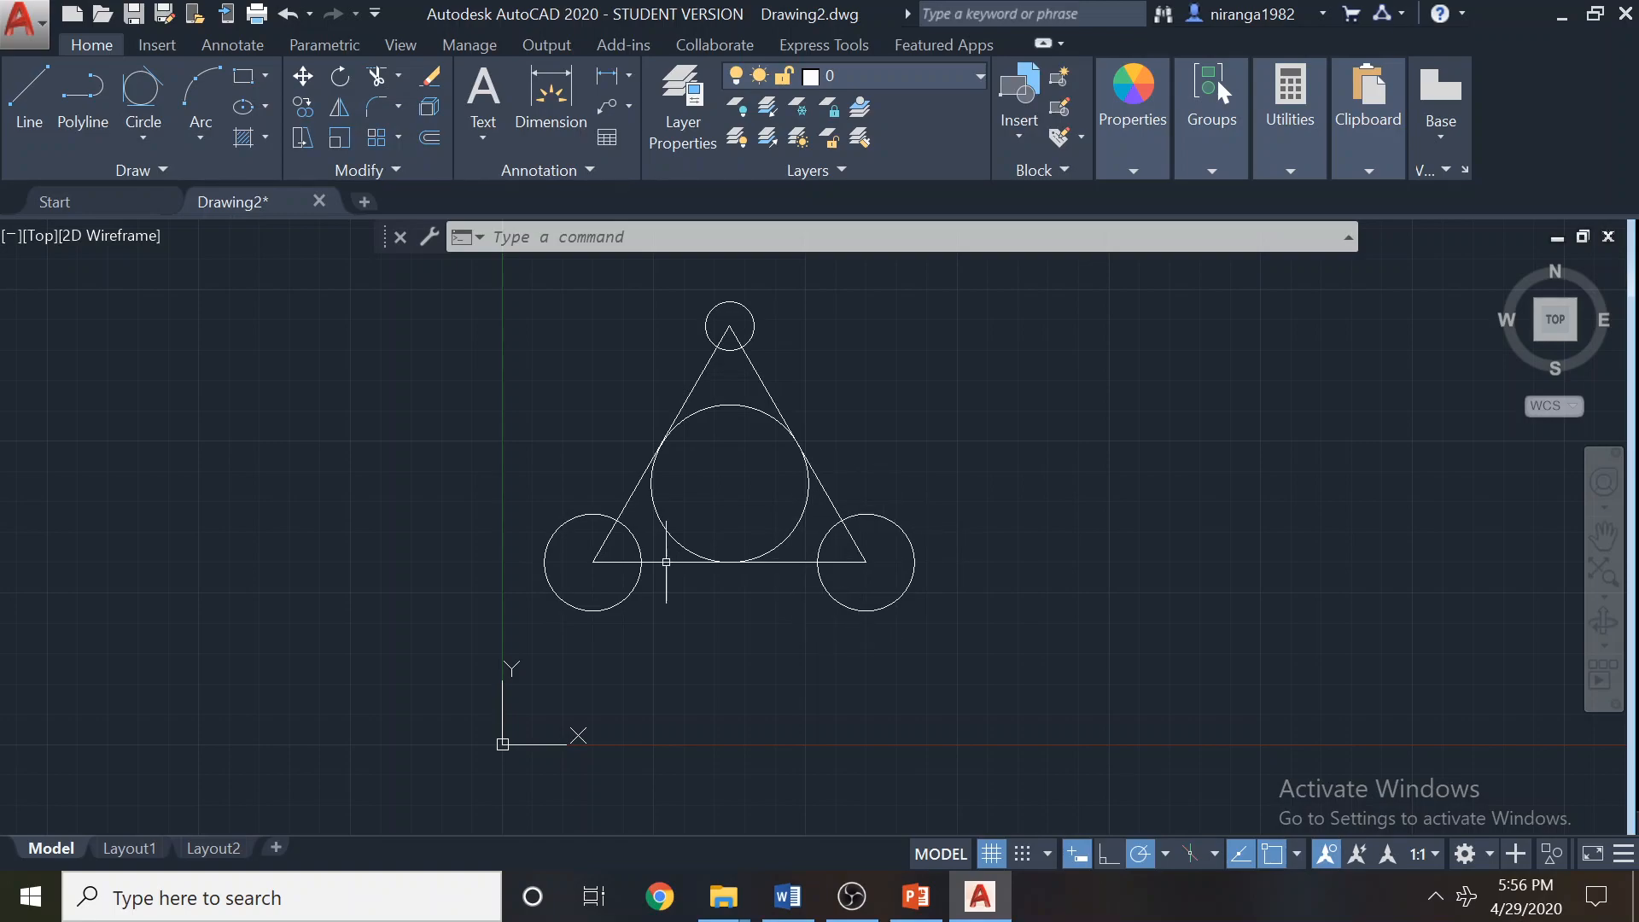
left_click(626, 597)
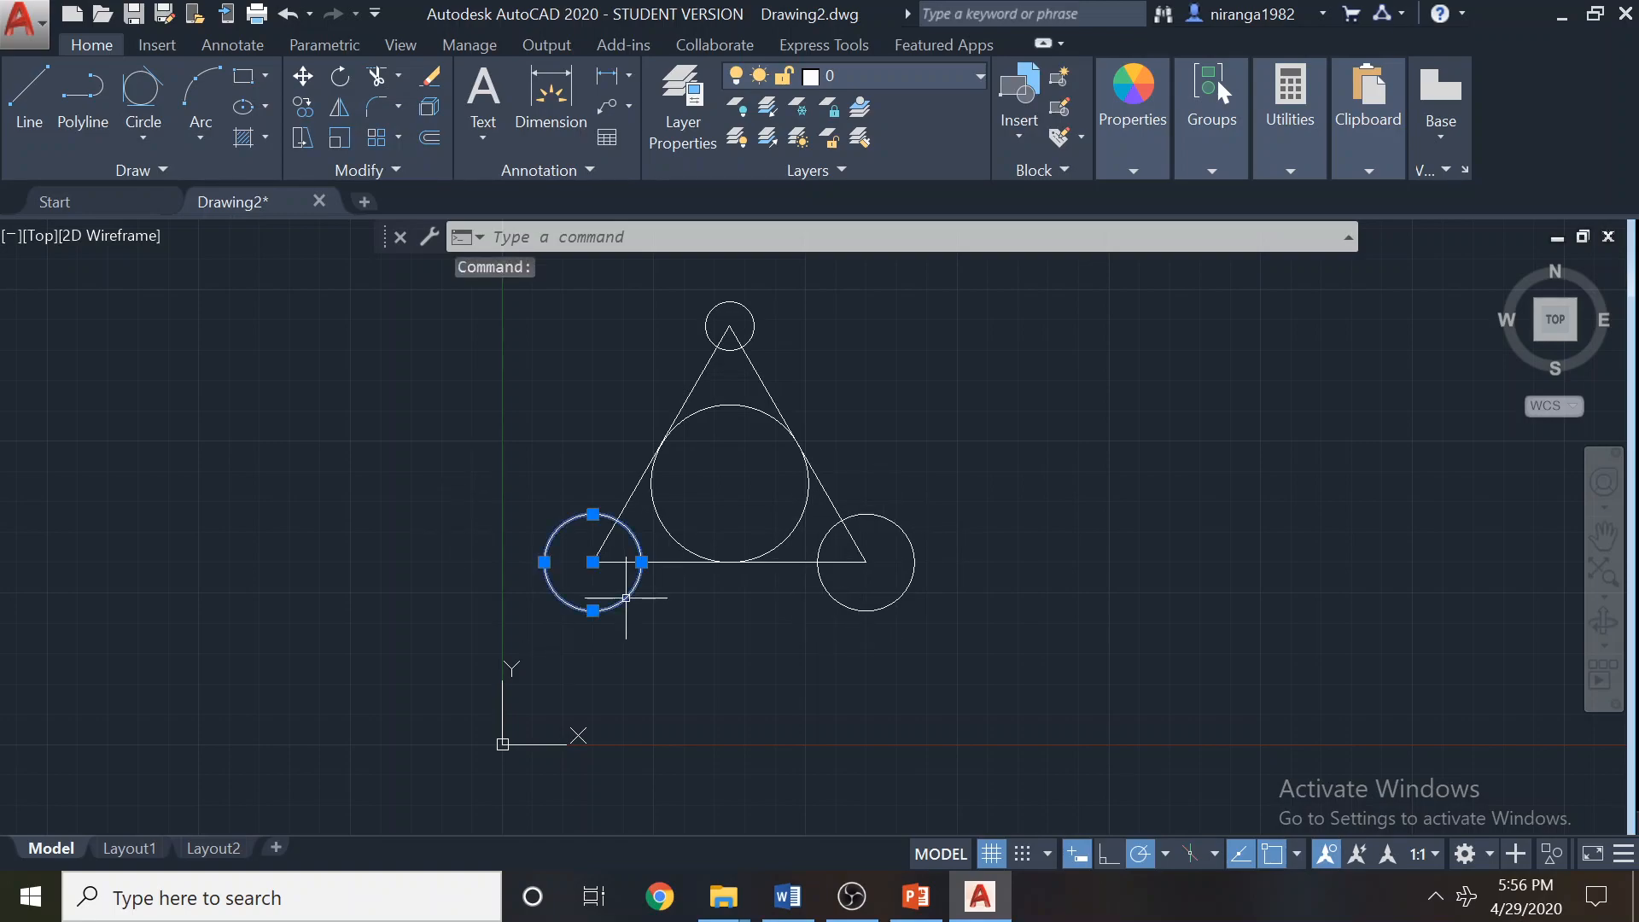
key("Delete")
scroll(720, 560, "up", 2)
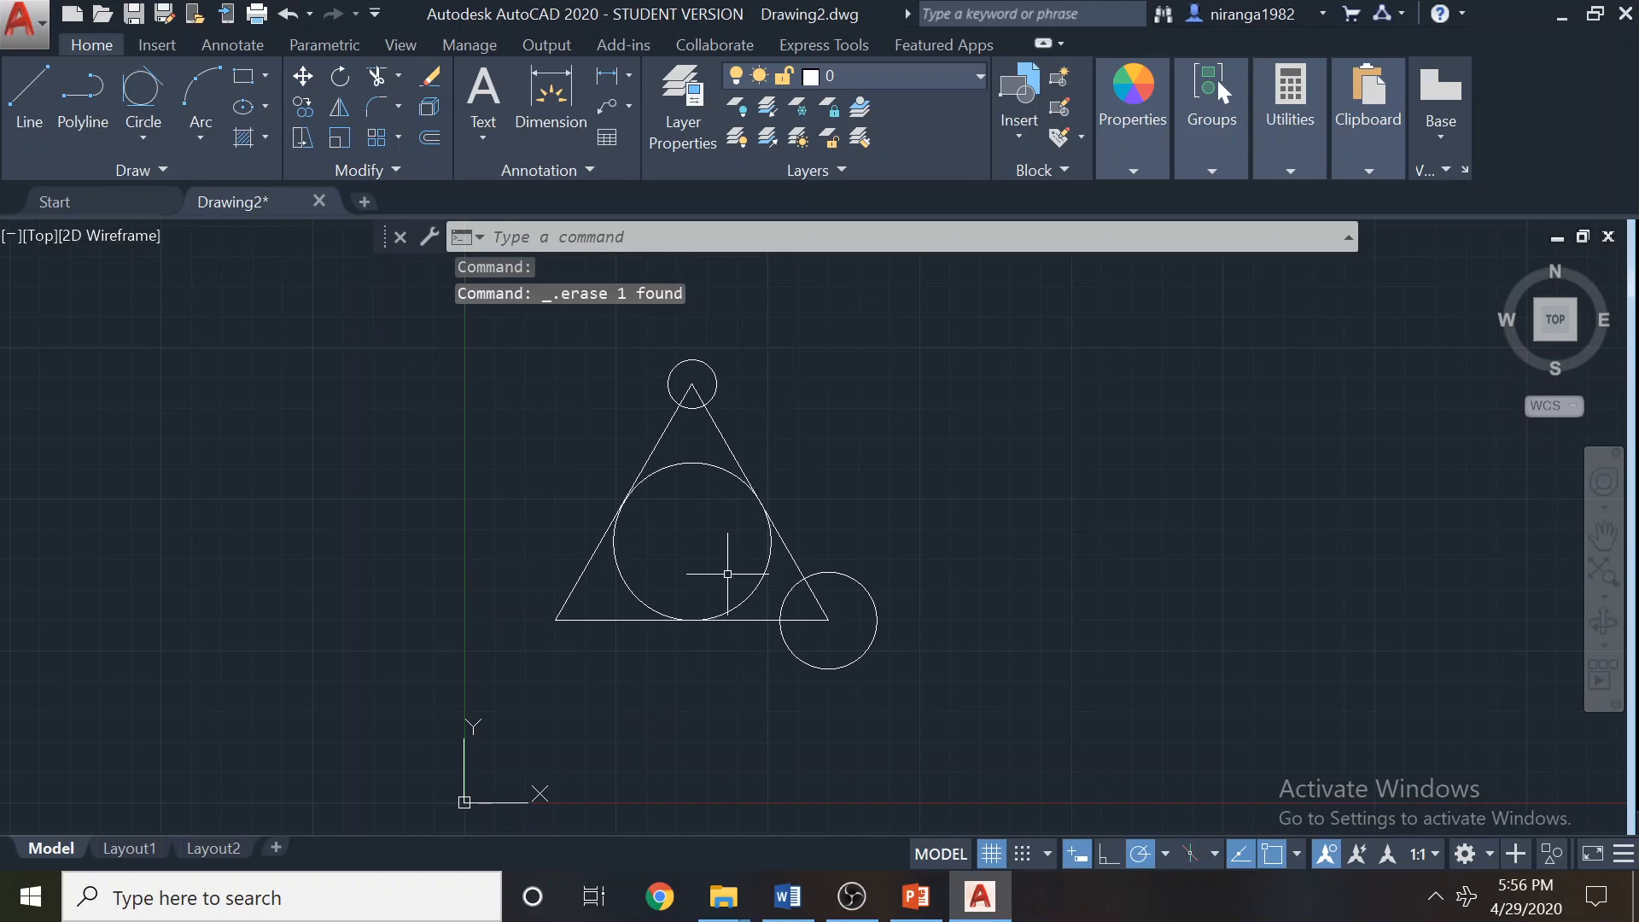
scroll(720, 559, "down", 2)
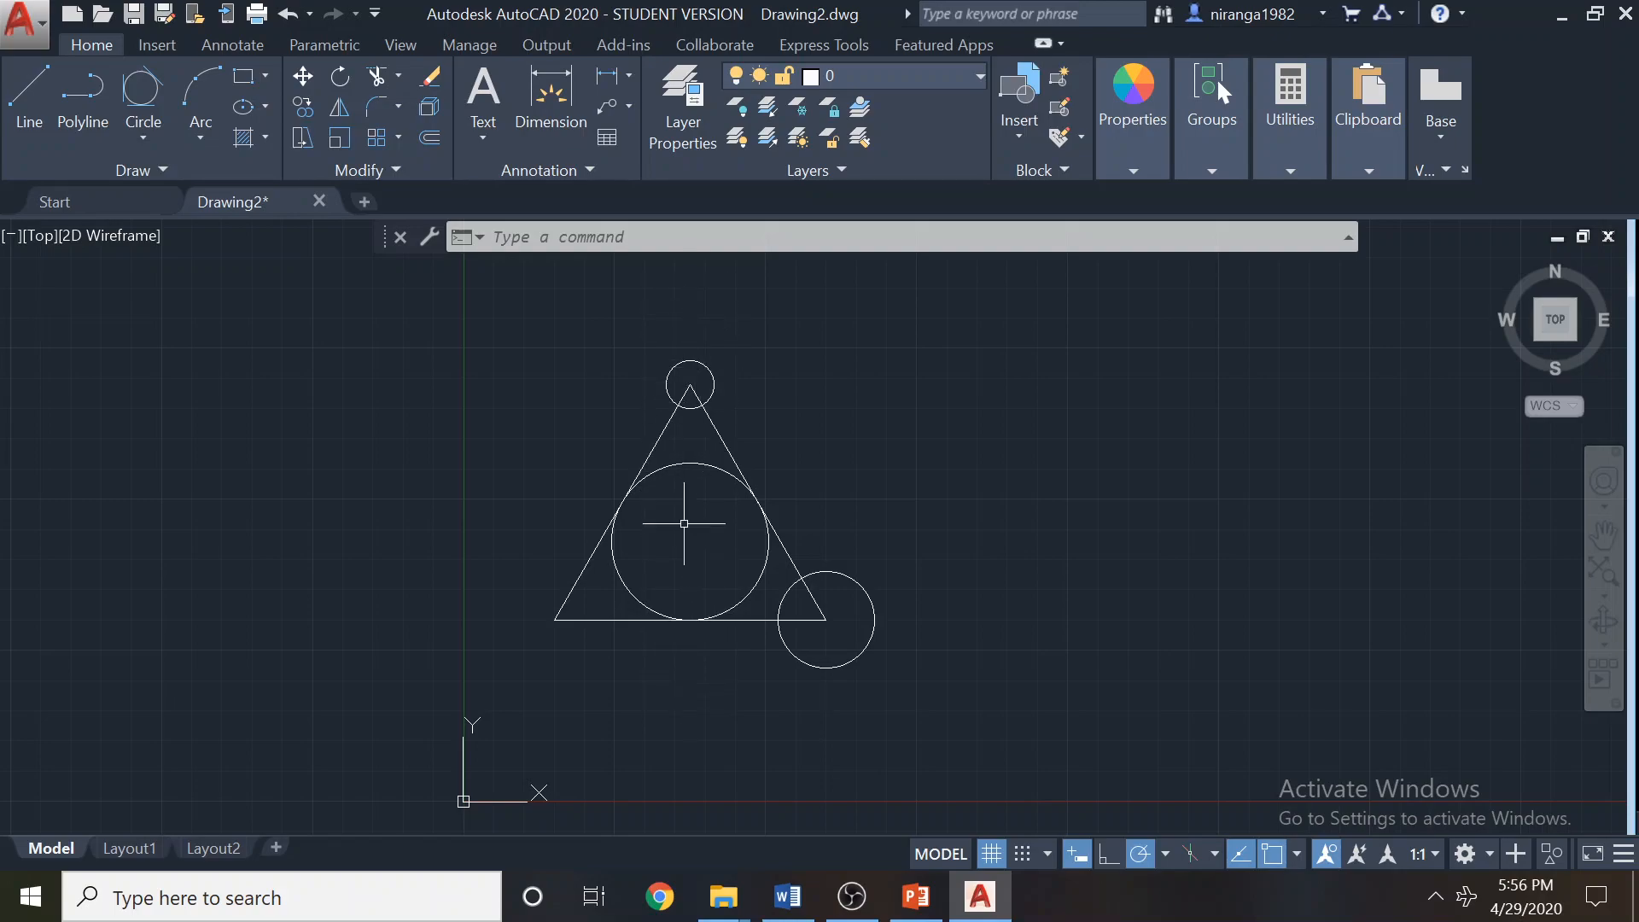
Draw a vertical line from the triangle's apex down past the base to show the symmetry axis, and delete it.
left_click(31, 100)
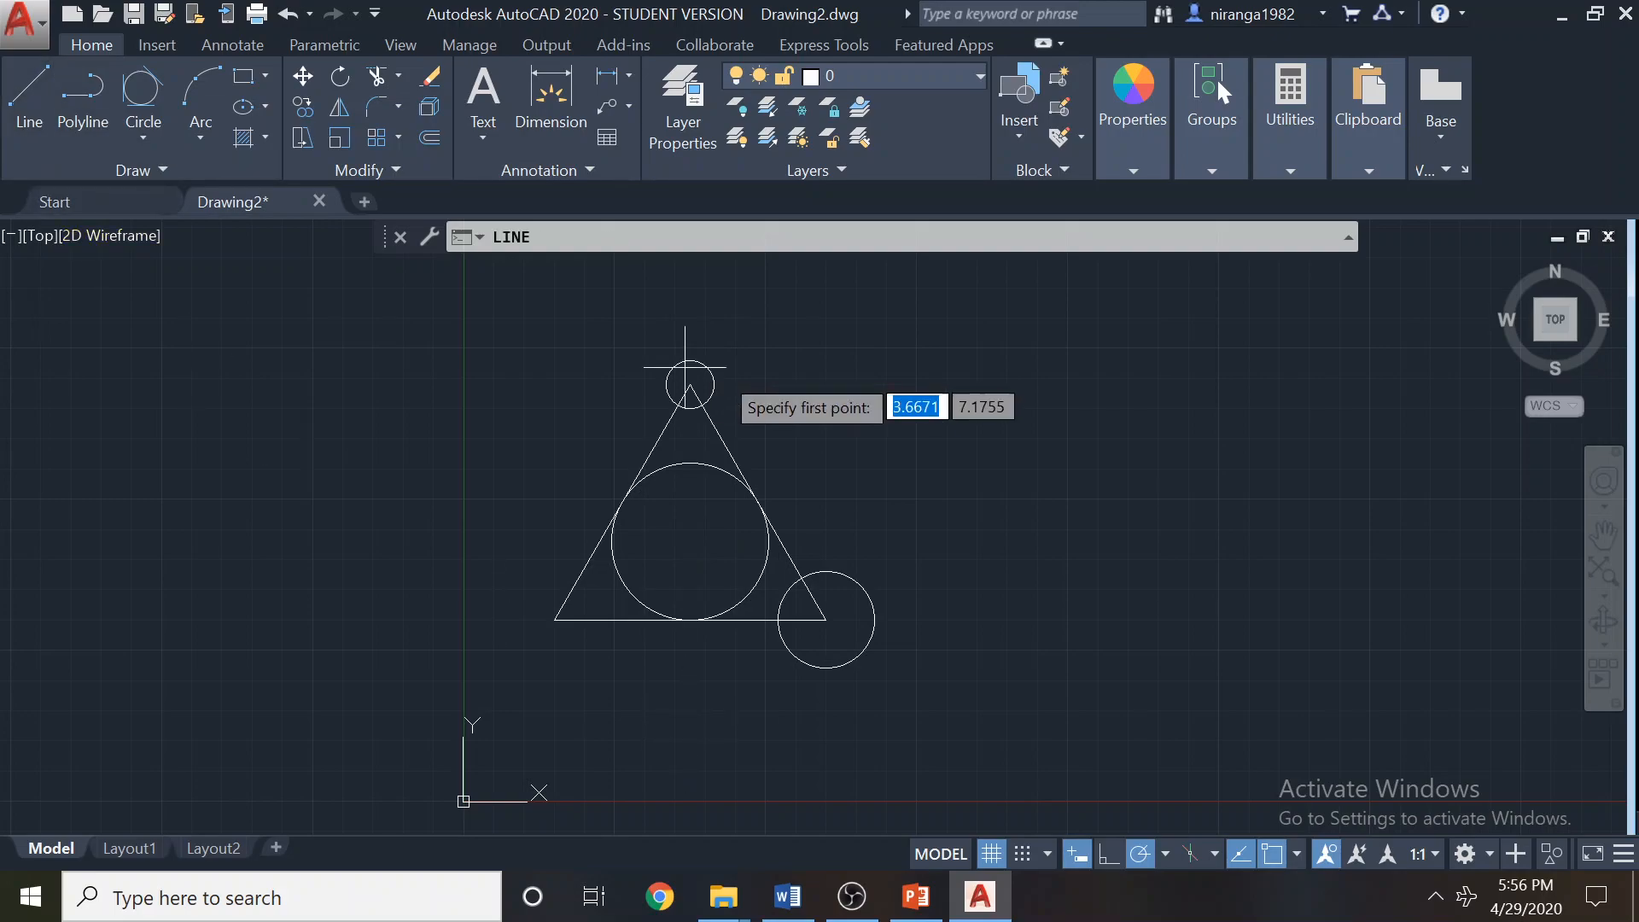
left_click(690, 386)
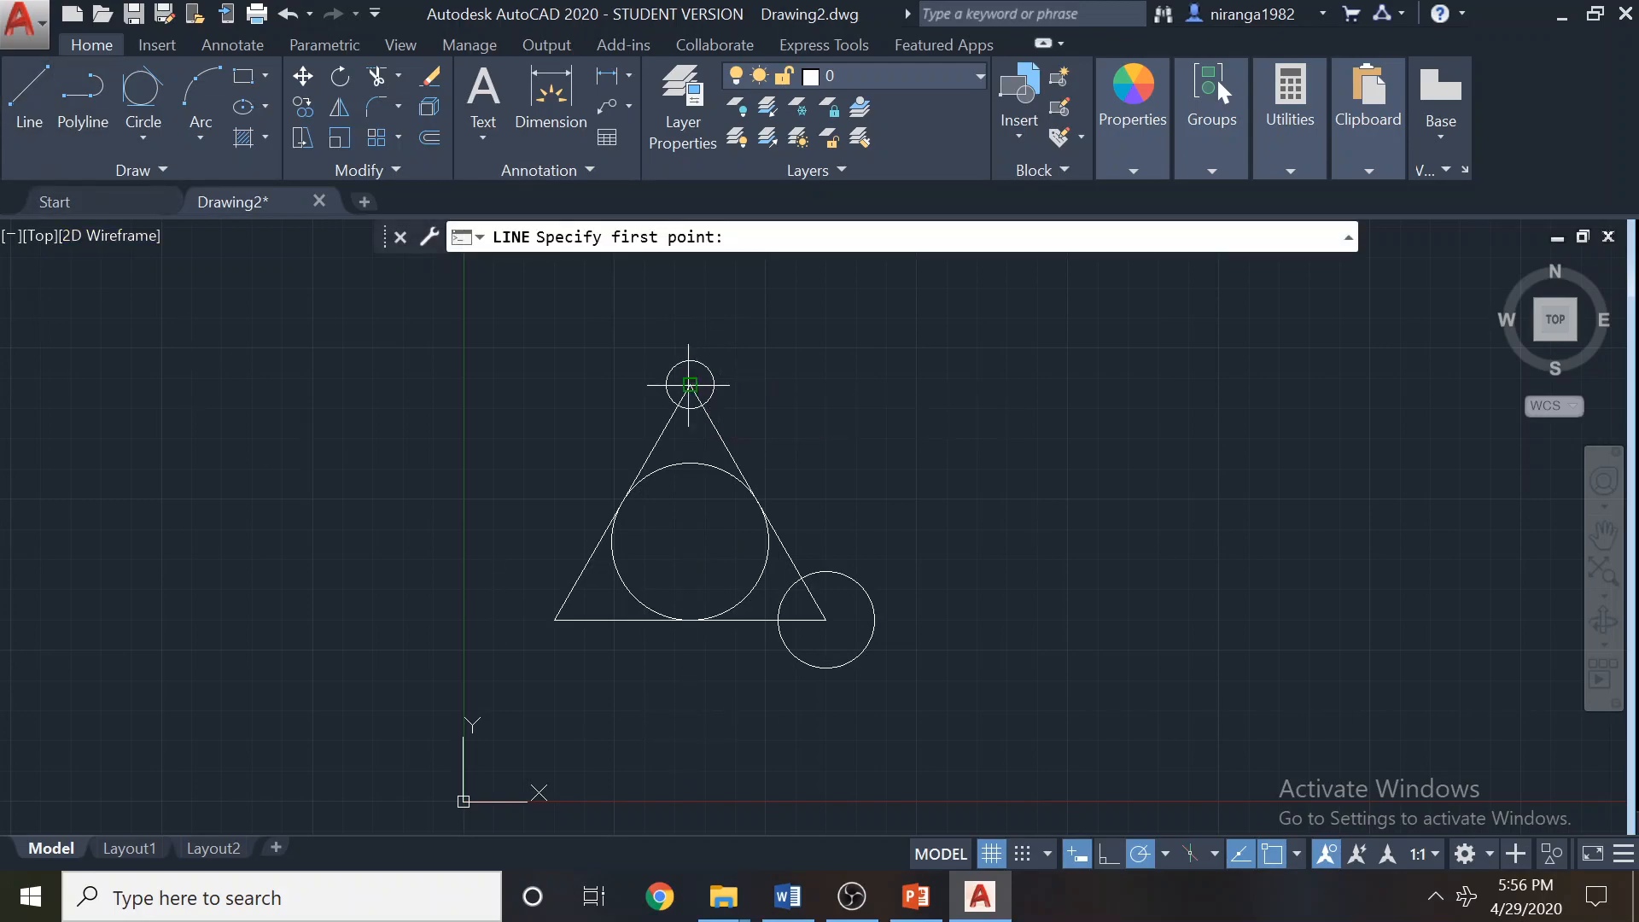
left_click(690, 709)
key("Escape")
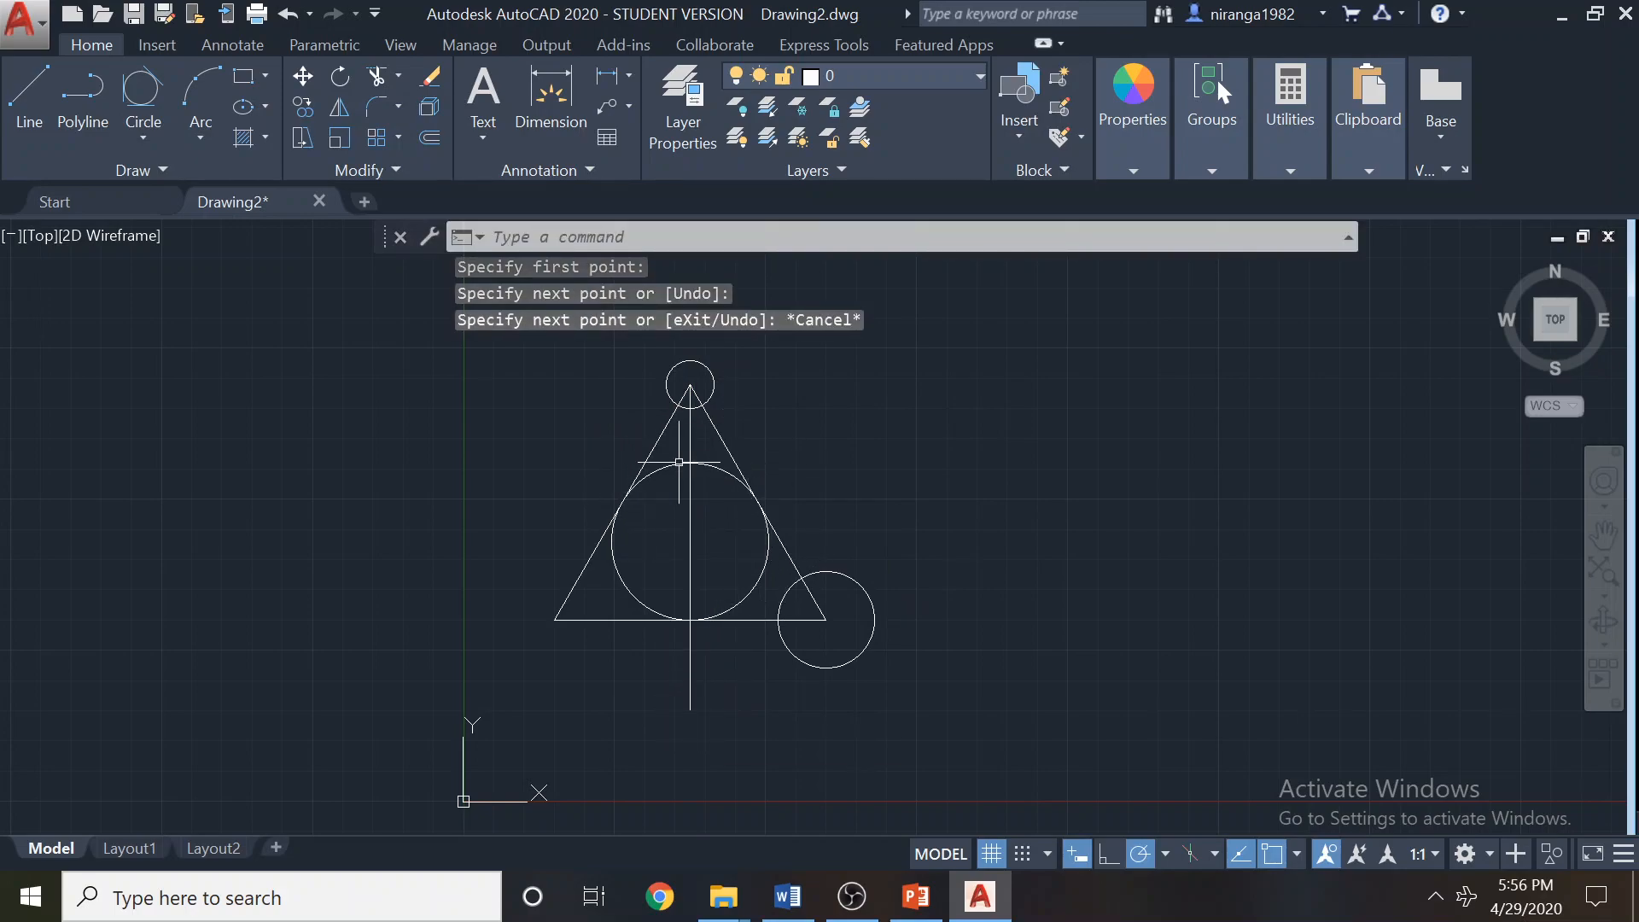
left_click(704, 545)
left_click(681, 537)
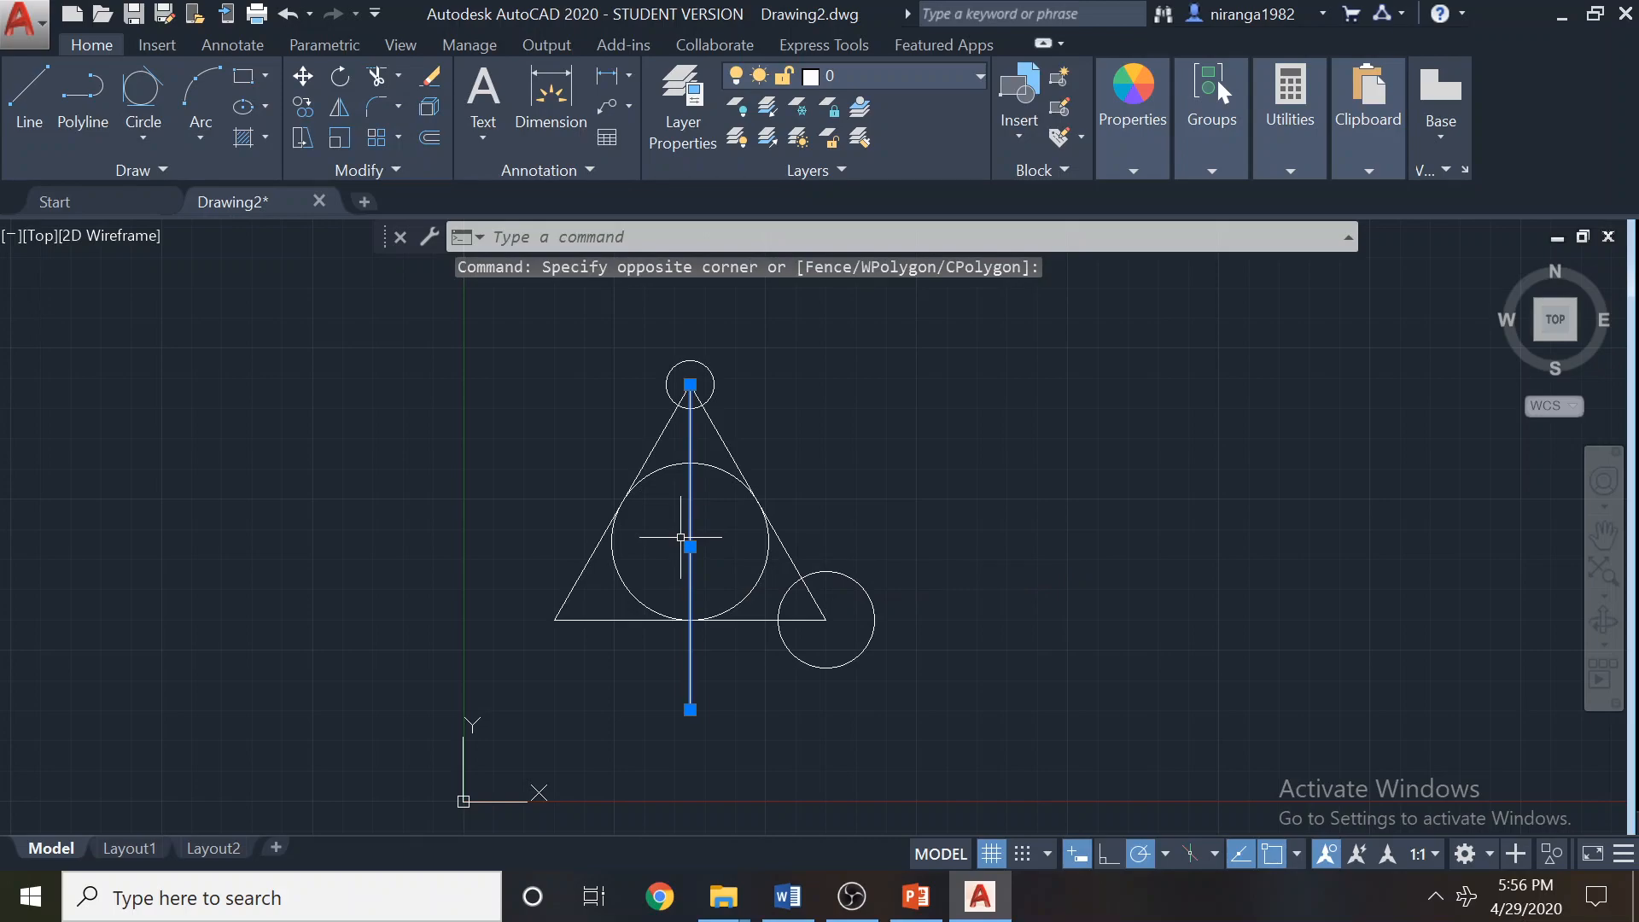
key("Delete")
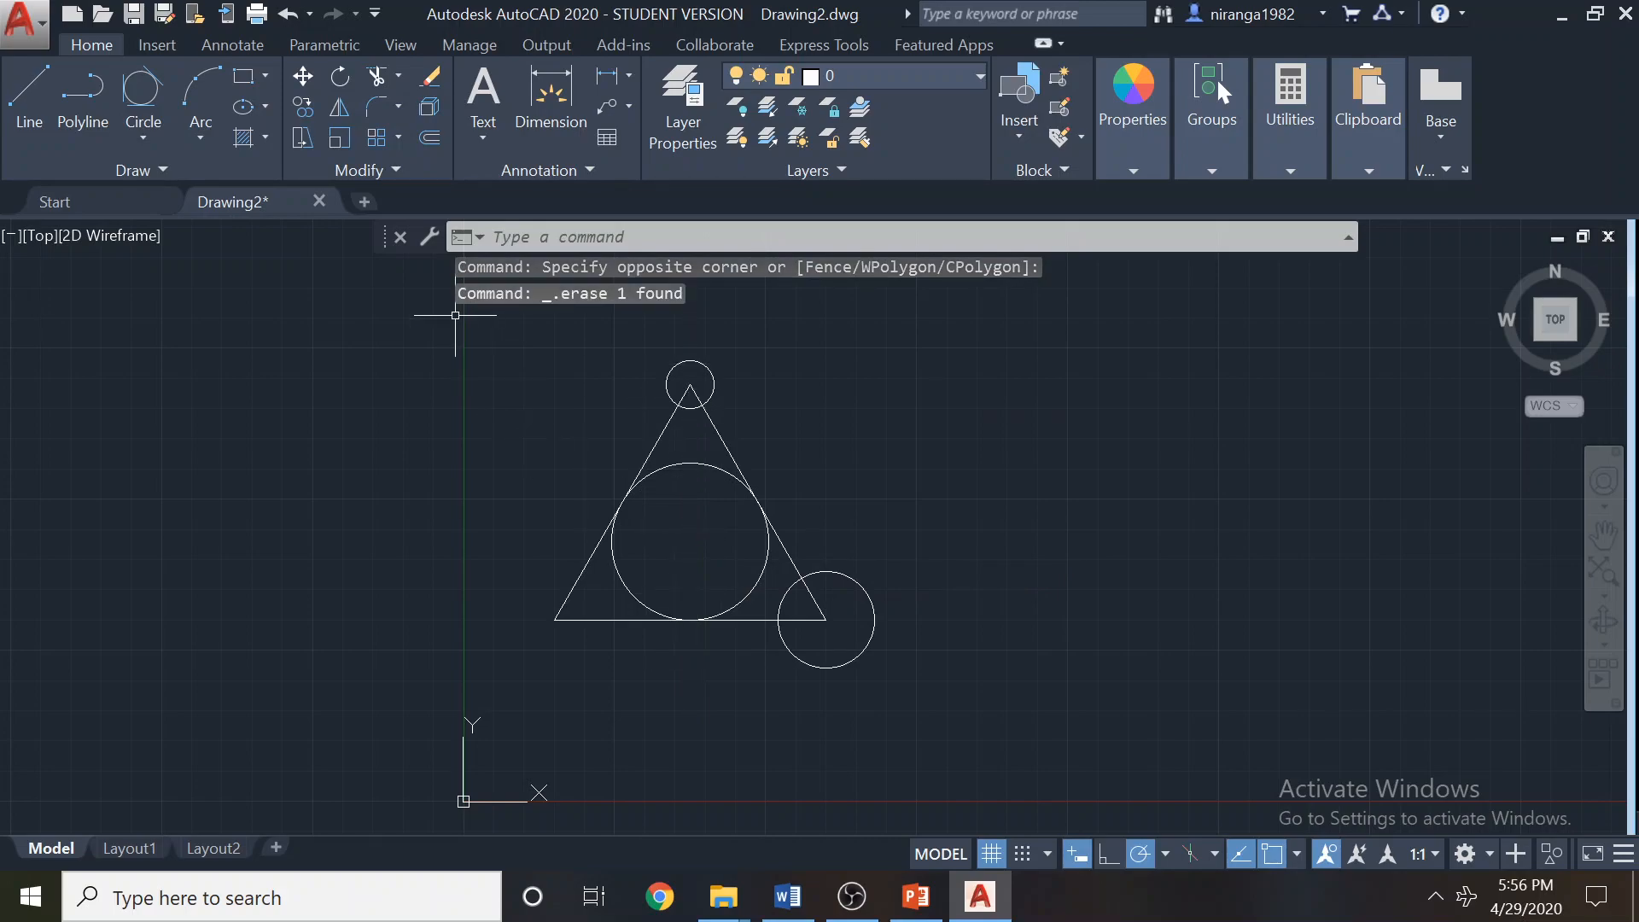
Mirror the lower-right circle across the line from the apex to the base's midpoint, erasing the source circle, and undo the mirror.
left_click(341, 107)
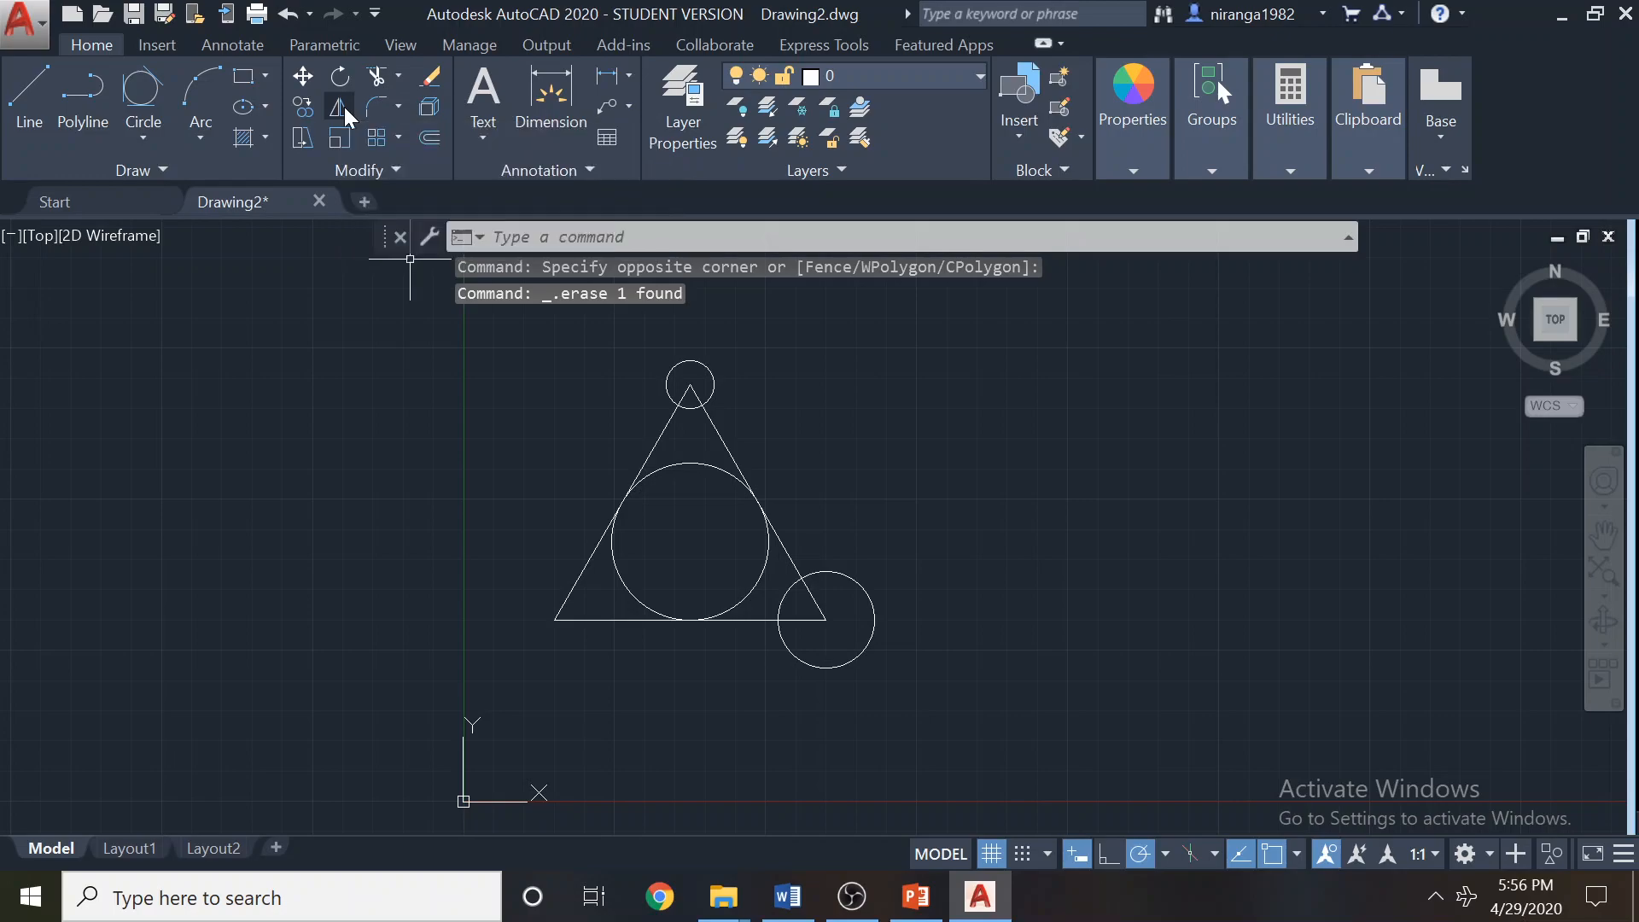
left_click(842, 574)
key("Return")
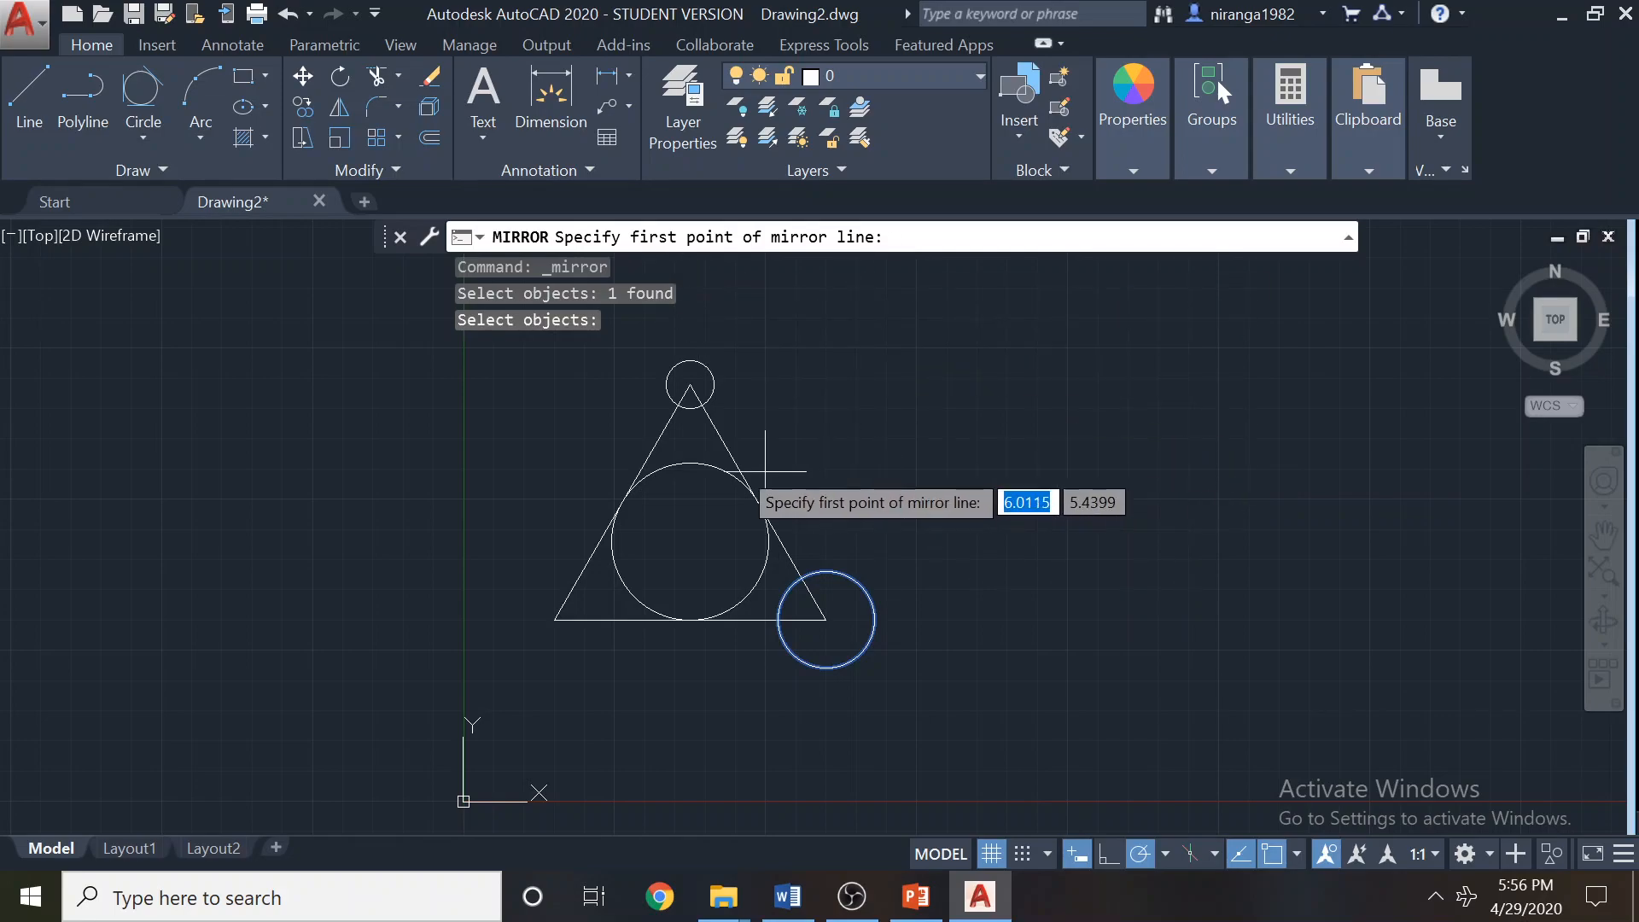
left_click(690, 384)
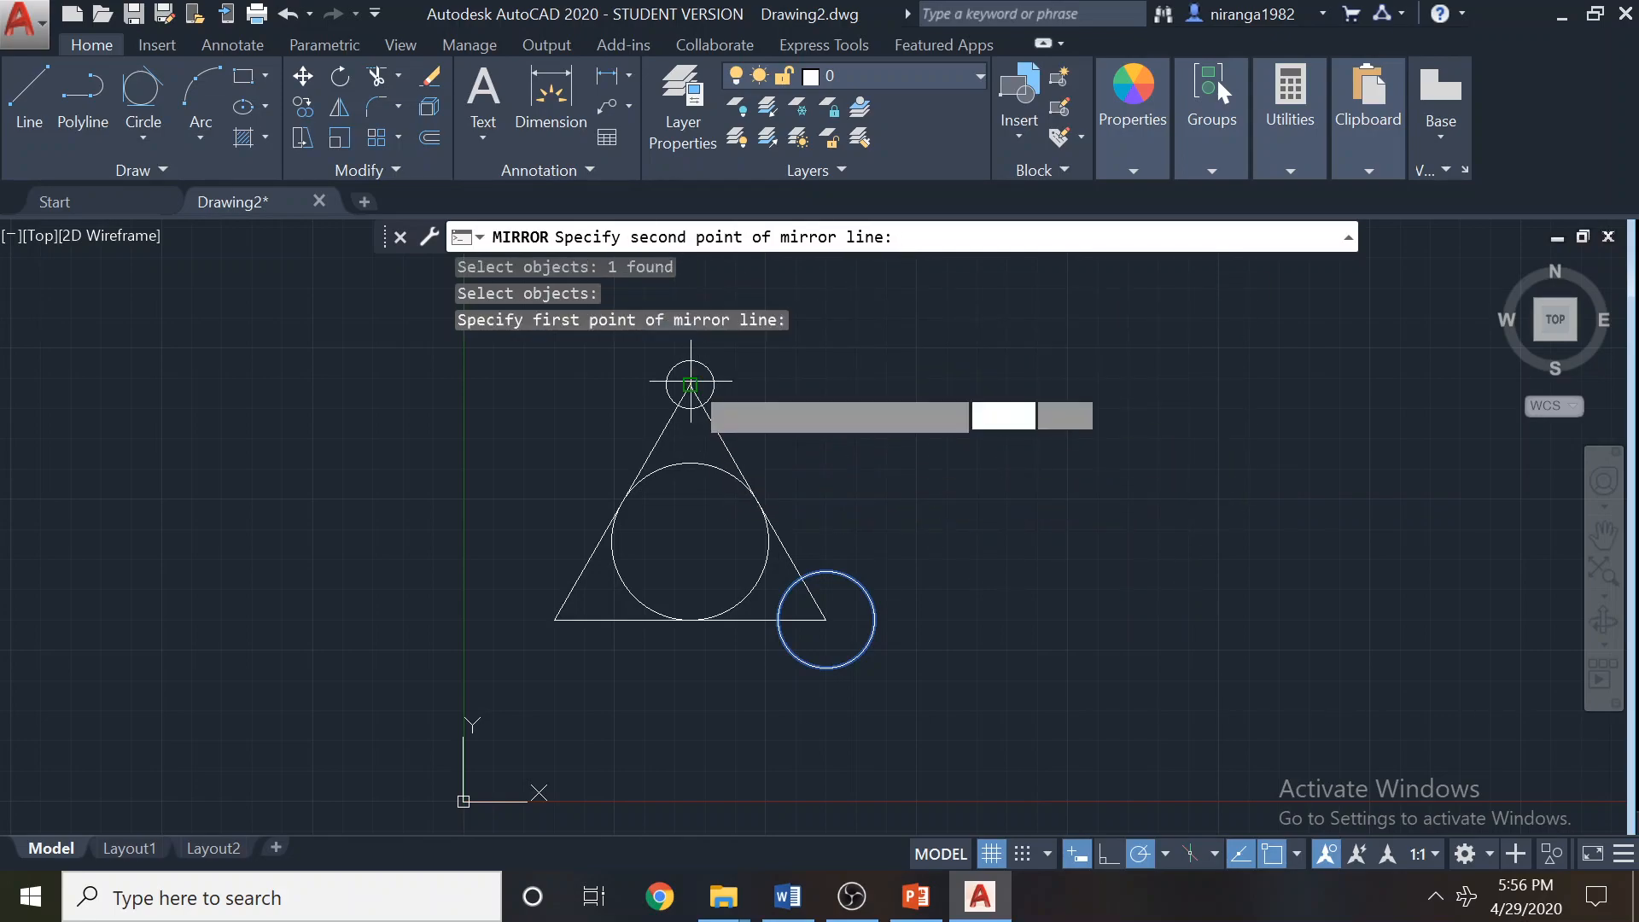
left_click(690, 619)
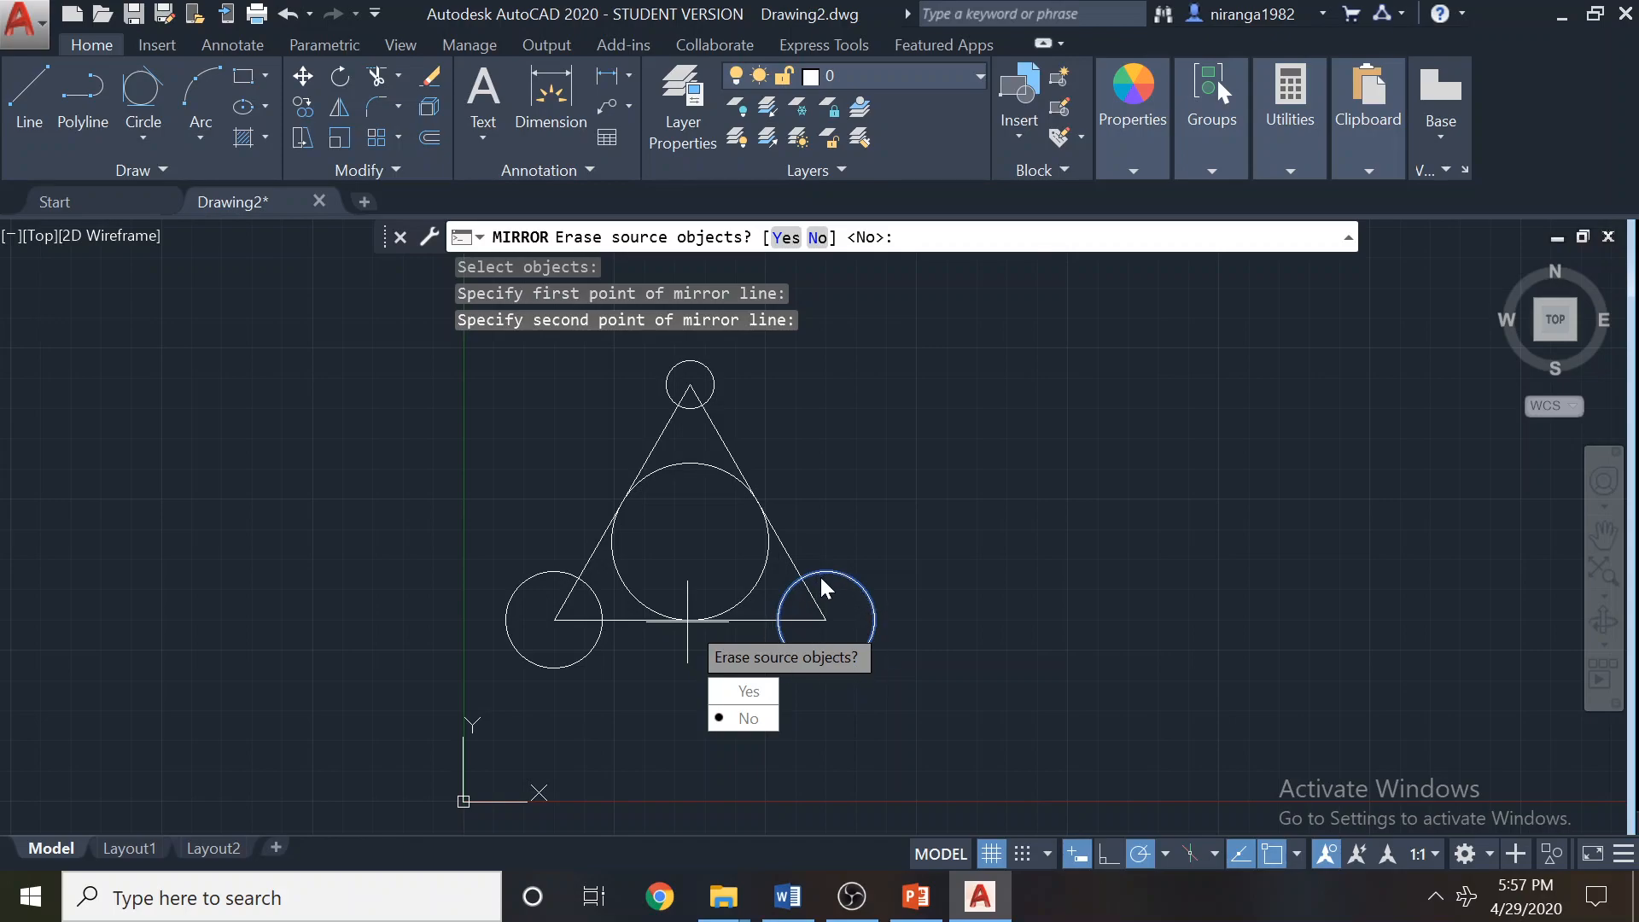
left_click(749, 692)
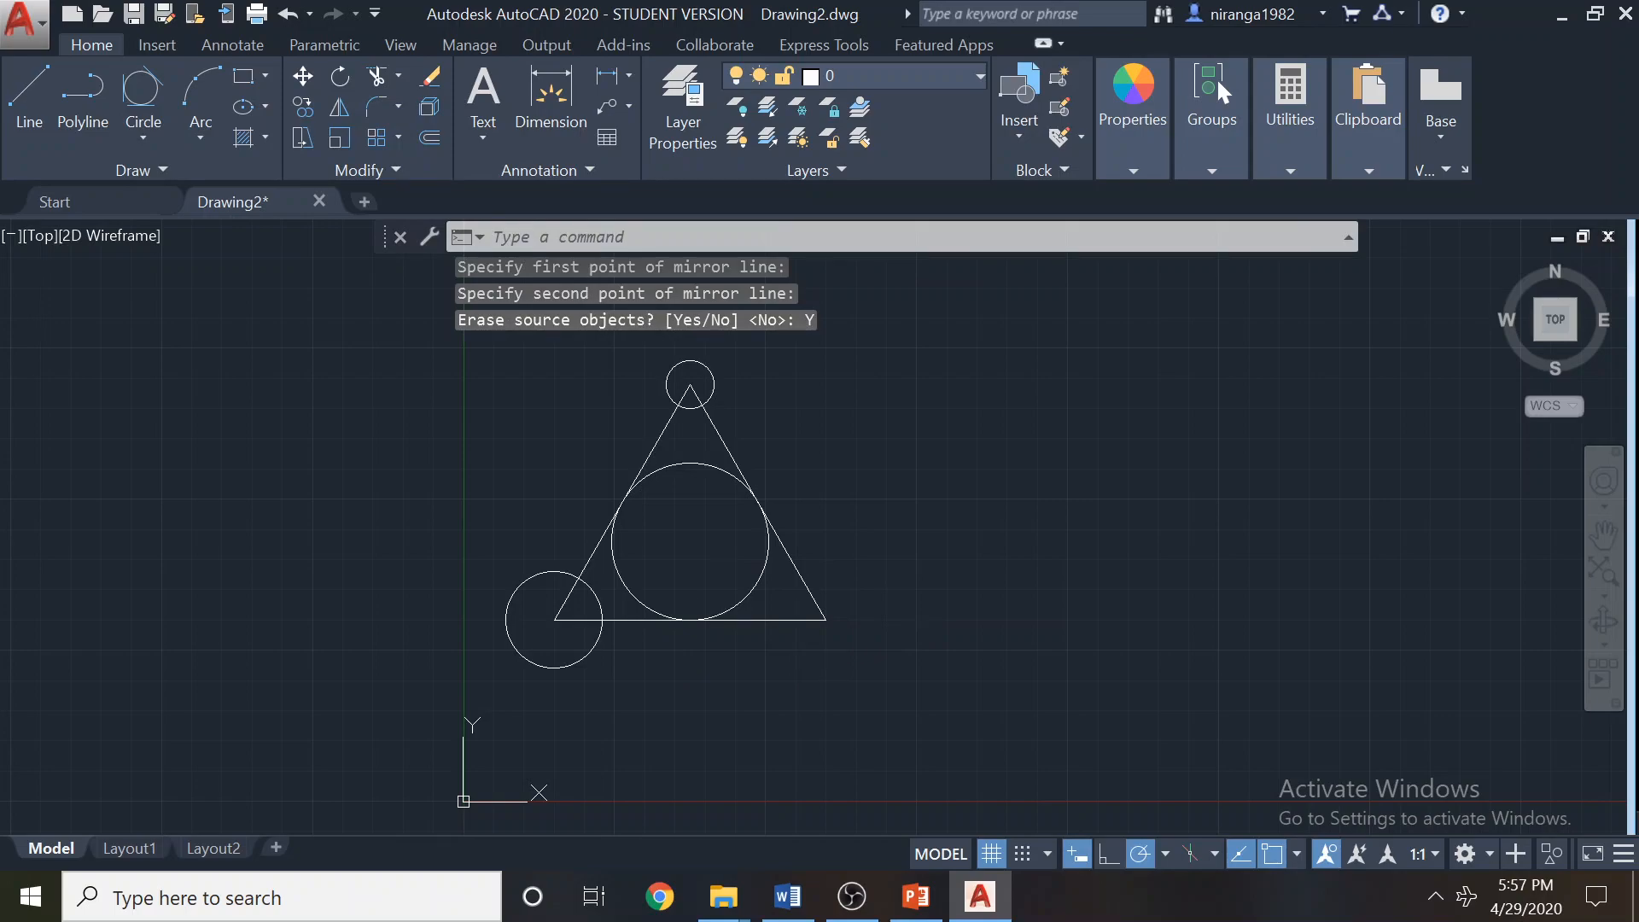
key("ctrl+z")
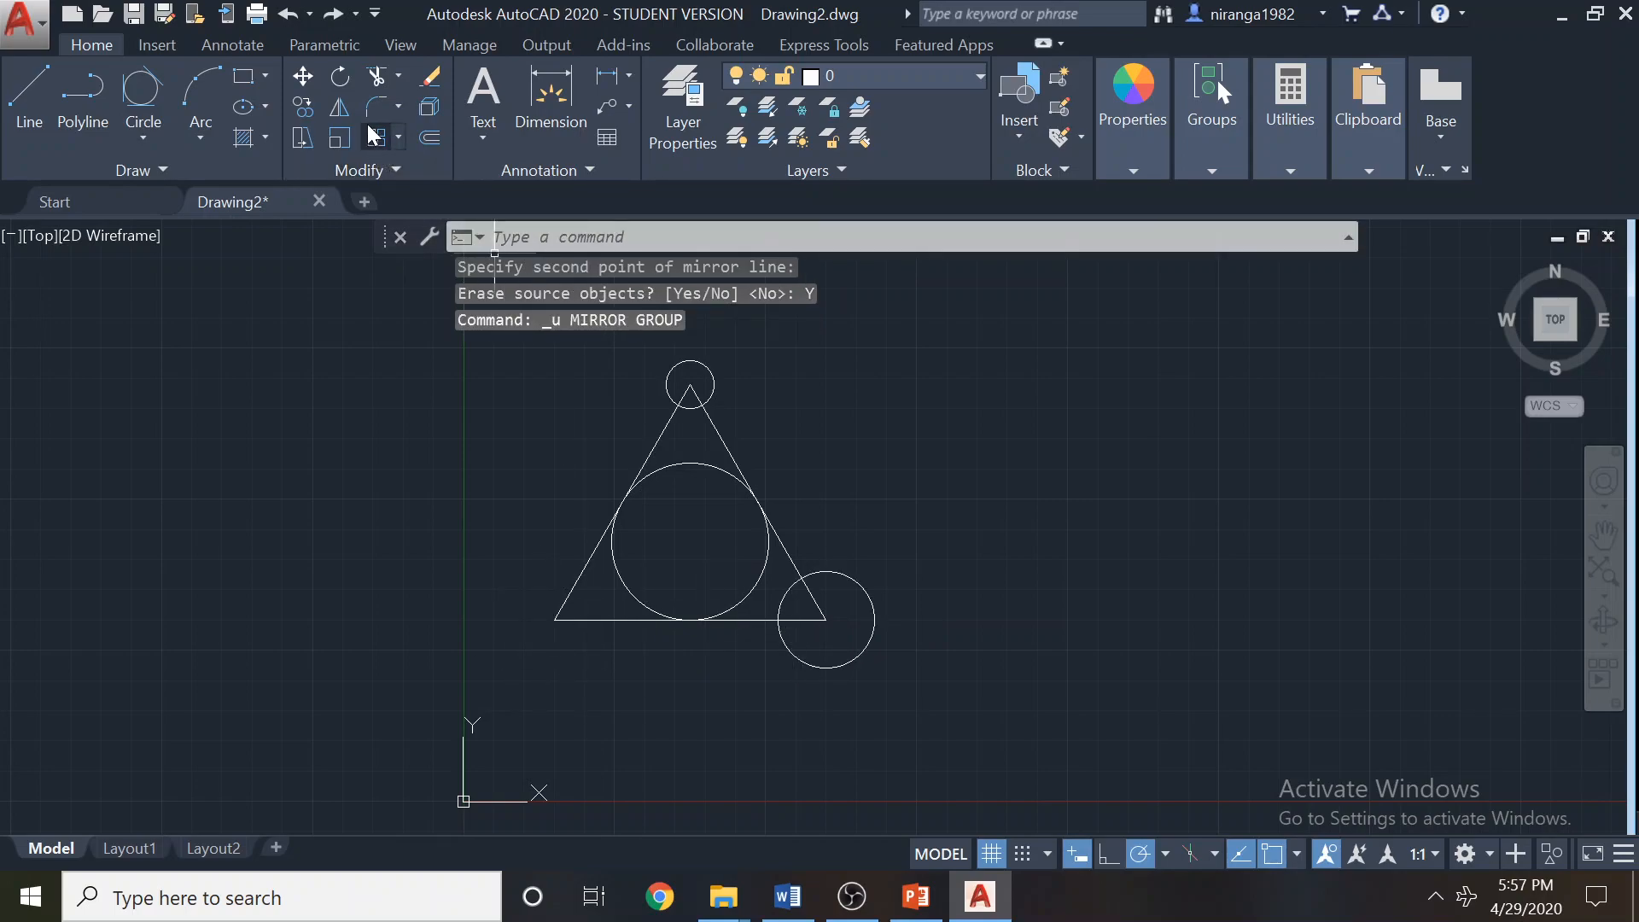
Mirror the lower-right circle across the line from the apex to the base's midpoint, keeping the source circle.
left_click(339, 107)
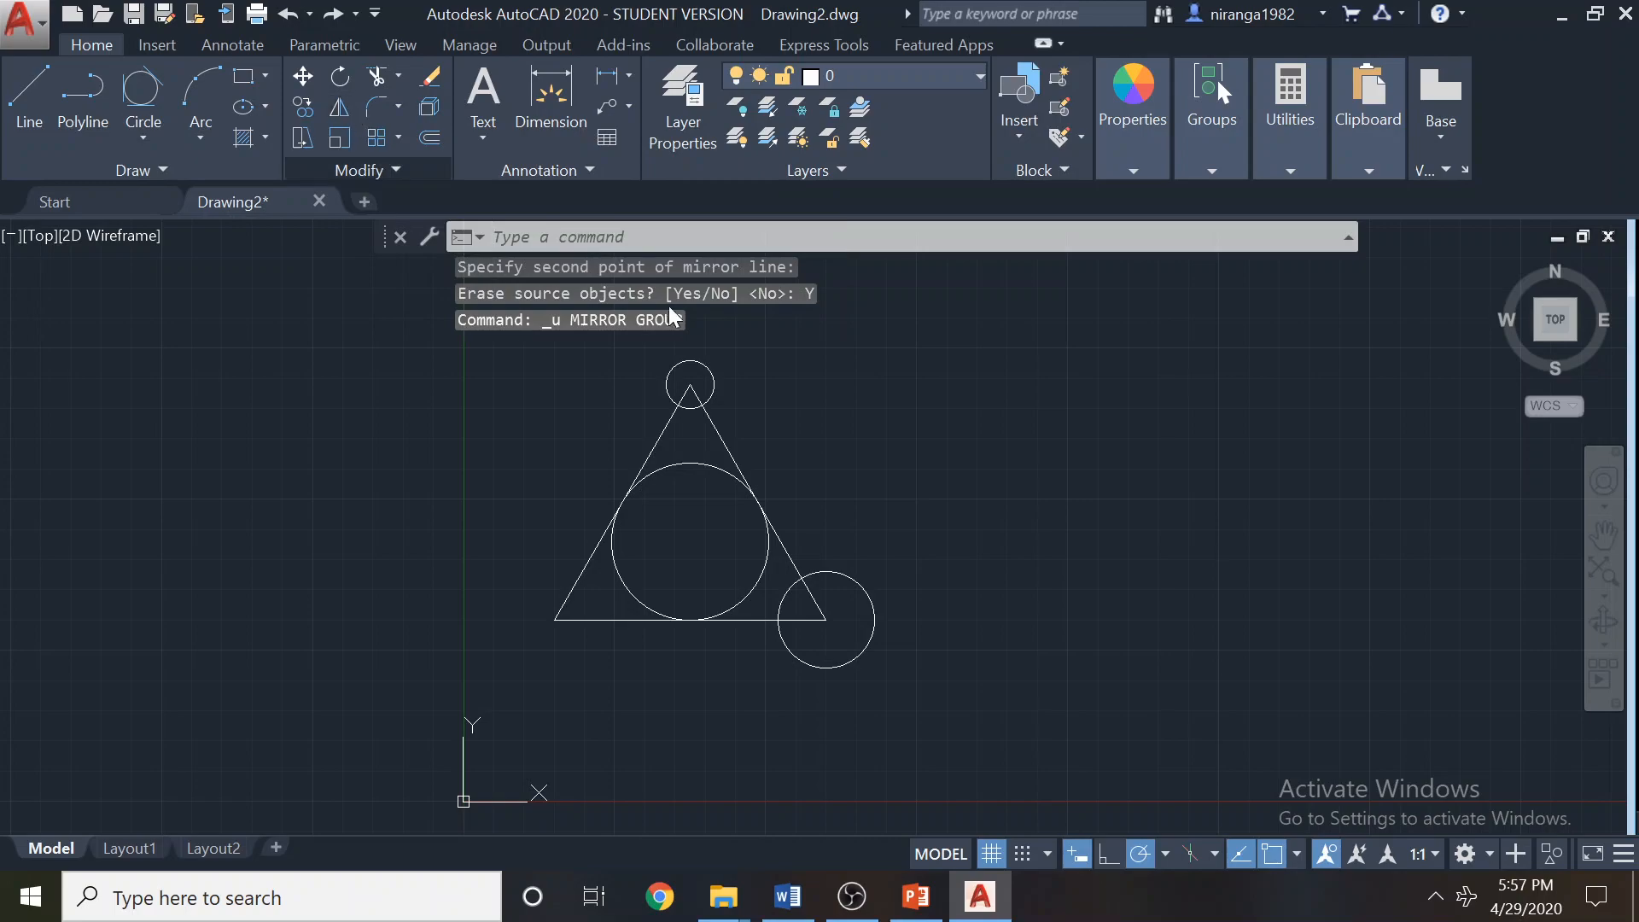
left_click(849, 578)
key("Return")
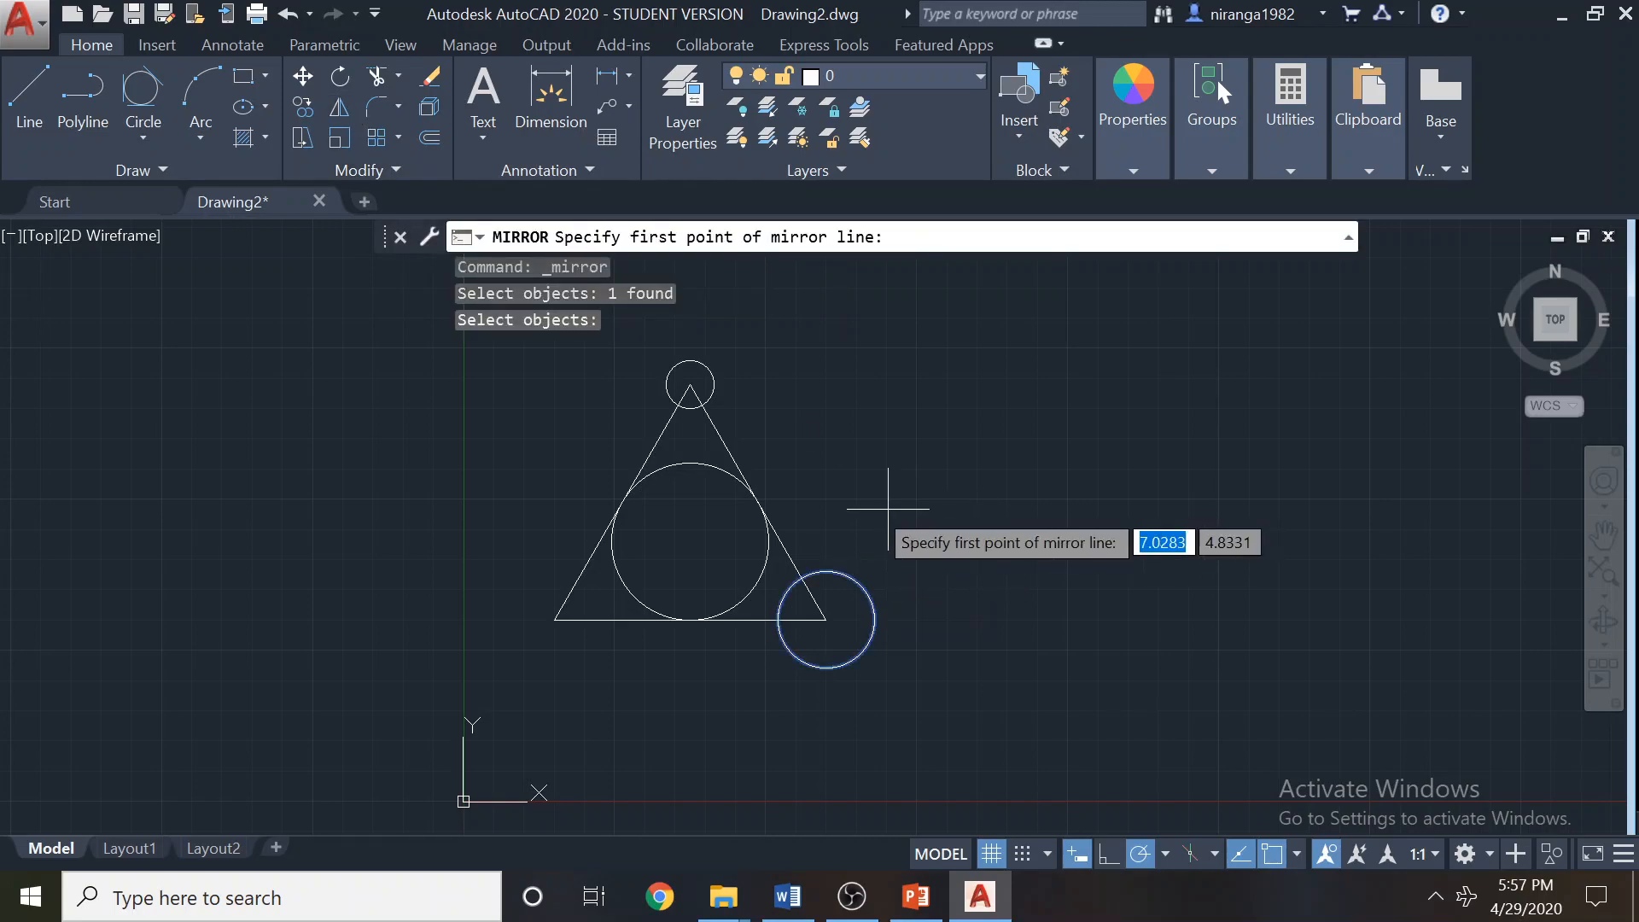
left_click(690, 385)
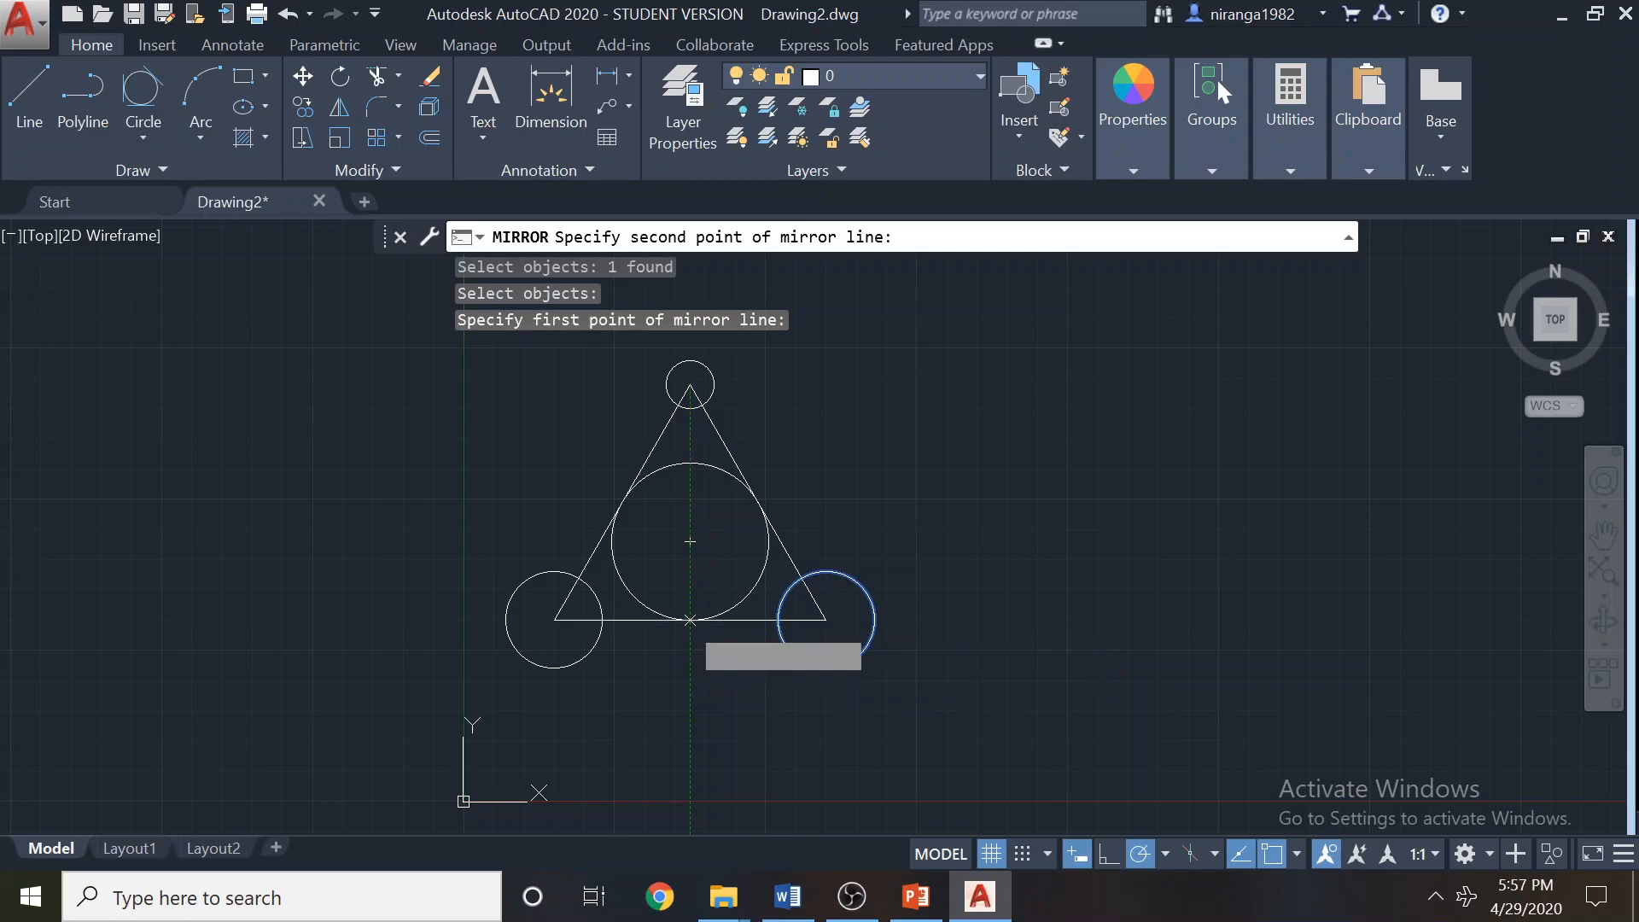
left_click(687, 620)
left_click(741, 718)
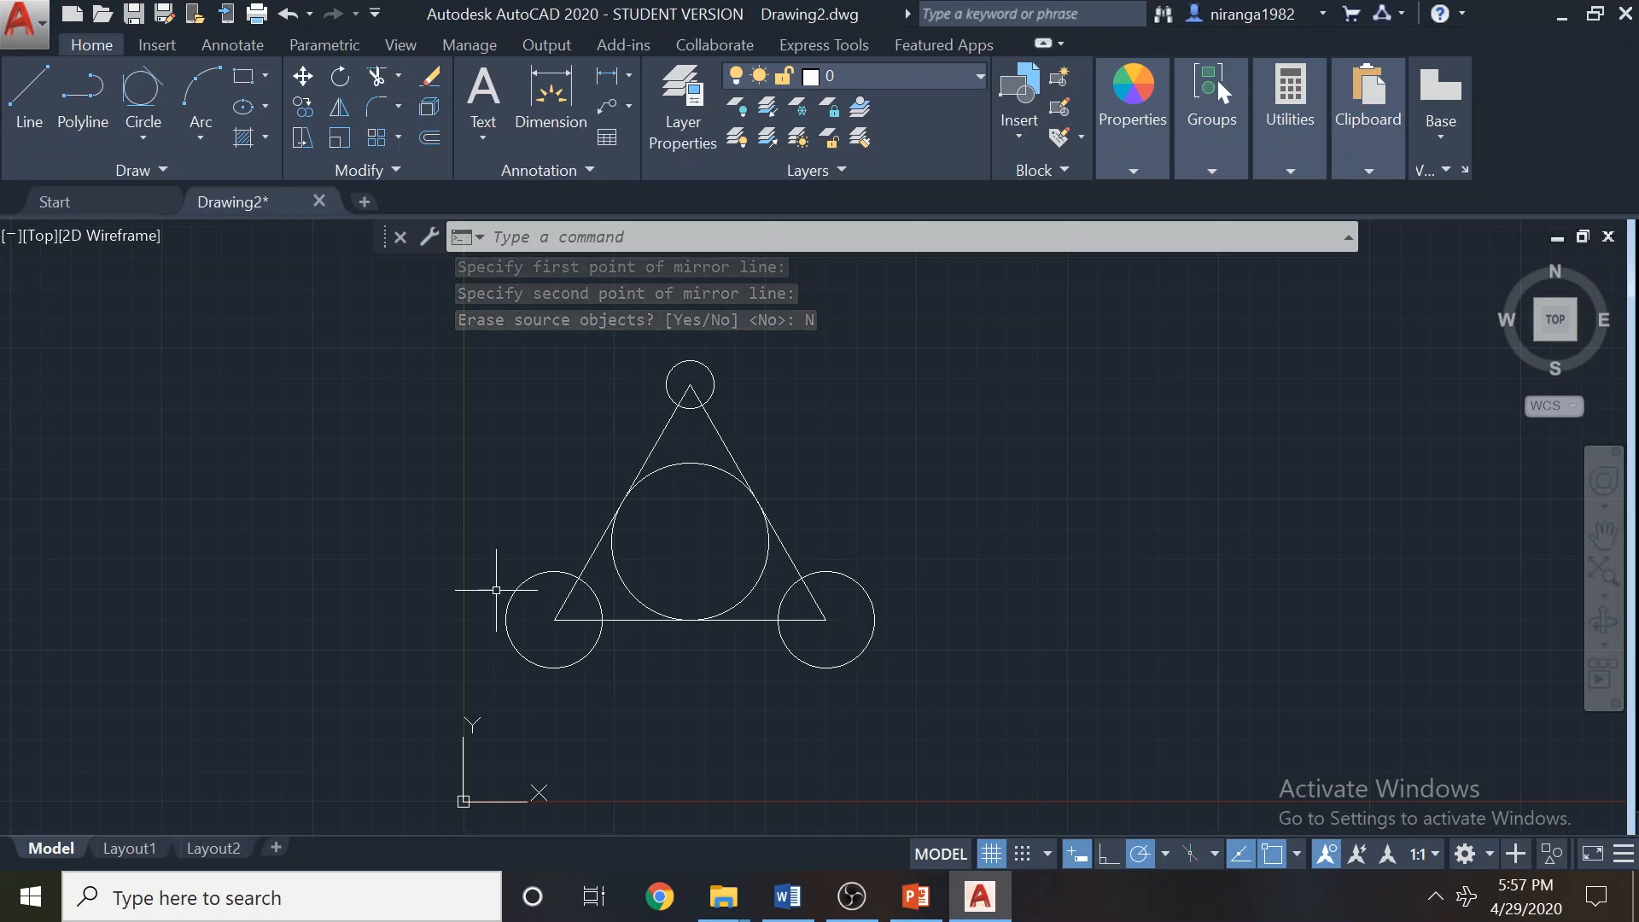
Mirror the whole triangle figure across a vertical line to its right, keeping the source objects.
scroll(902, 476, "down", 2)
middle_click_drag(944, 461, 673, 491)
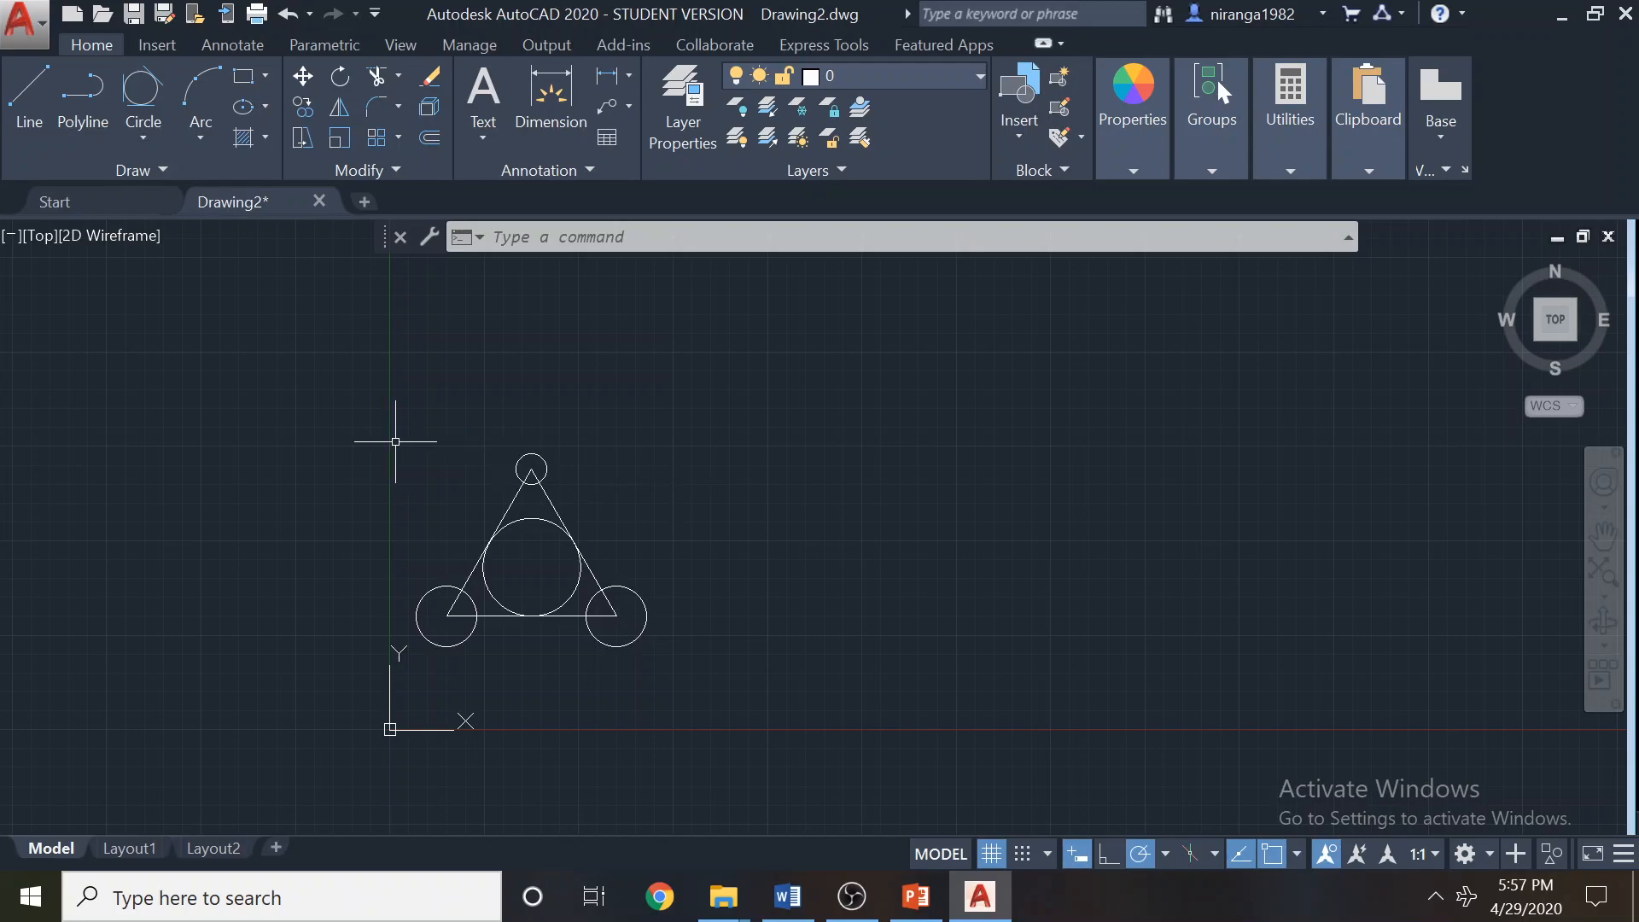
left_click(339, 106)
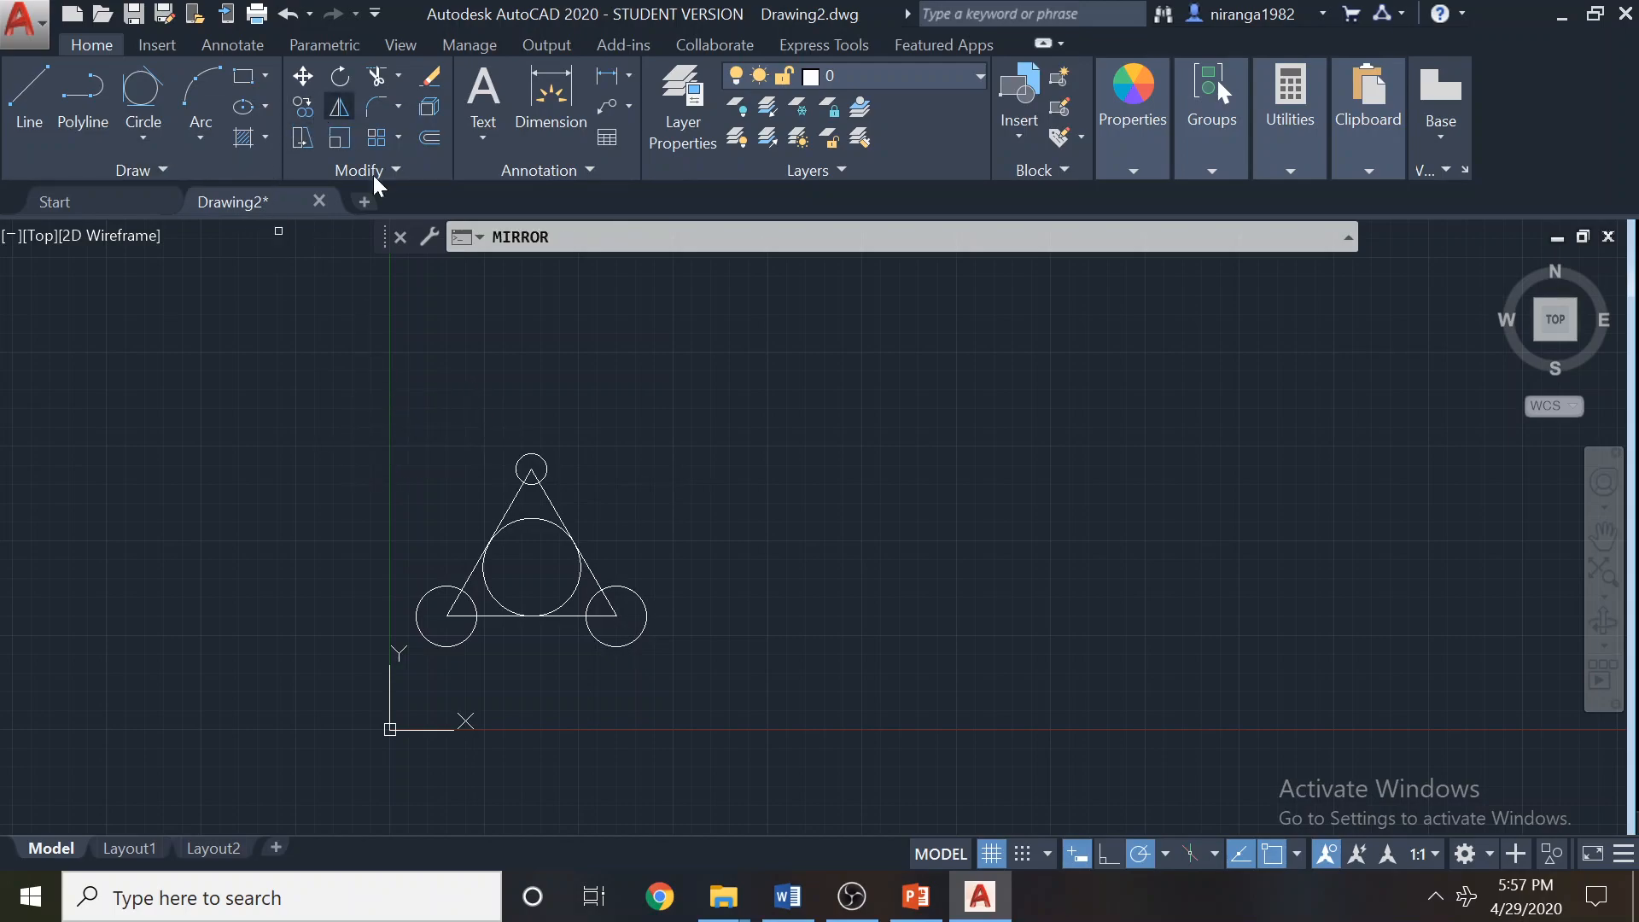
left_click(359, 387)
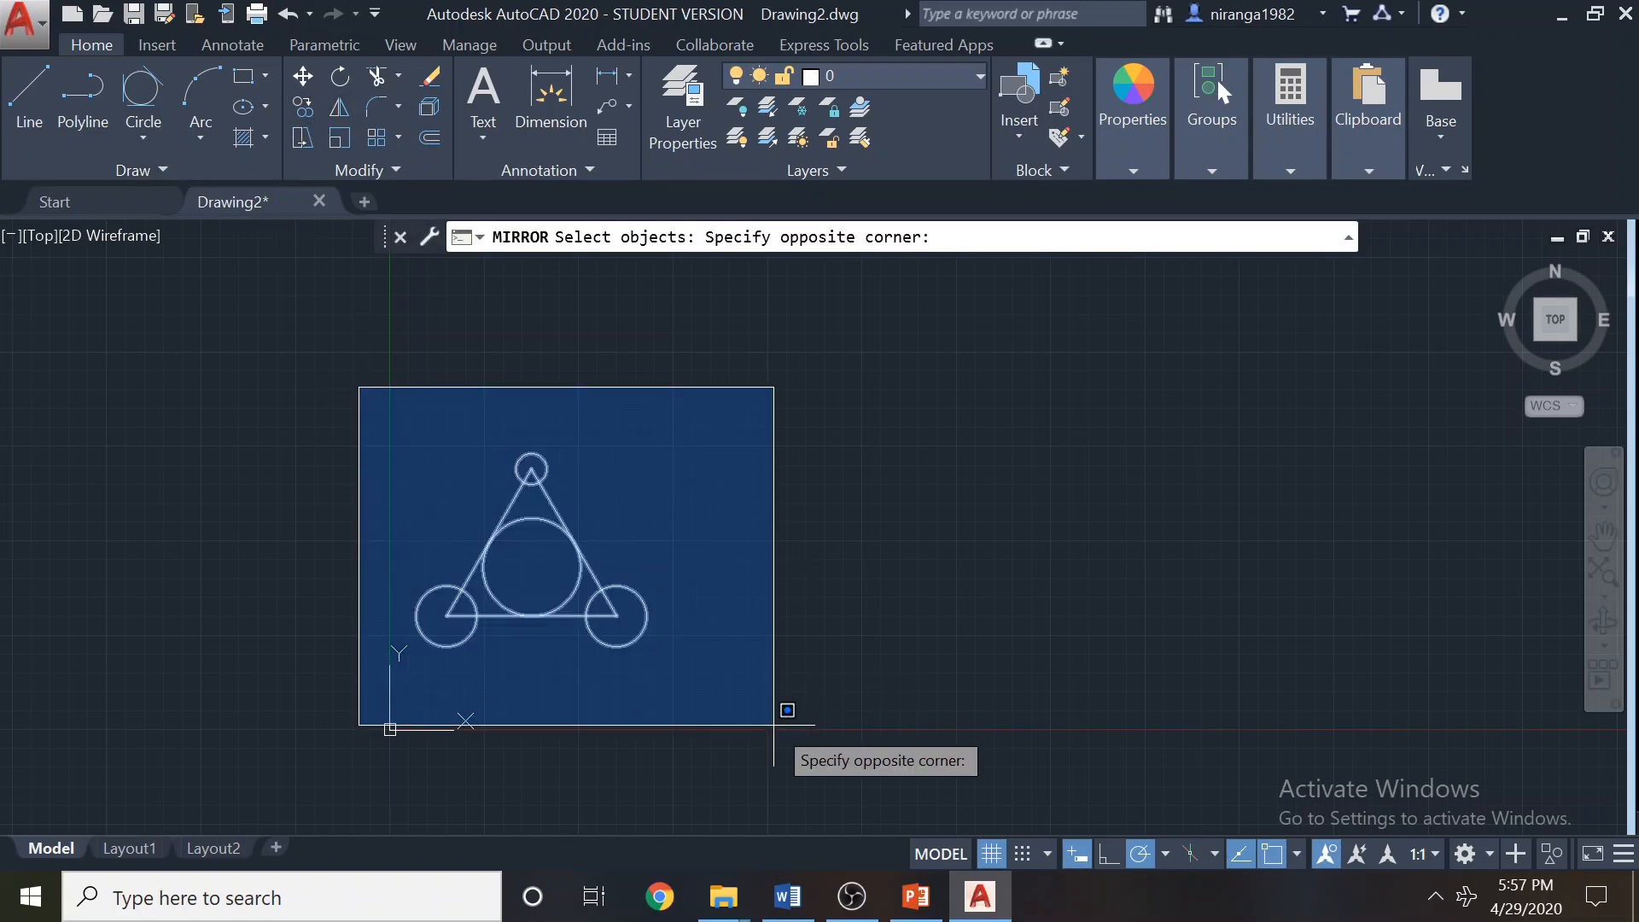
left_click(782, 687)
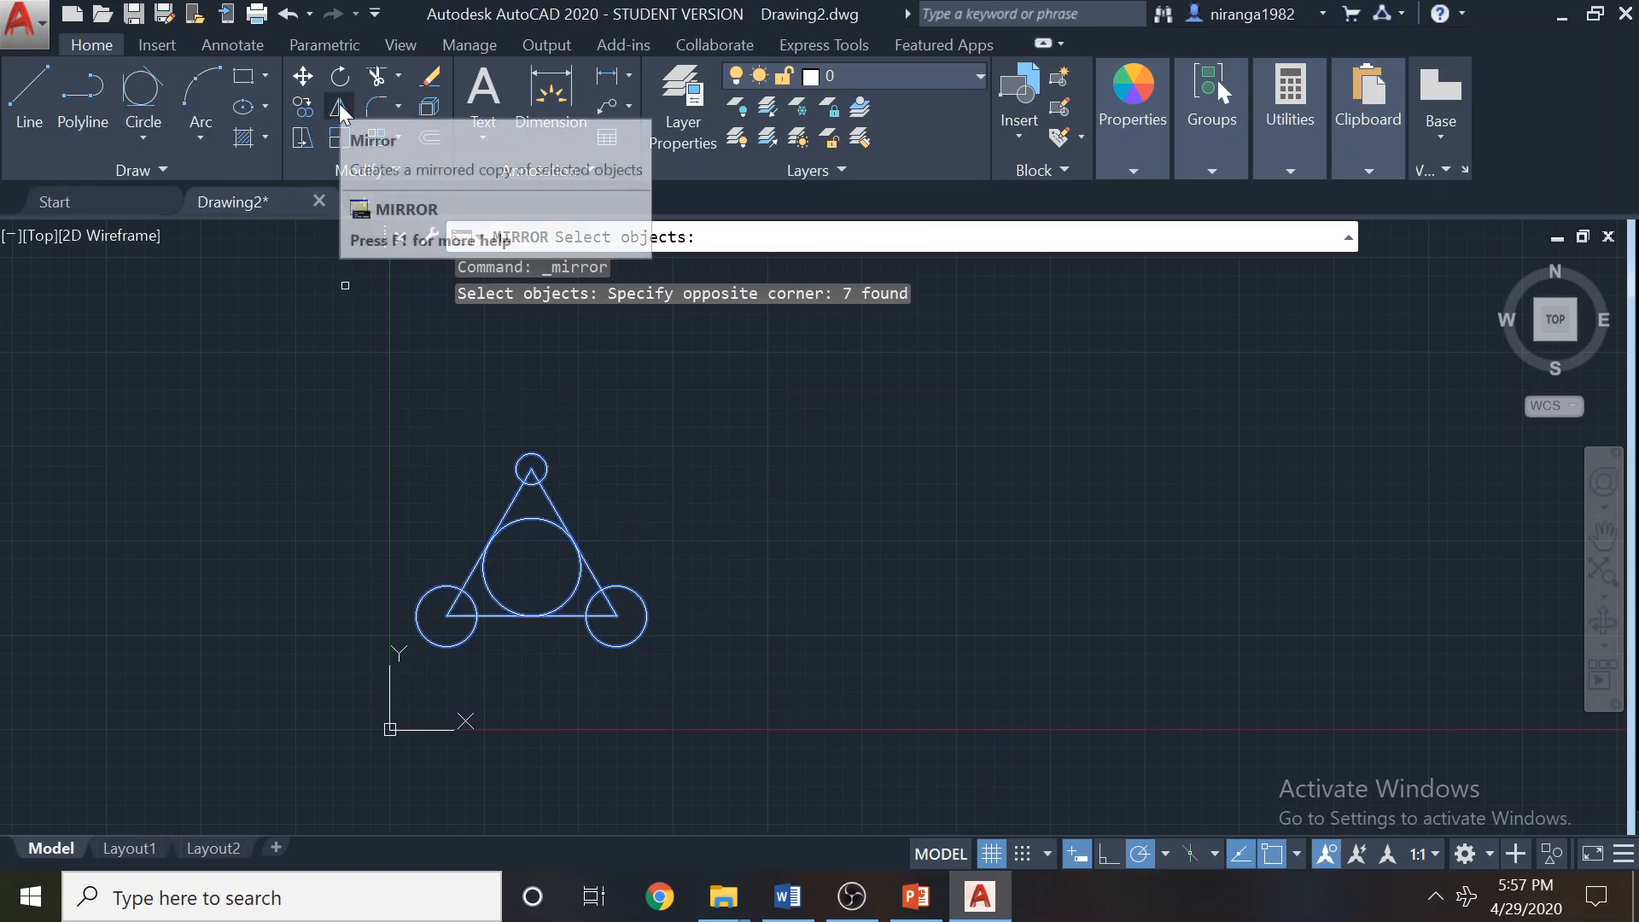
key("Return")
left_click(770, 383)
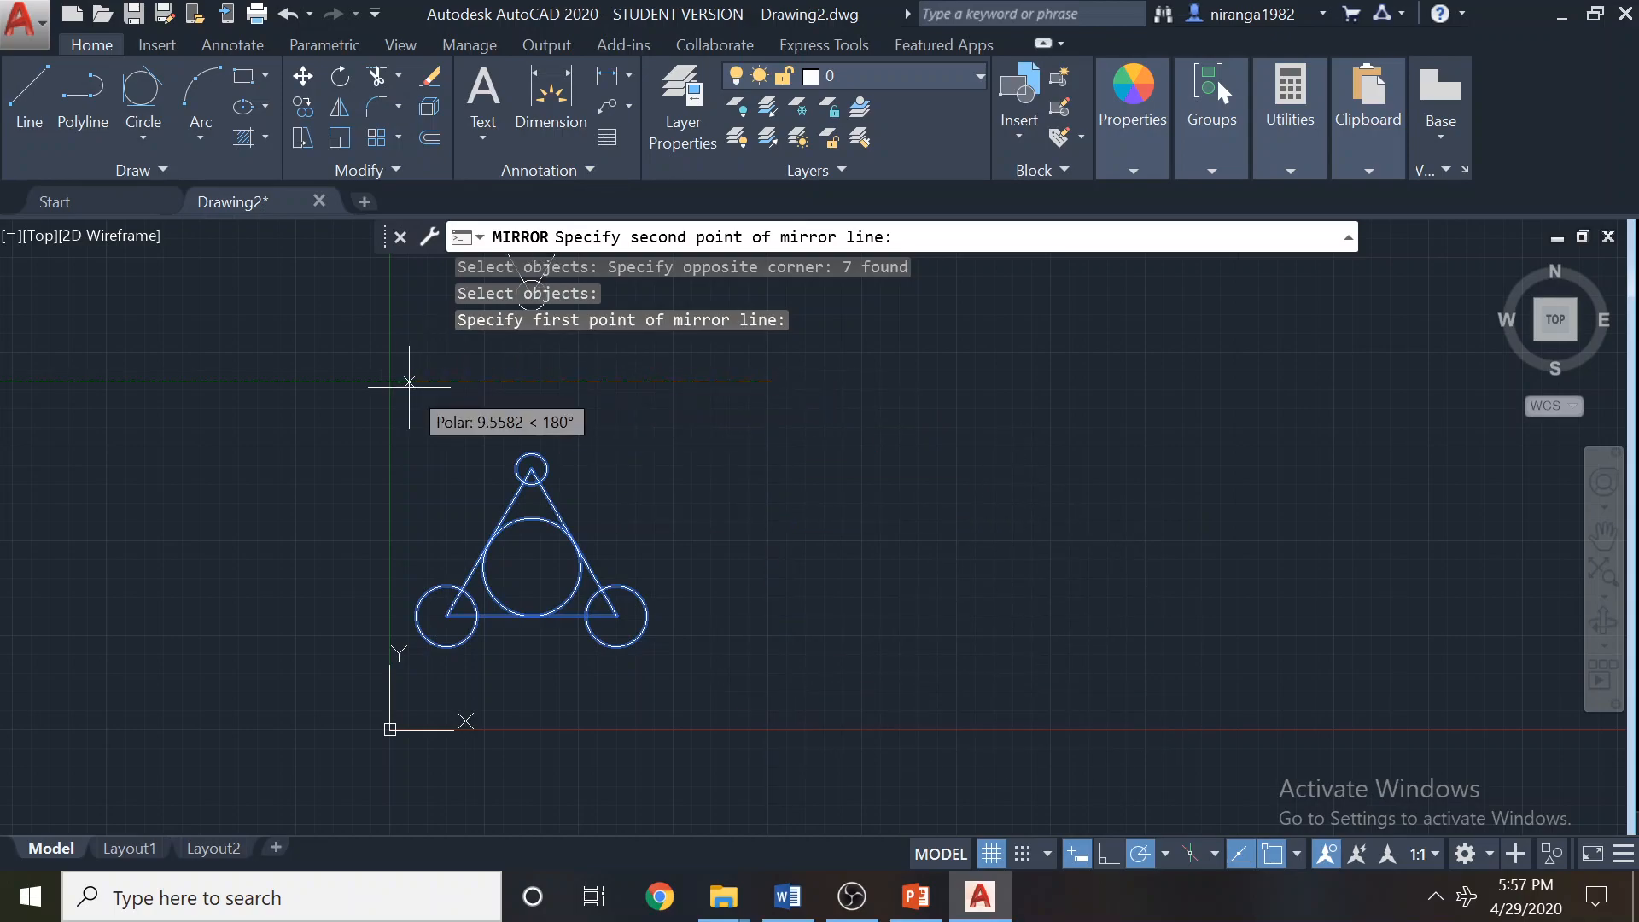
middle_click_drag(835, 327, 756, 638)
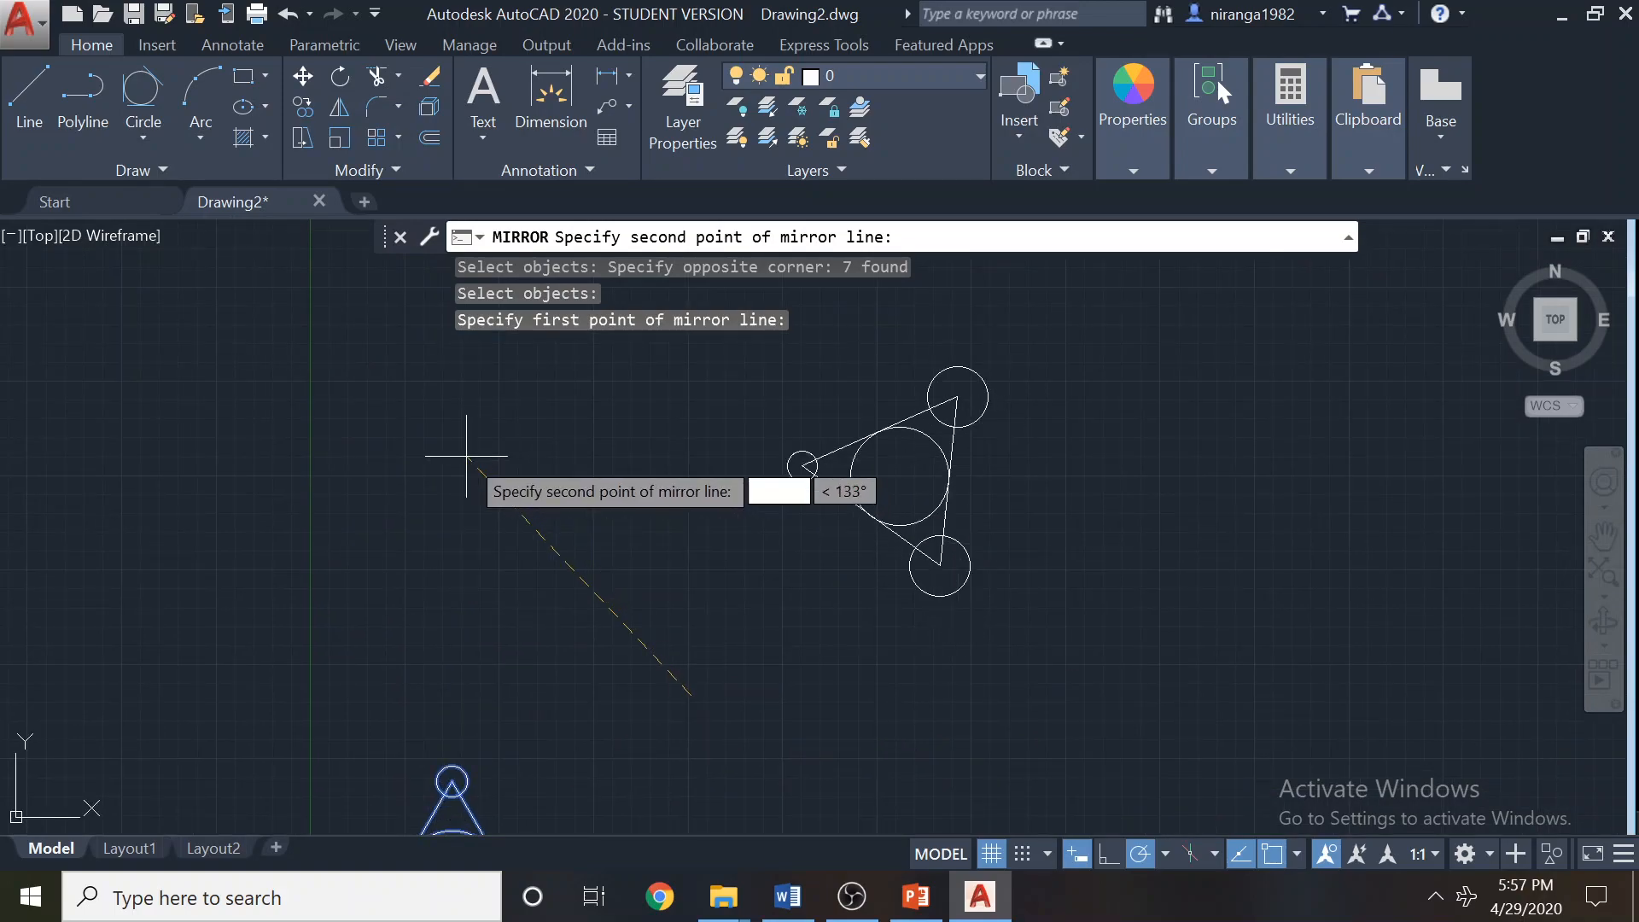
scroll(519, 424, "down", 3)
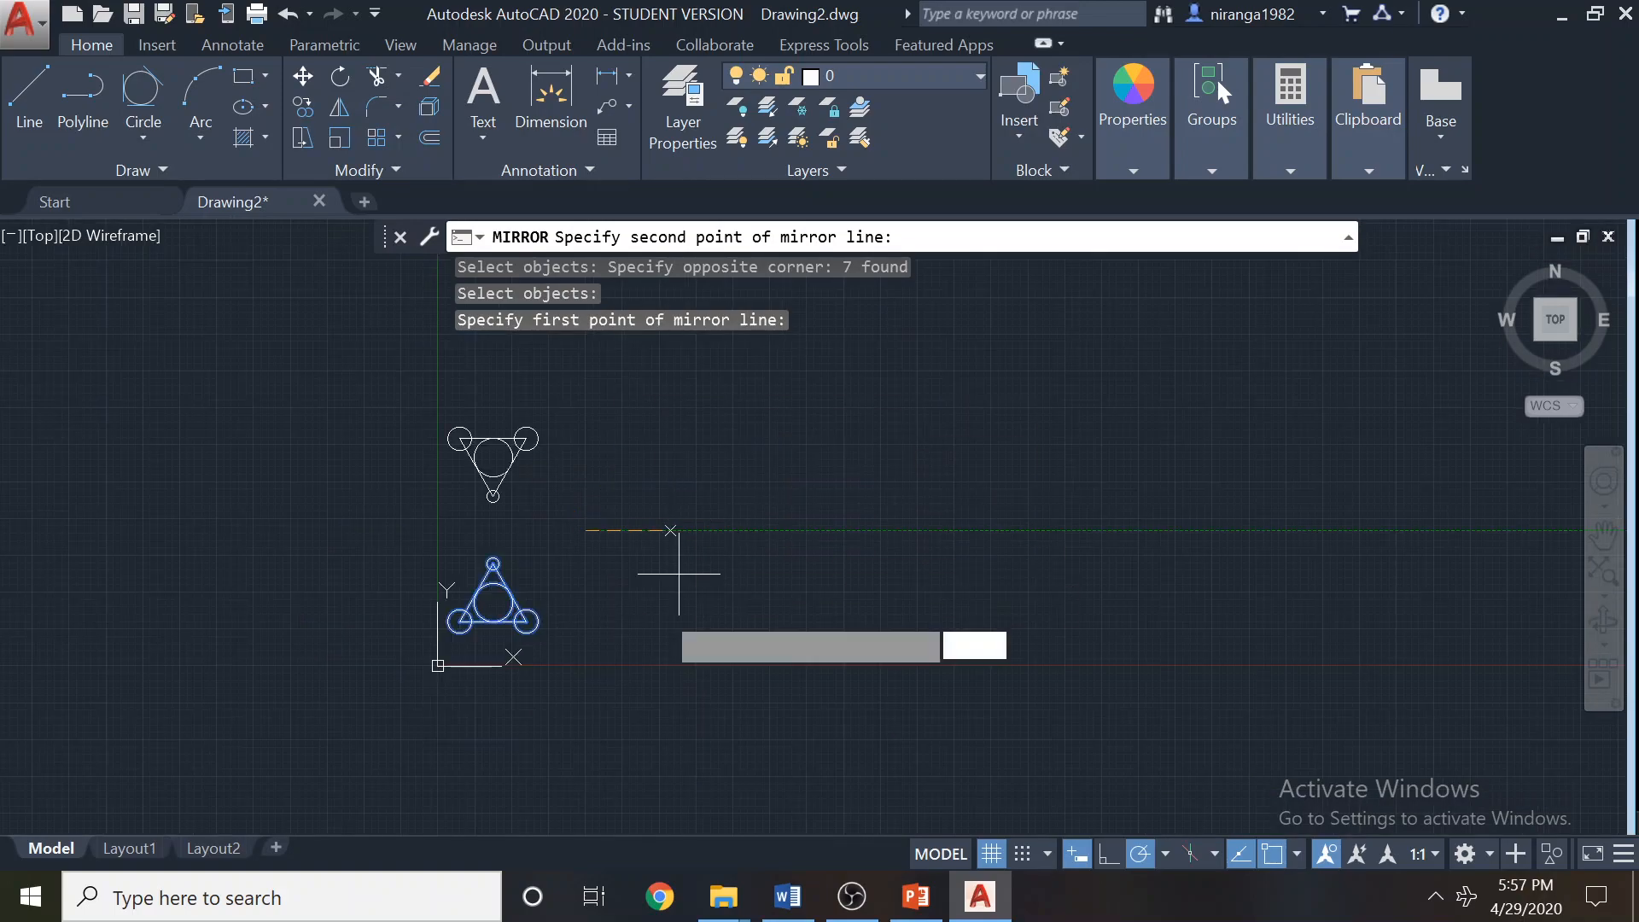
left_click(585, 656)
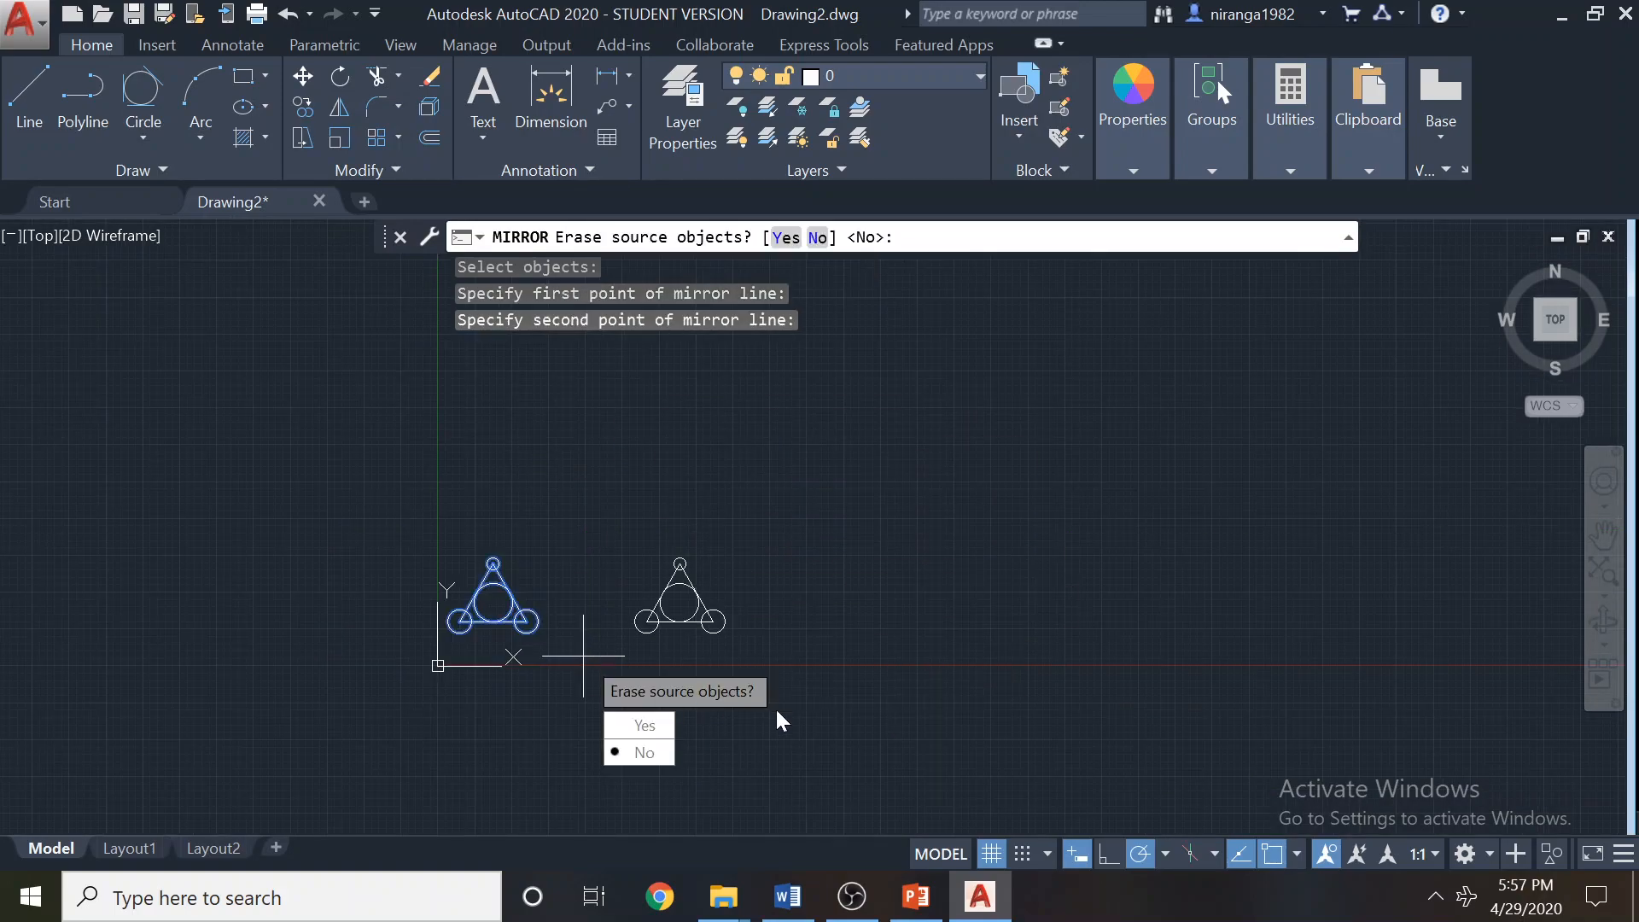
key("Return")
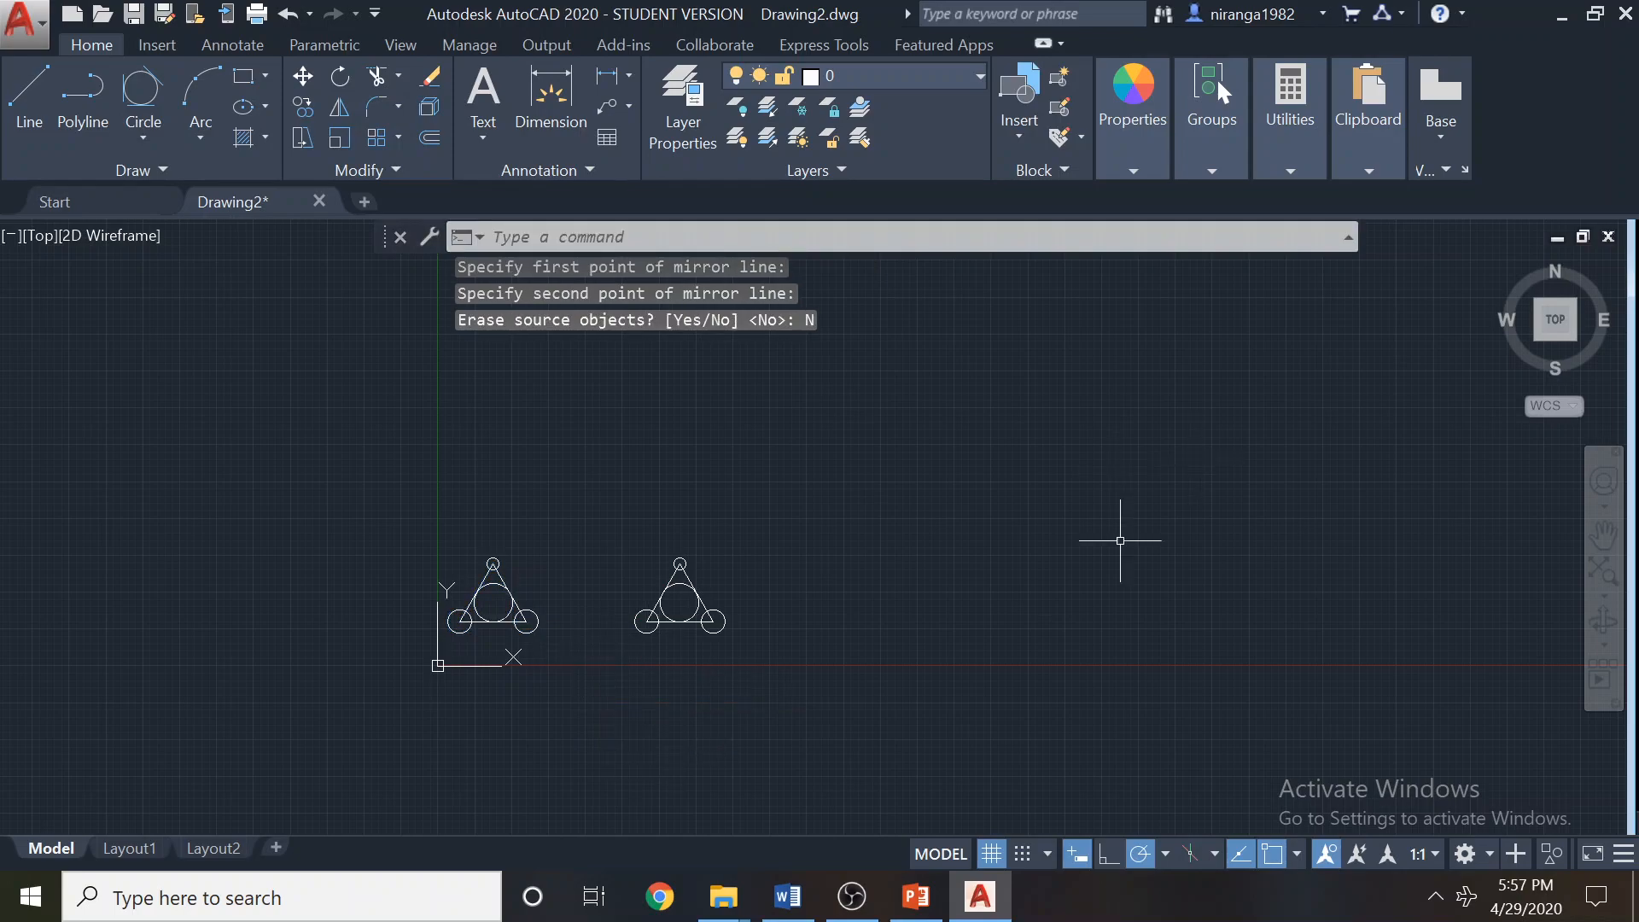
Switch to Word to check the Tutorial 2 sheet, and open Tutorial 5 - Editing sketched objects 1 from the tutorials-doc folder.
left_click(787, 897)
scroll(955, 469, "down", 5)
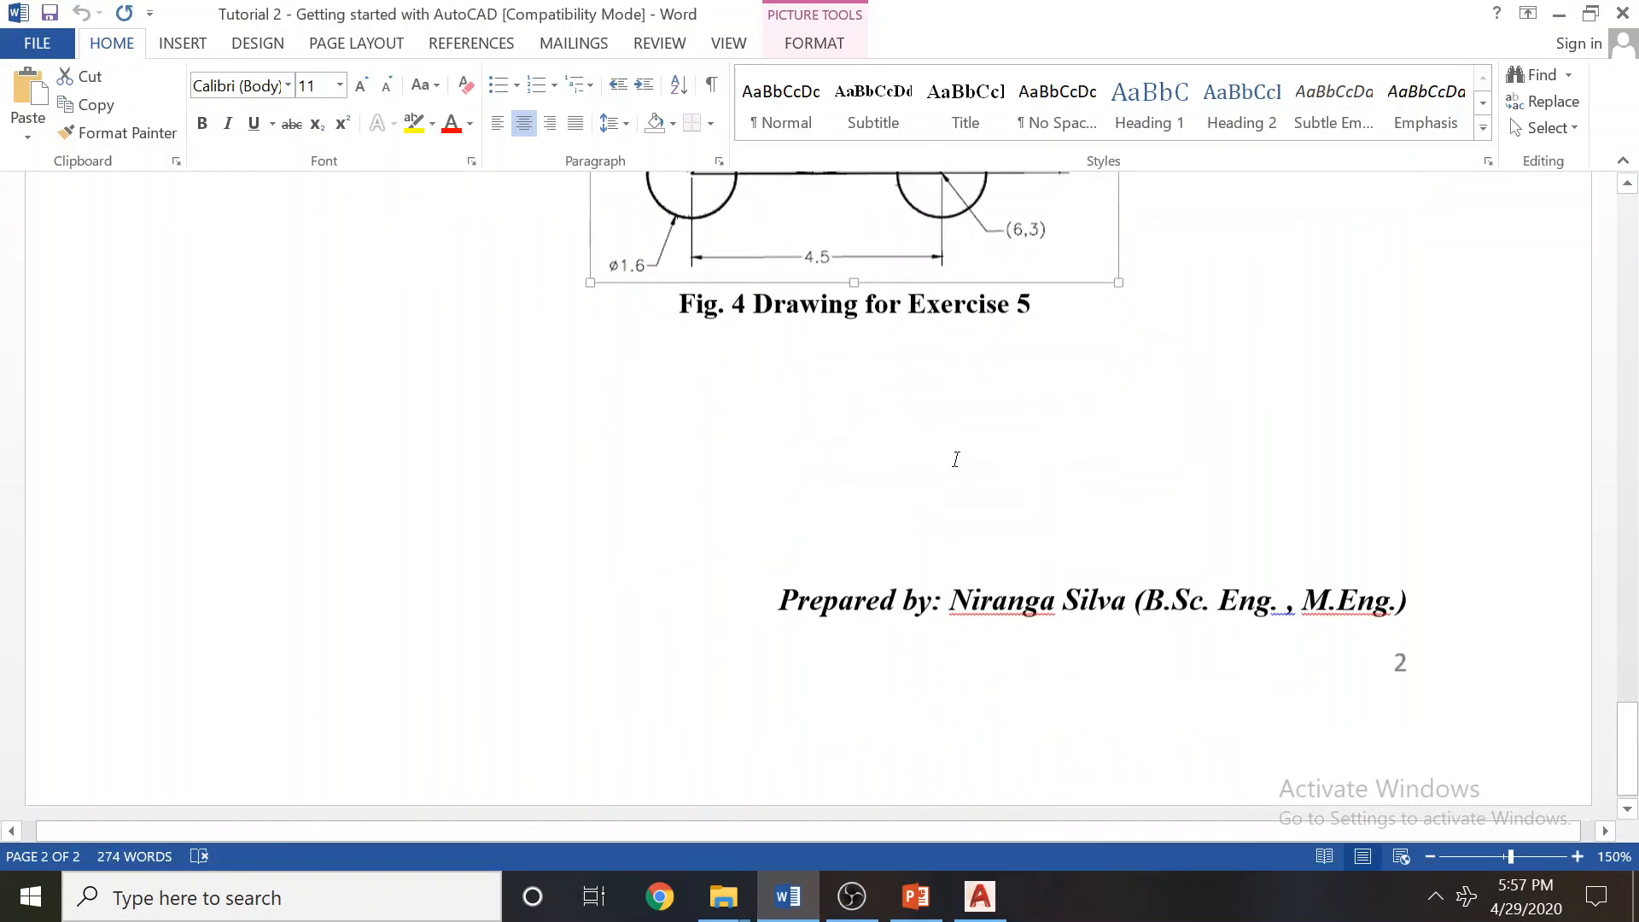
scroll(956, 469, "up", 6)
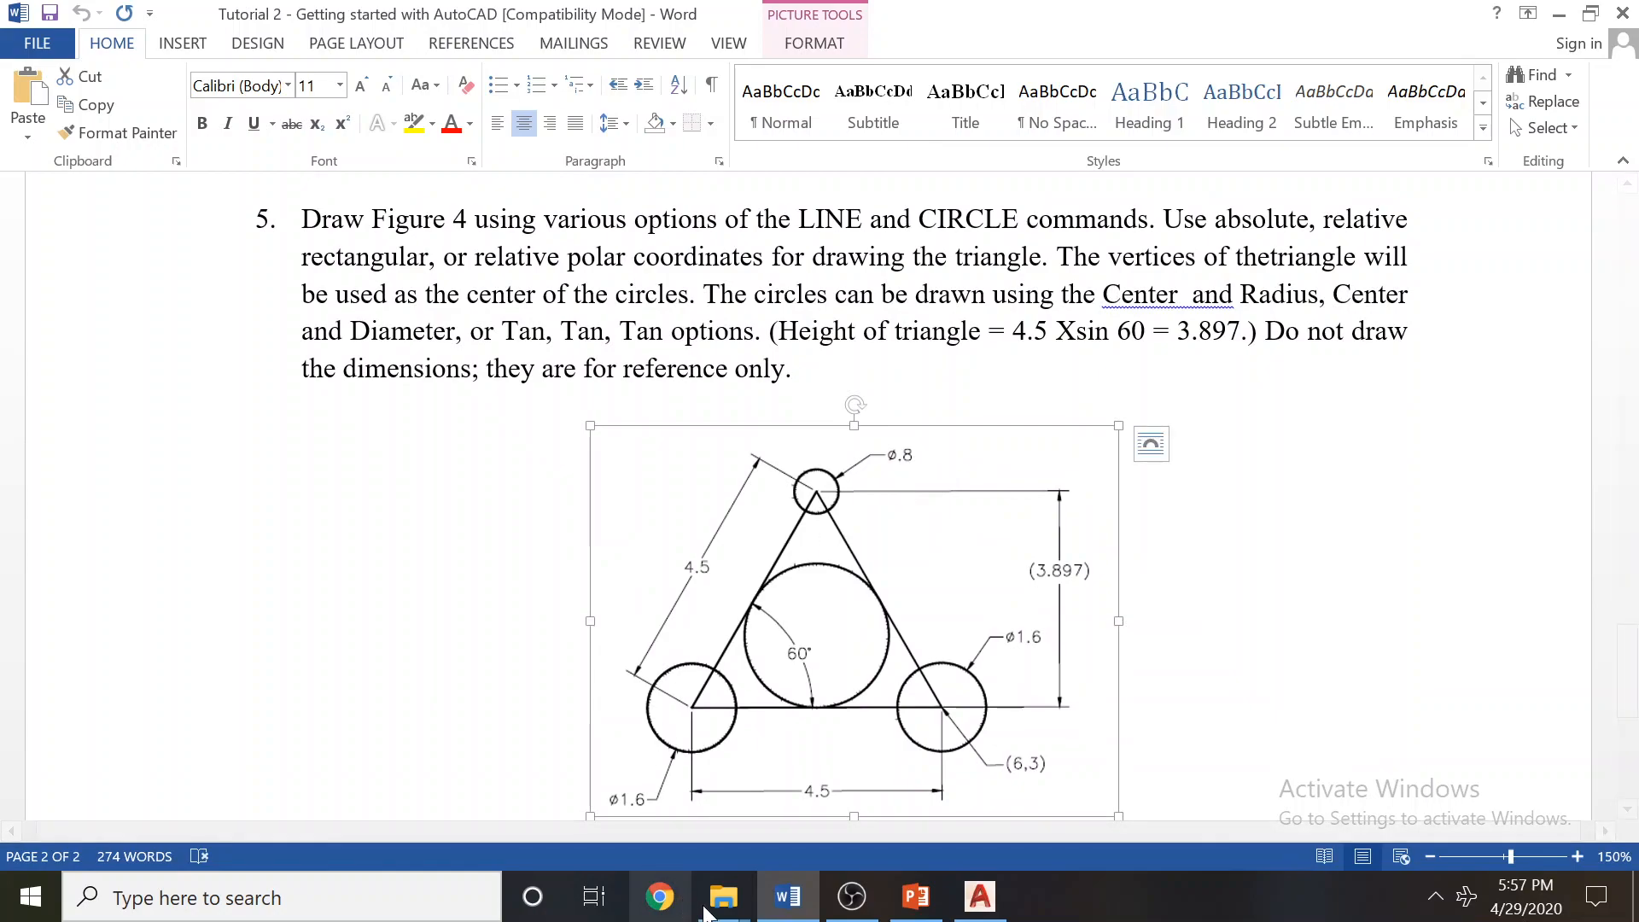
mouse_move(724, 897)
left_click(606, 777)
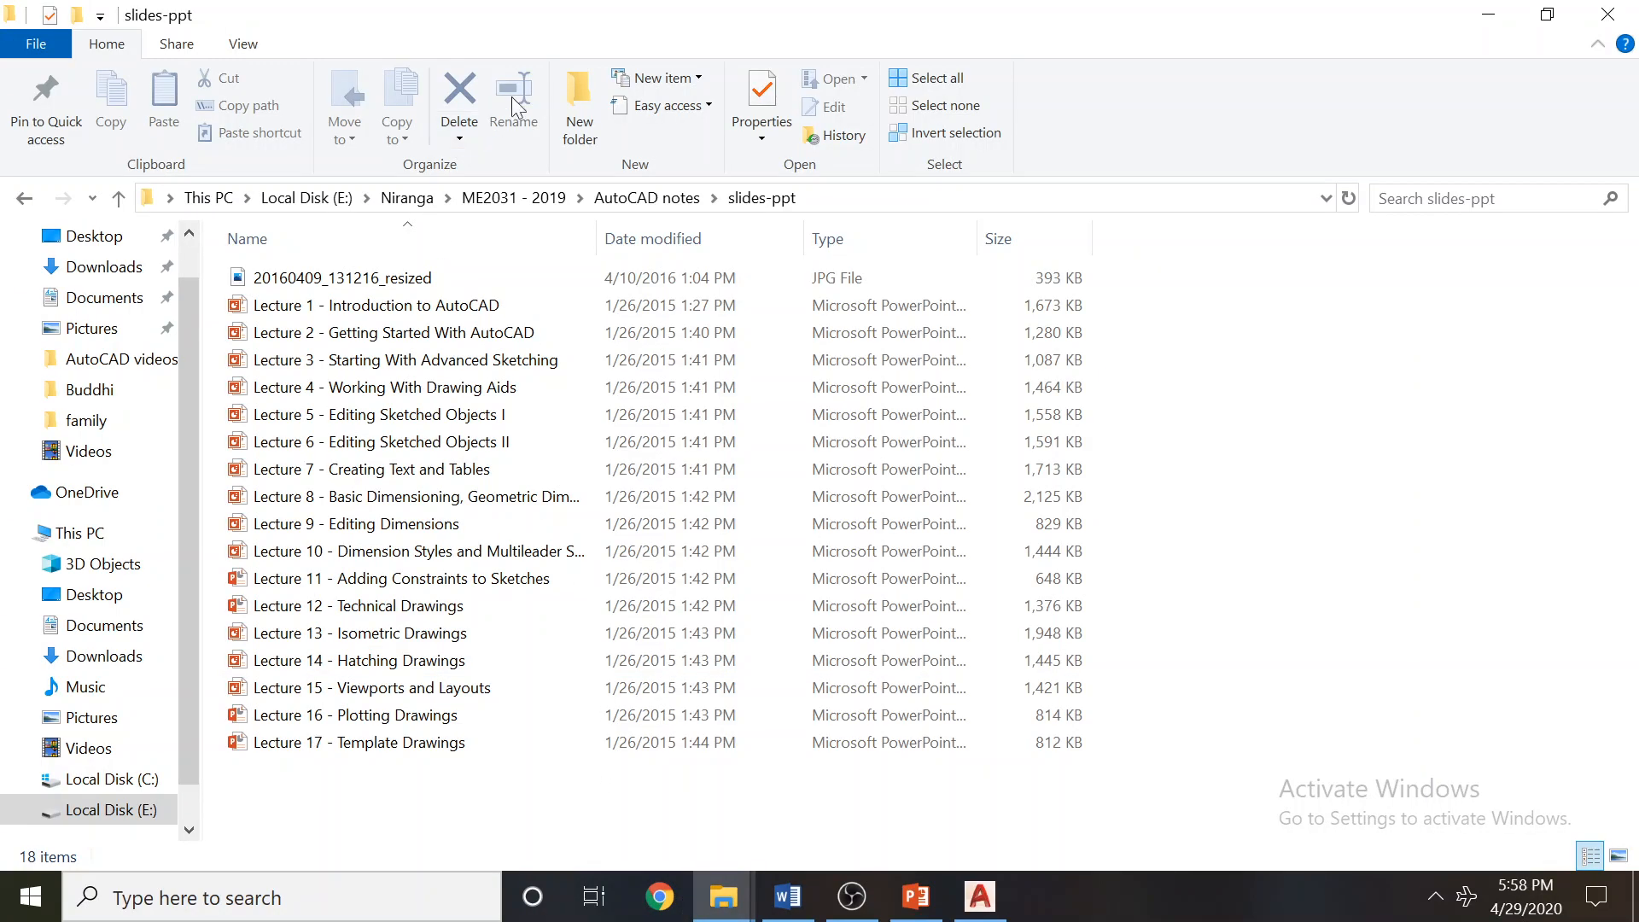
left_click(612, 202)
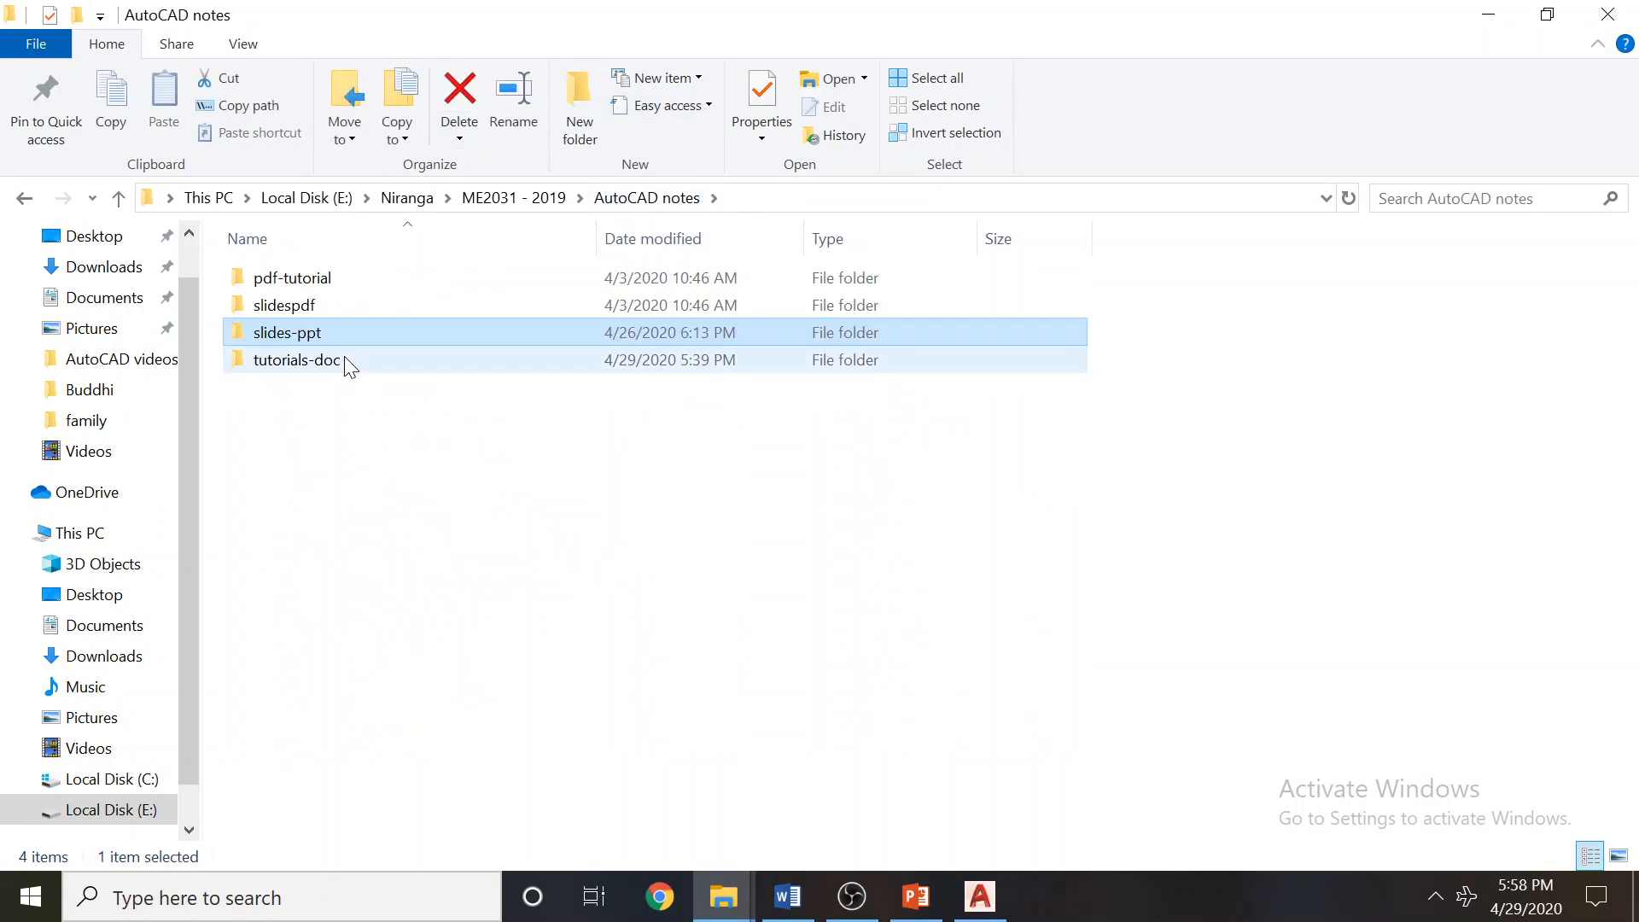
double_click(323, 362)
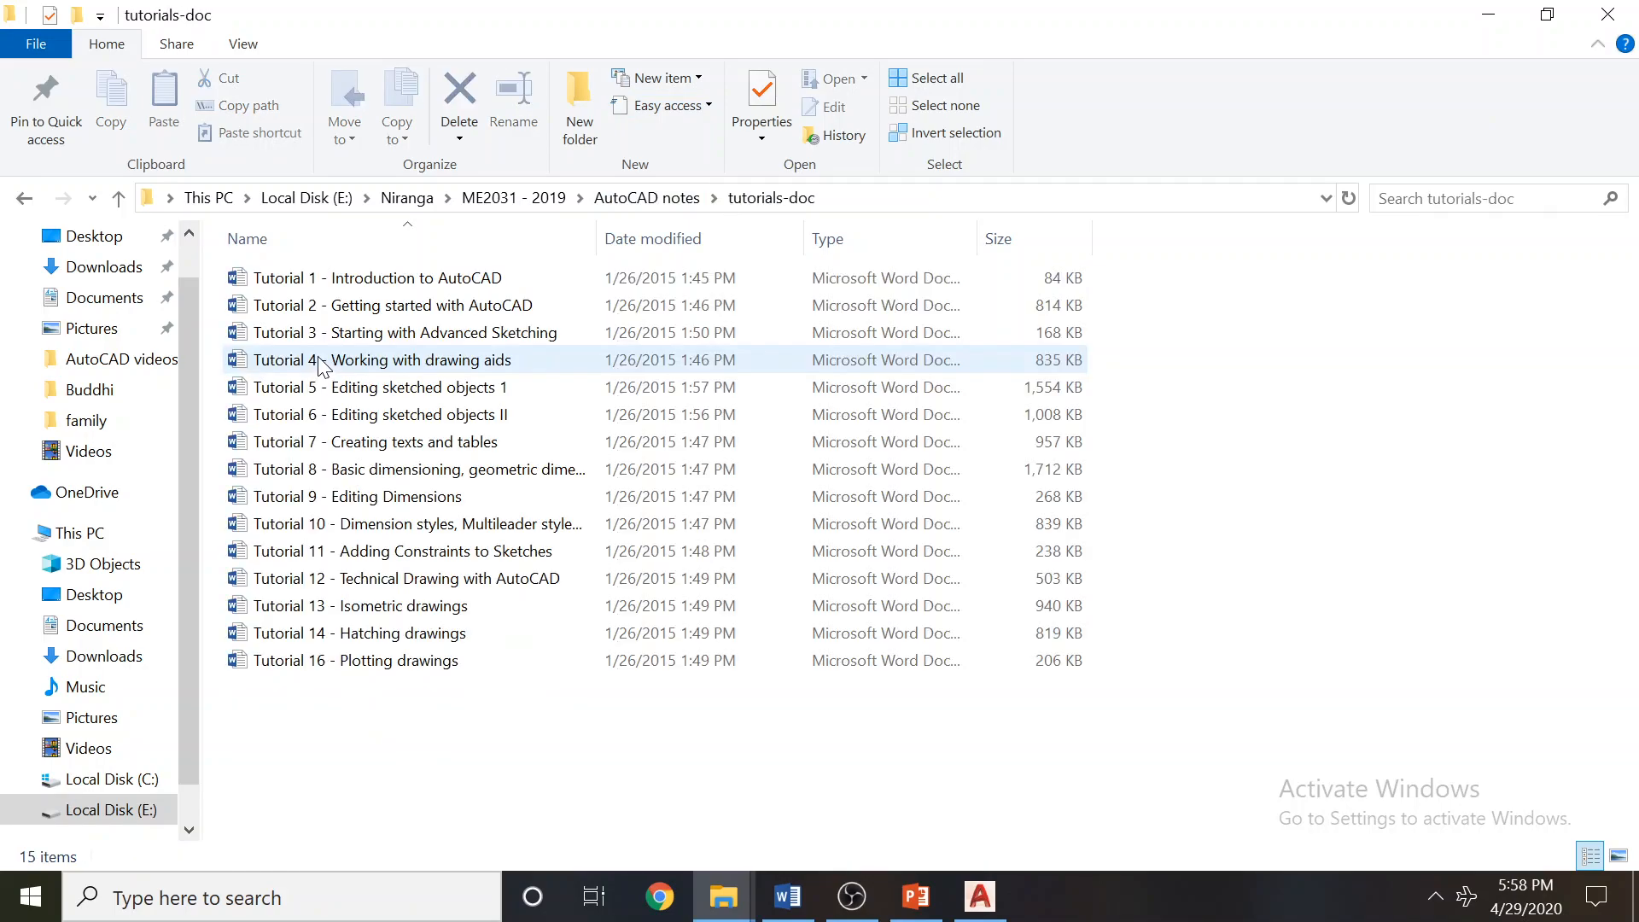
left_click(323, 392)
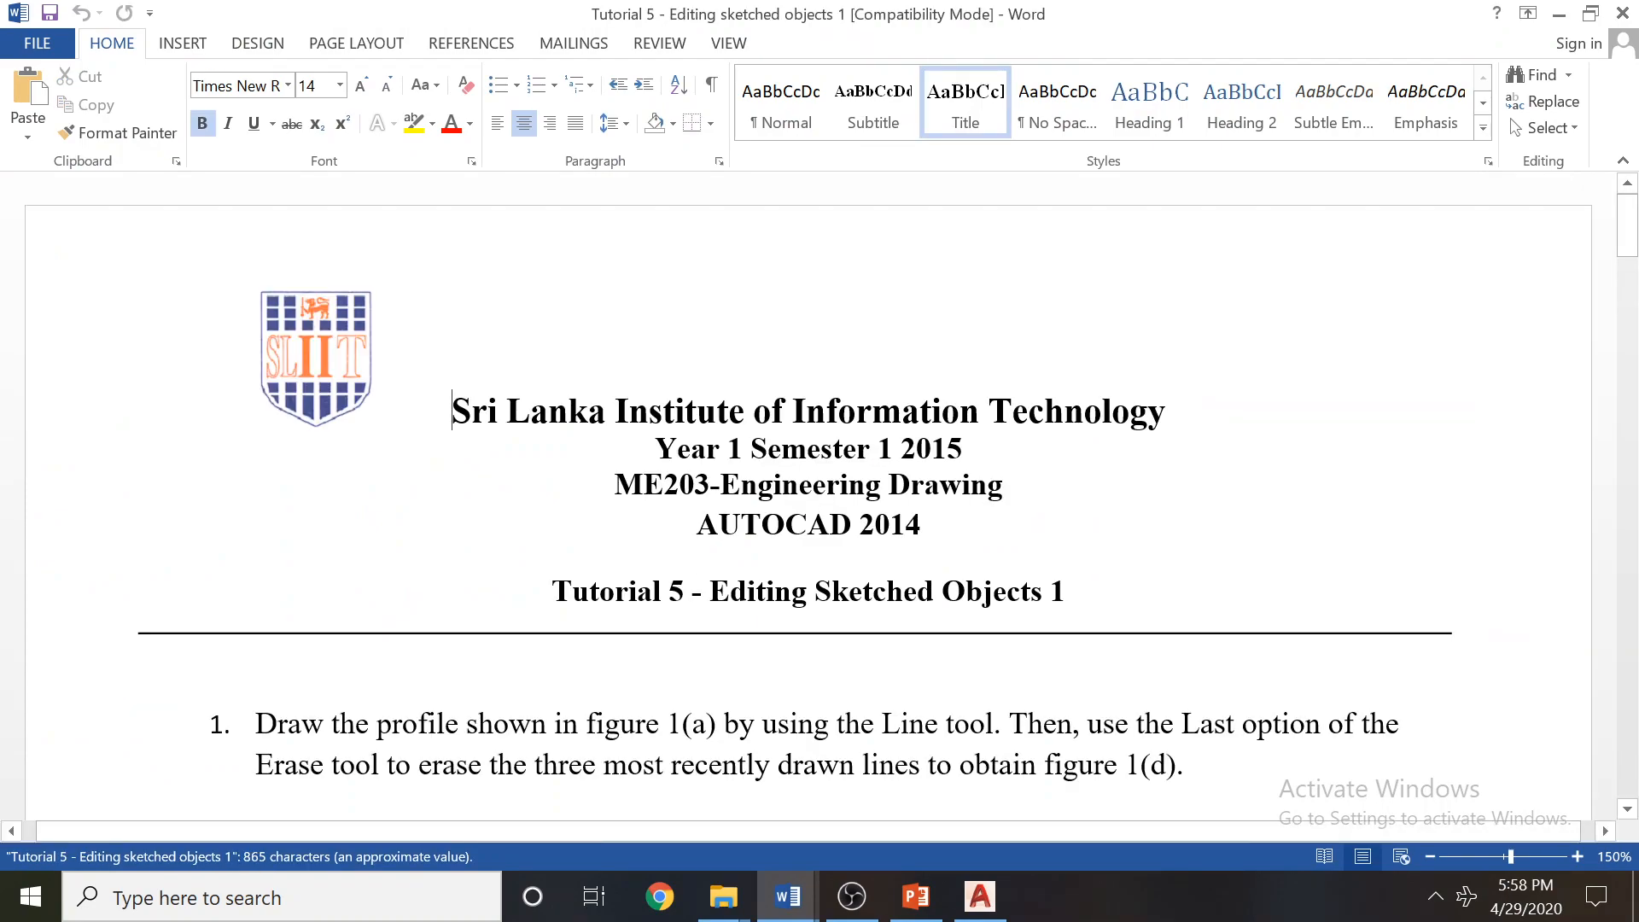
Reduce the Tutorial 5 document's zoom to 90% around exercises 1 and 2.
scroll(819, 495, "down", 5)
left_click(1431, 857)
left_click(1431, 857)
left_click(1431, 857)
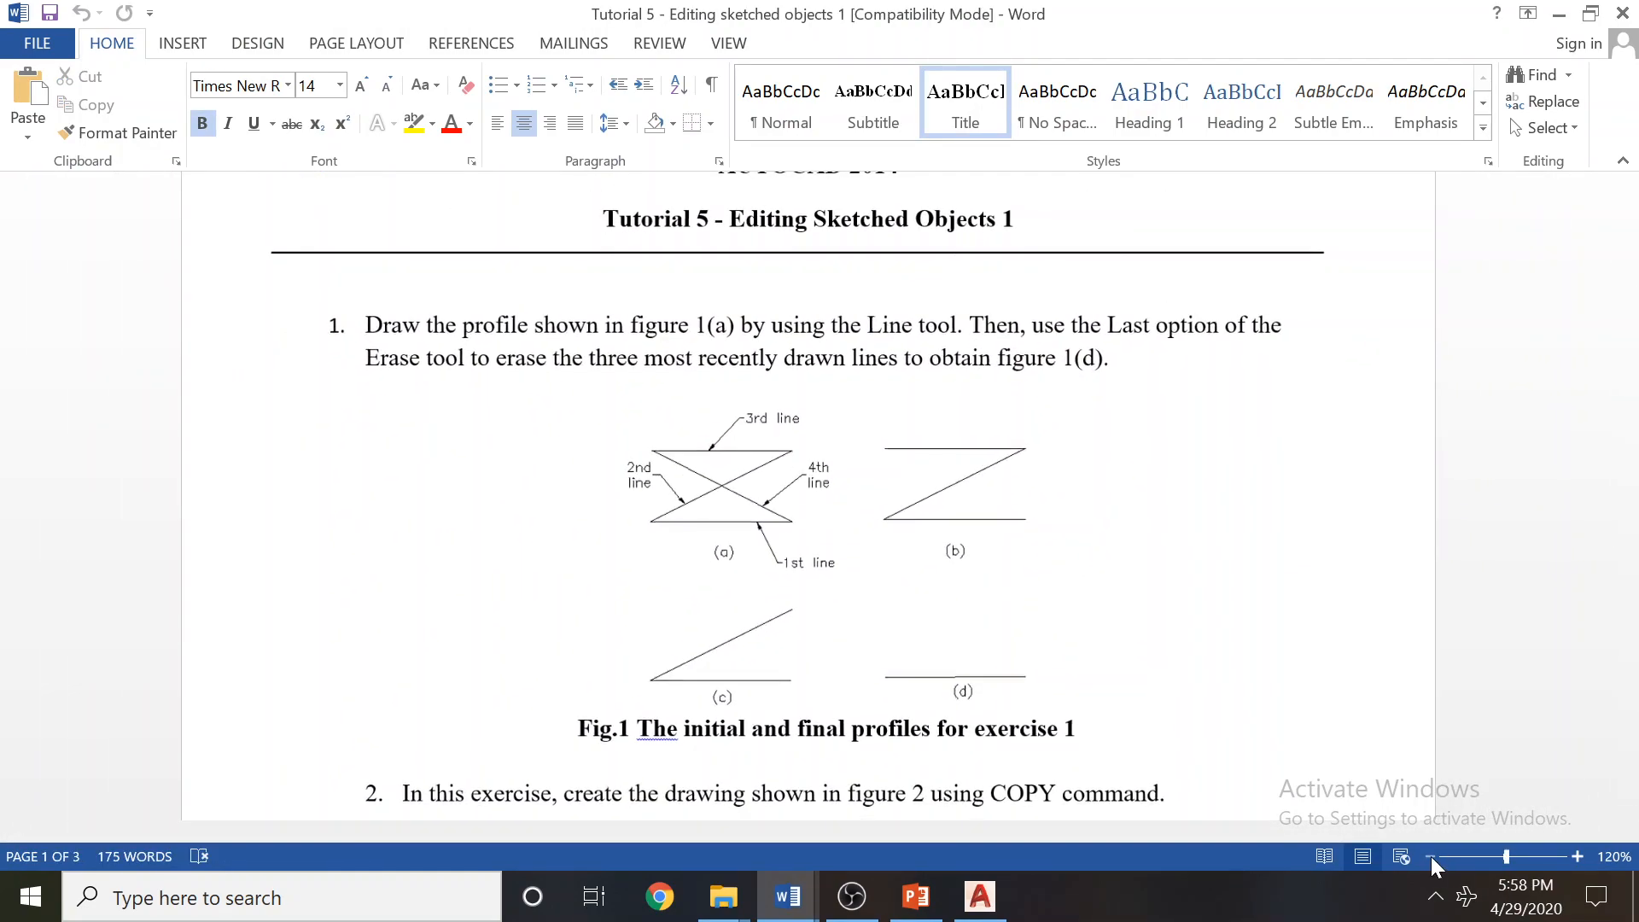
left_click(1430, 857)
left_click(1431, 858)
left_click(1431, 857)
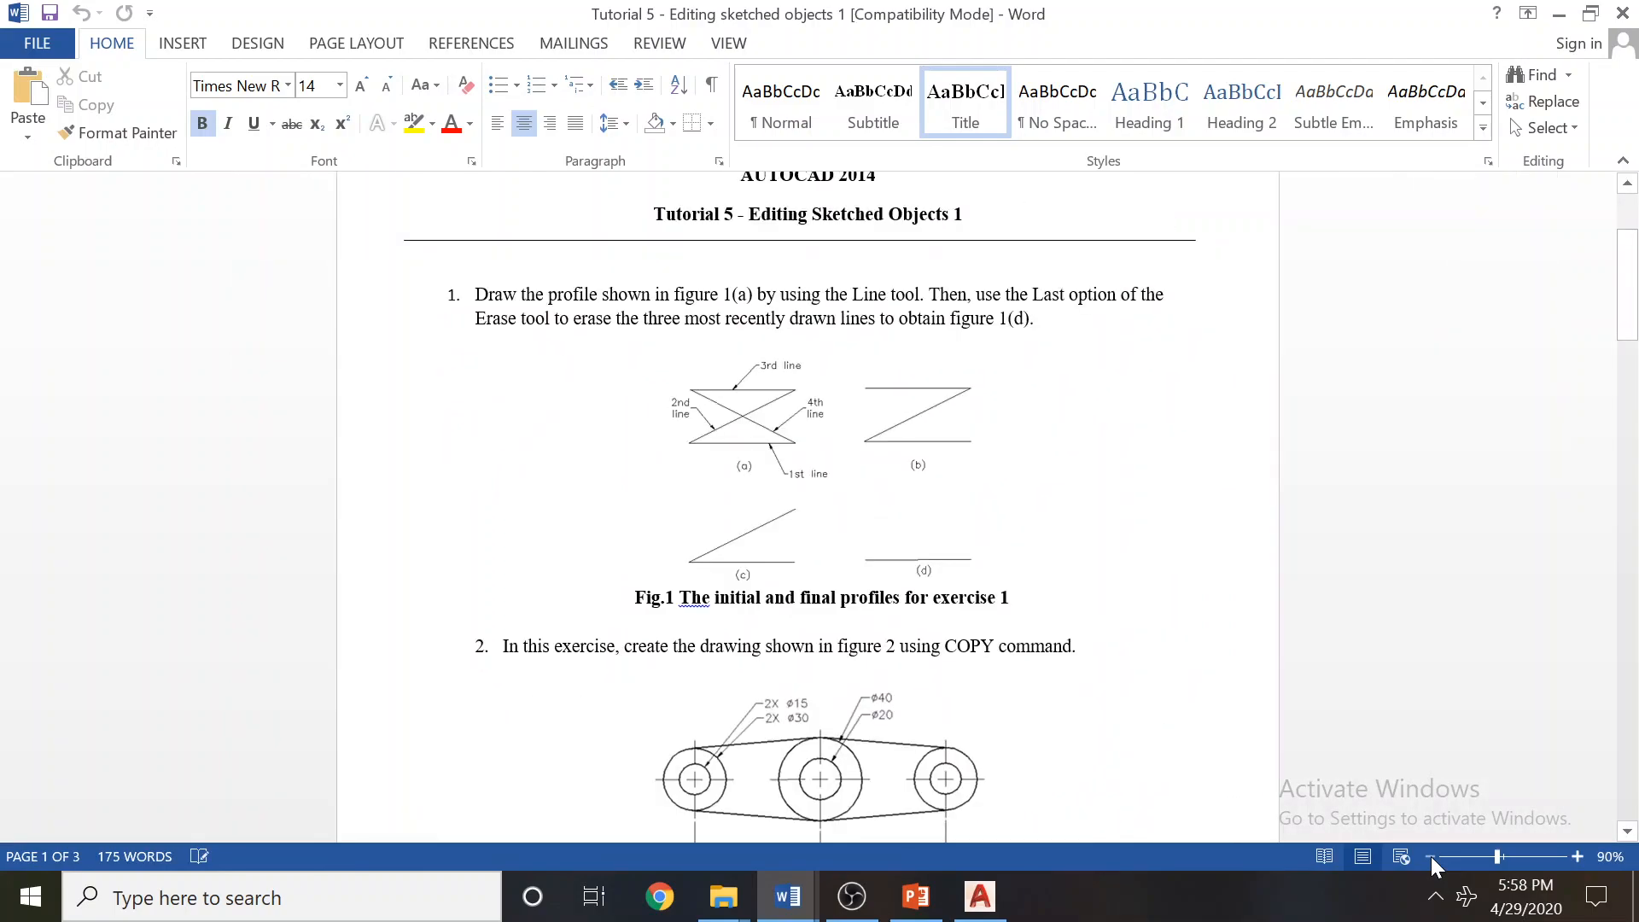
Examine the Tutorial 5 exercises from the figure 2 COPY drawing through the polar array end plate, and return to exercise 2.
scroll(796, 518, "down", 4)
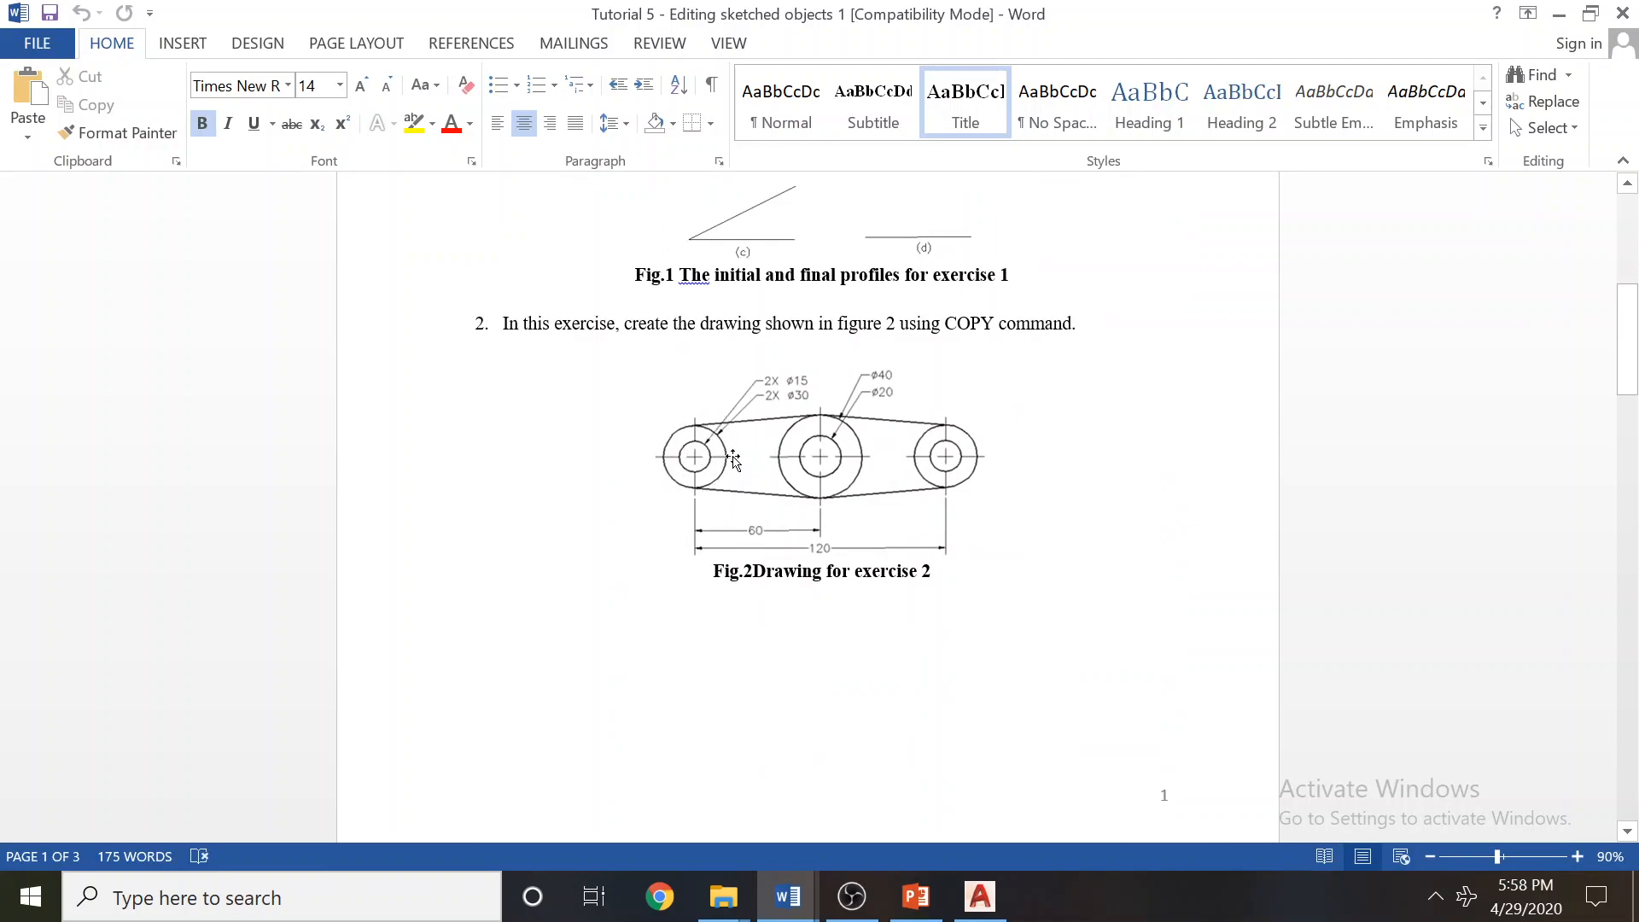
scroll(986, 440, "down", 8)
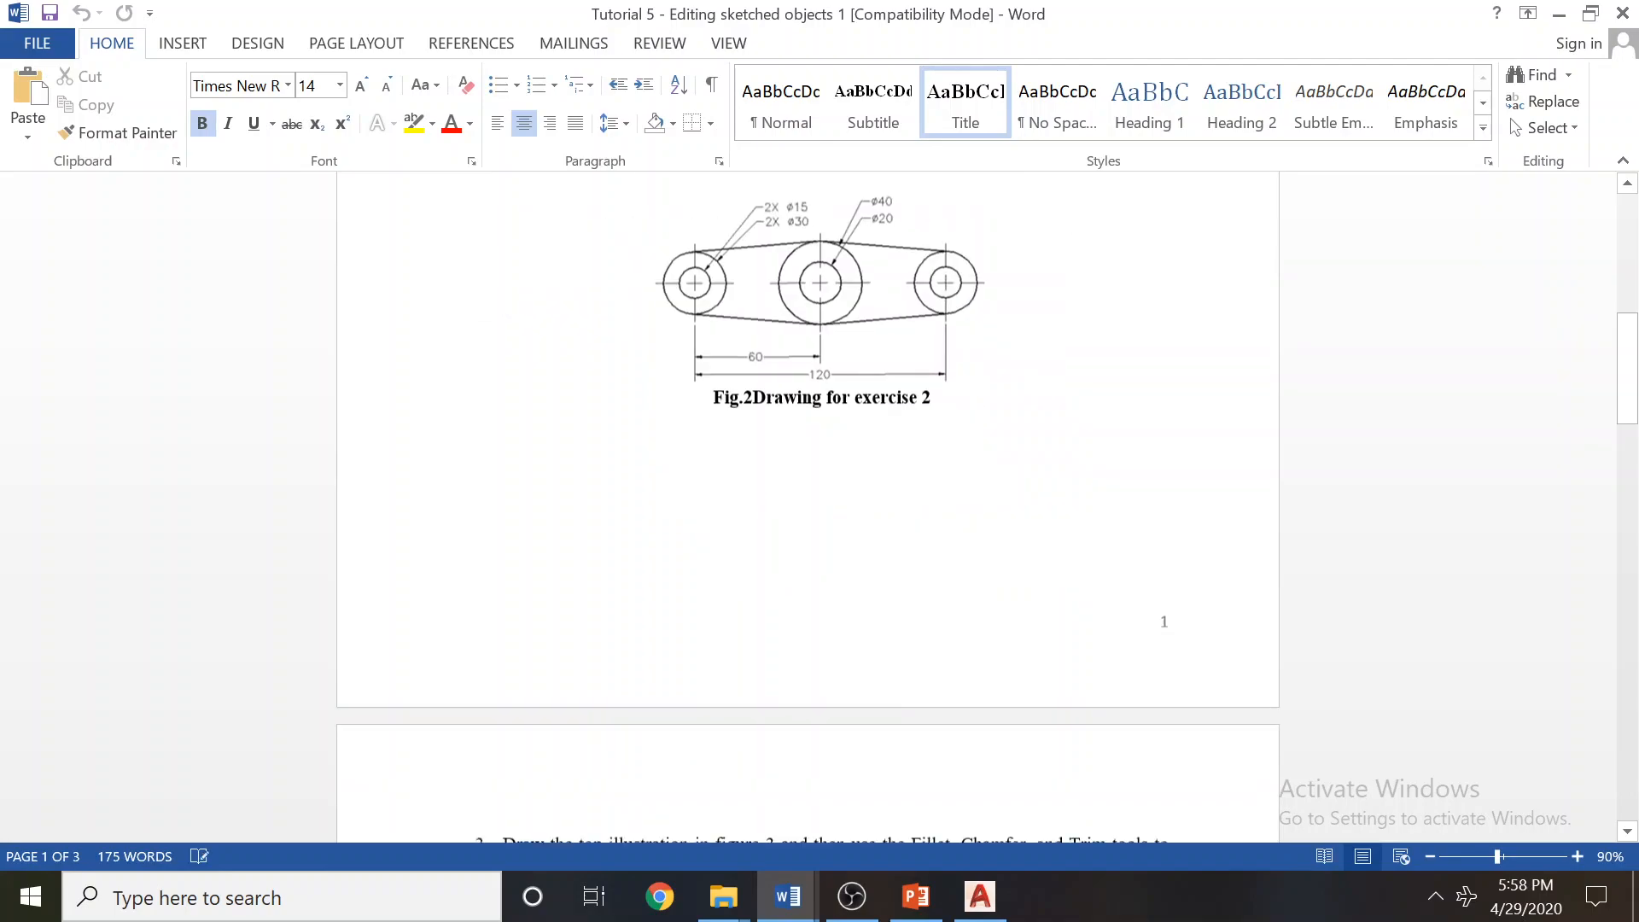
scroll(1001, 466, "down", 4)
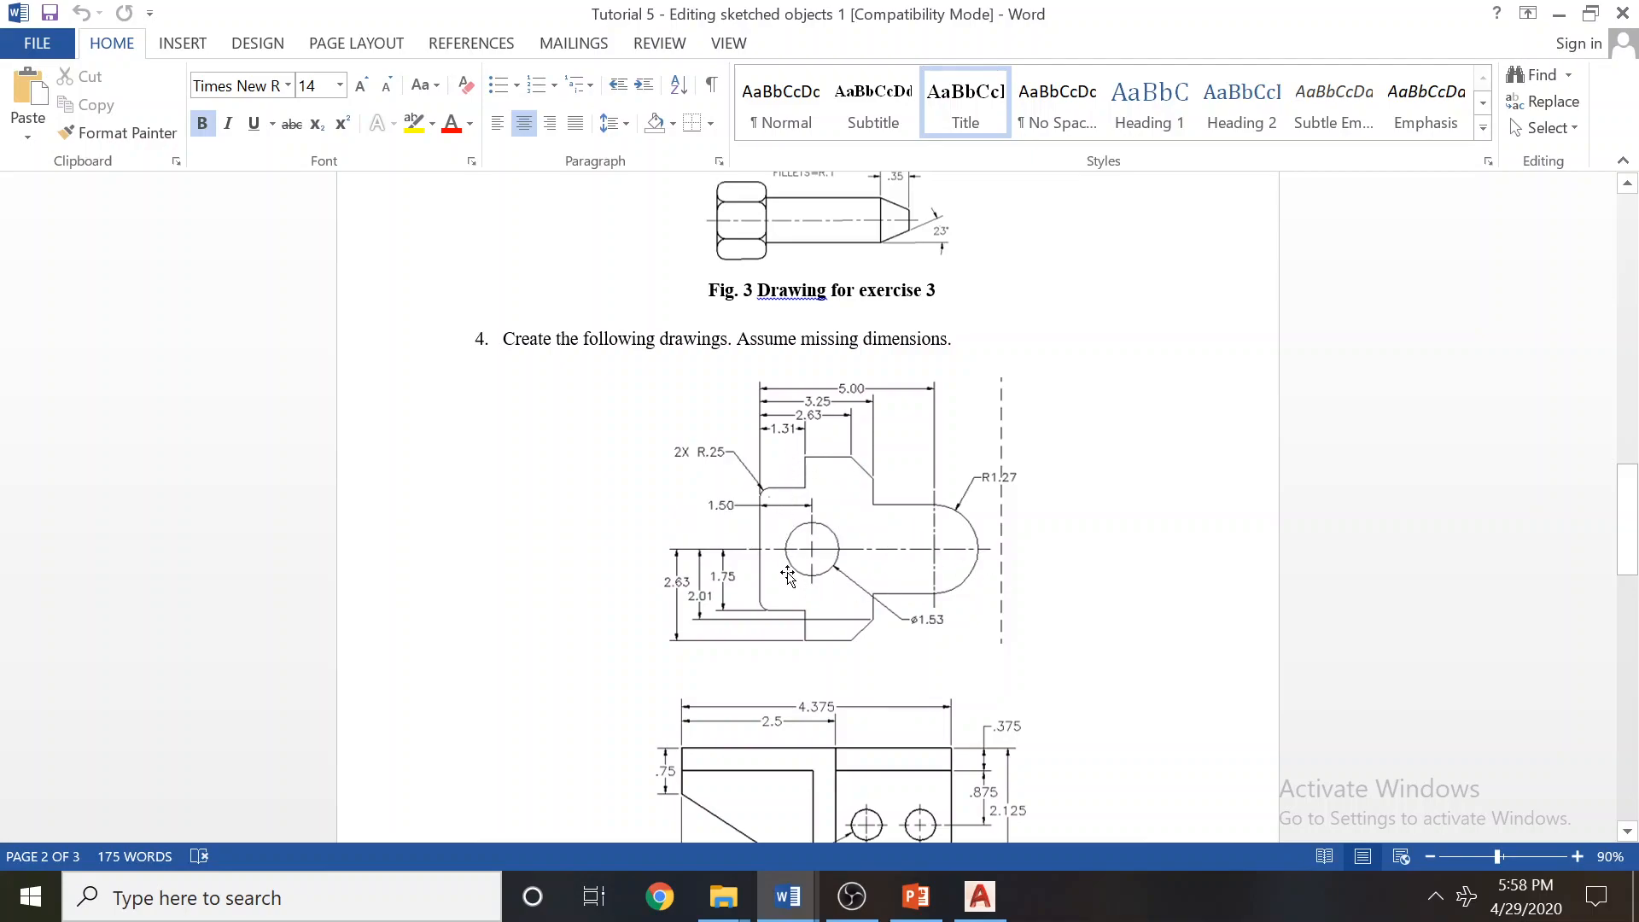
scroll(808, 507, "down", 15)
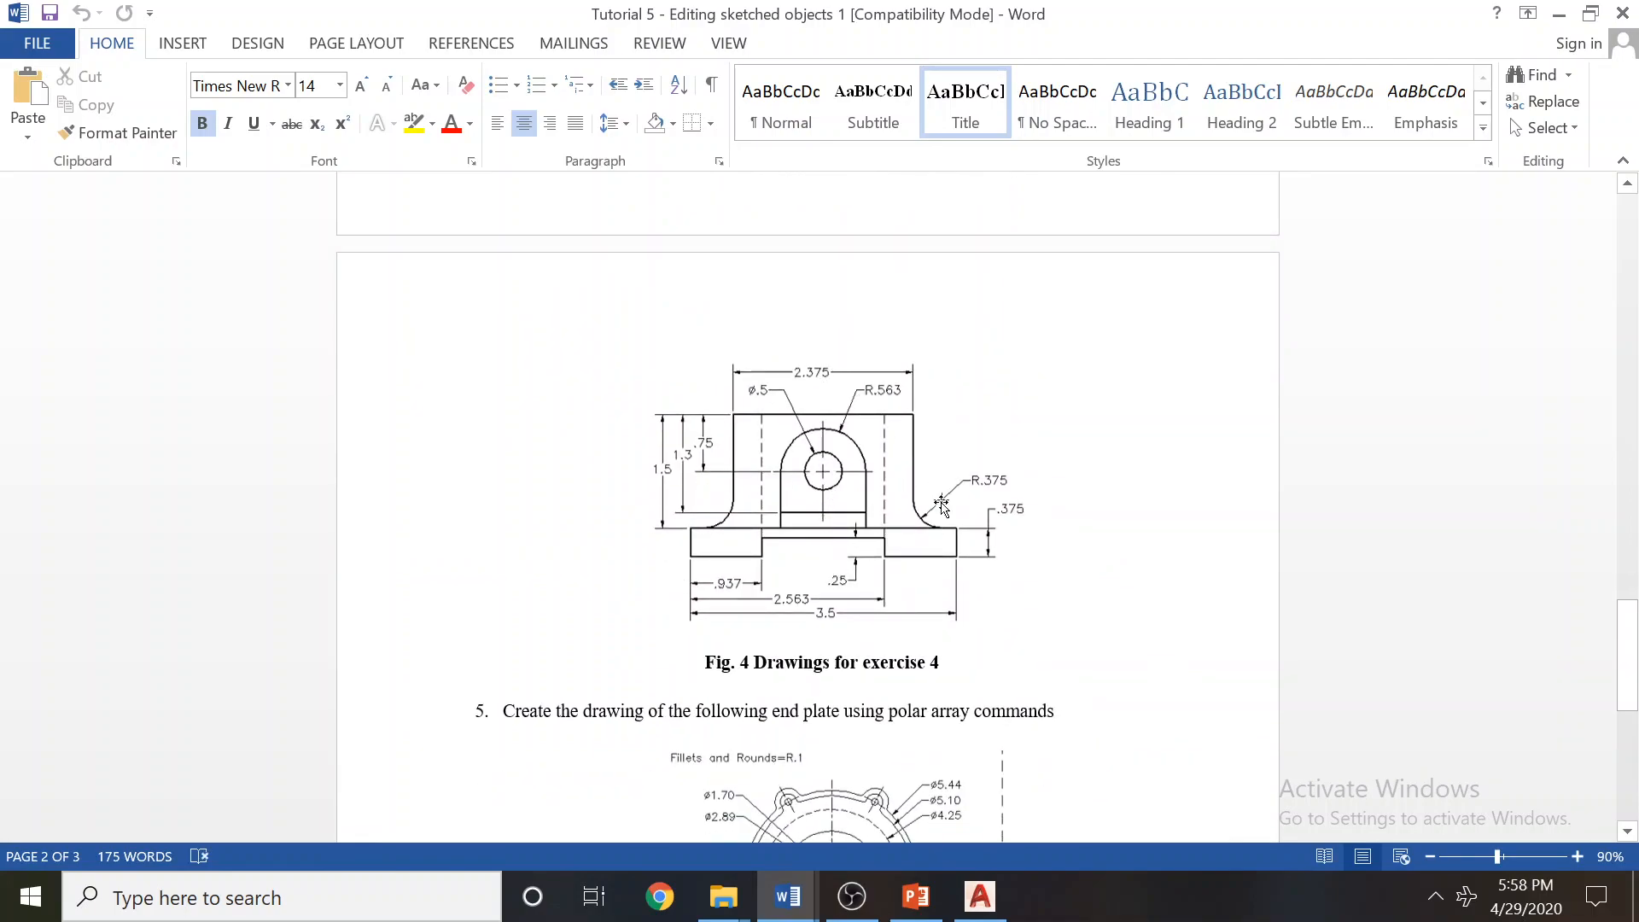
scroll(657, 538, "down", 8)
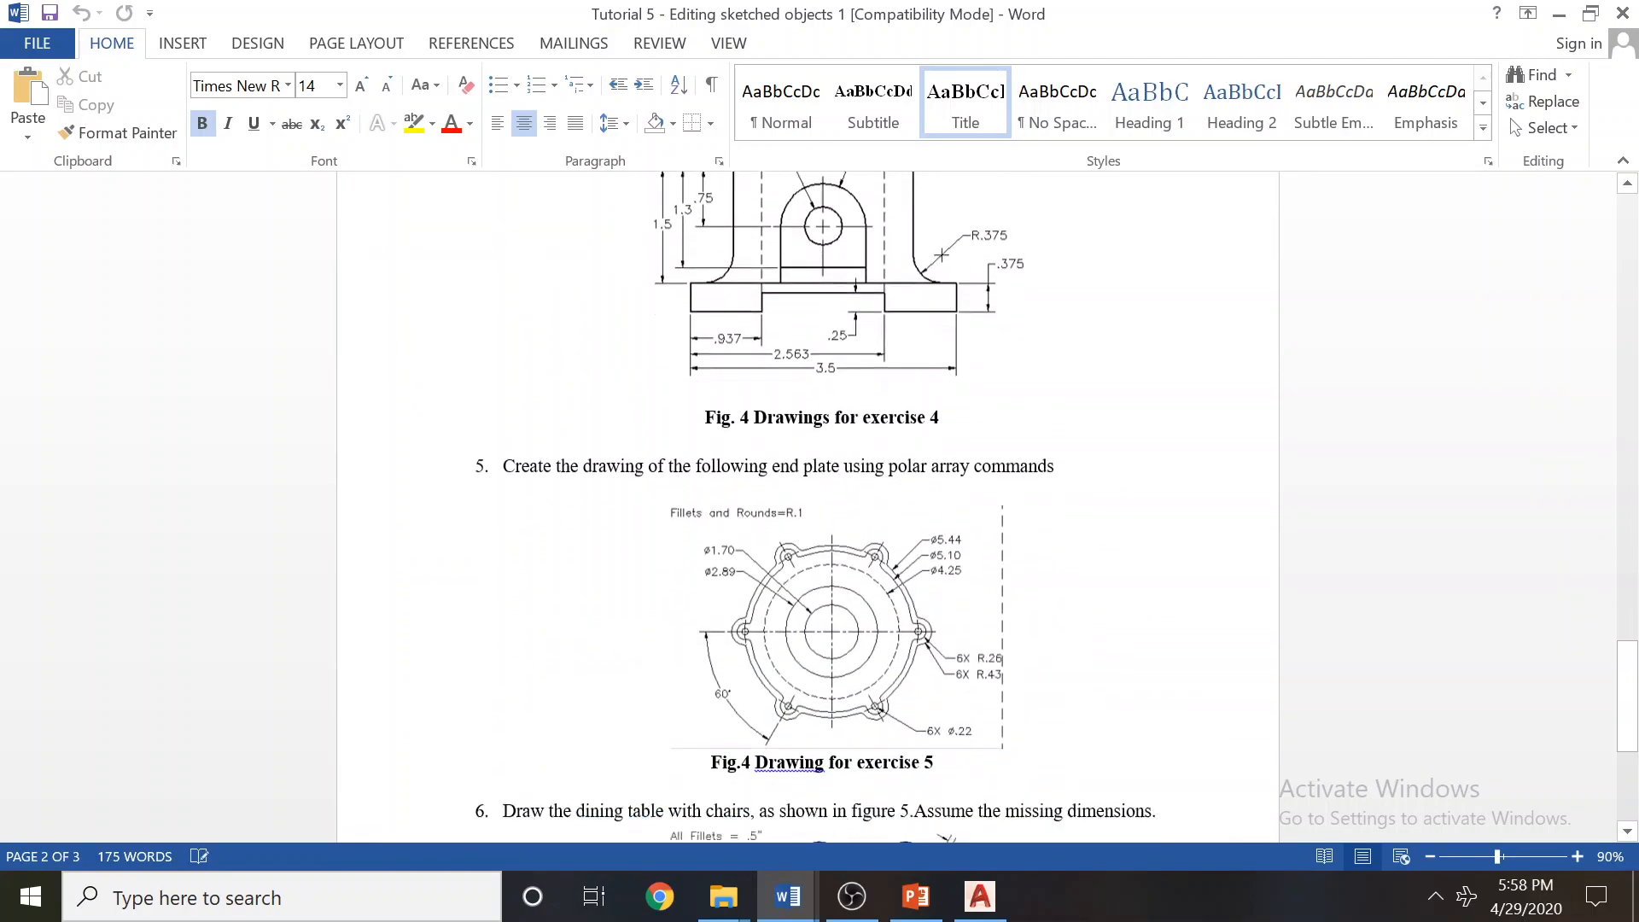
scroll(656, 543, "up", 6)
scroll(656, 542, "up", 15)
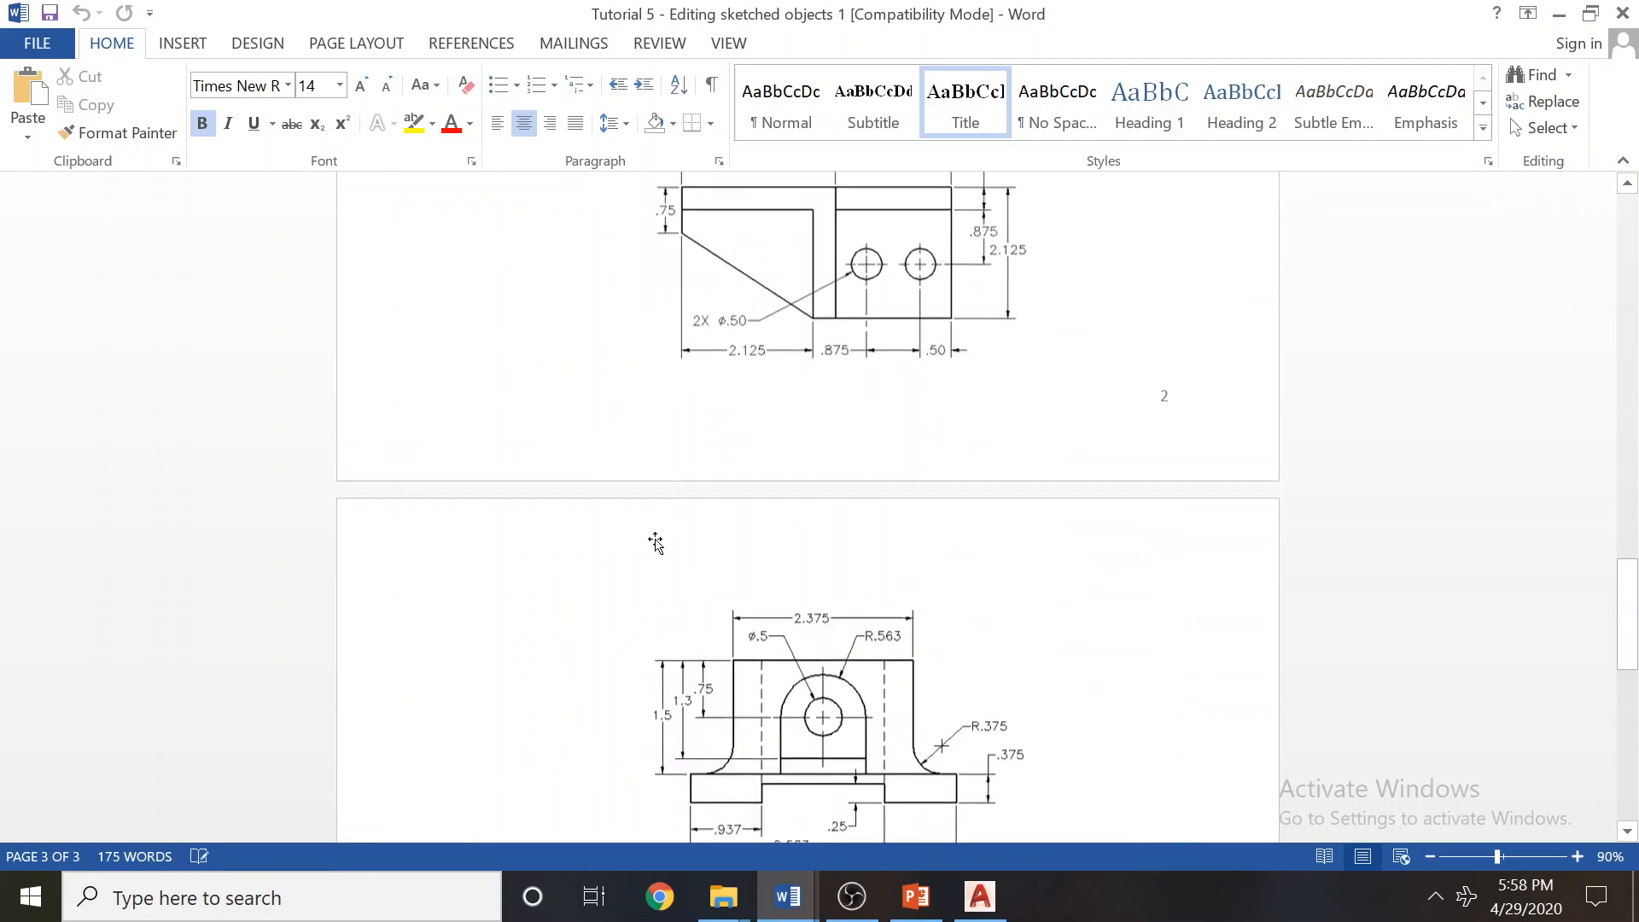
scroll(657, 551, "up", 20)
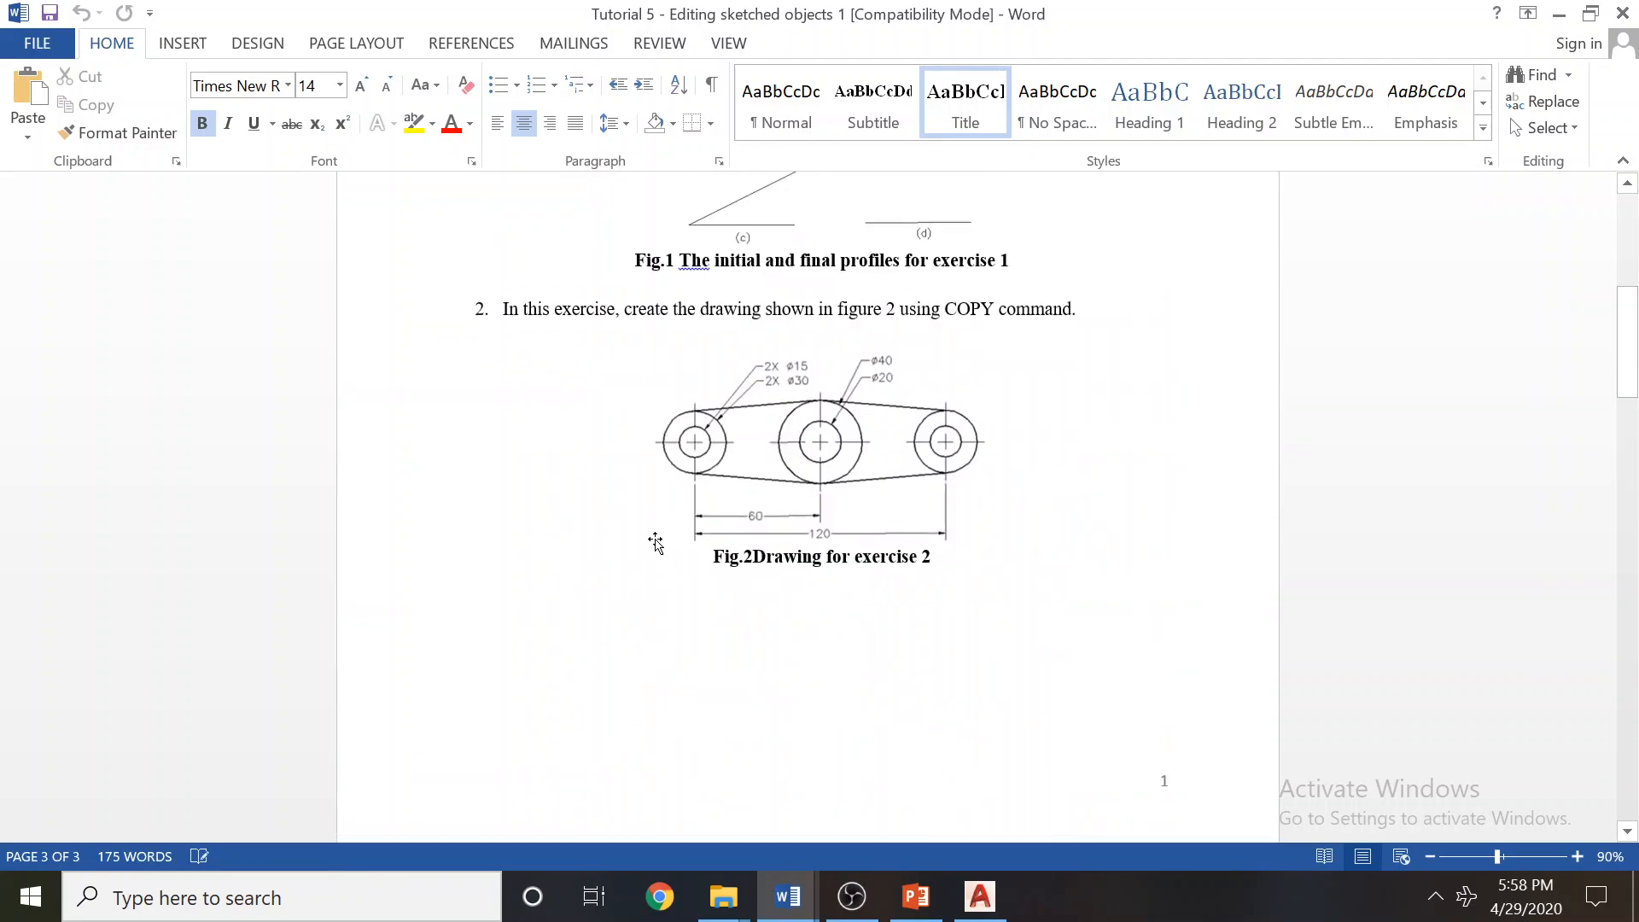
Switch back to AutoCAD and delete the left figure's lower-left circle, its sloping left side and its base line.
left_click(1561, 12)
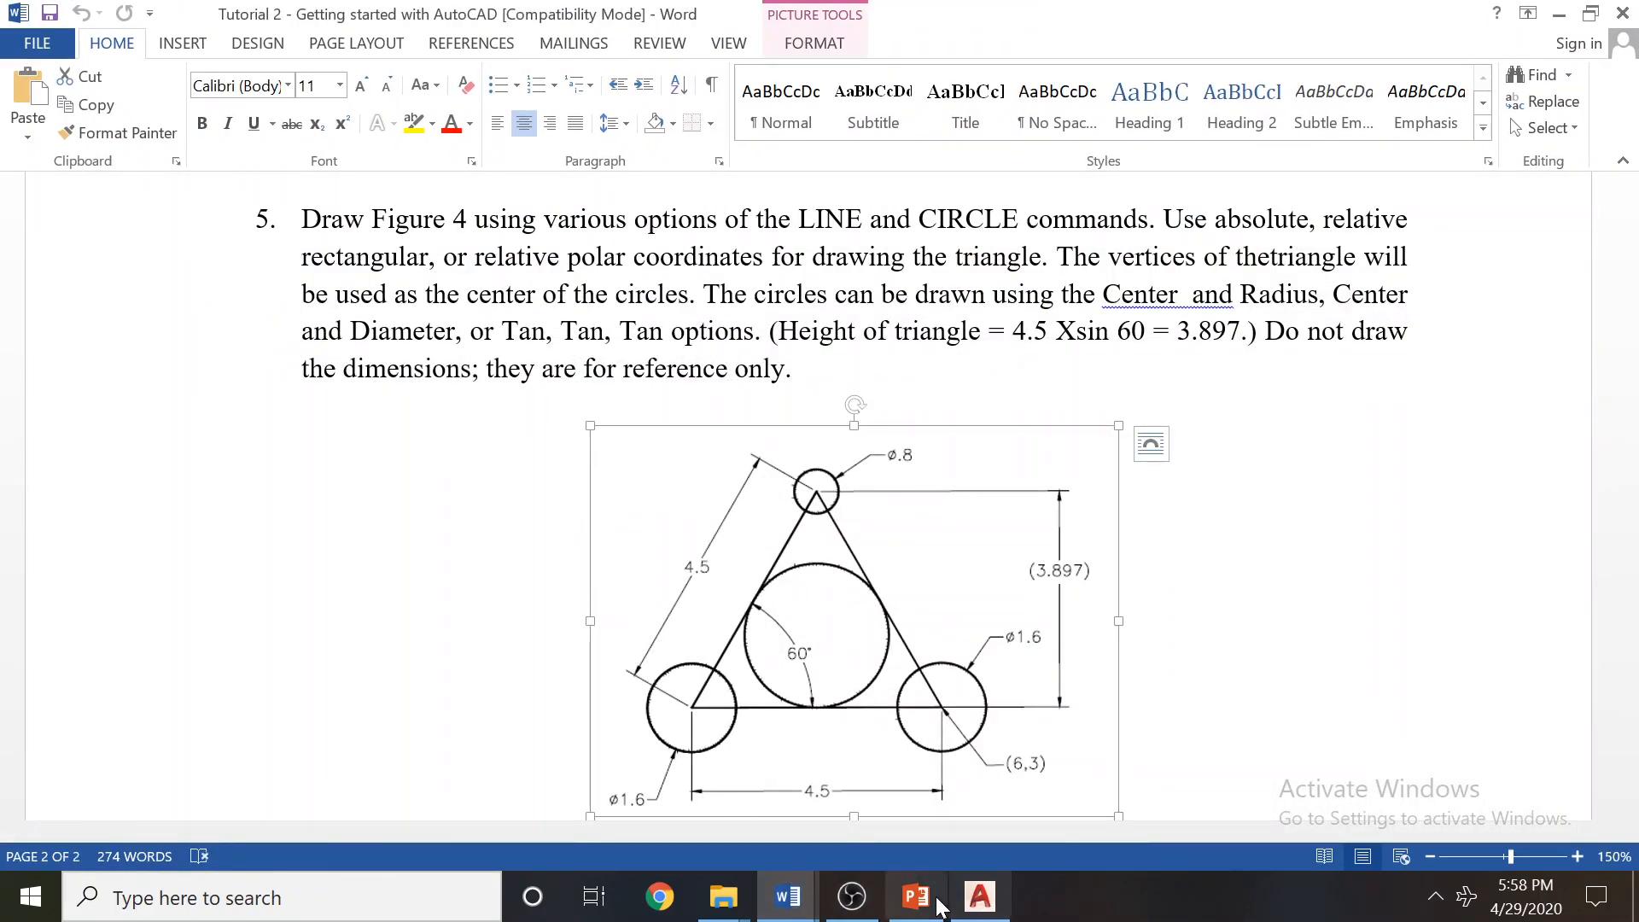
left_click(980, 897)
scroll(495, 622, "up", 6)
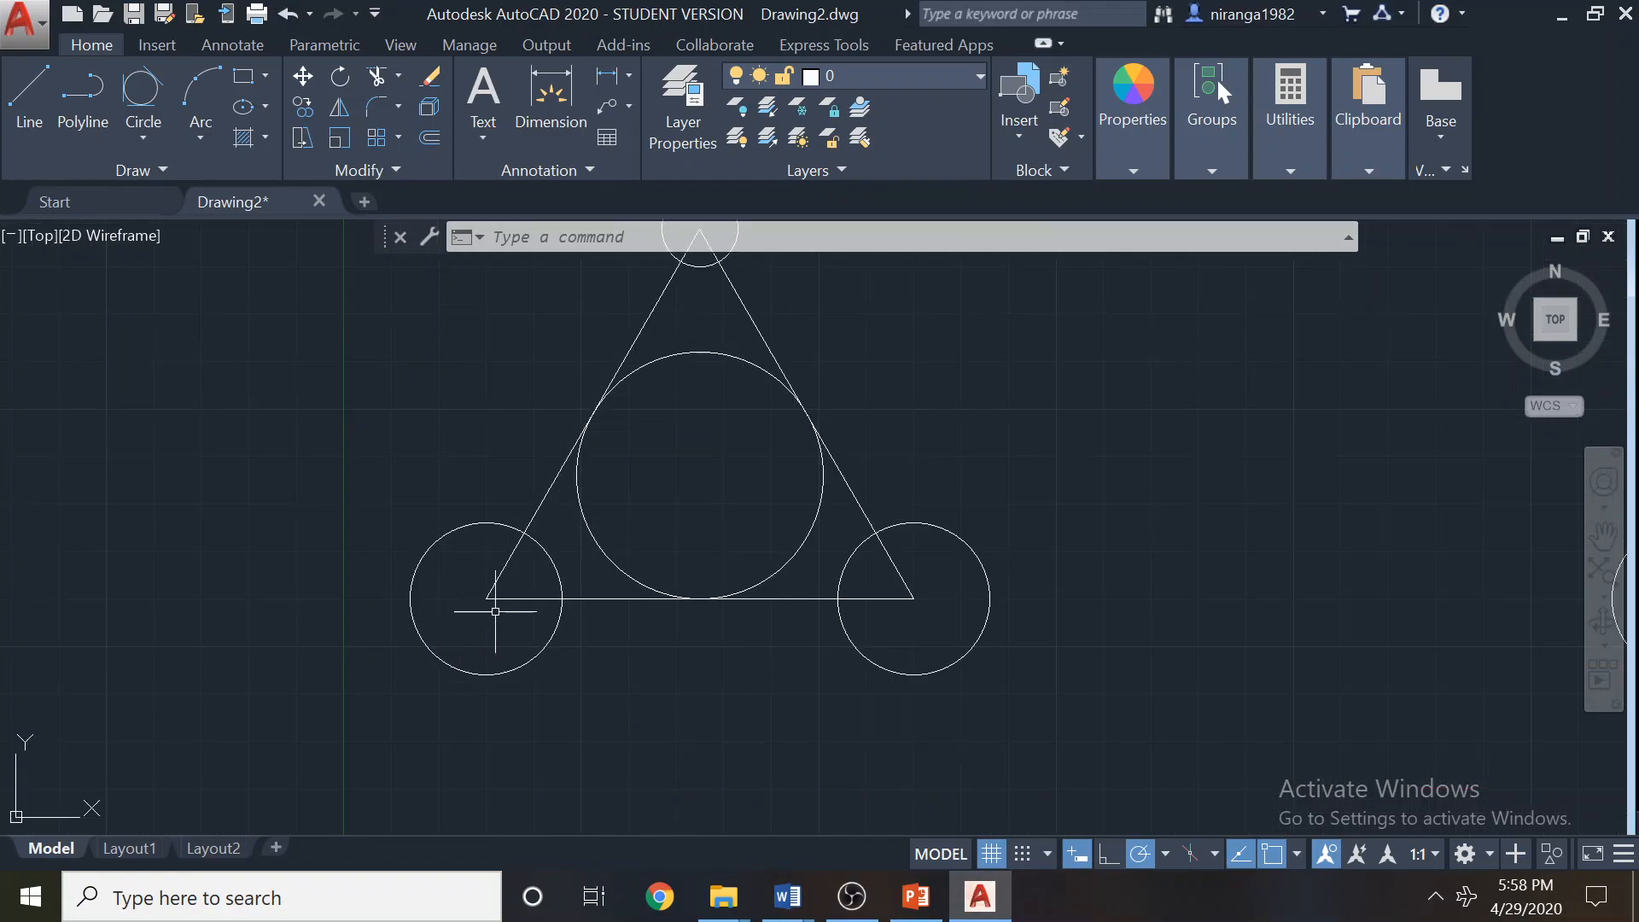
scroll(763, 656, "down", 2)
left_click(894, 683)
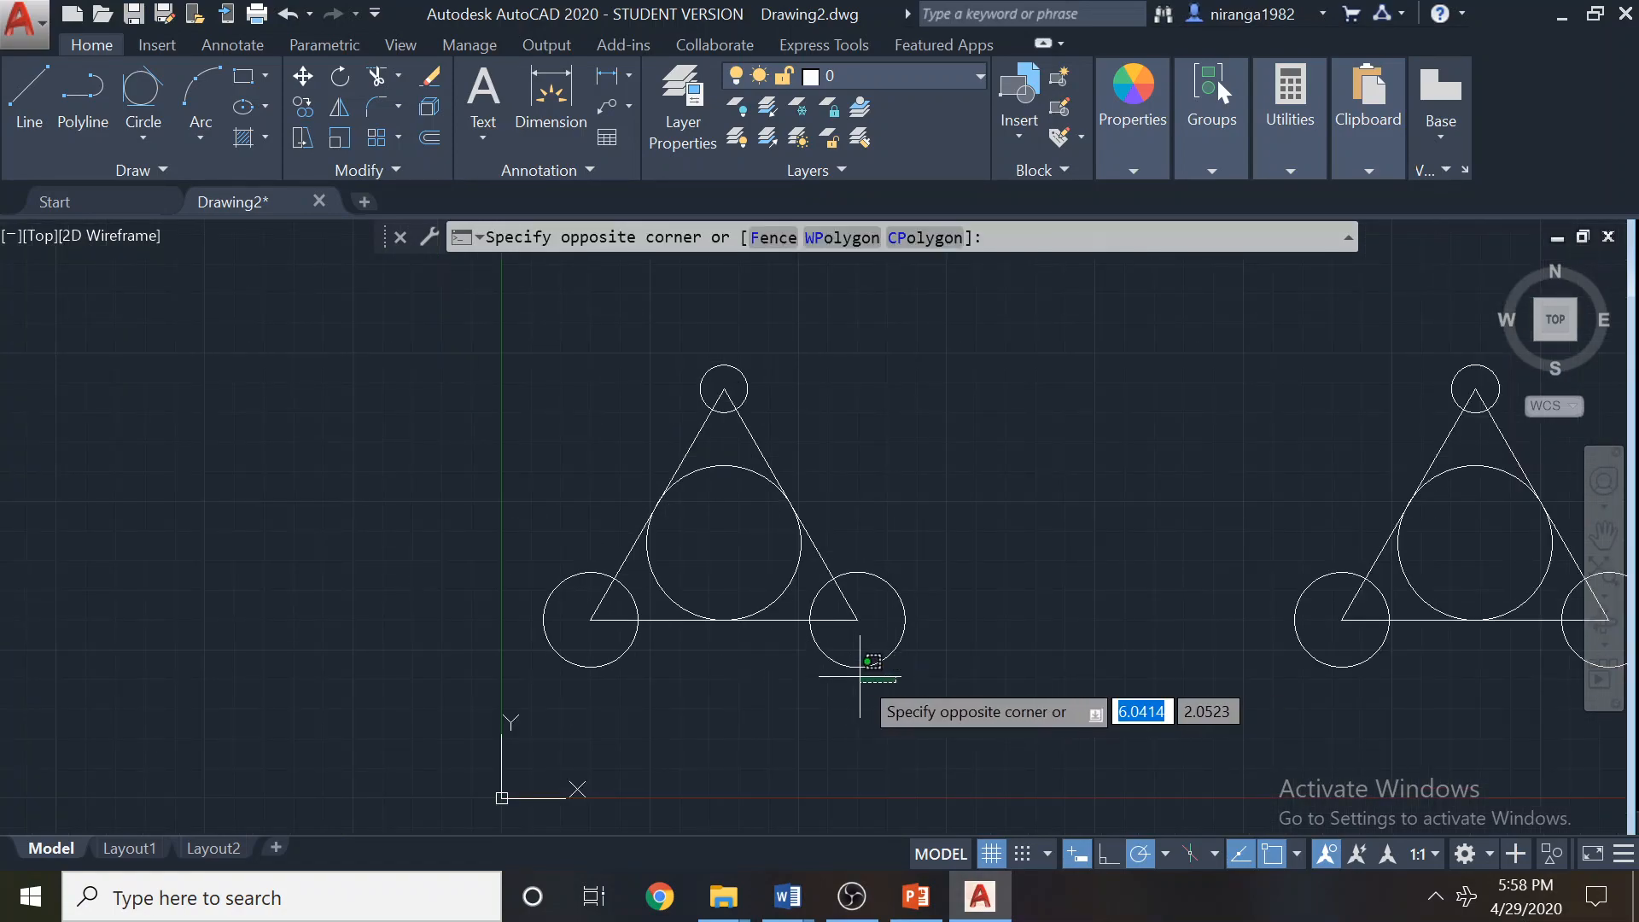
key("Escape")
left_click(620, 672)
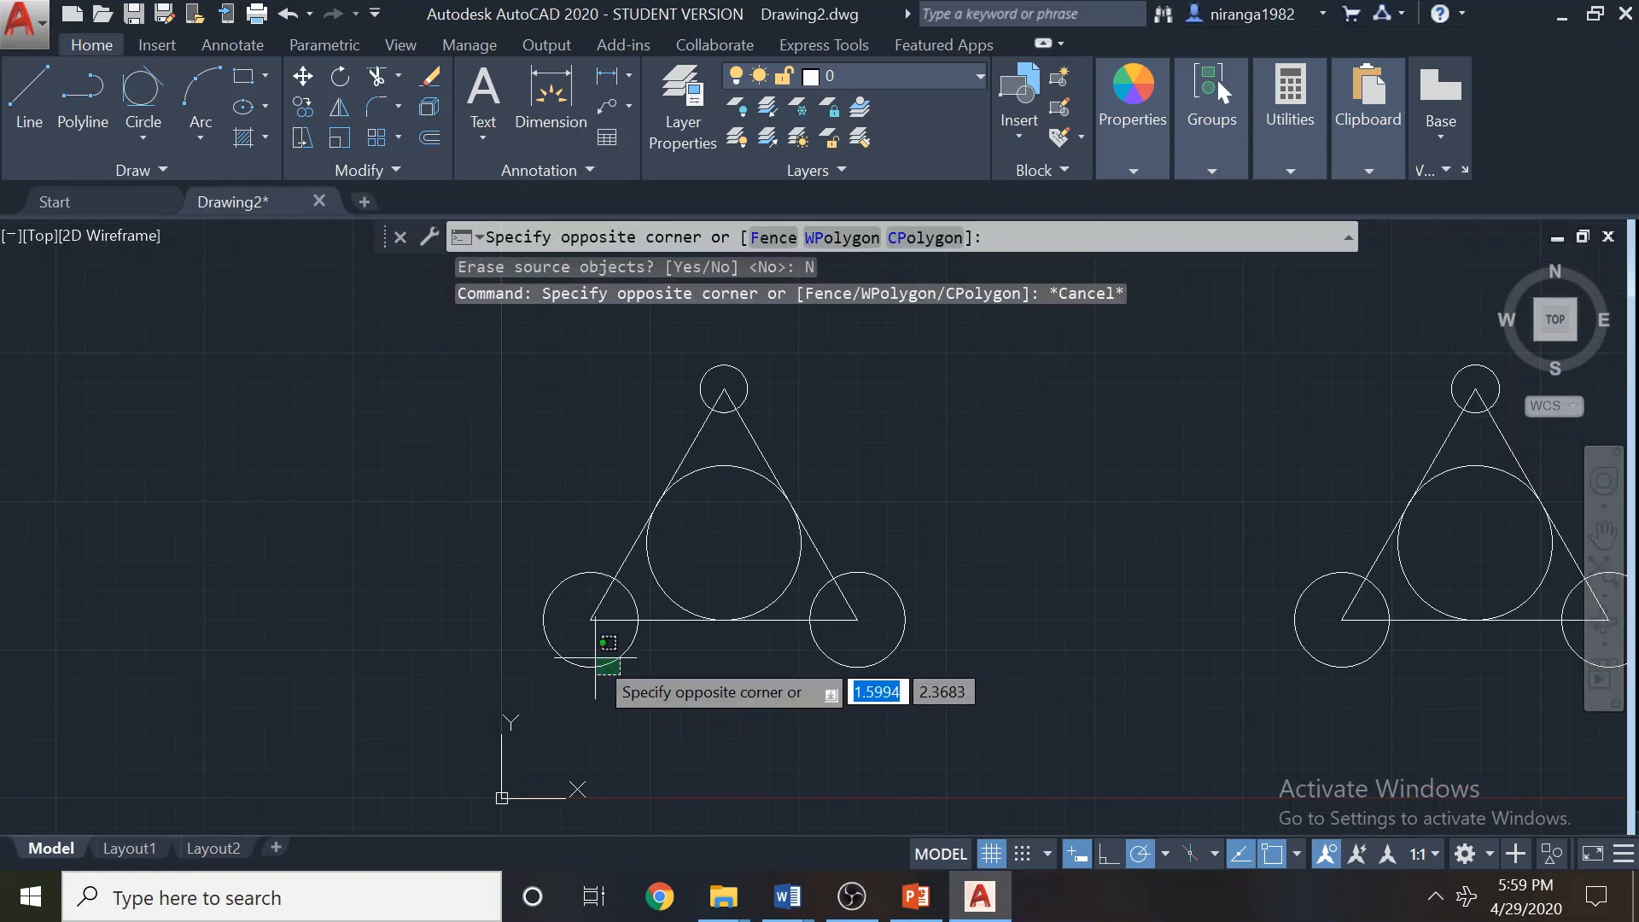
left_click(593, 657)
key("Delete")
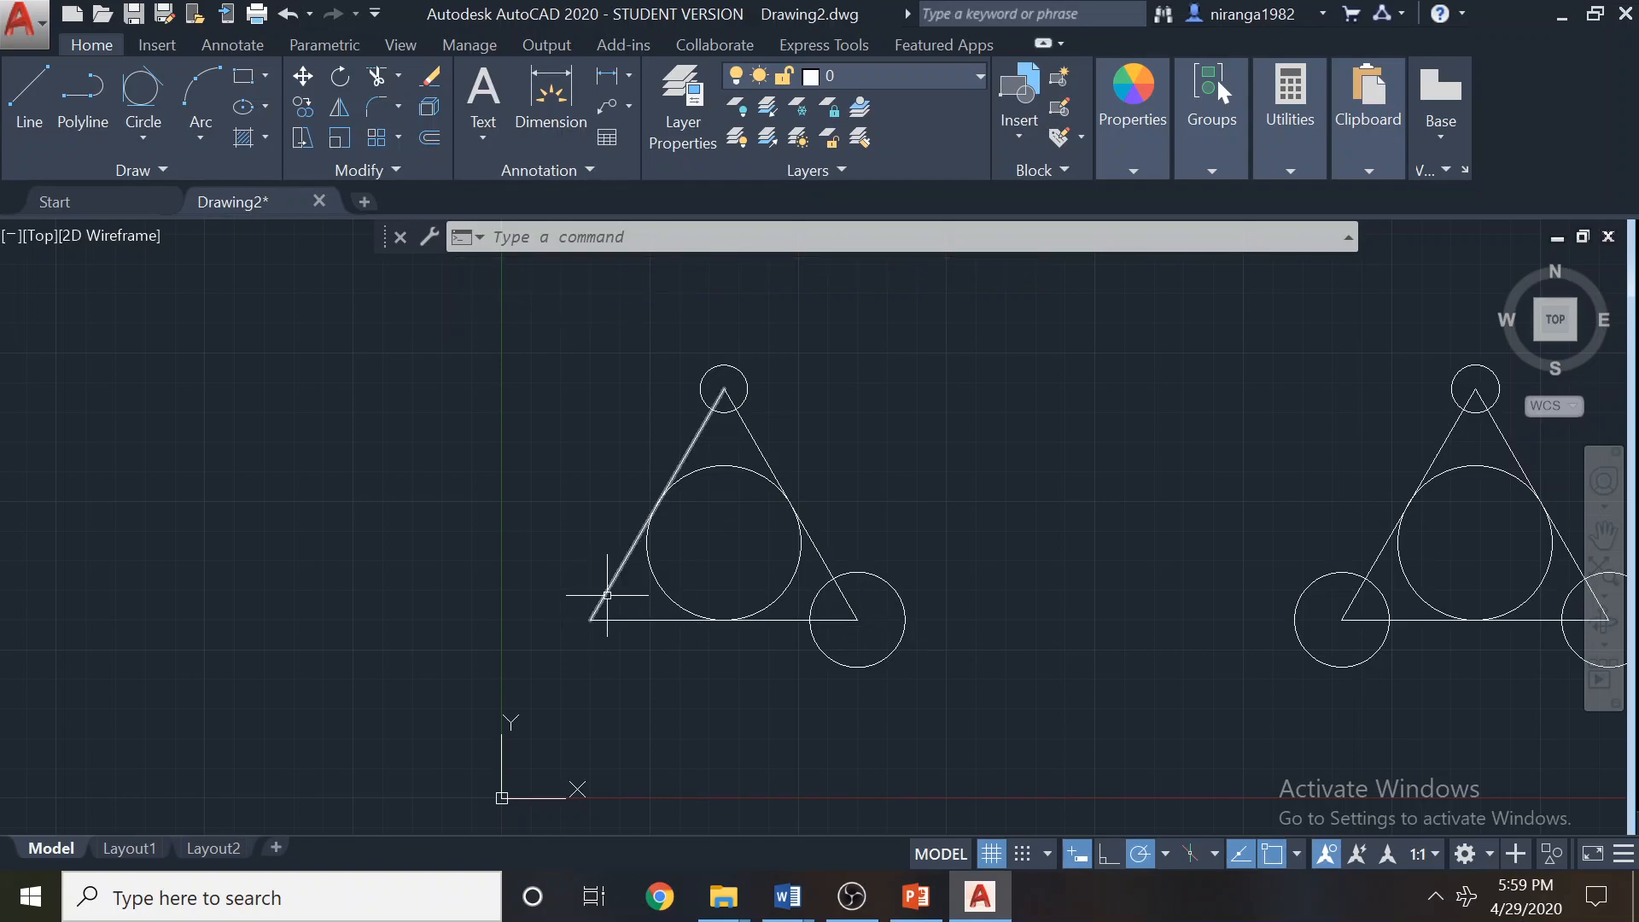
left_click(607, 595)
key("Delete")
left_click(604, 620)
key("Delete")
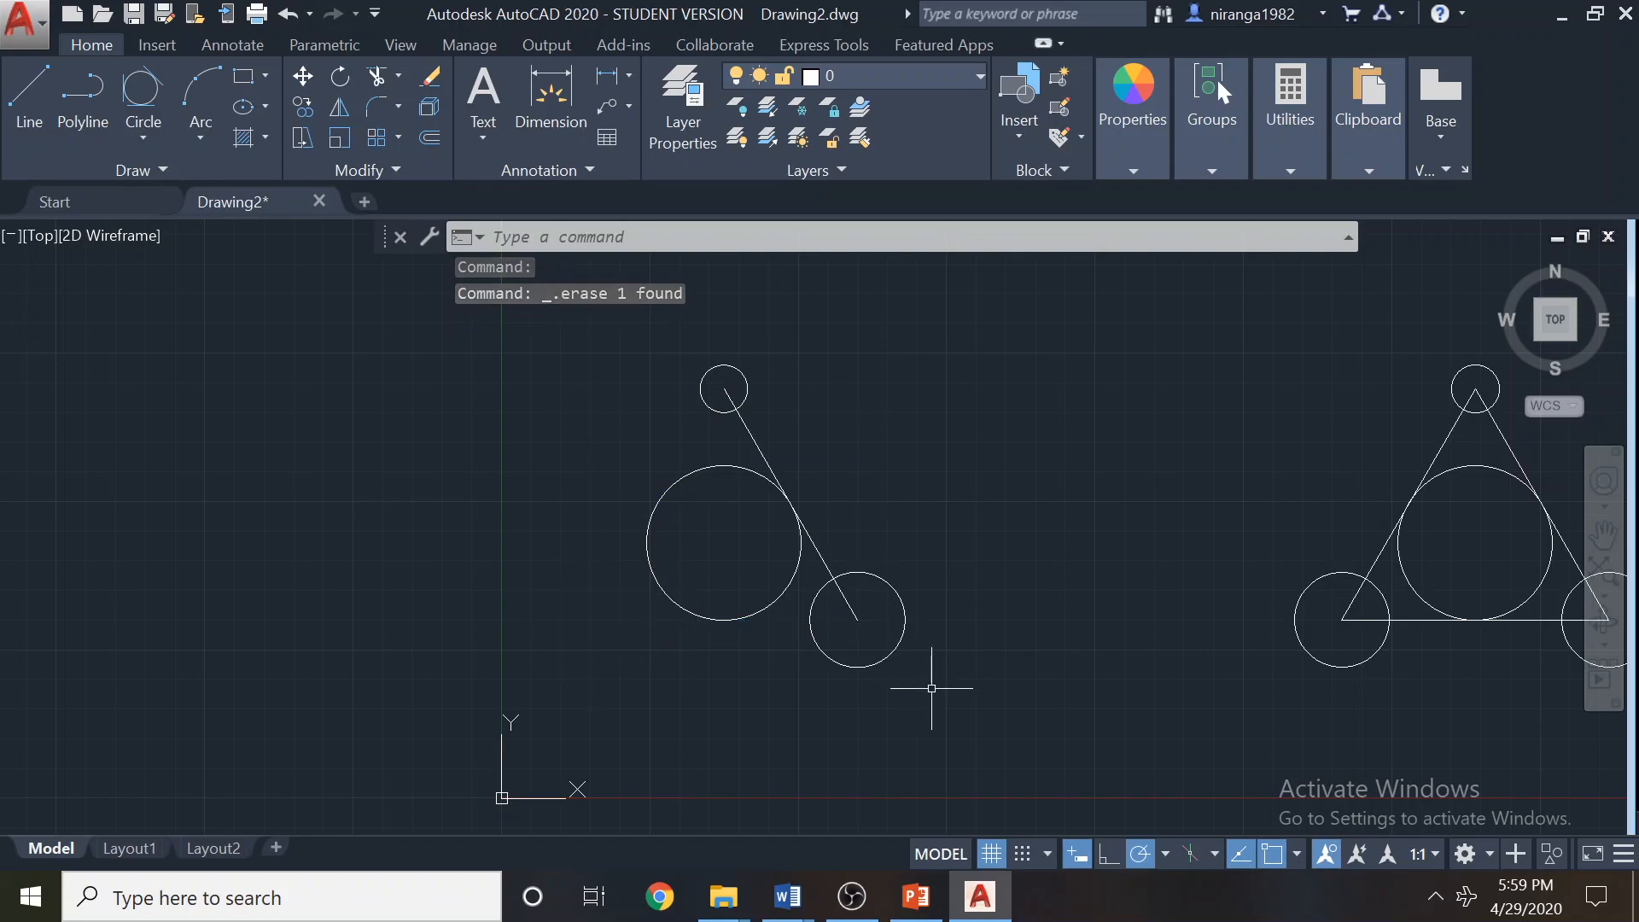
Delete the remaining circles and line of the left figure, and the entire mirrored figure to its right.
left_click(932, 688)
left_click(569, 343)
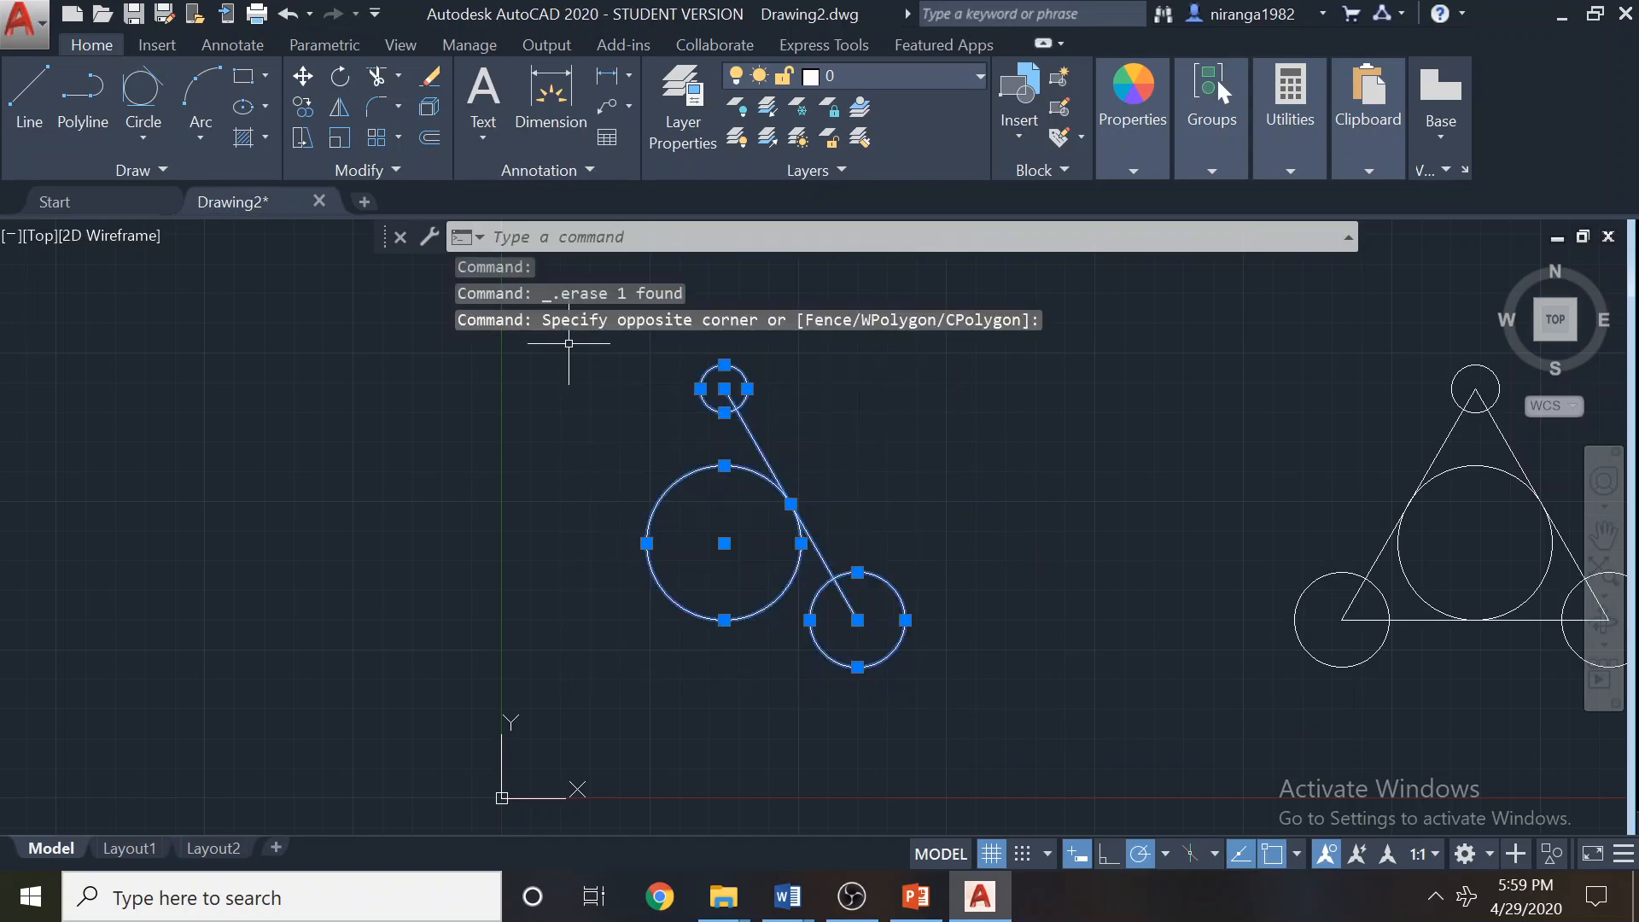
key("Delete")
scroll(948, 493, "down", 4)
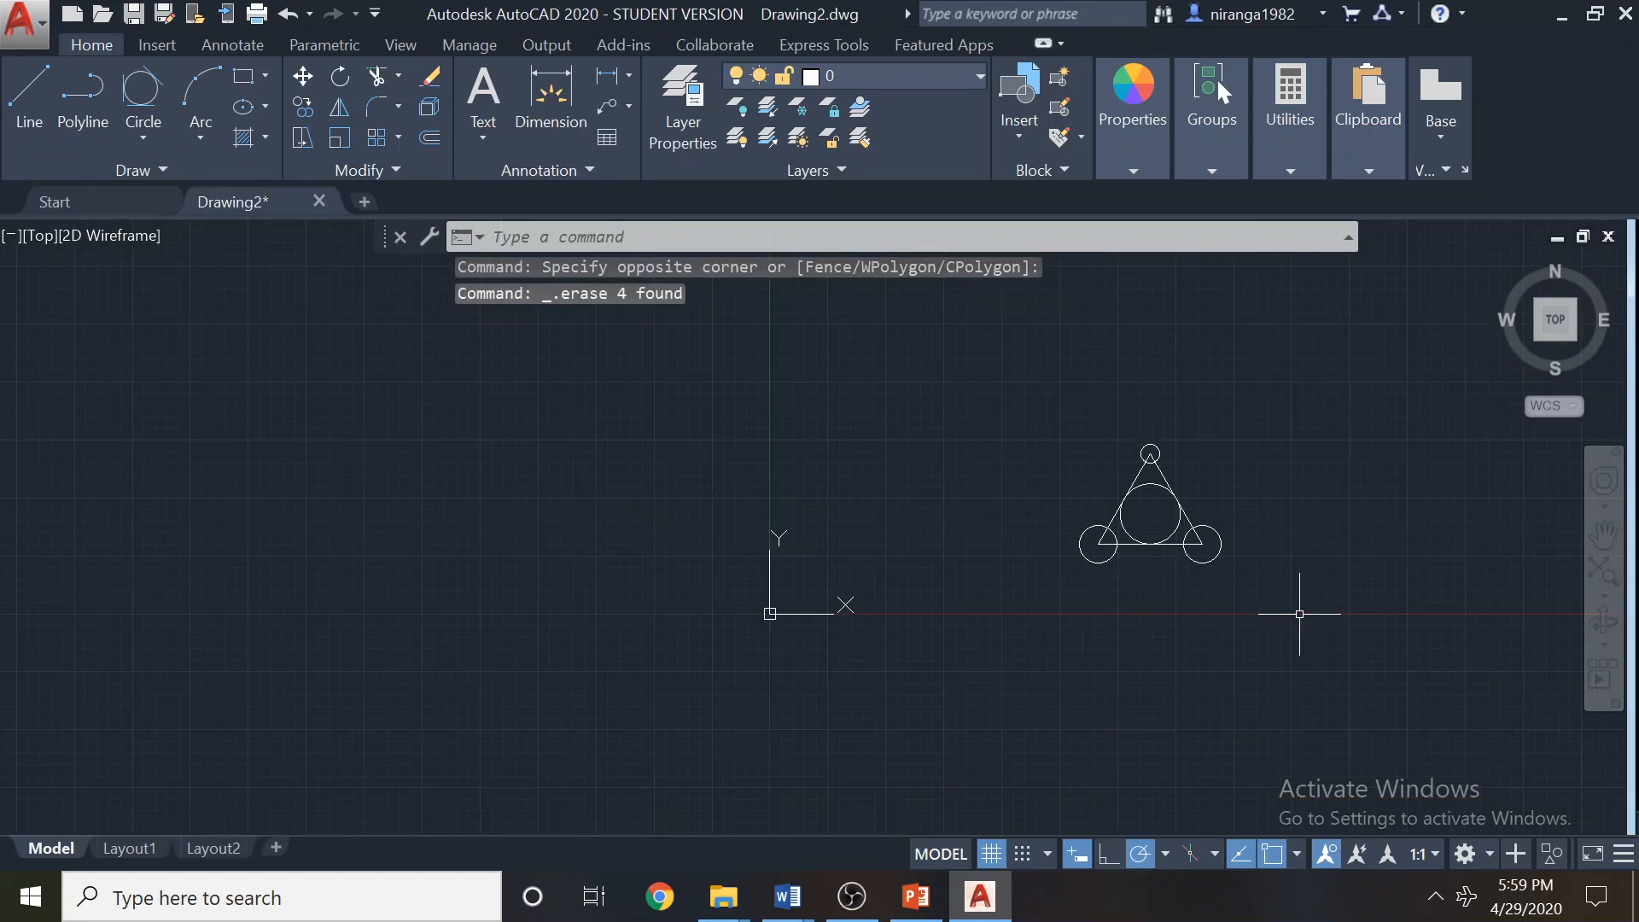
left_click(1177, 570)
left_click(1007, 446)
key("Delete")
Place the AutoCAD window beside the PowerPoint reference figure and stretch it to full screen height.
mouse_move(959, 464)
middle_mouse_down()
mouse_move(870, 531)
mouse_move(690, 505)
middle_mouse_up()
left_click(916, 897)
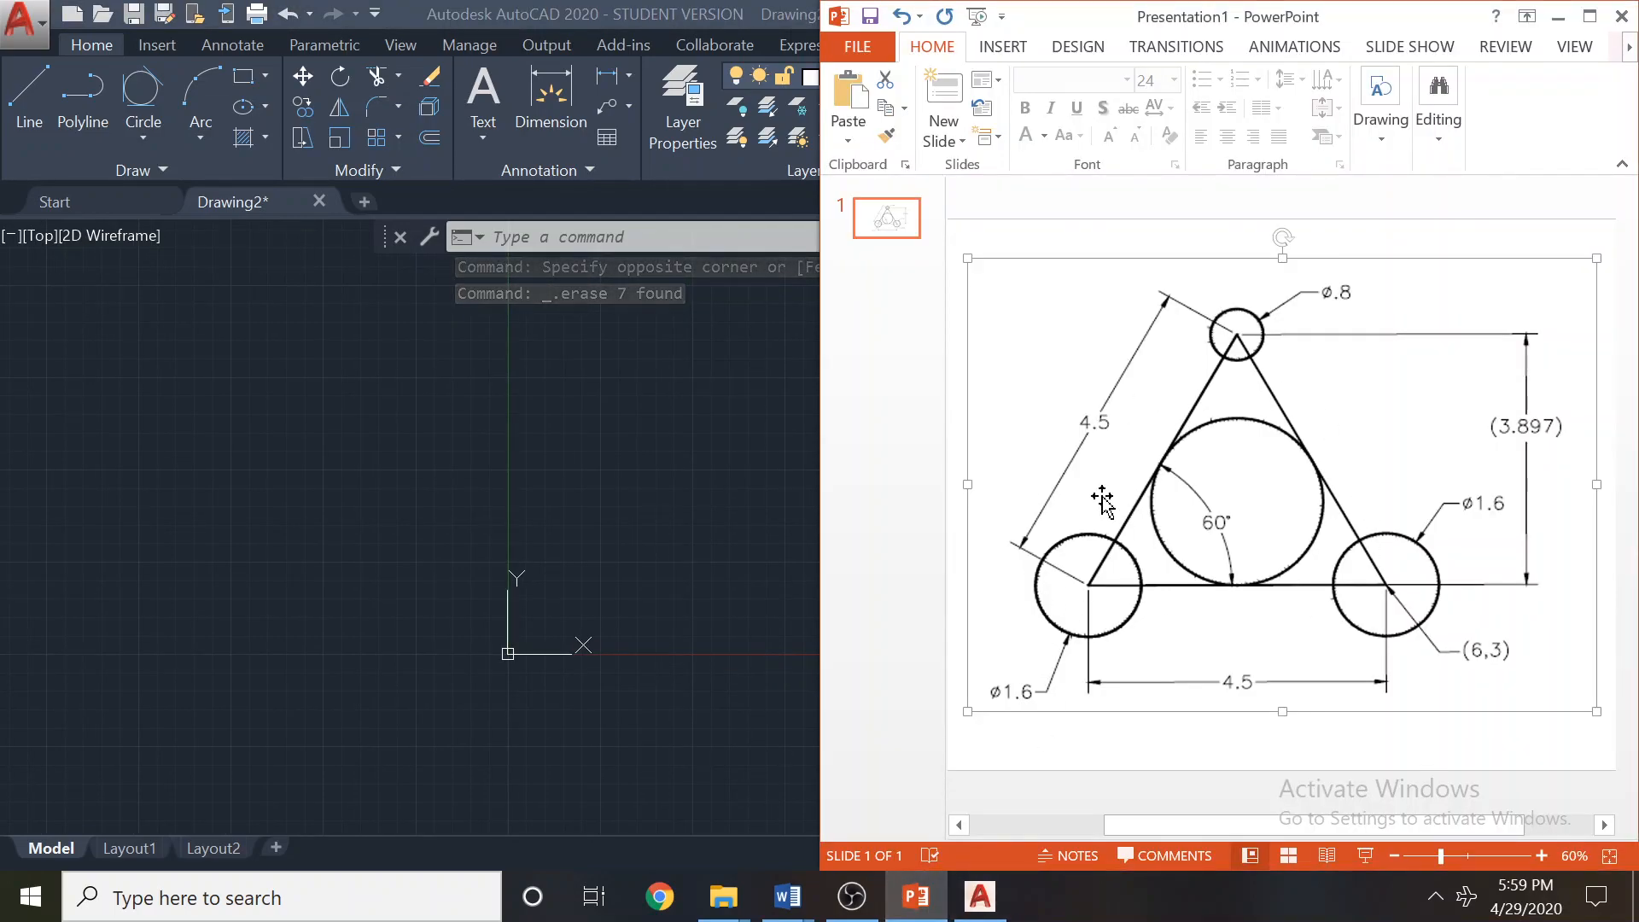
left_click(486, 17)
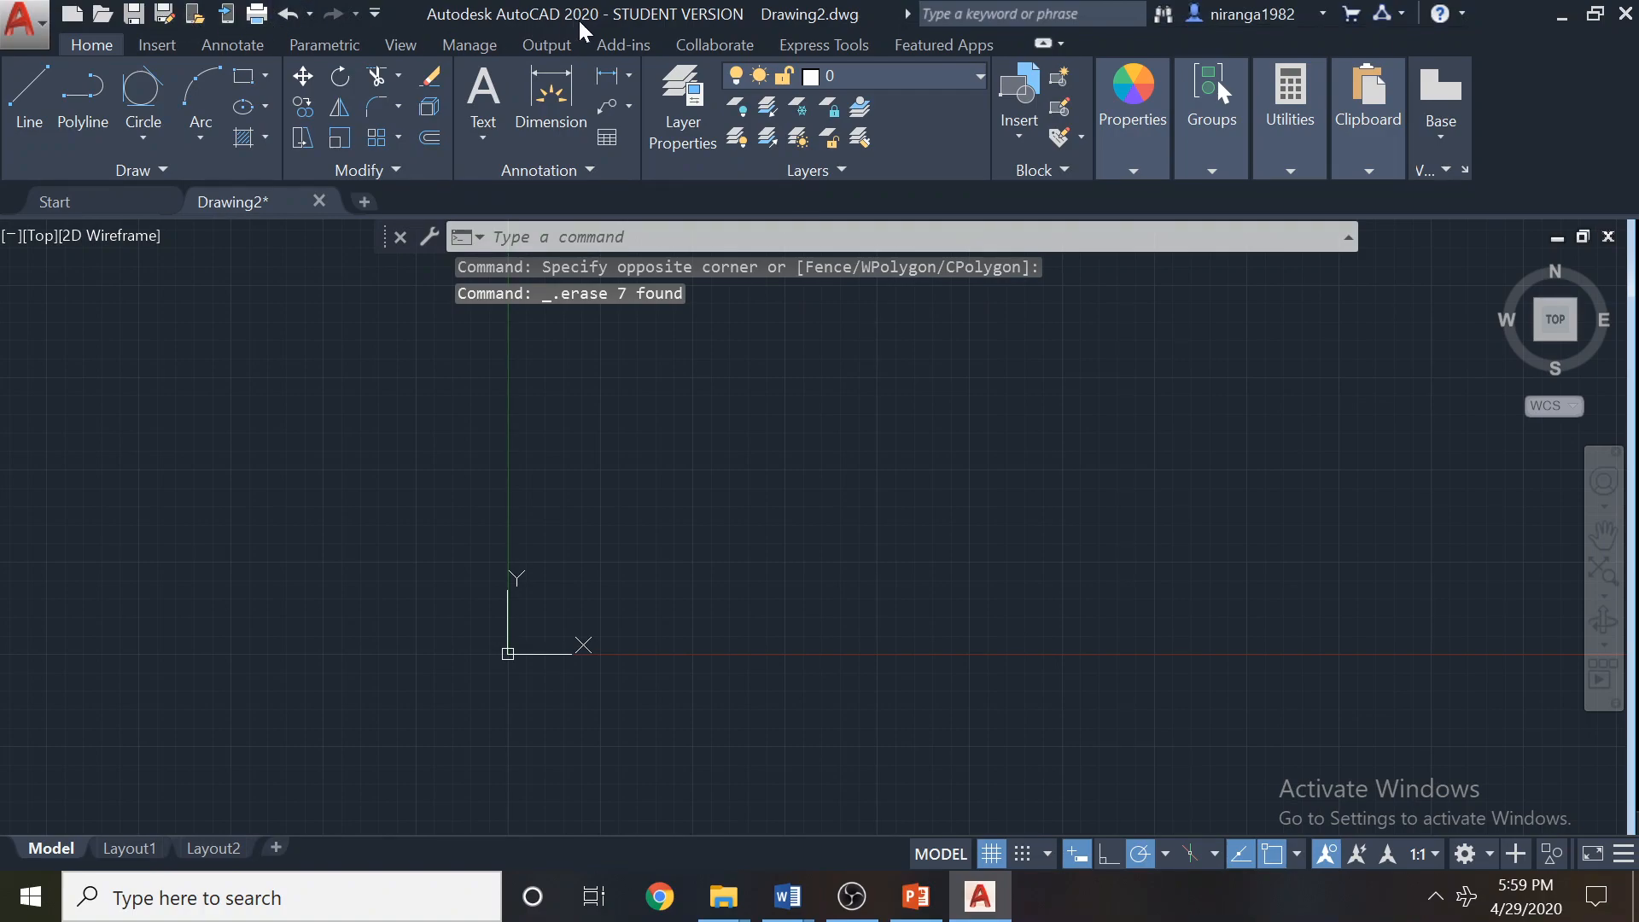
left_click_drag(2, 26, 3, 26)
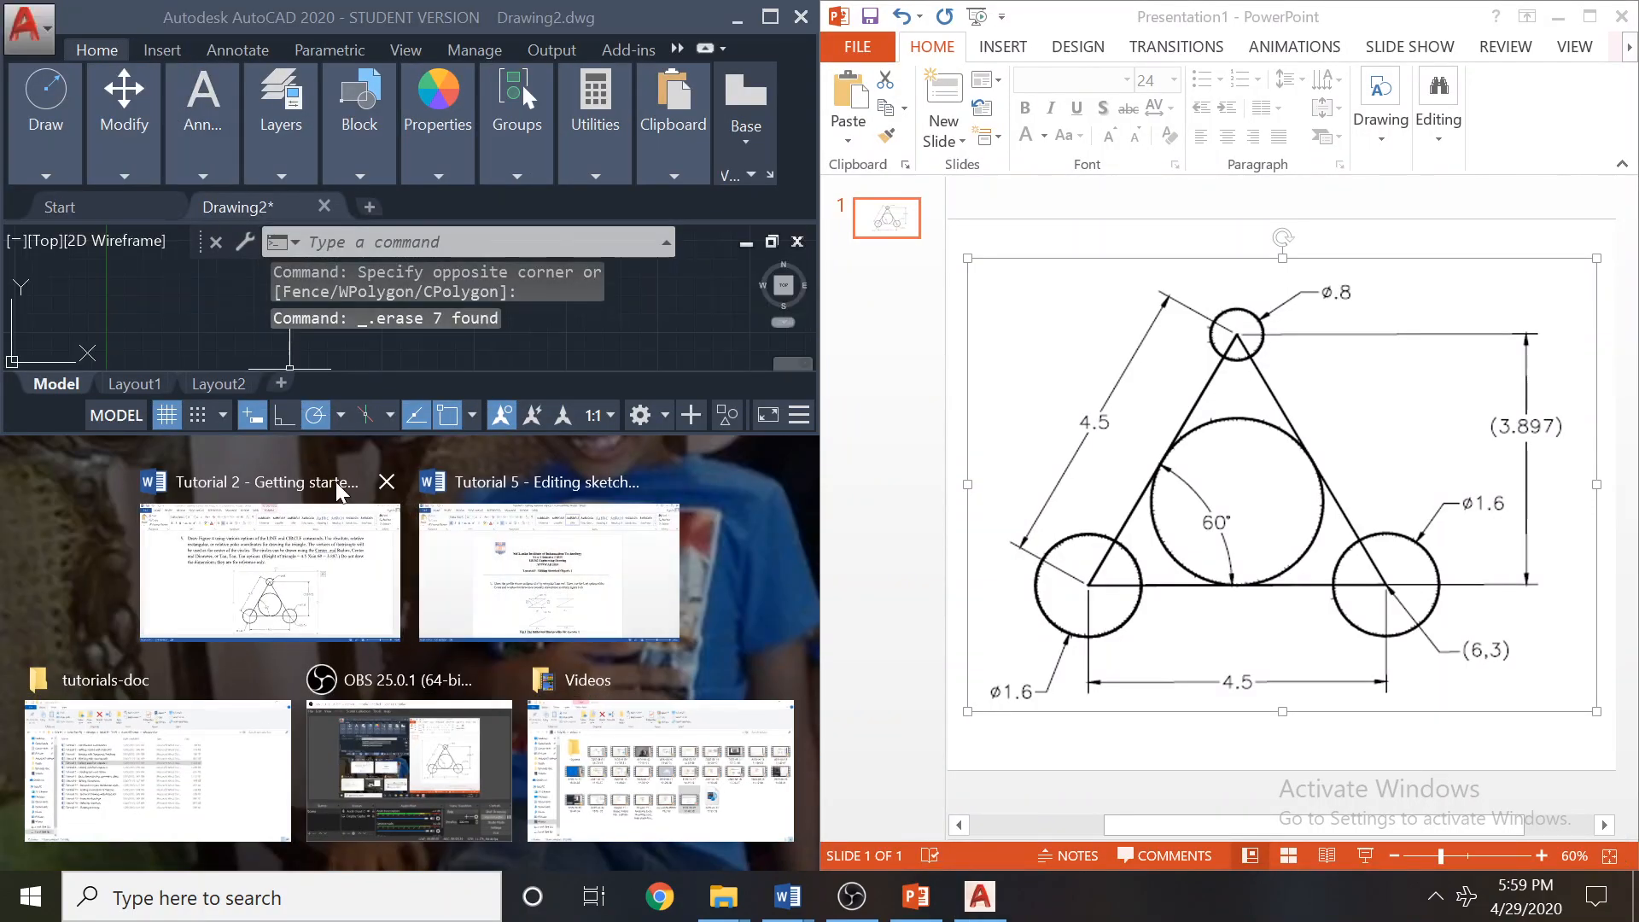
left_click_drag(420, 436, 420, 869)
middle_click_drag(278, 549, 298, 584)
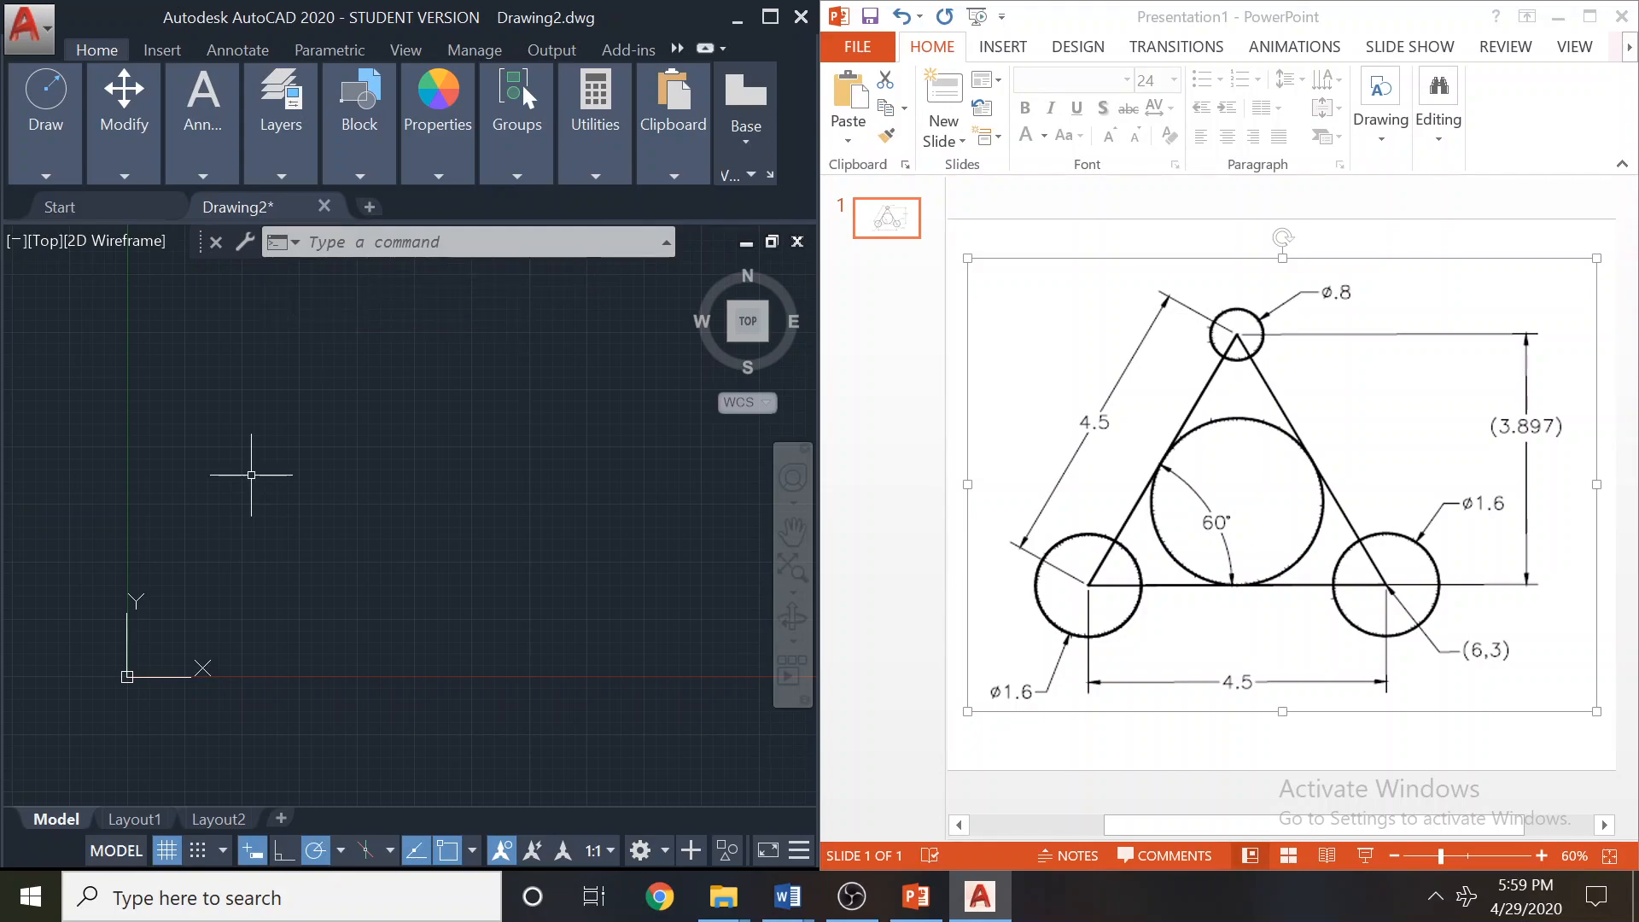
Draw a circle of diameter 1.6 centered at 6,3 using Center, Diameter.
left_click(38, 154)
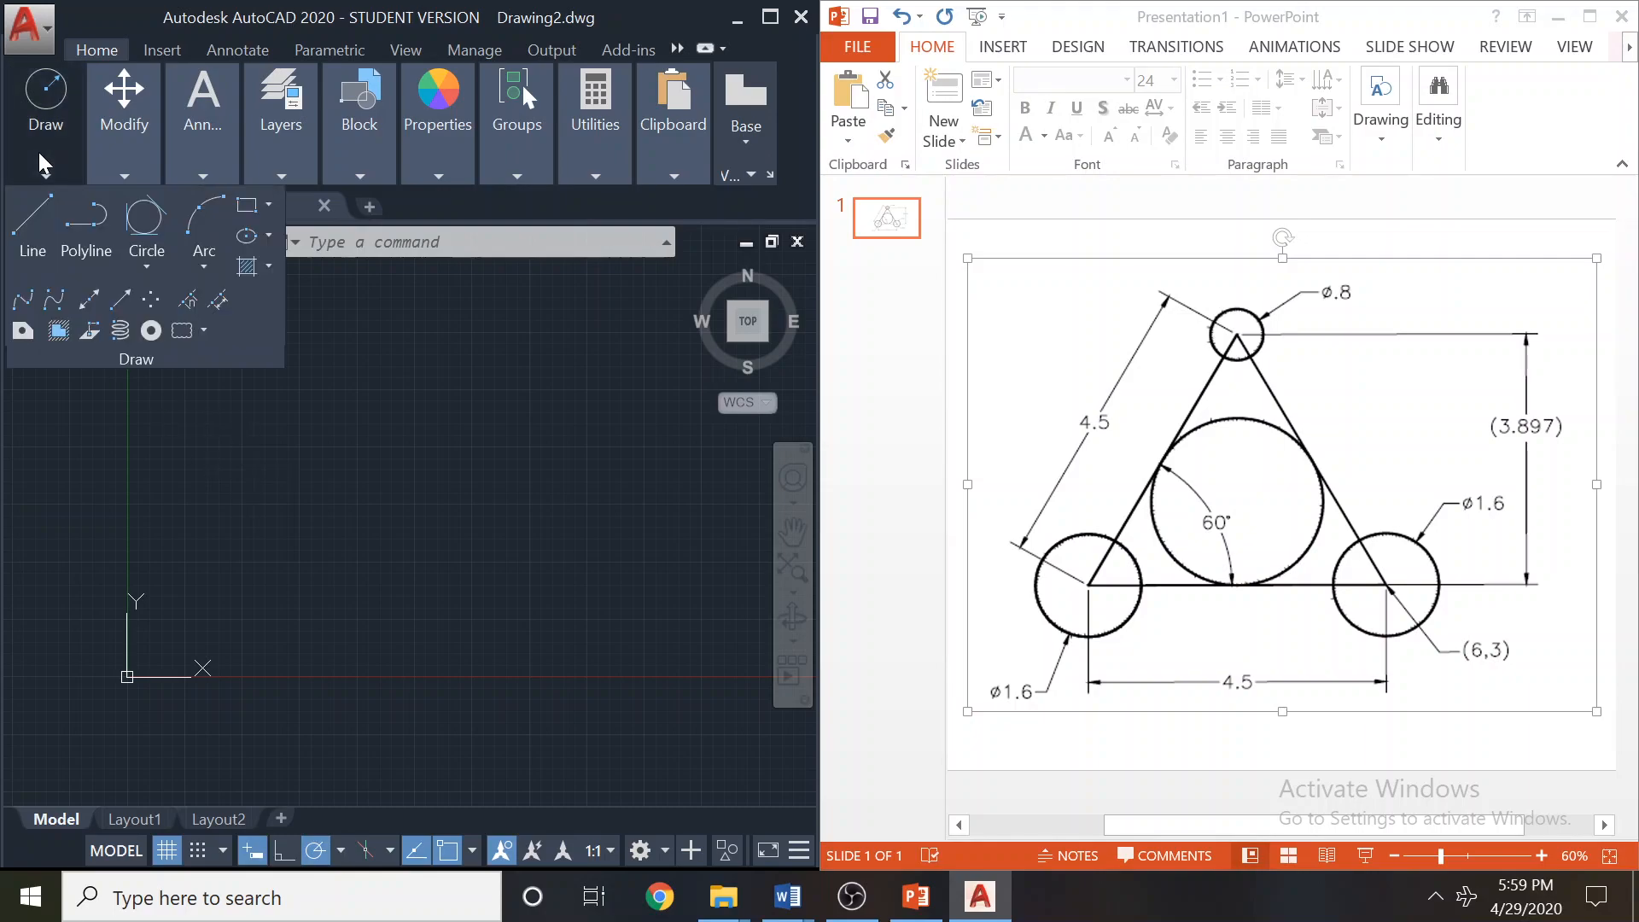
left_click(141, 267)
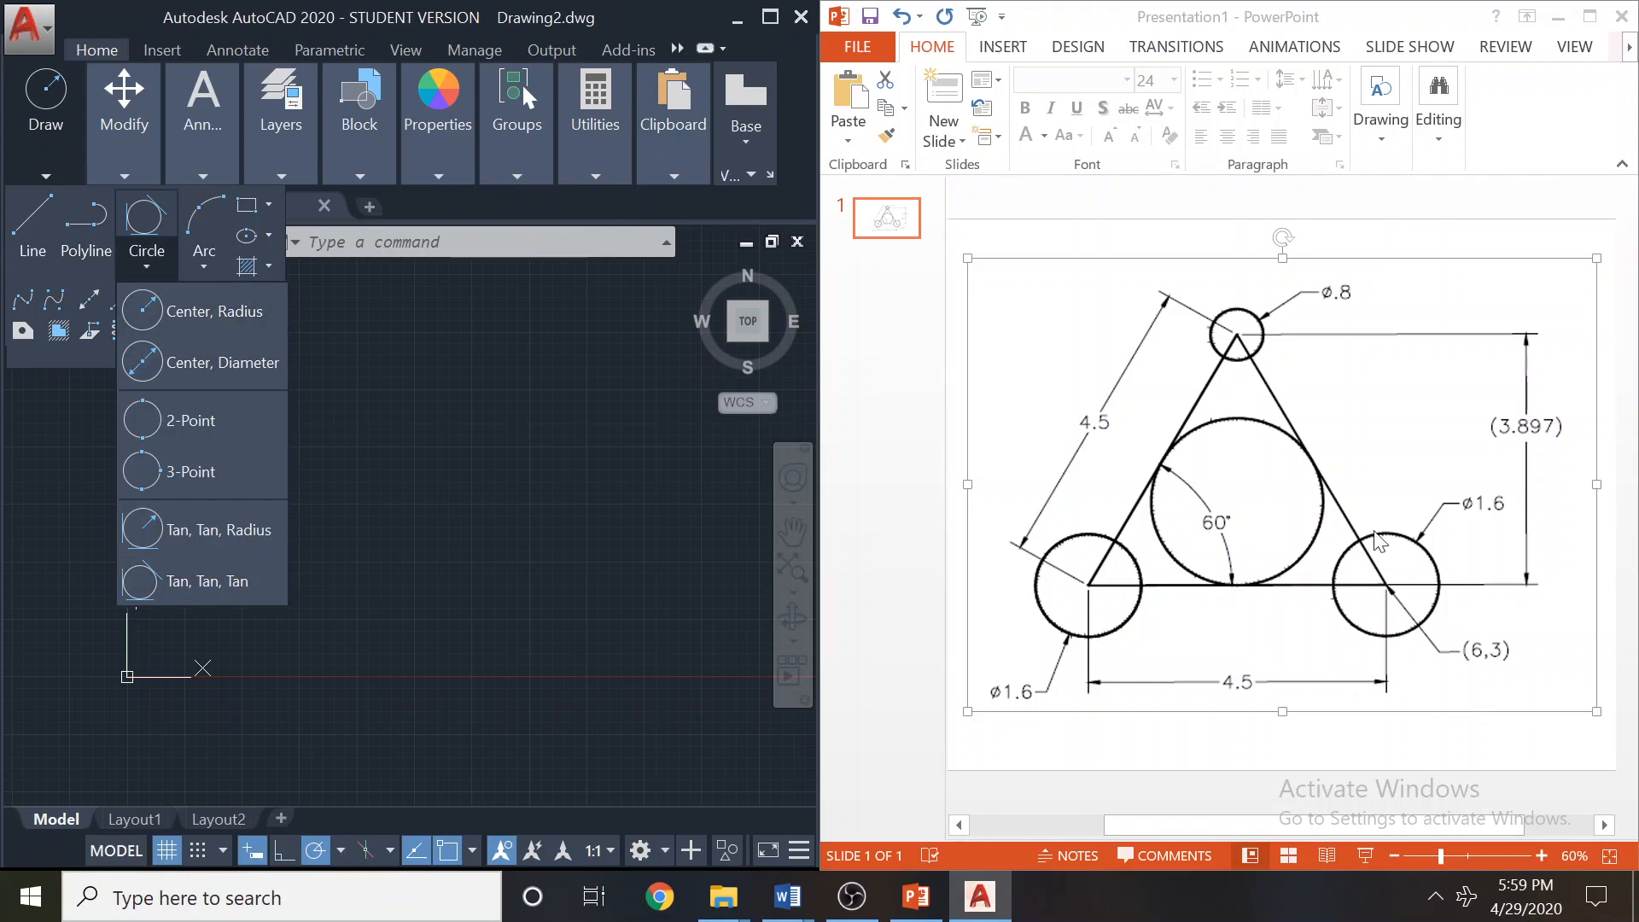
left_click(234, 365)
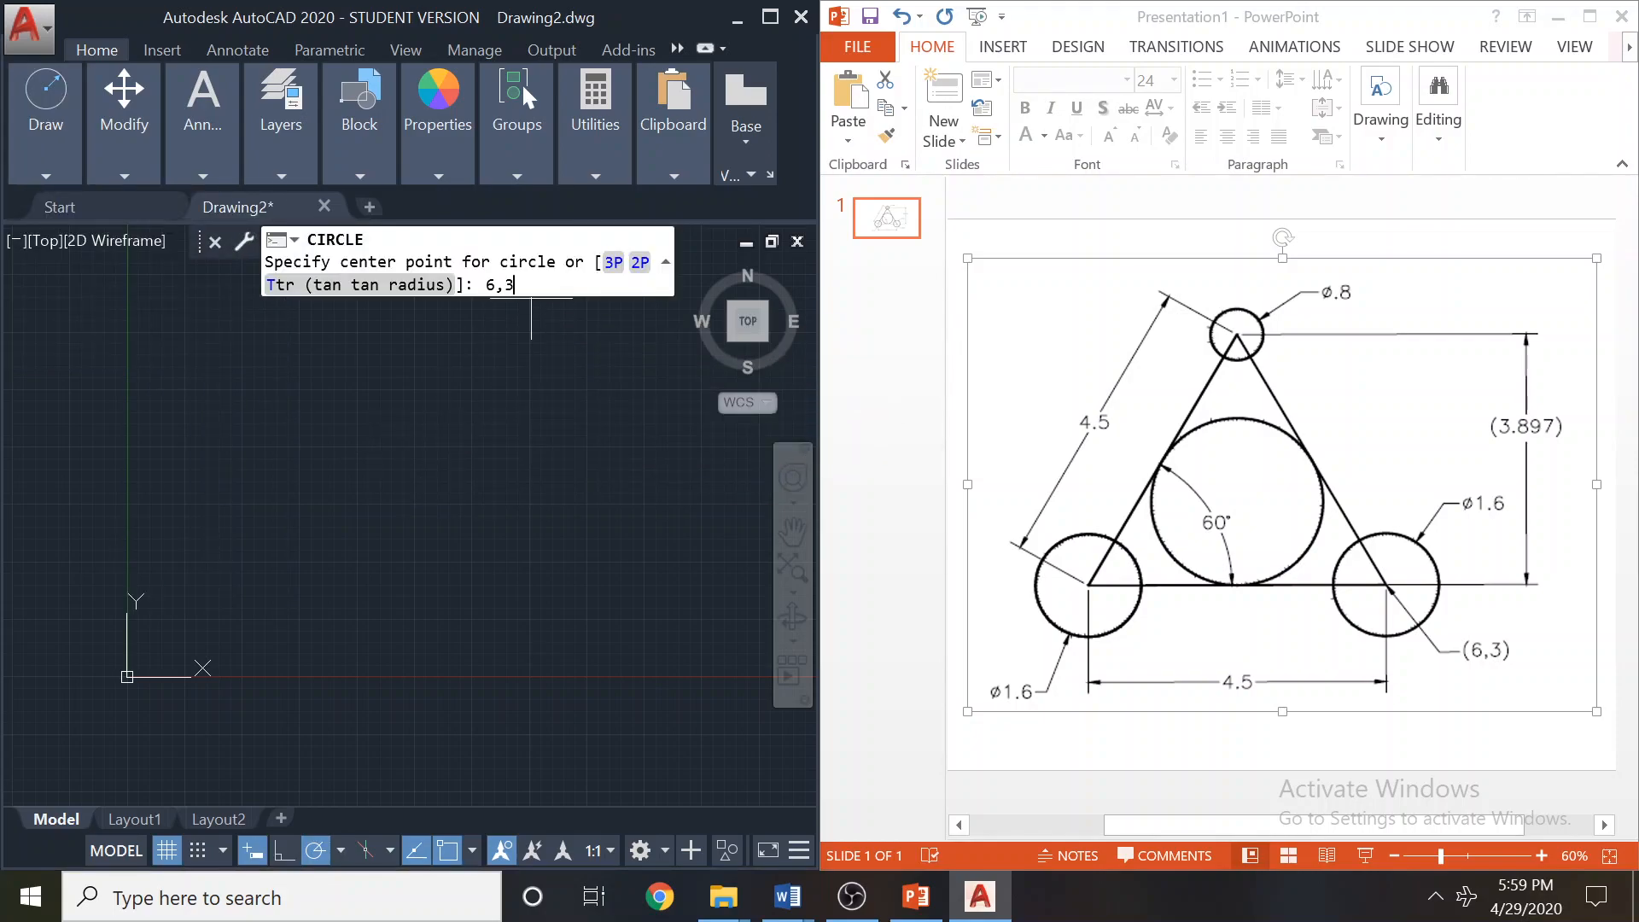
type("6,3")
key("Return")
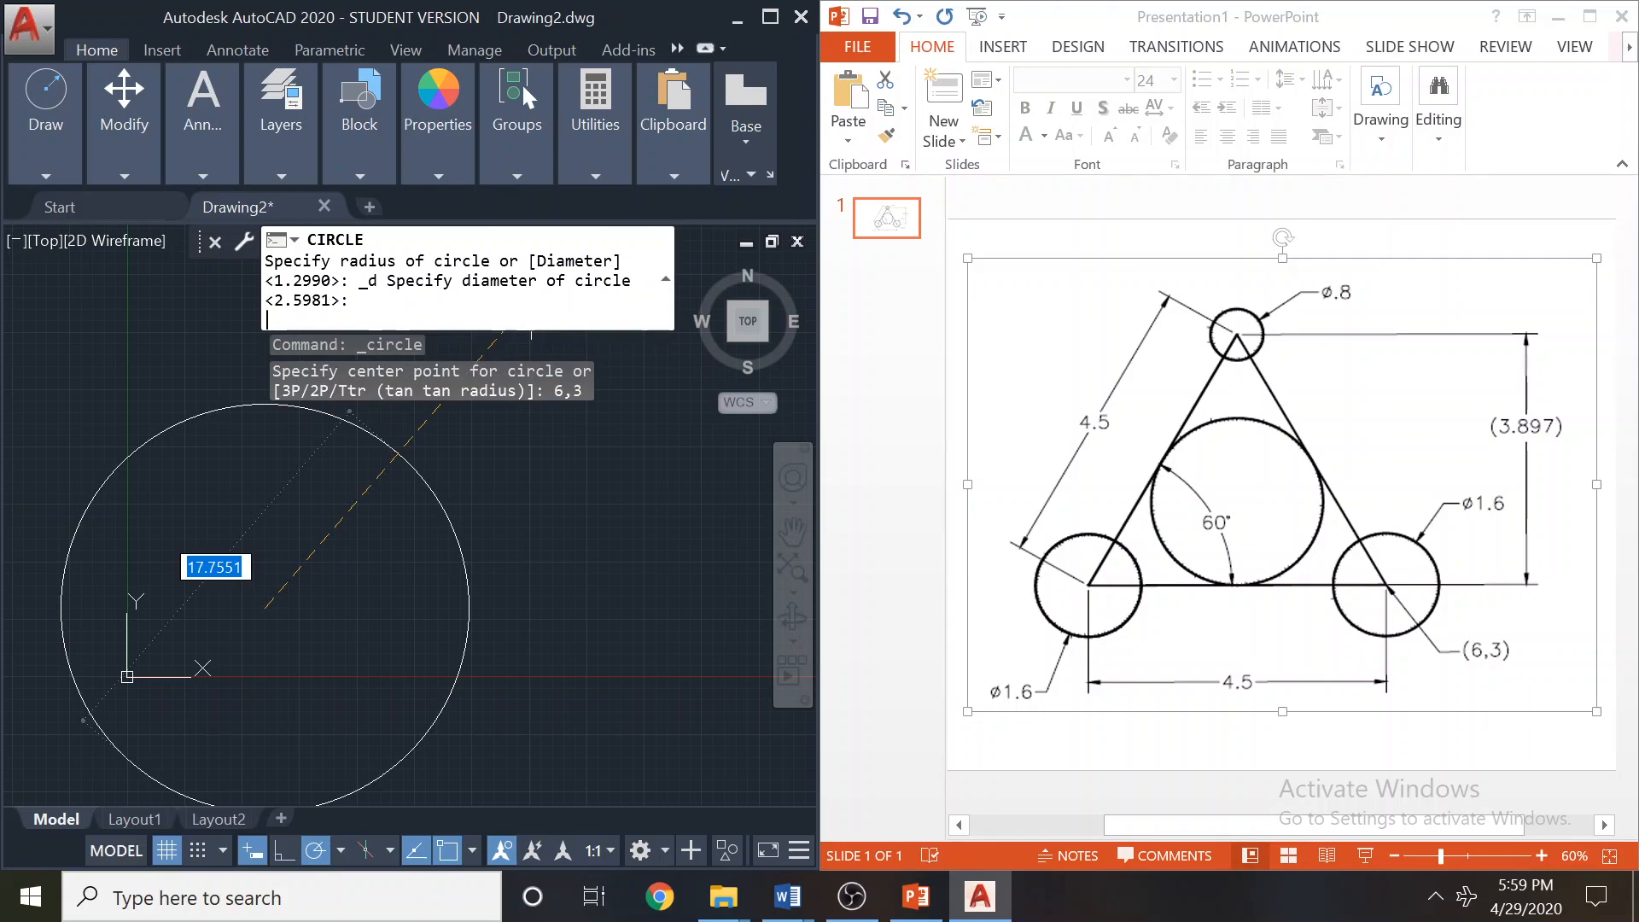
type("1.6")
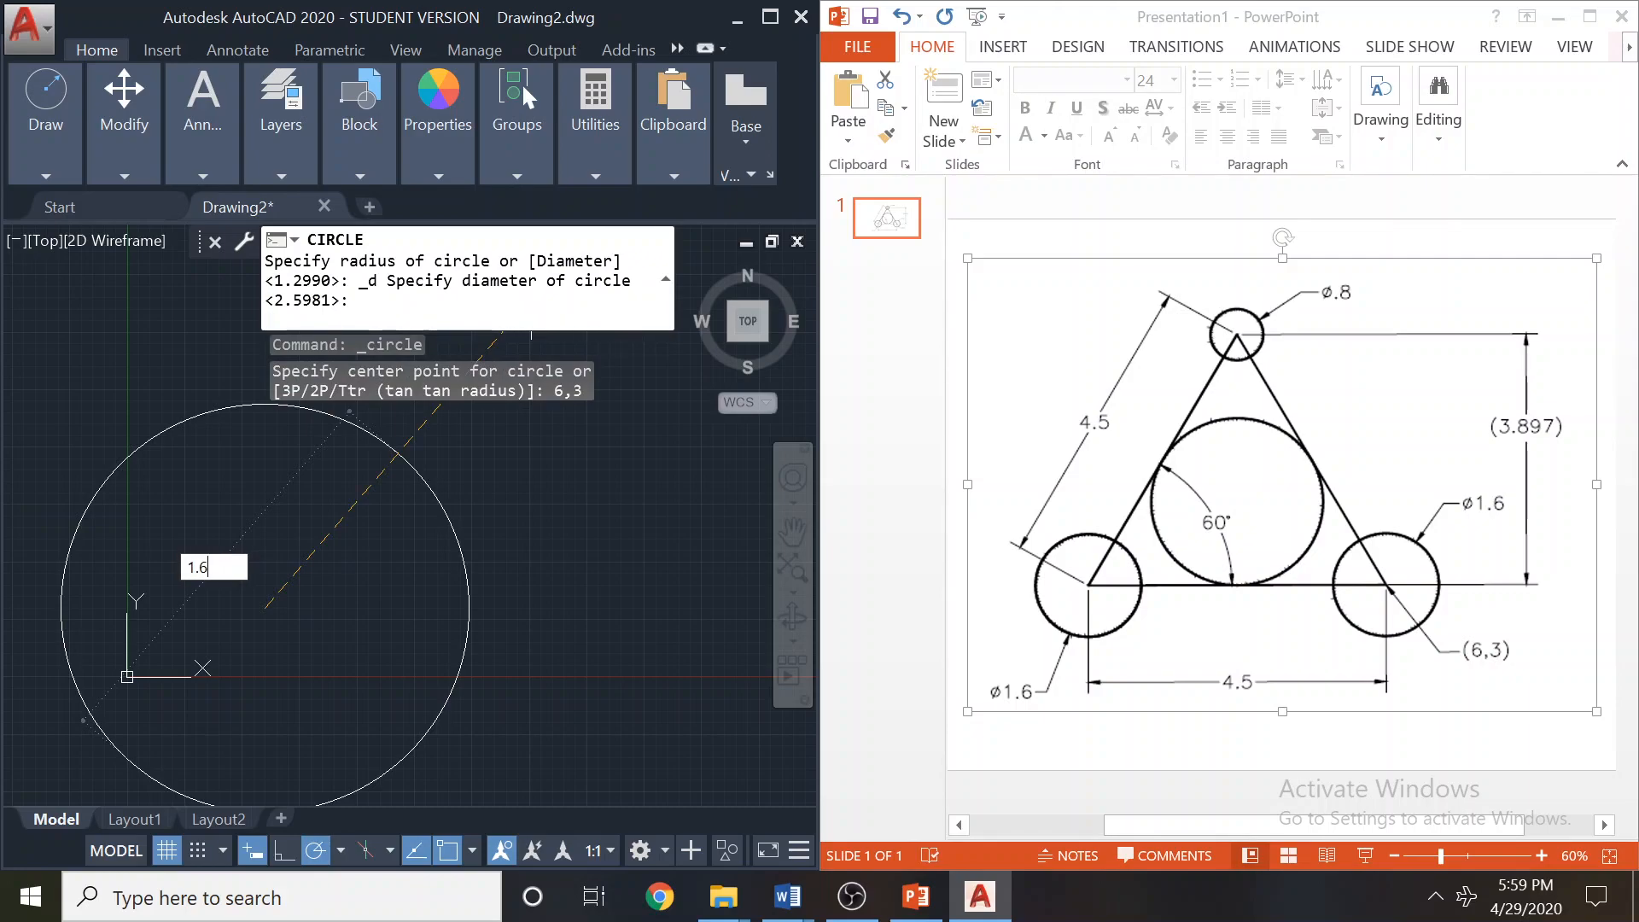
key("Return")
scroll(174, 646, "up", 2)
scroll(197, 636, "up", 2)
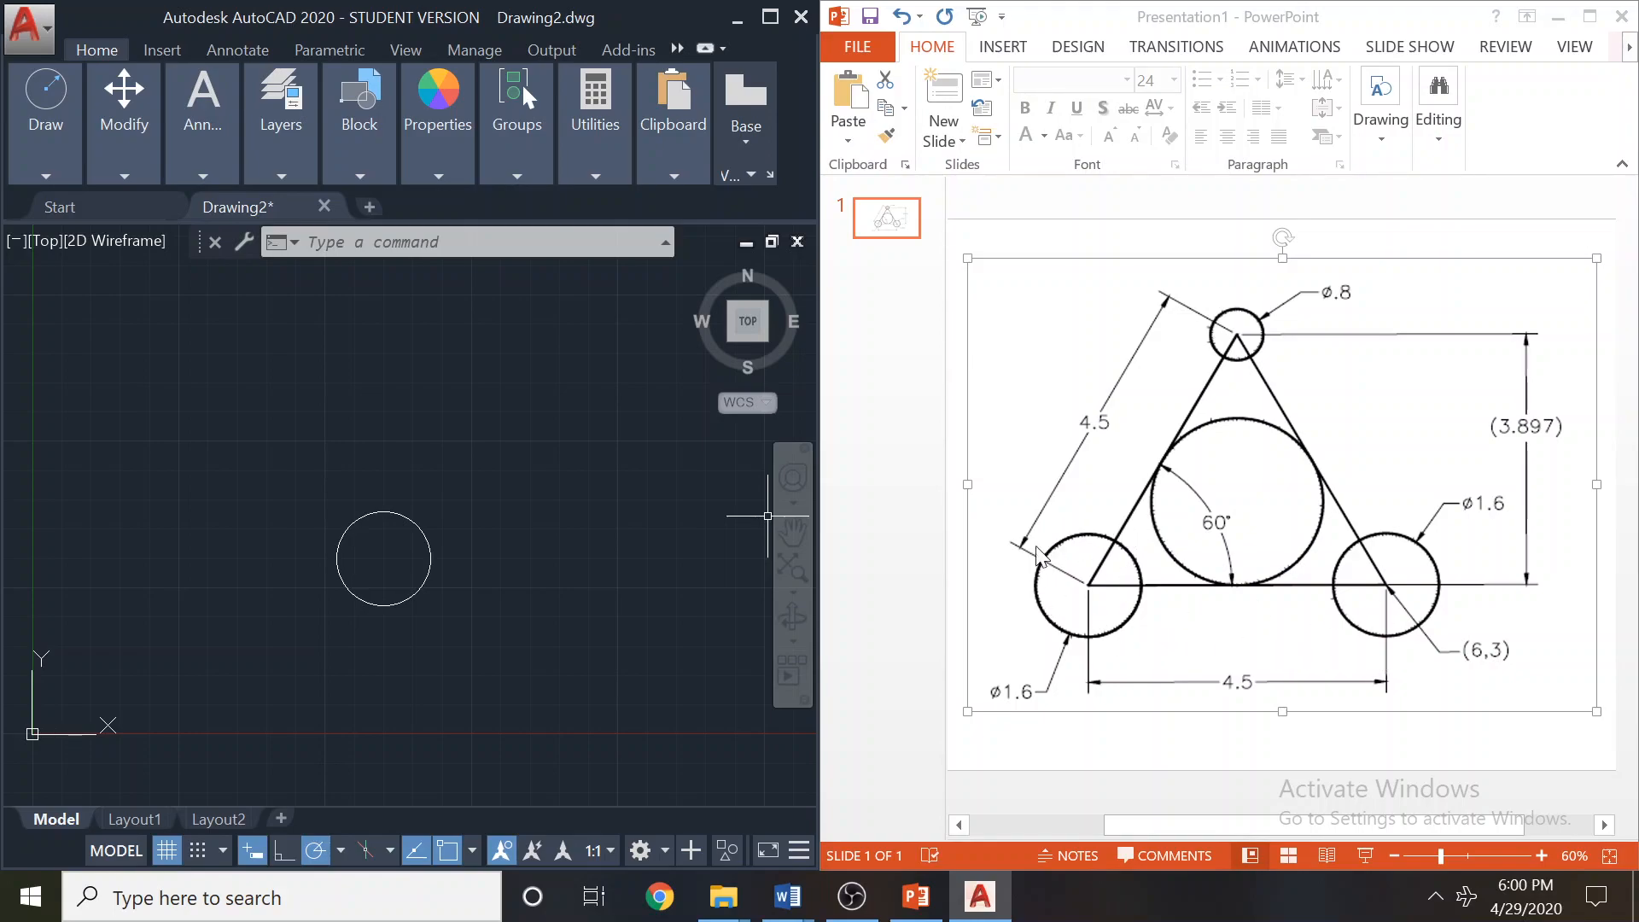
Try to copy the circle with the Displacement option, using its own center as the displacement point.
left_click(39, 156)
mouse_move(109, 152)
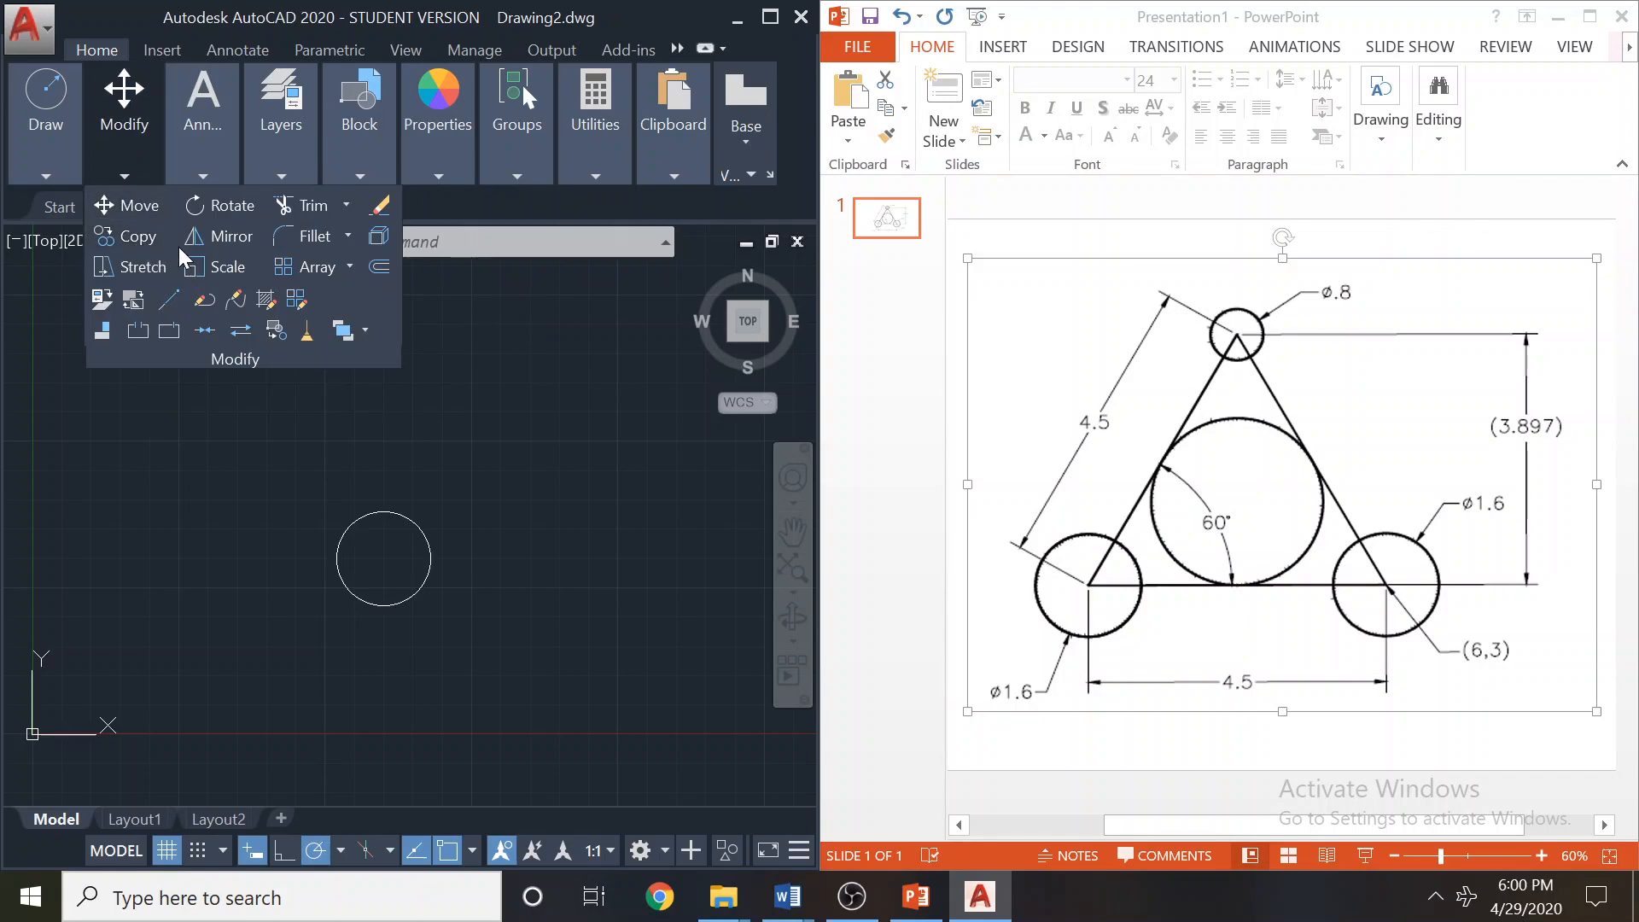
left_click(122, 234)
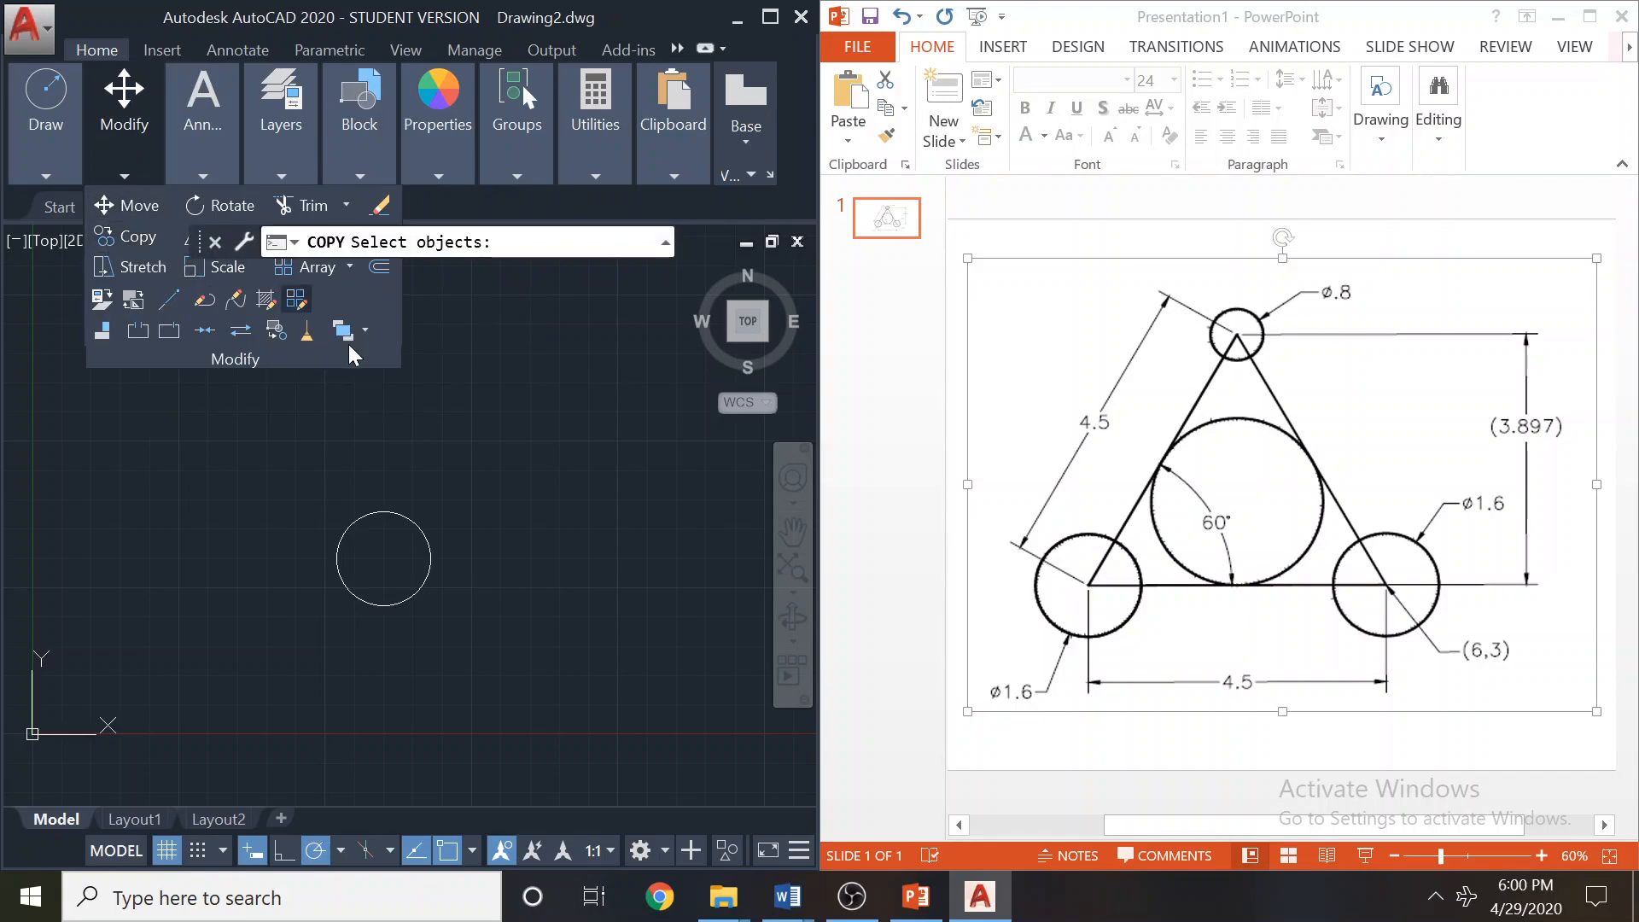
left_click(406, 516)
key("Return")
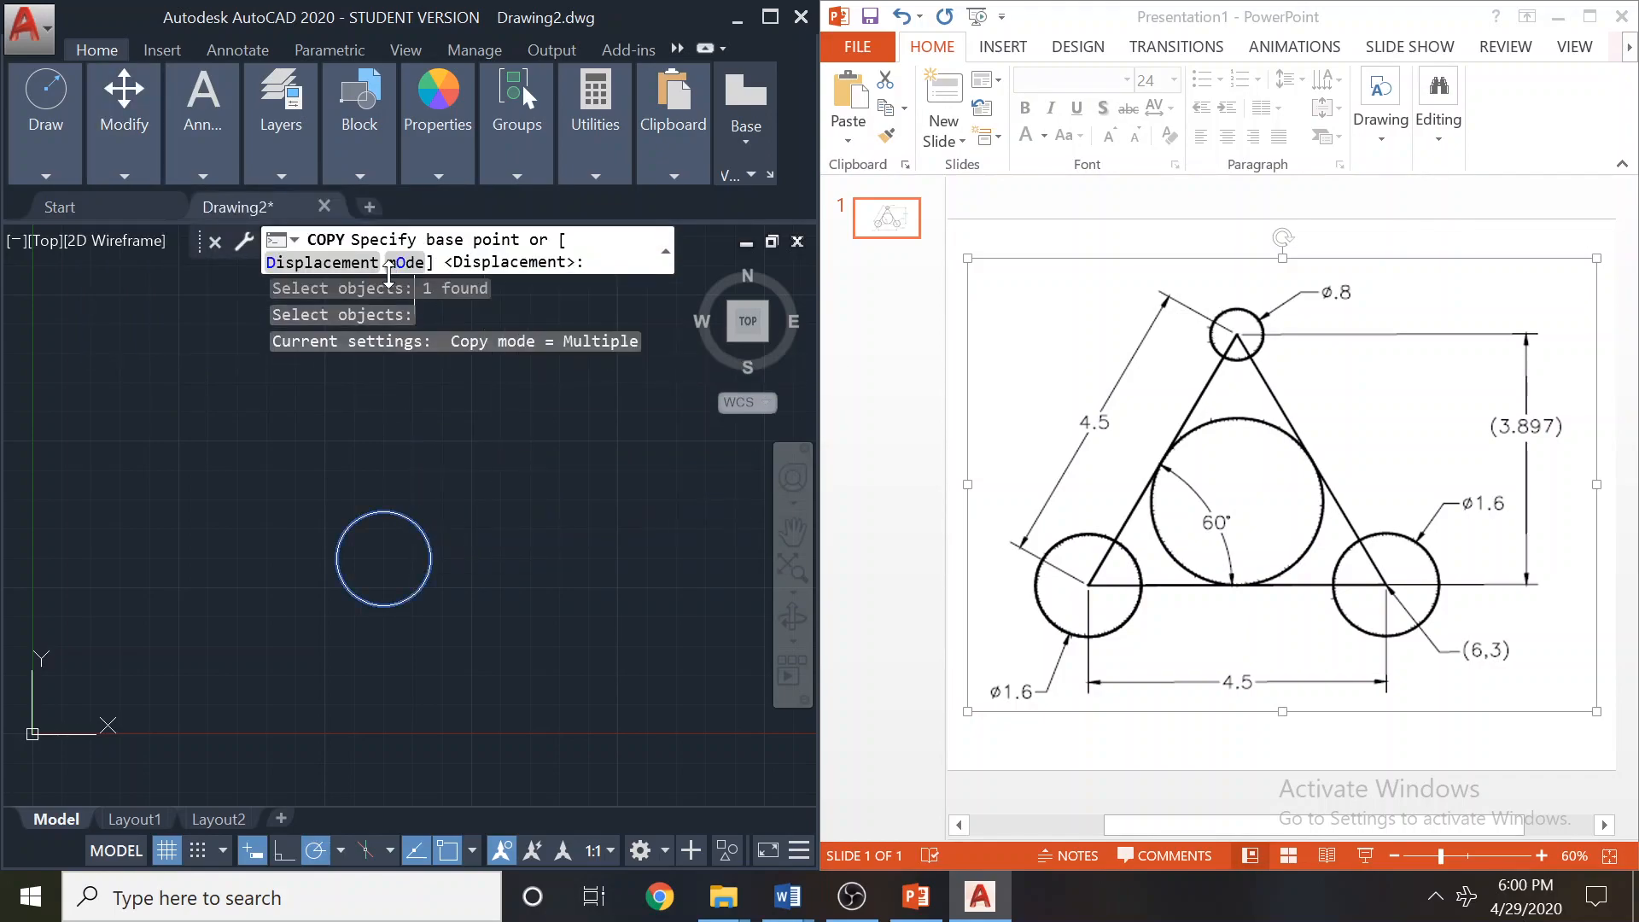
left_click(341, 271)
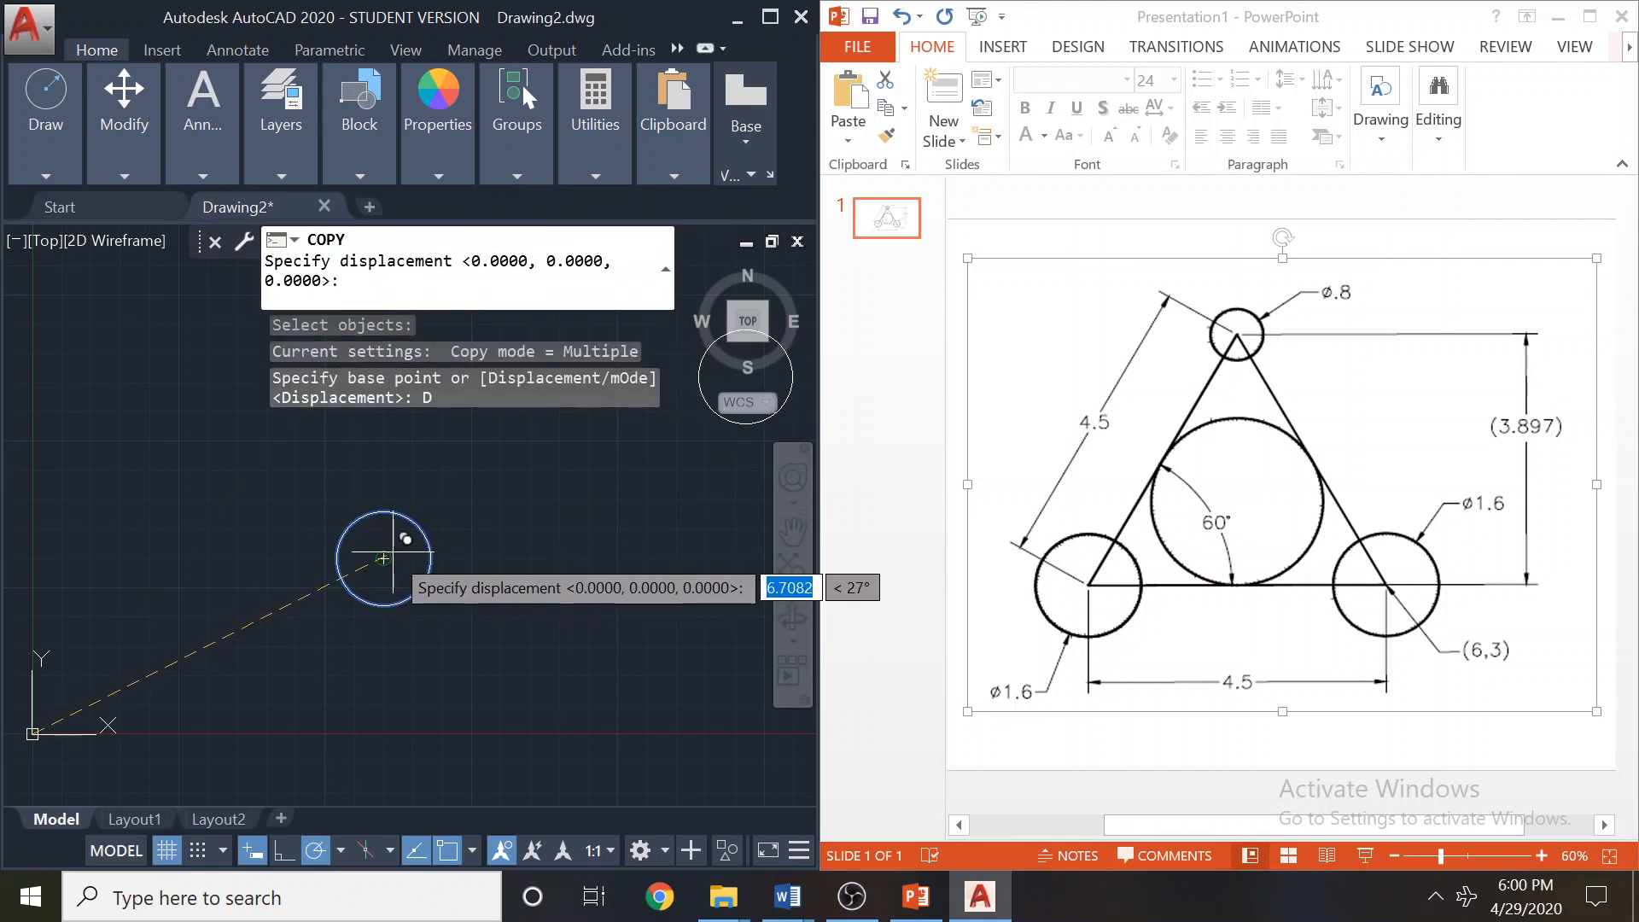
left_click(383, 560)
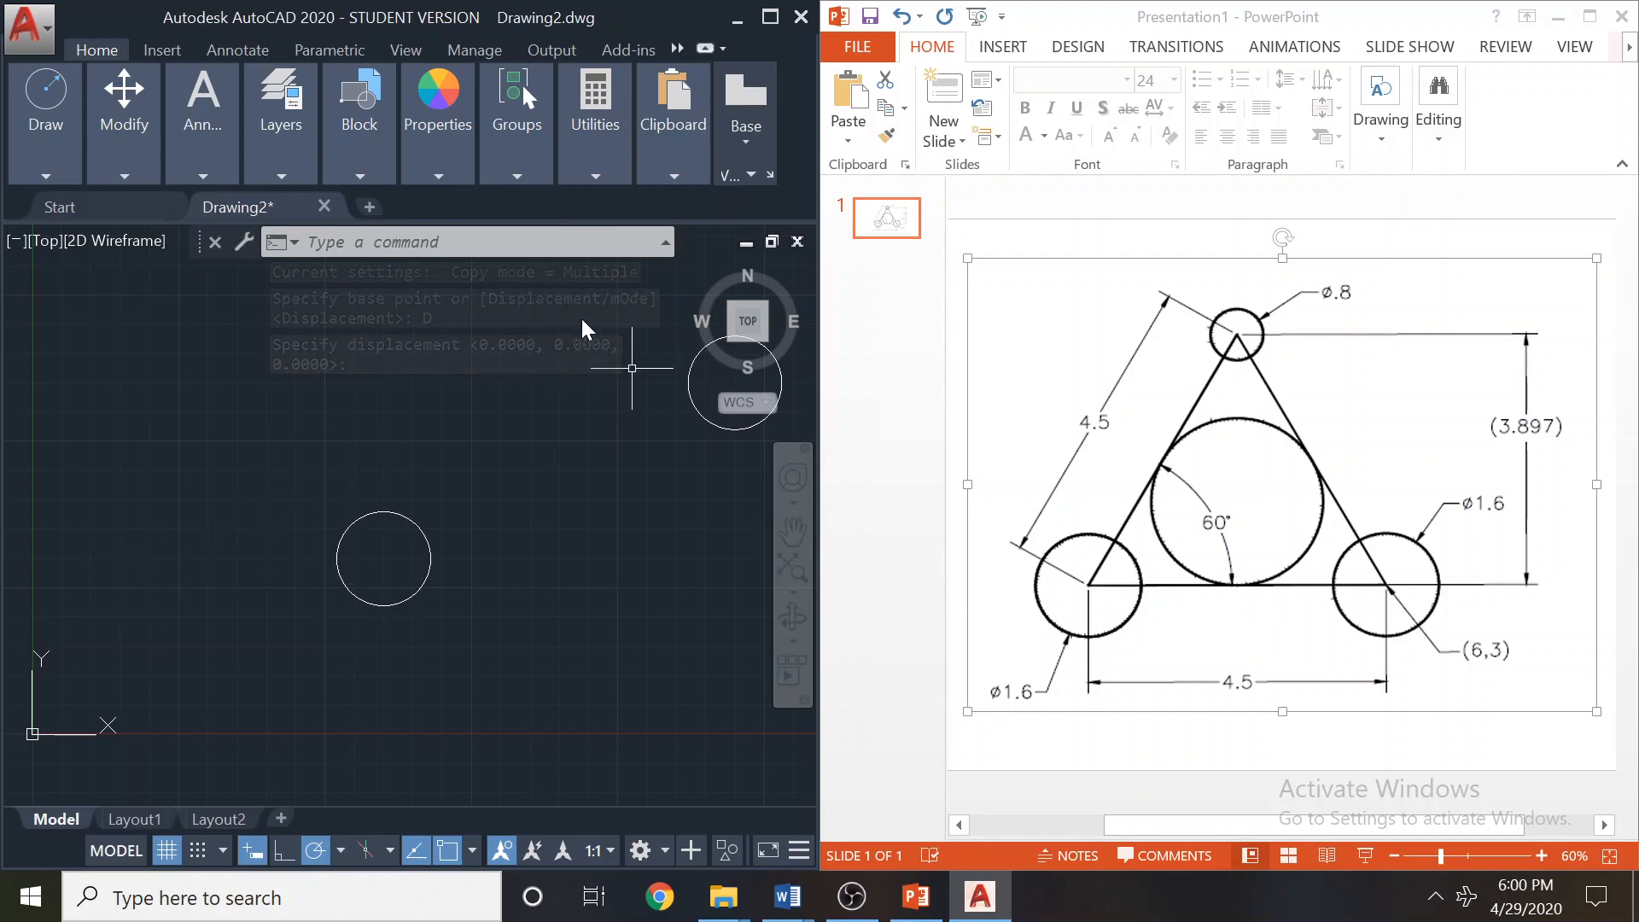
Copy the circle centered at 6,3 by a displacement of -4.5,0,0.
left_click(128, 158)
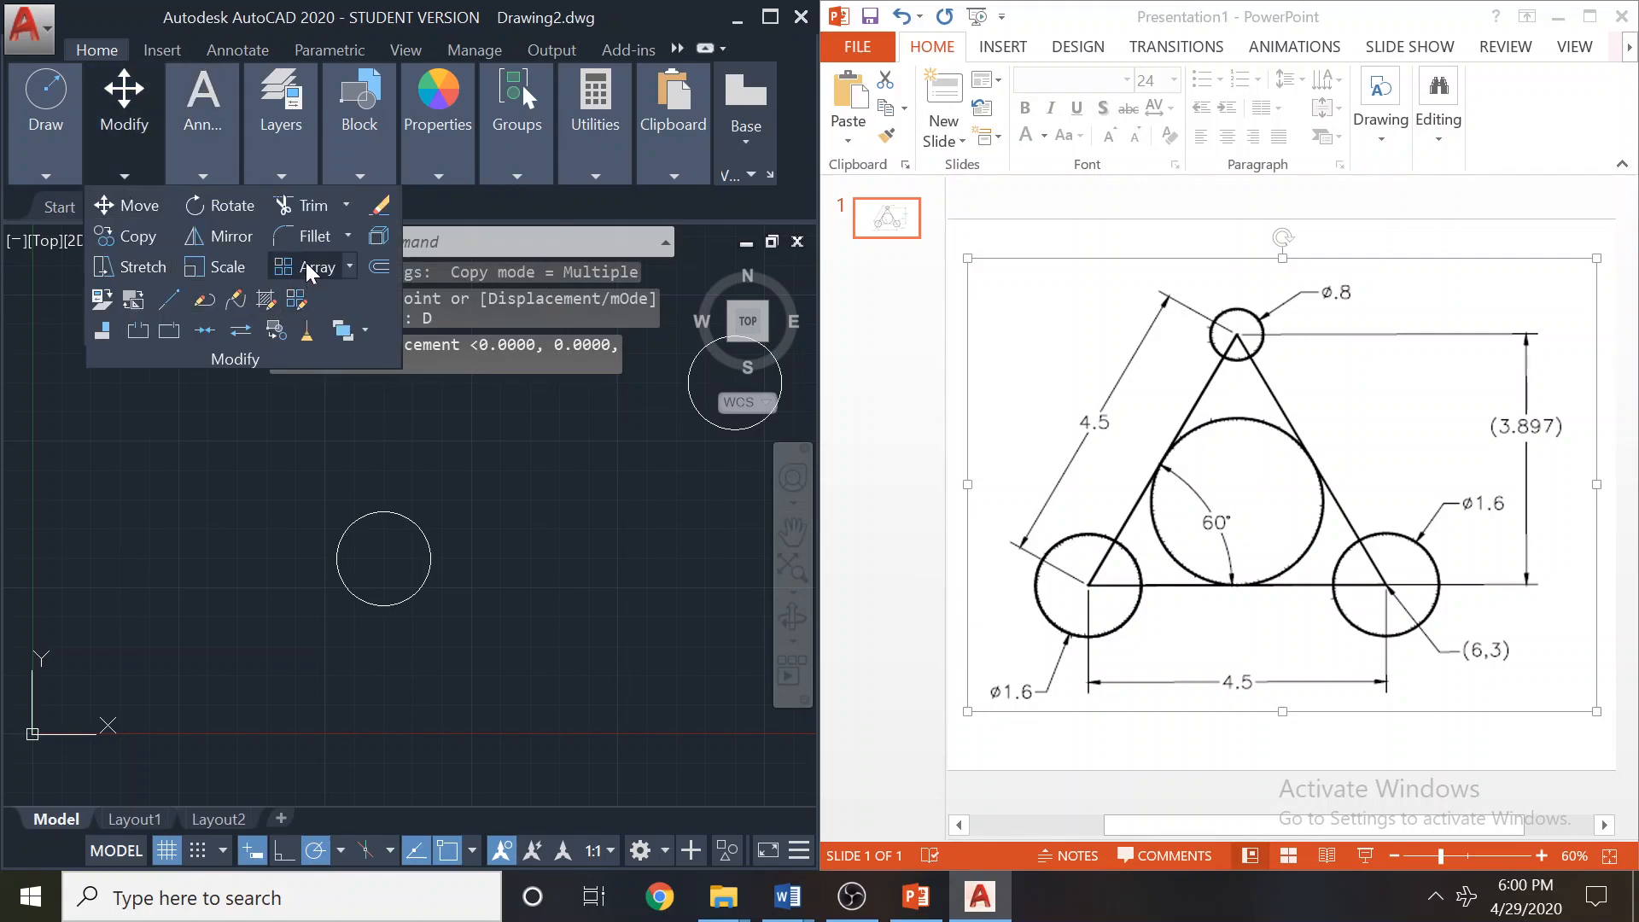
left_click(149, 240)
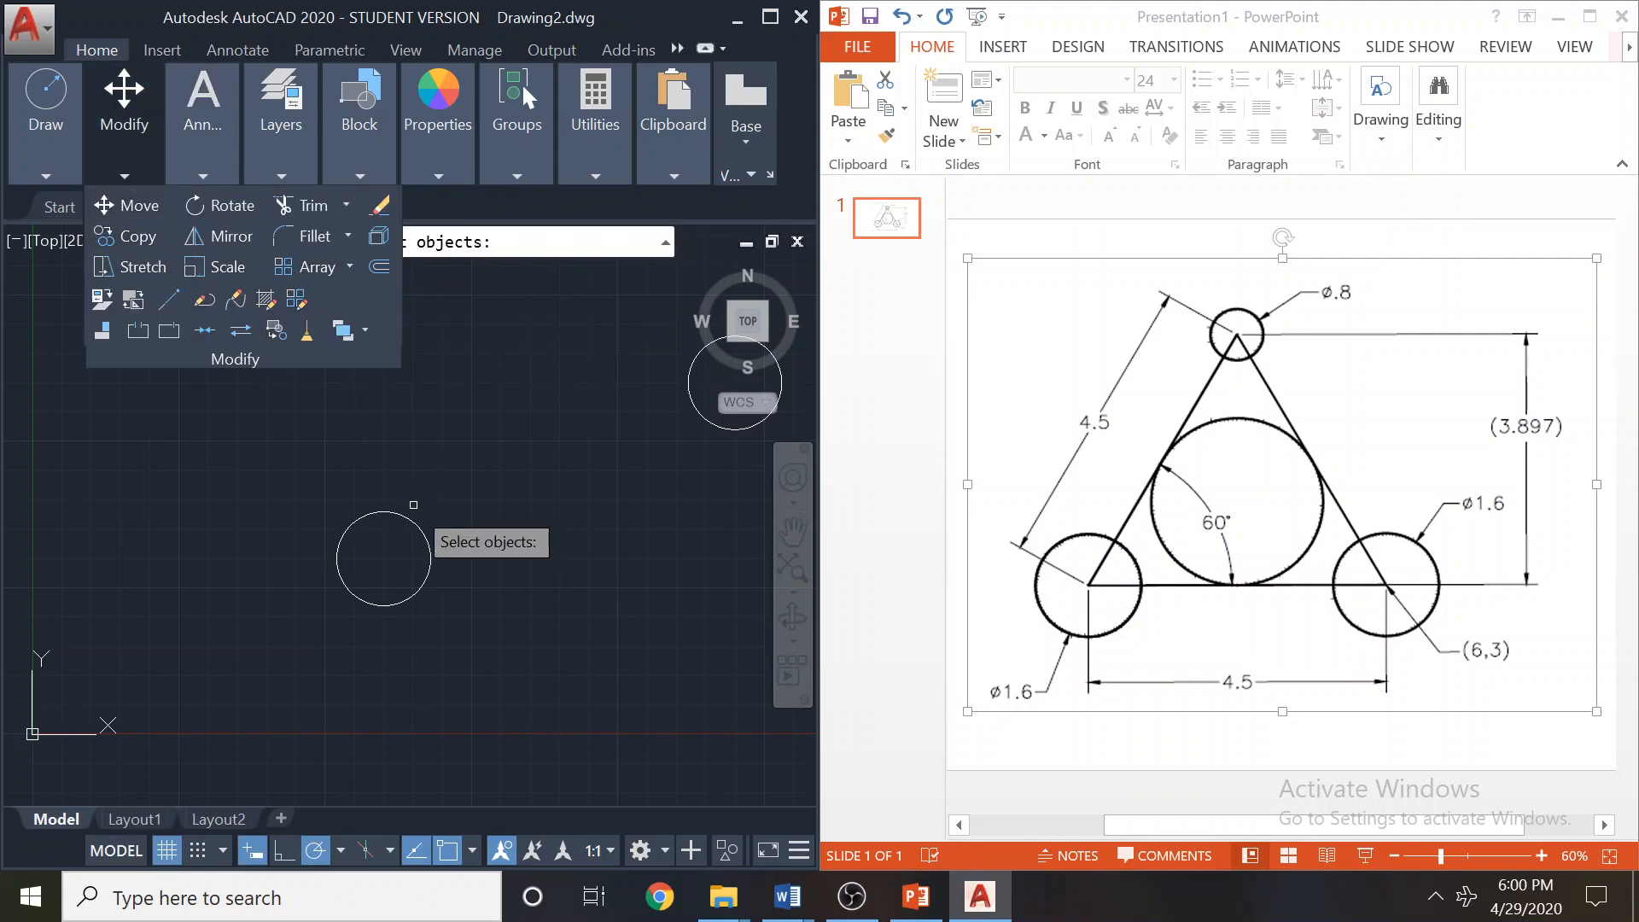
left_click(412, 519)
key("Return")
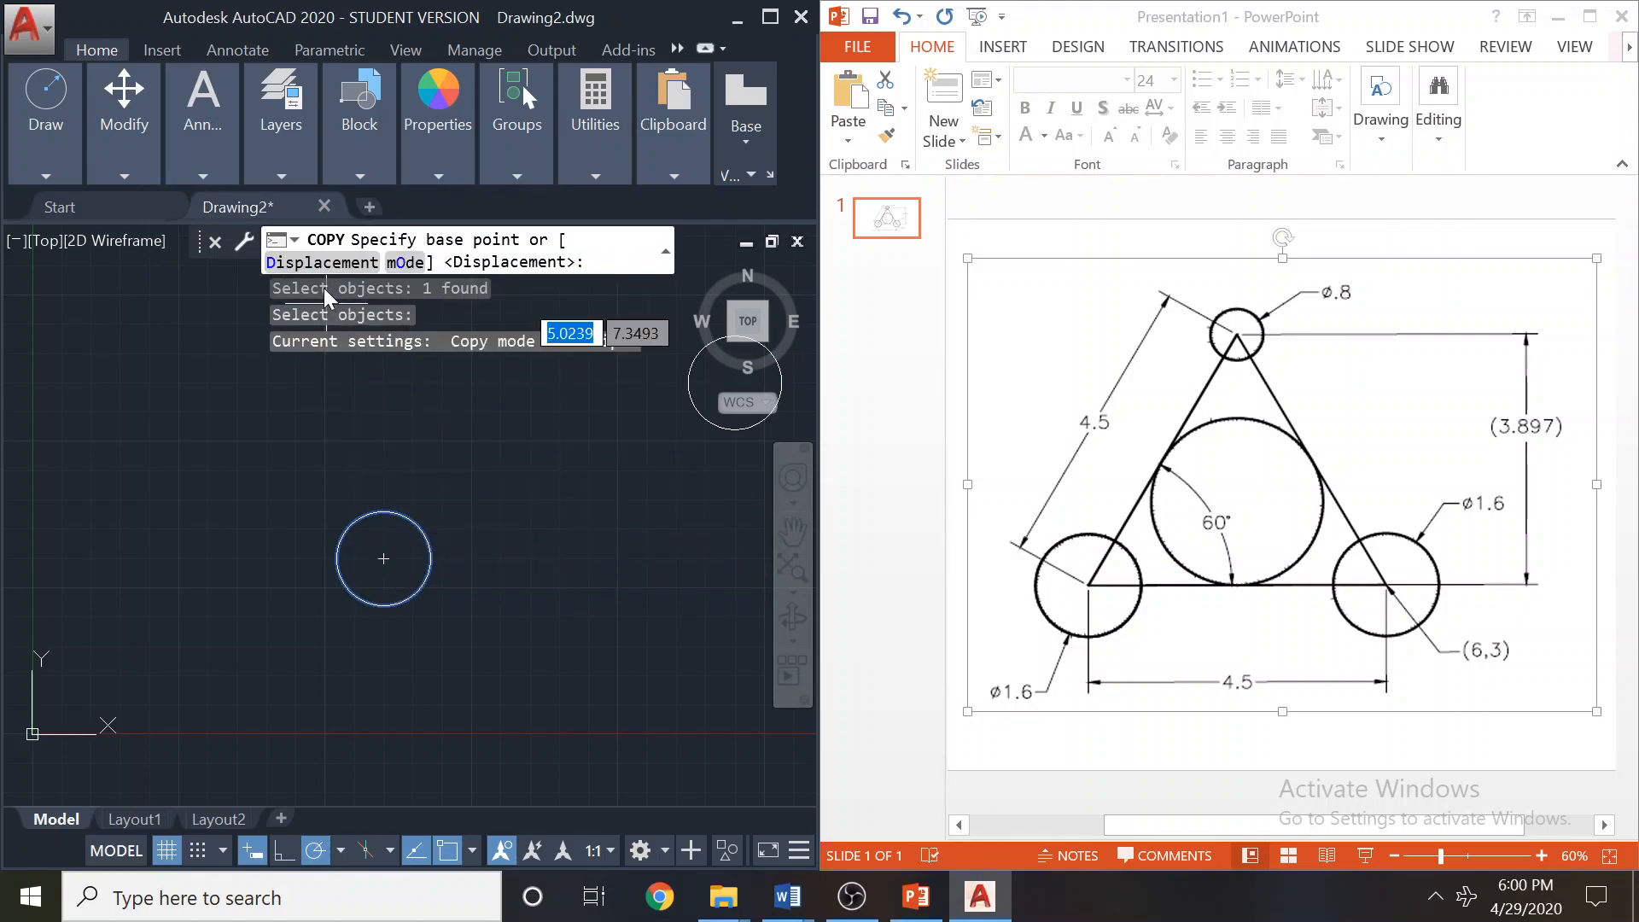
left_click(318, 262)
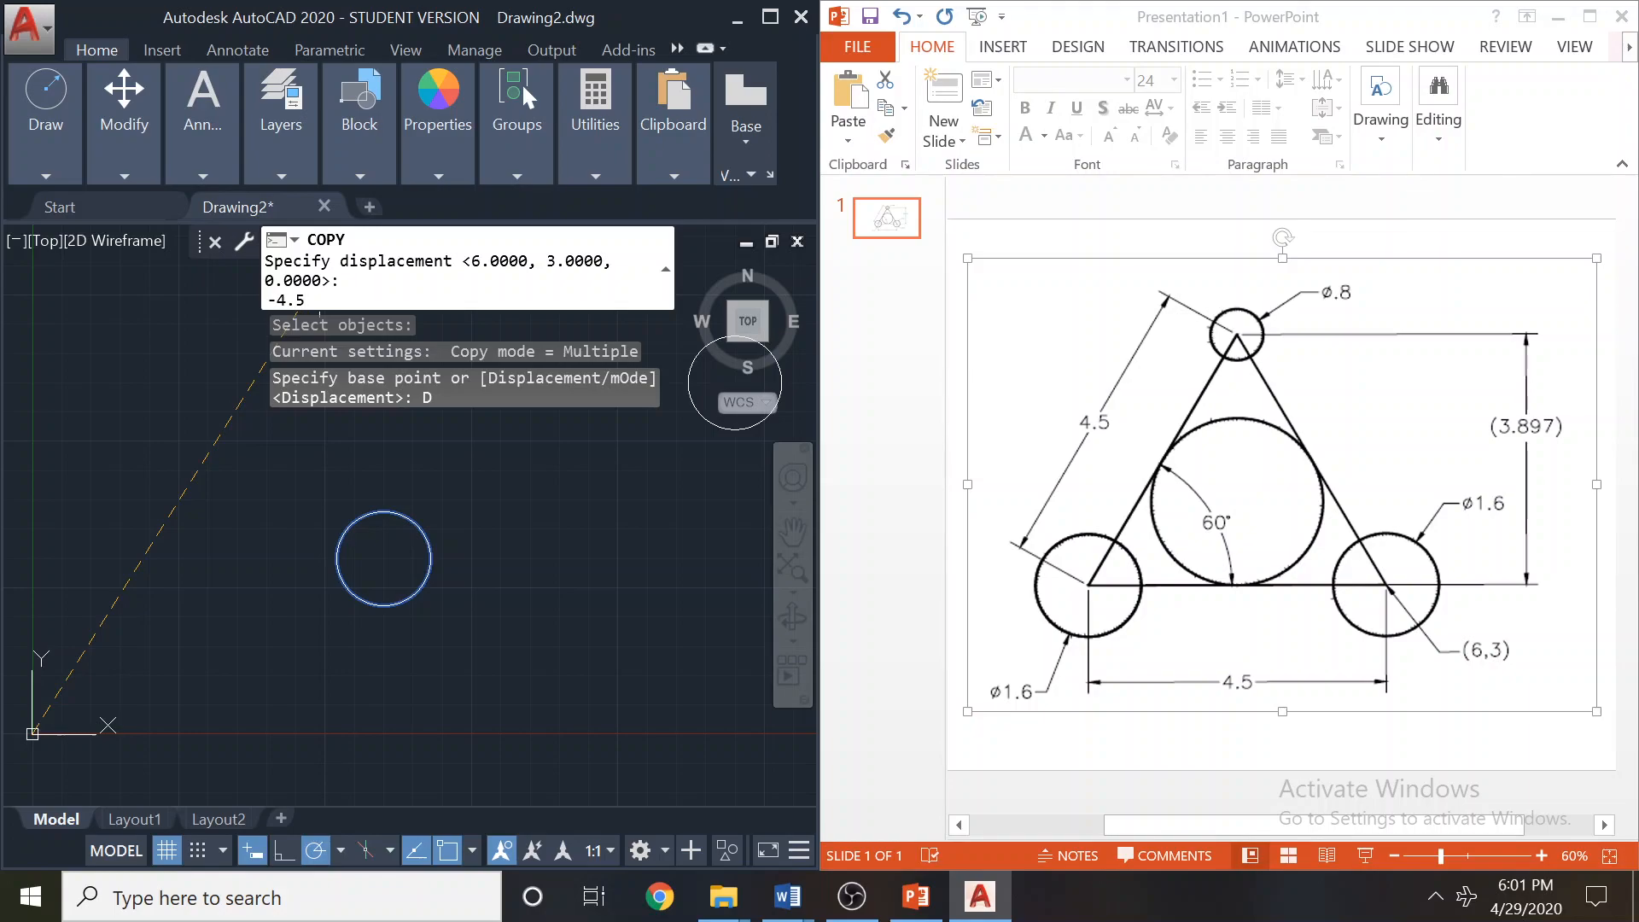
type(",0")
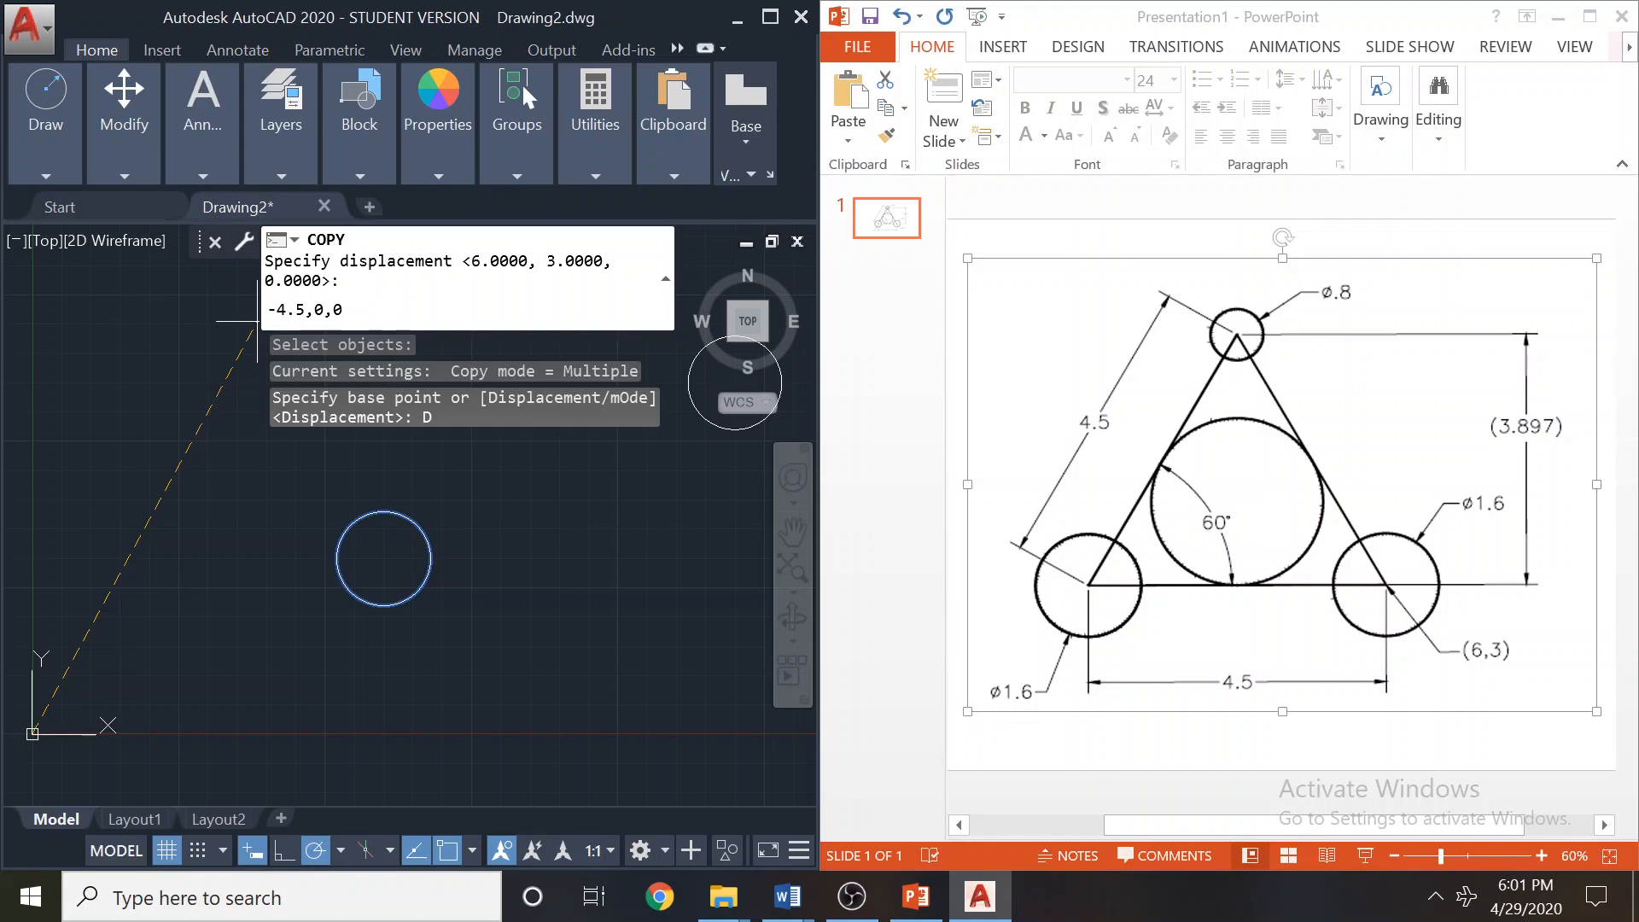
key("Return")
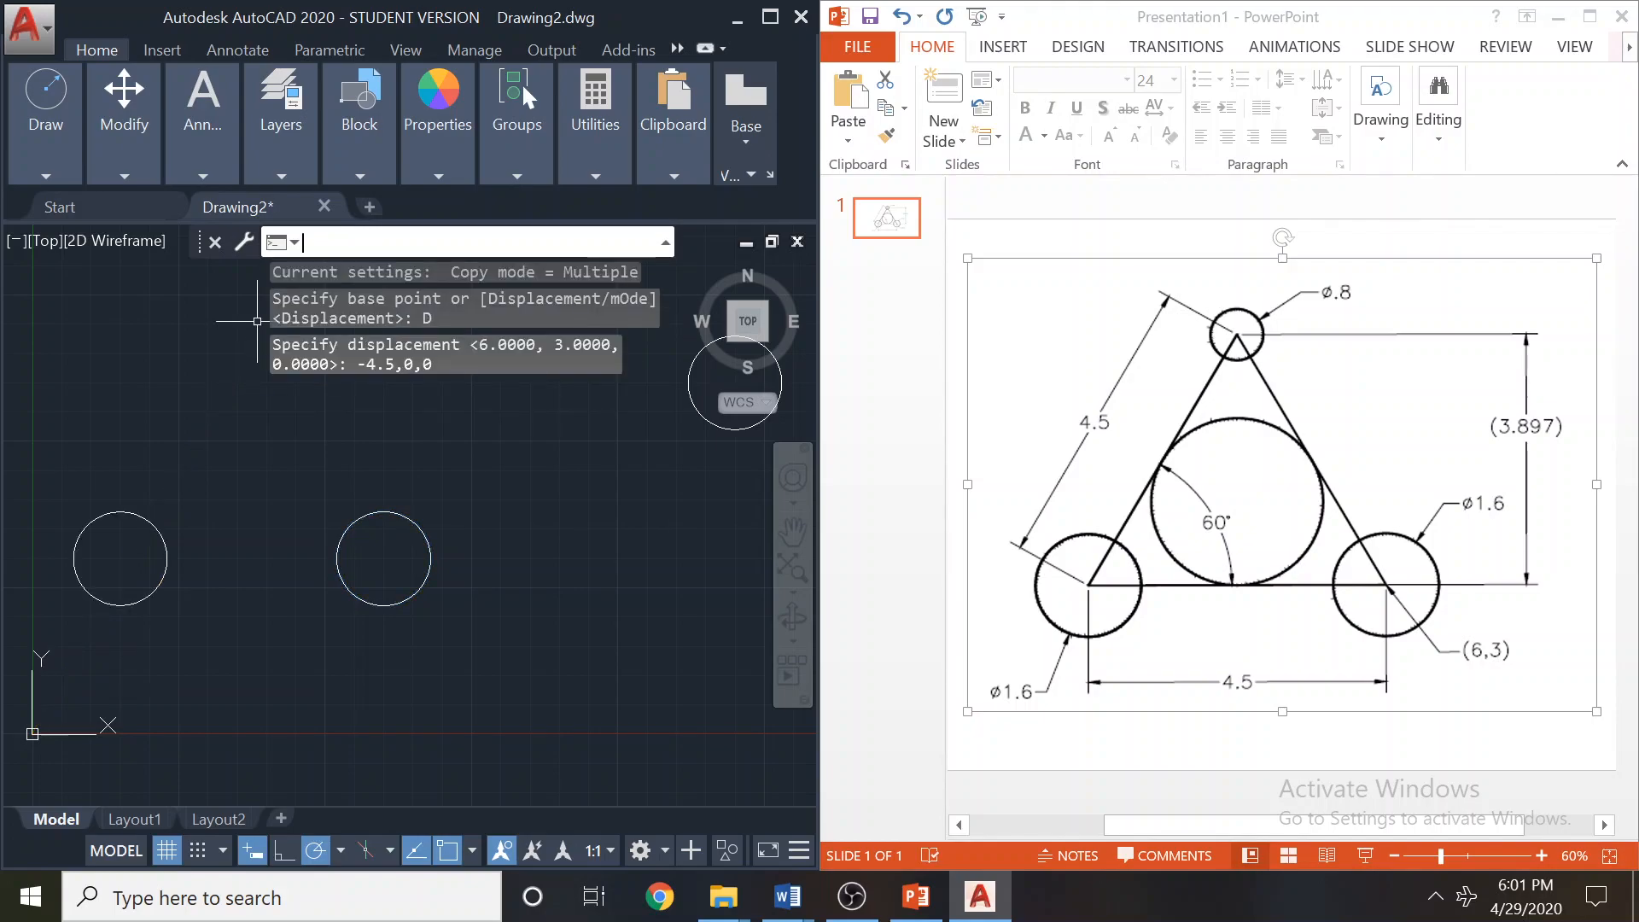
scroll(201, 621, "down", 2)
middle_click_drag(201, 621, 383, 653)
scroll(370, 632, "up", 1)
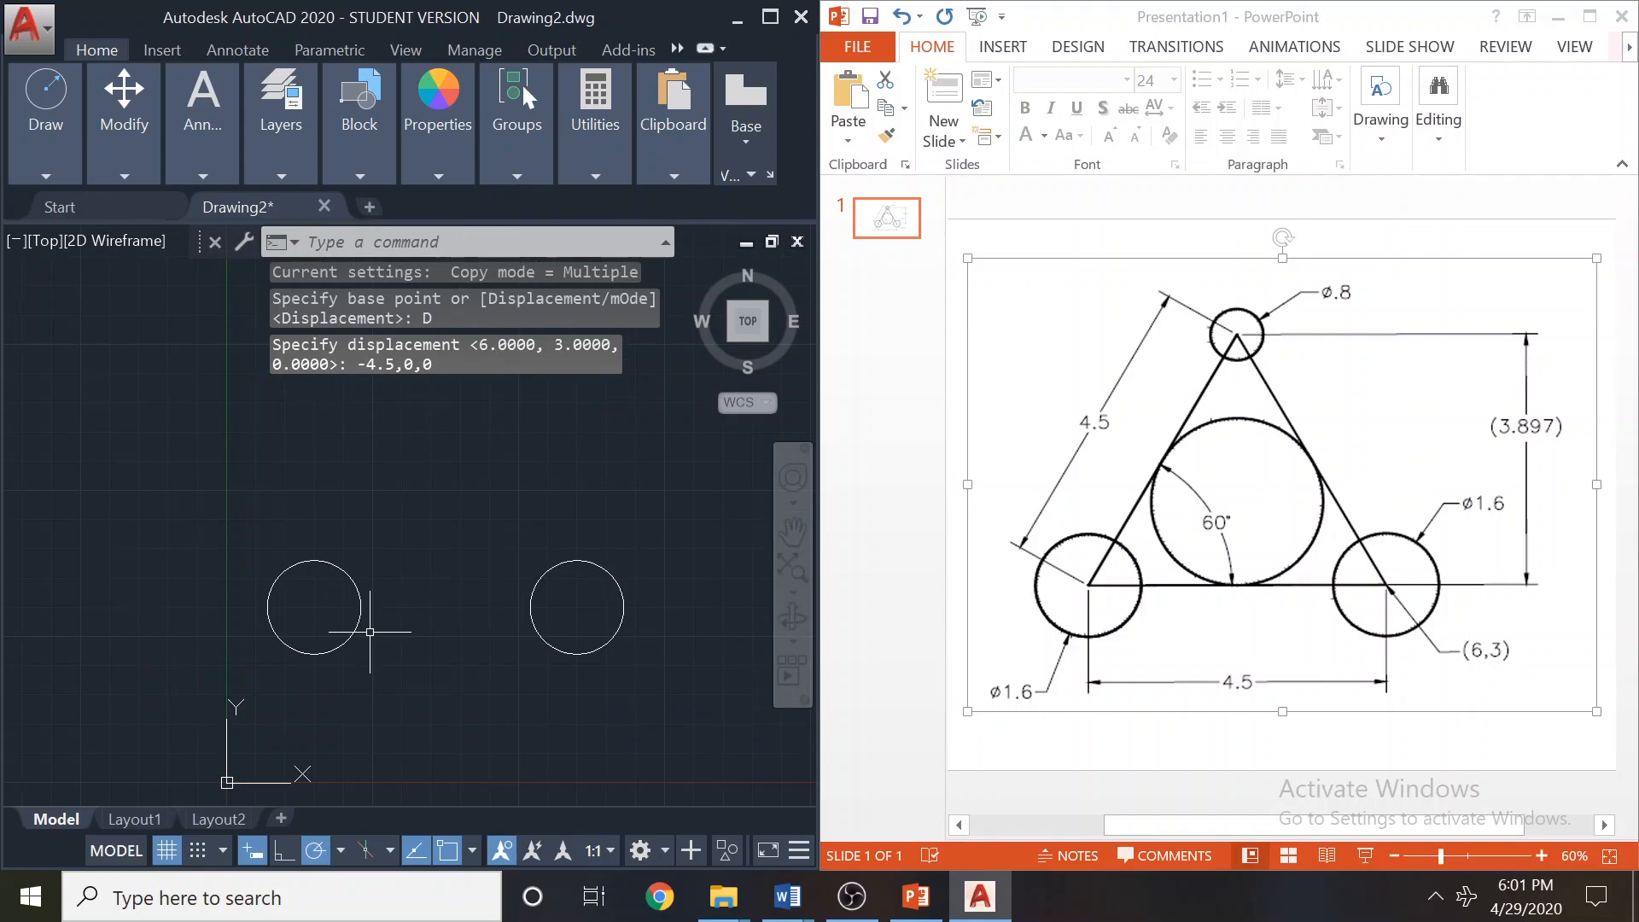
Delete the stray circle copy above and to the right of the original circle.
scroll(334, 540, "down", 2)
left_click(602, 565)
left_click(528, 459)
key("Delete")
scroll(290, 543, "up", 5)
scroll(274, 541, "down", 1)
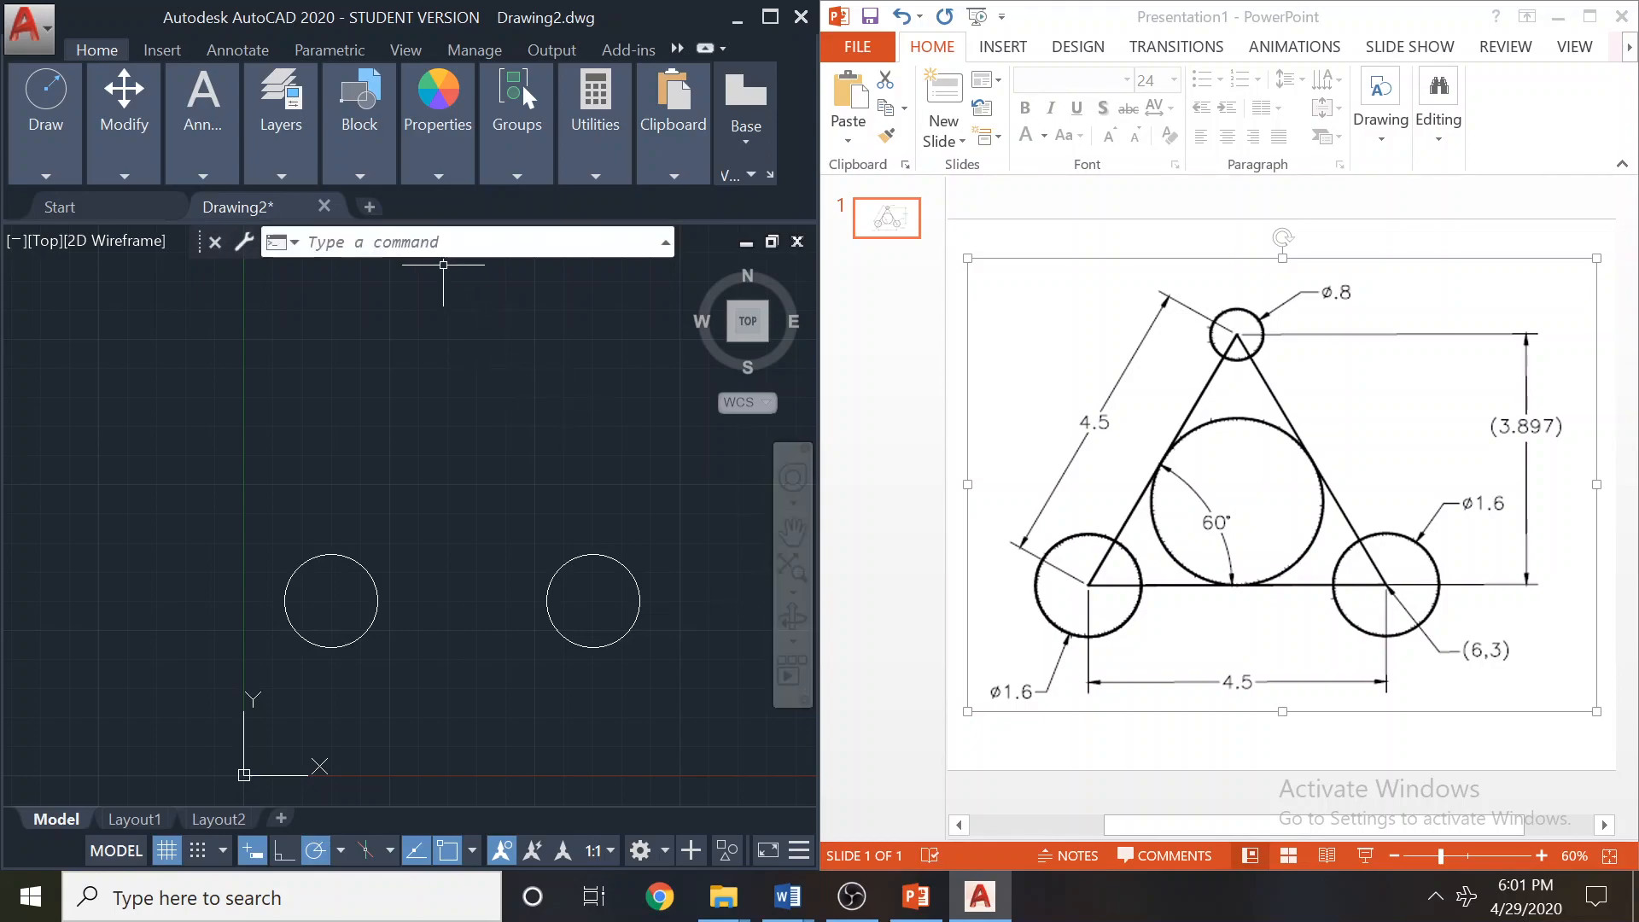
Start a copy of the lower-left circle with its center as the base point.
mouse_move(126, 163)
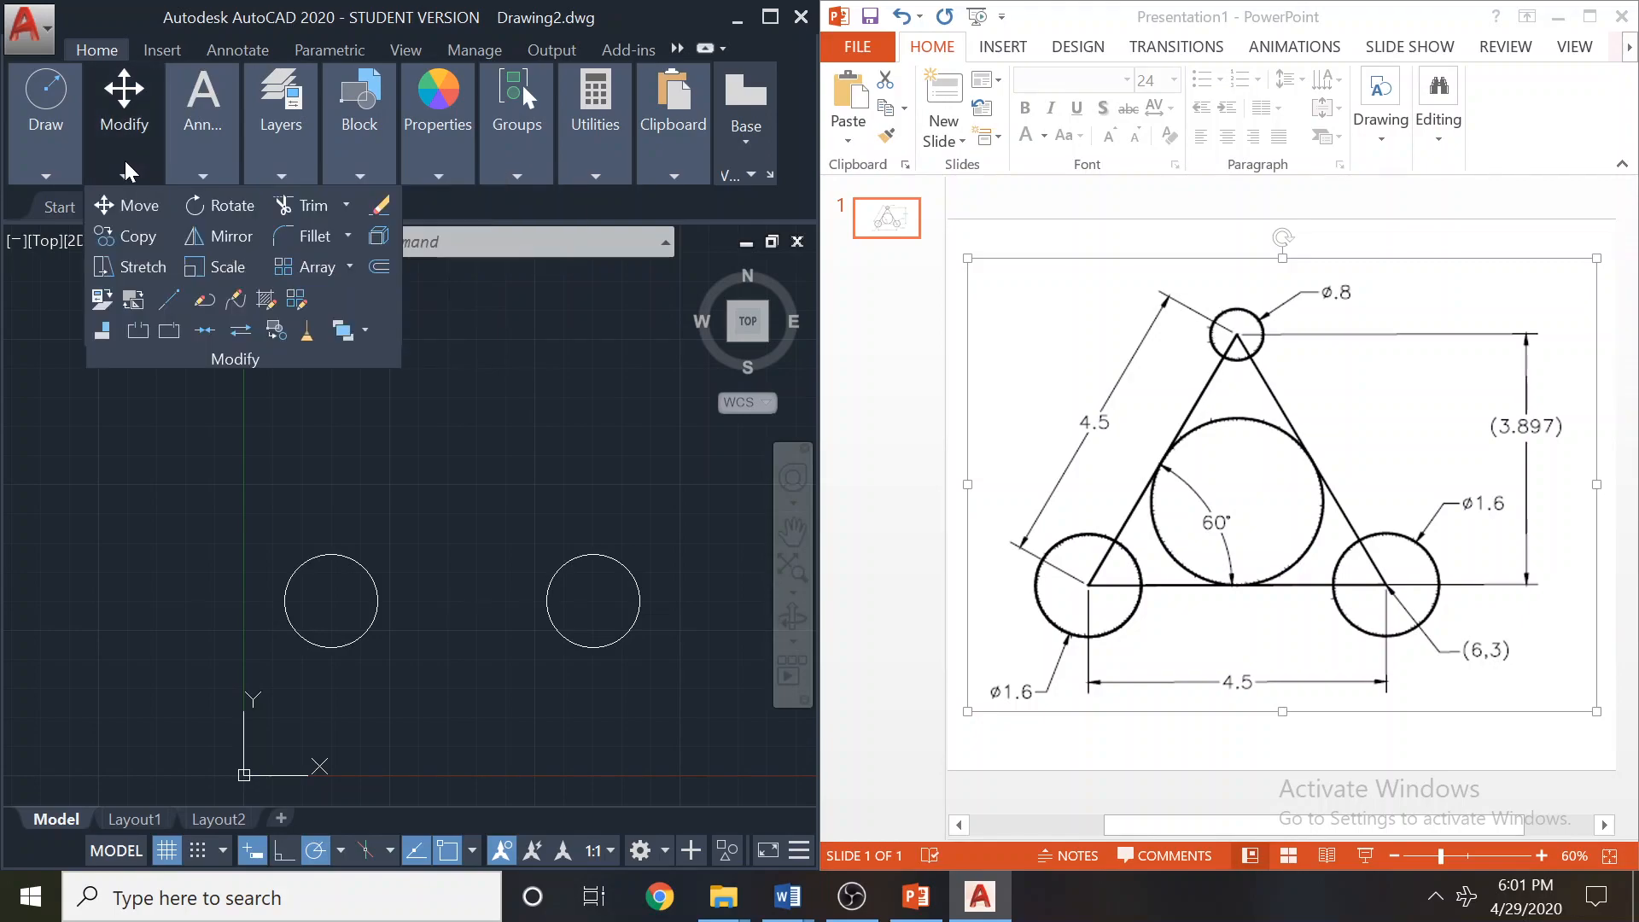
left_click(126, 237)
left_click(354, 559)
key("Return")
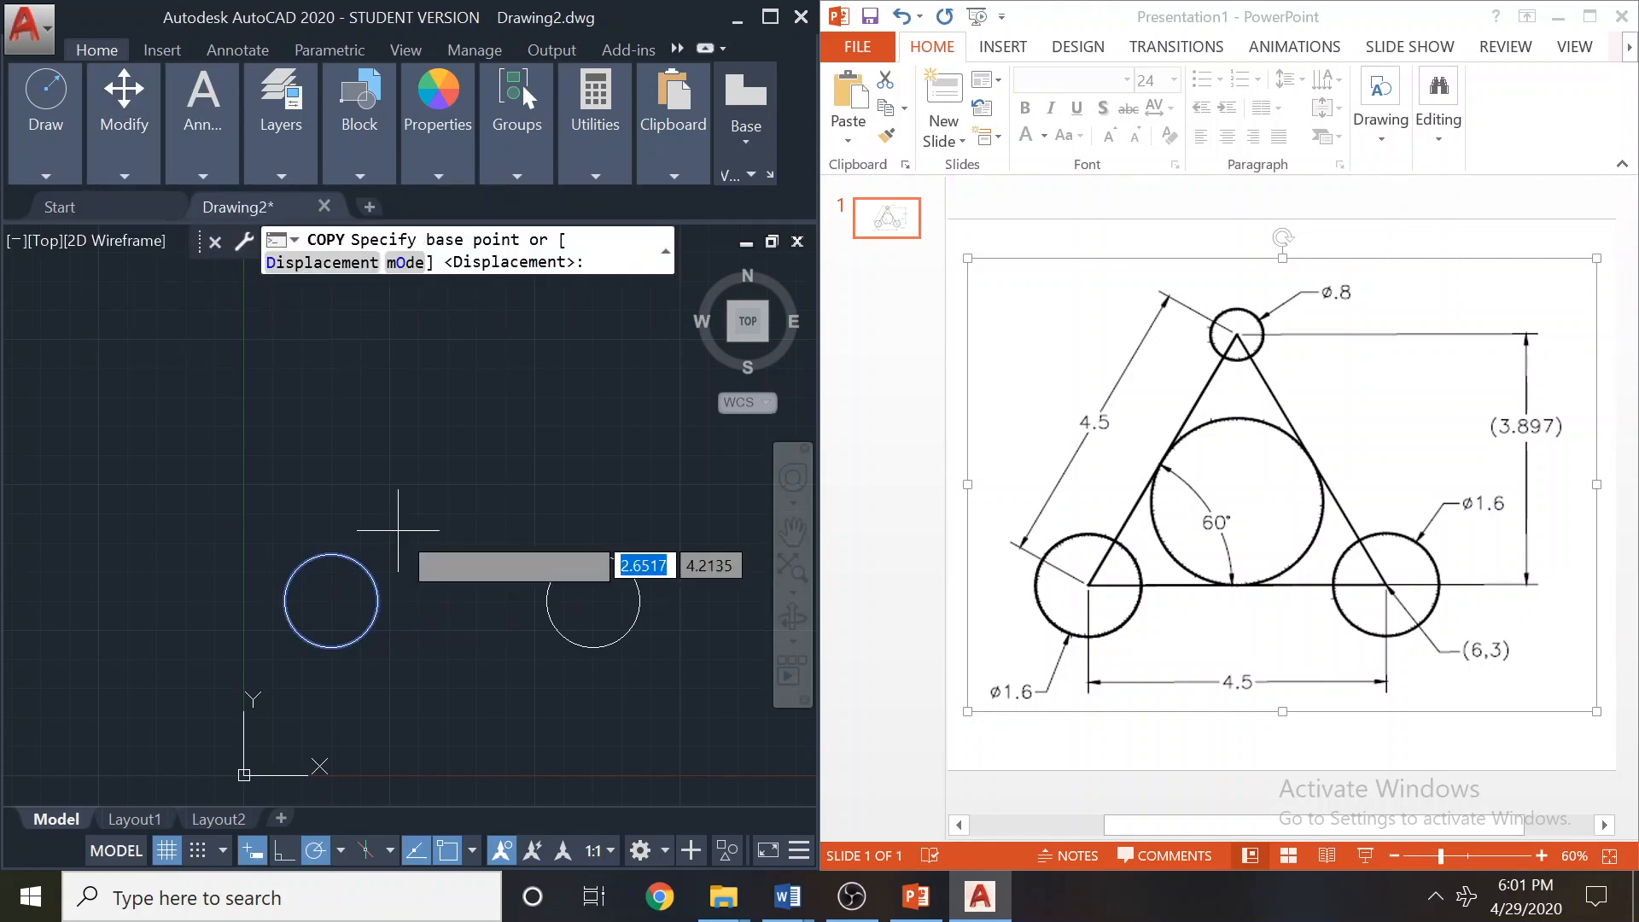
left_click(331, 601)
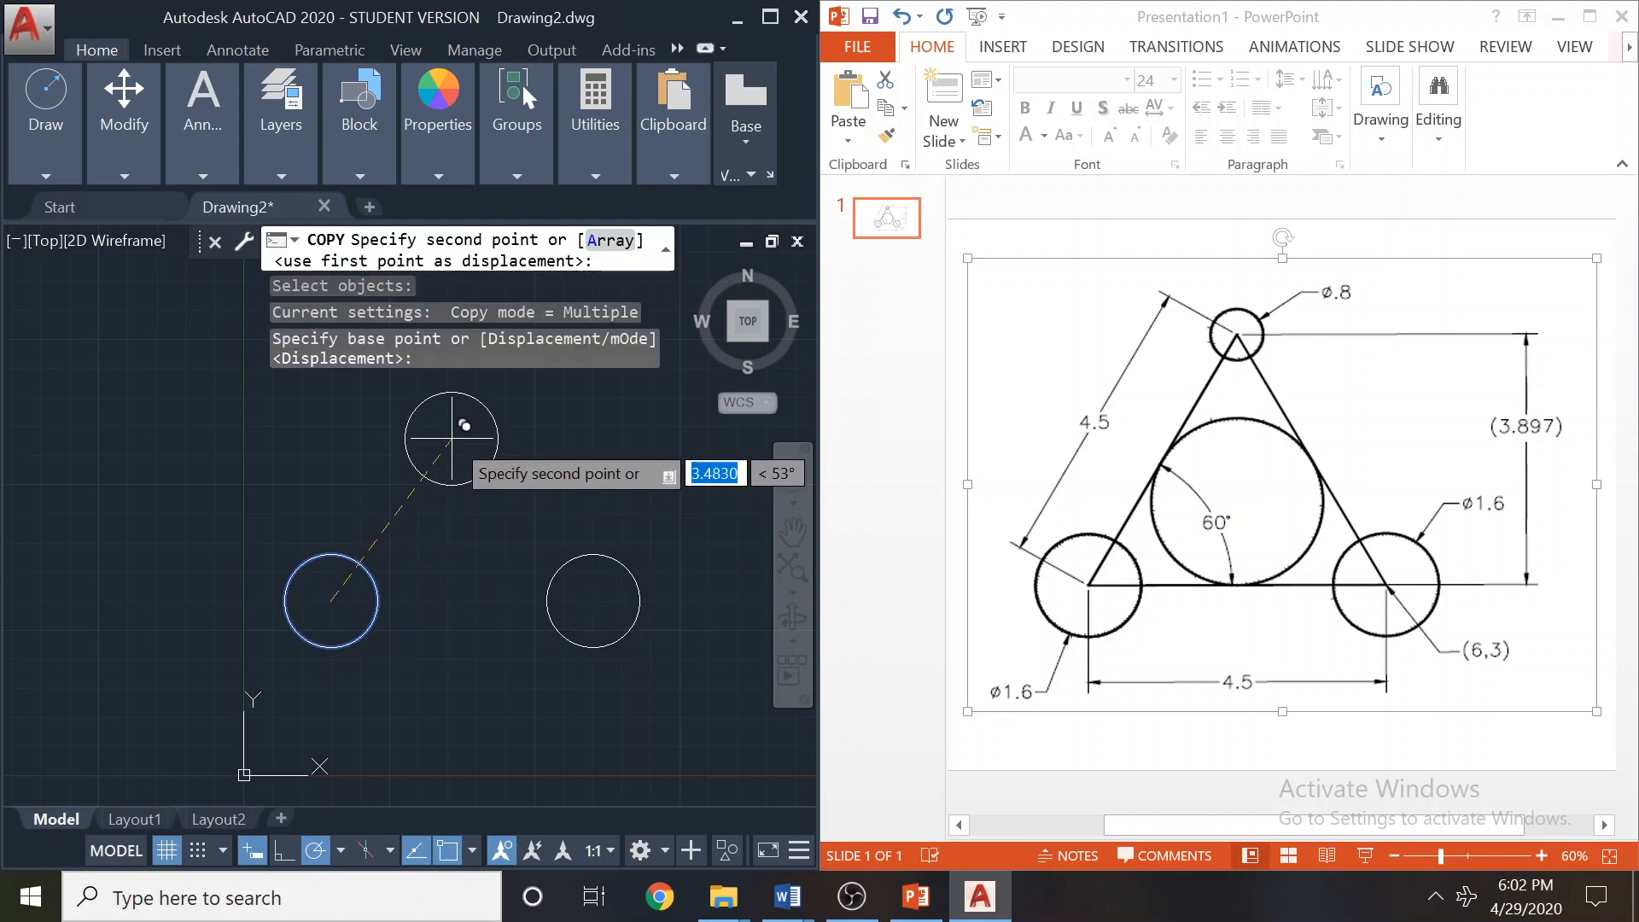
Try placing the circle copy 4.5 units from the base point at 120°, and undo that placement.
type("4")
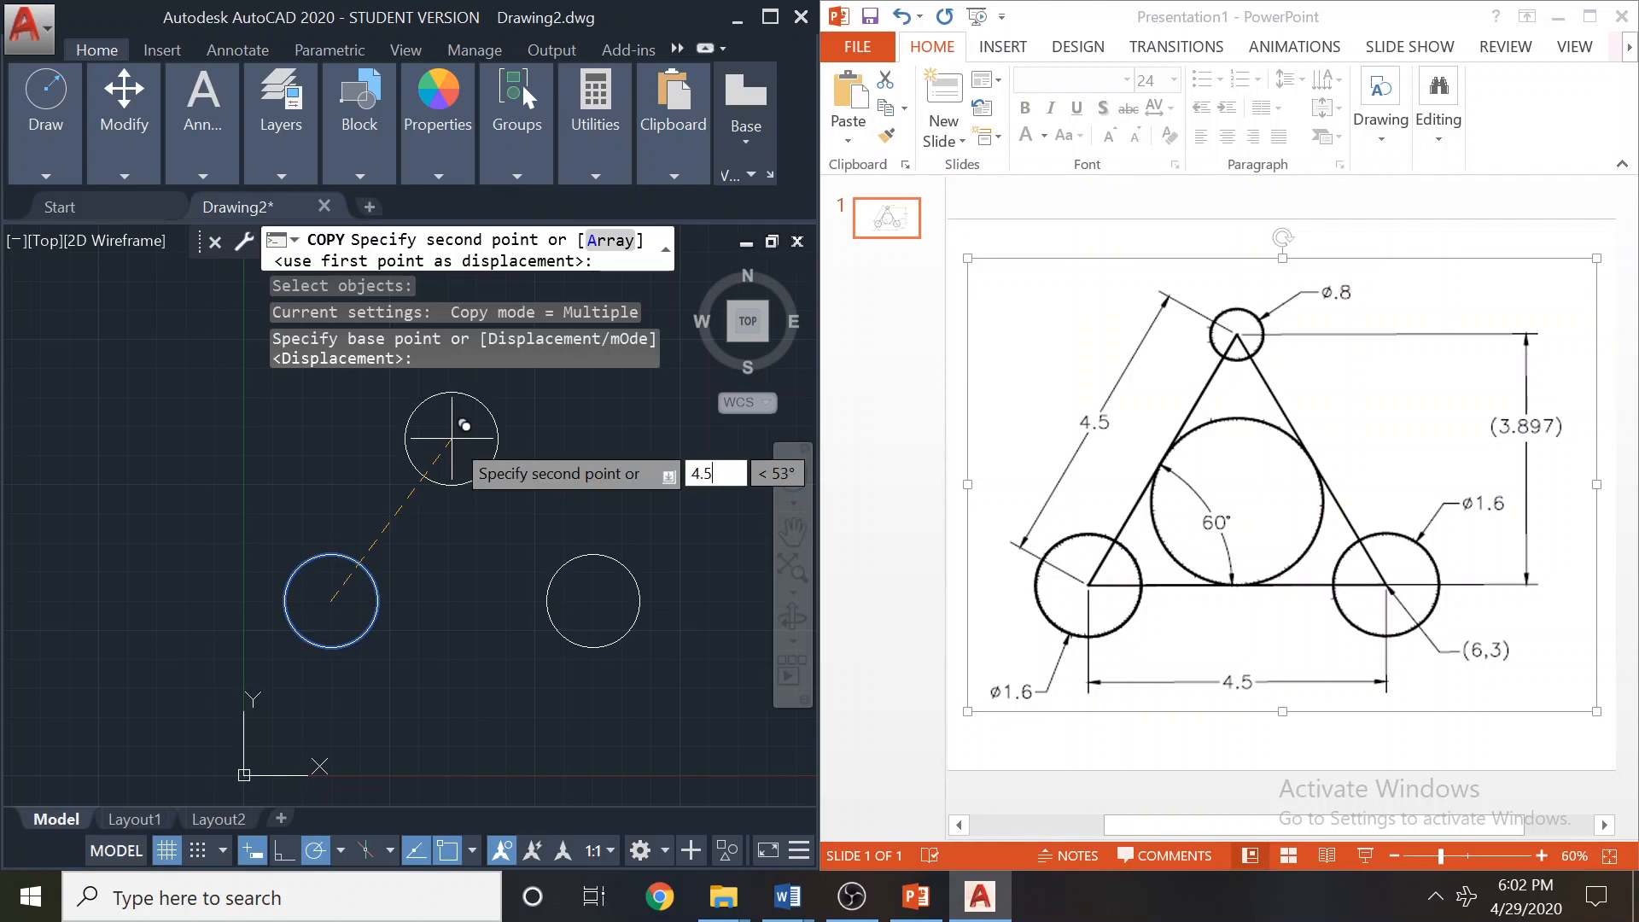
type(".5")
key("Tab")
type("1")
key("Return")
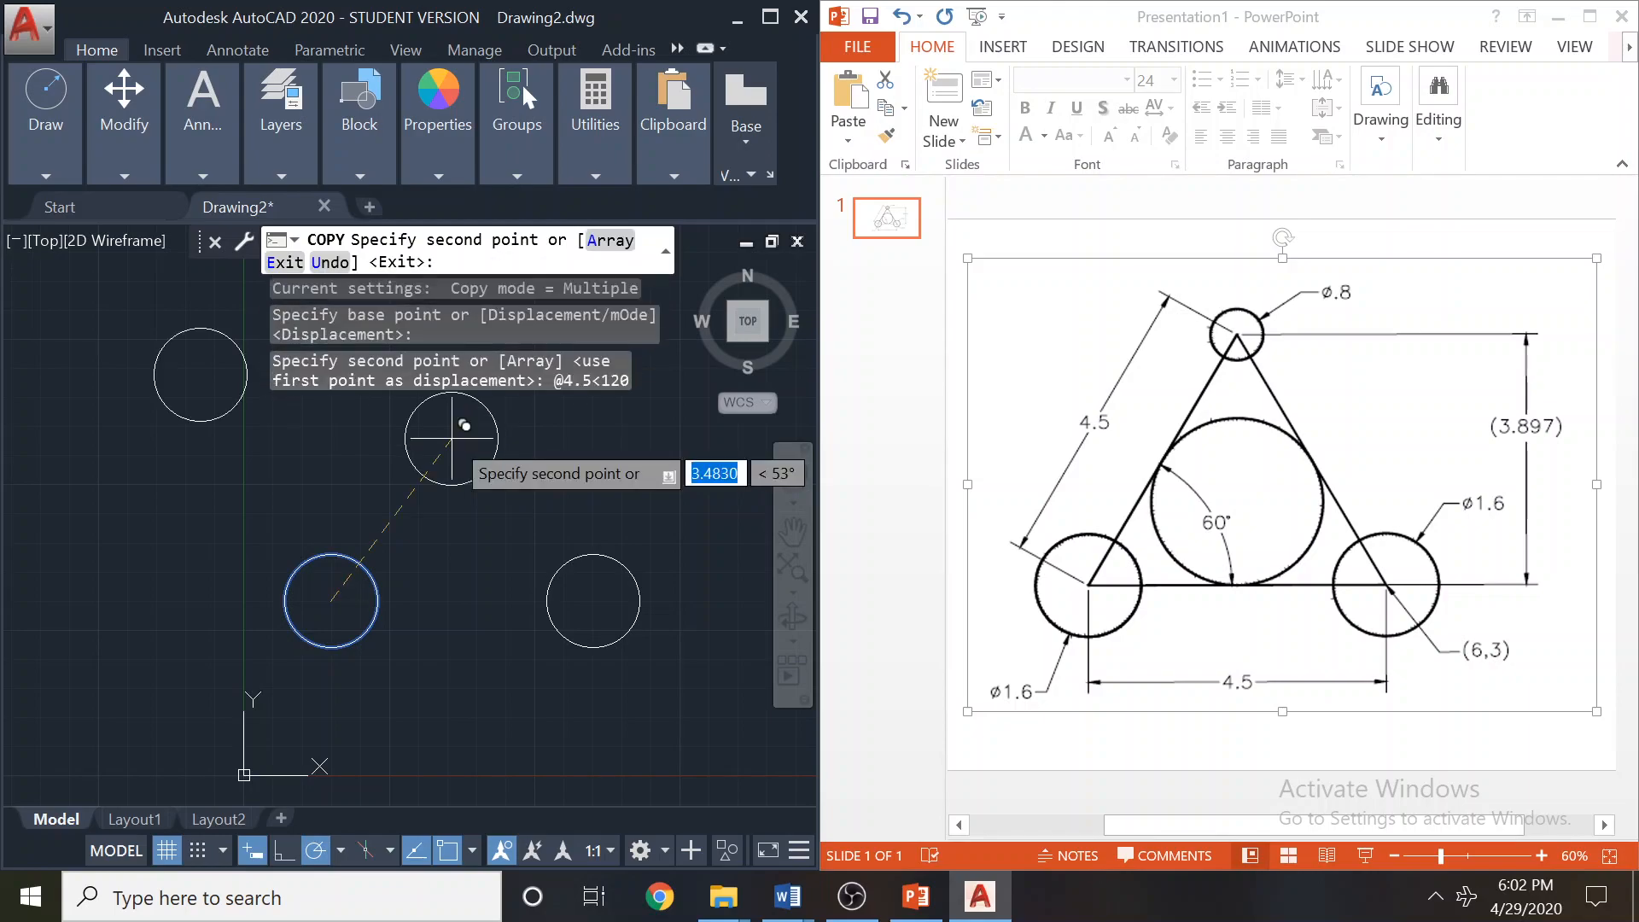
scroll(452, 435, "down", 4)
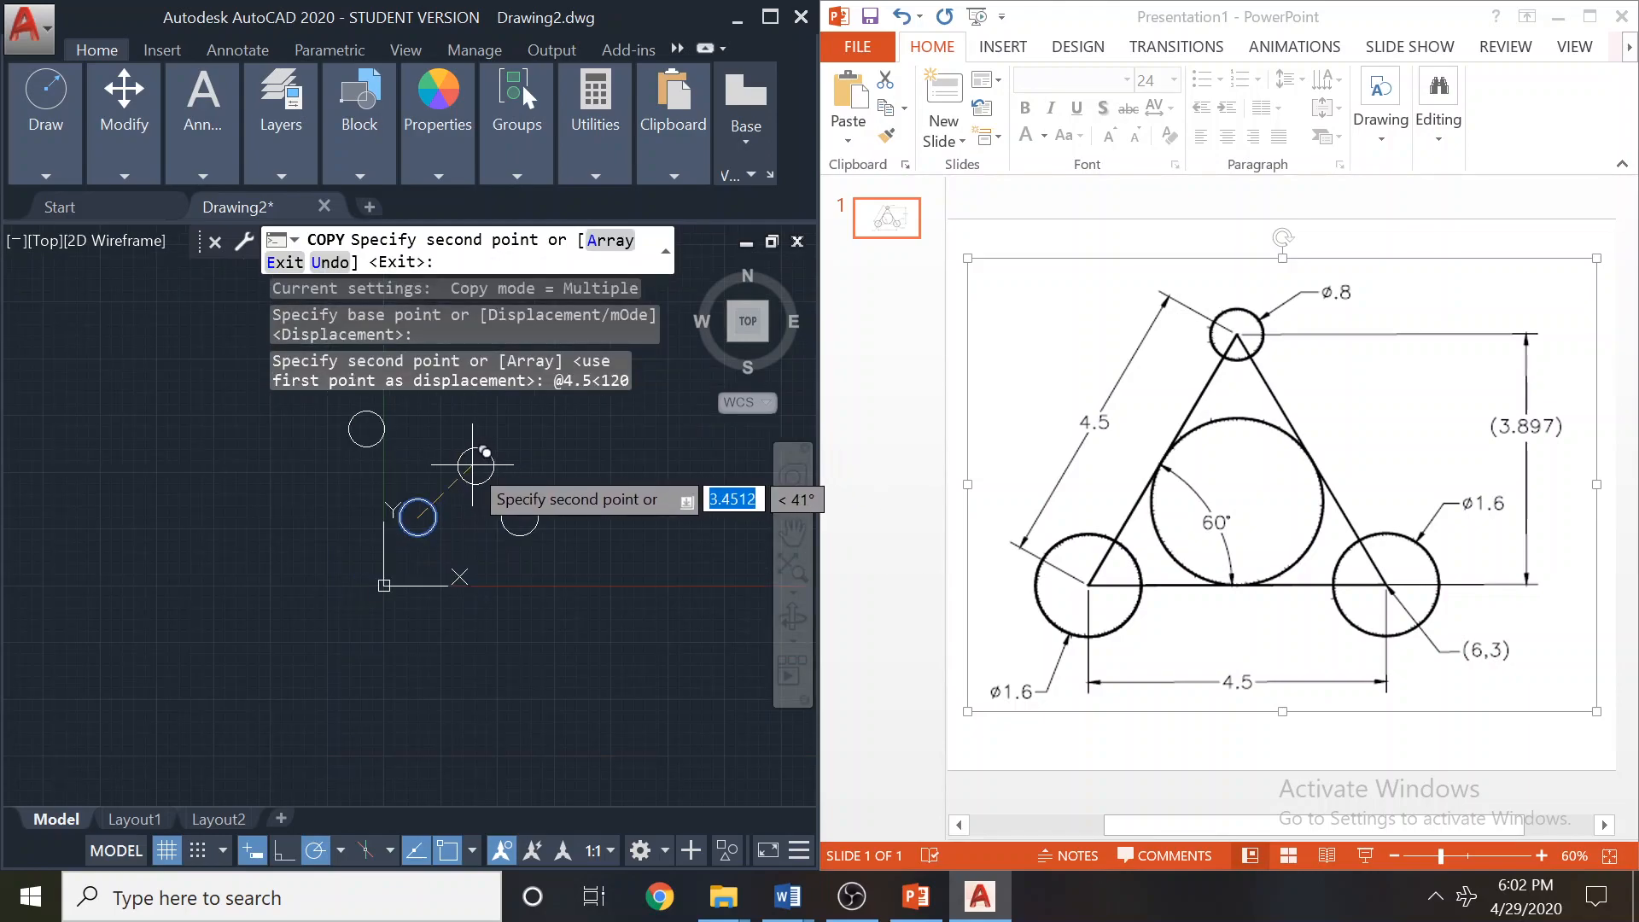
scroll(467, 462, "up", 4)
key("ctrl+z")
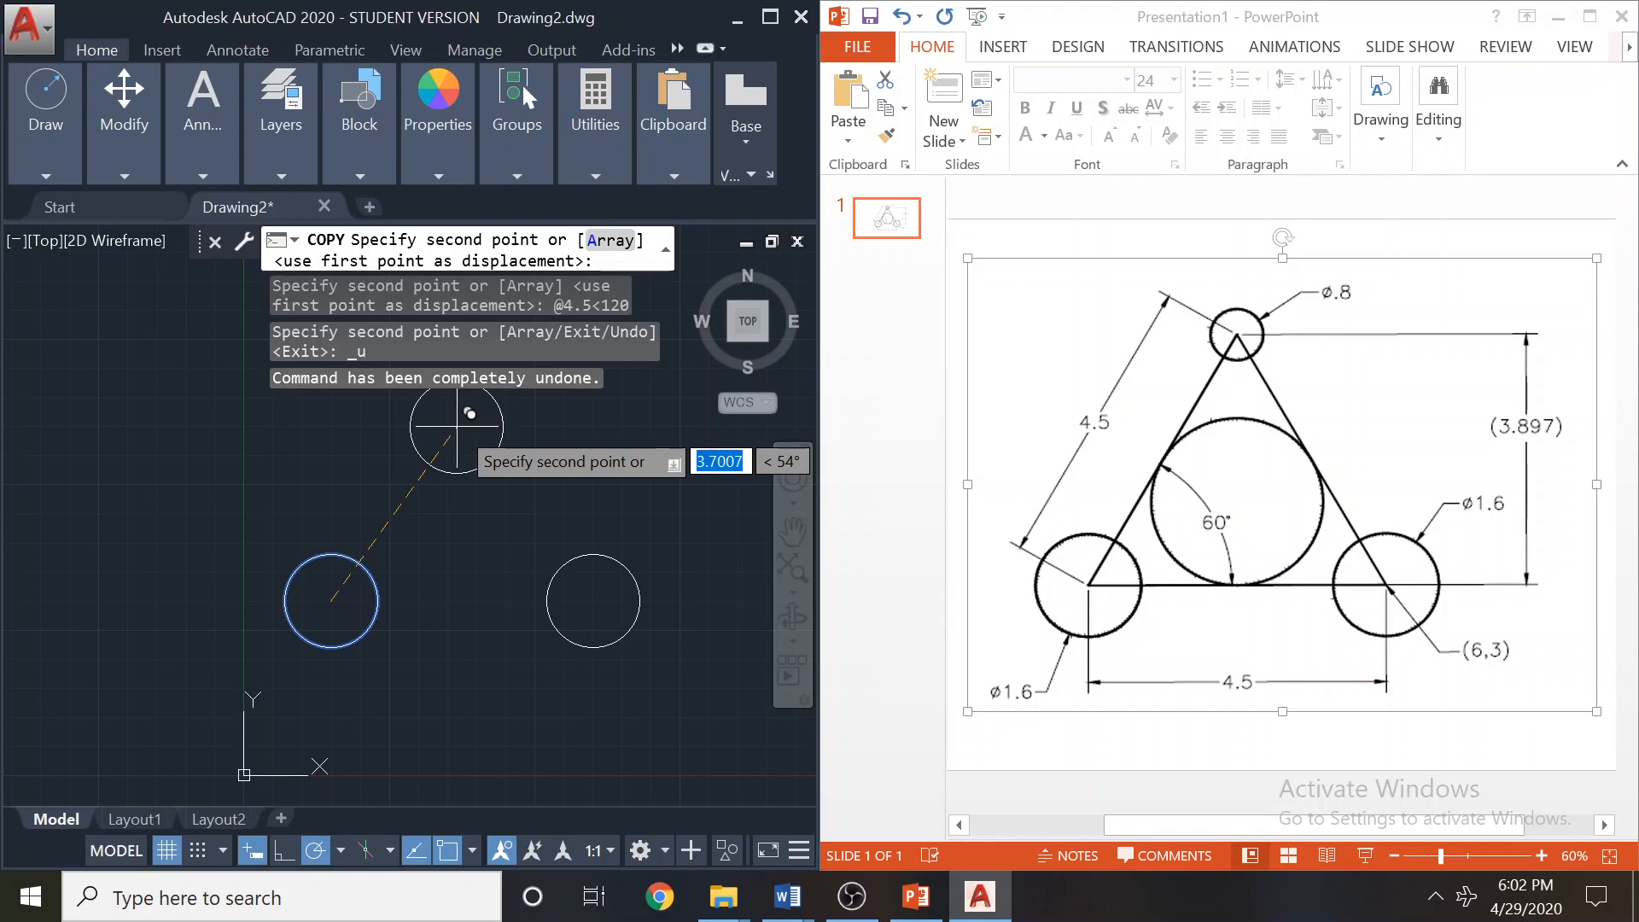
Place the circle copy 4.5 units from the base point at 60° and end the Copy command.
middle_click_drag(457, 427, 407, 508)
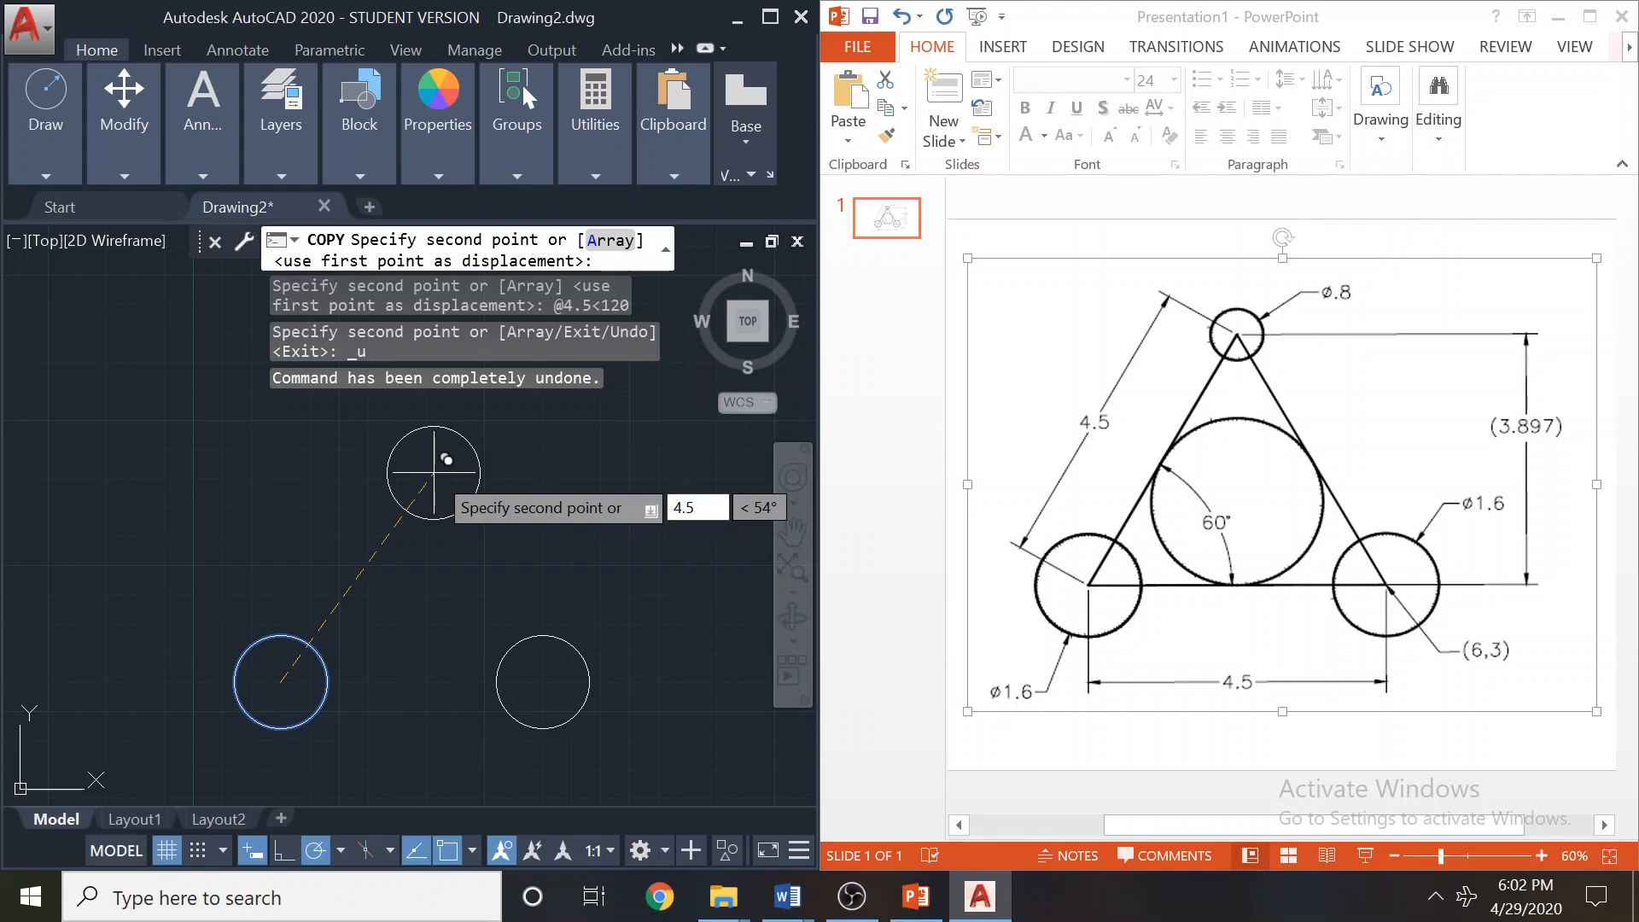
key("Tab")
type("60")
key("Return")
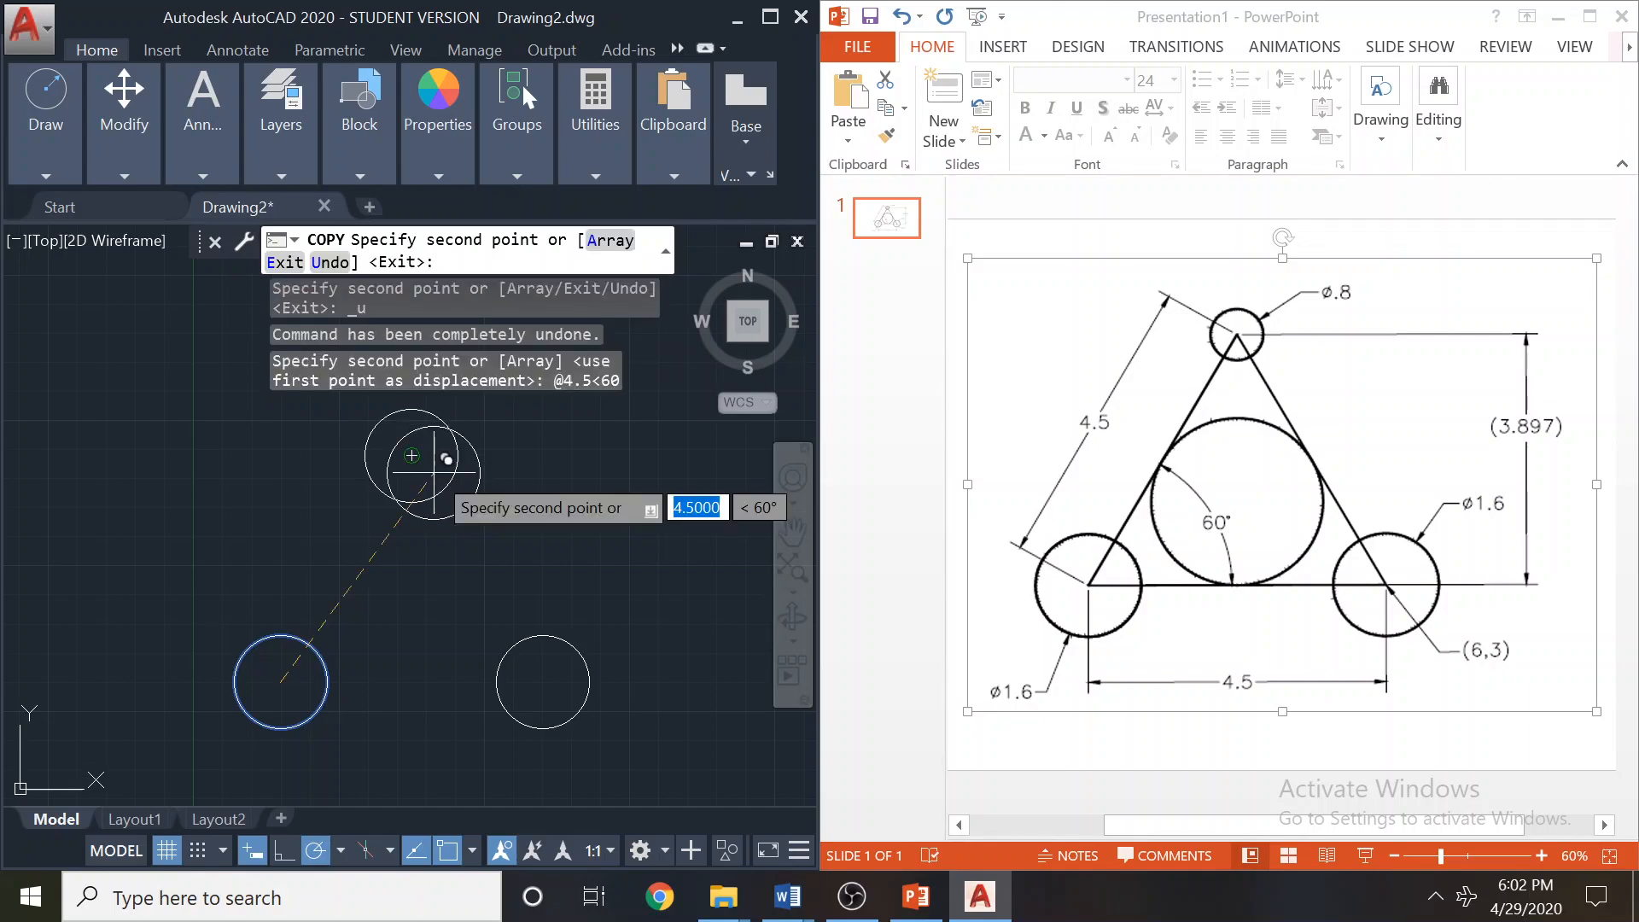
key("Escape")
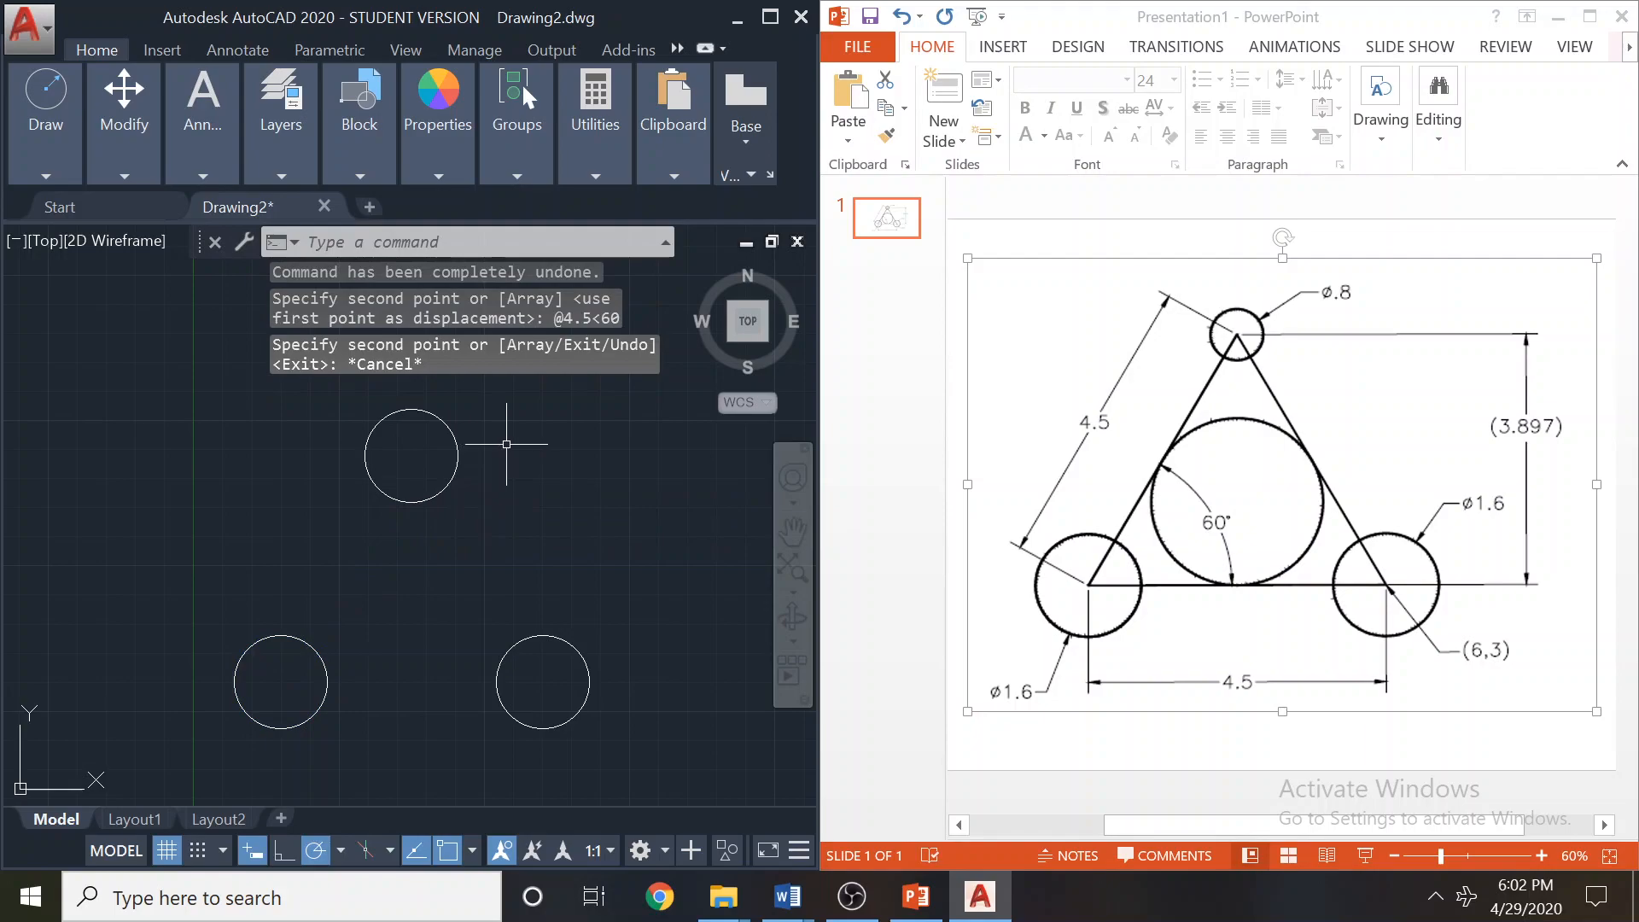
Resize the top circle to a radius of 0.4 by stretching its quadrant grip.
left_click(432, 500)
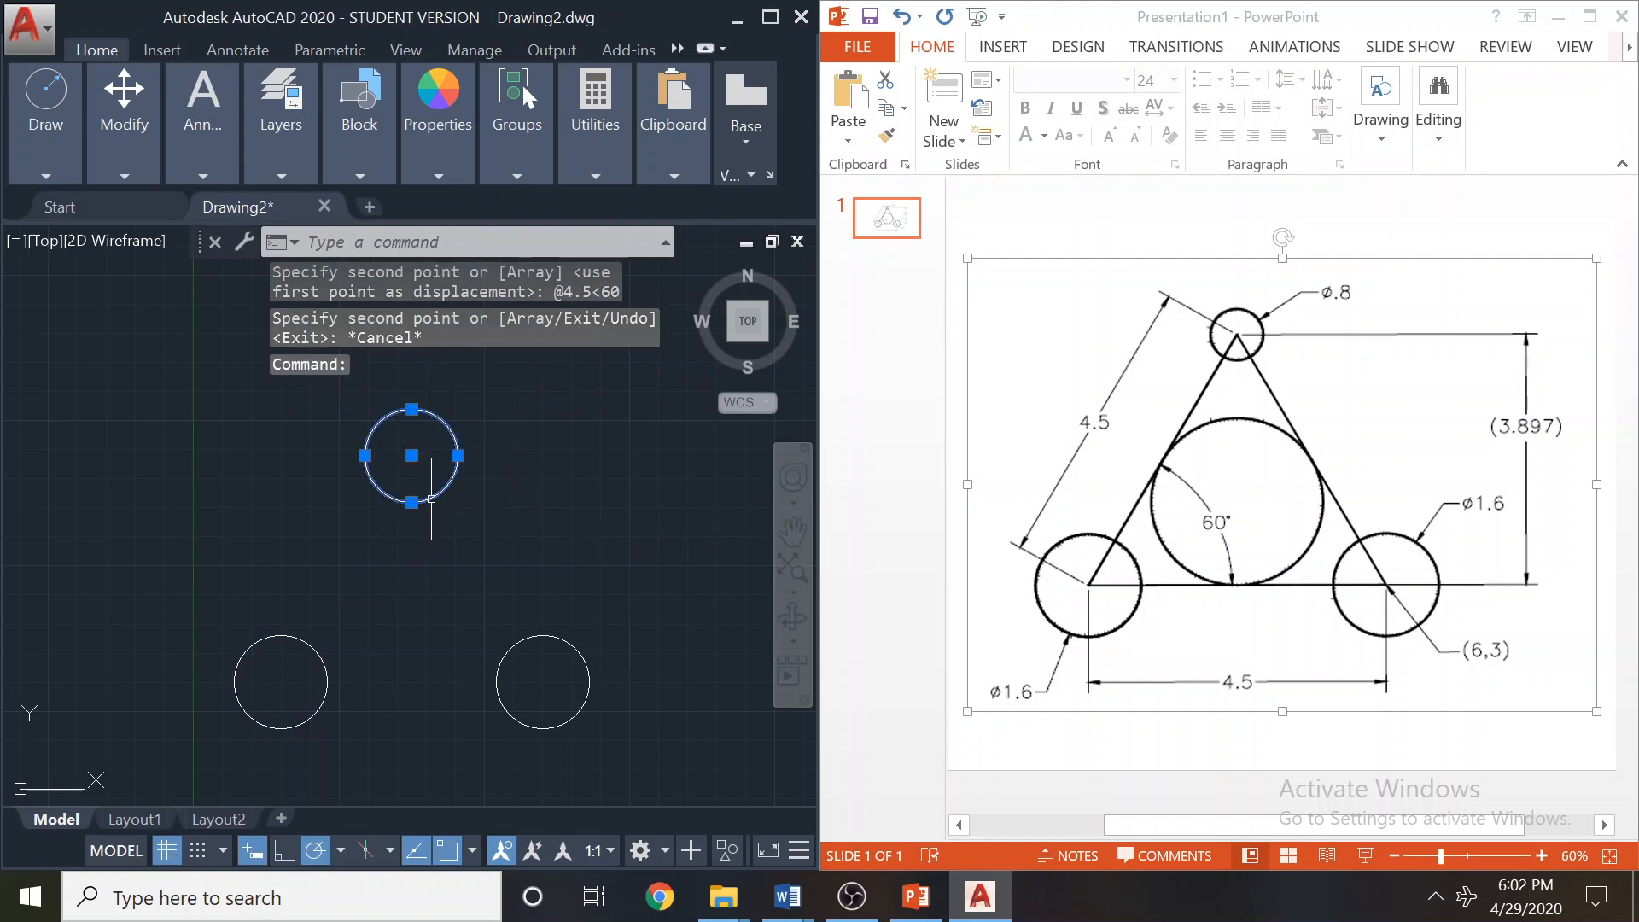
left_click(458, 455)
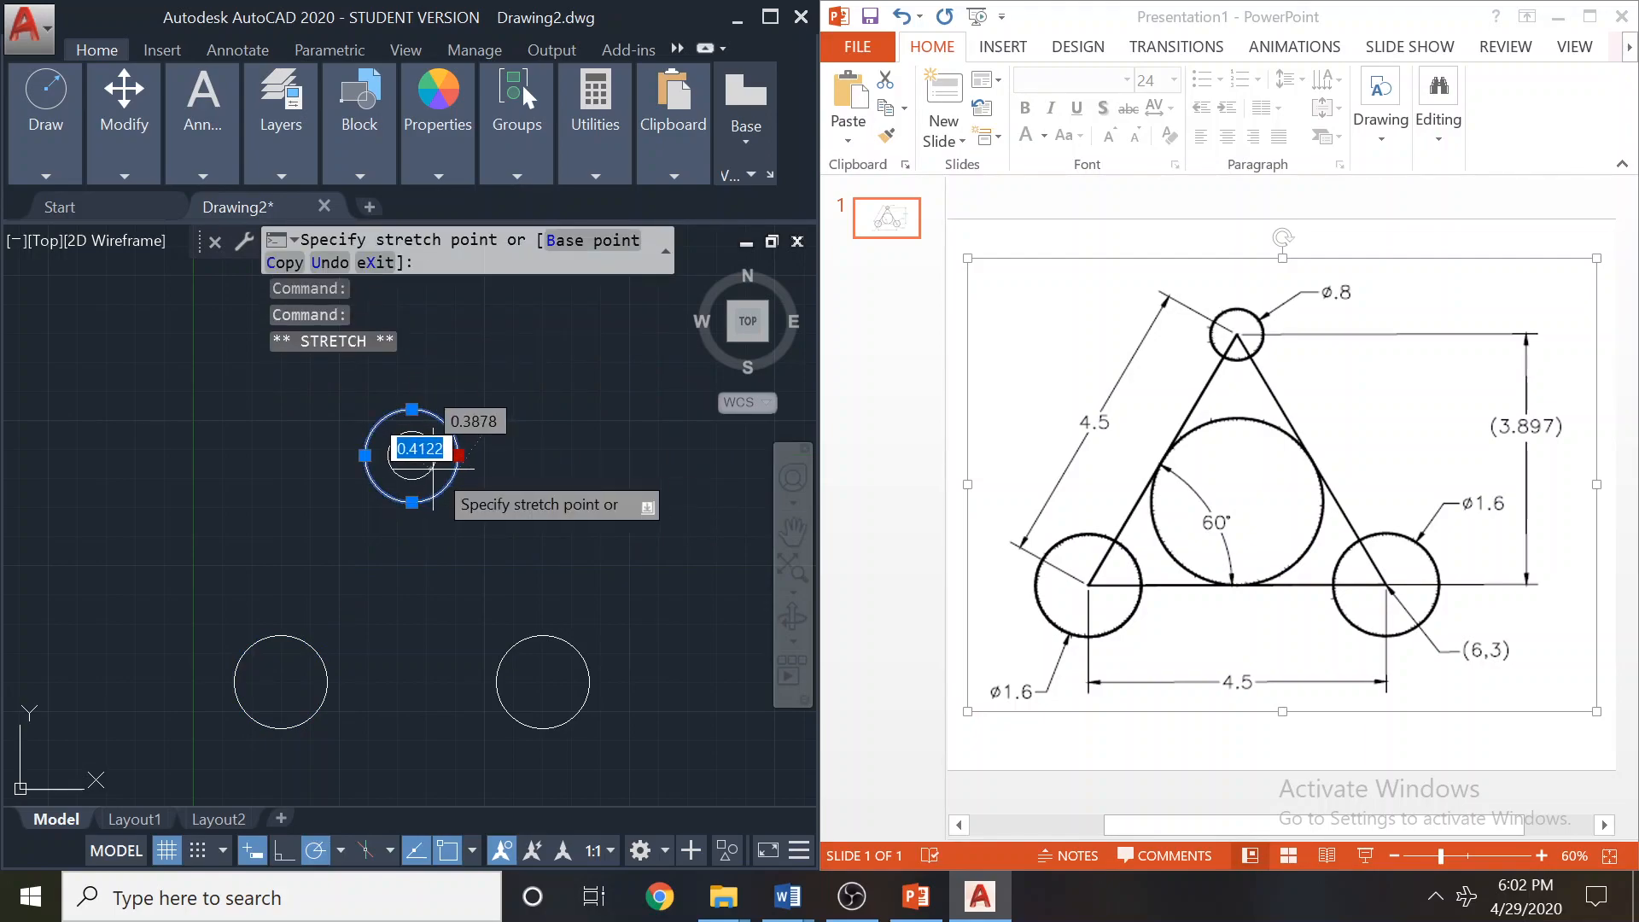
type("0.4")
key("Return")
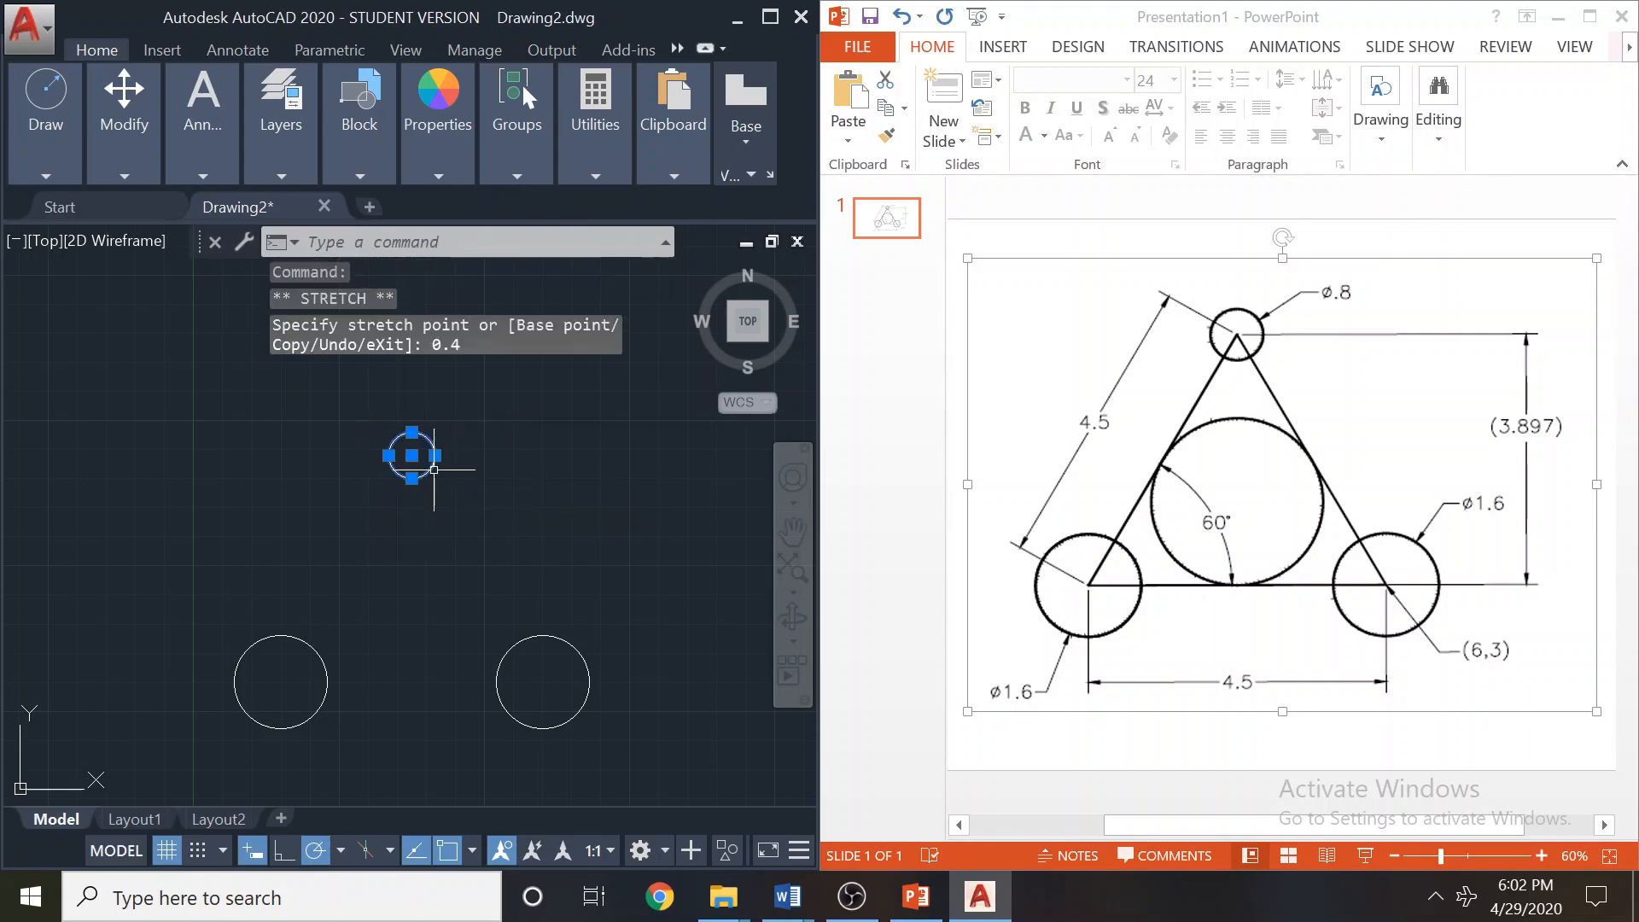
key("Escape")
Draw a line from the top circle's center to the lower-right circle's center as the triangle's right side.
left_click(45, 128)
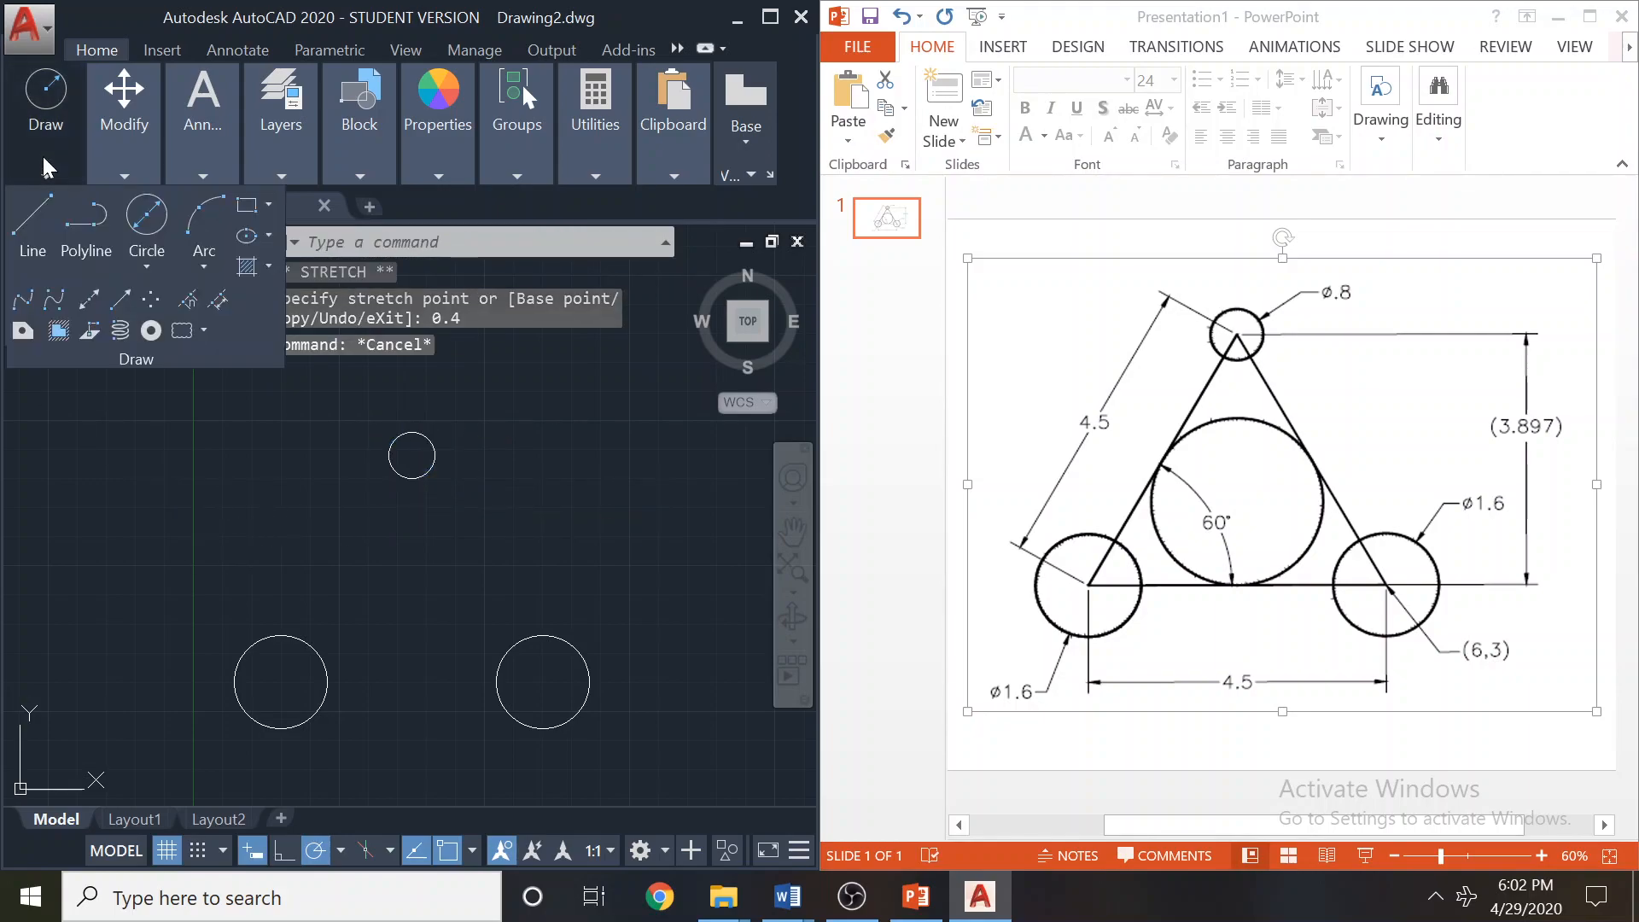
left_click(34, 226)
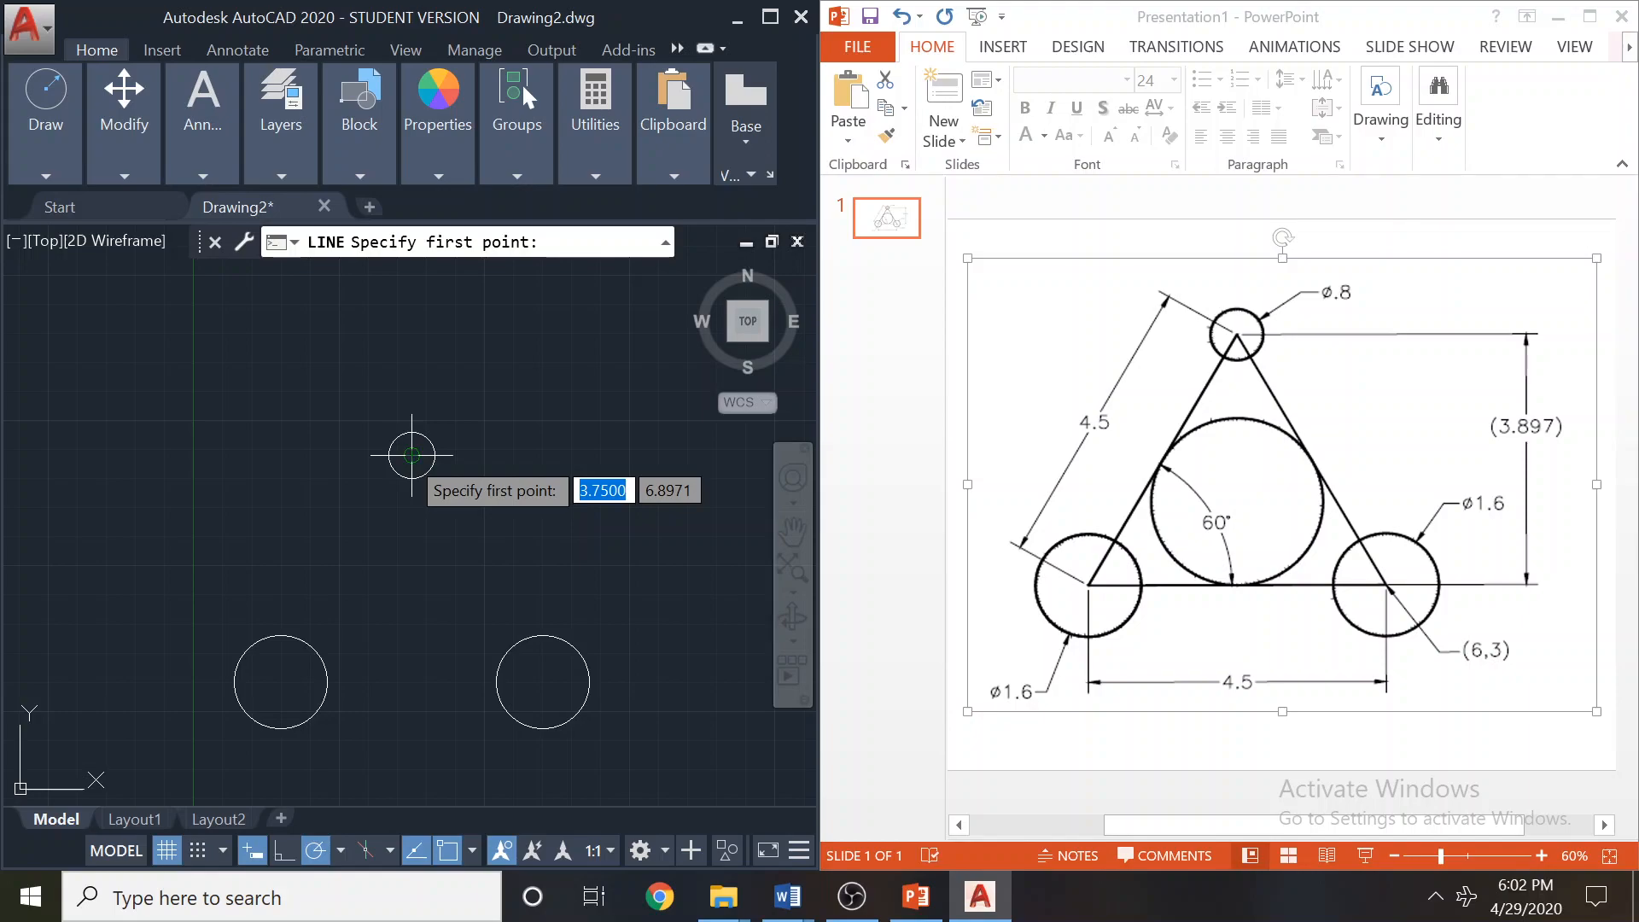
left_click(412, 455)
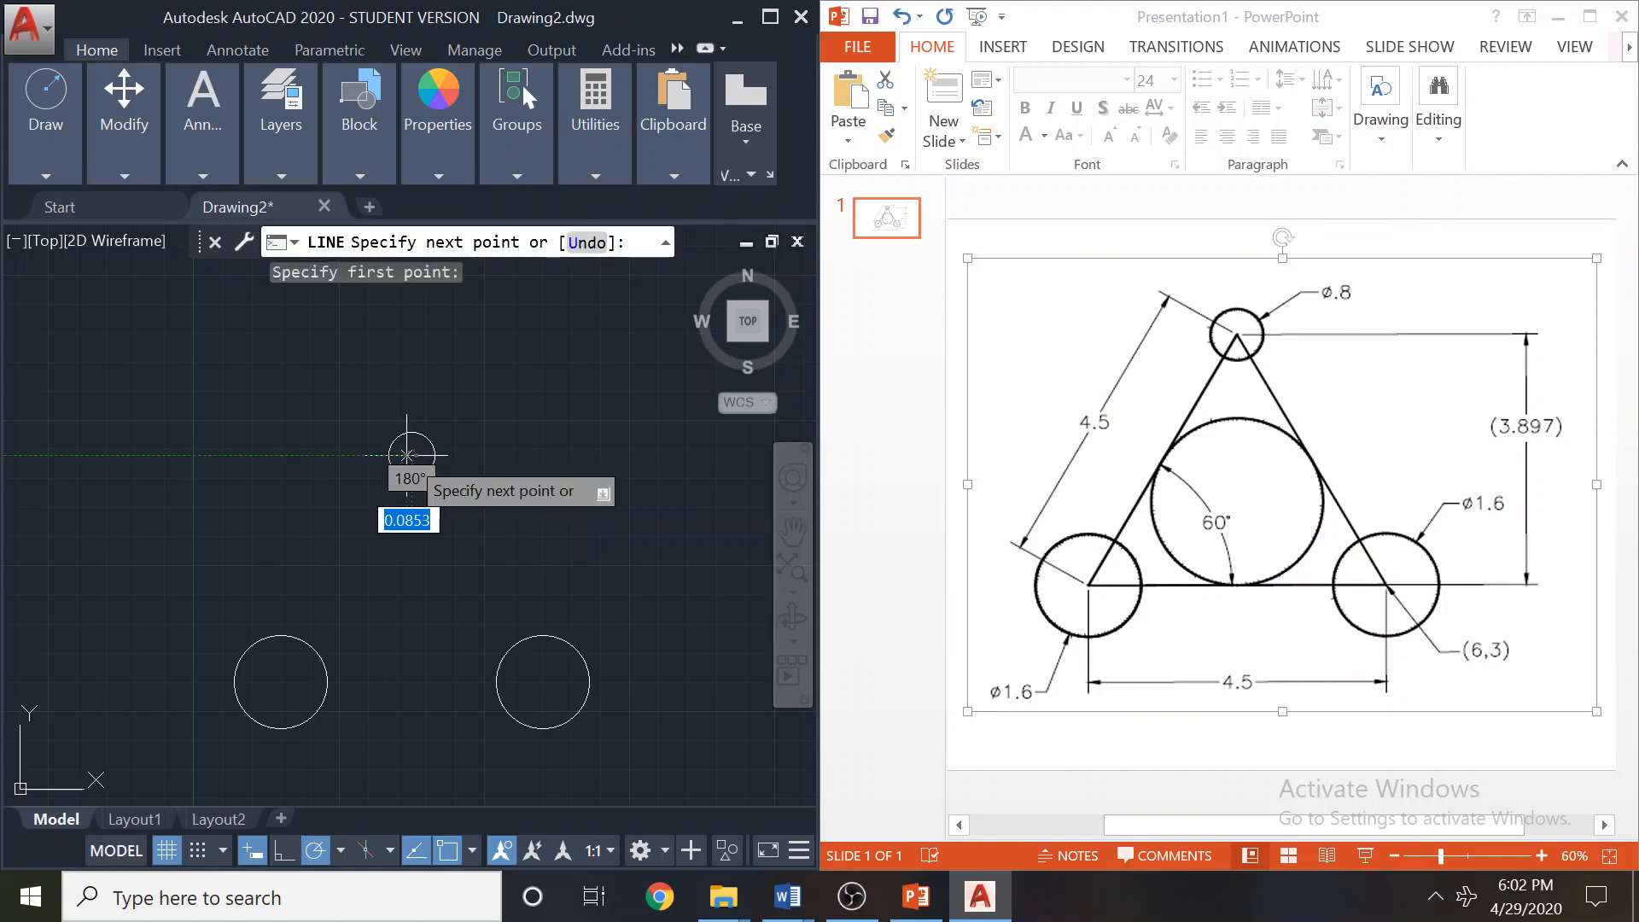
left_click(543, 681)
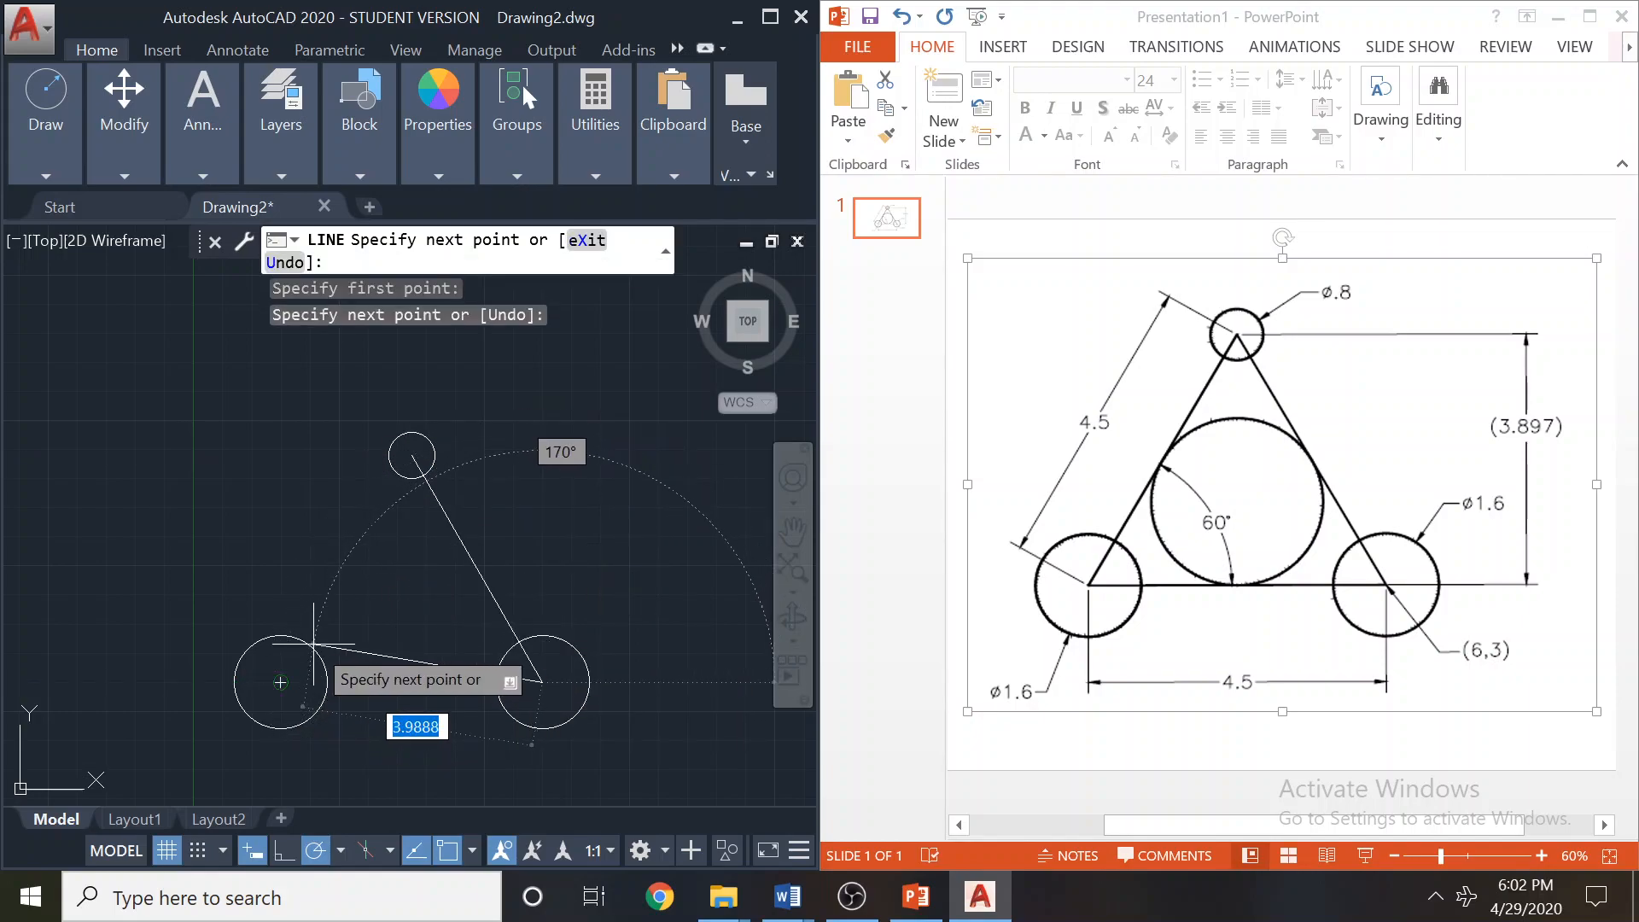
Complete the triangle by drawing its base to the lower-left circle's centre and its last side to the top circle's centre.
left_click(281, 682)
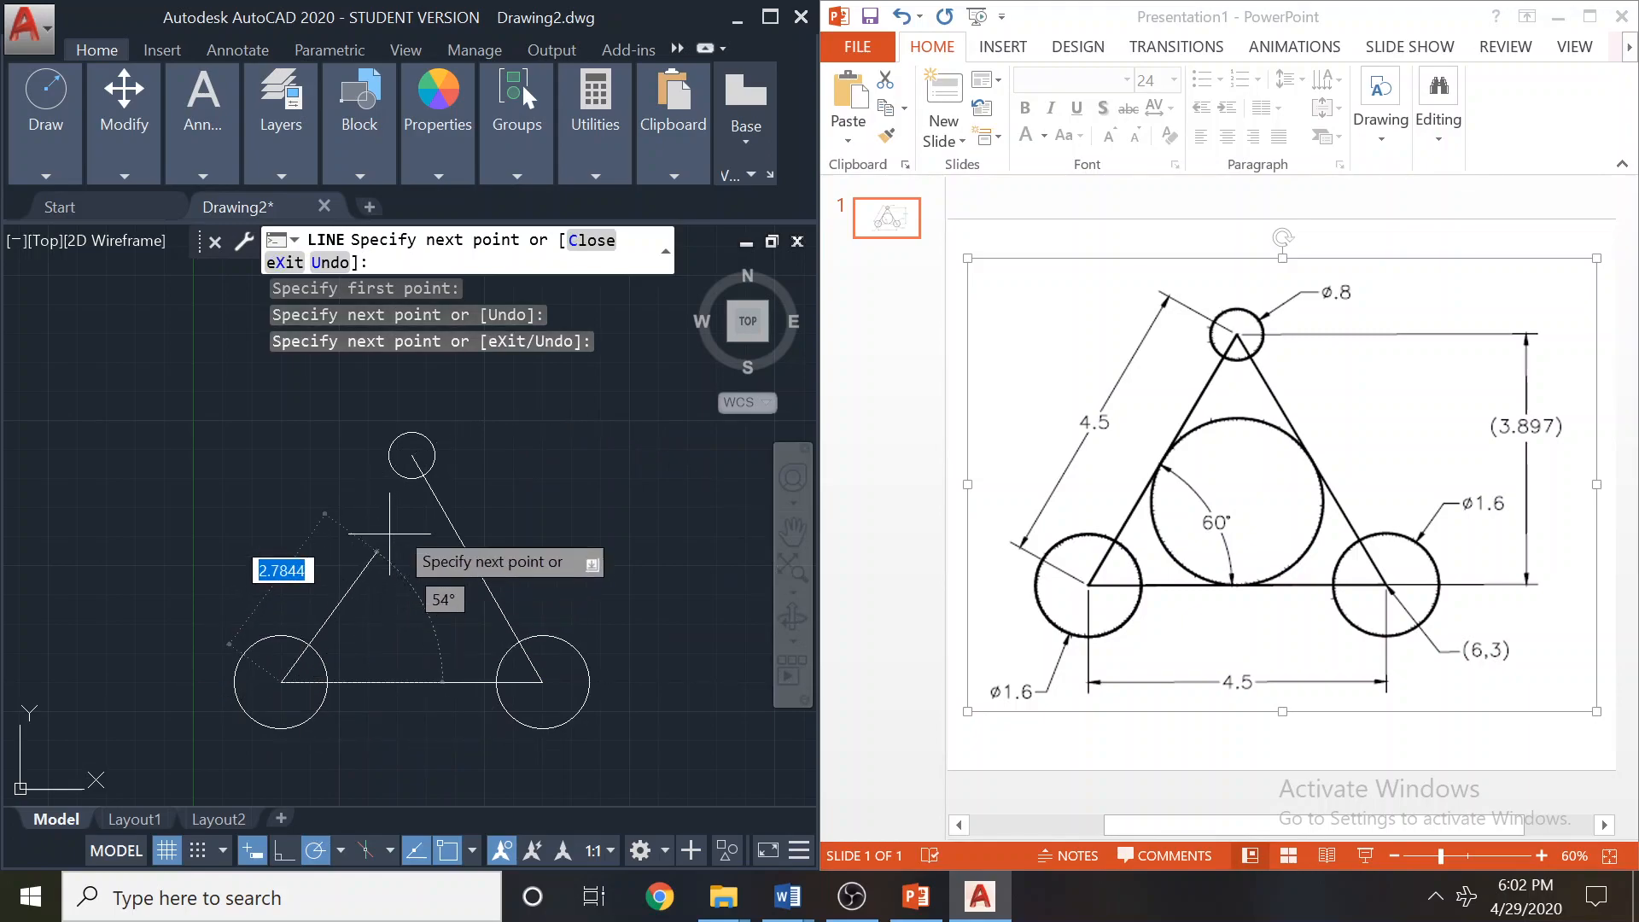
left_click(412, 455)
key("Escape")
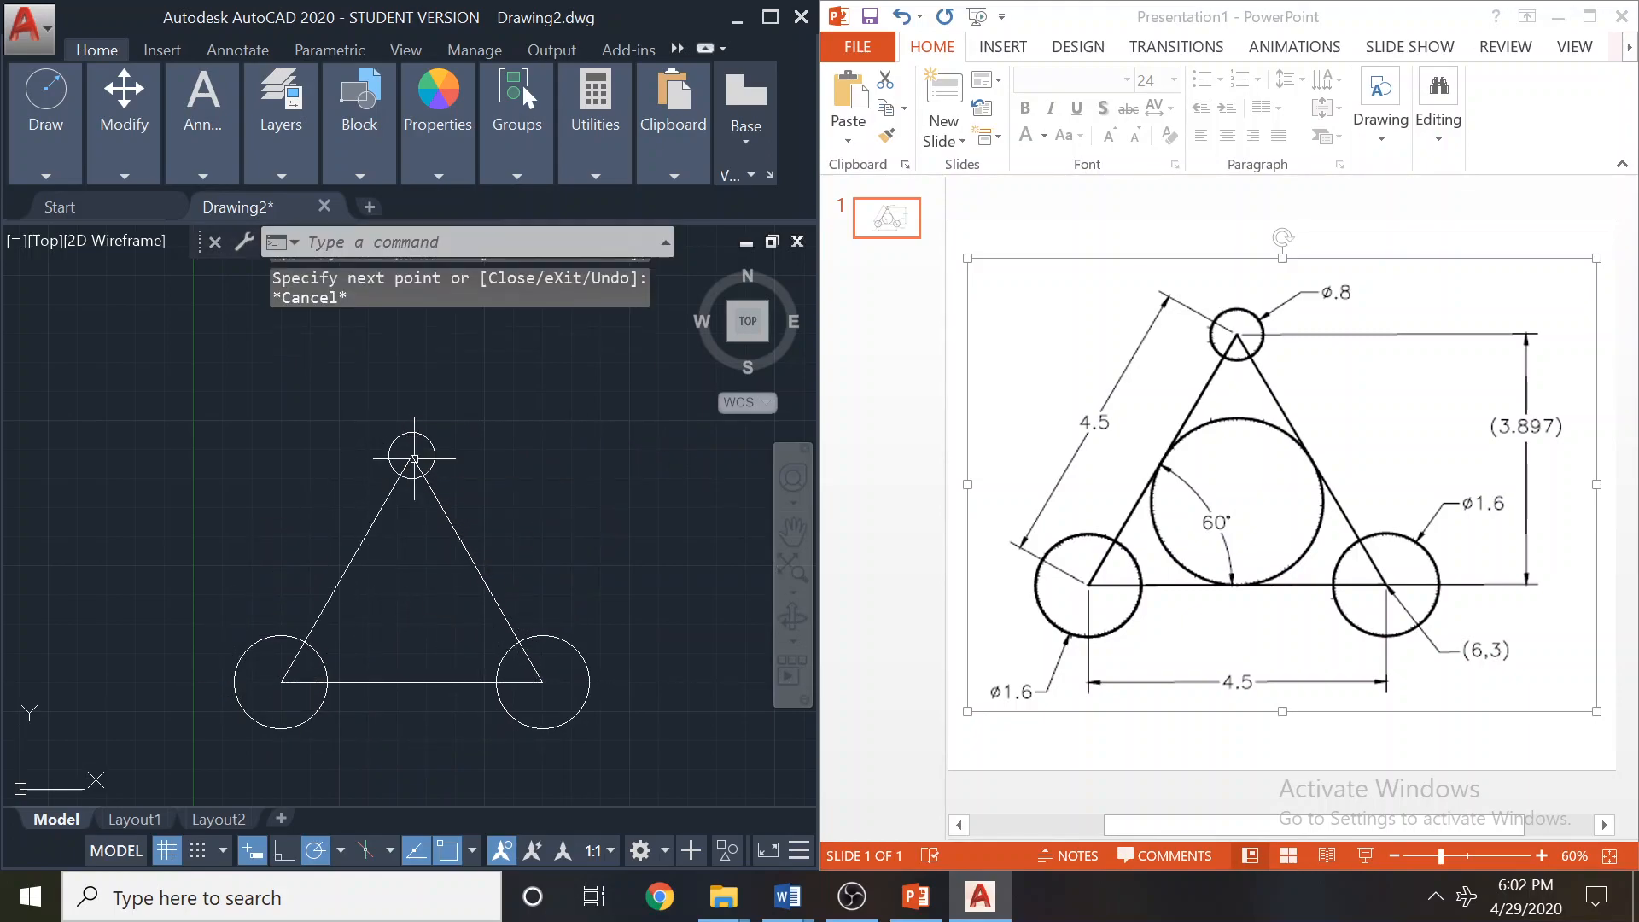
Draw an inscribed circle with the Tan, Tan, Tan option, tangent to all three sides of the triangle.
mouse_move(51, 162)
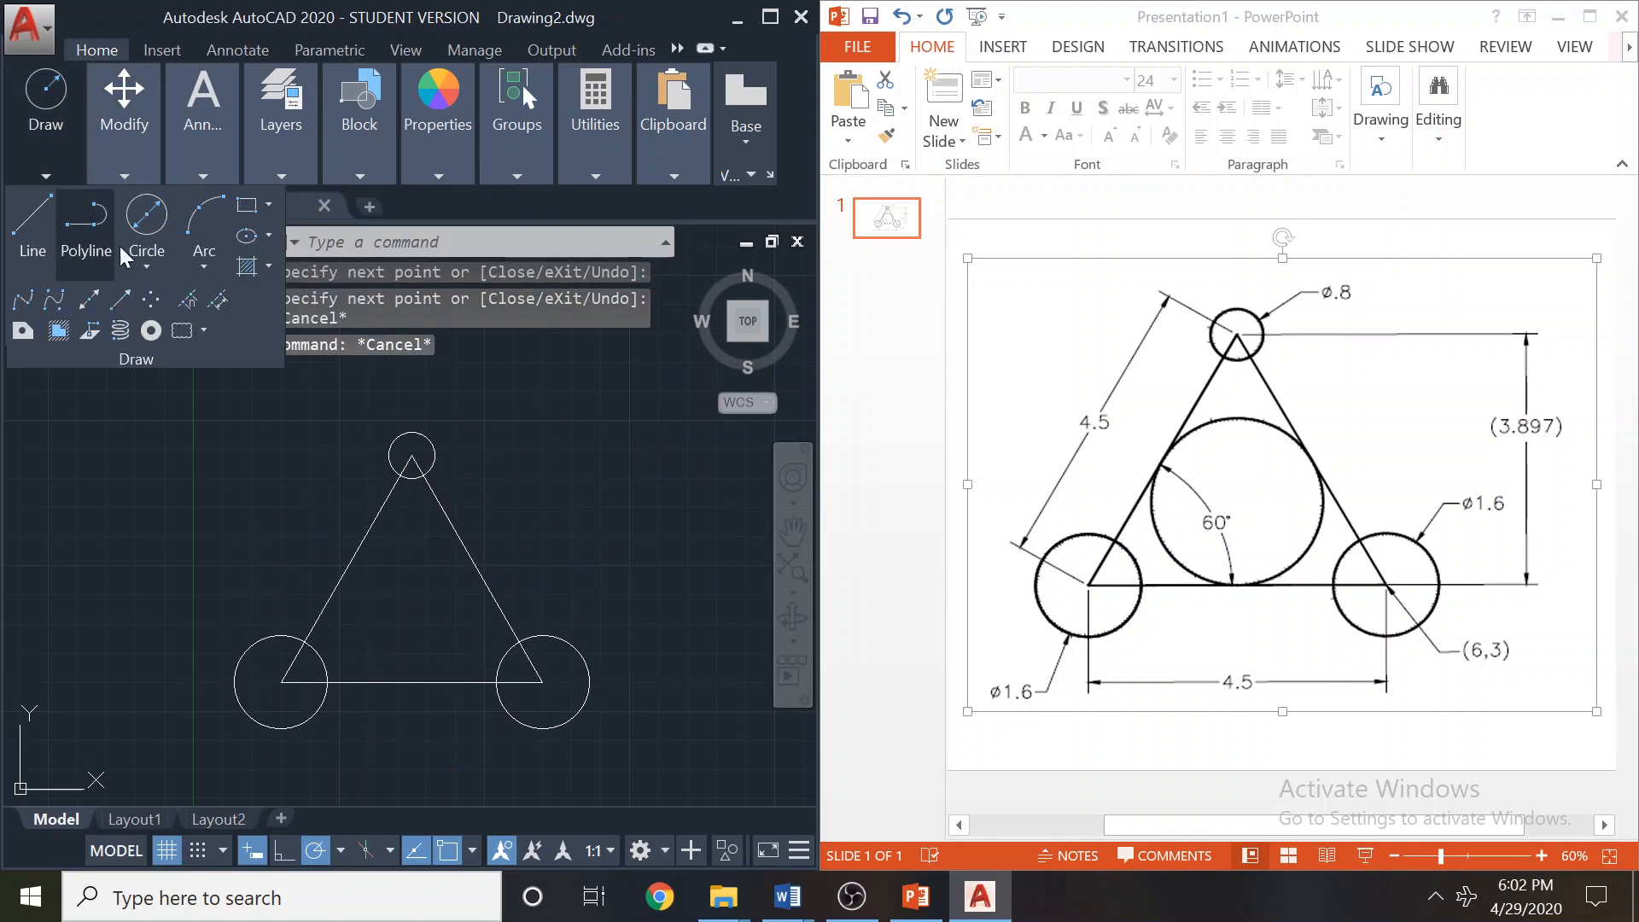
left_click(127, 254)
left_click(215, 577)
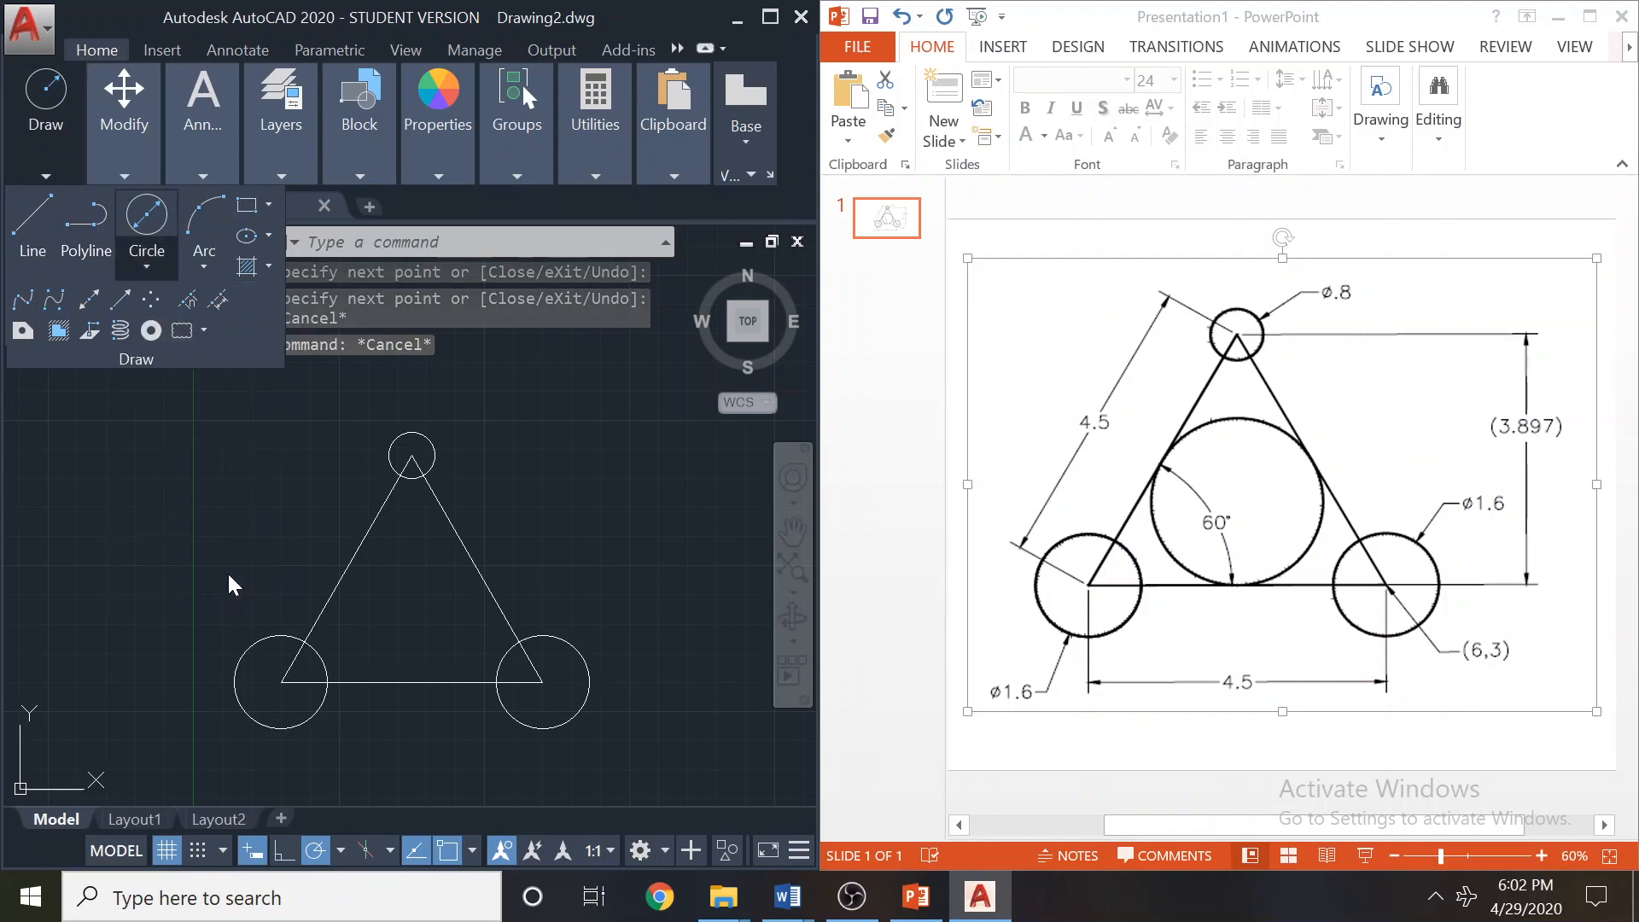
left_click(367, 566)
left_click(465, 551)
left_click(412, 678)
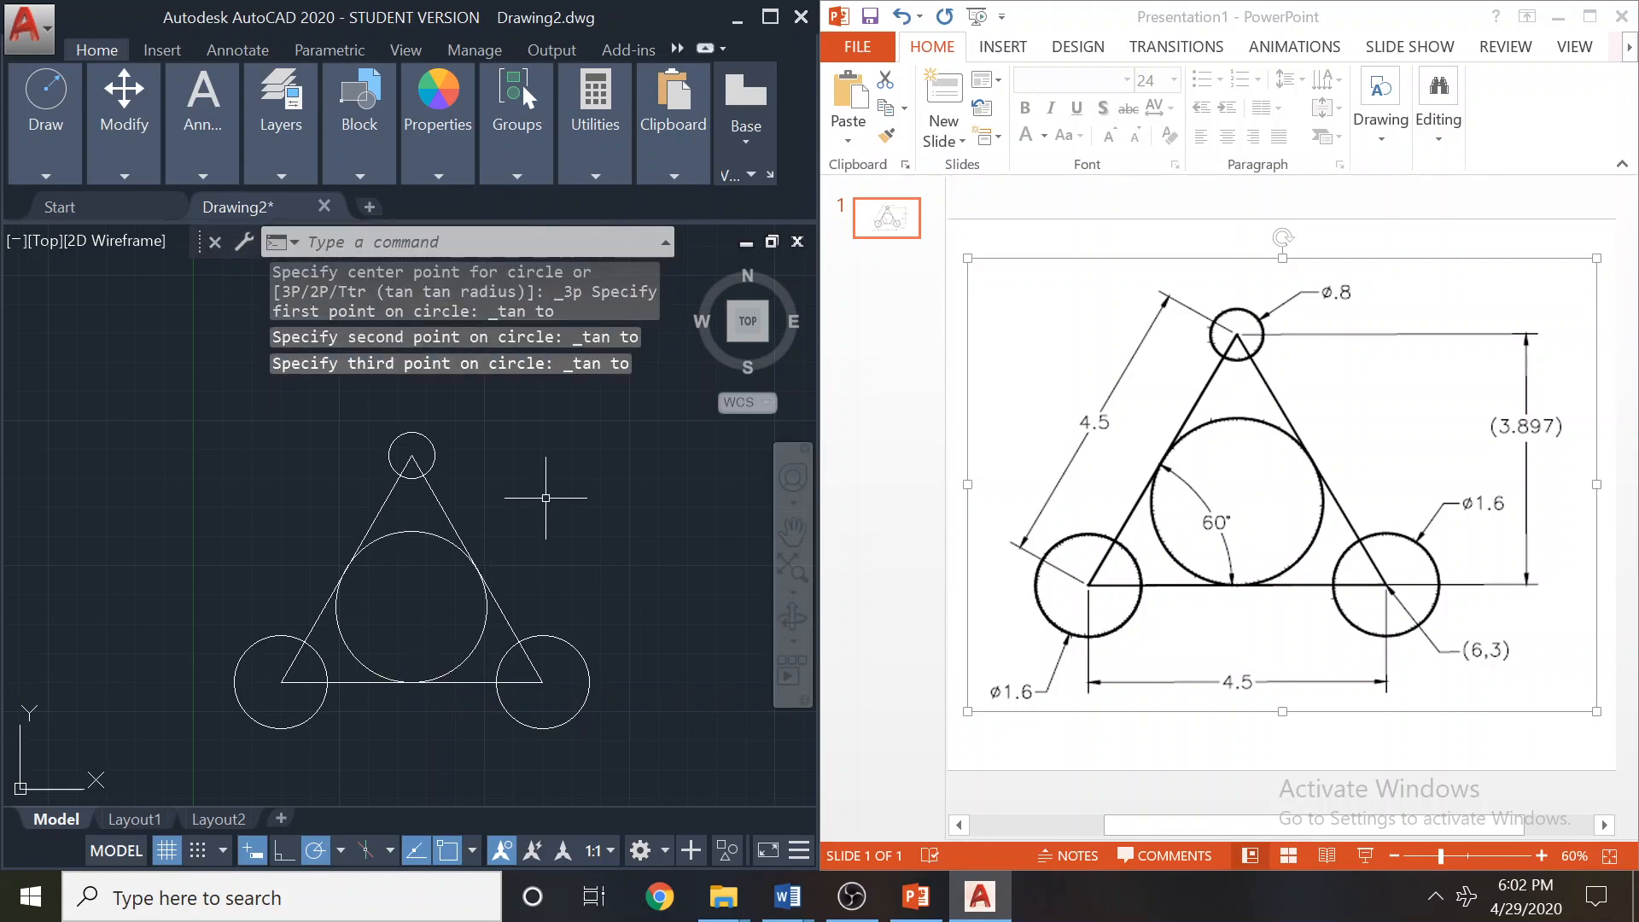
key("Escape")
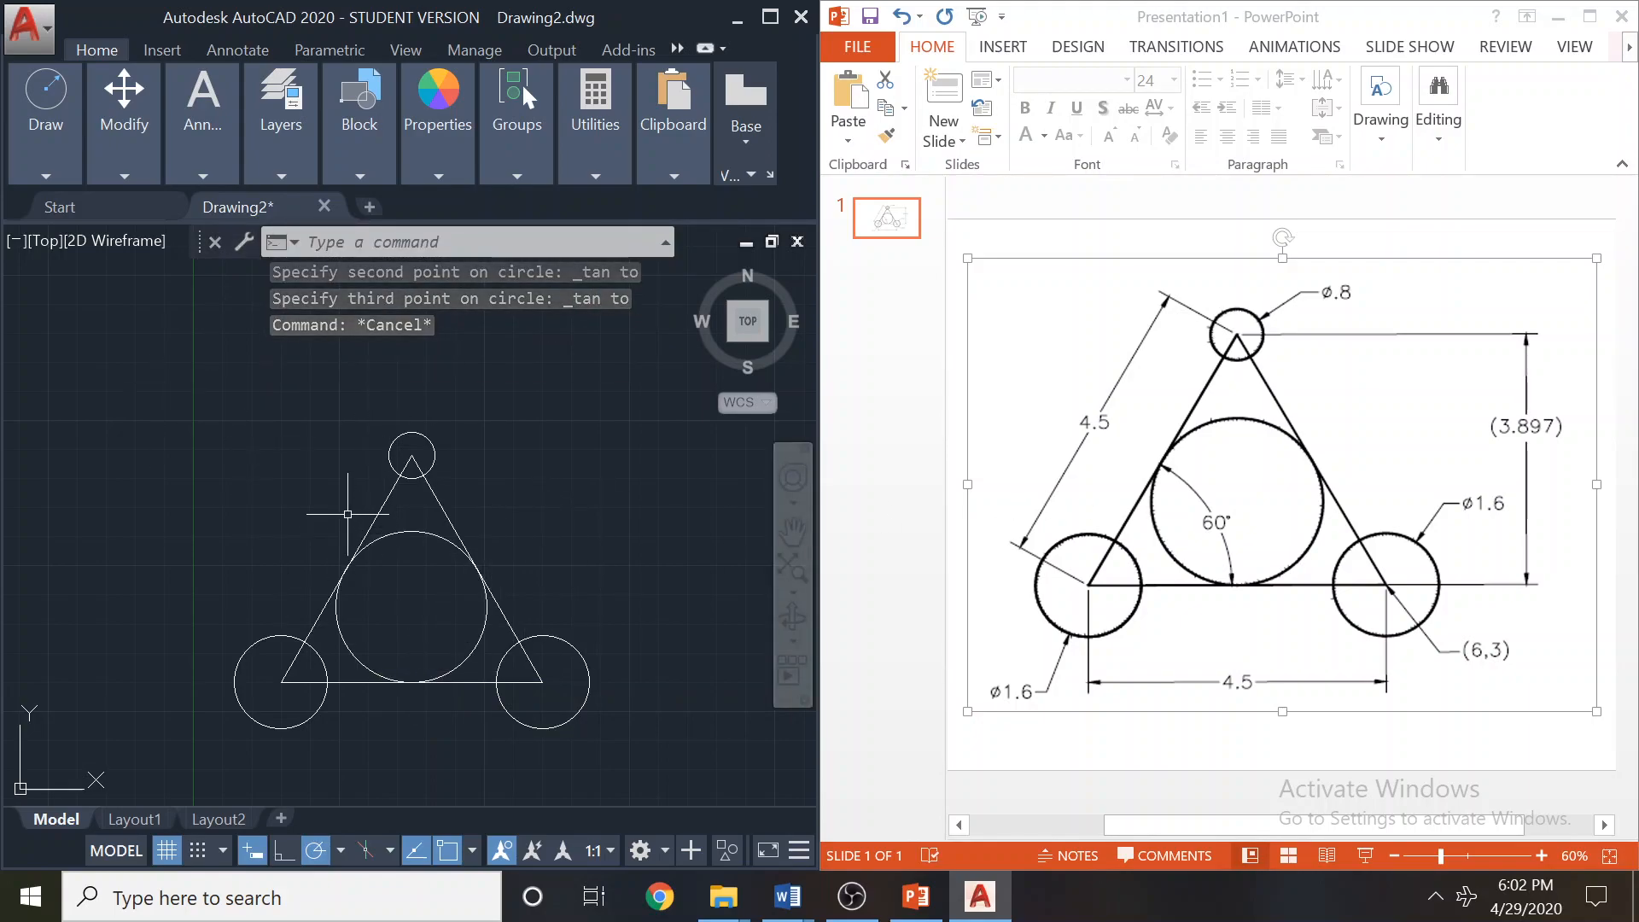
Maximize the drawing window to fill the whole screen.
left_click(770, 17)
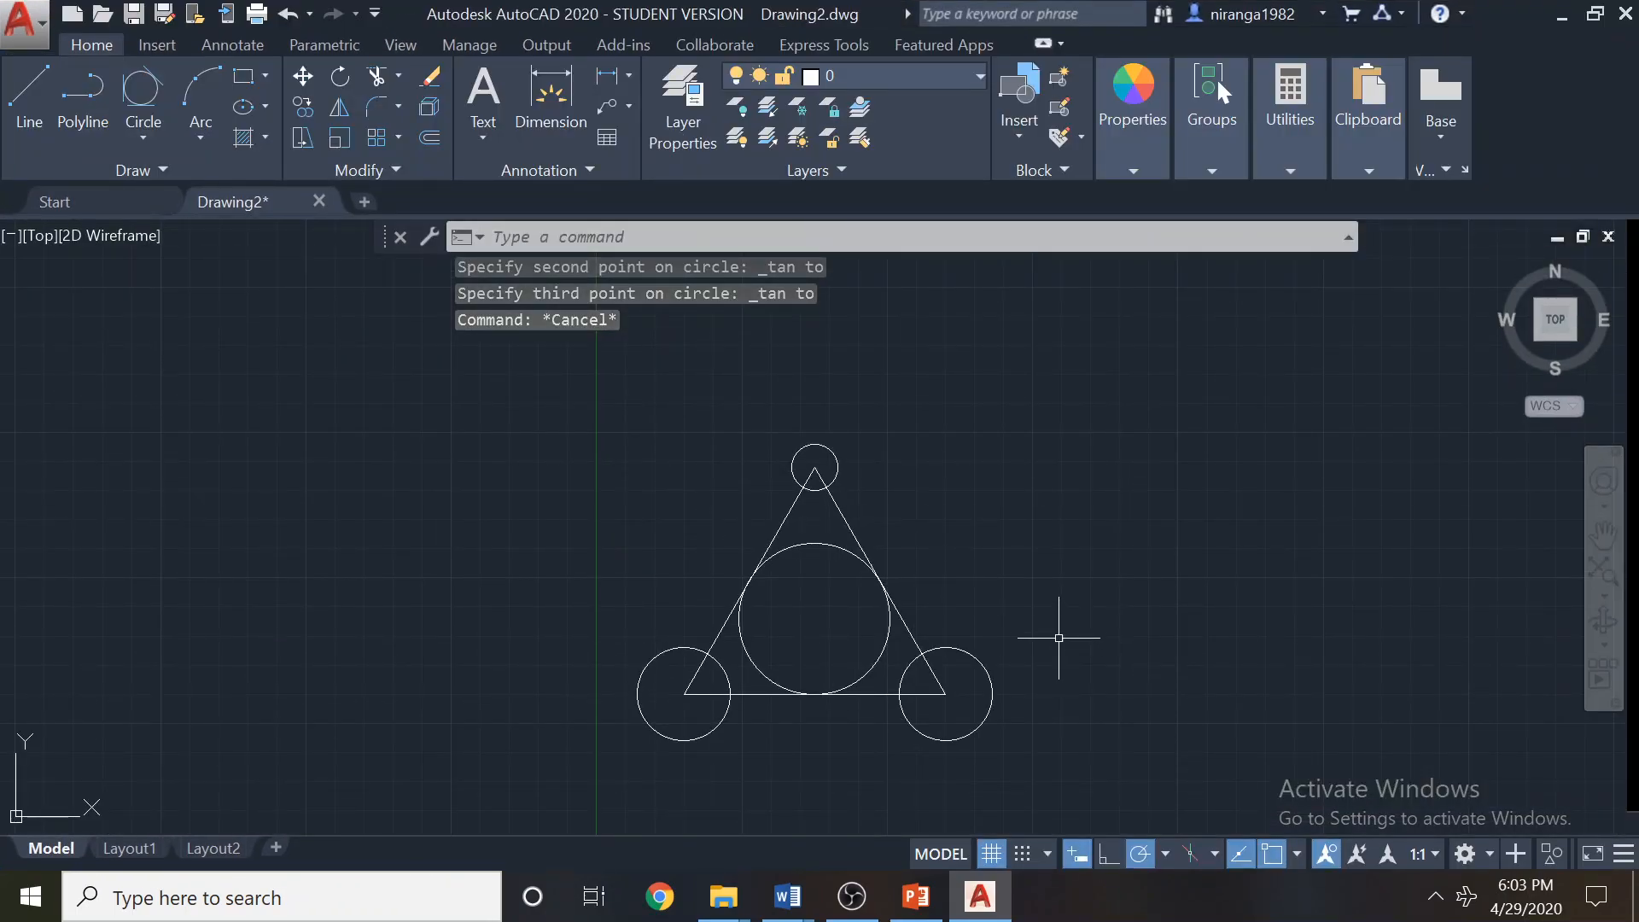
scroll(1030, 604, "up", 2)
mouse_move(1025, 592)
middle_mouse_down()
mouse_move(1008, 575)
mouse_move(1018, 554)
middle_mouse_up()
scroll(1019, 554, "down", 2)
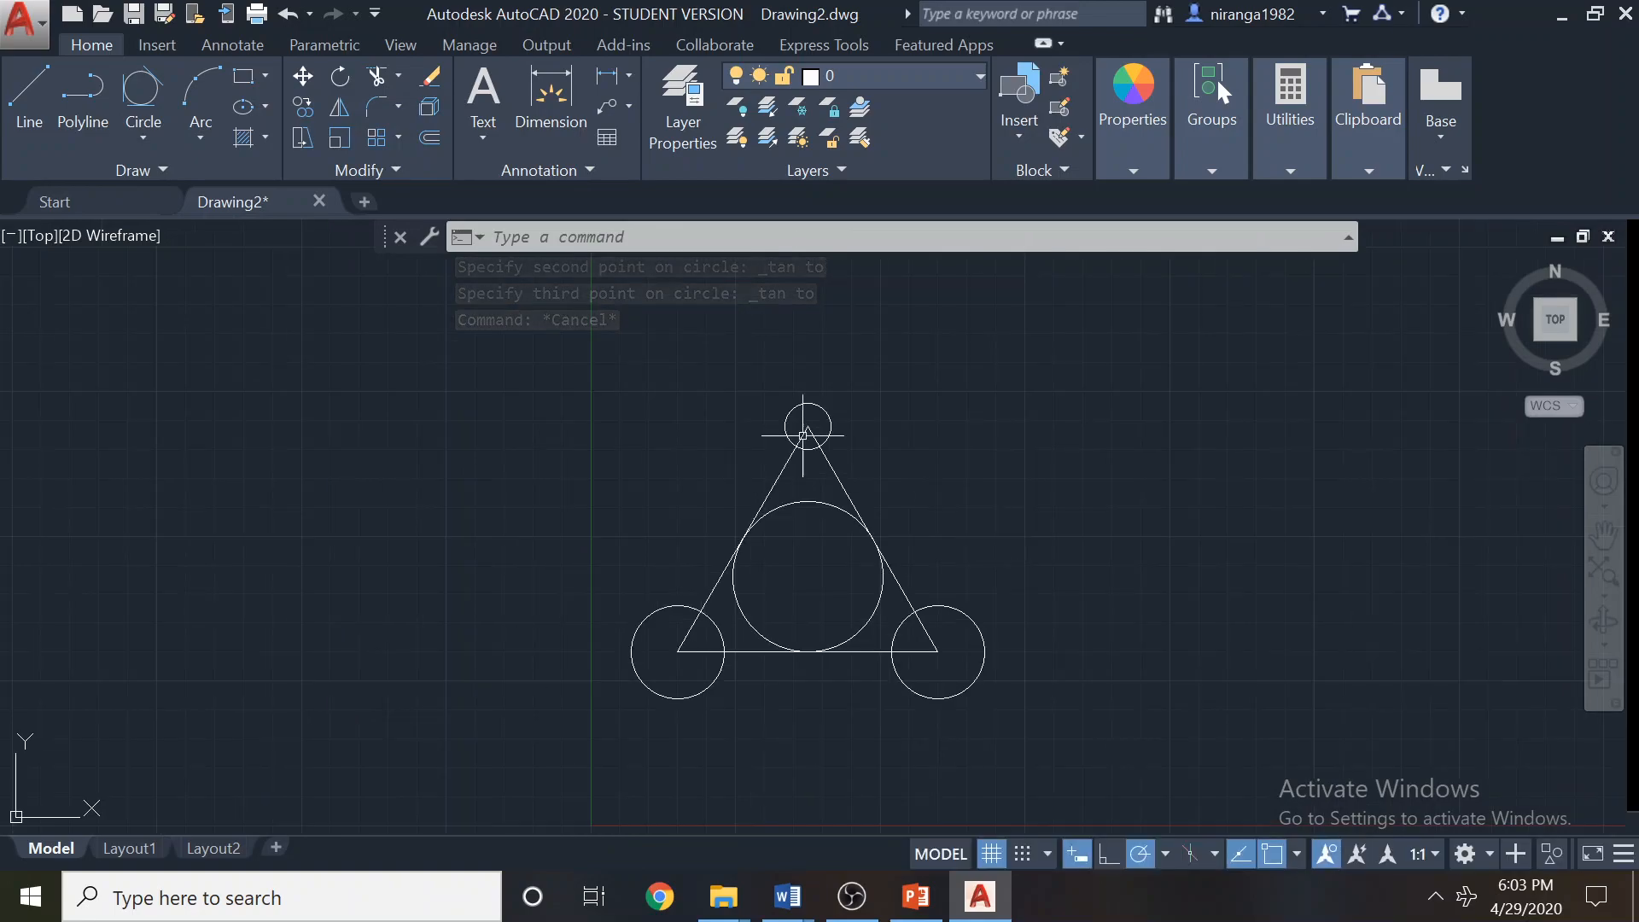
left_click(309, 114)
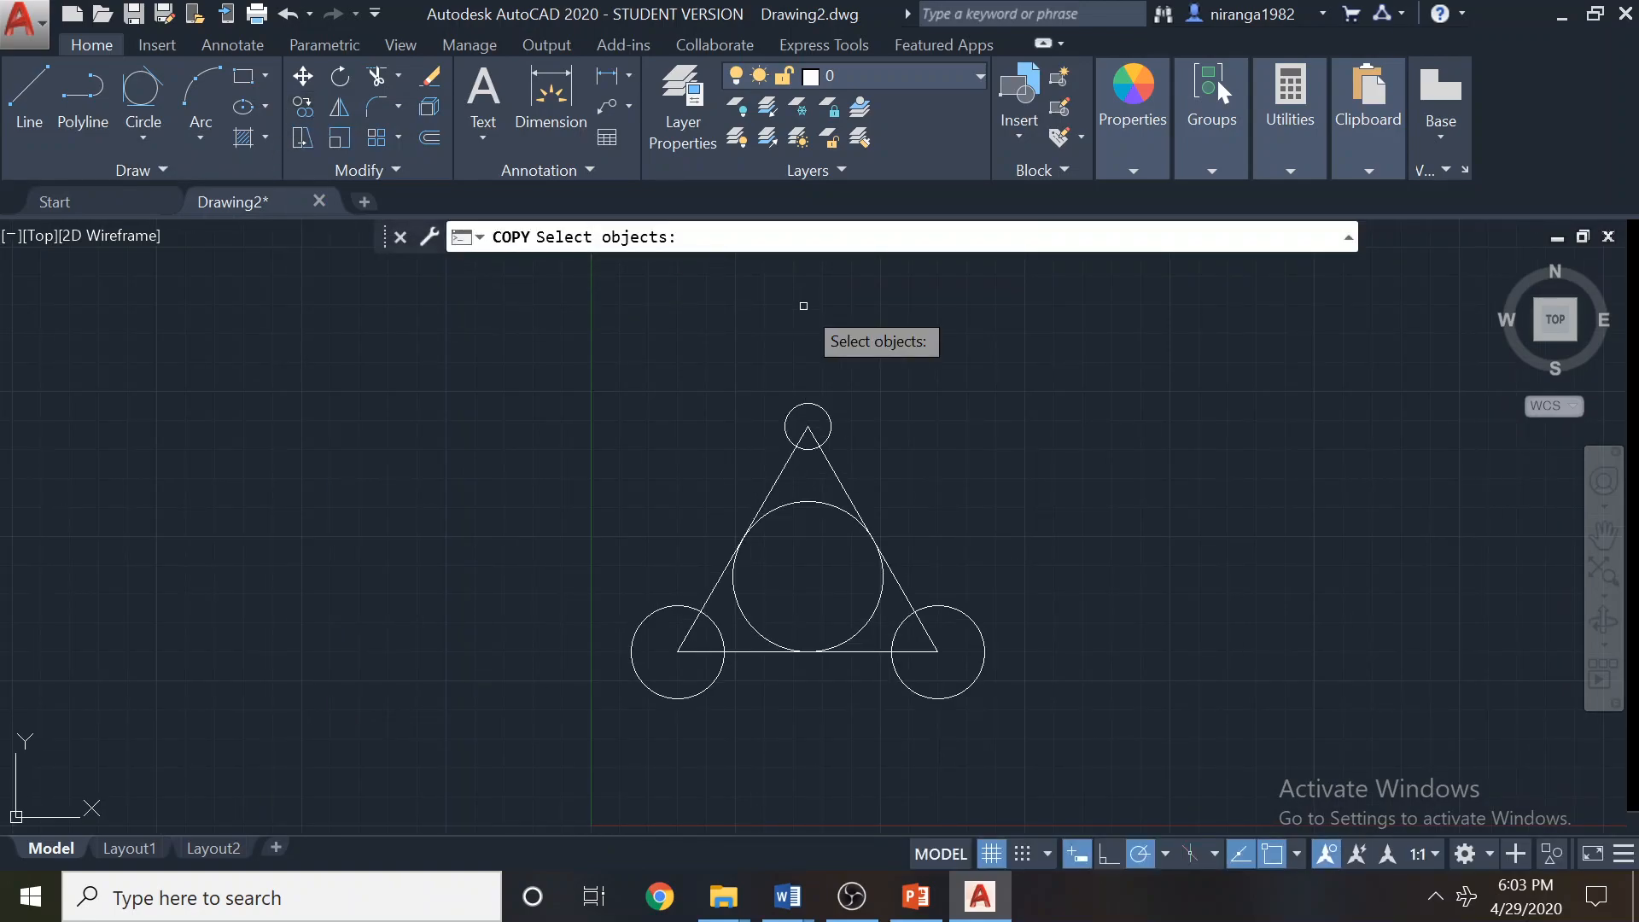
left_click(807, 438)
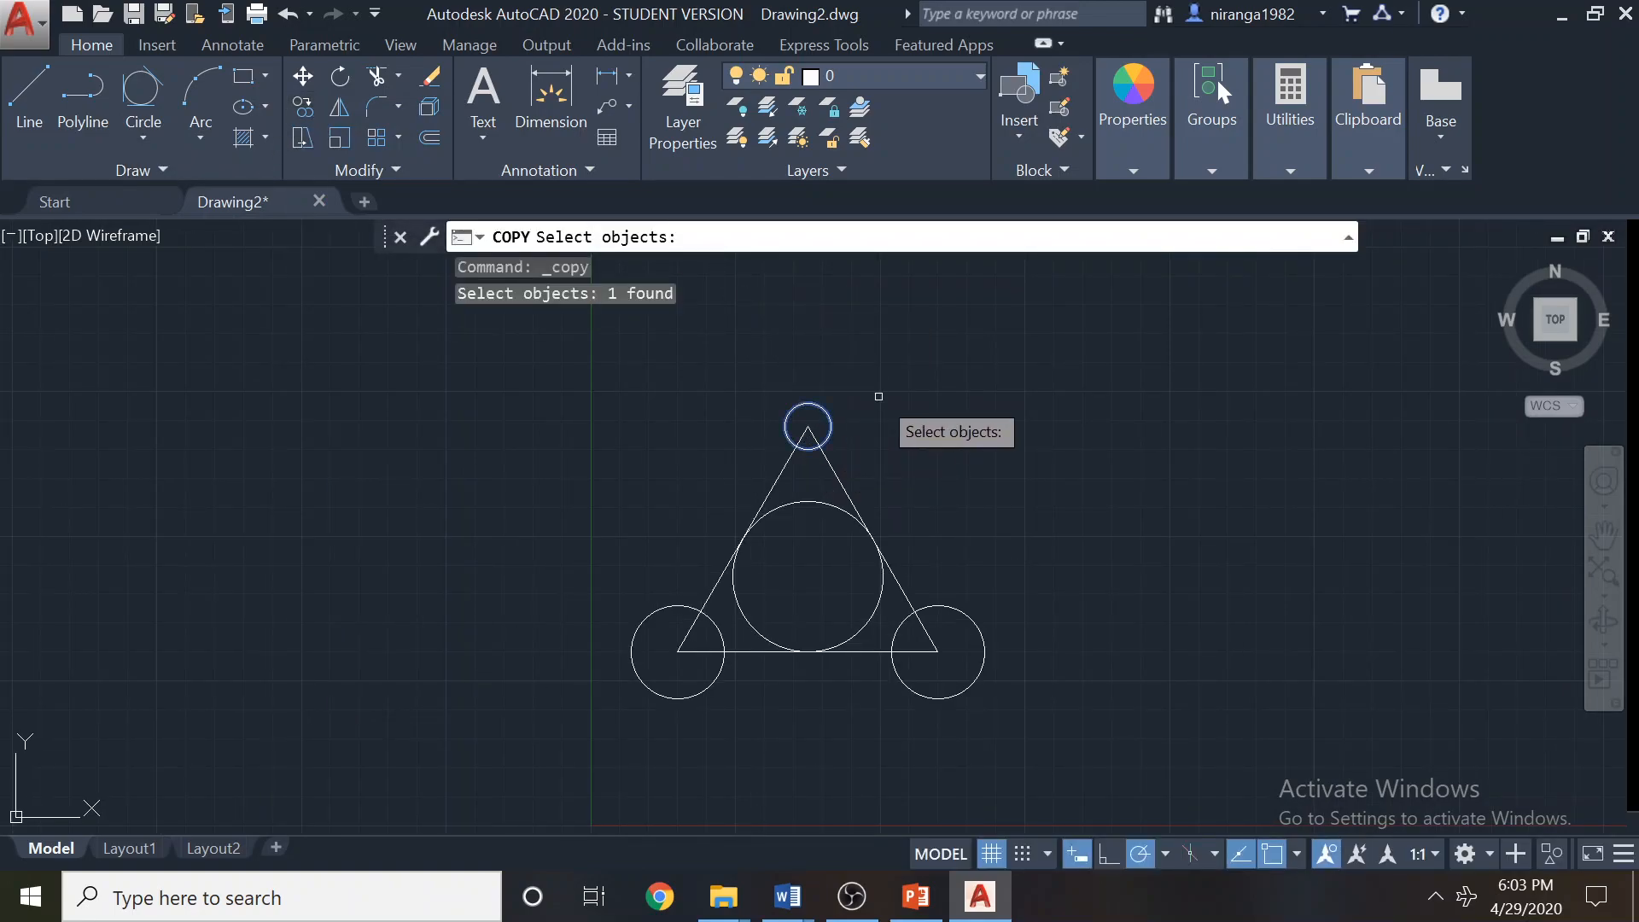
key("Return")
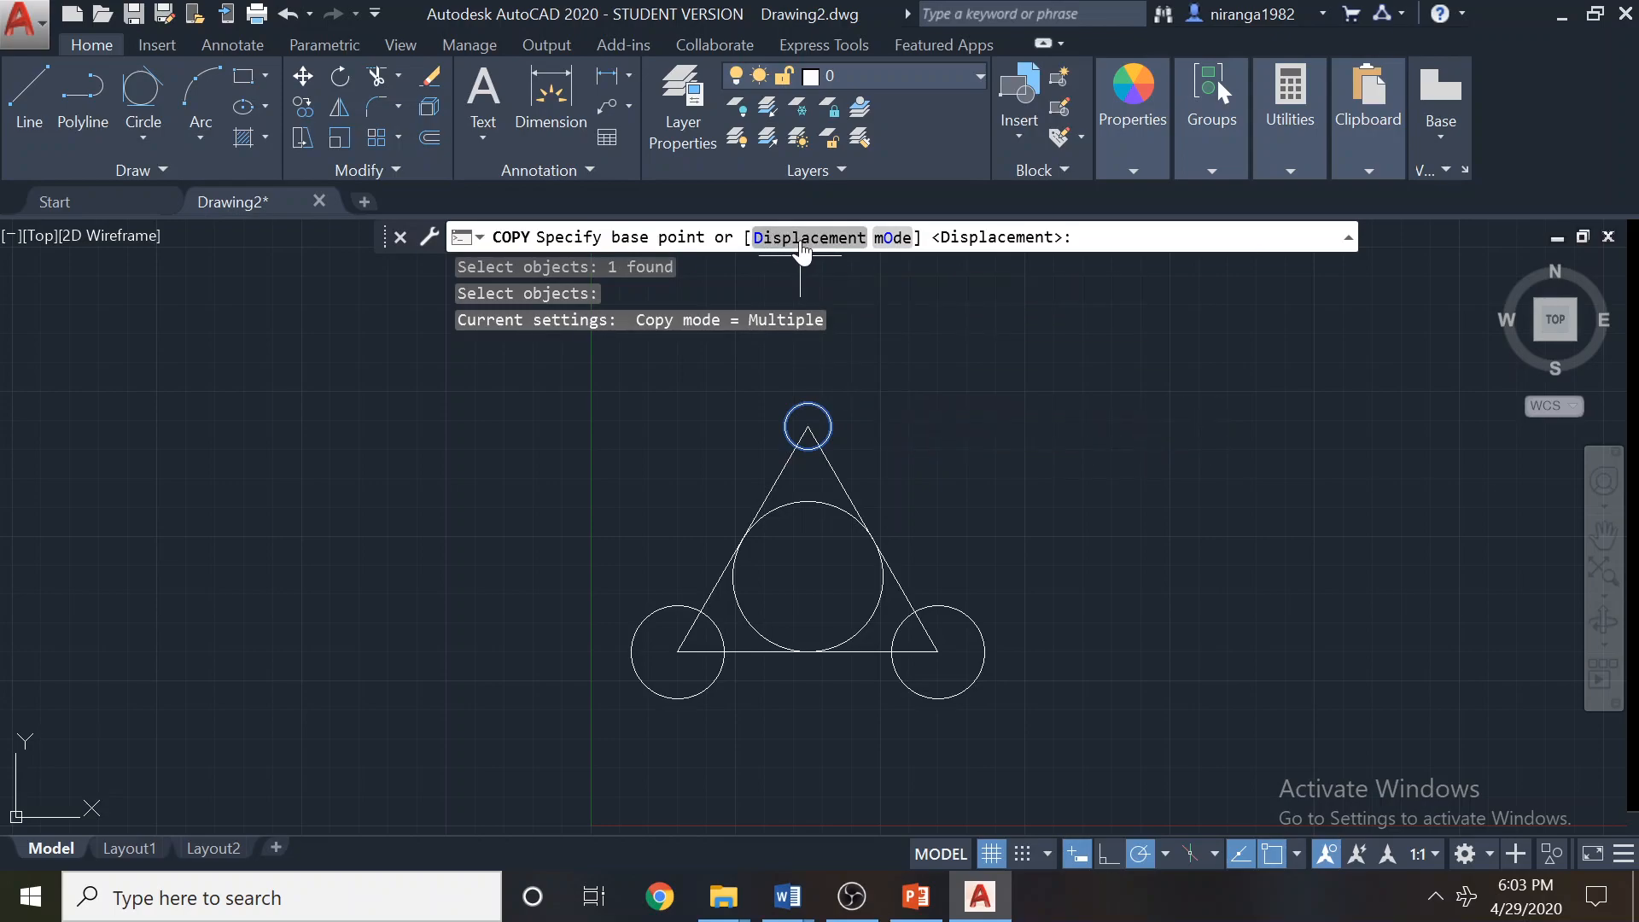
key("Escape")
Try to move the small circle at the triangle's apex, using a base point just beside it.
left_click(303, 79)
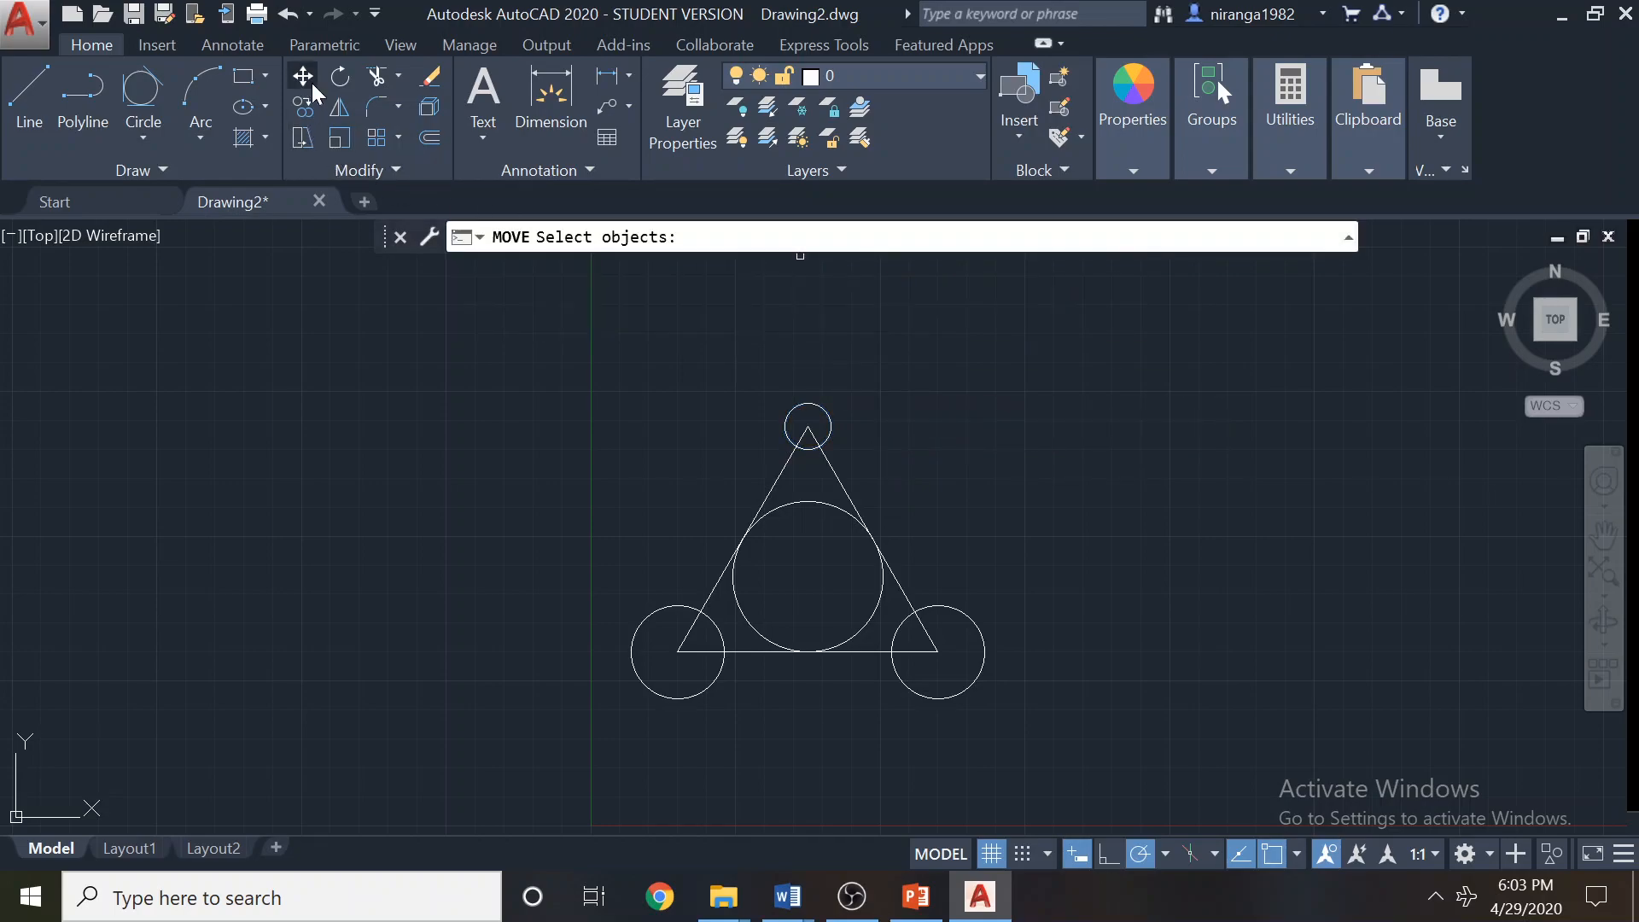
left_click(830, 427)
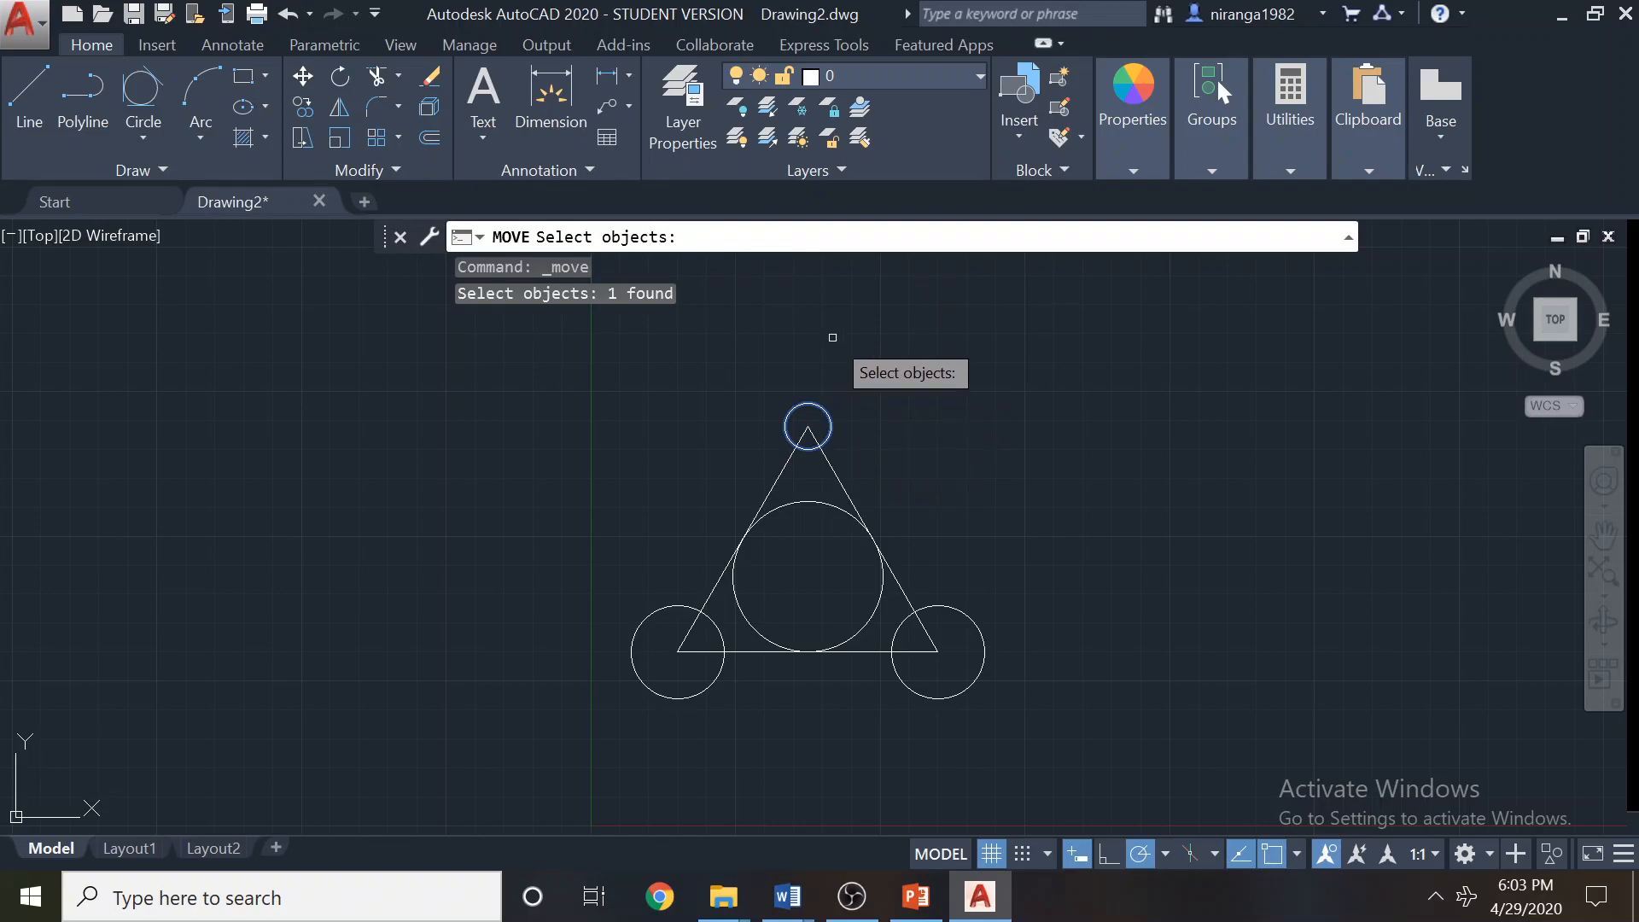
key("Return")
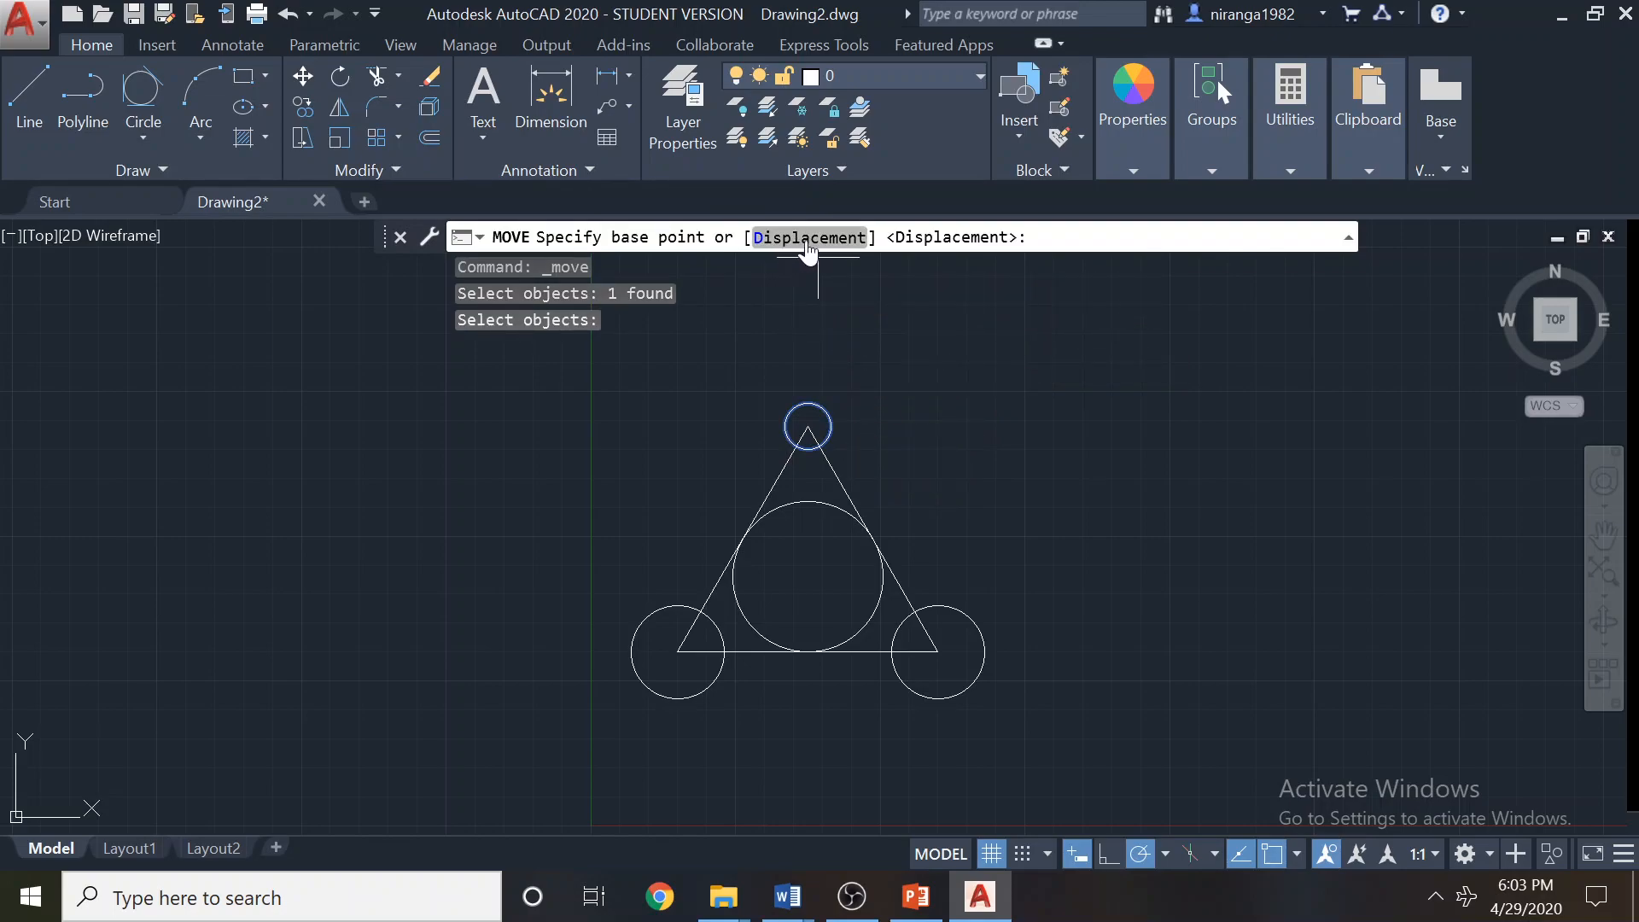
left_click(874, 427)
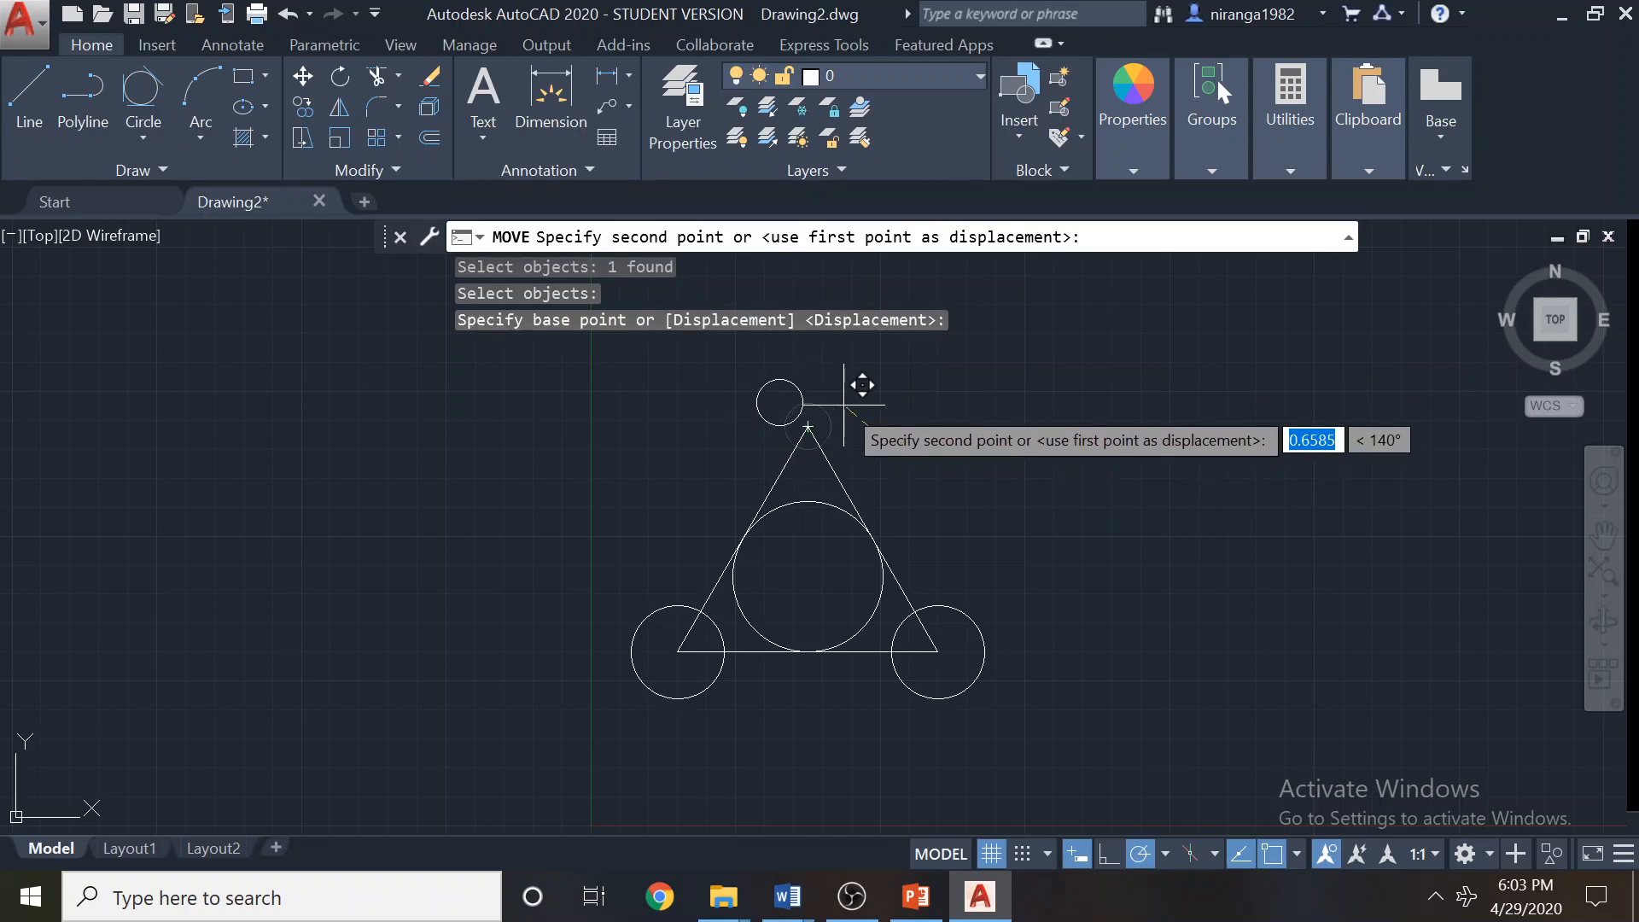
key("Escape")
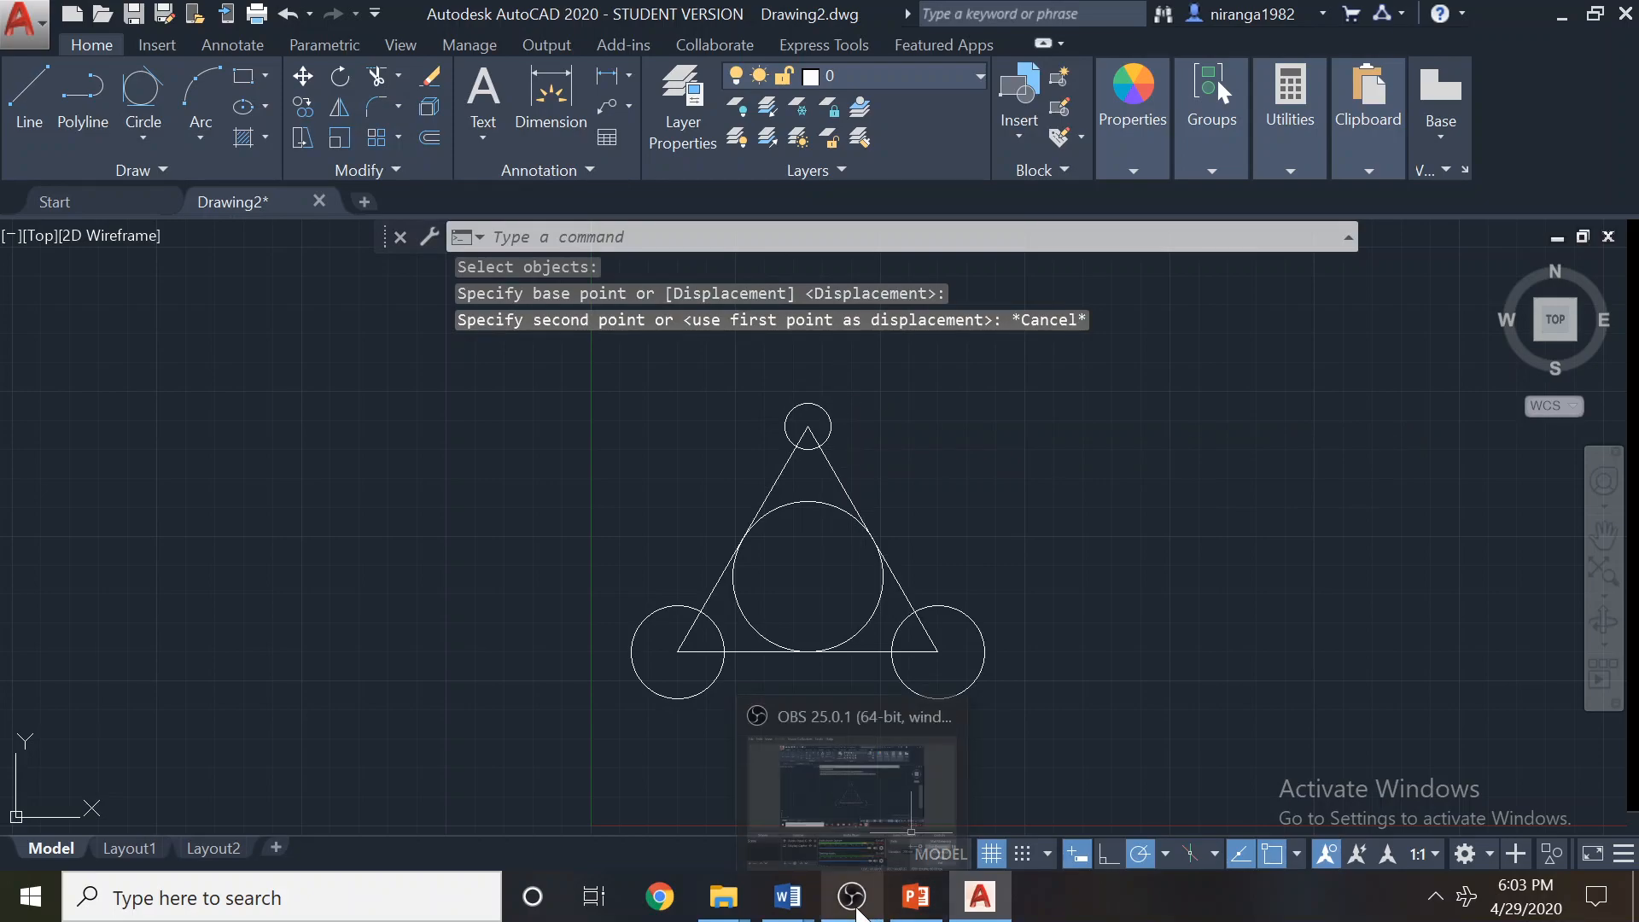
Switch back to the Drawing2 drawing in AutoCAD.
left_click(854, 898)
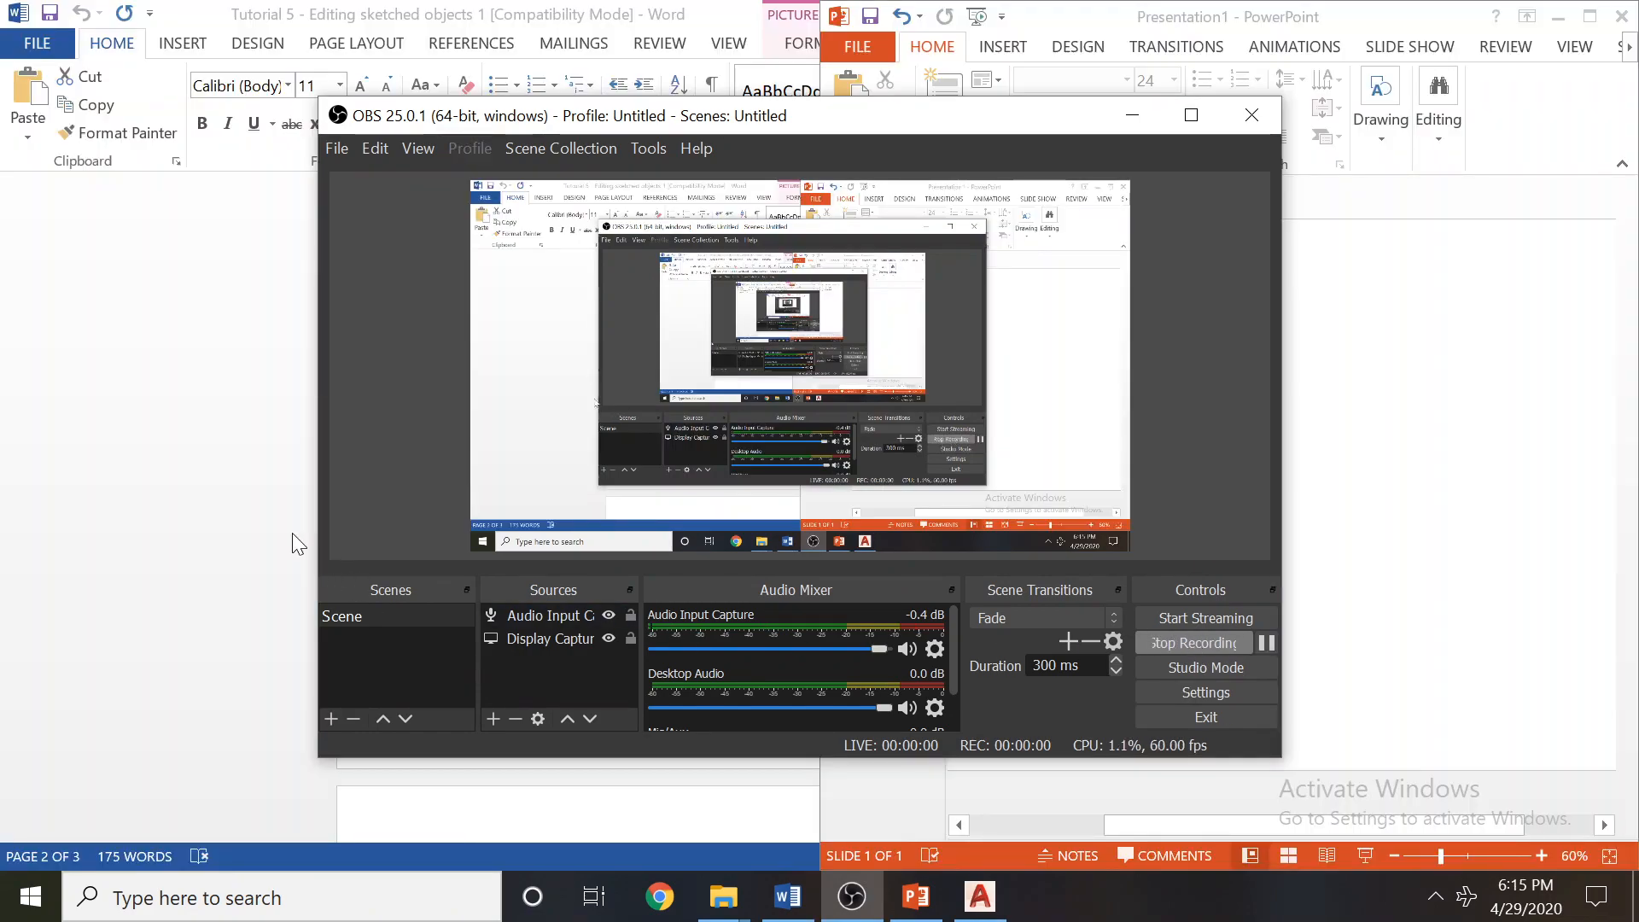
left_click(233, 515)
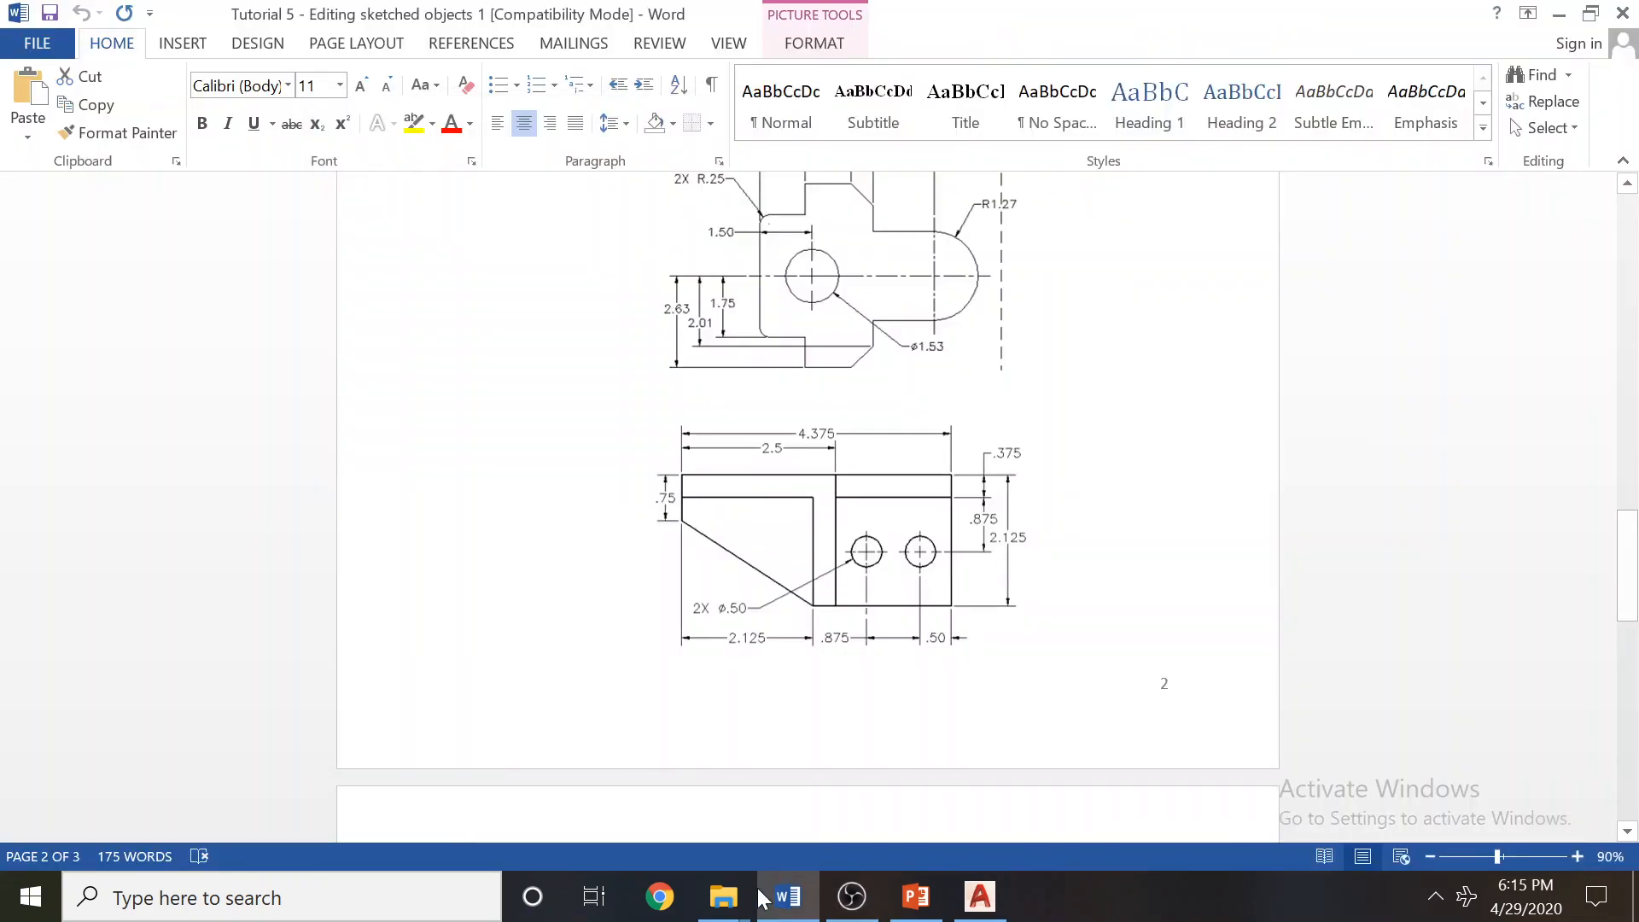
left_click(980, 897)
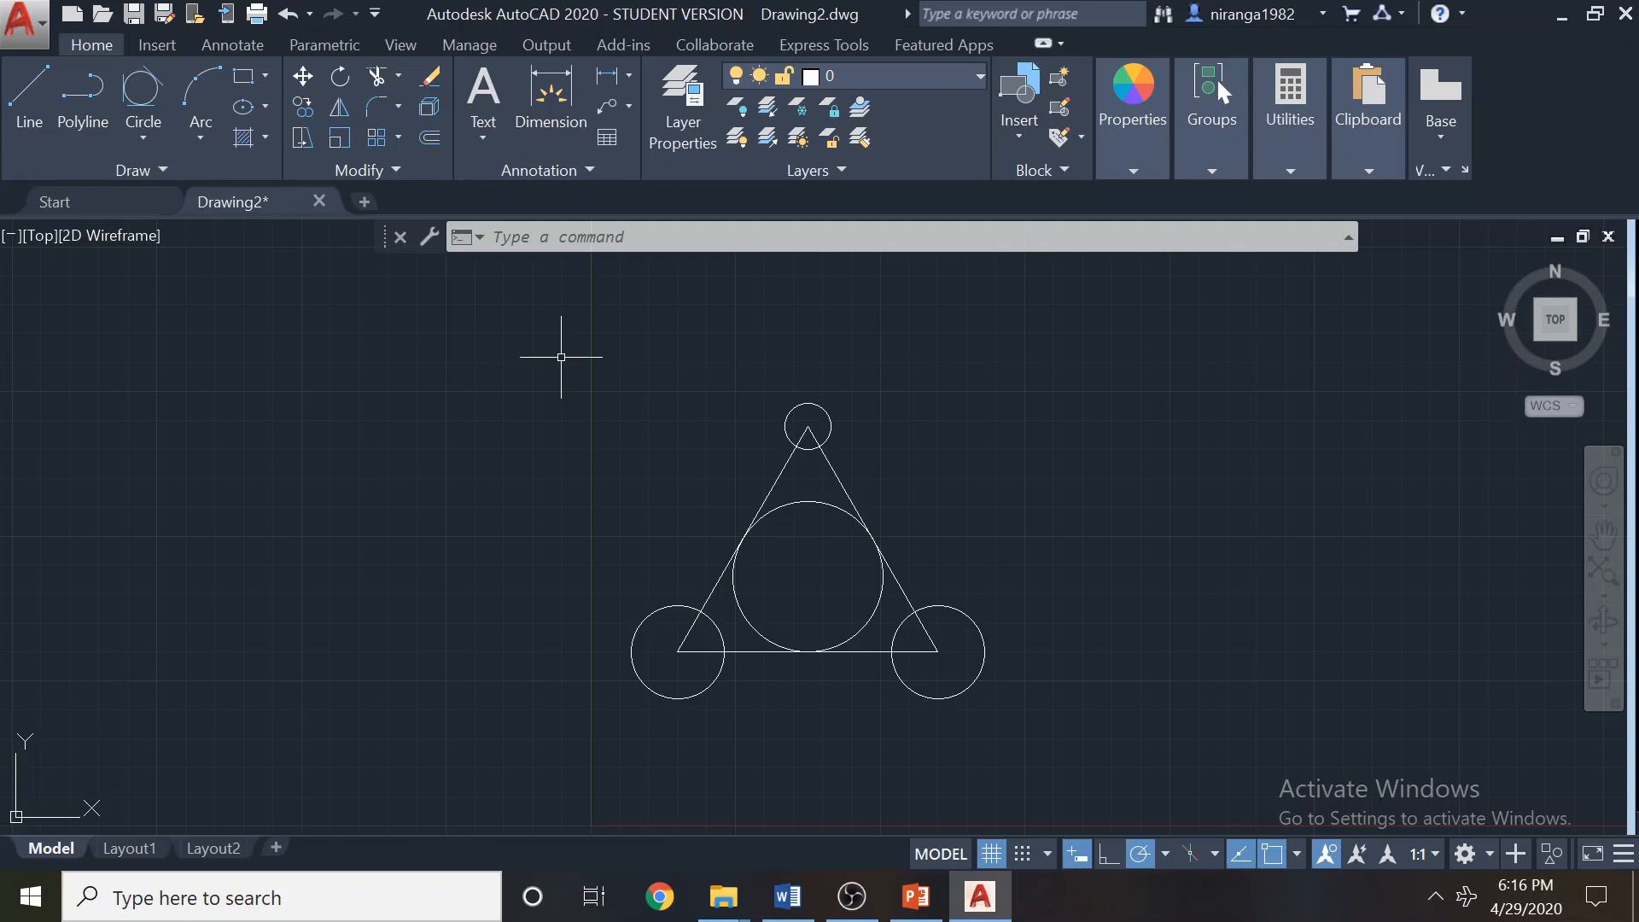
Draw a steep line rising to the right in the empty area beside the triangle.
middle_click_drag(1043, 502, 402, 556)
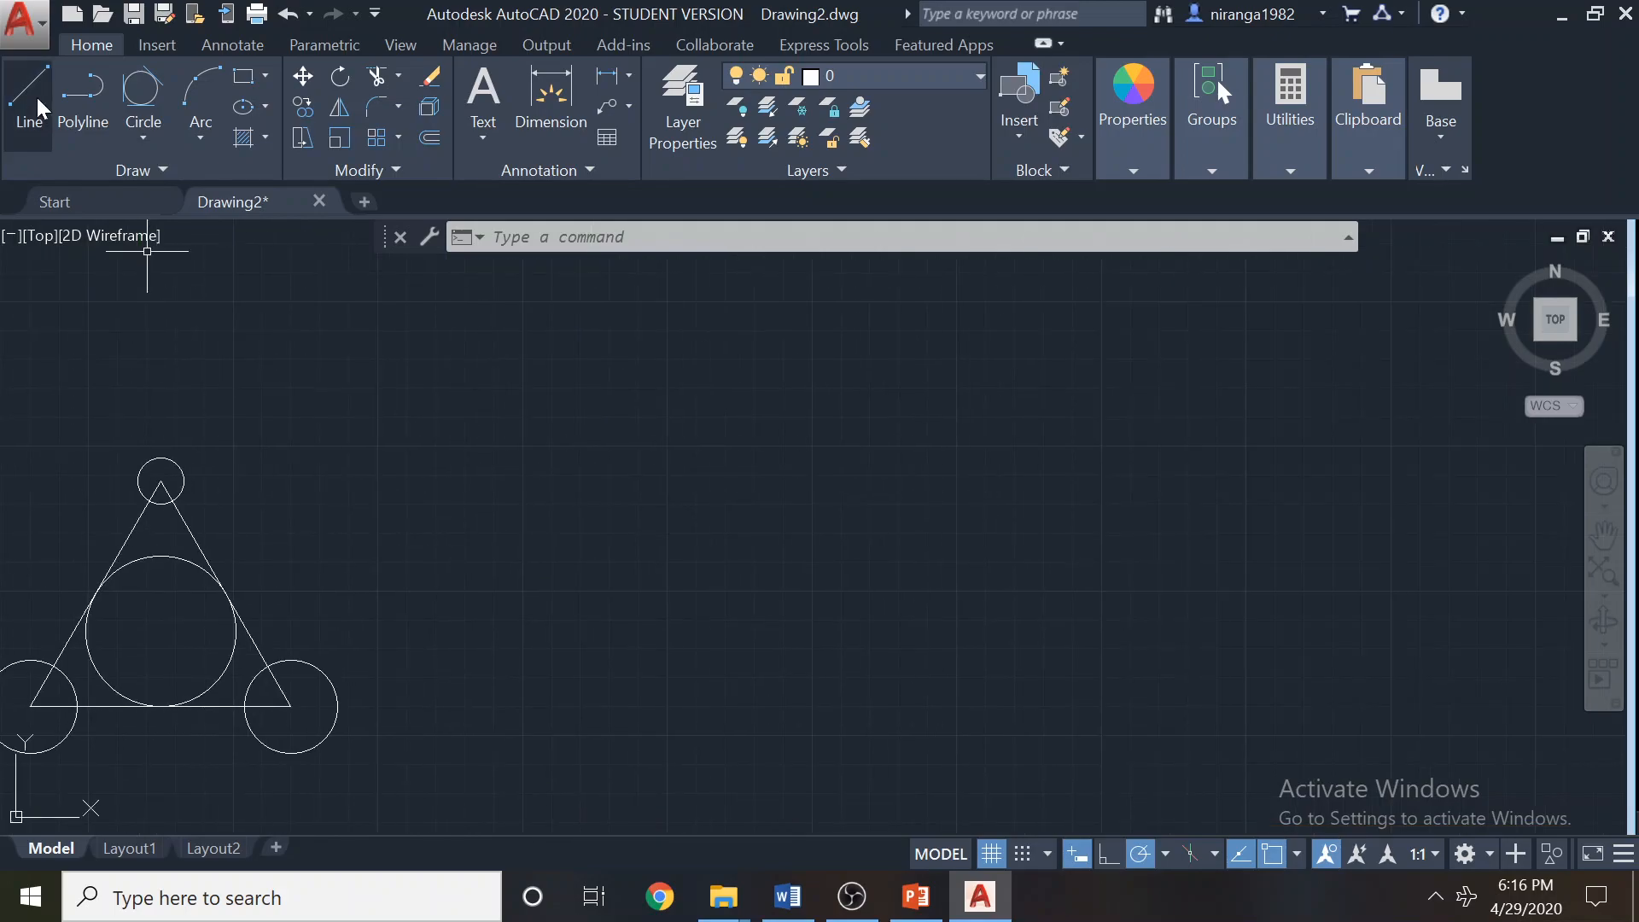
left_click(399, 76)
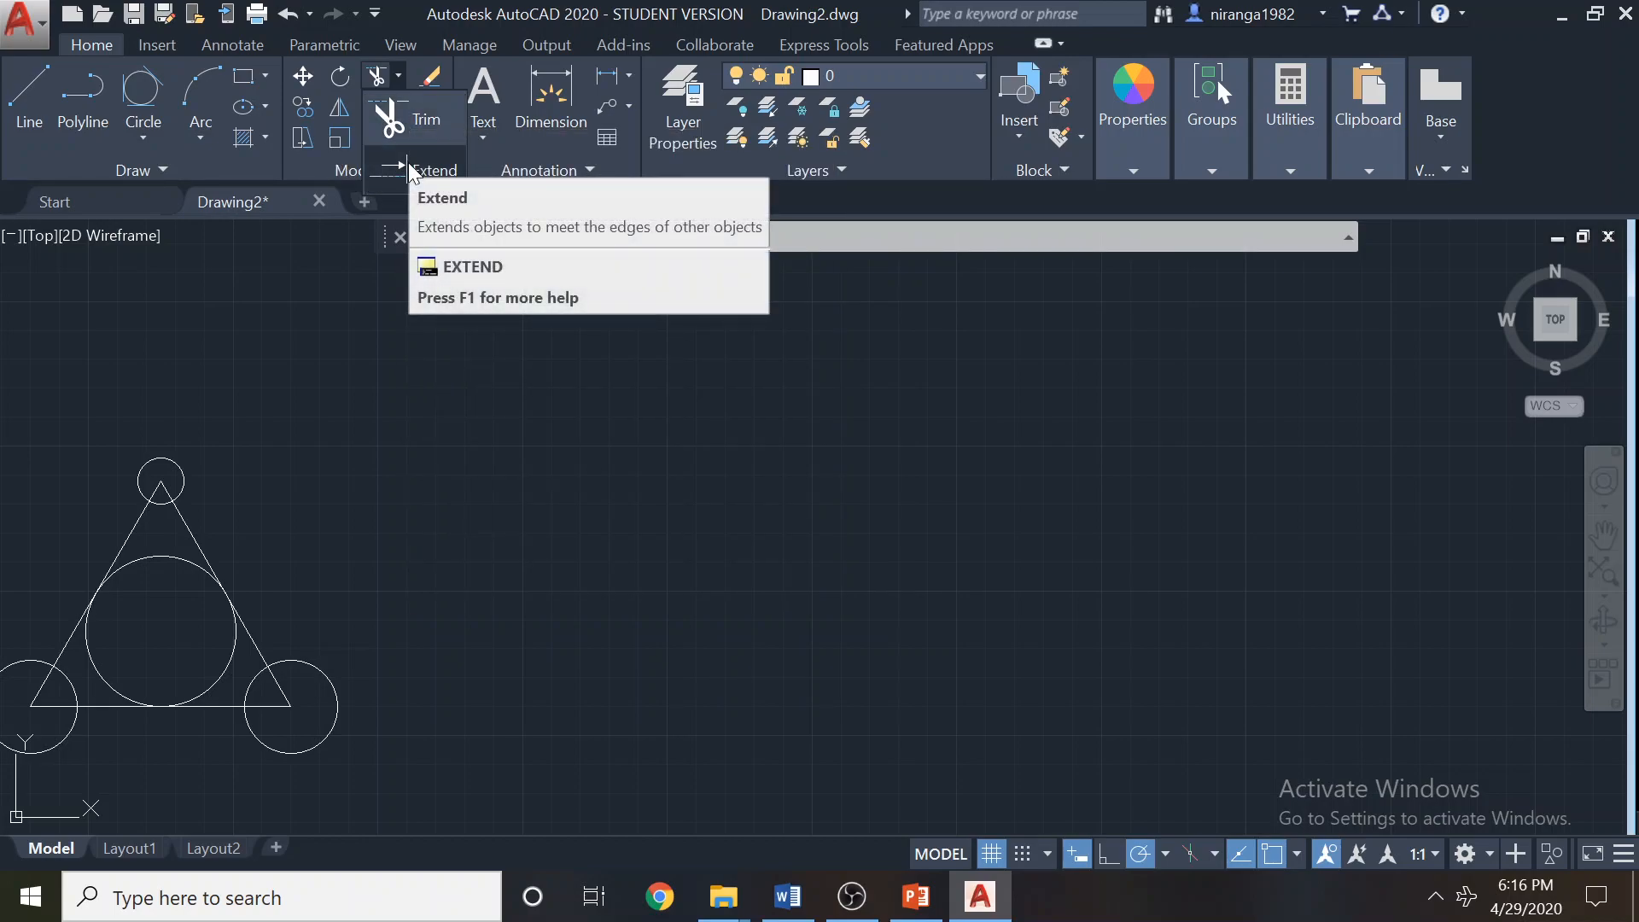
left_click(27, 111)
left_click(655, 537)
left_click(740, 399)
key("Escape")
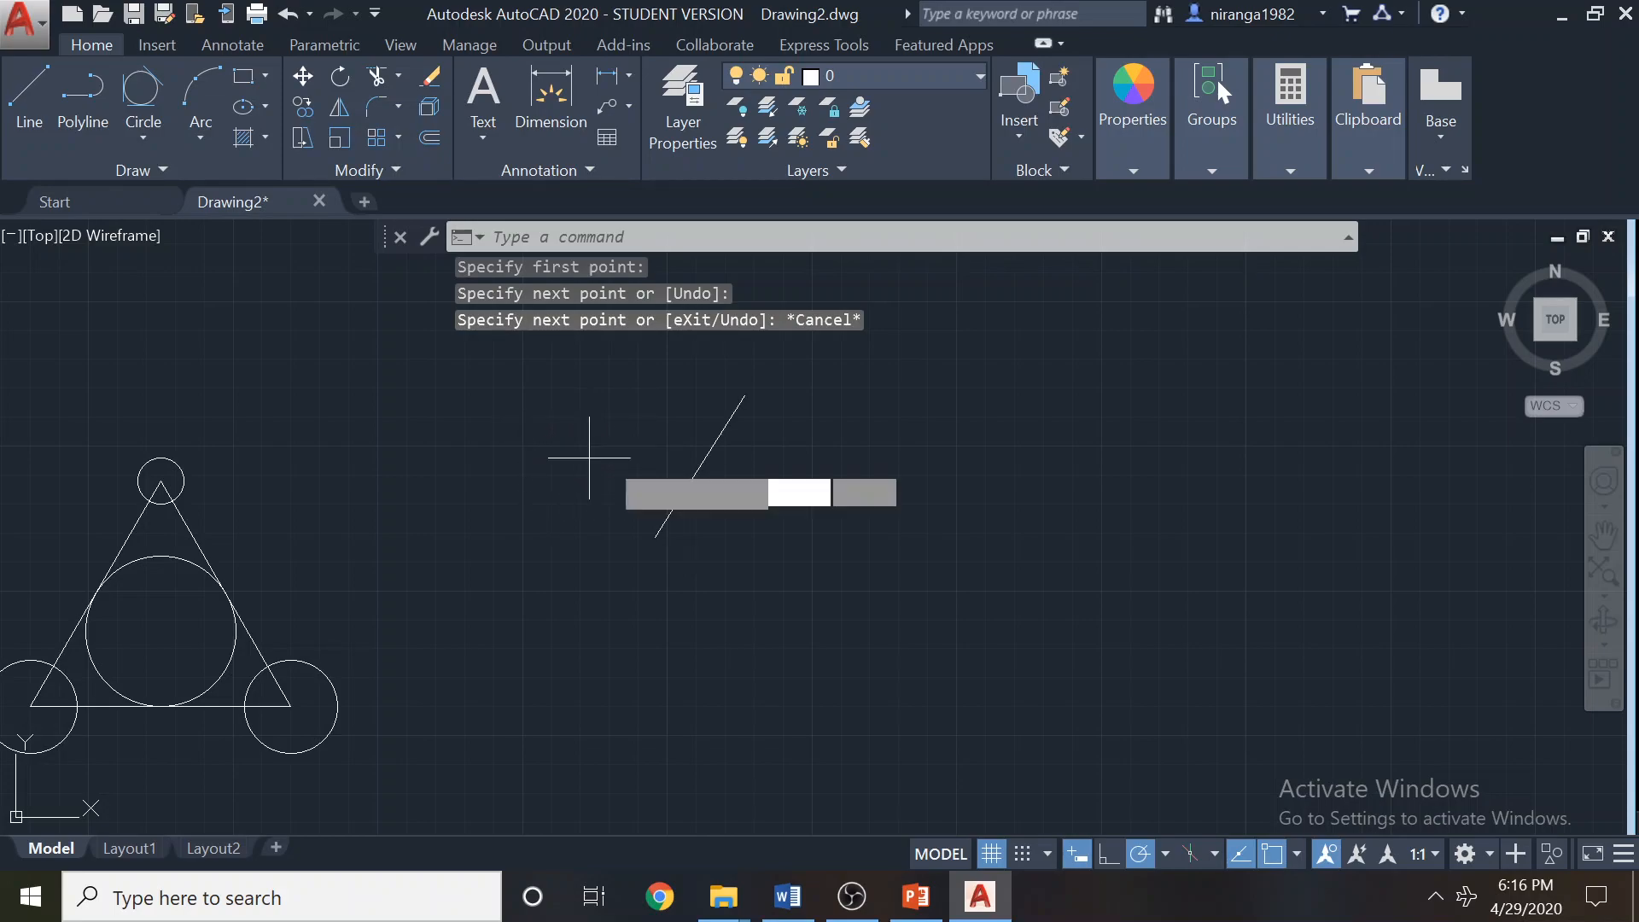
Draw a second line sloping down to the right so that it crosses the steep line near its middle.
key("Return")
left_click(600, 420)
left_click(751, 507)
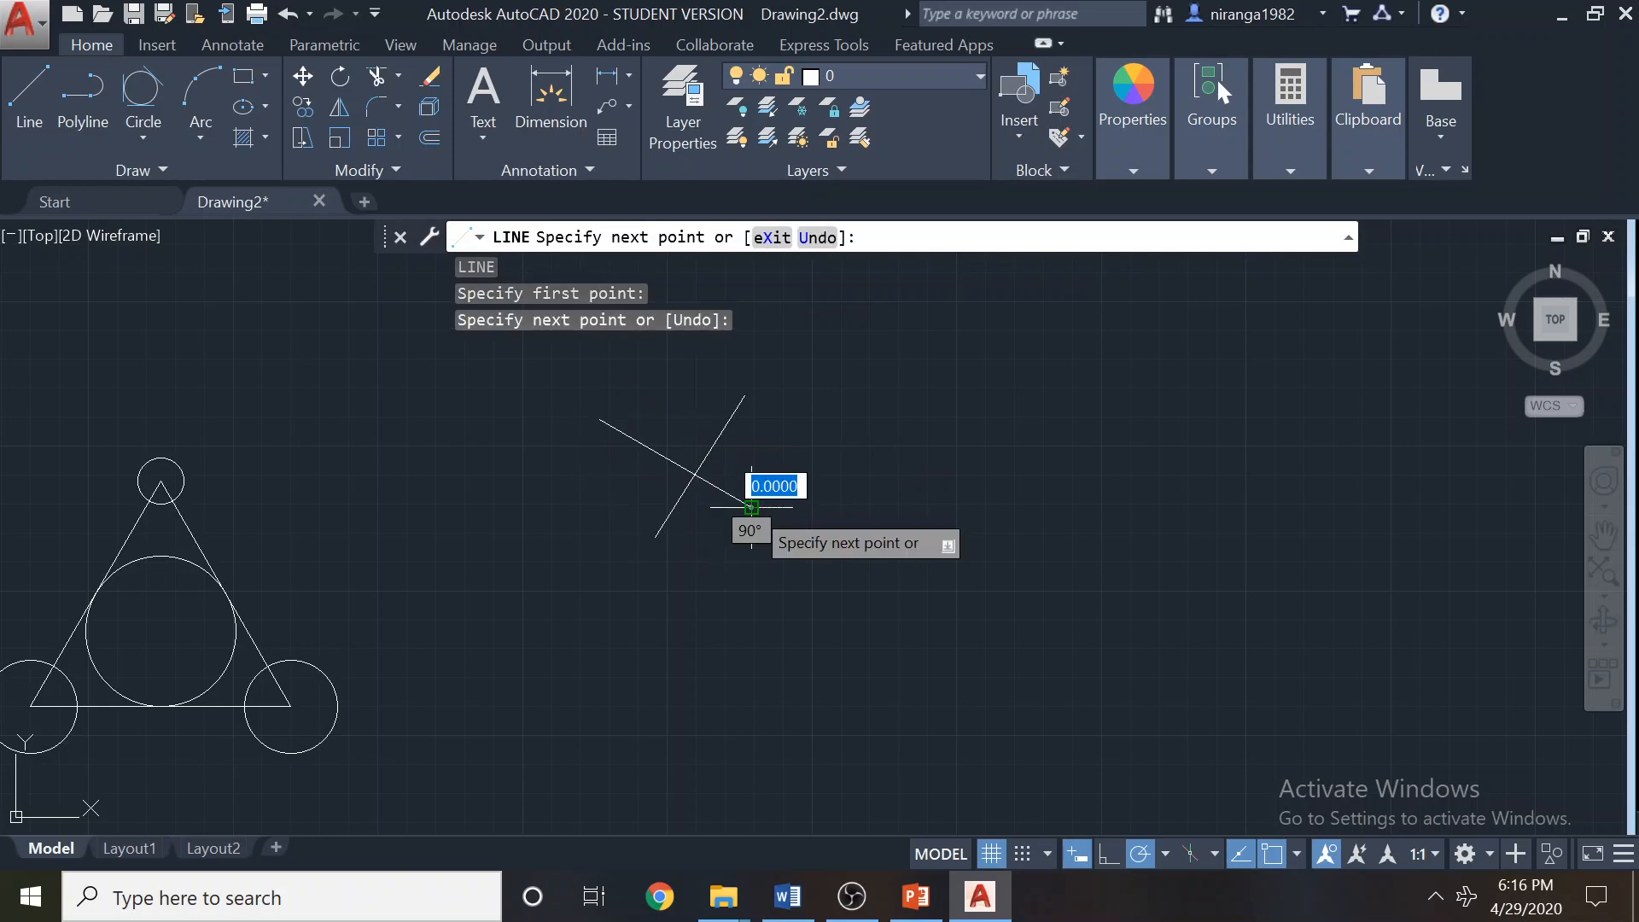
key("Escape")
scroll(701, 431, "up", 2)
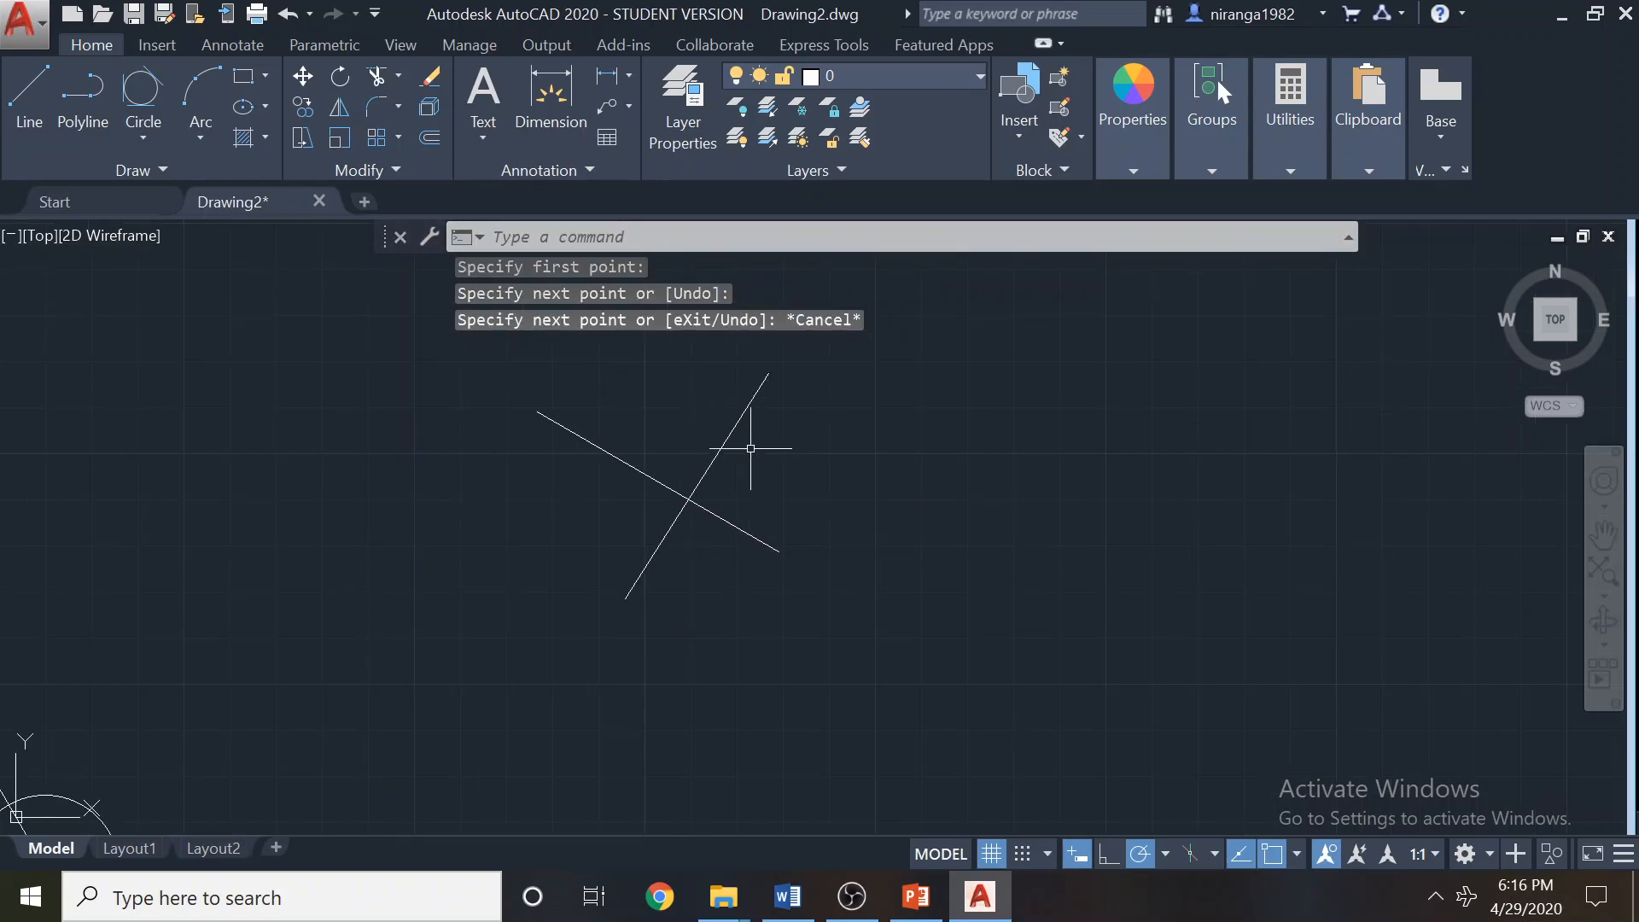
Try shortening the steep line by stretching its upper endpoint to the intersection with the other line, and undo the edit.
left_click(755, 398)
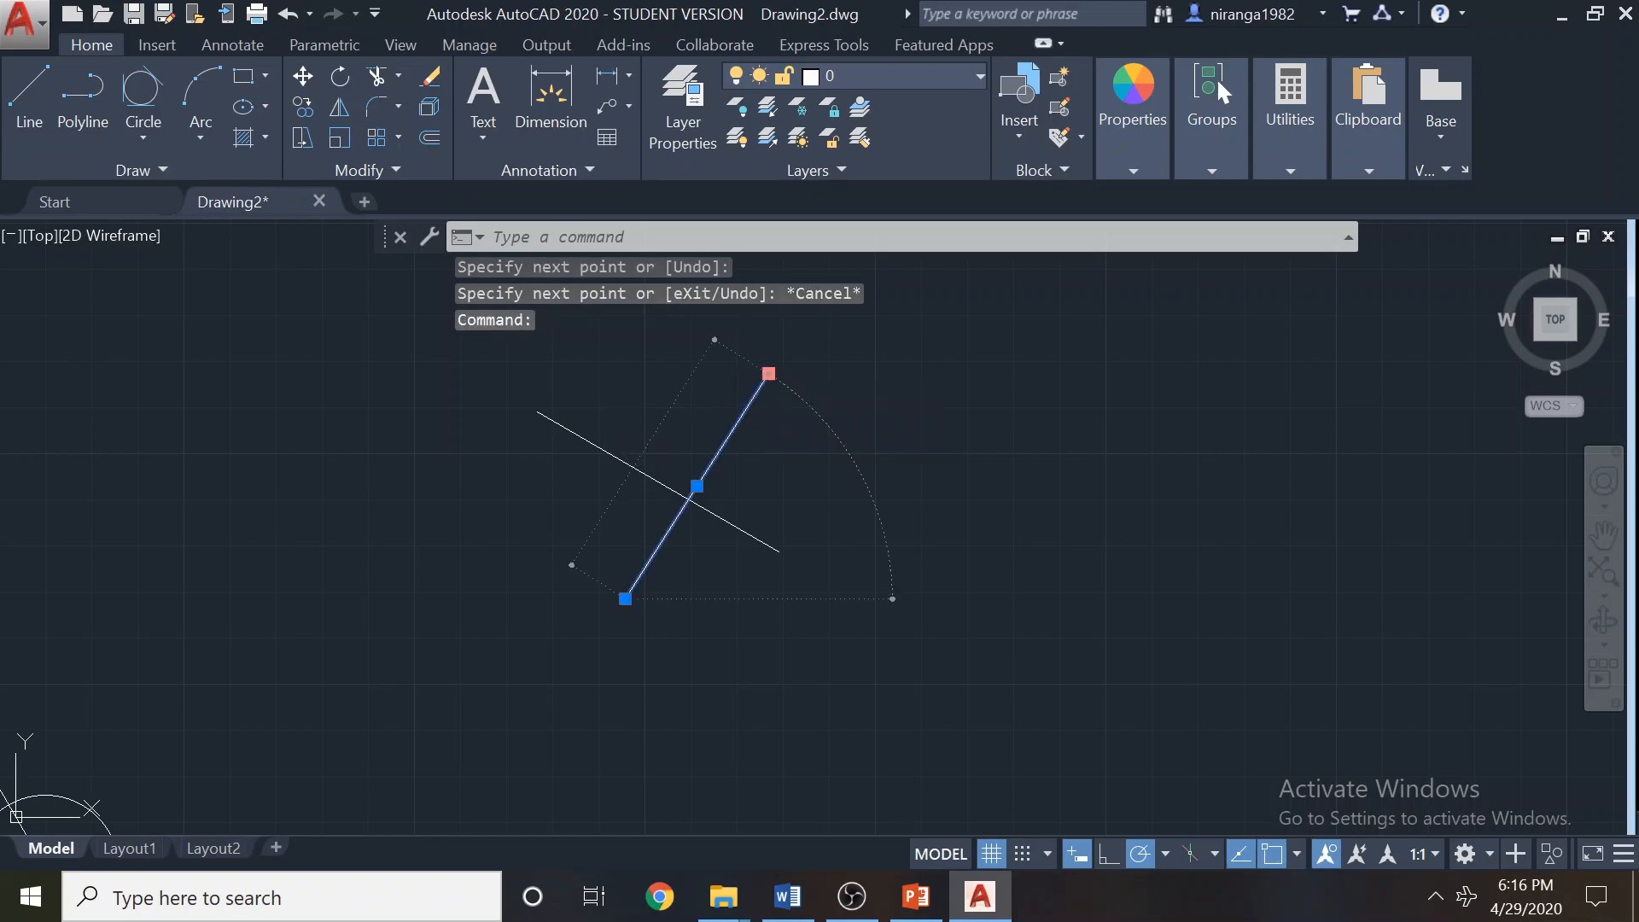
left_click(768, 373)
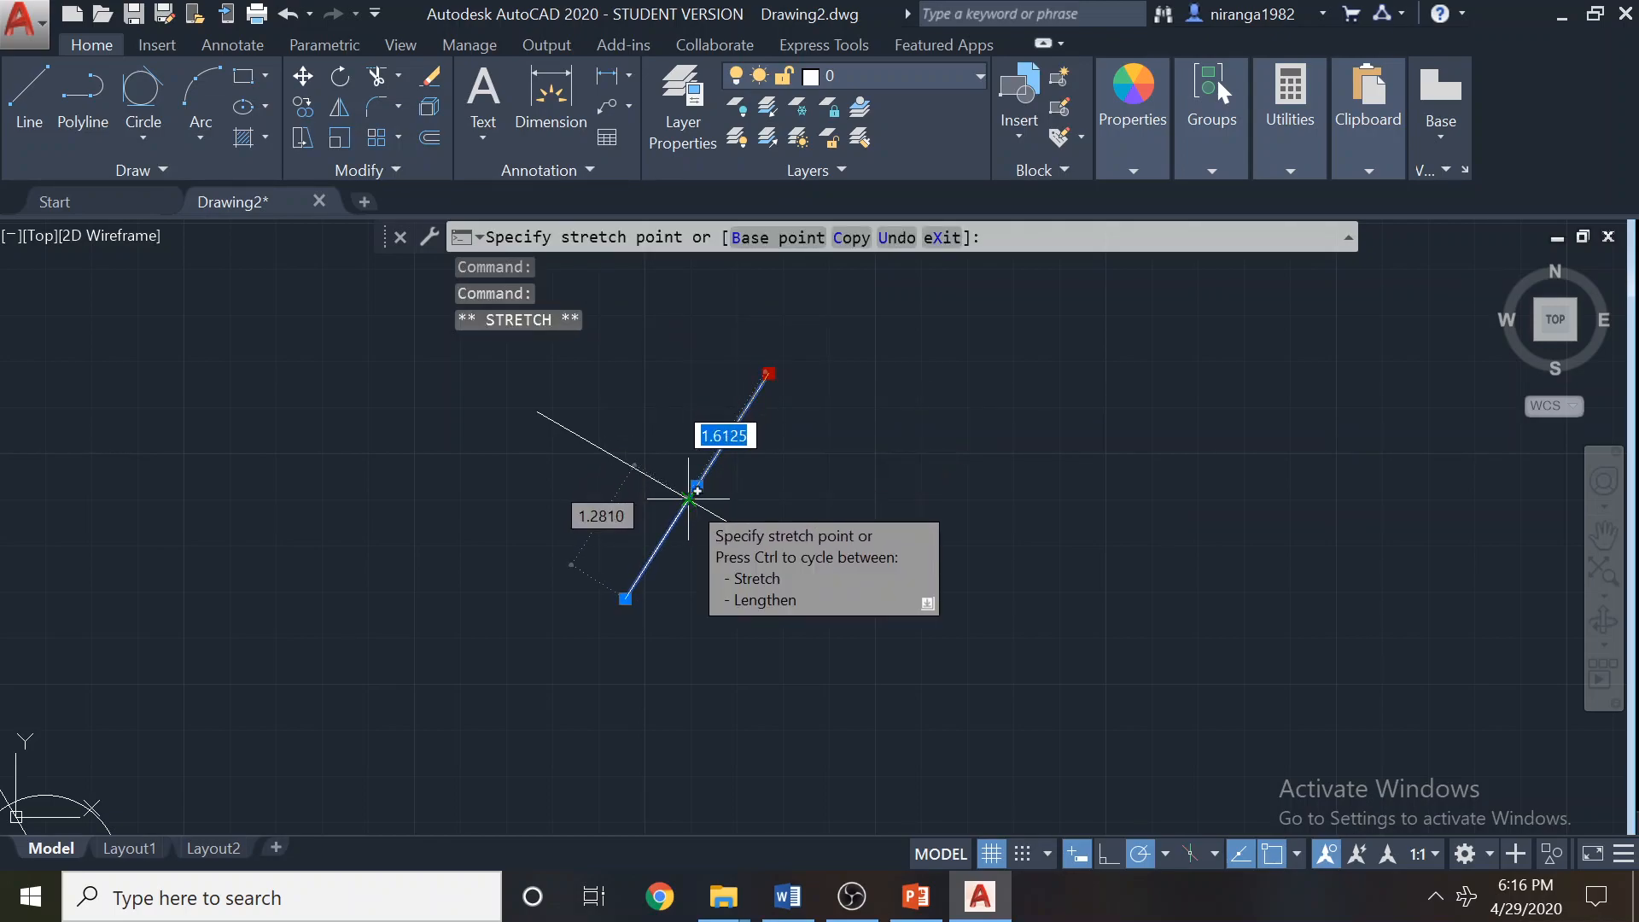
left_click(688, 498)
key("Escape")
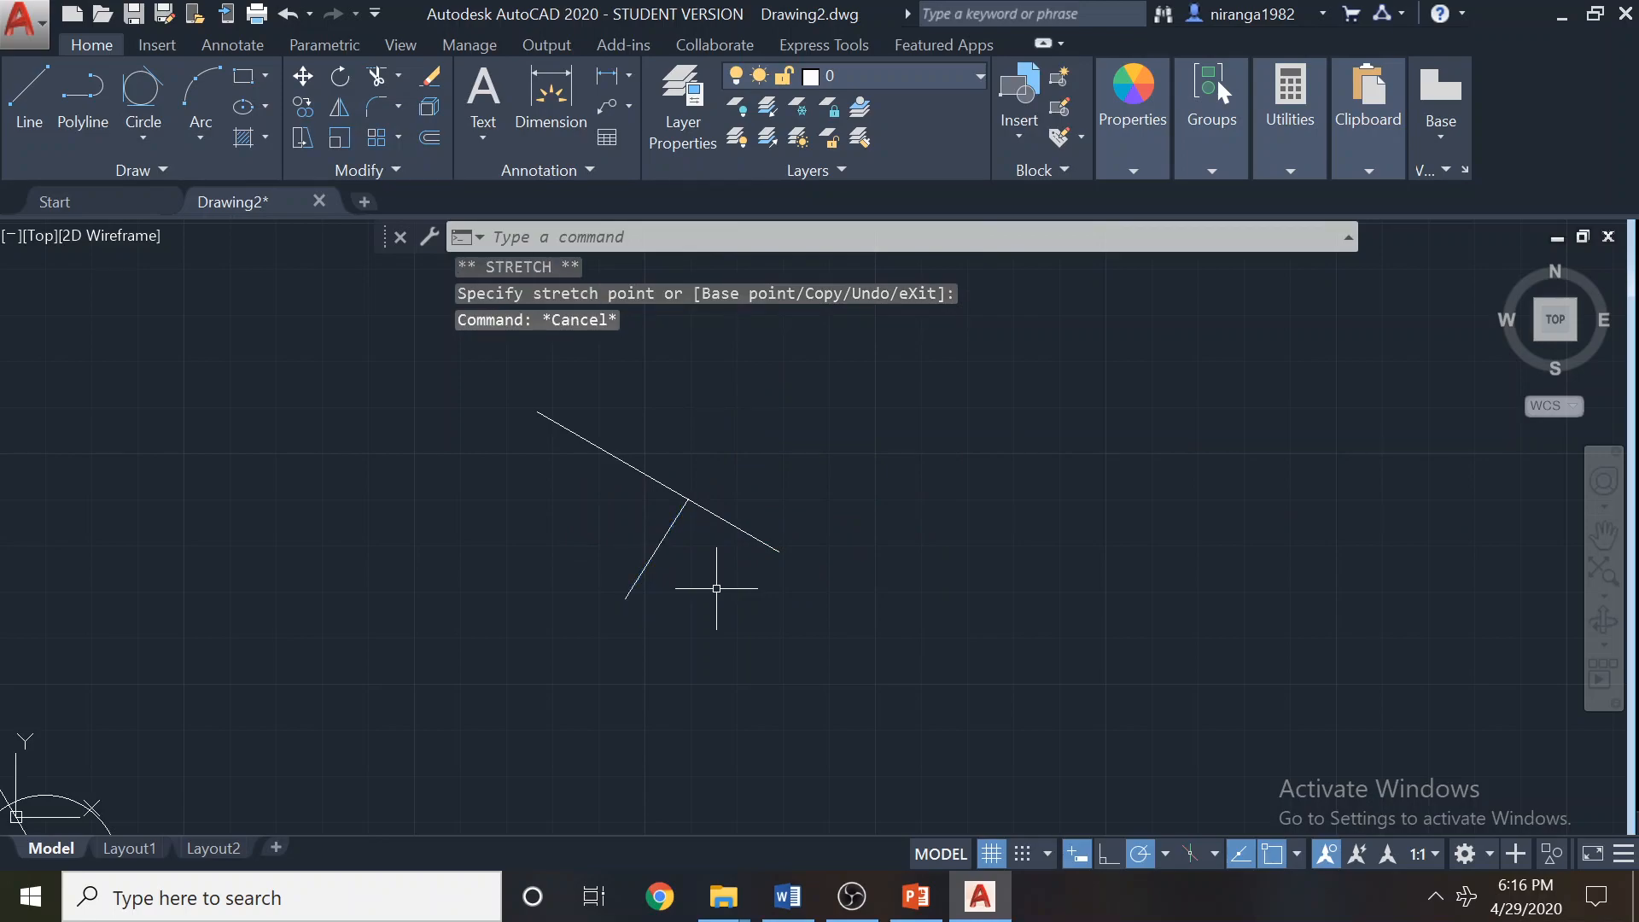
key("ctrl+z")
left_click(730, 432)
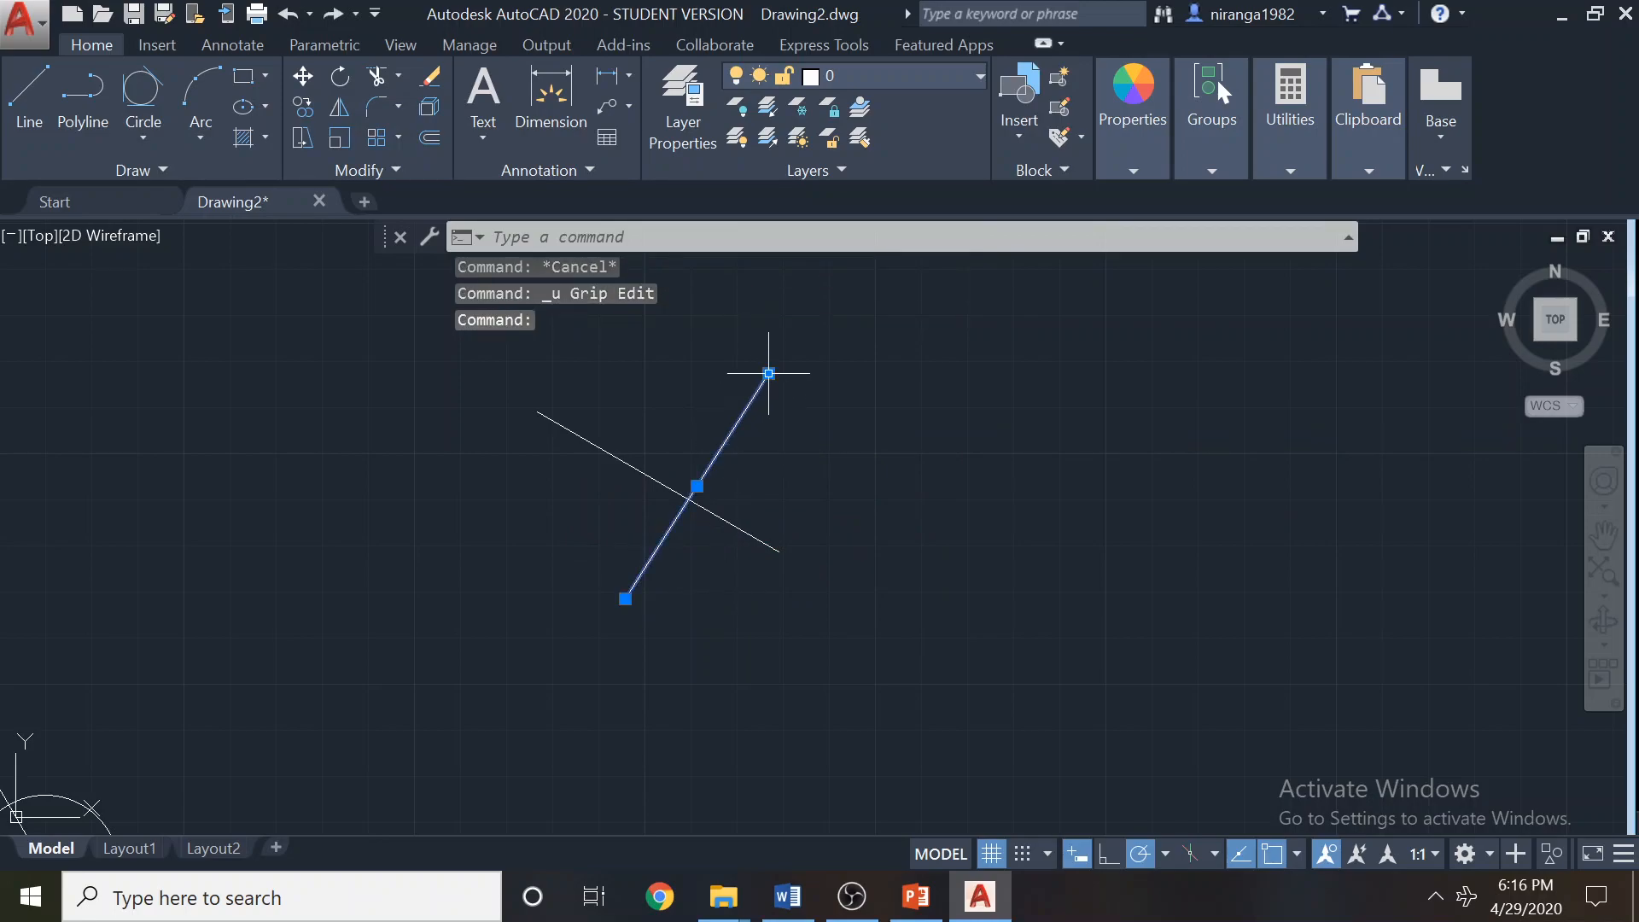
left_click(768, 373)
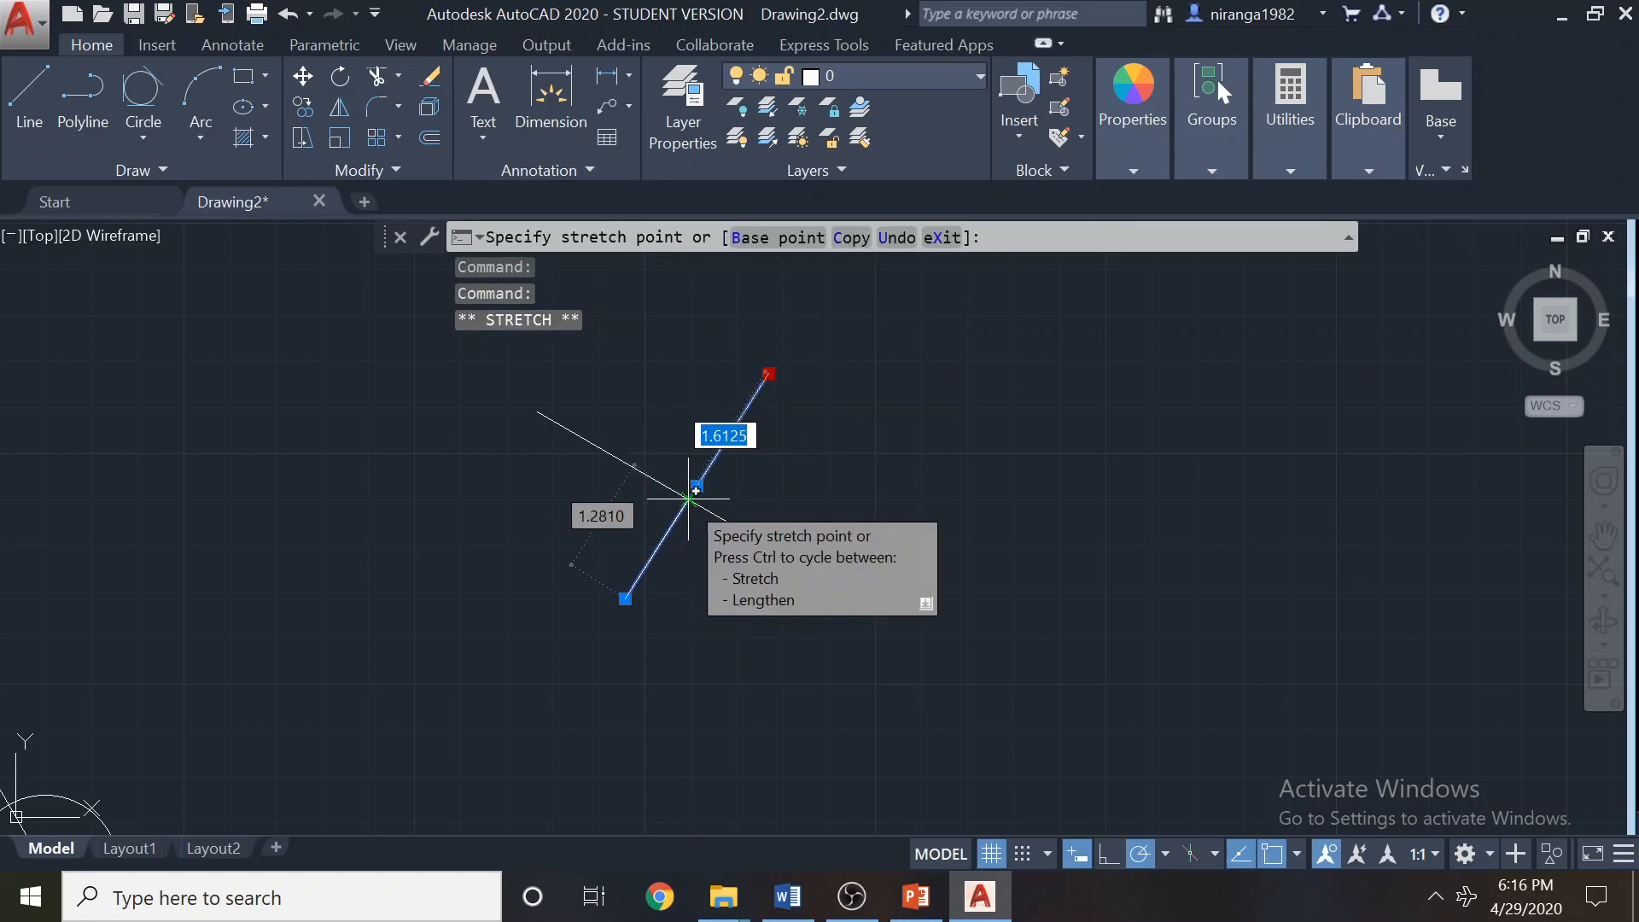
key("Escape")
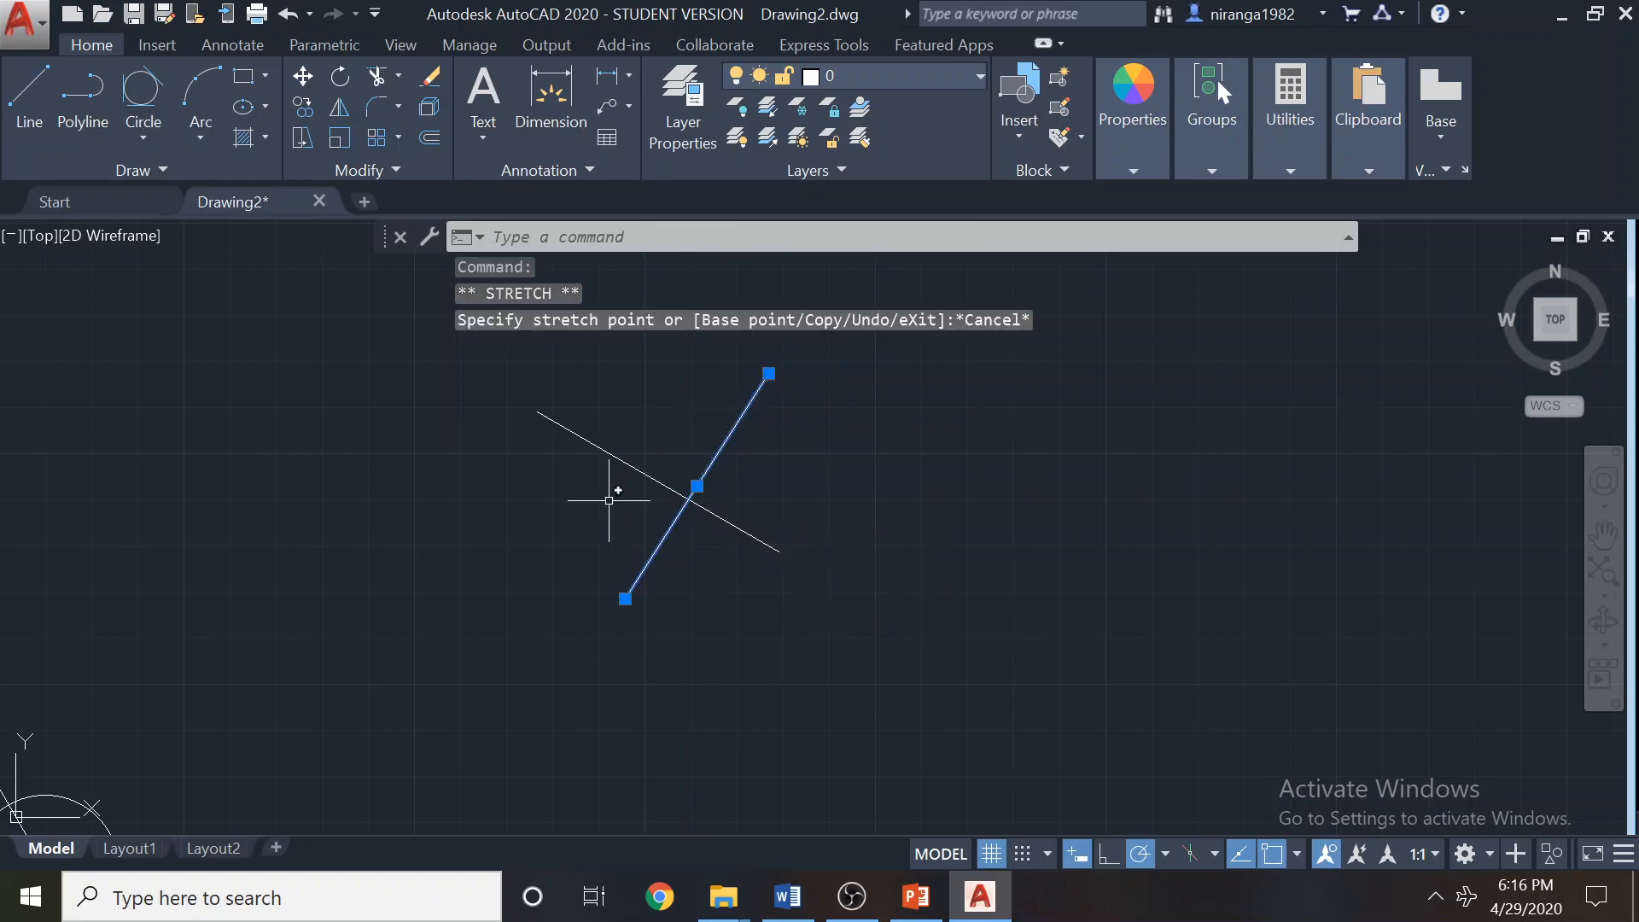
key("Escape")
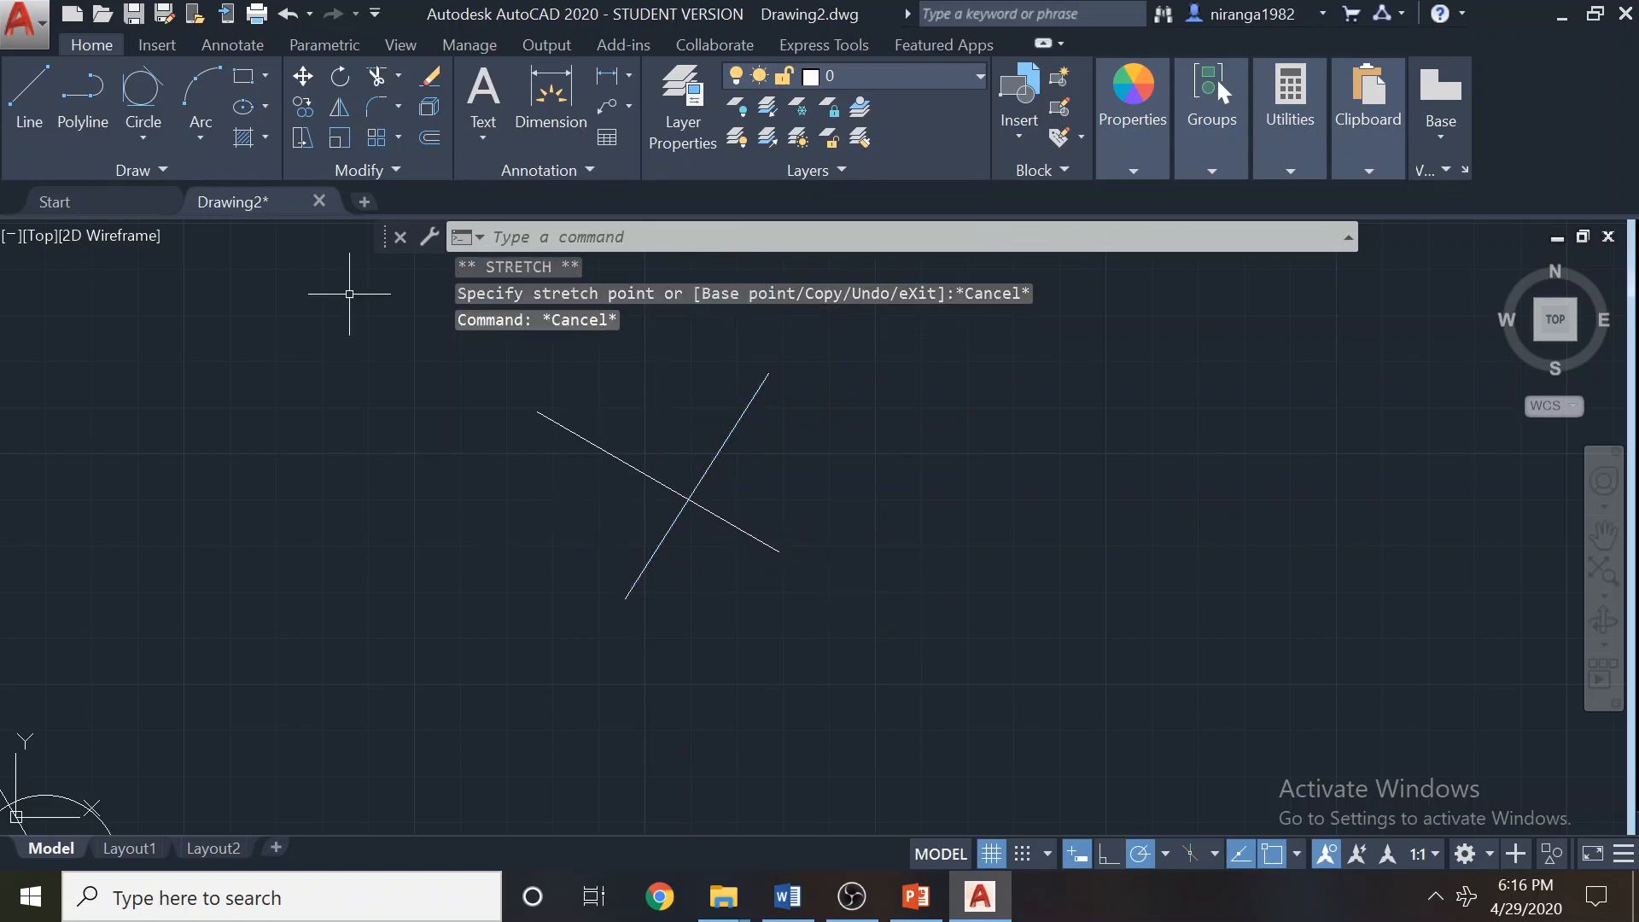
Trim the part of the steep line above the intersection, using the other line as the cutting edge.
left_click(398, 84)
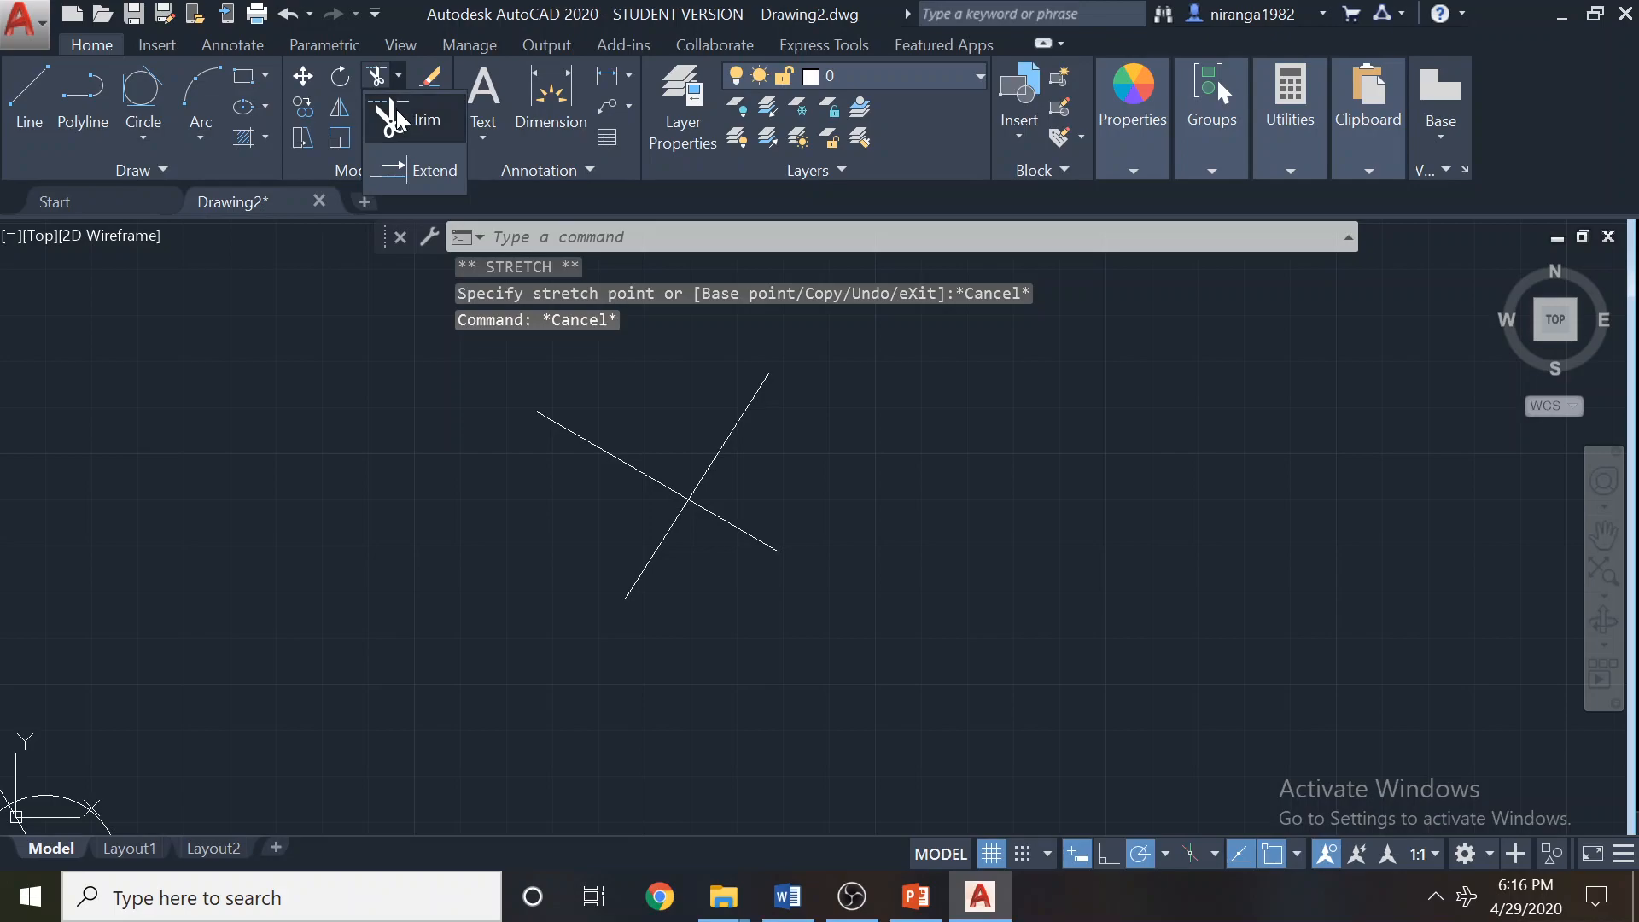
left_click(397, 119)
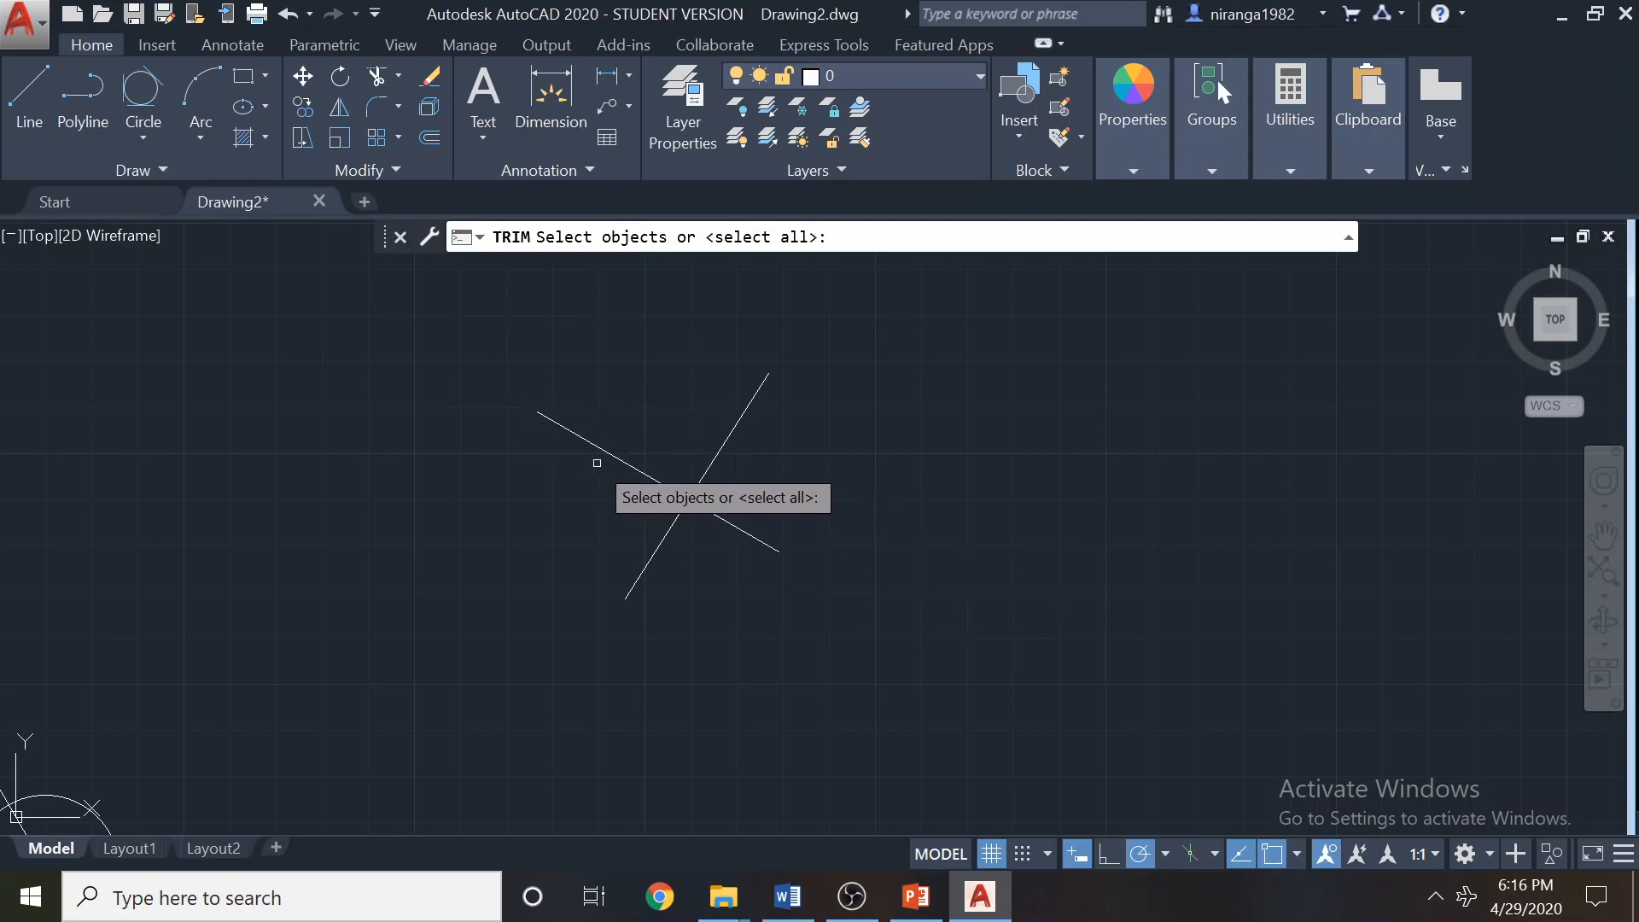
left_click(580, 435)
key("Return")
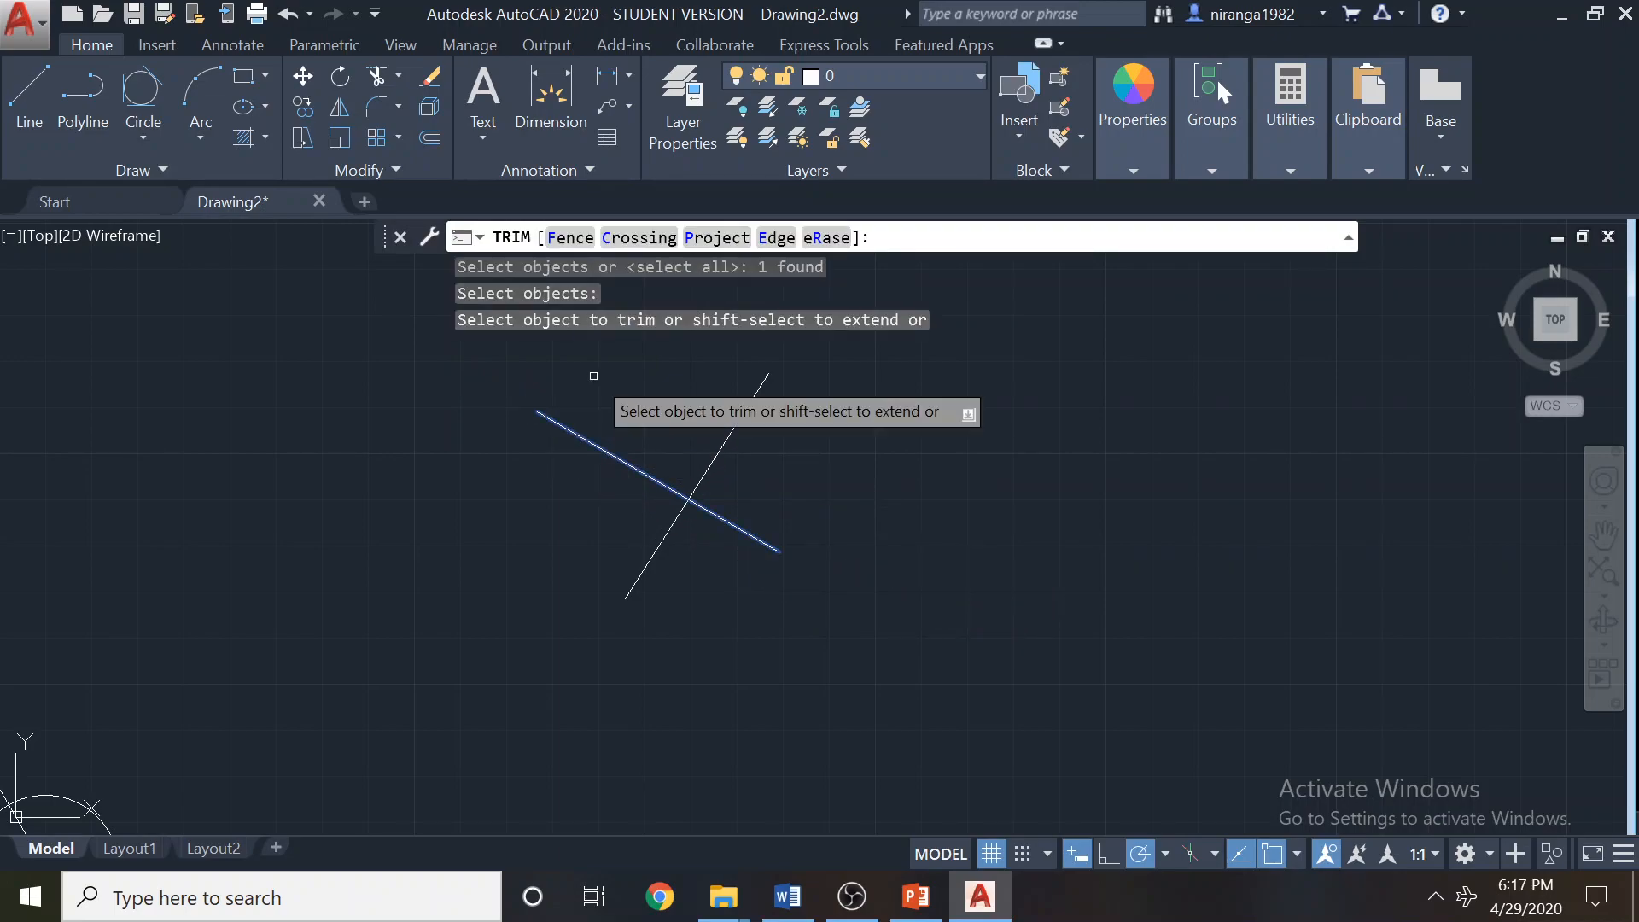
left_click(727, 438)
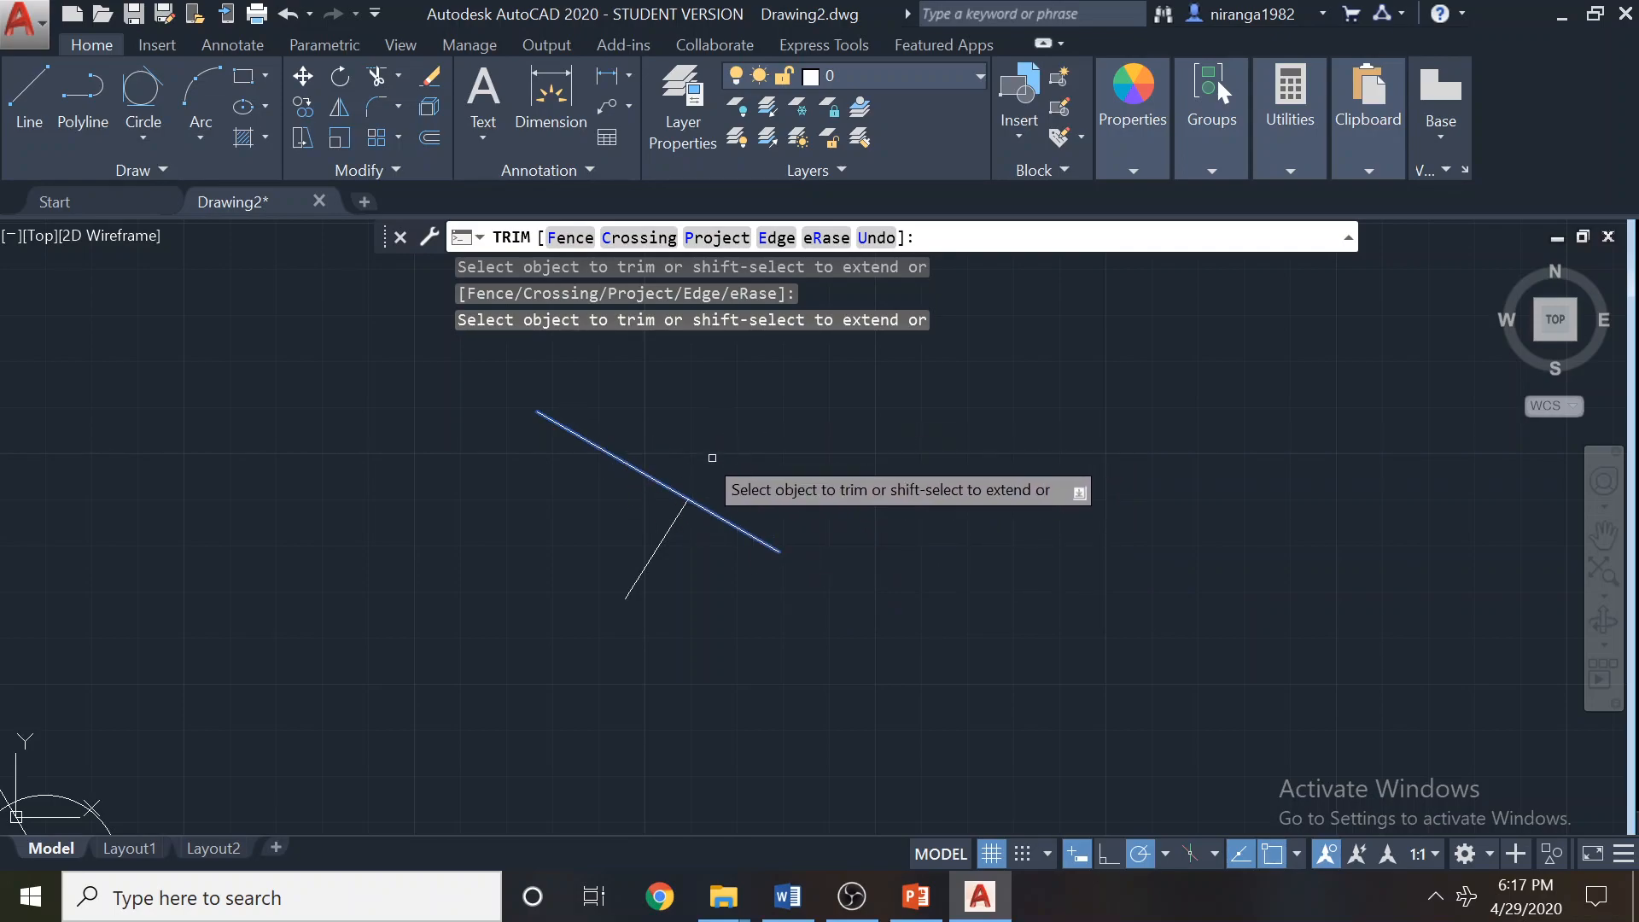
Undo the last trim and draw a second steep line crossing the sloping line near its upper-left end.
key("ctrl+z")
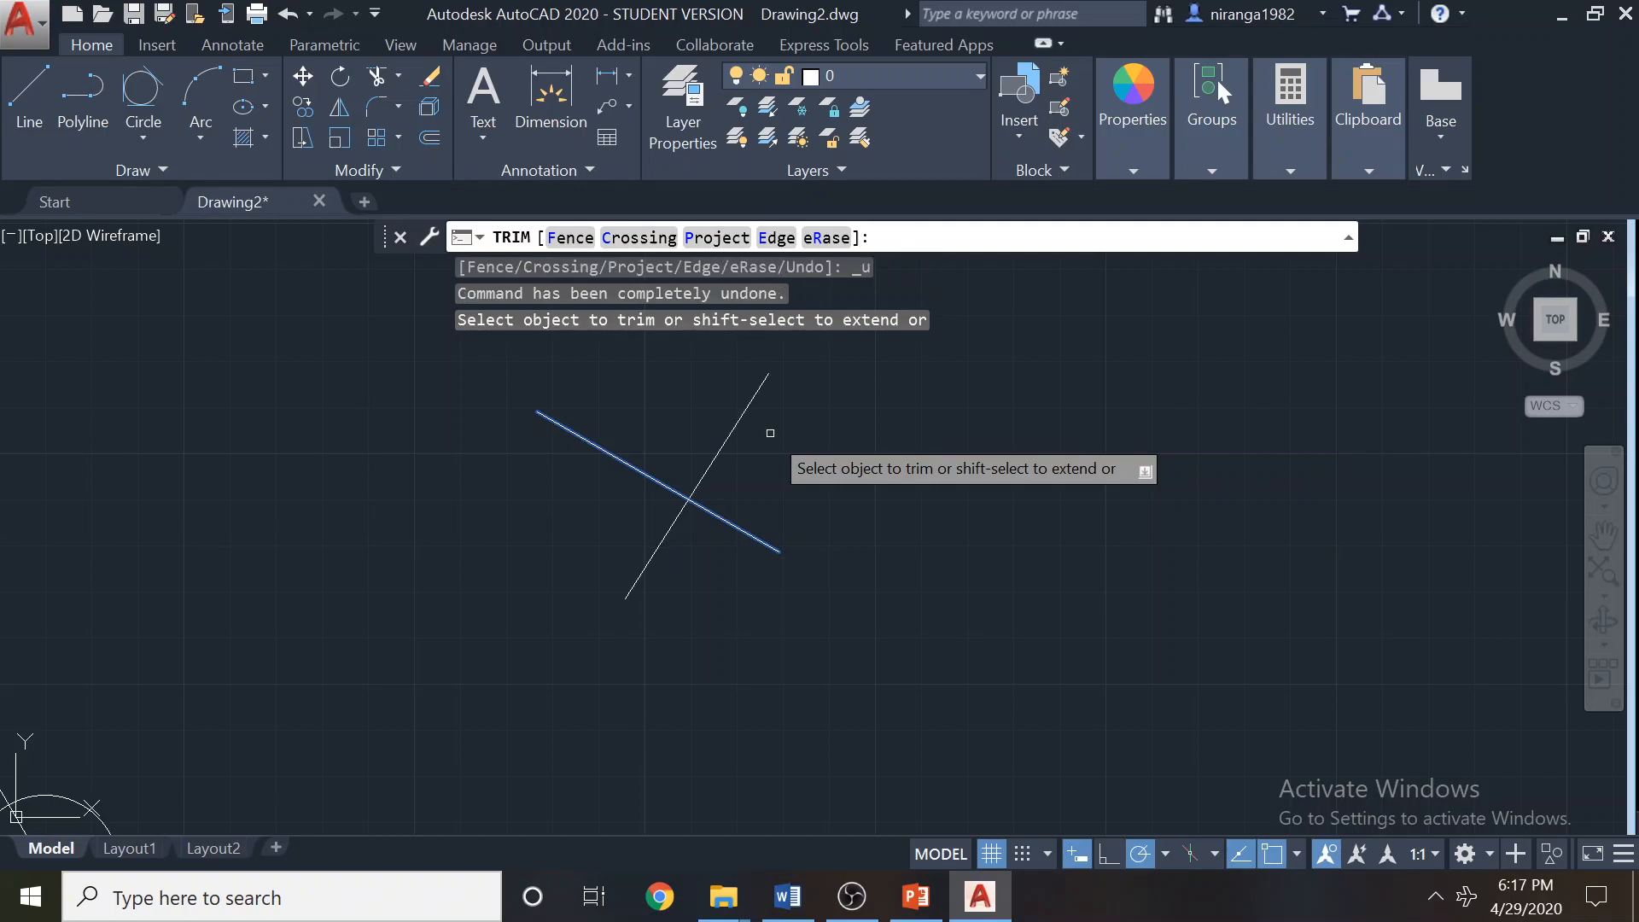
key("Escape")
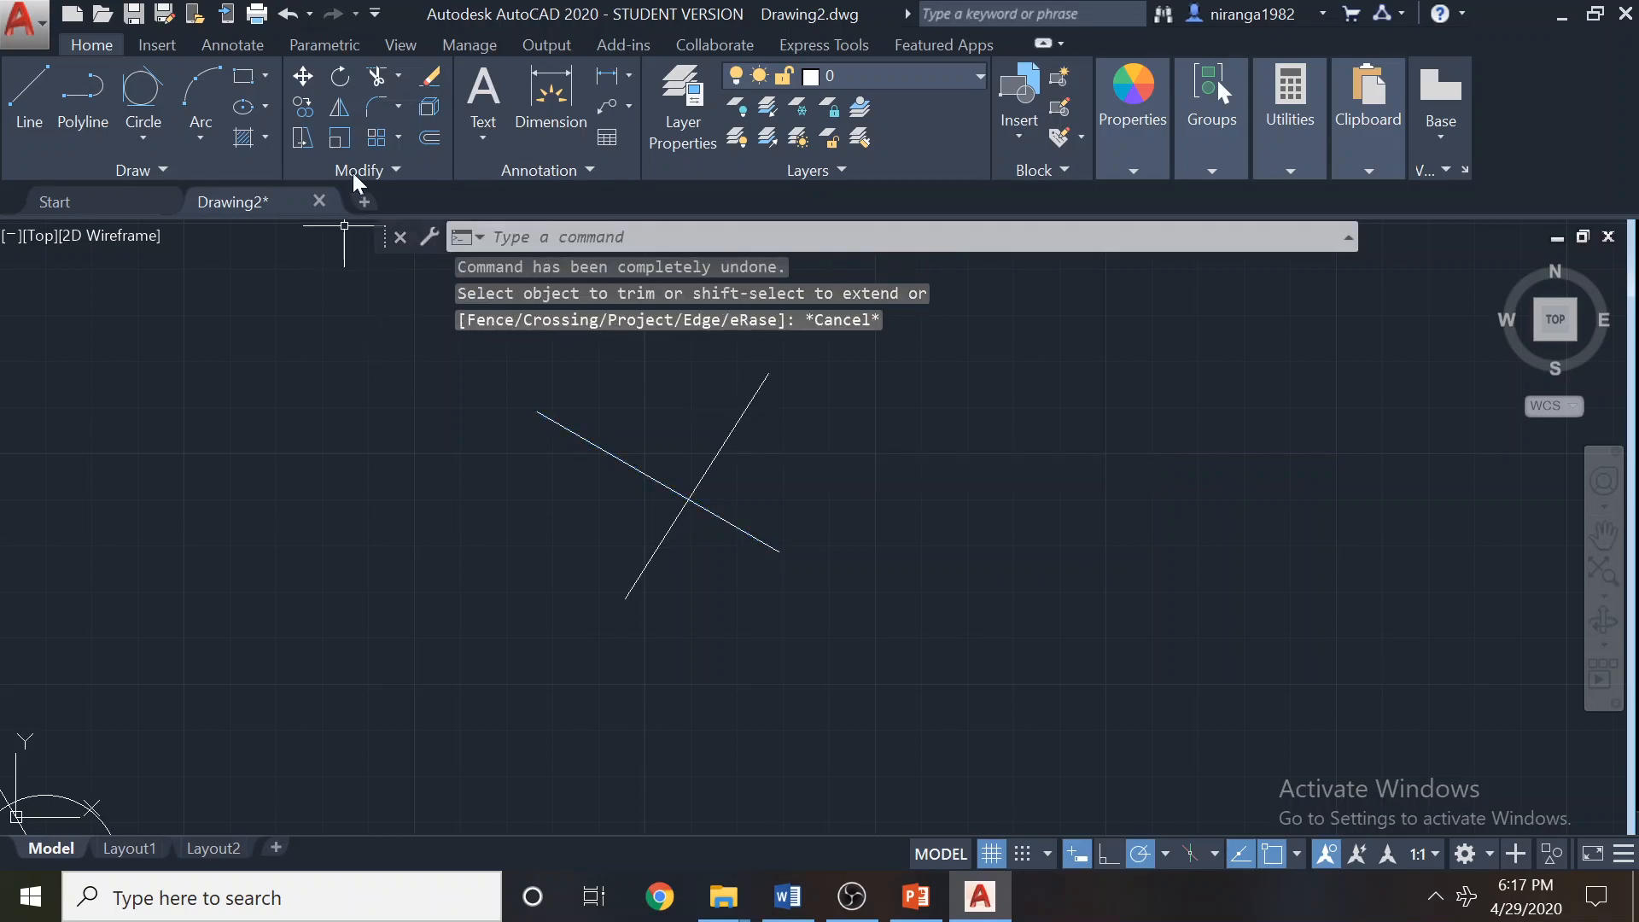
left_click(29, 93)
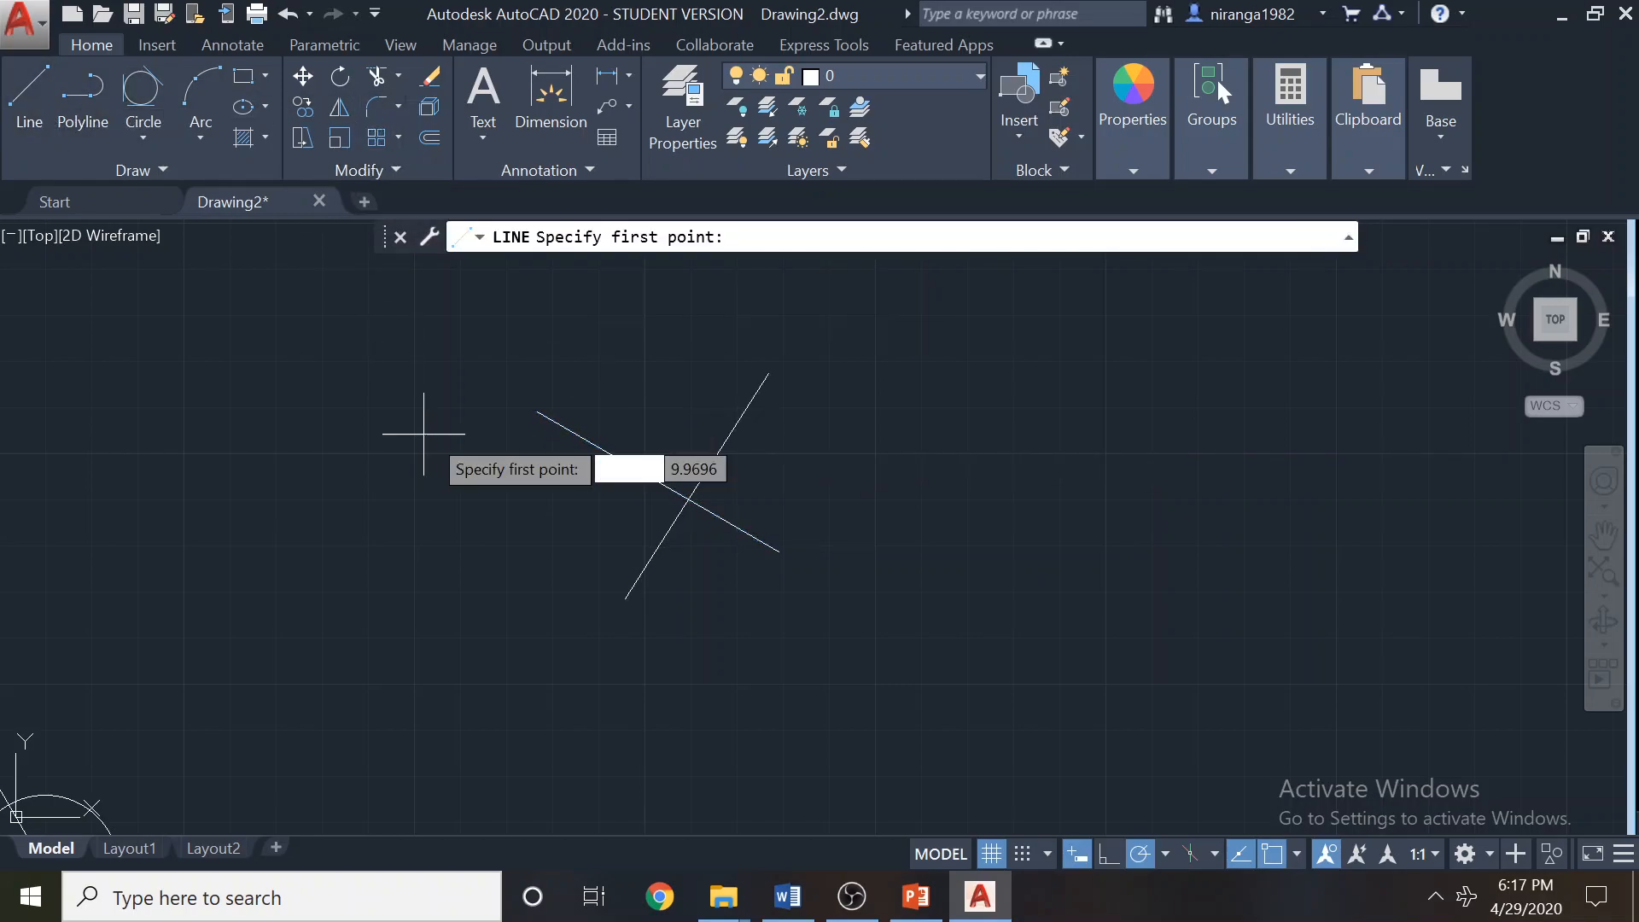
left_click(595, 427)
left_click(516, 510)
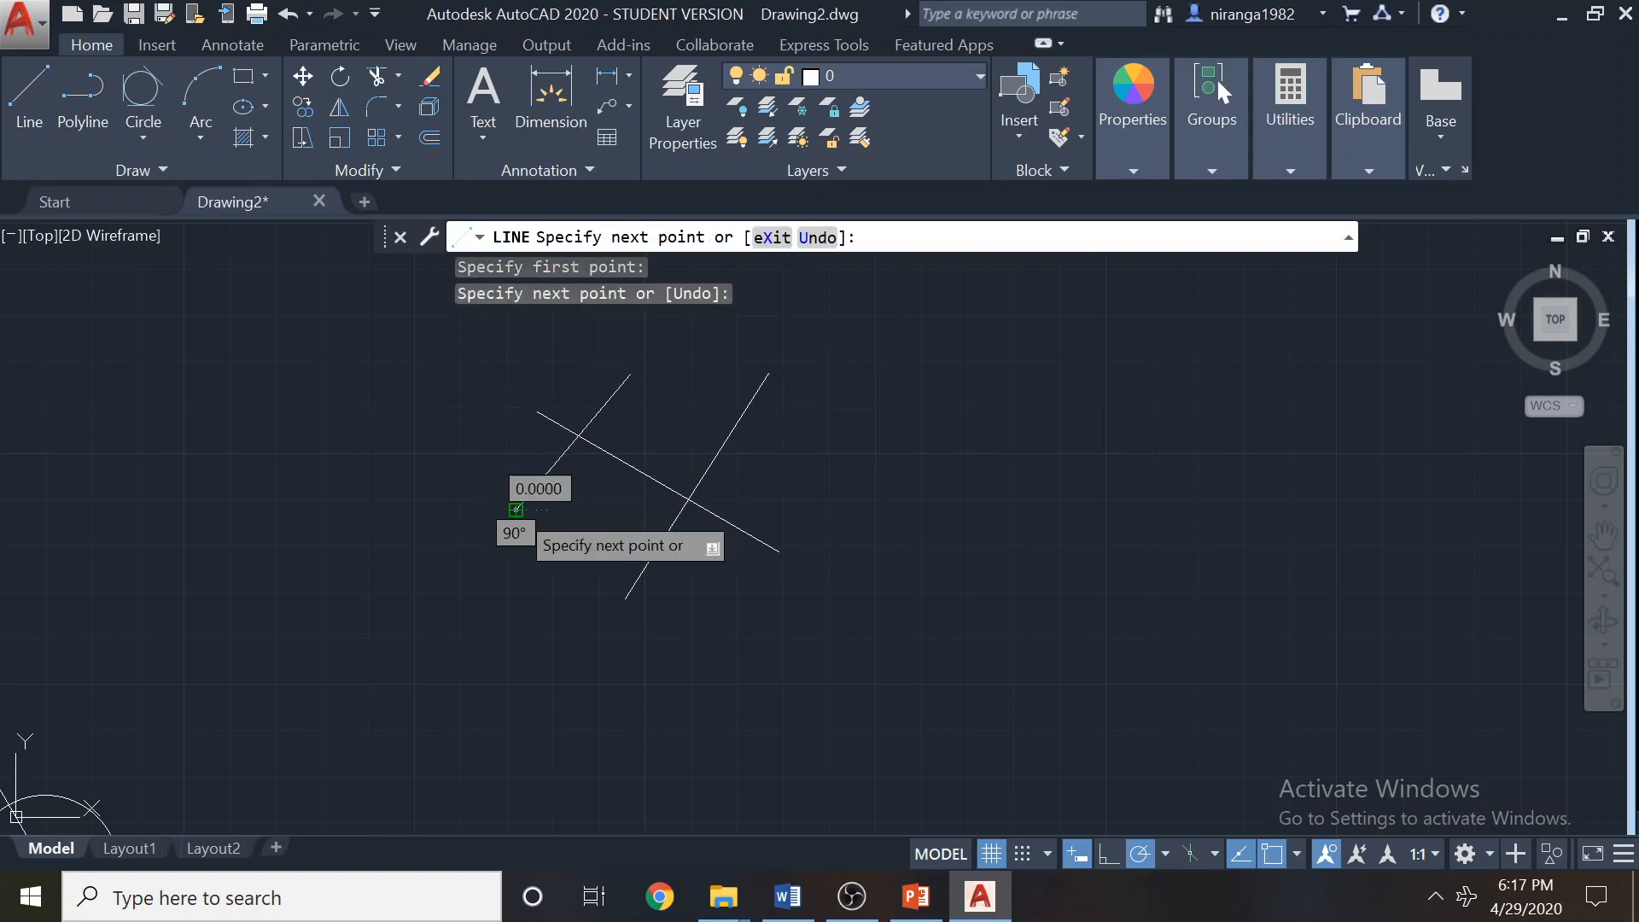
key("Escape")
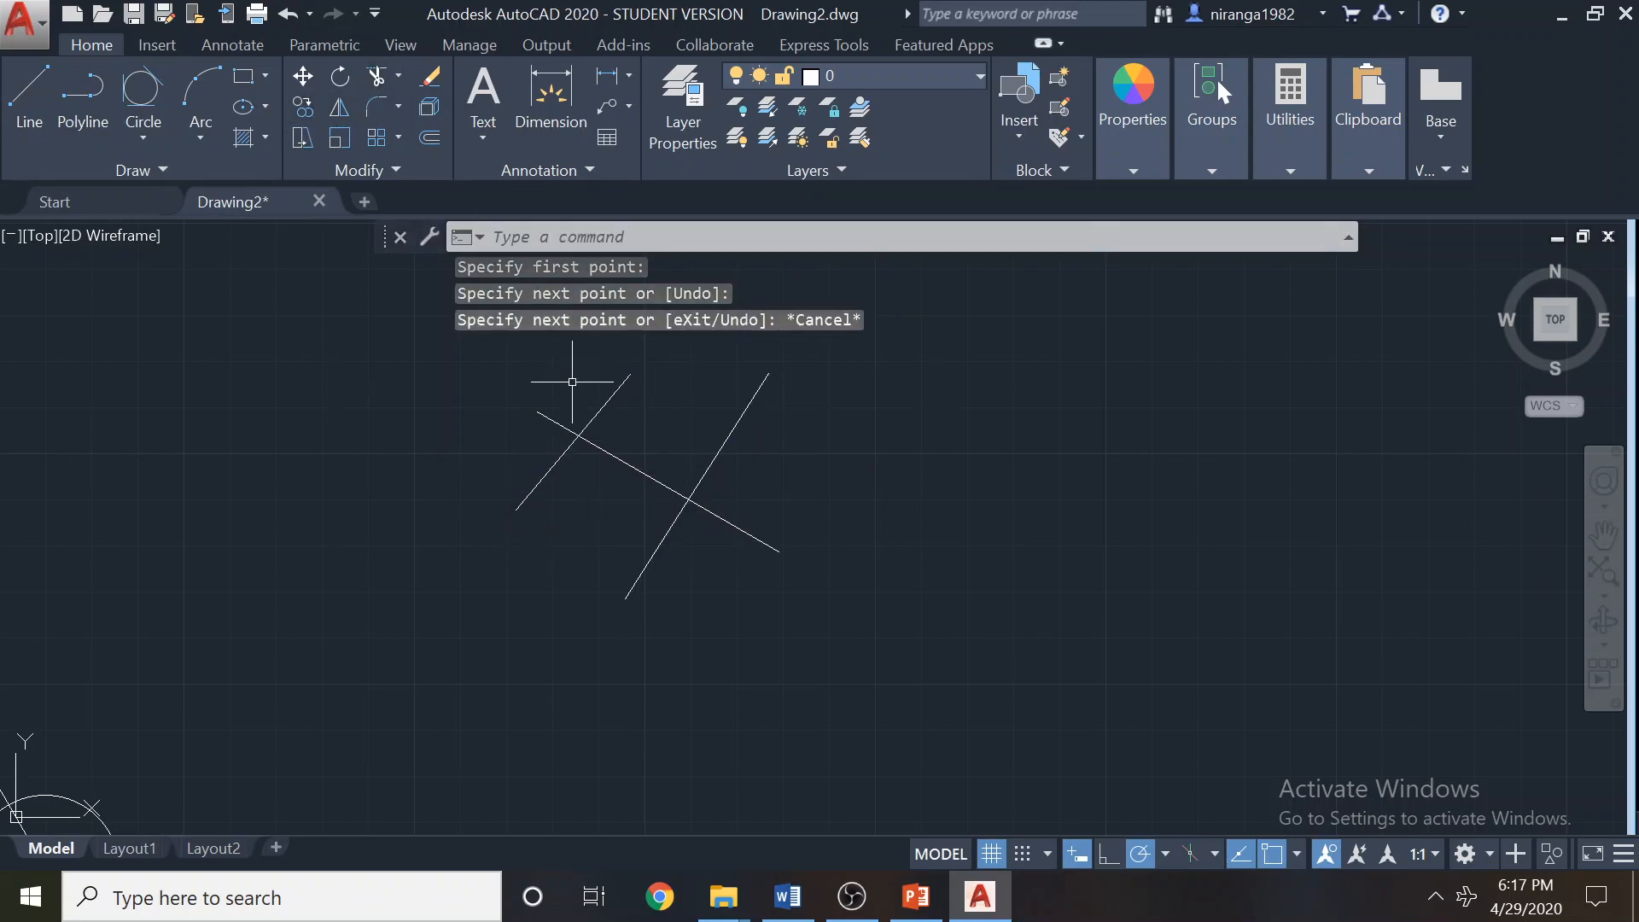
Try trimming the left steep line above and the right steep line below the sloping cutting edge, and undo the trims.
left_click(399, 79)
left_click(401, 128)
left_click(640, 470)
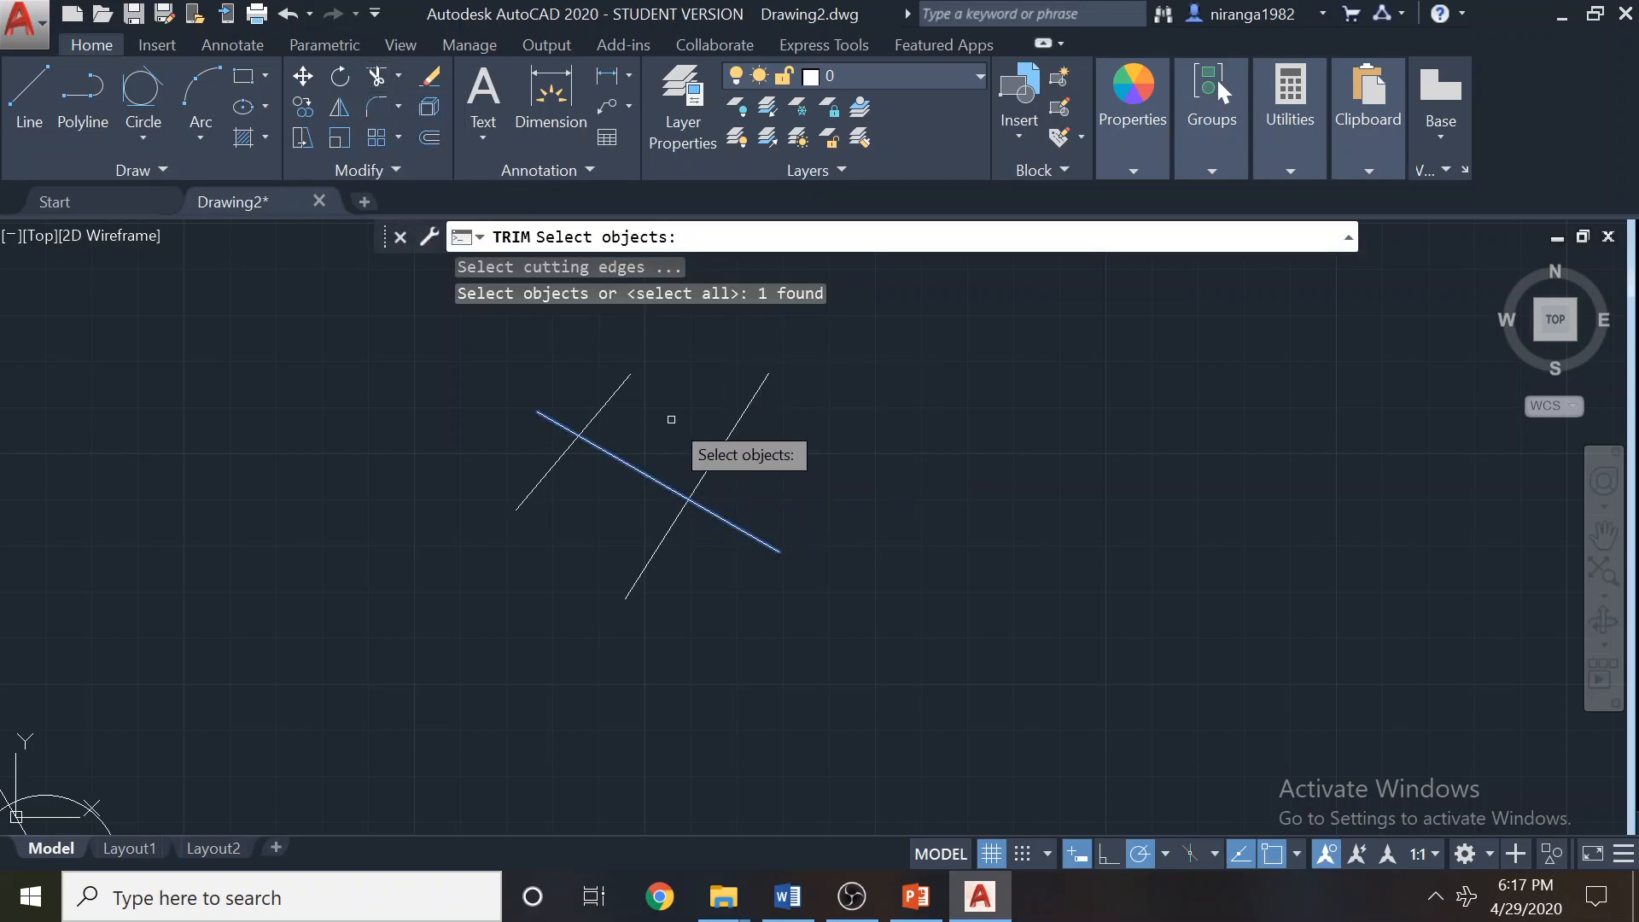
key("Return")
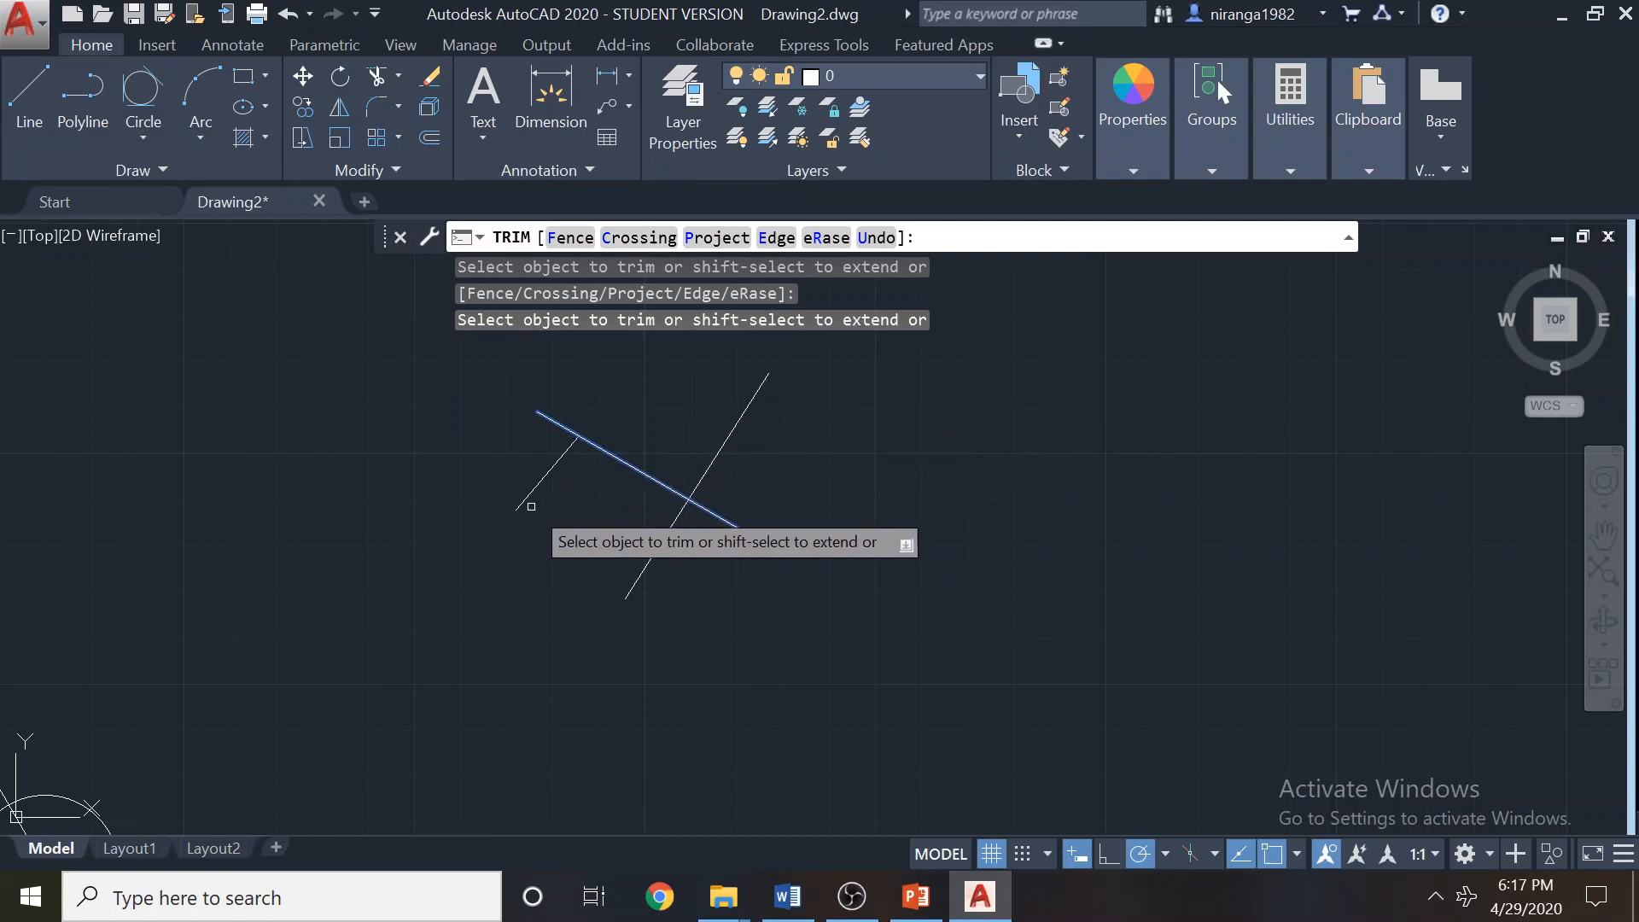
left_click(649, 565)
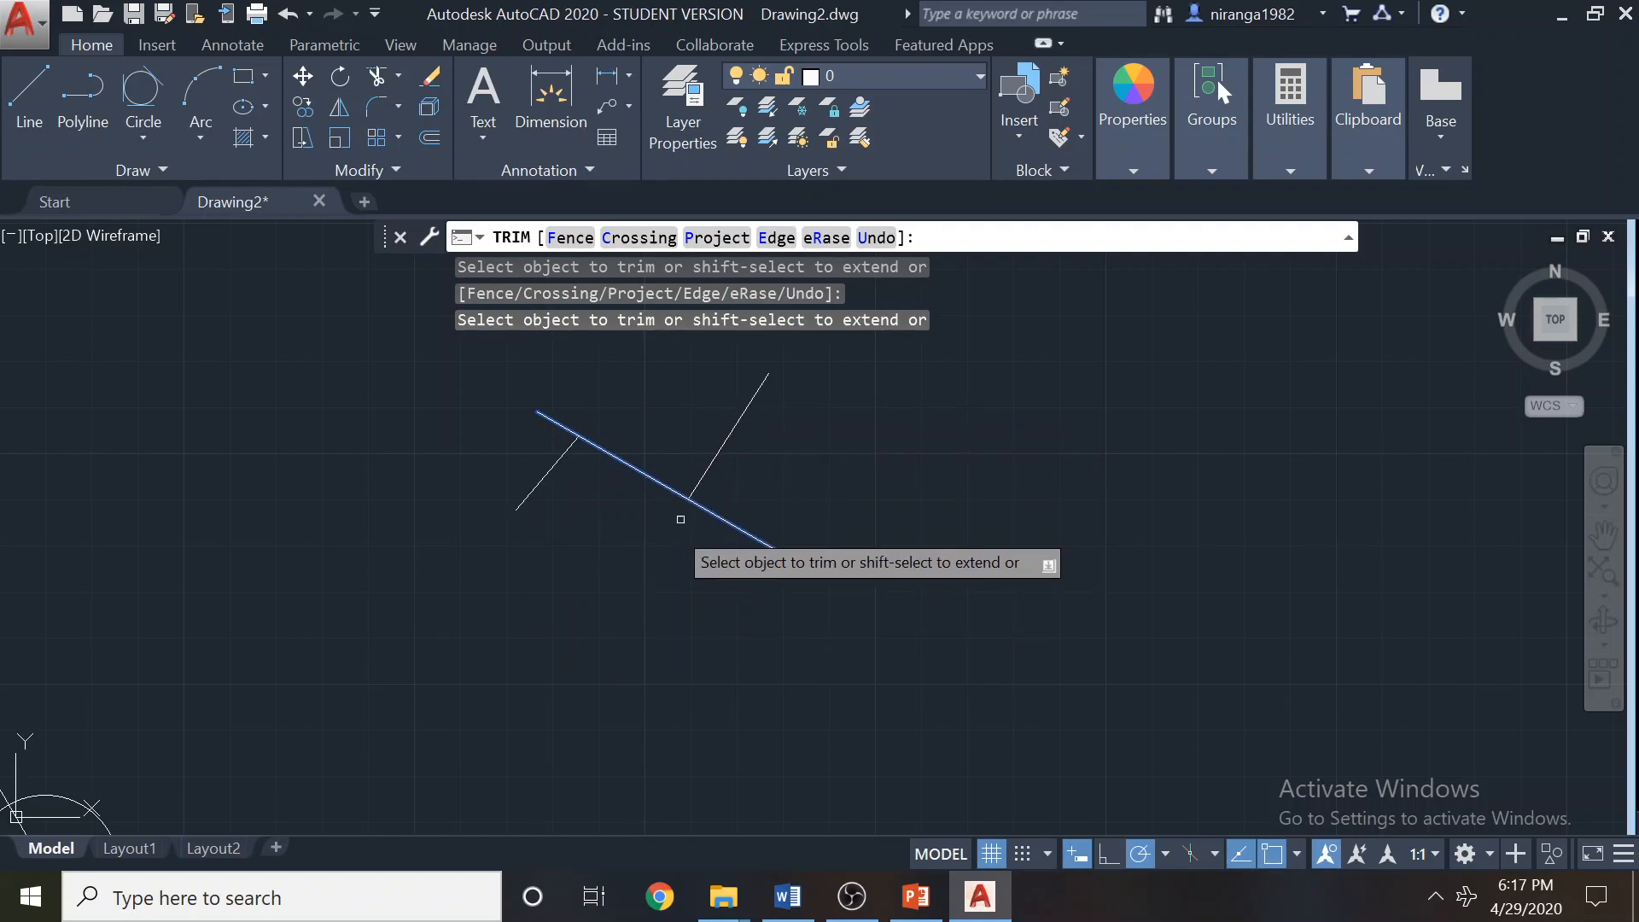
key("Escape")
key("ctrl+z")
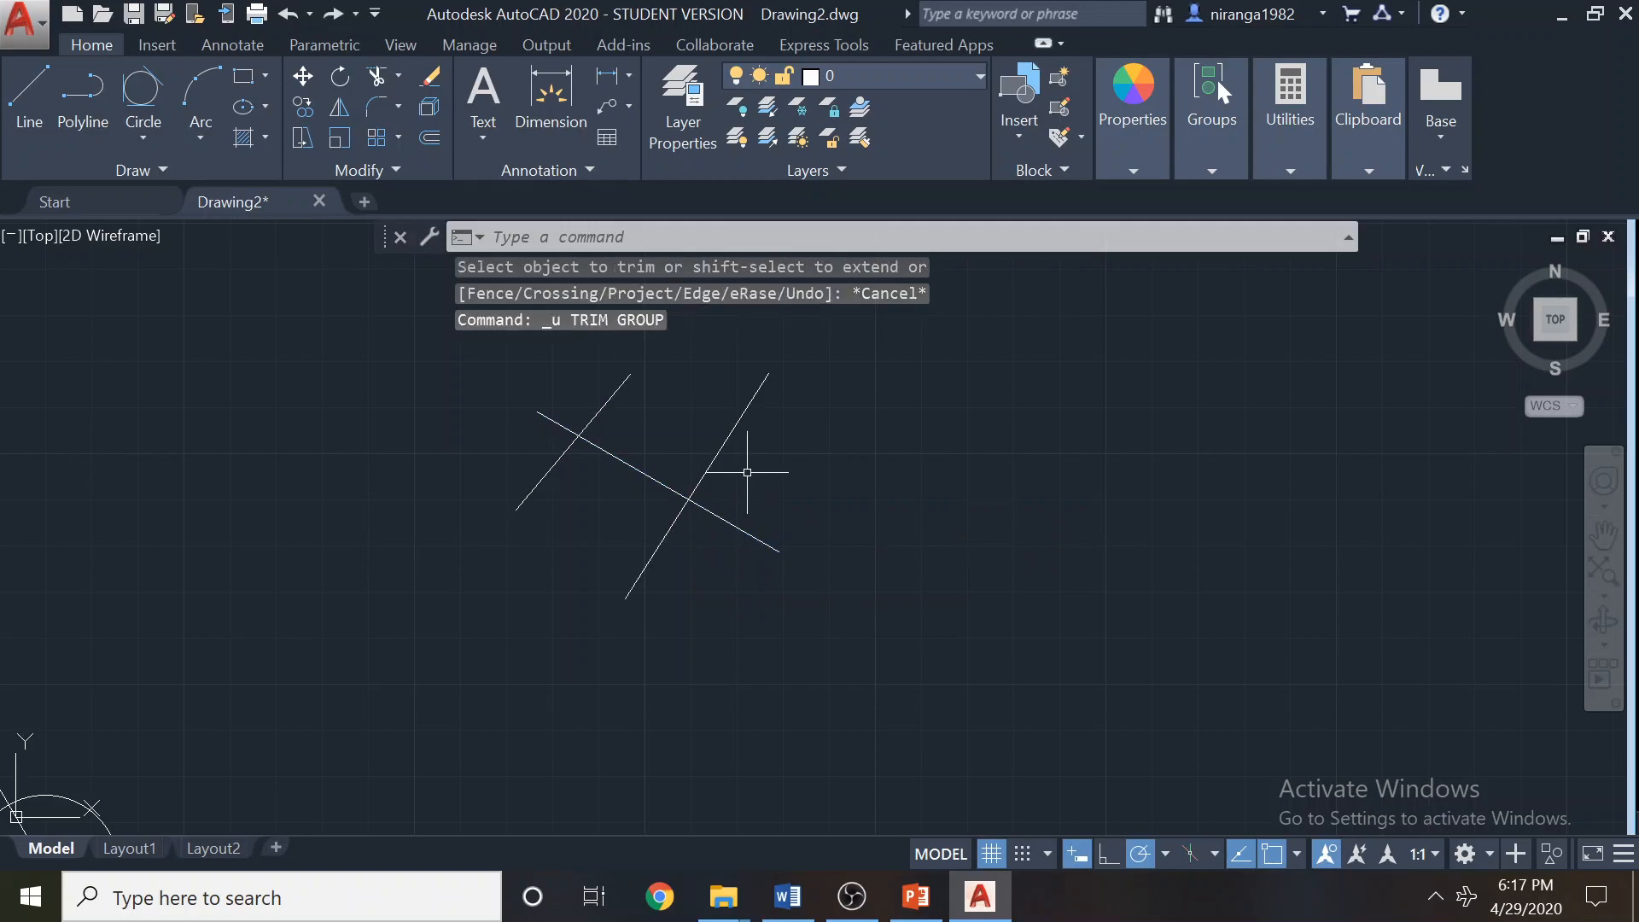
Draw a second sloping line below the first, roughly parallel to it and crossing both steep lines.
left_click(29, 107)
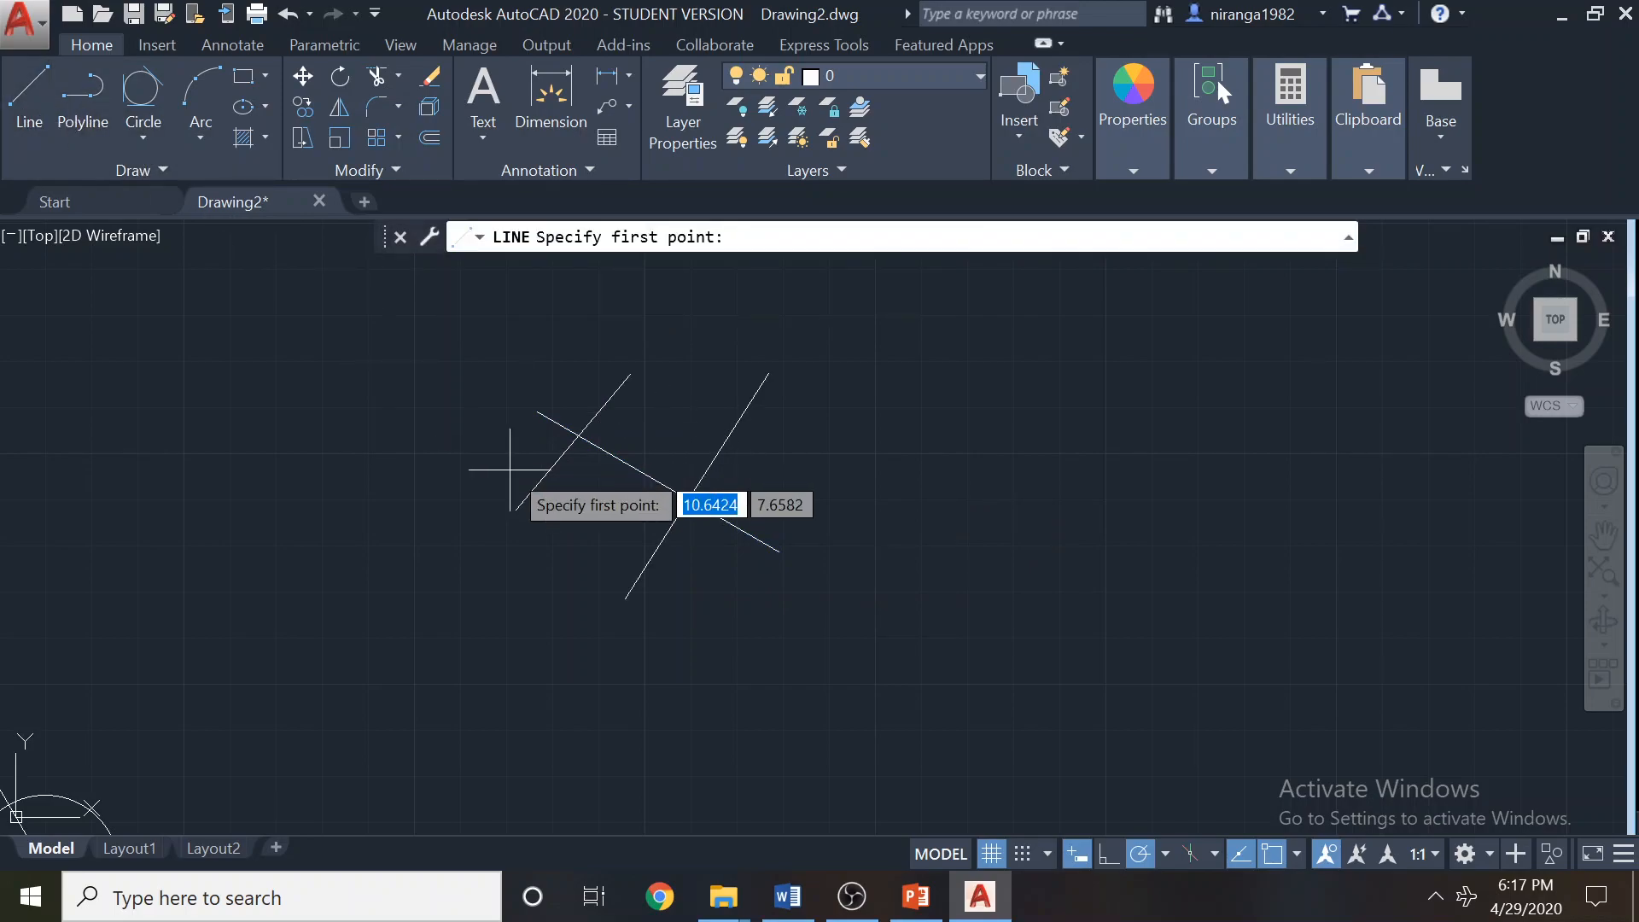
left_click(506, 459)
left_click(773, 608)
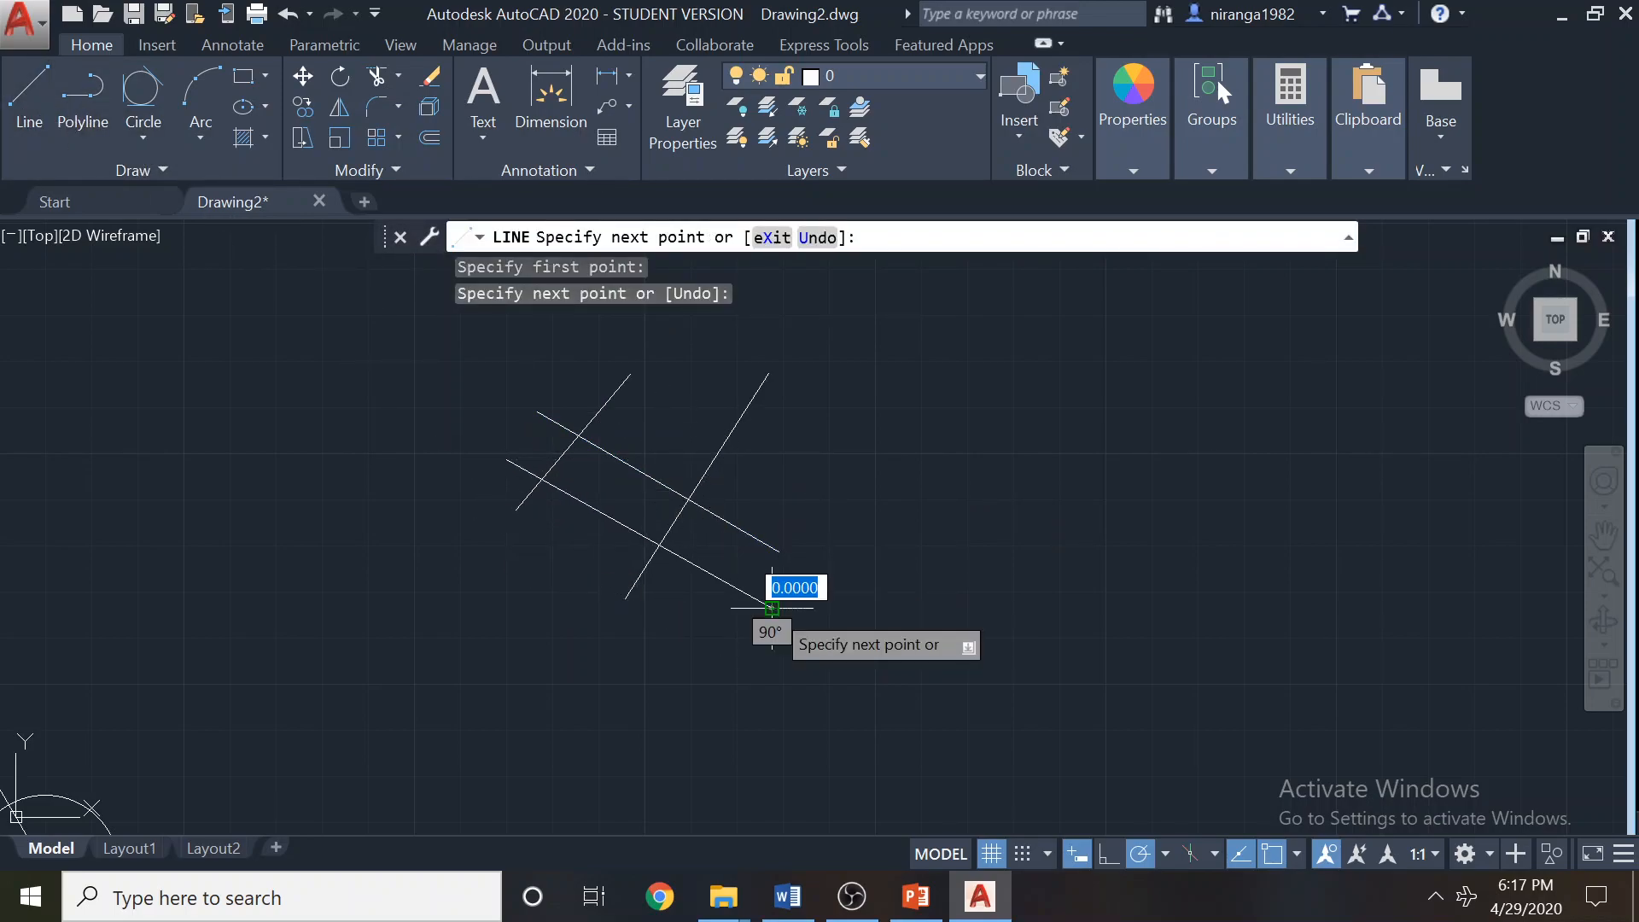
key("Escape")
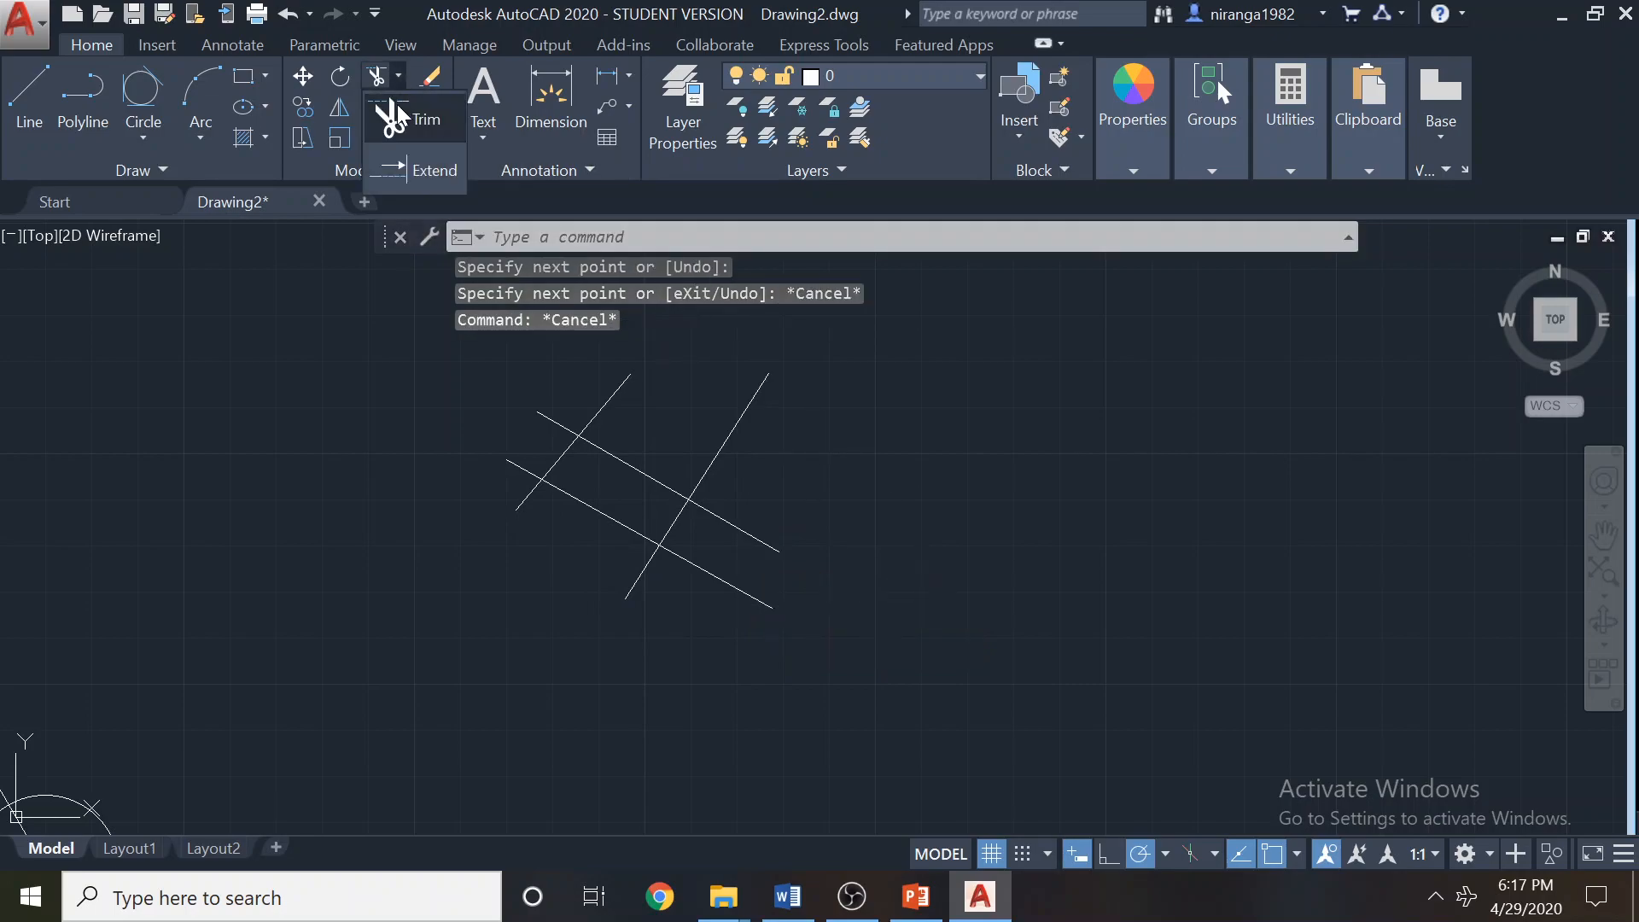
Try trimming the left steep line's upper and middle segments using both sloping lines as cutting edges, and undo the trims.
left_click(377, 76)
left_click(551, 419)
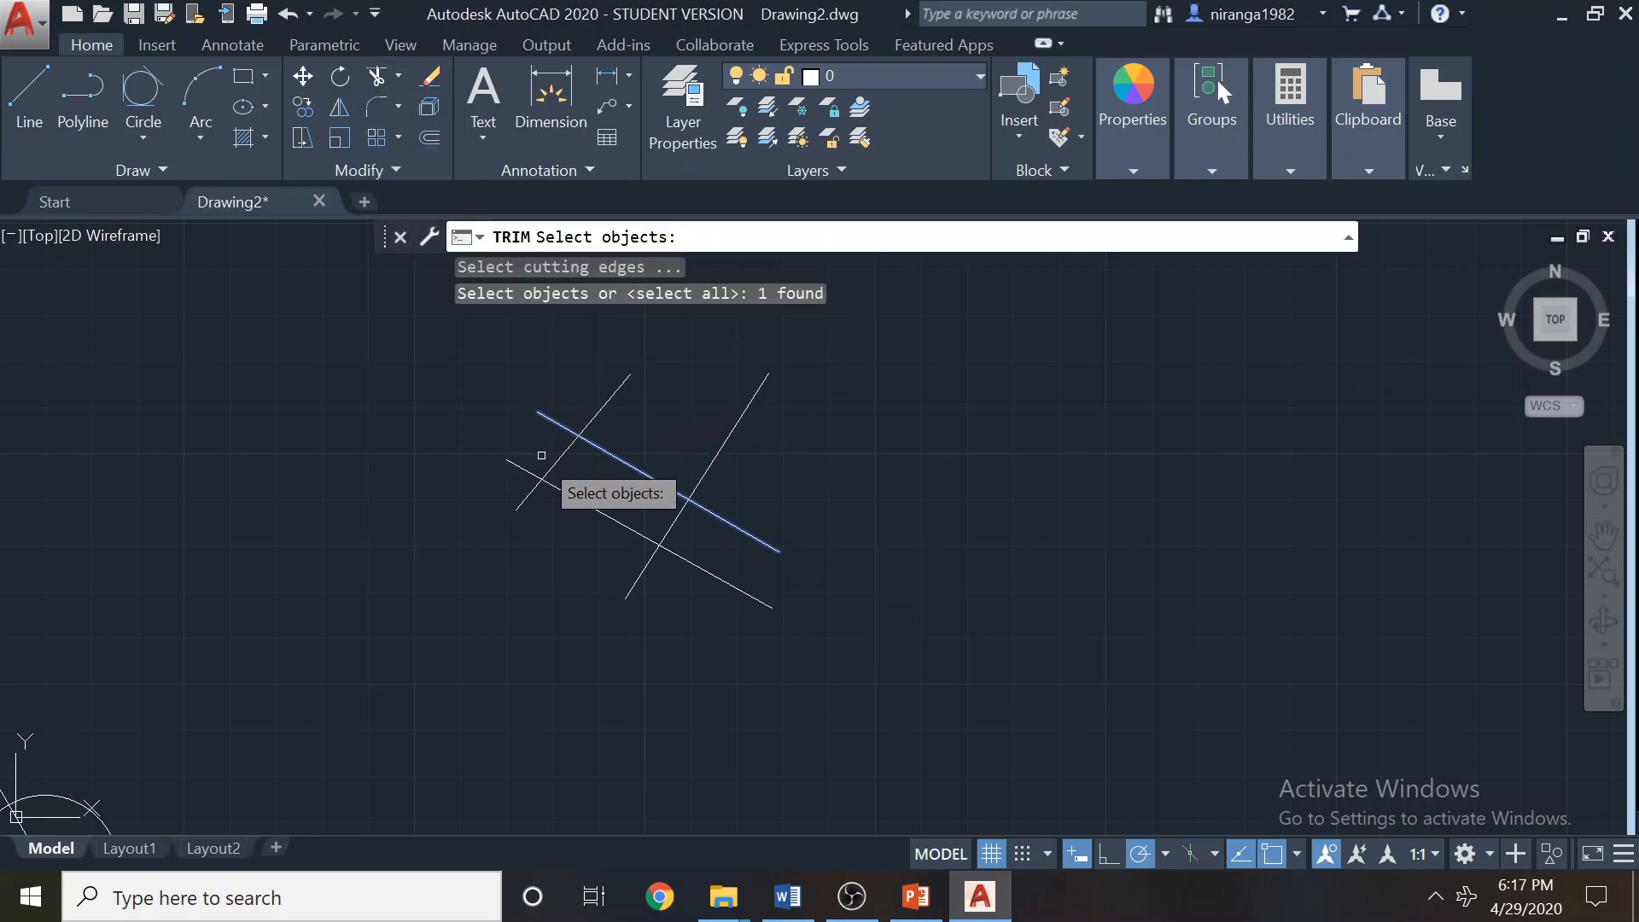
left_click(533, 472)
key("Return")
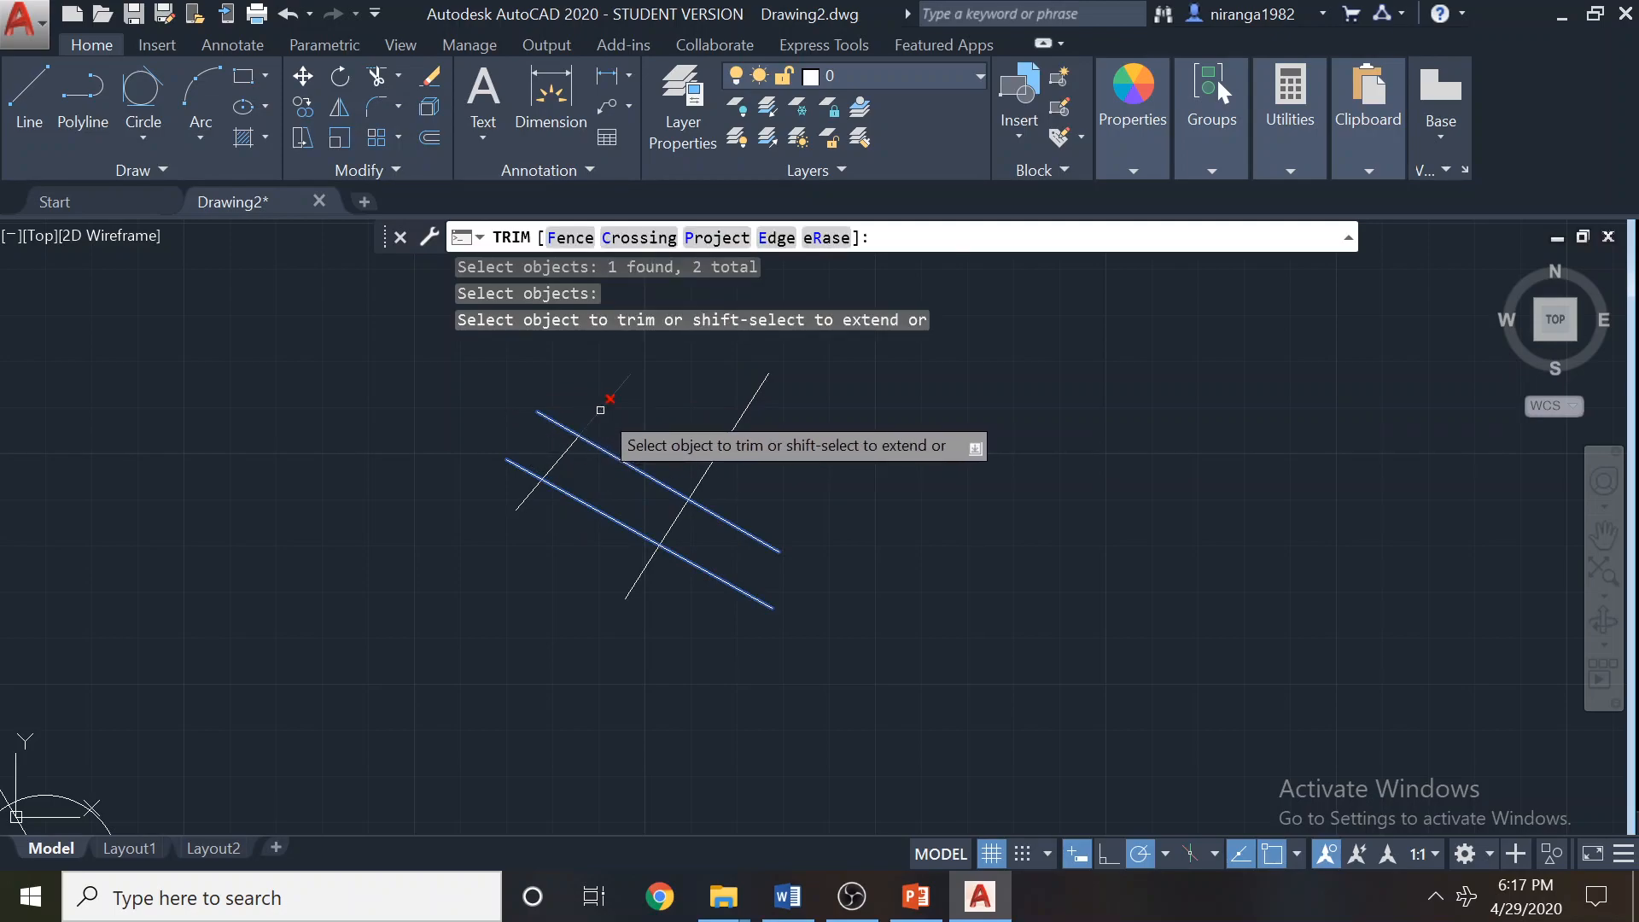
left_click(604, 403)
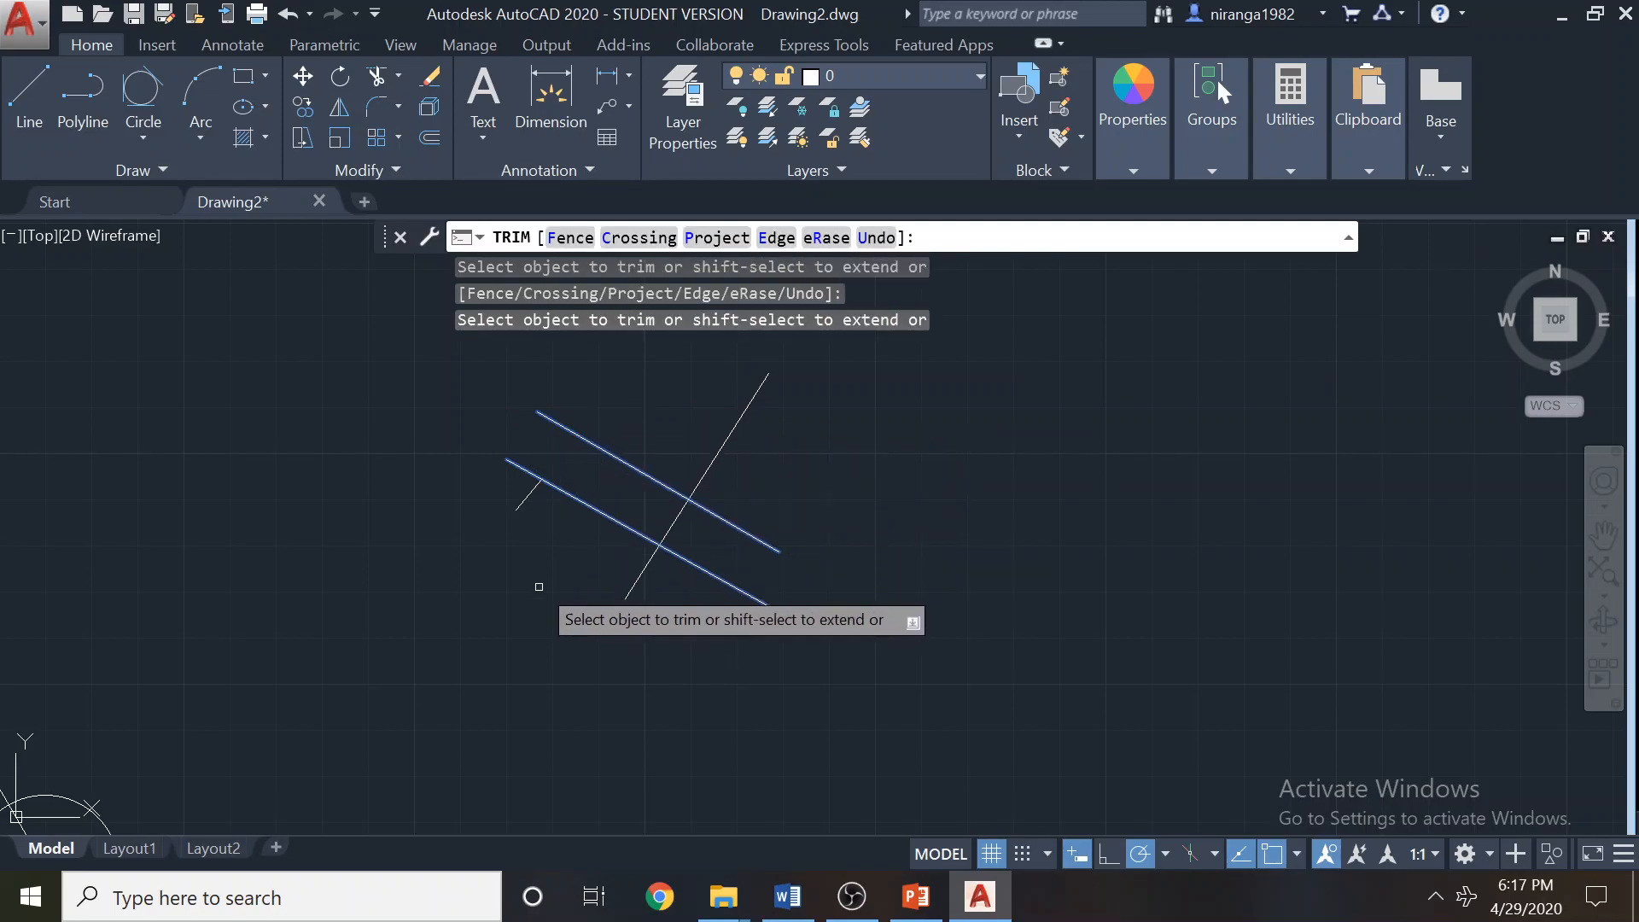
left_click(670, 517)
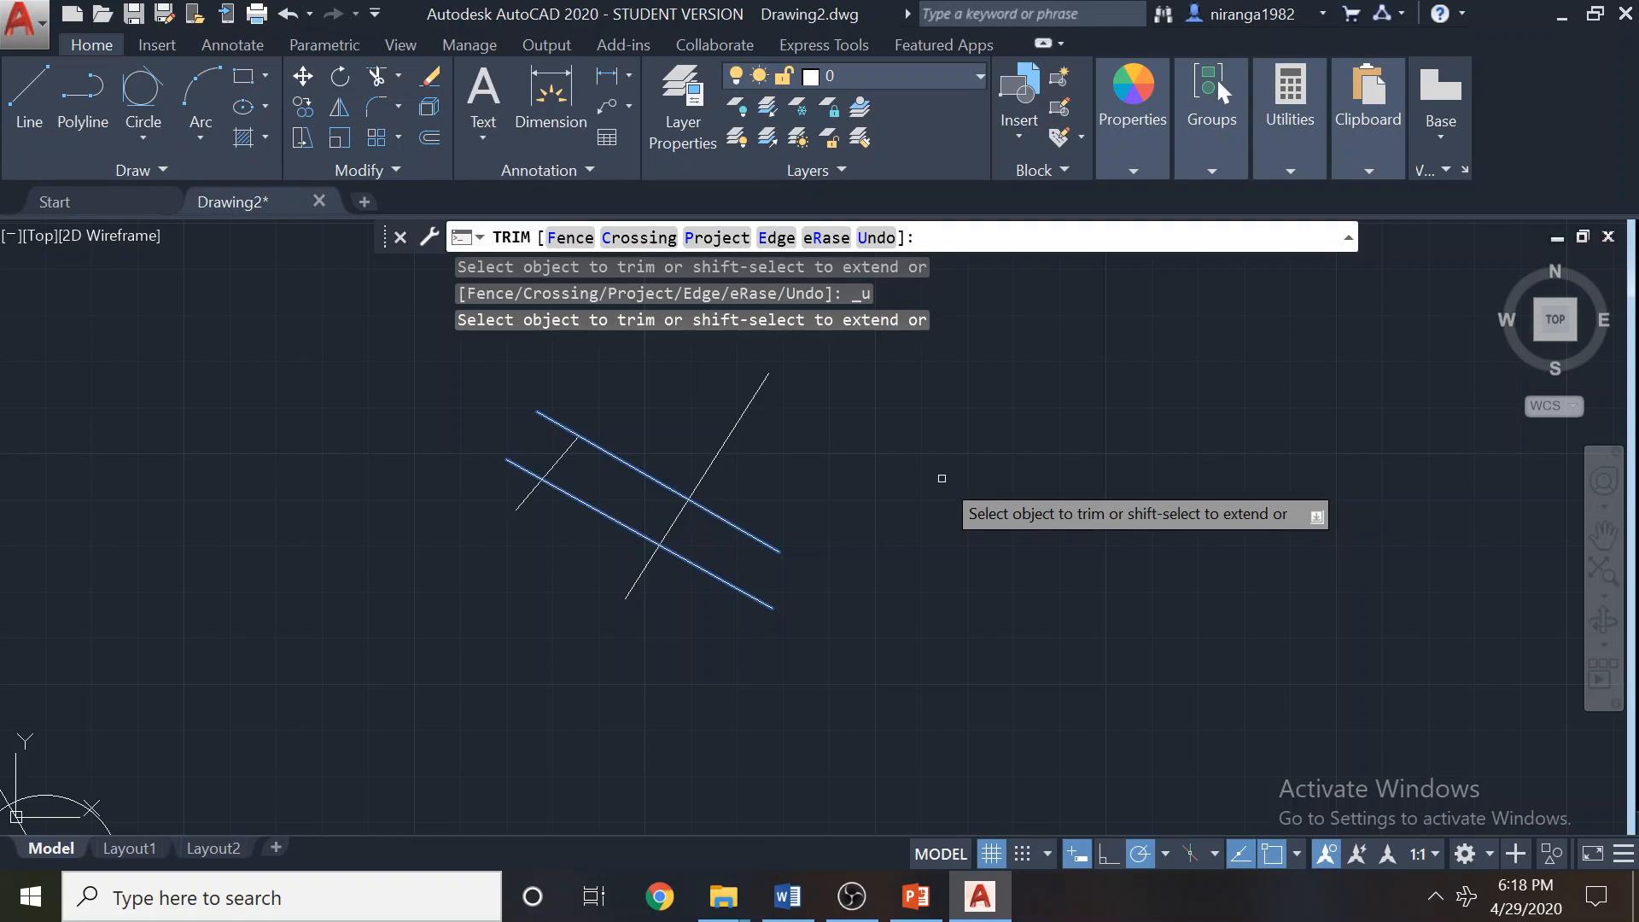
key("ctrl+z")
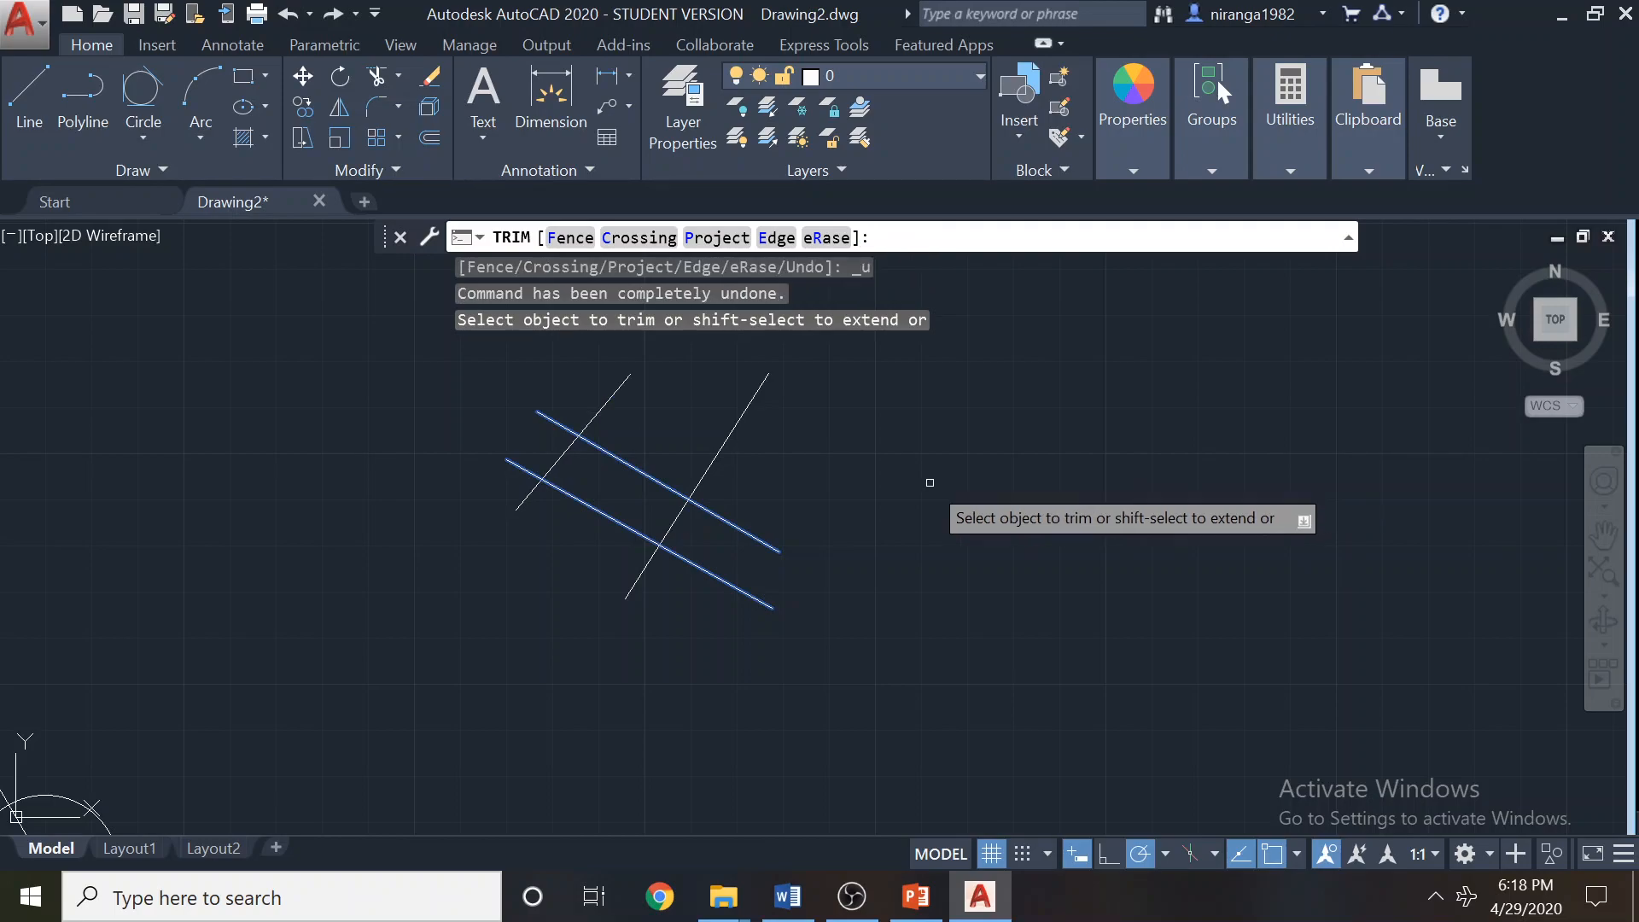
key("Escape")
Draw a circle with a radius of about 1.10 in the empty area to the right of the crossing lines.
middle_click_drag(886, 491, 599, 554)
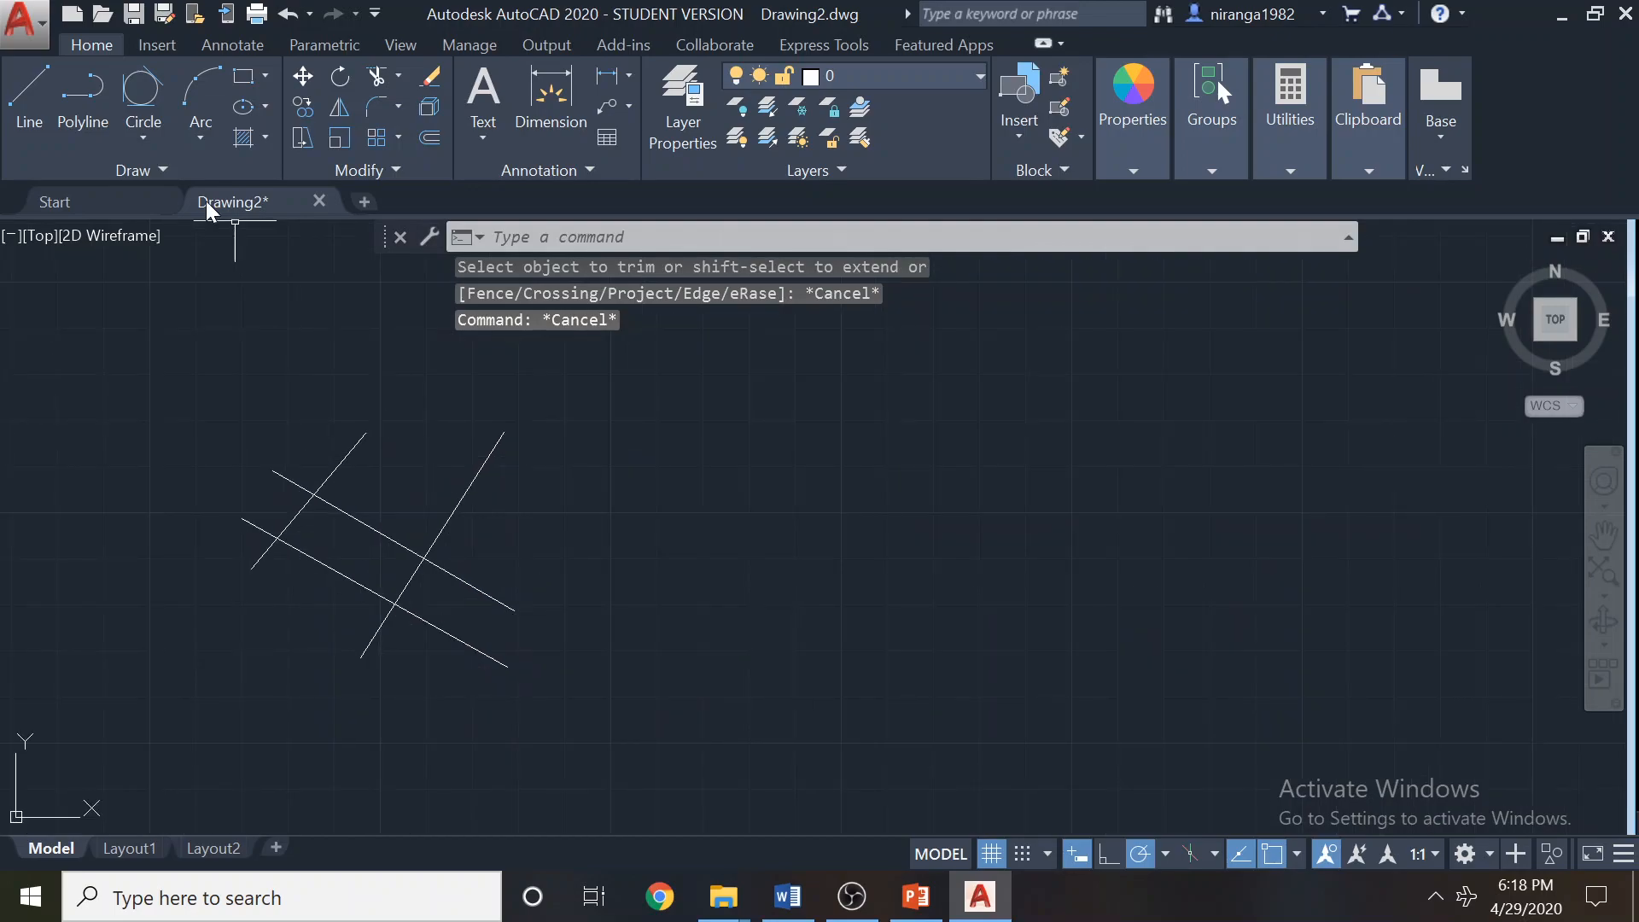
left_click(135, 143)
left_click(140, 182)
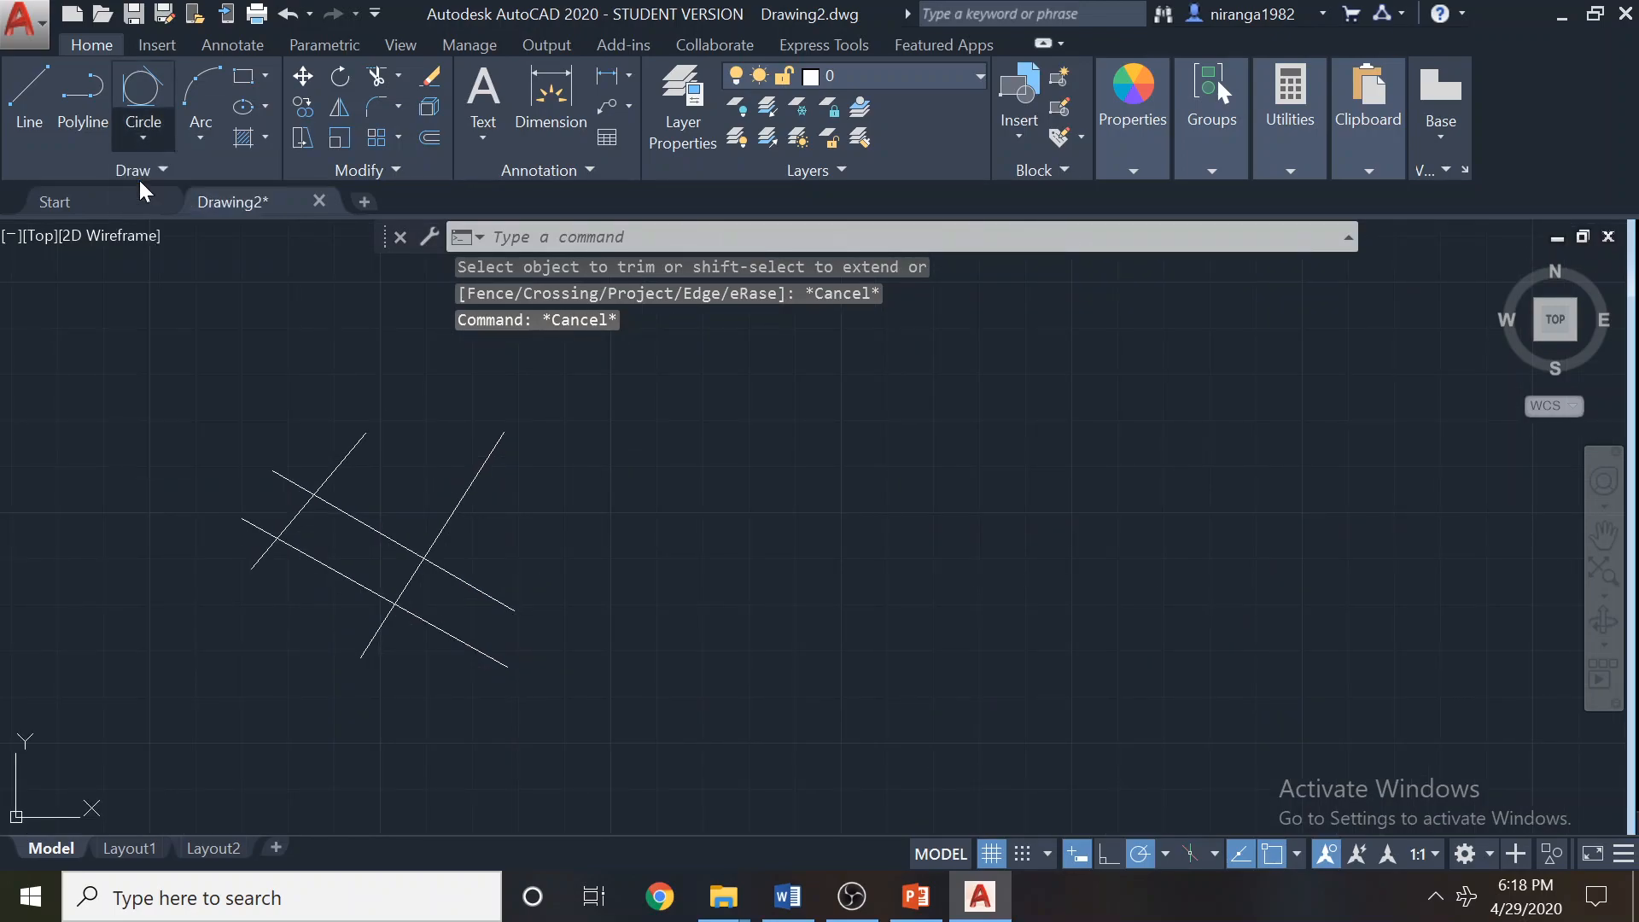
left_click(774, 485)
left_click(874, 468)
Draw a second circle of similar size to the right of the first so that the two overlap.
right_click(955, 454)
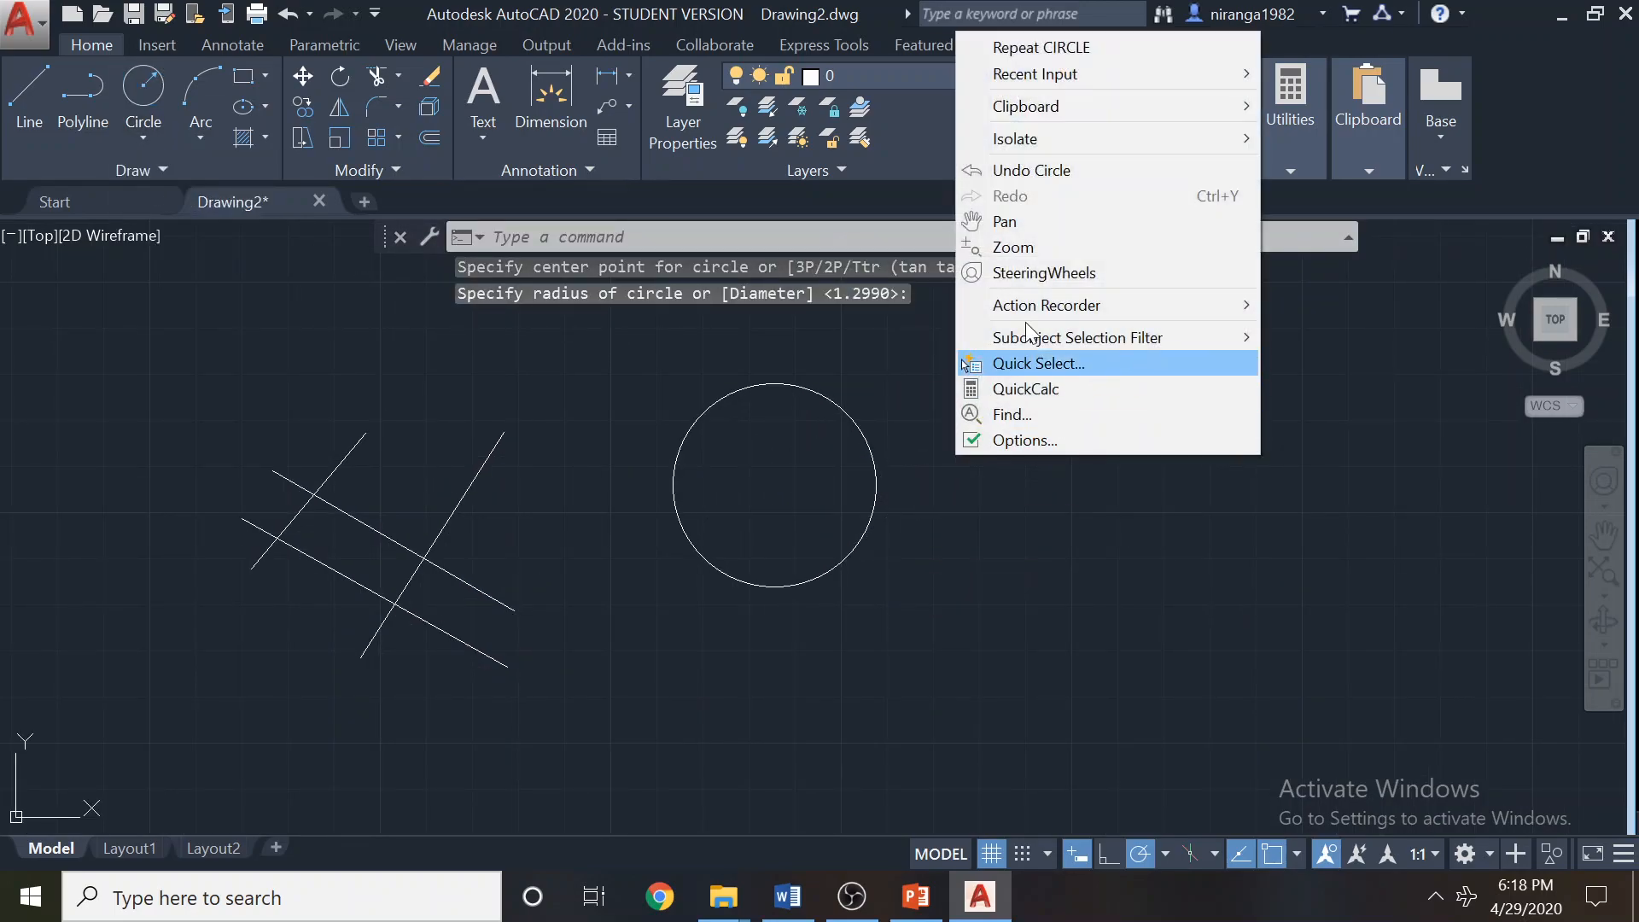
left_click(1055, 45)
left_click(904, 474)
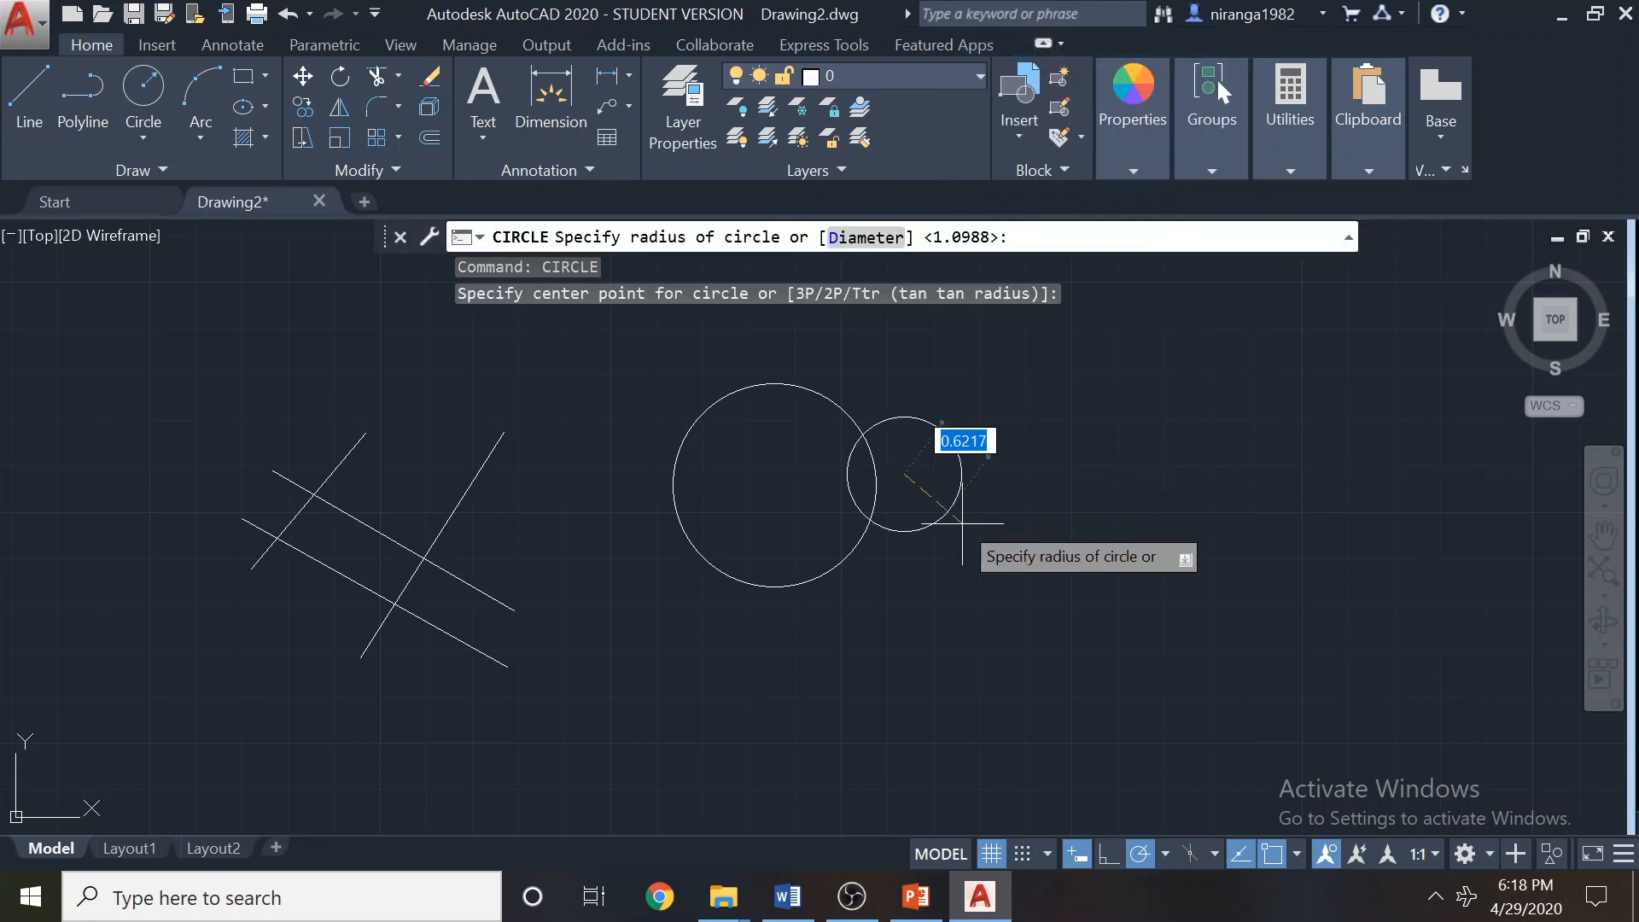
left_click(974, 409)
Try trimming the right circle's arc inside the overlap and the left circle's inner arc, using both circles as cutting edges, and undo the trims.
scroll(878, 364, "up", 2)
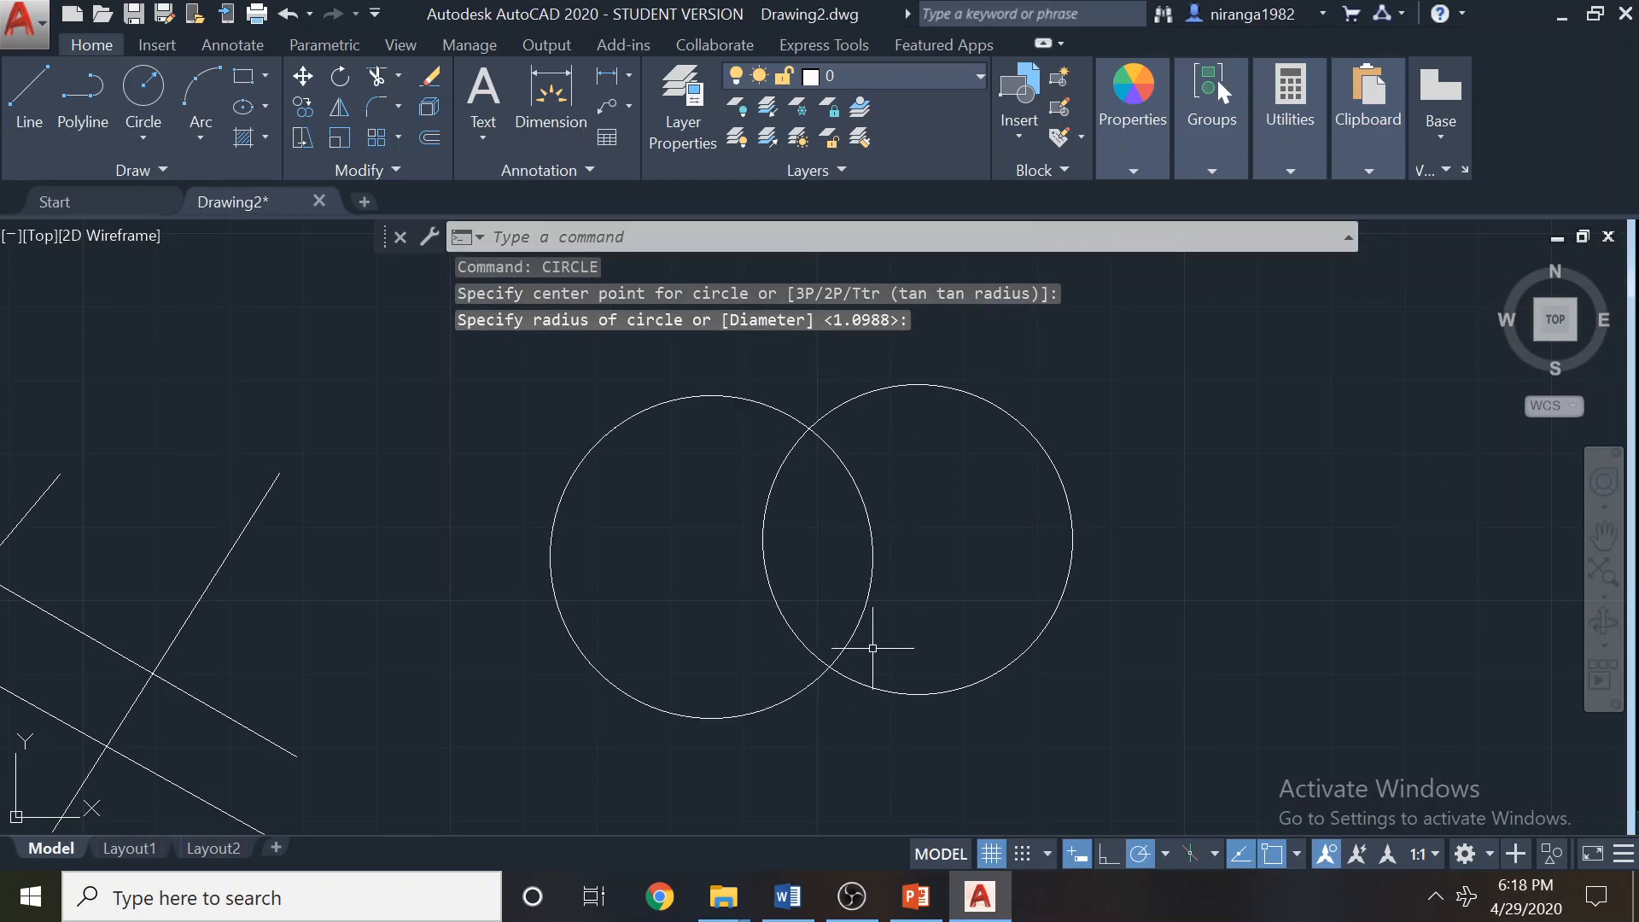
left_click(399, 76)
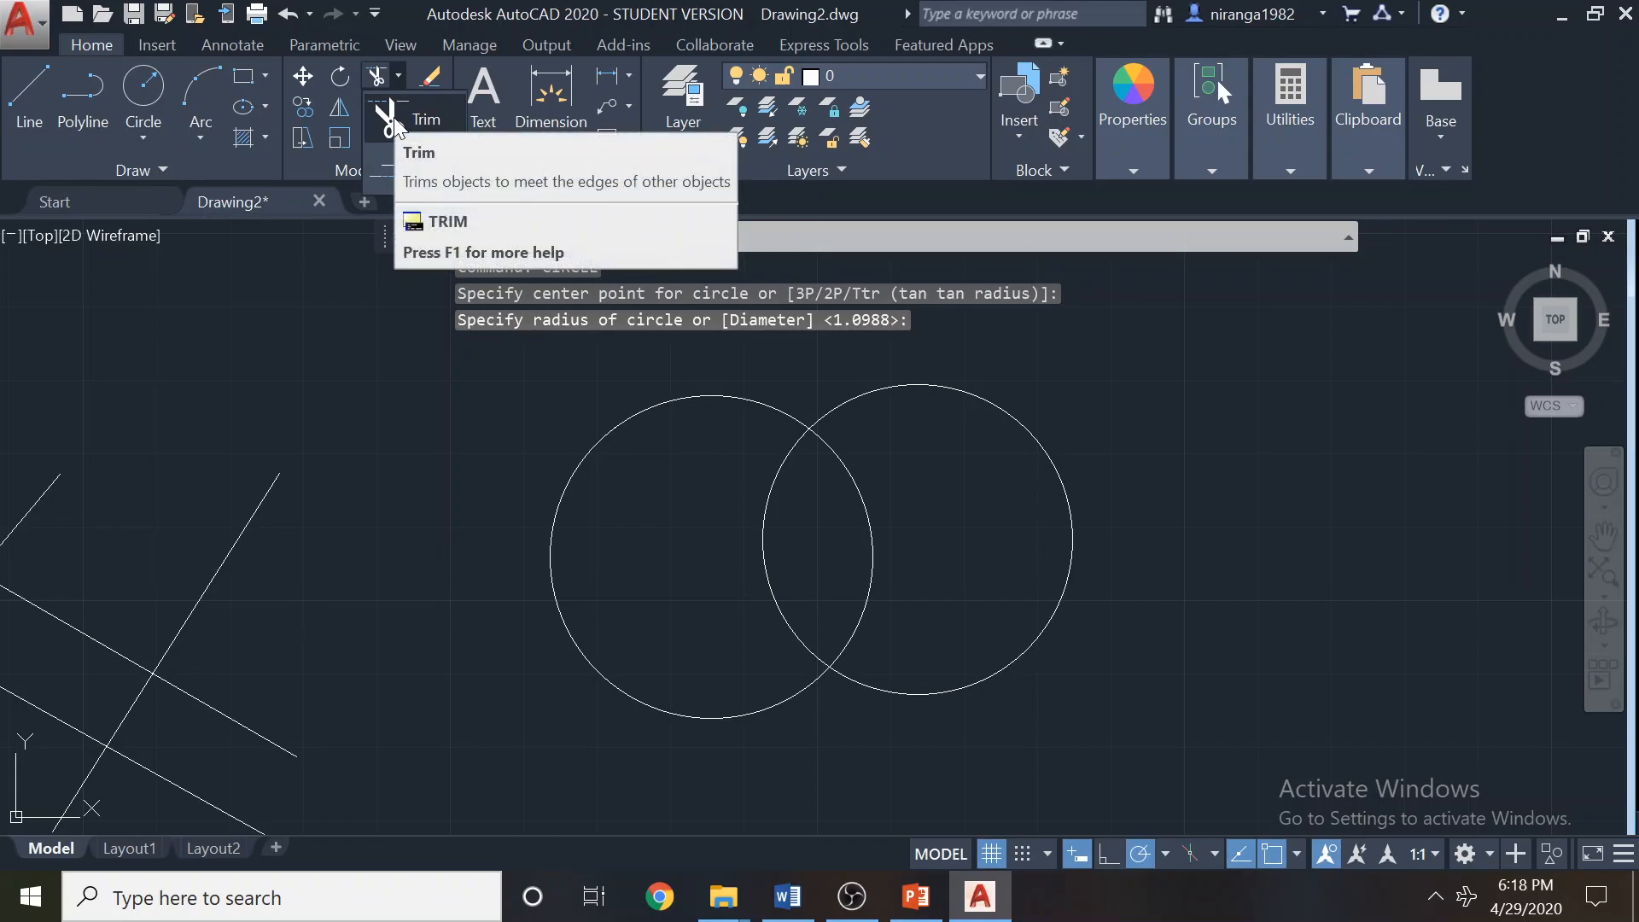
left_click(393, 116)
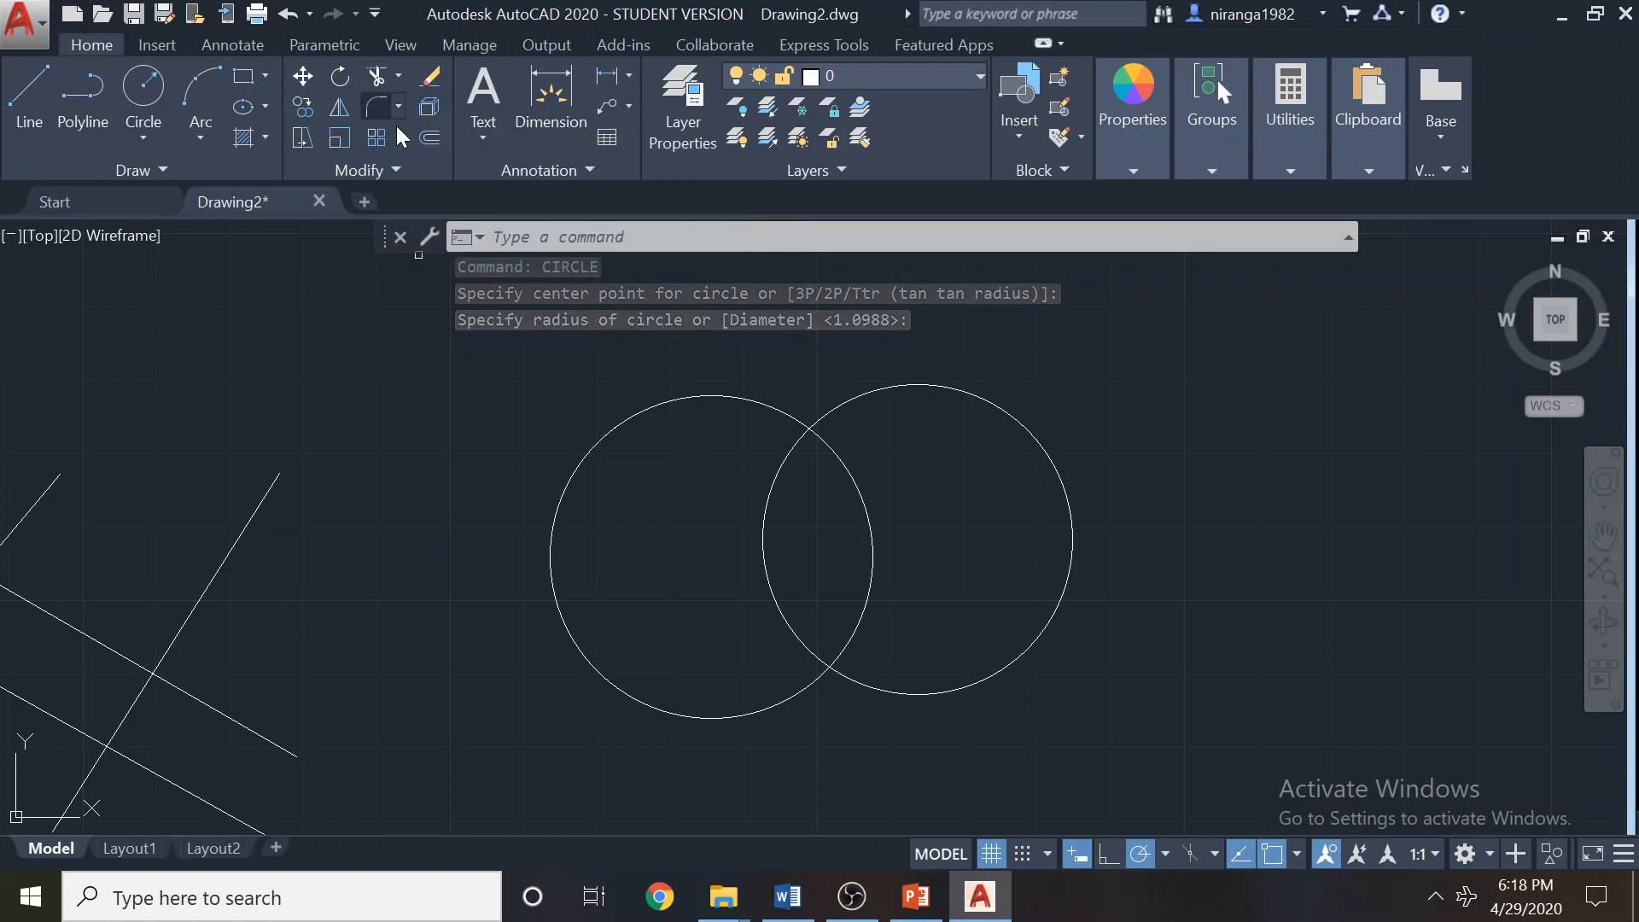
left_click(768, 408)
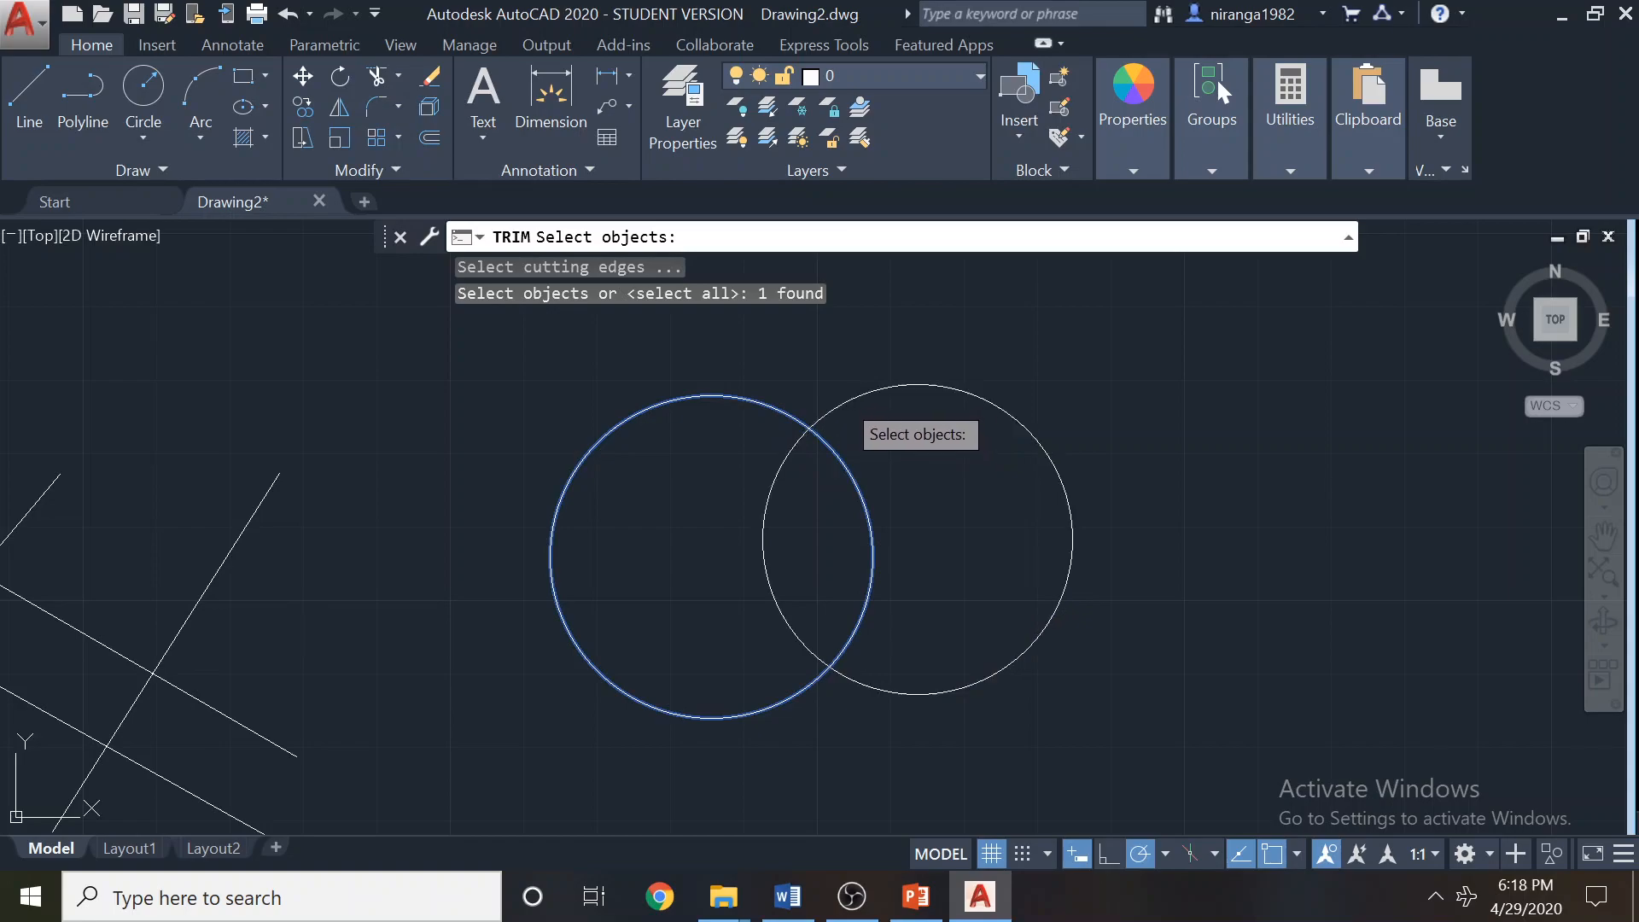
left_click(842, 402)
key("Return")
left_click(764, 523)
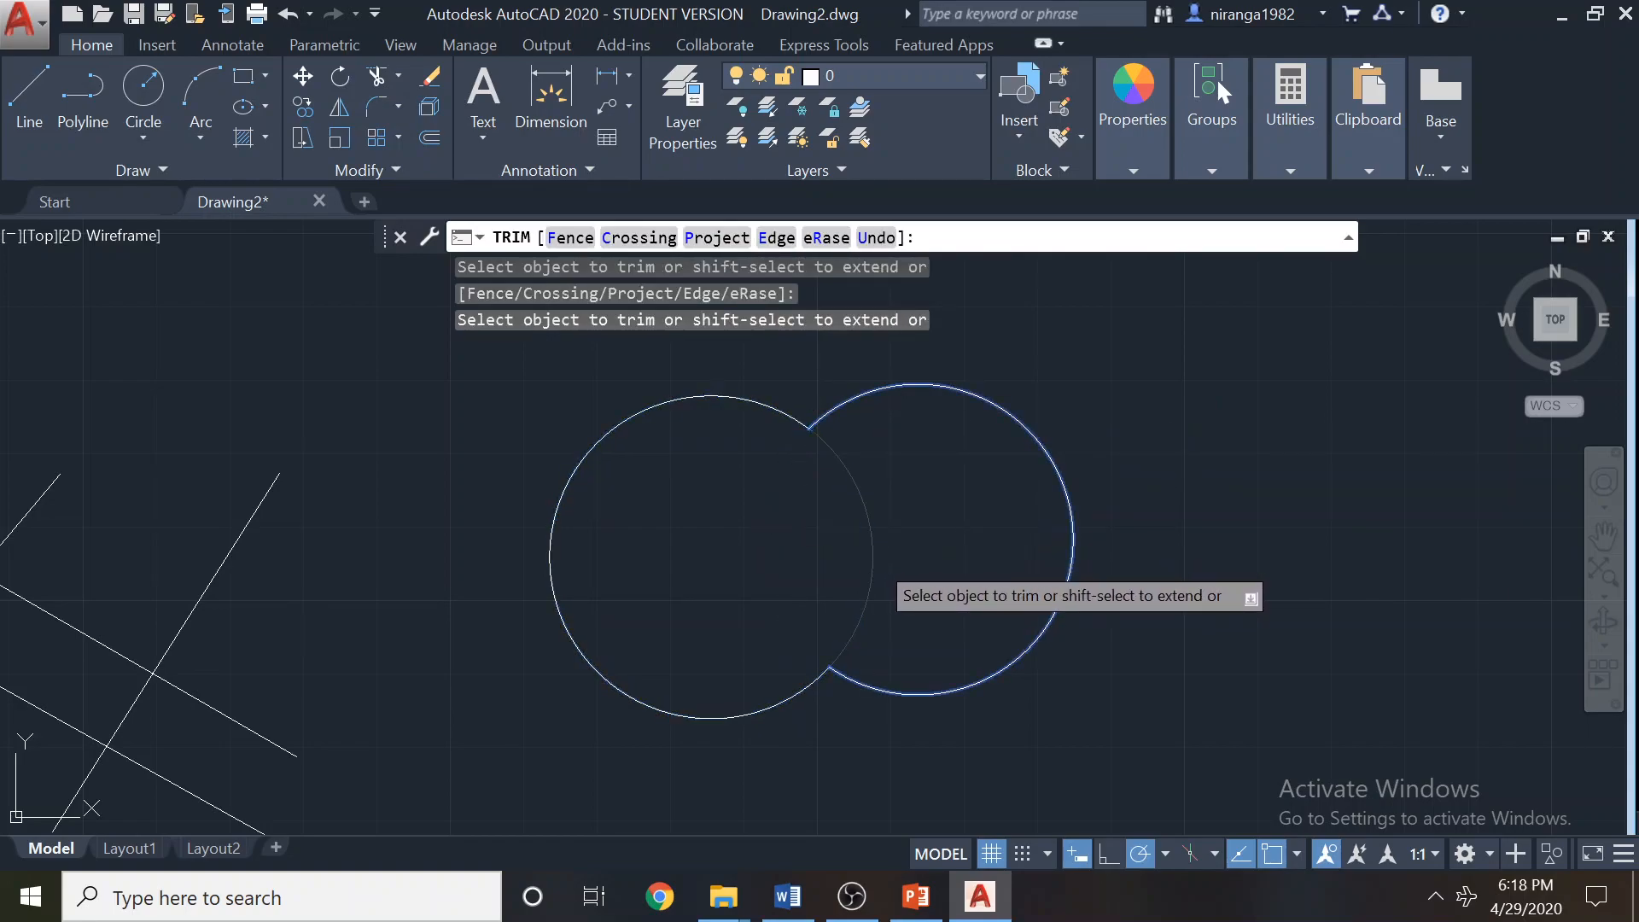
left_click(874, 560)
key("ctrl+z")
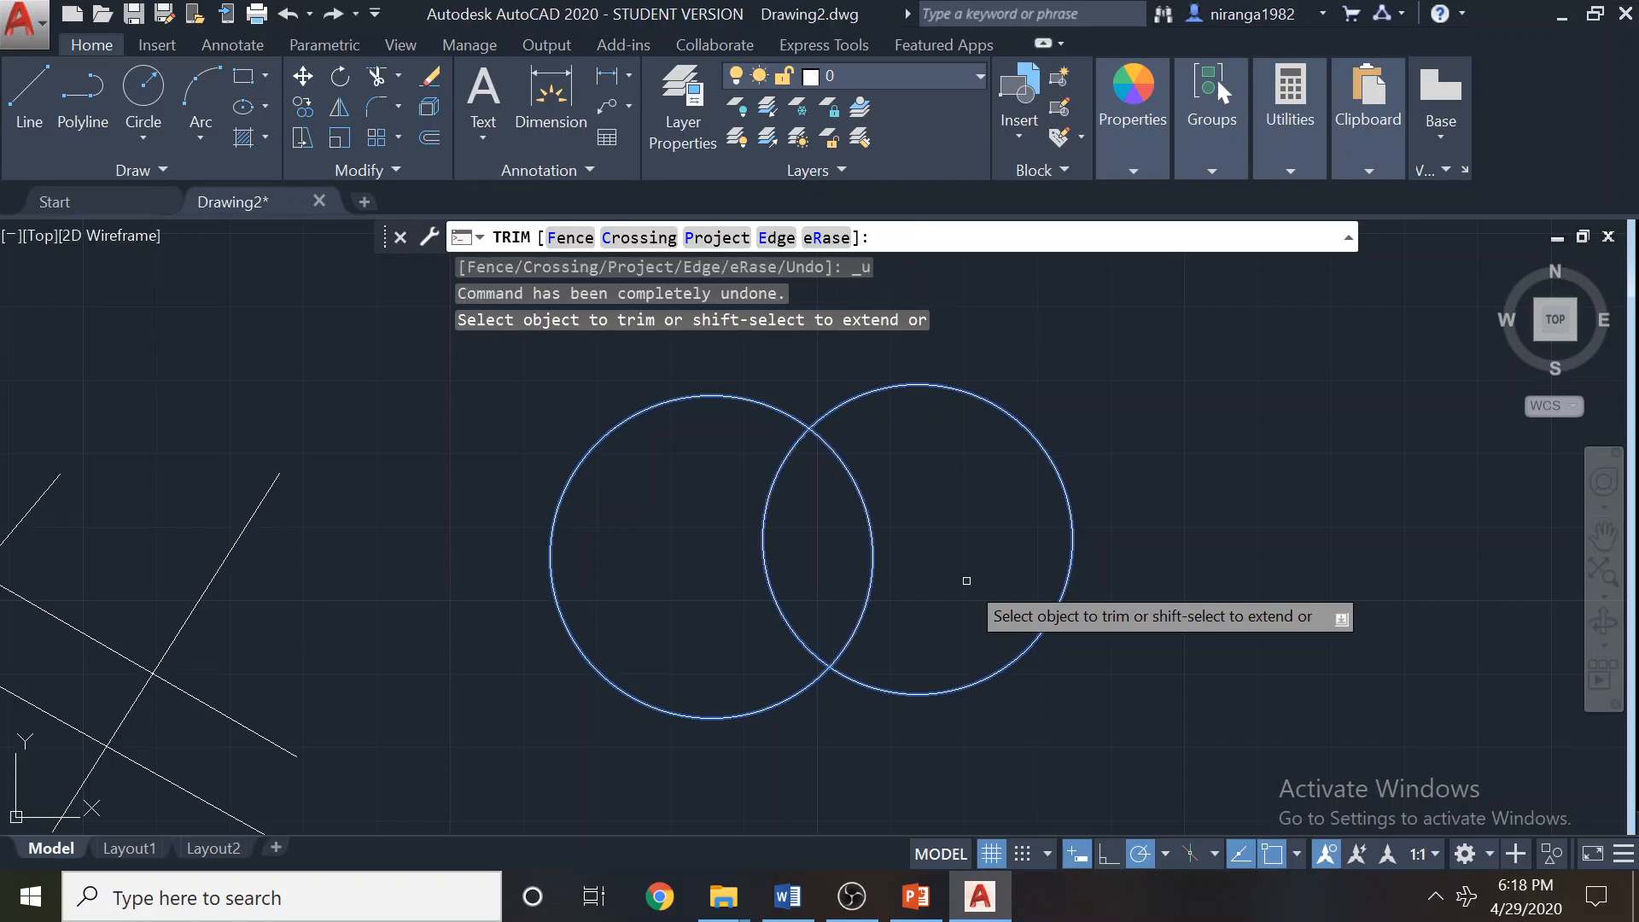
key("Escape")
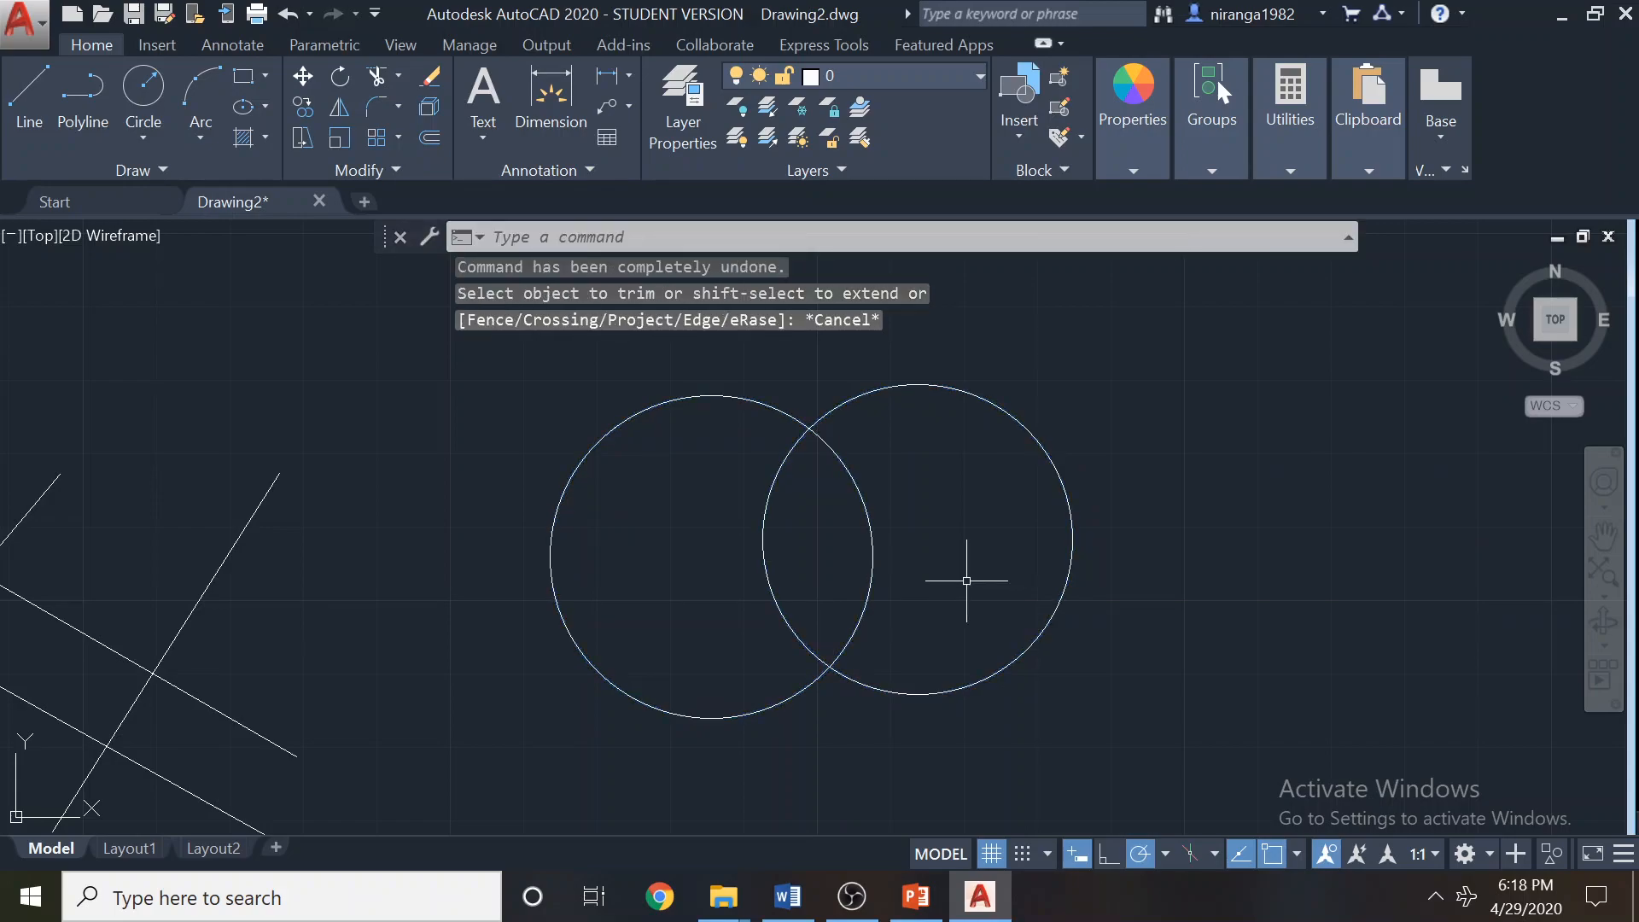
Try the trim again with both circles as cutting edges, removing the left circle's inner arc before the right one's, and undo it.
left_click(398, 76)
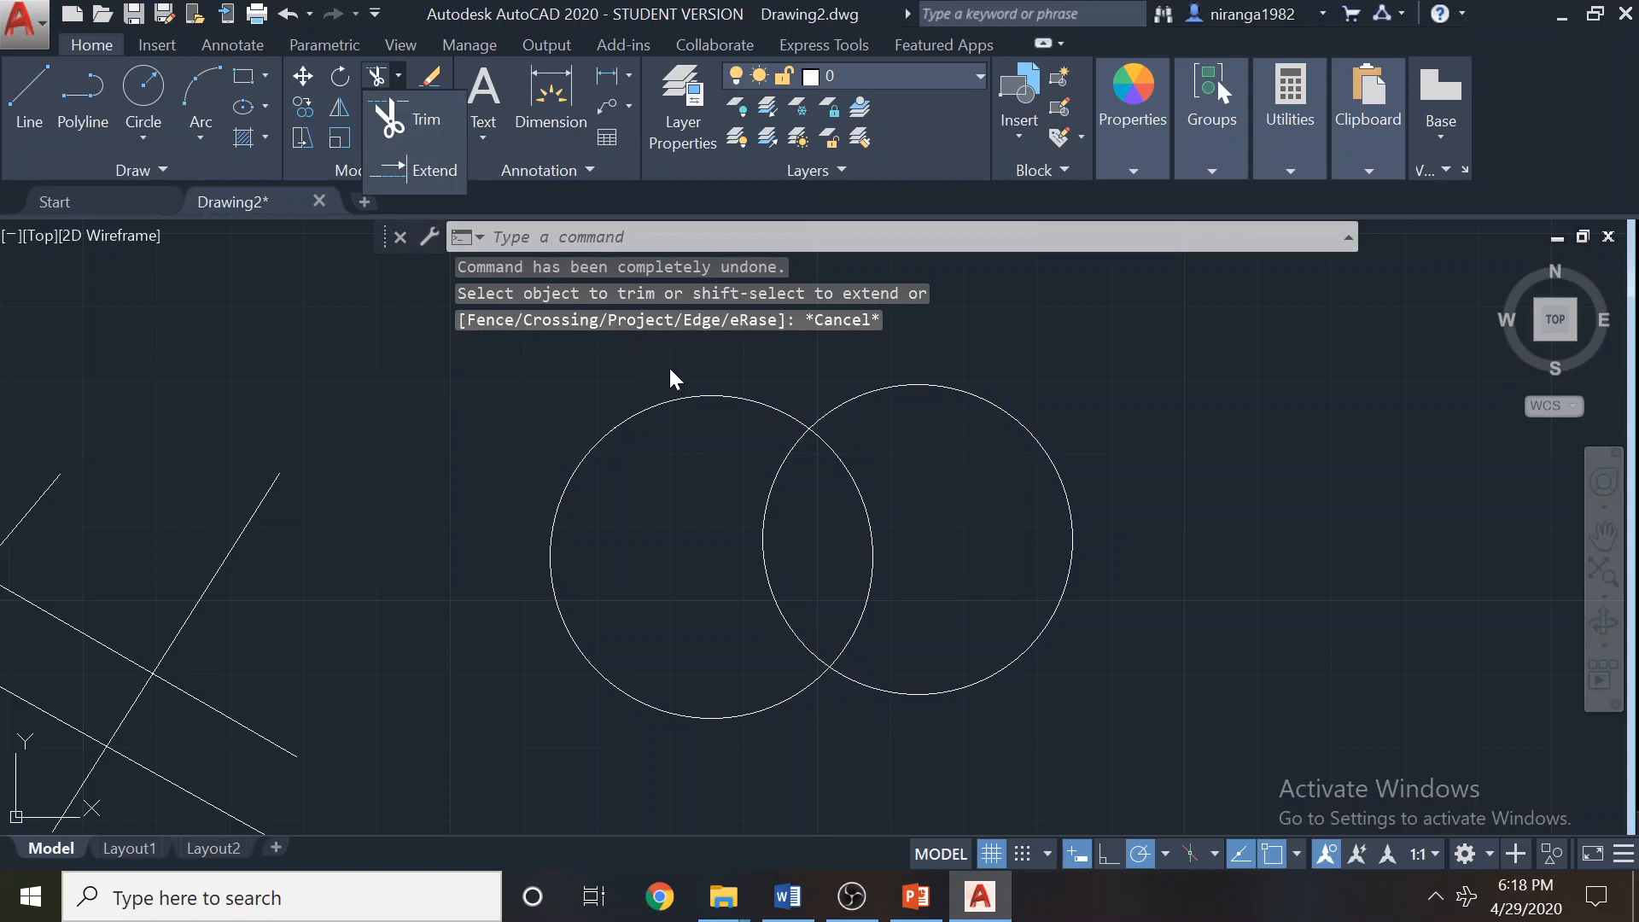
left_click(423, 132)
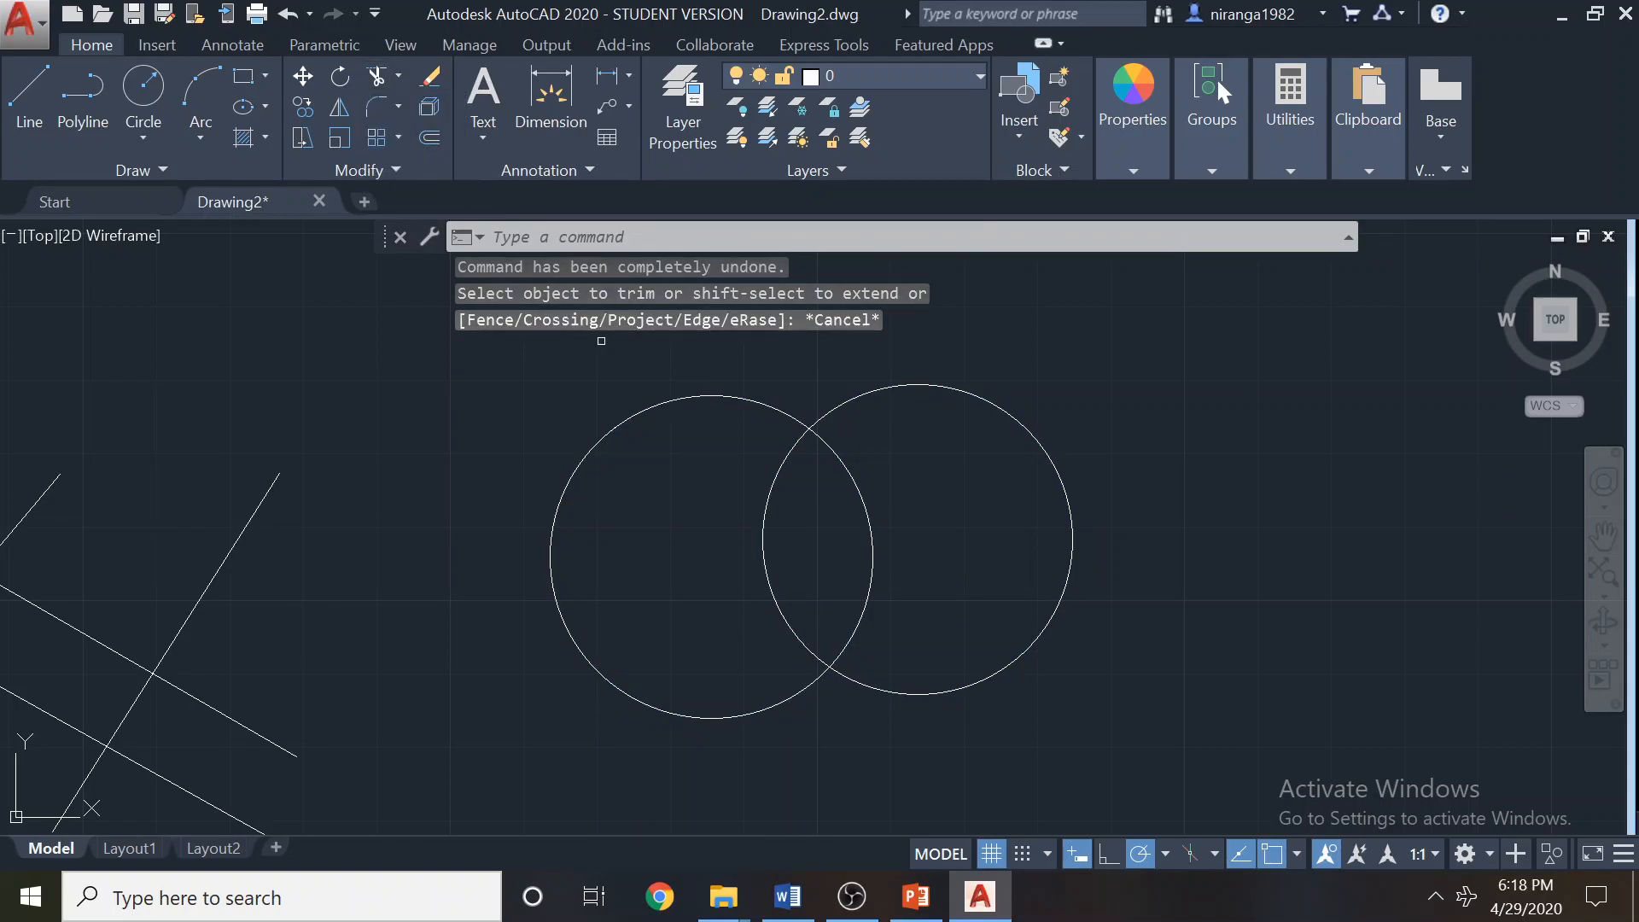
left_click(709, 389)
left_click(871, 390)
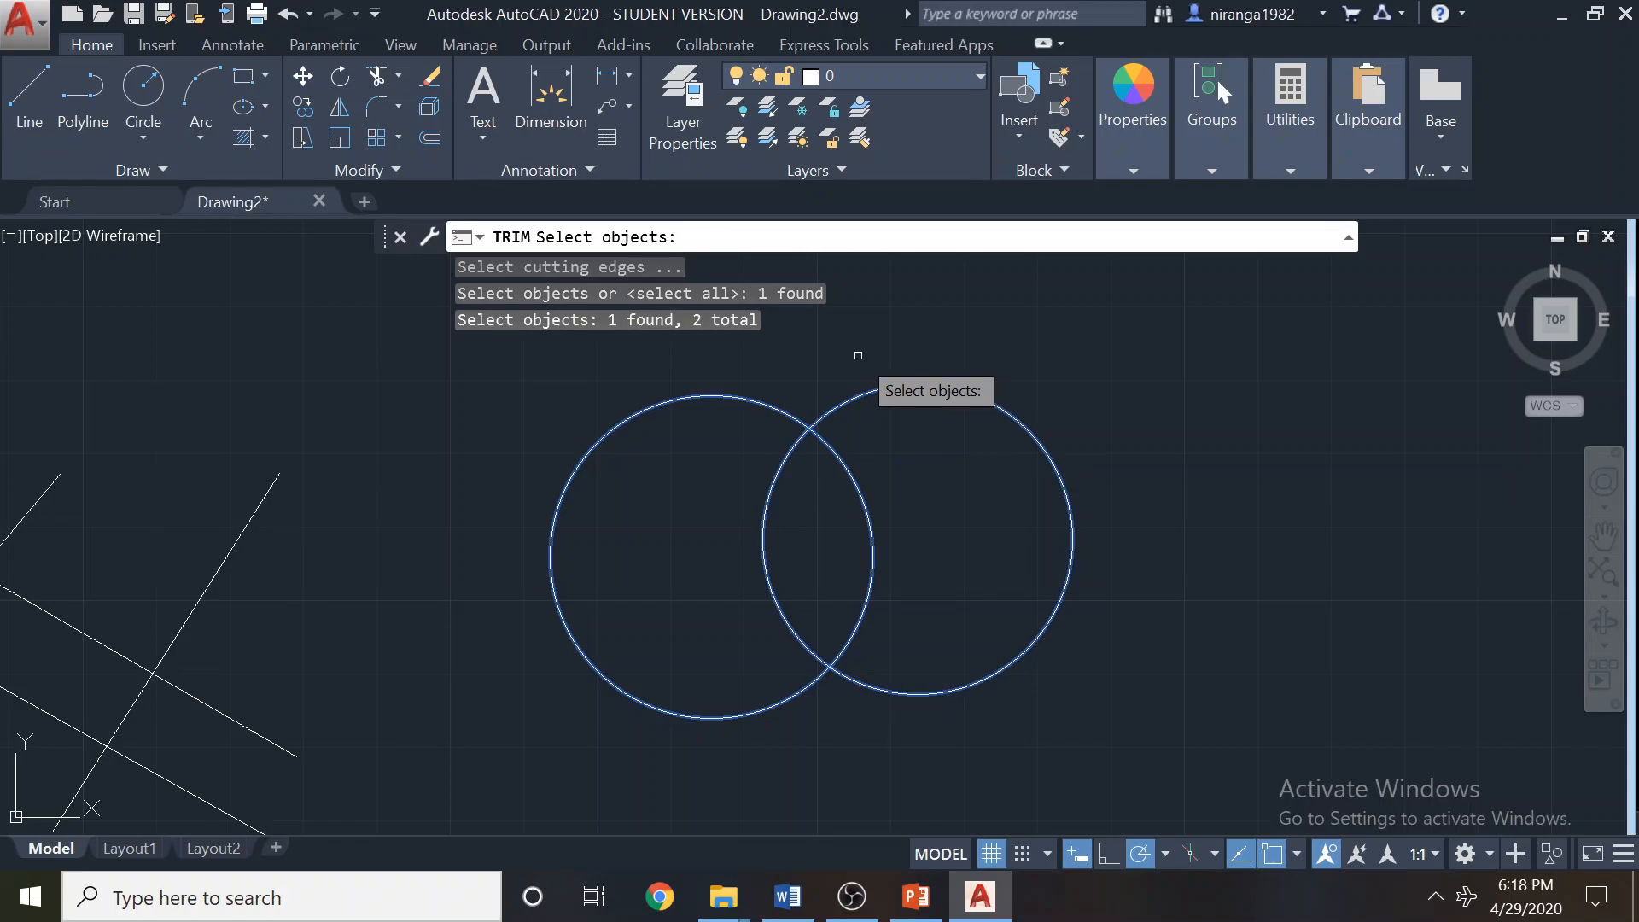
key("Return")
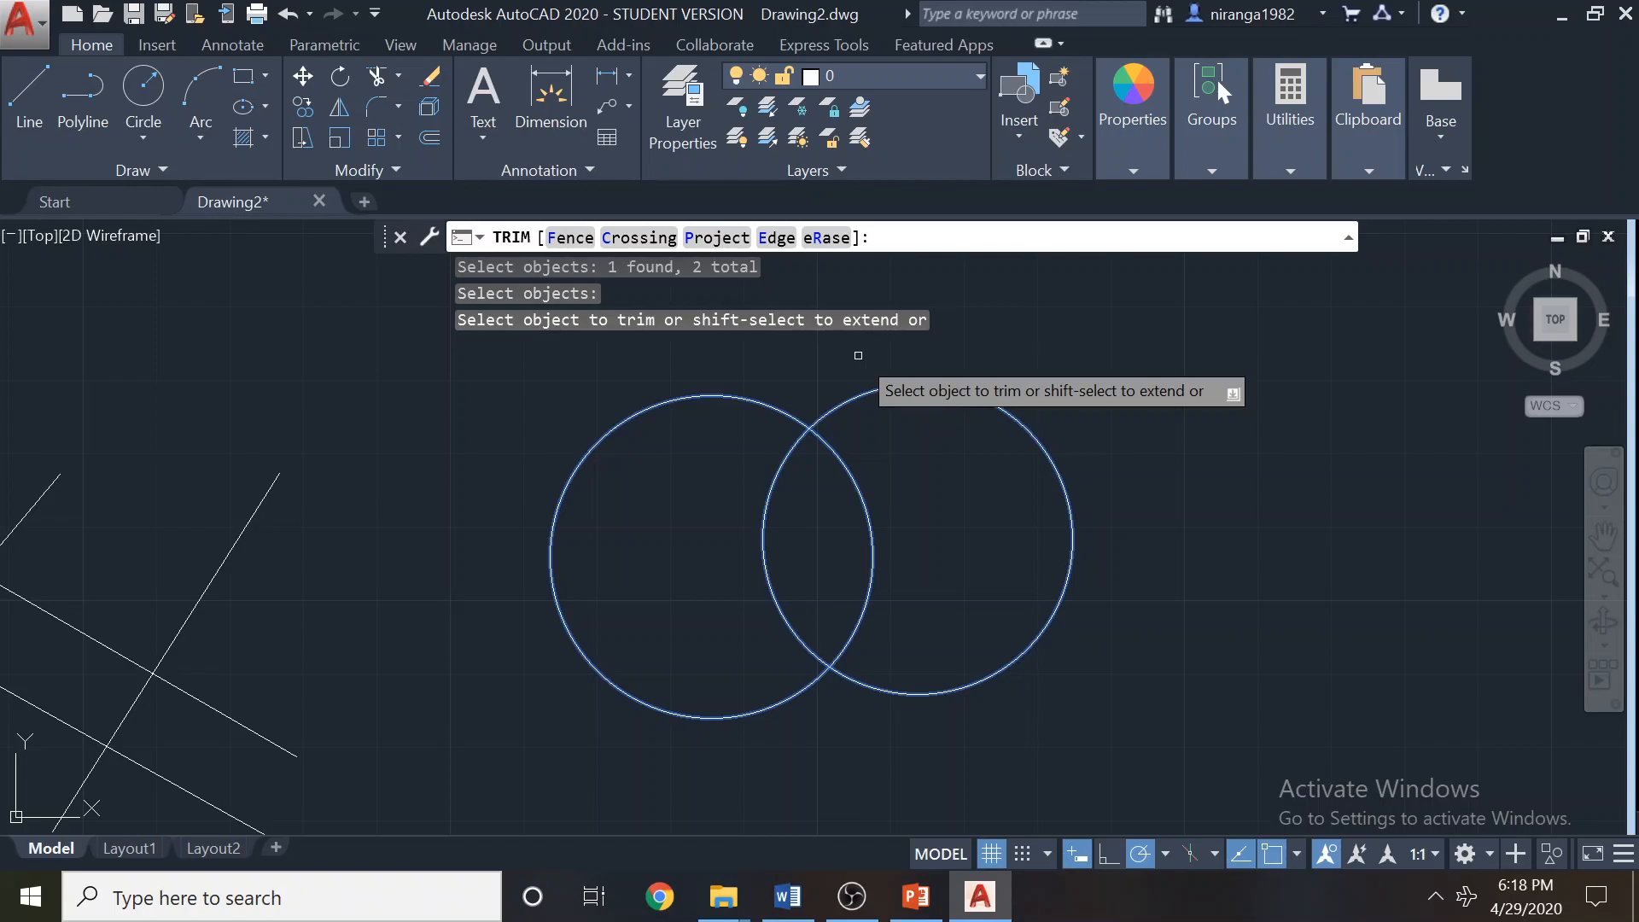
left_click(830, 445)
left_click(777, 486)
scroll(911, 509, "down", 2)
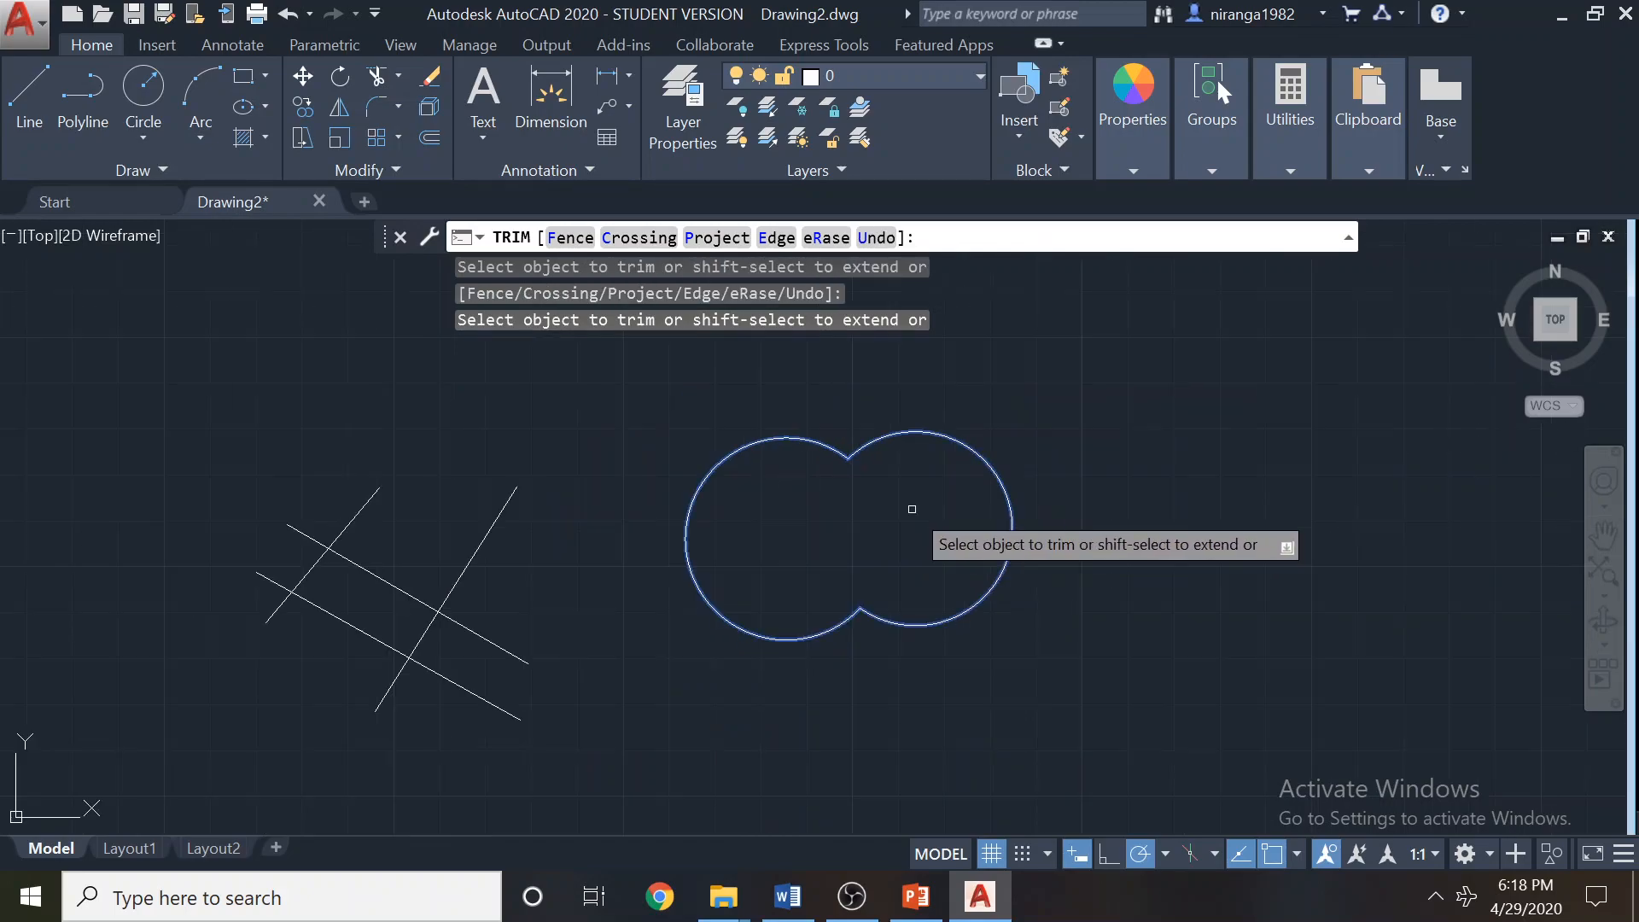
key("ctrl+z")
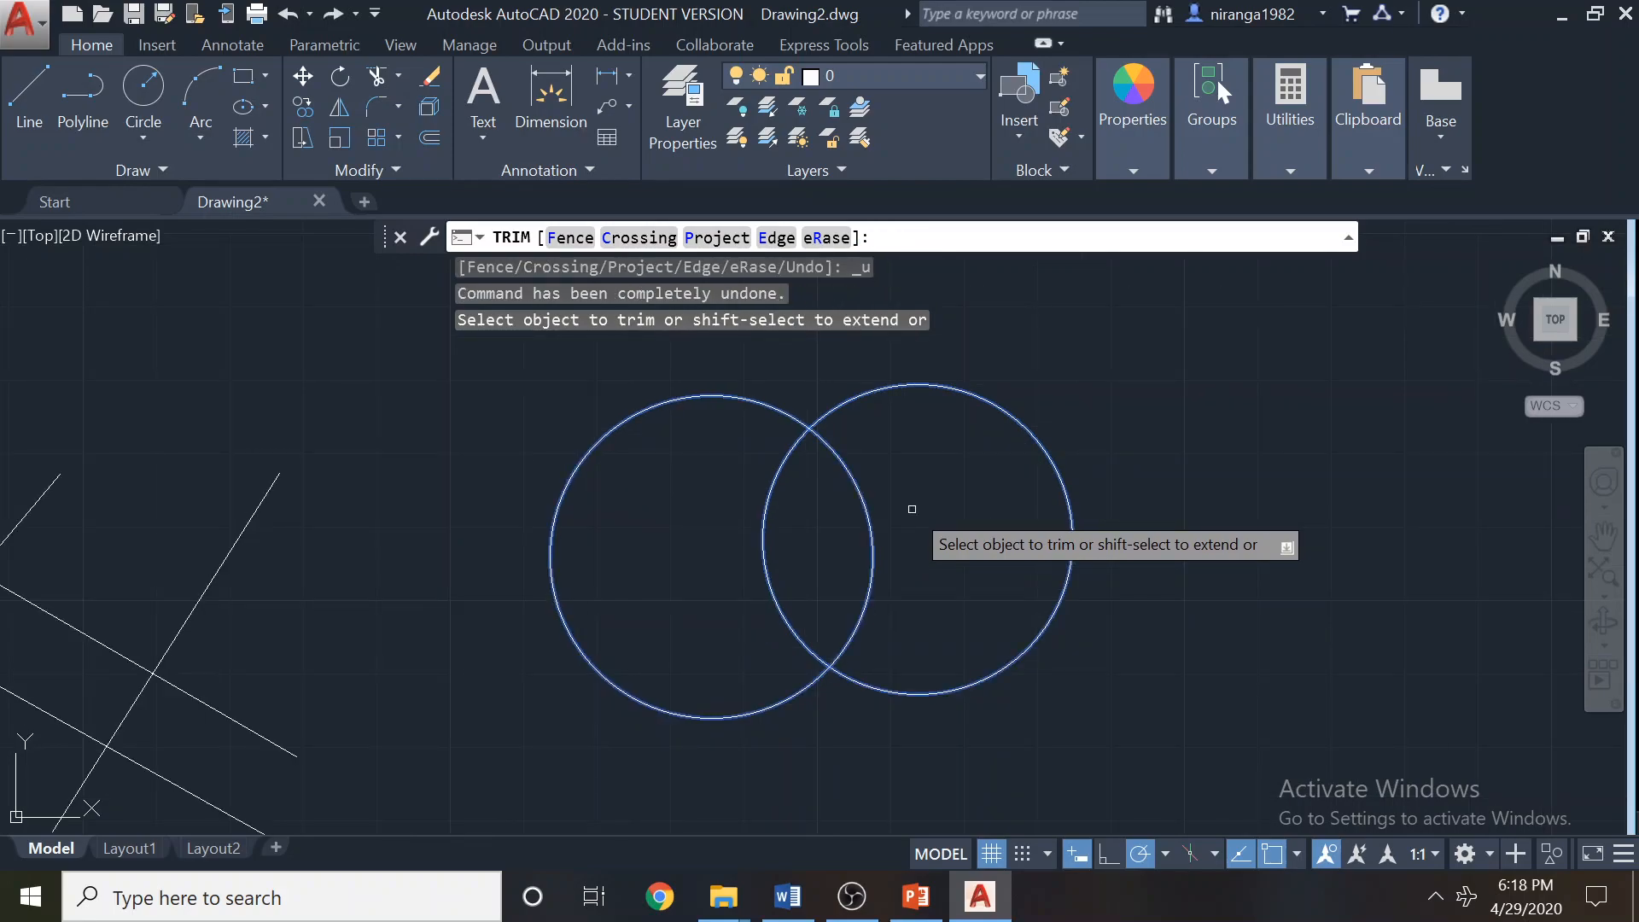
key("Escape")
scroll(888, 496, "down", 3)
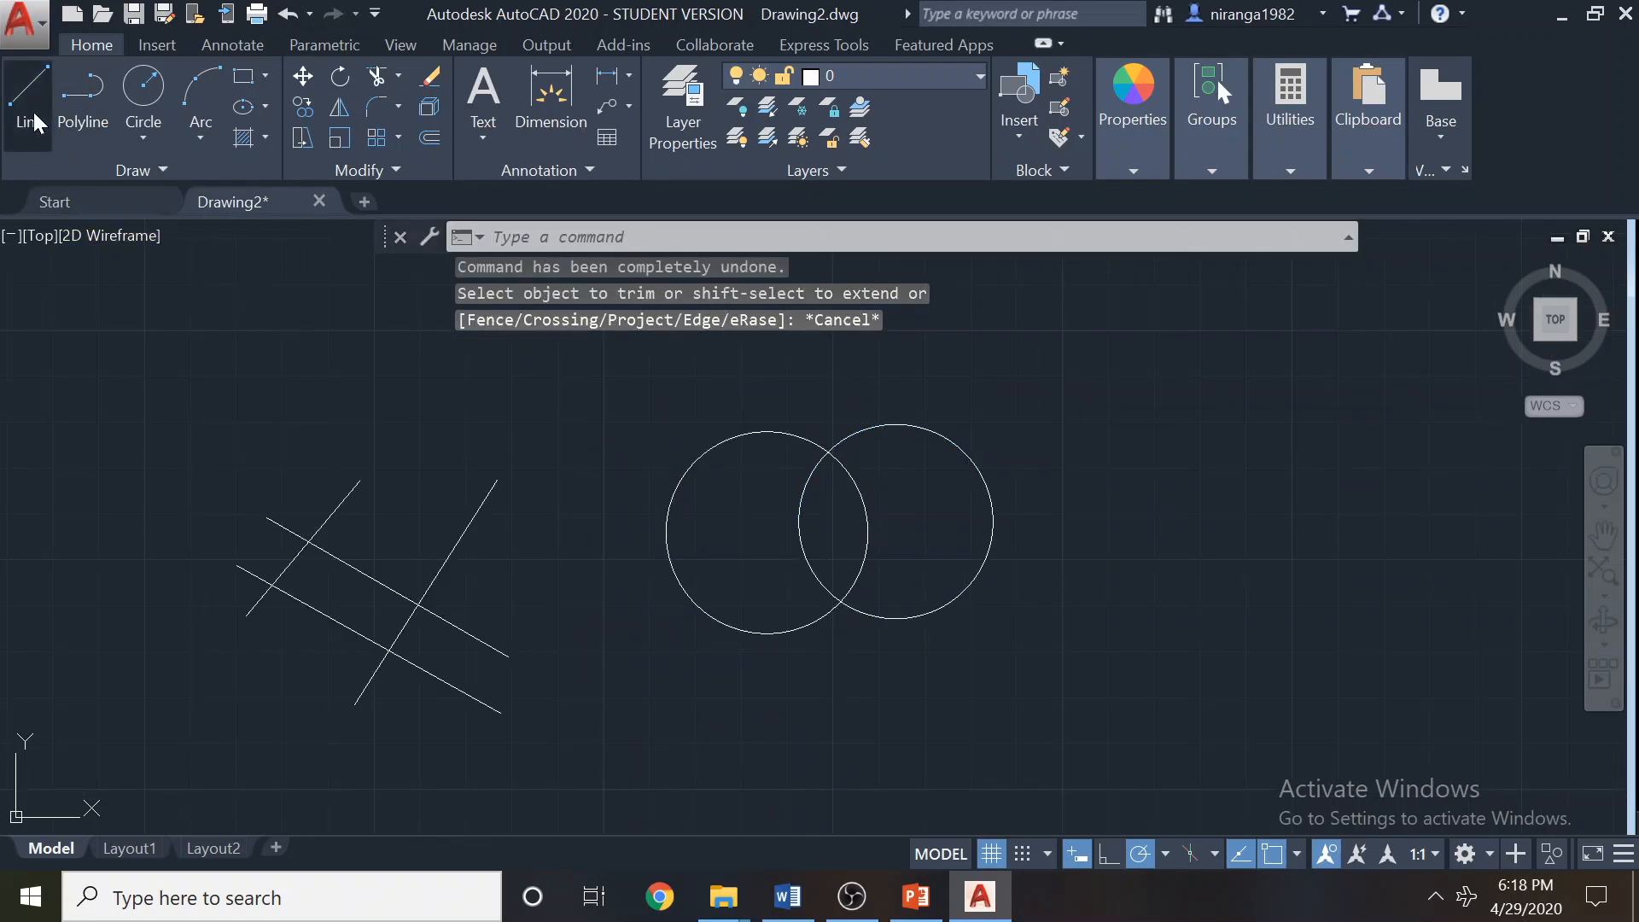
Draw a steep straight line that cuts through the right-hand side of the right circle.
left_click(29, 98)
left_click(926, 380)
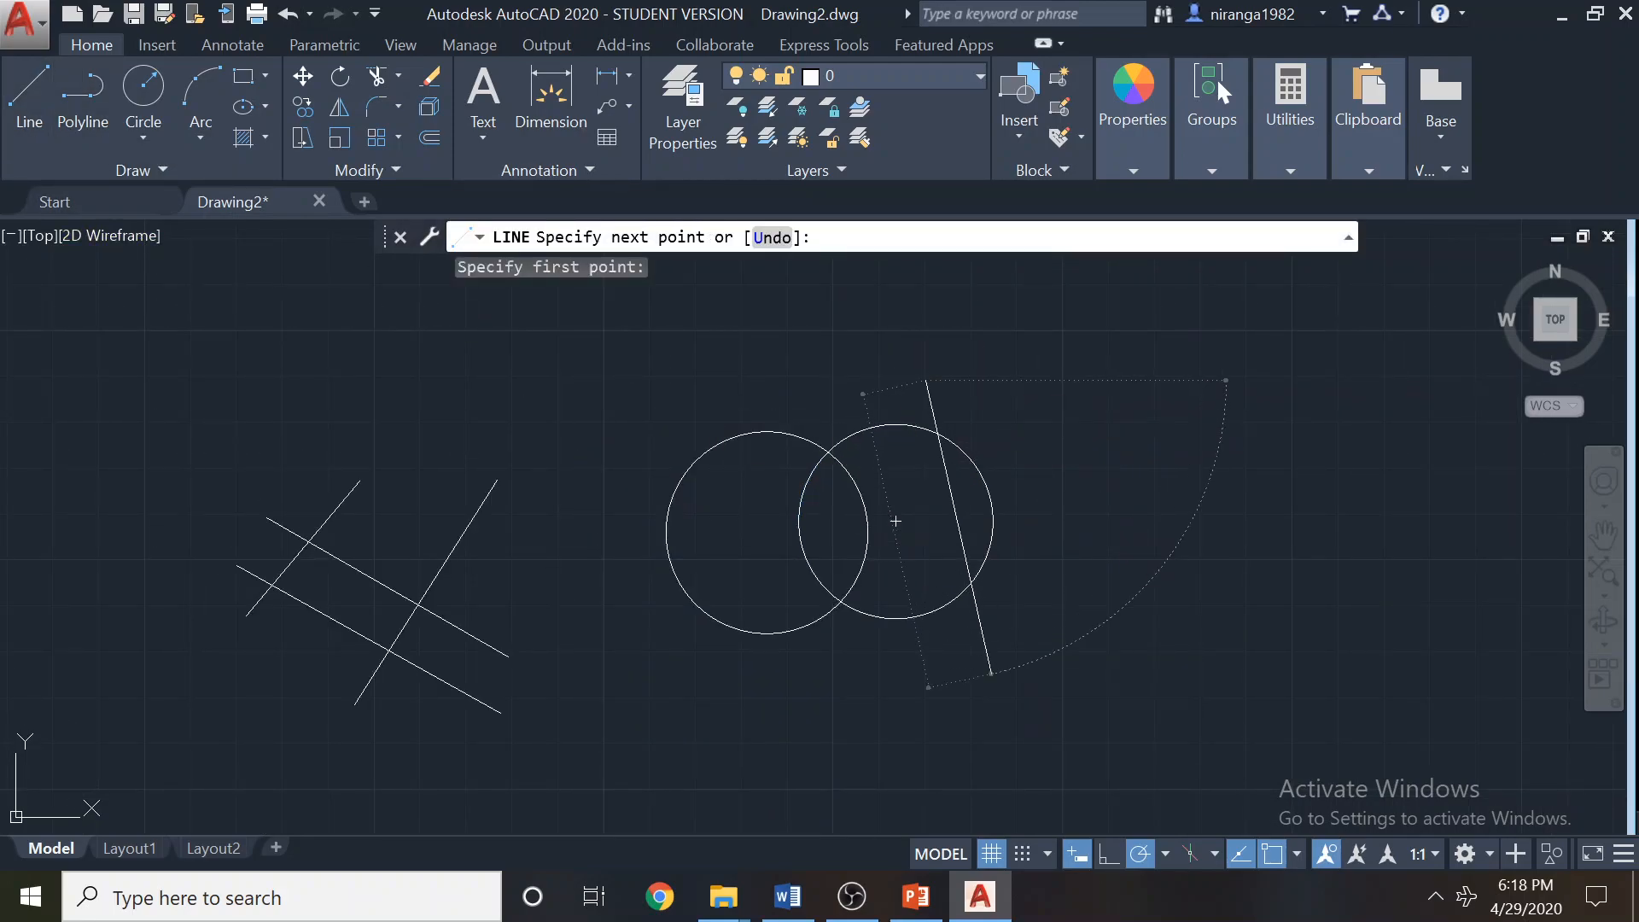
left_click(991, 674)
key("Escape")
key("Escape")
key("Escape")
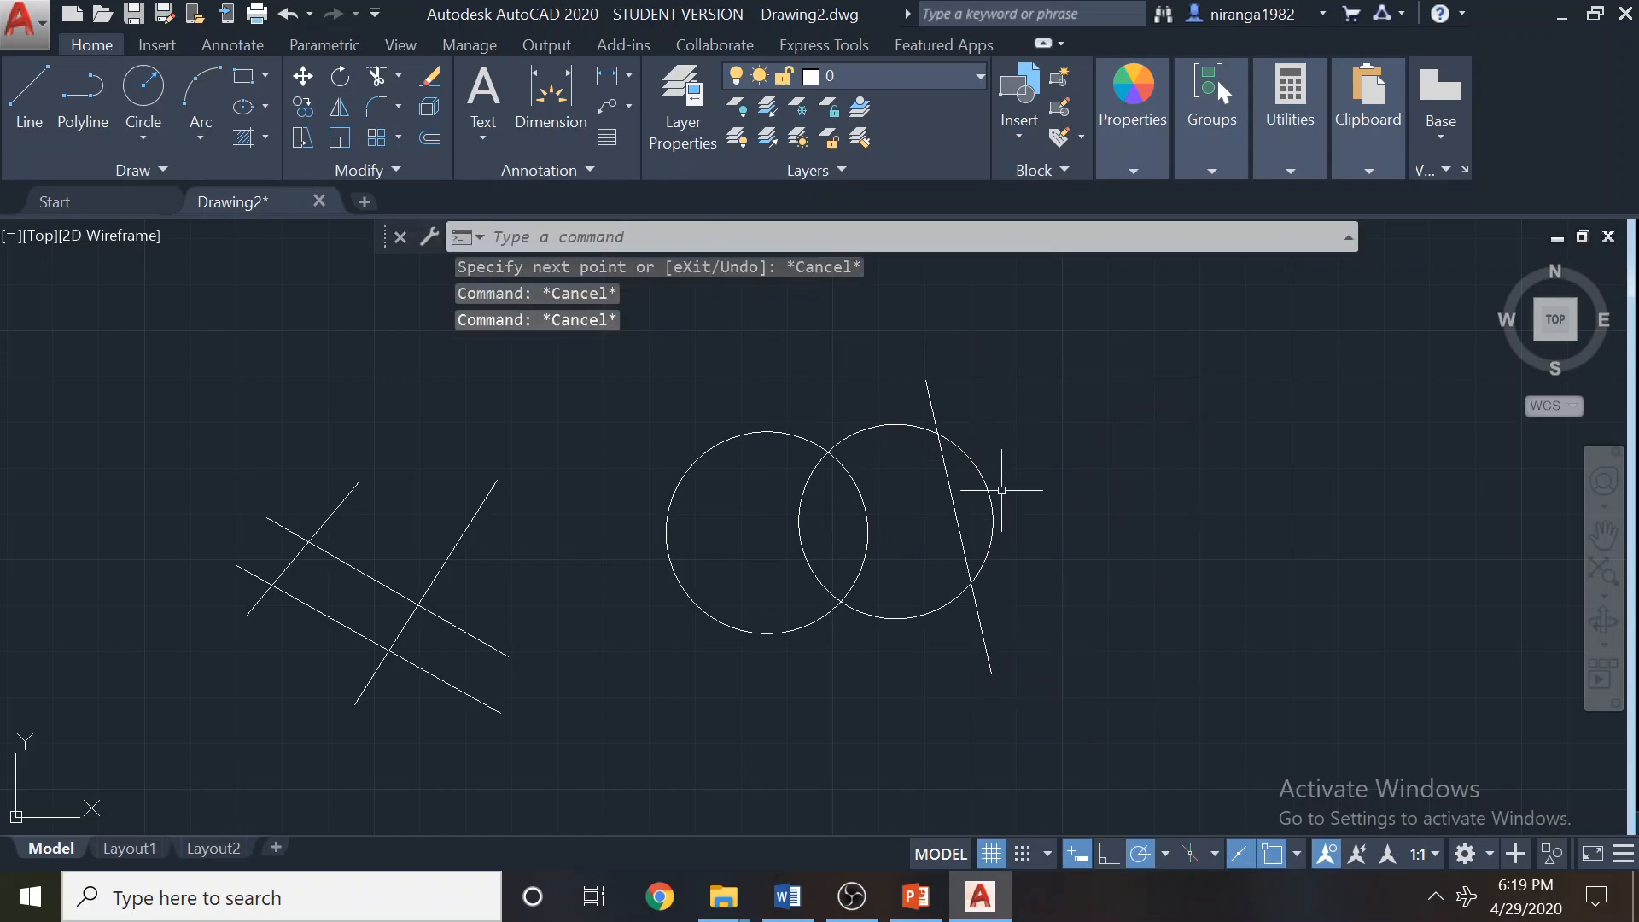
Trim off the right circle's arc beyond the steep line, using that line as the cutting edge.
left_click(398, 76)
left_click(406, 105)
left_click(932, 402)
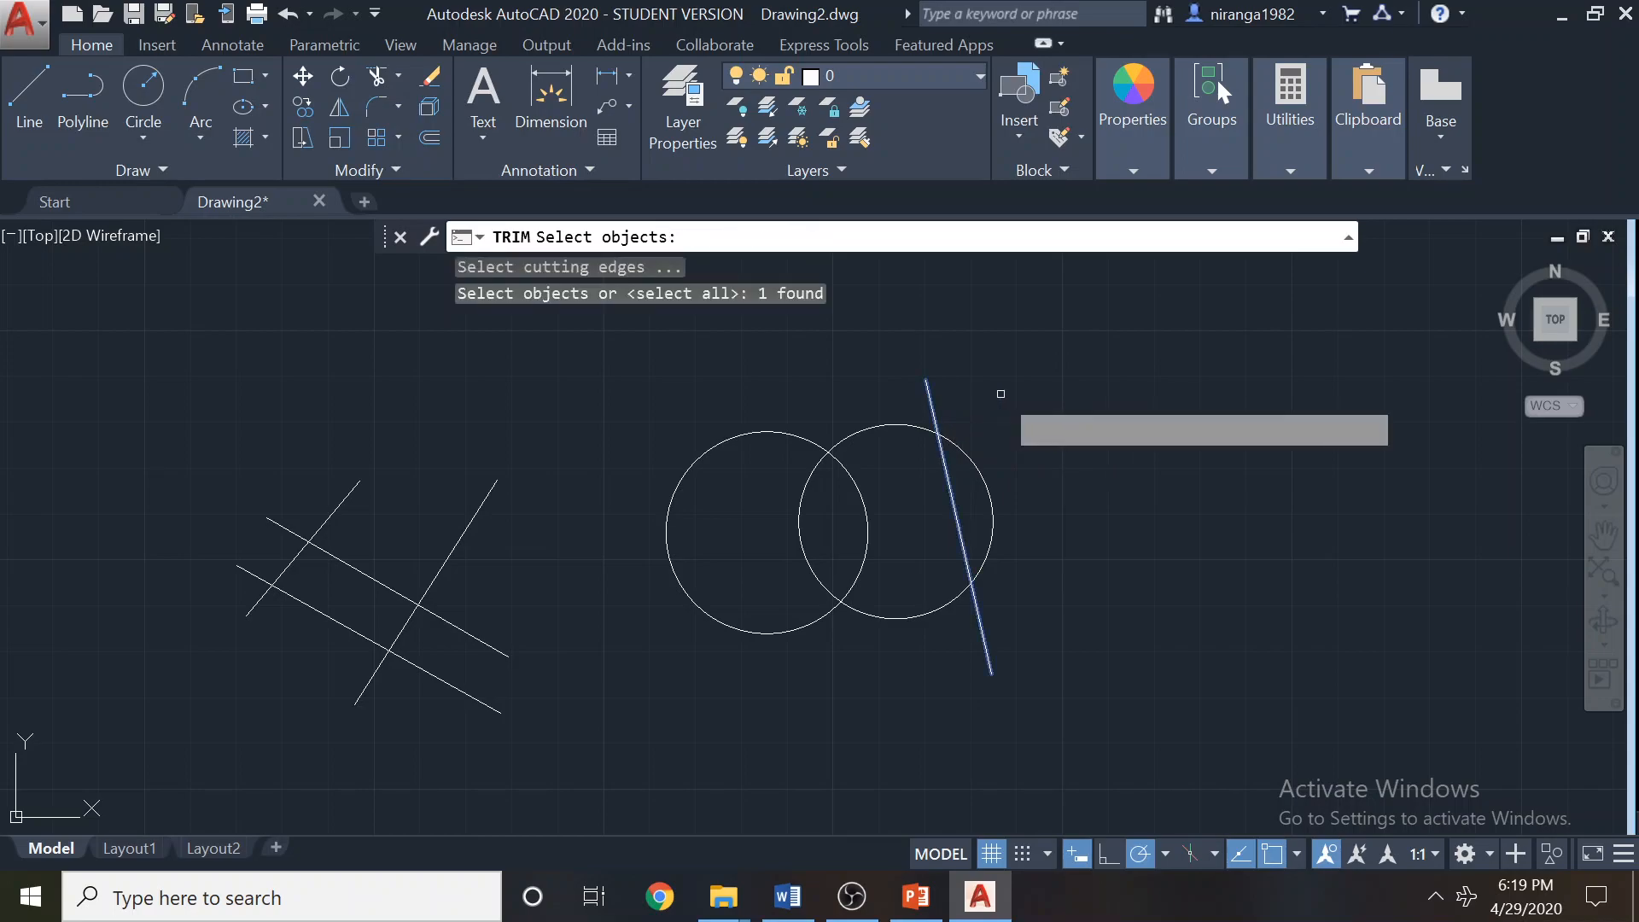
key("Return")
left_click(978, 461)
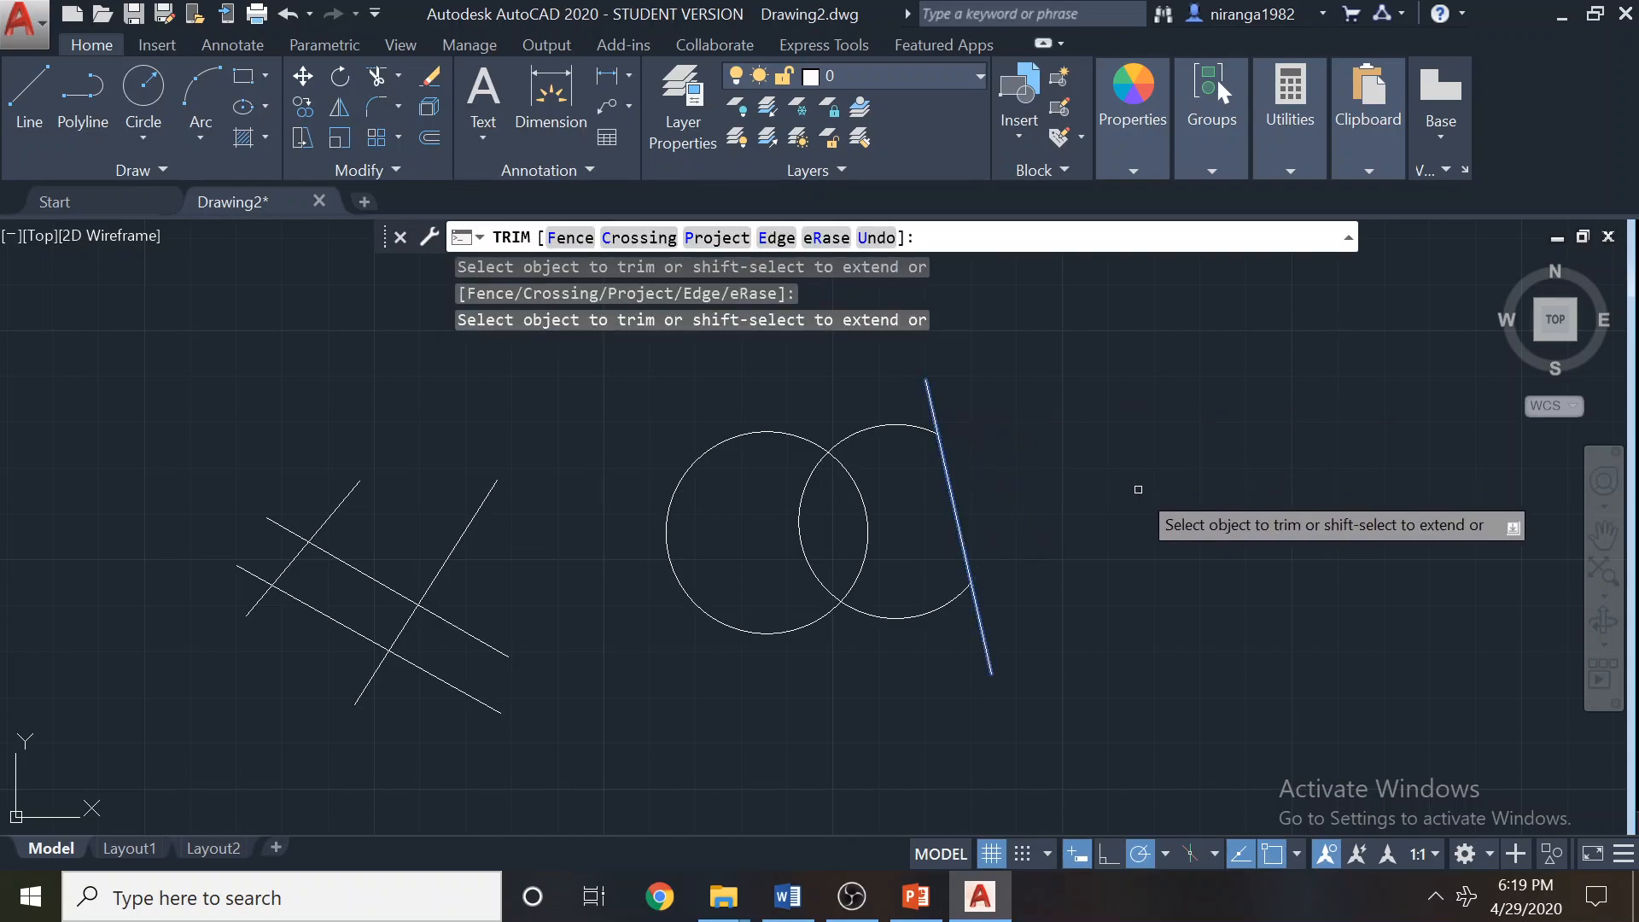
key("Escape")
Draw a long, slightly rising line in the empty area to the right of the circles.
scroll(1140, 495, "down", 2)
middle_click_drag(851, 574, 380, 628)
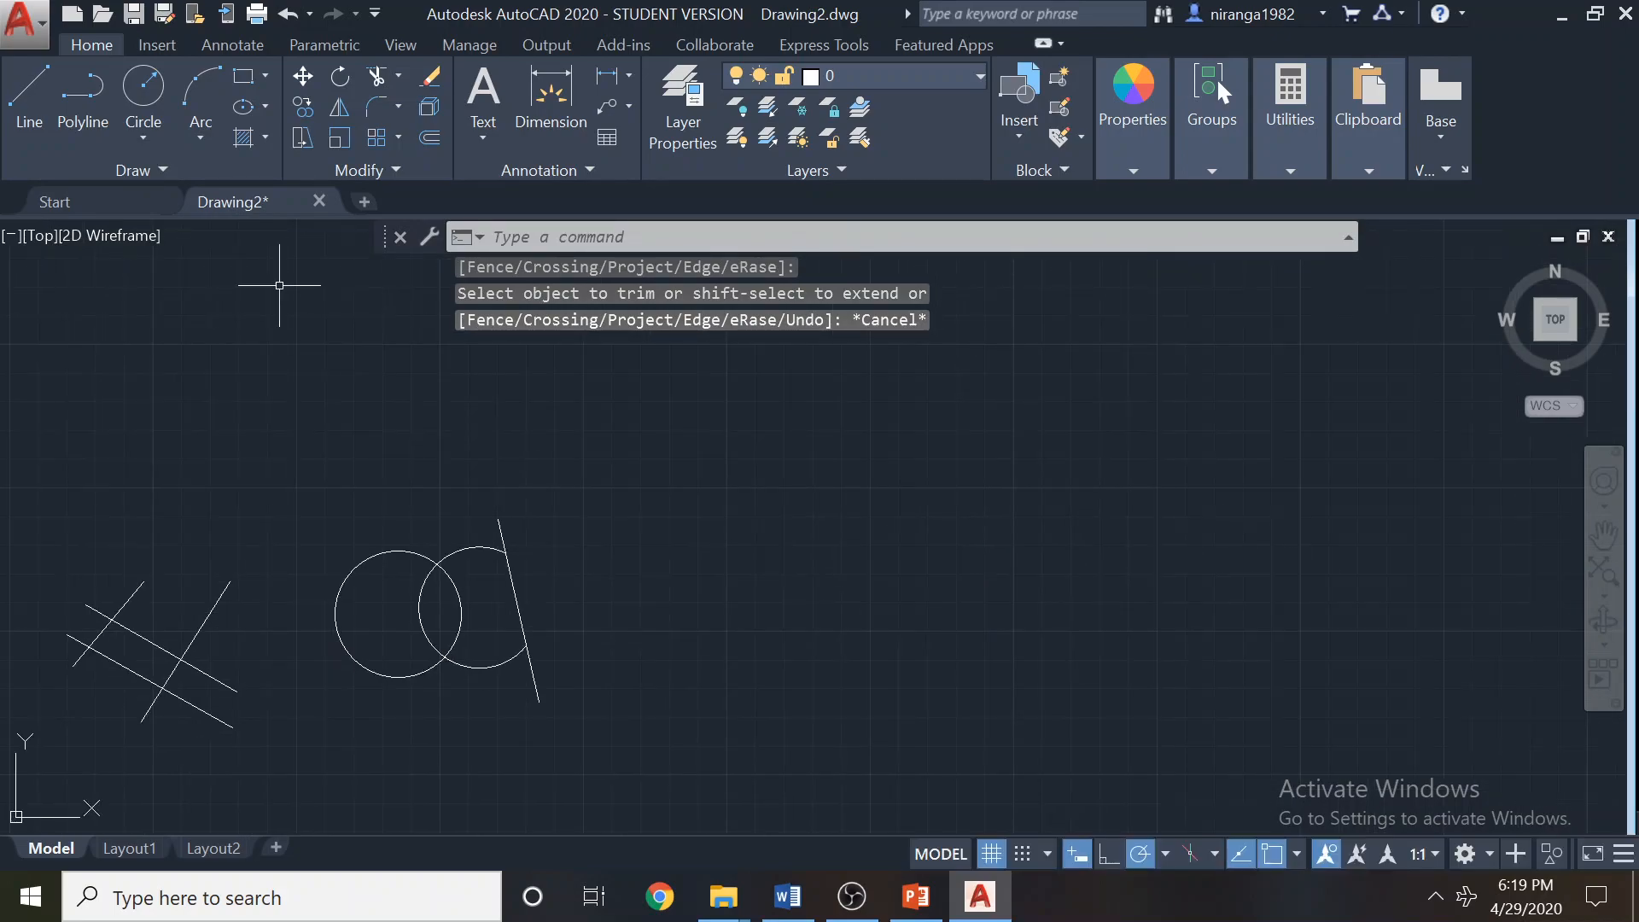
left_click(41, 106)
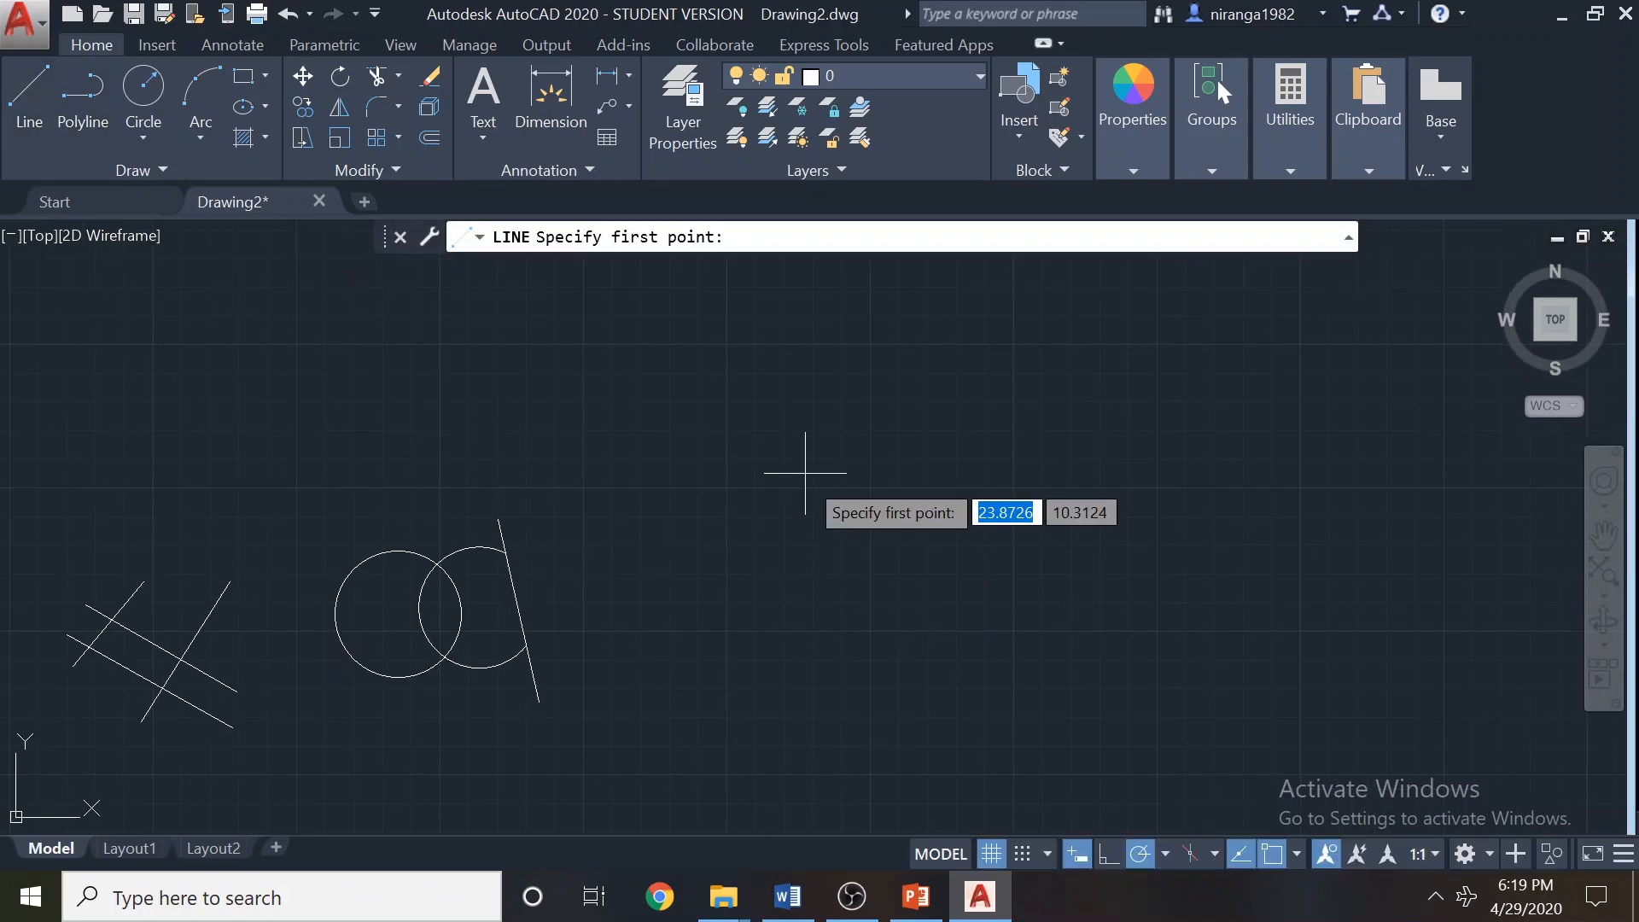
left_click(736, 499)
left_click(1089, 448)
key("Escape")
Draw a short, steep line above the long rising line, ending before it reaches that line.
right_click(990, 368)
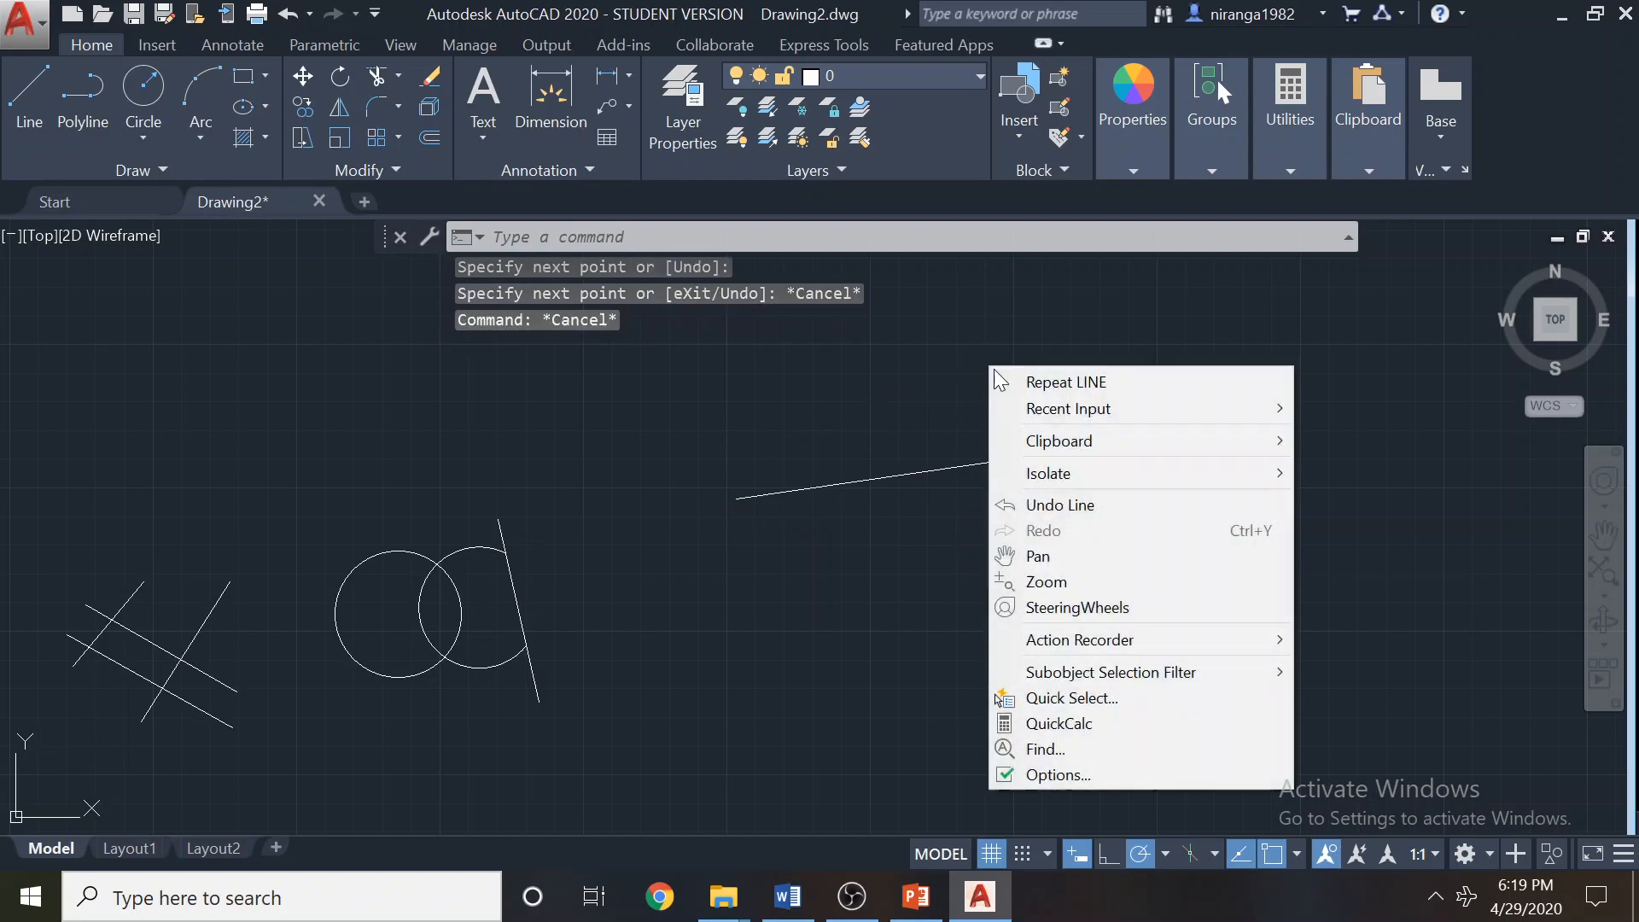
left_click(994, 380)
left_click(902, 312)
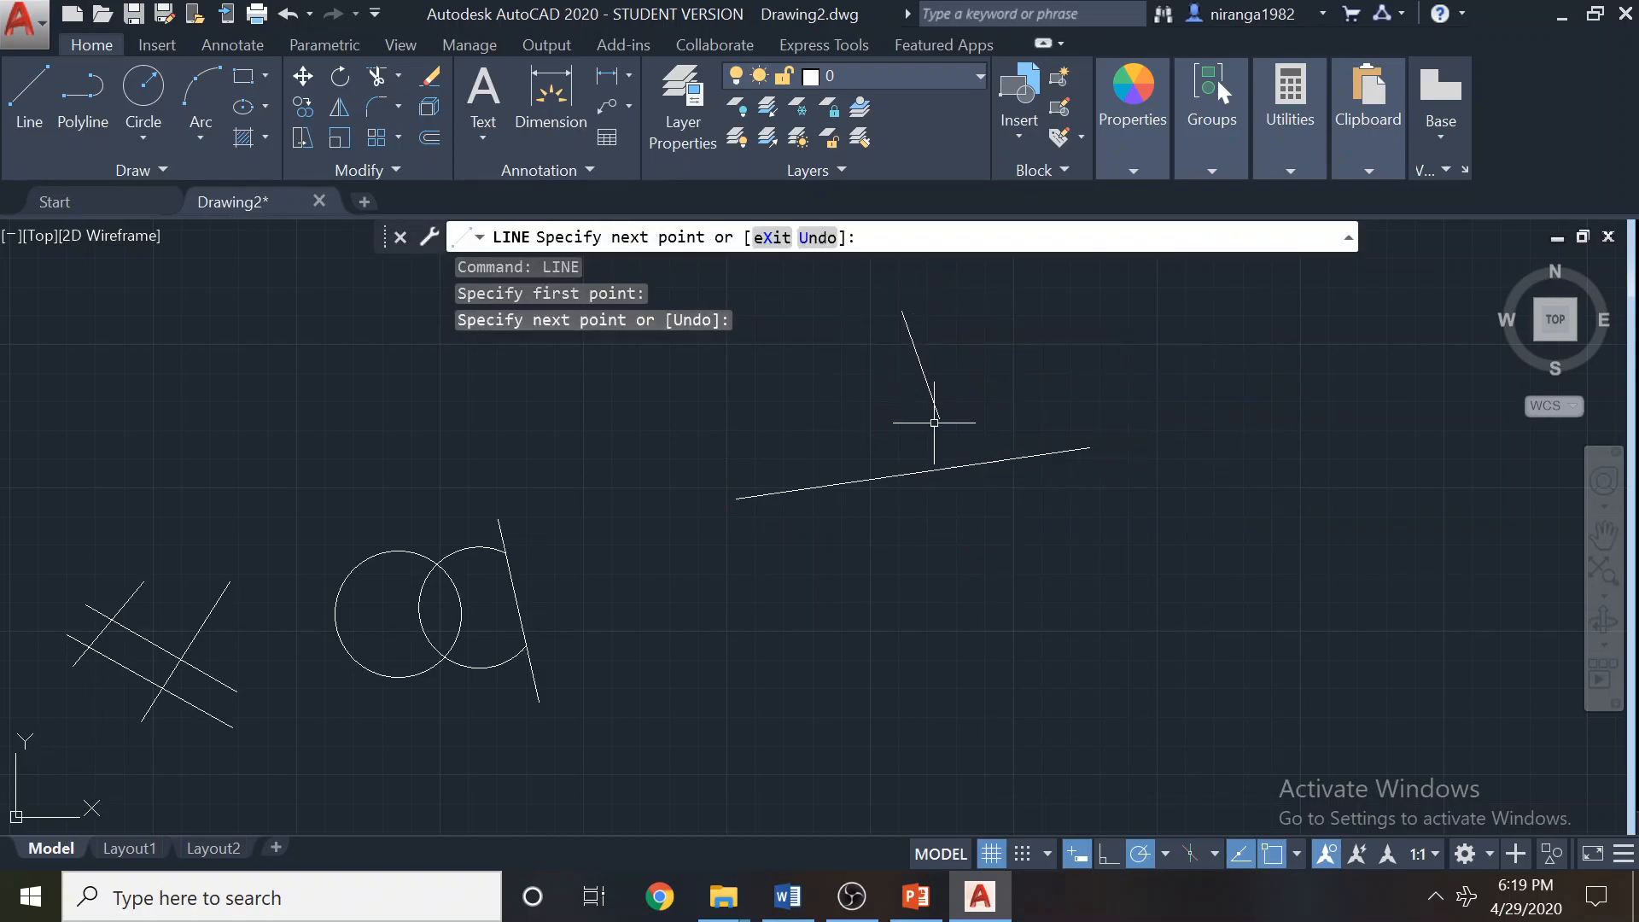
key("Escape")
Draw a short, nearly vertical line below the long rising line, leaving a gap between them.
type("l")
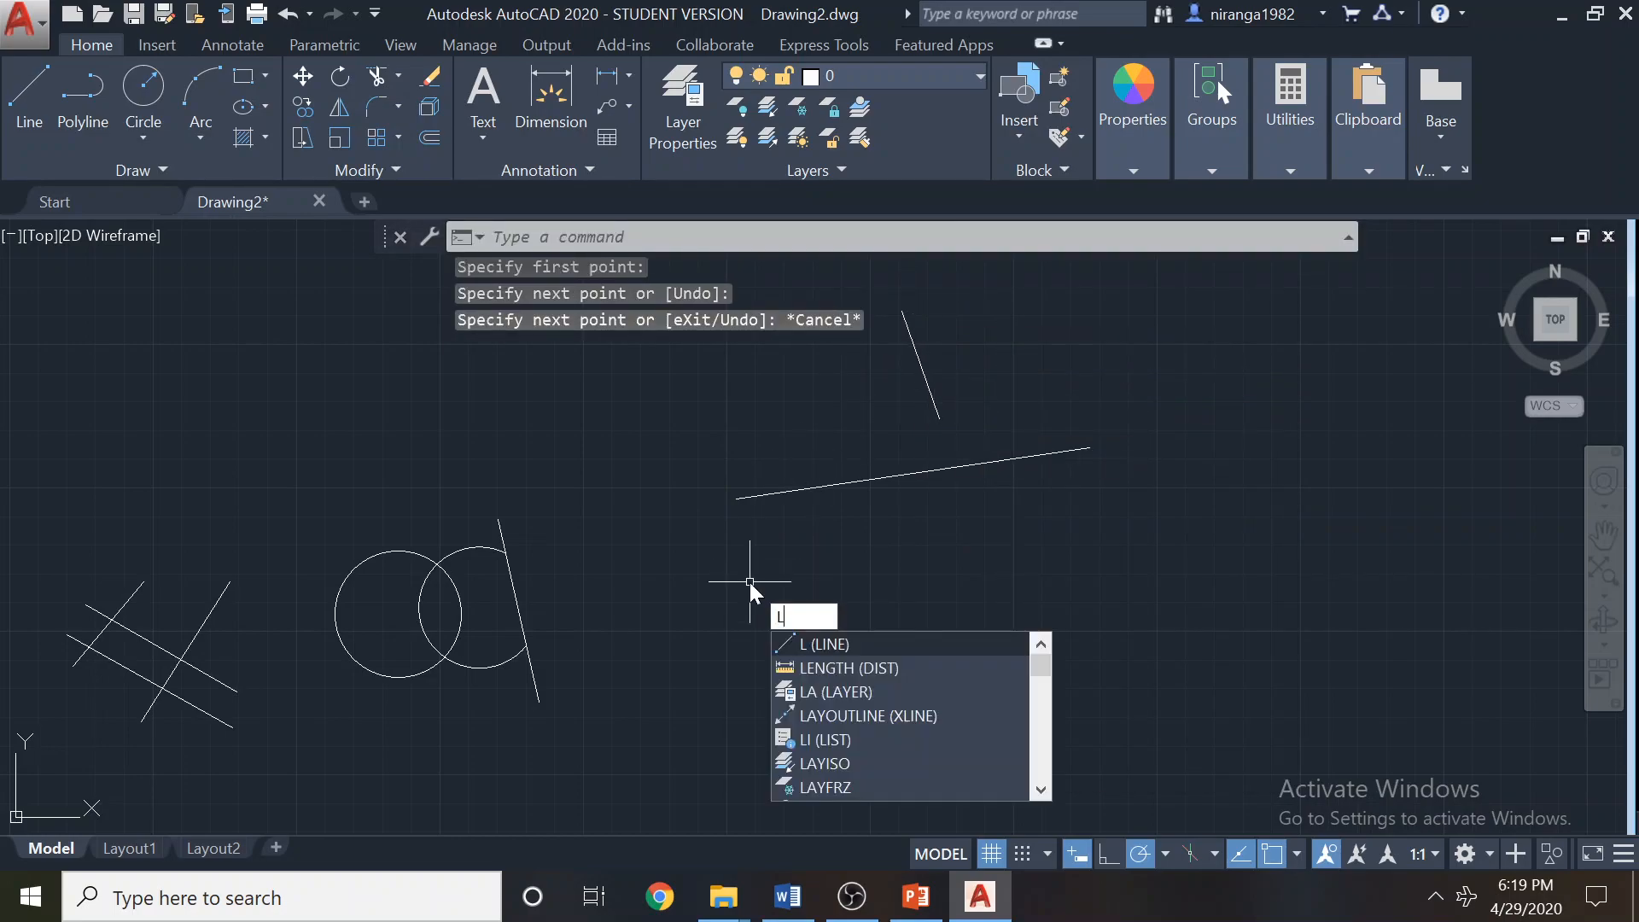
key("Return")
left_click(860, 621)
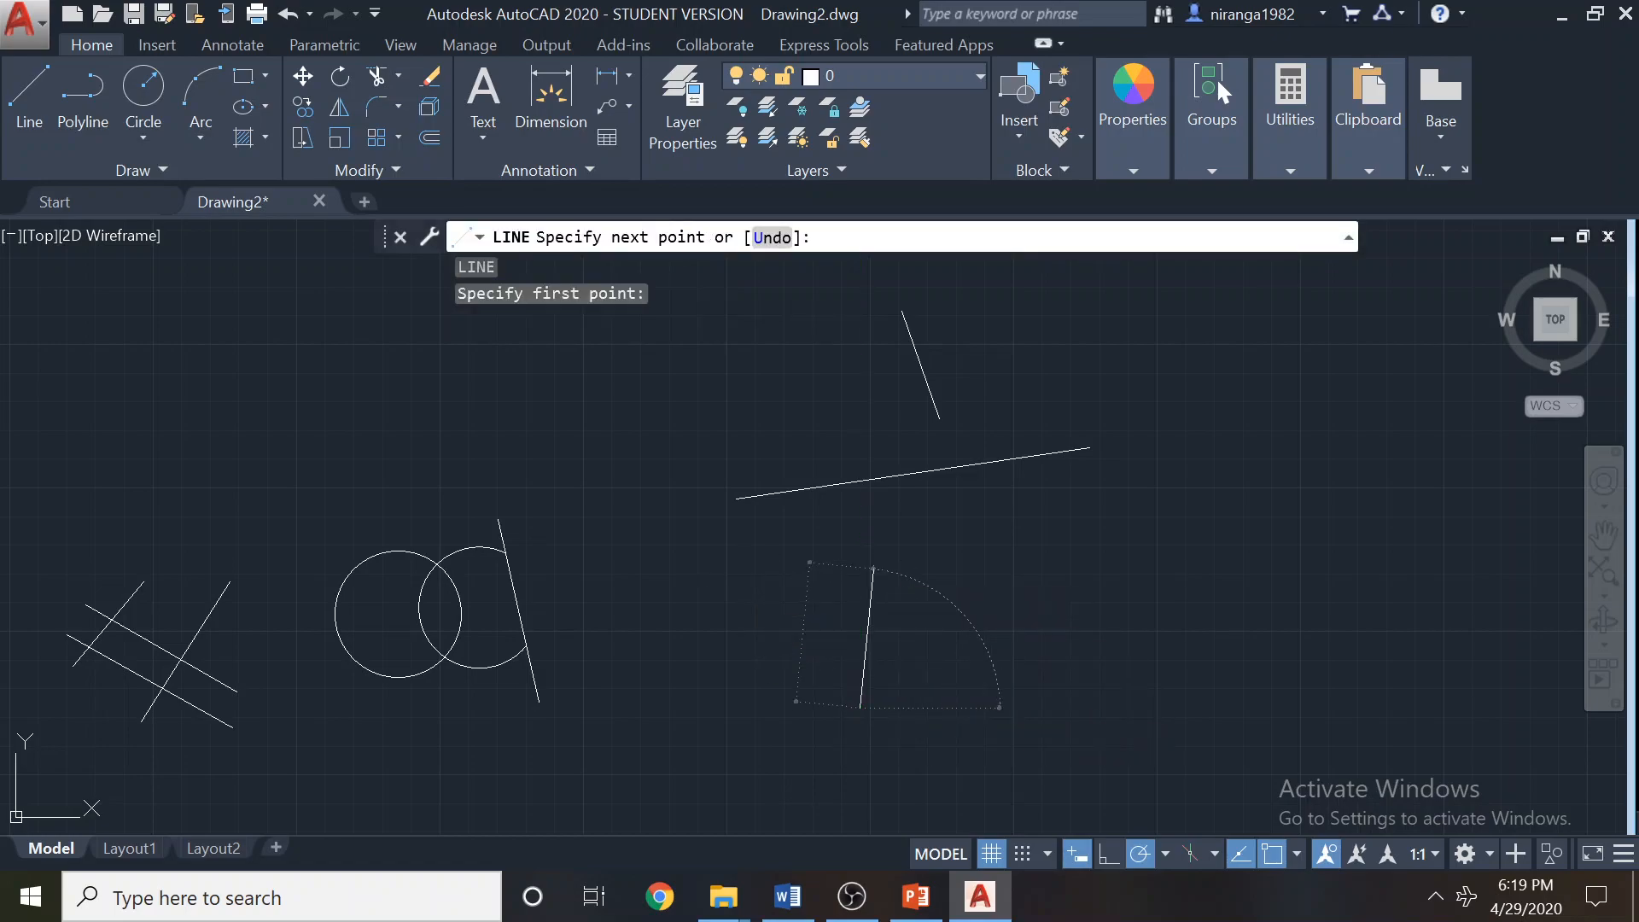
left_click(873, 570)
key("Return")
Try extending both short lines to the long rising line as the boundary edge, and undo it.
middle_click_drag(1021, 402, 972, 413)
left_click(398, 76)
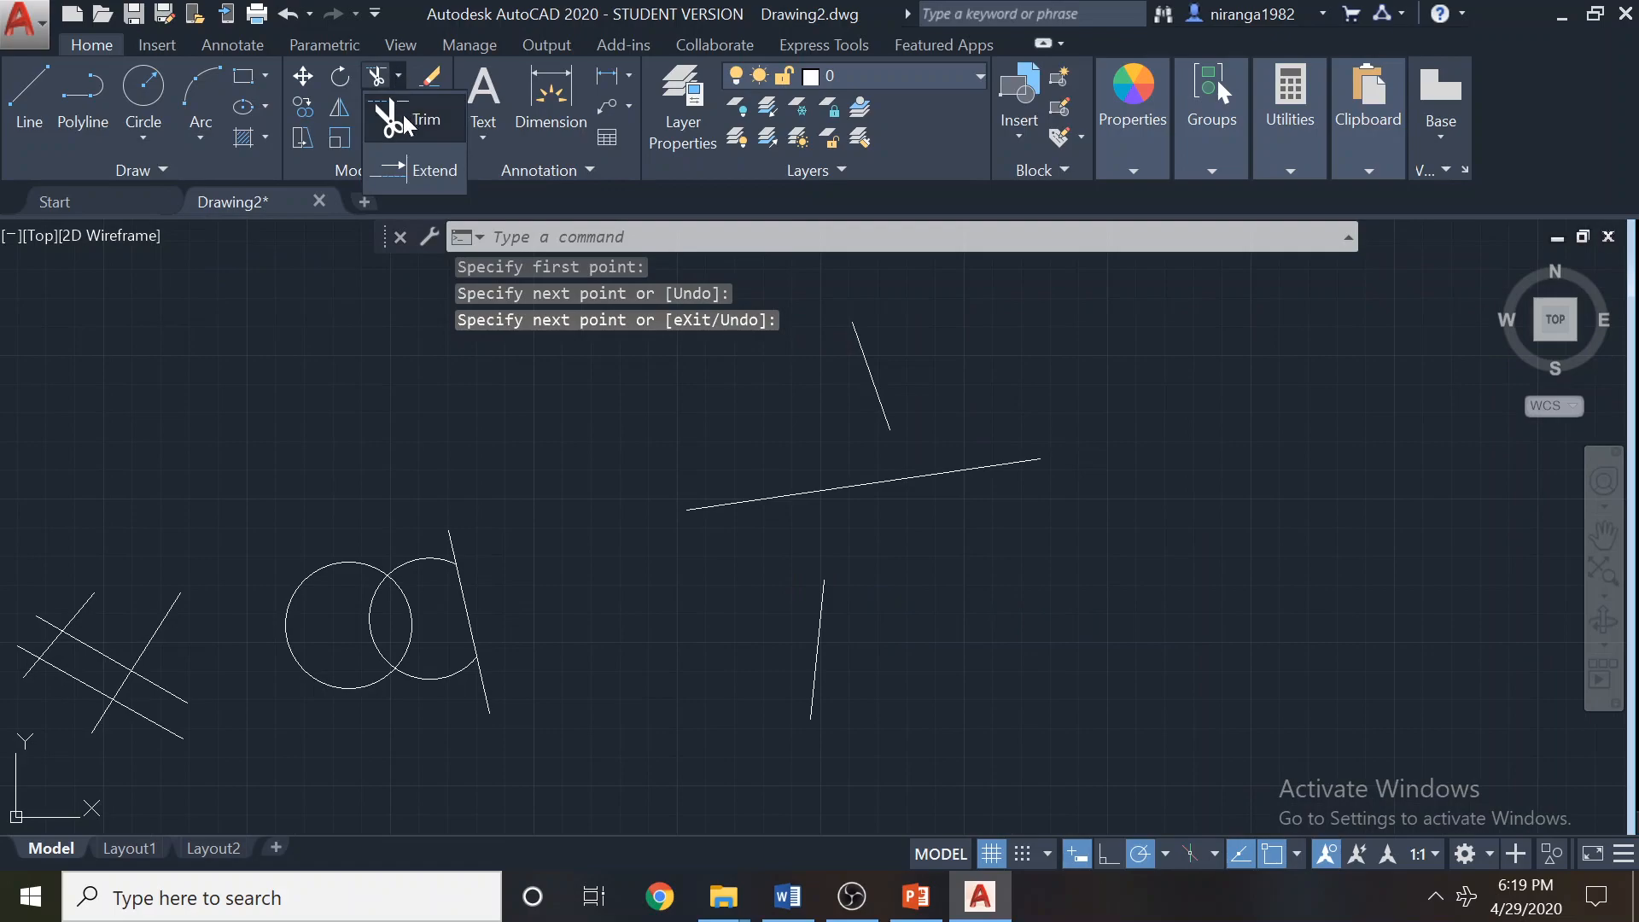
left_click(405, 161)
left_click(739, 502)
key("Return")
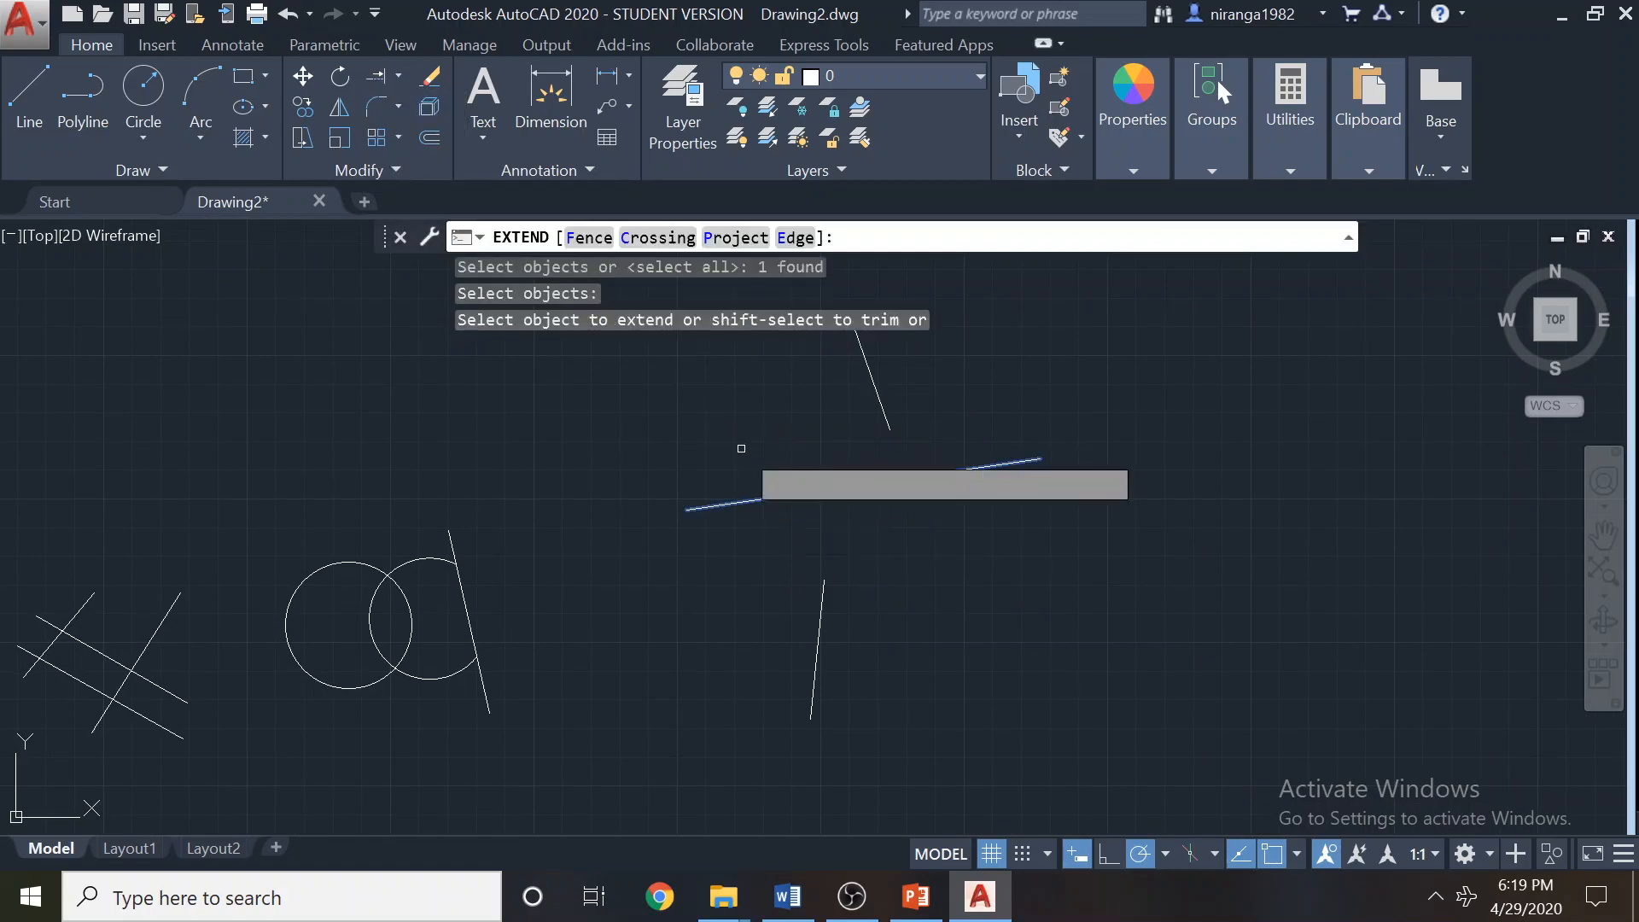
left_click(886, 417)
left_click(819, 604)
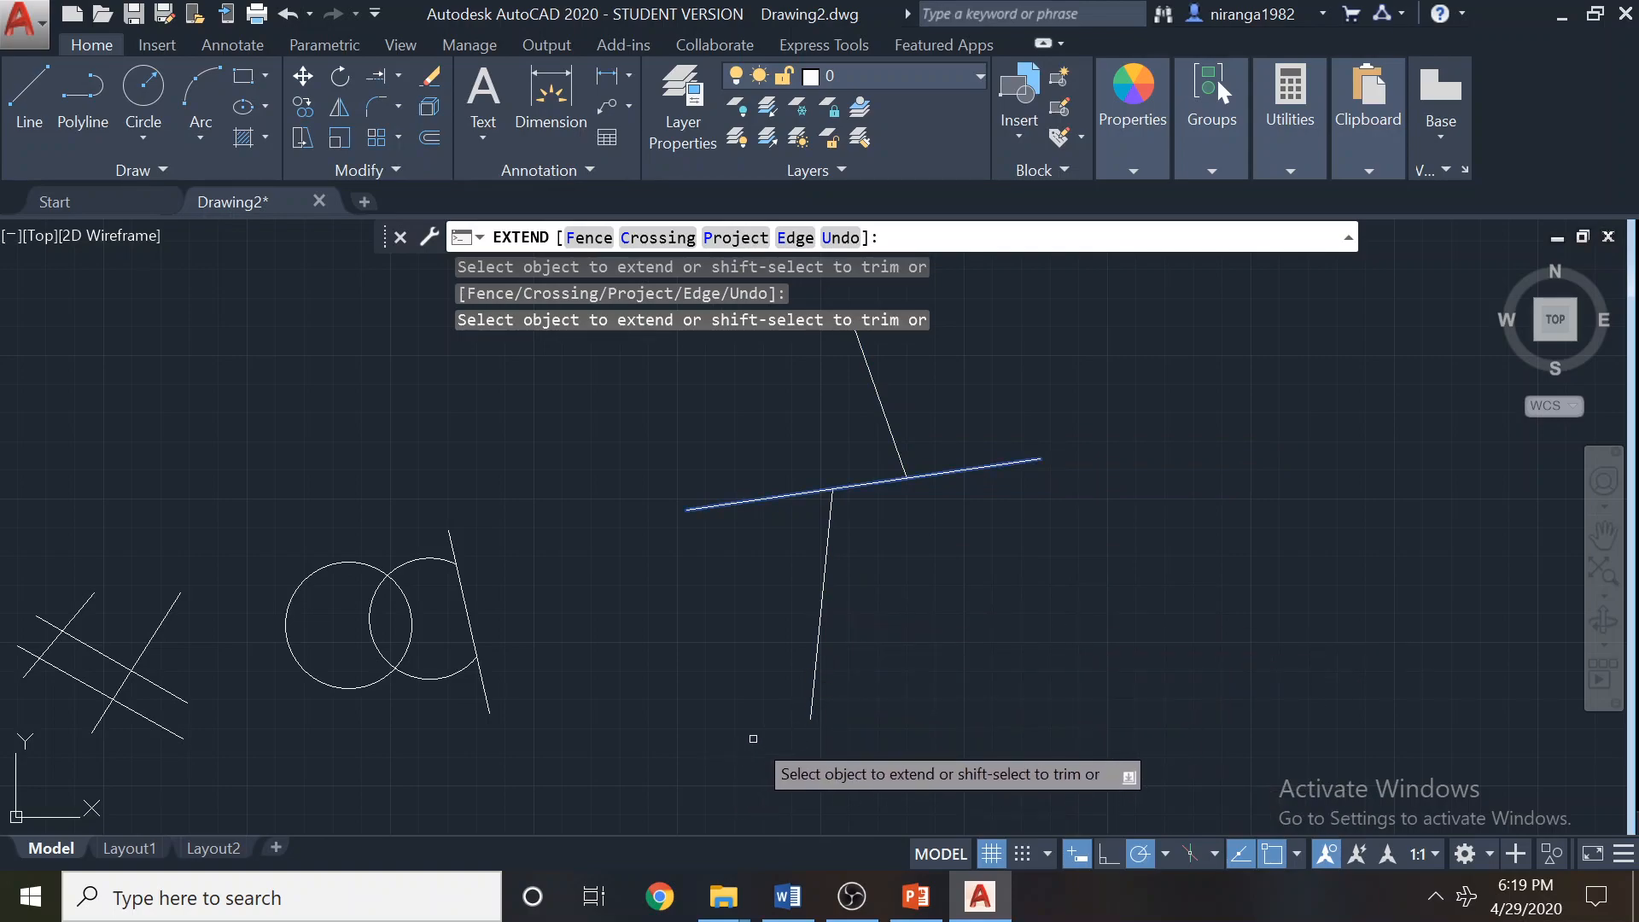
key("Escape")
key("ctrl+z")
Draw a long rising line above the upper short line.
scroll(811, 561, "down", 2)
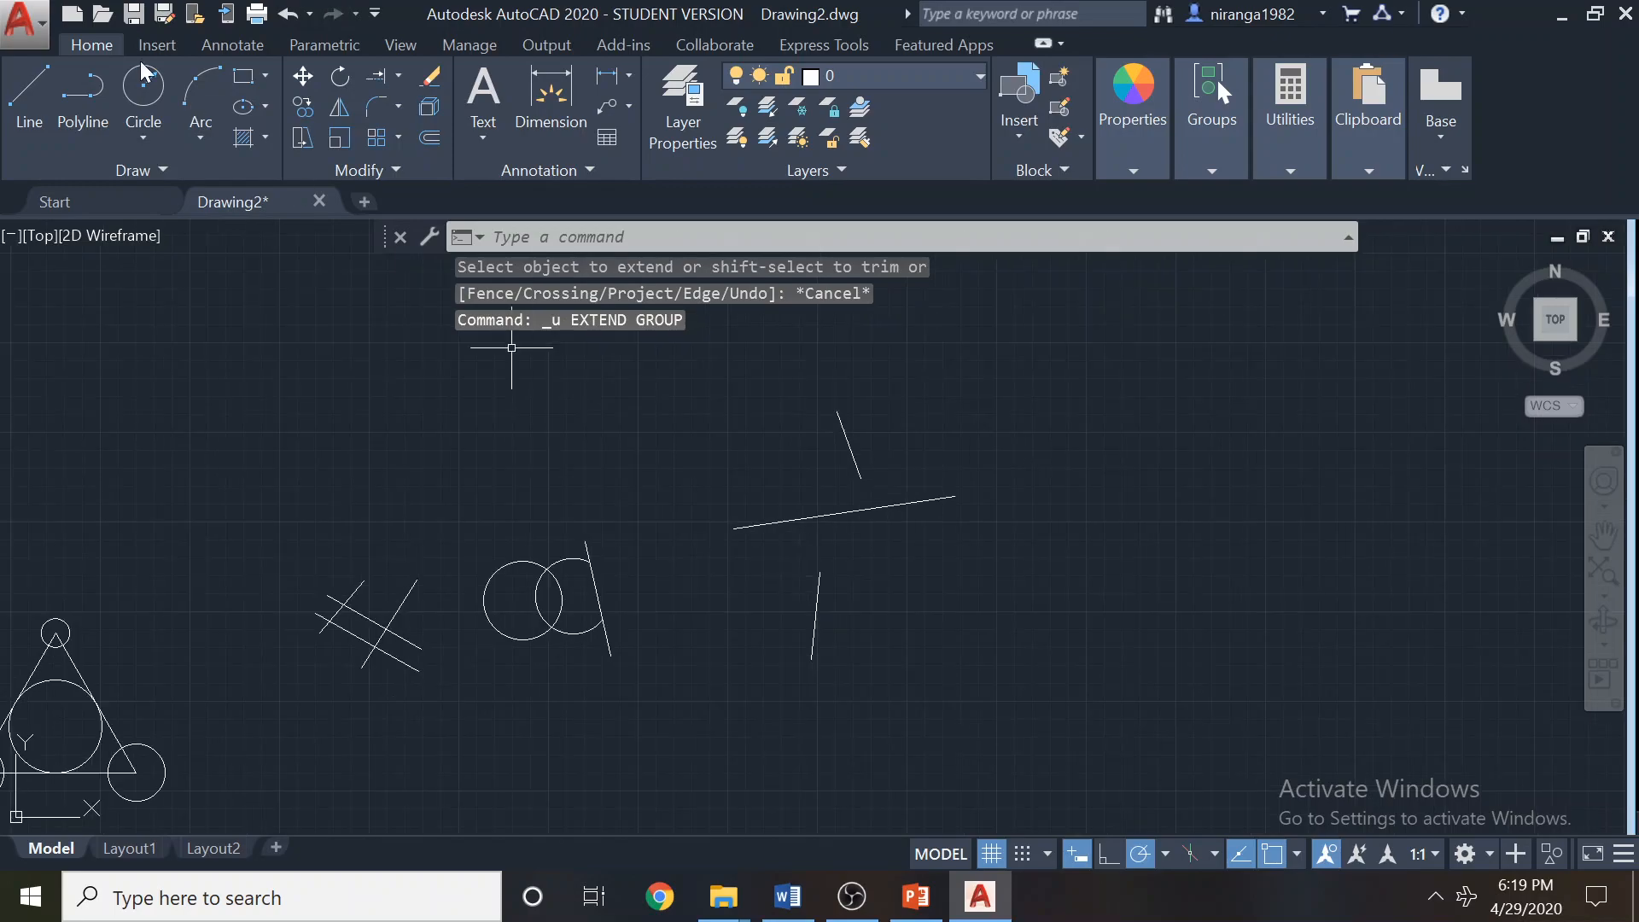
left_click(40, 78)
left_click(666, 406)
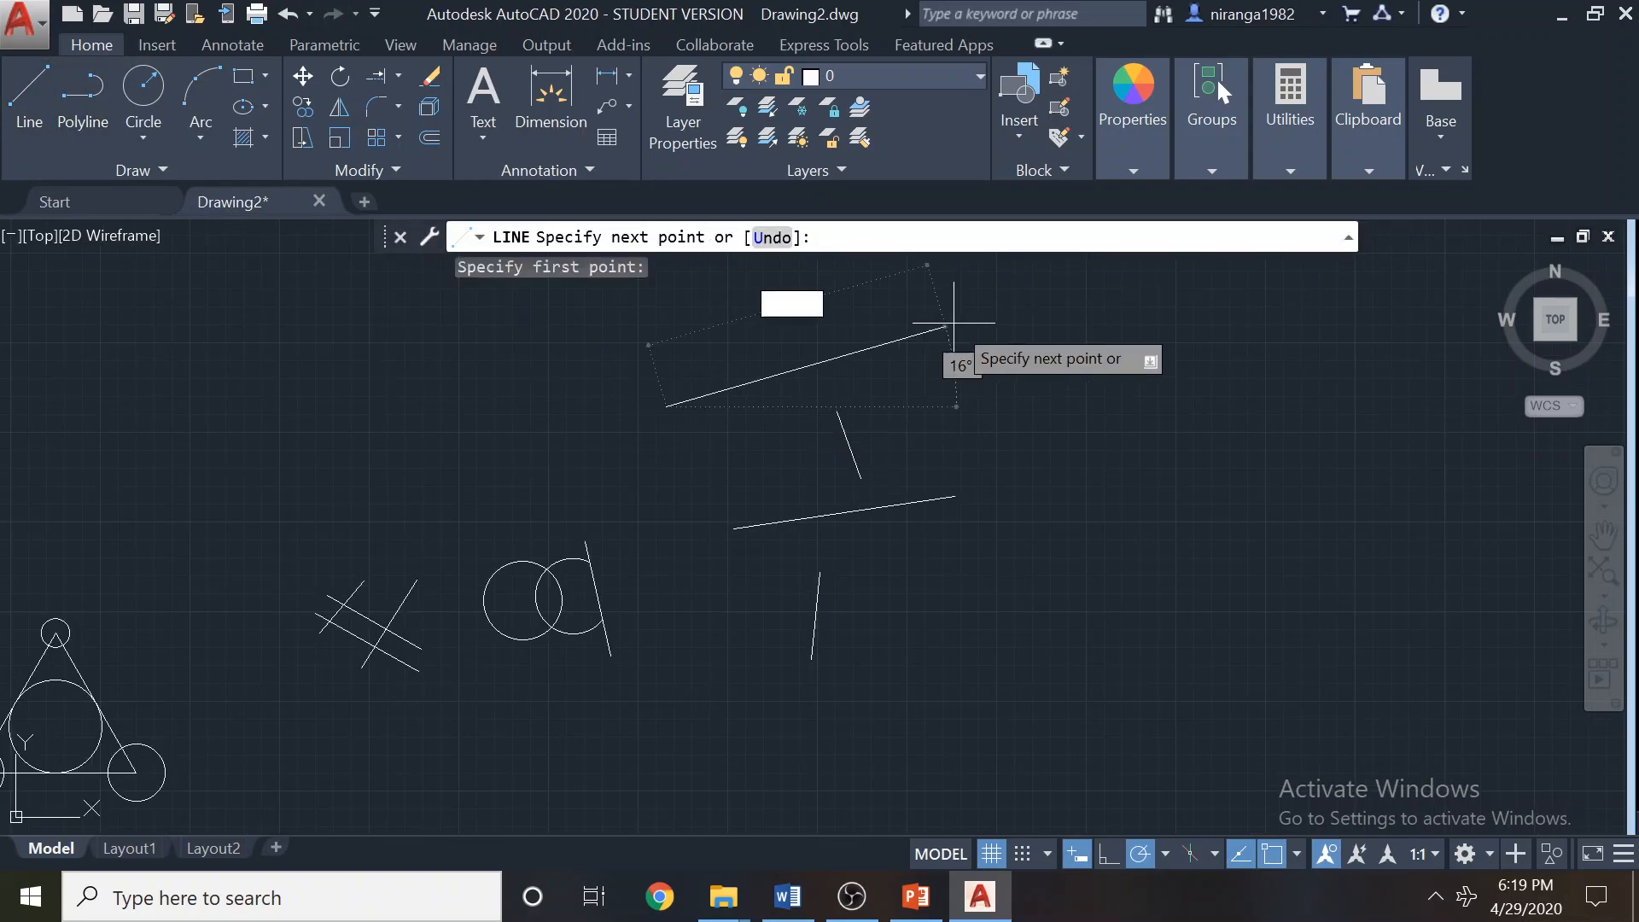
left_click(953, 322)
key("Escape")
Draw a long descending line below the lower short line.
right_click(1069, 363)
left_click(1108, 382)
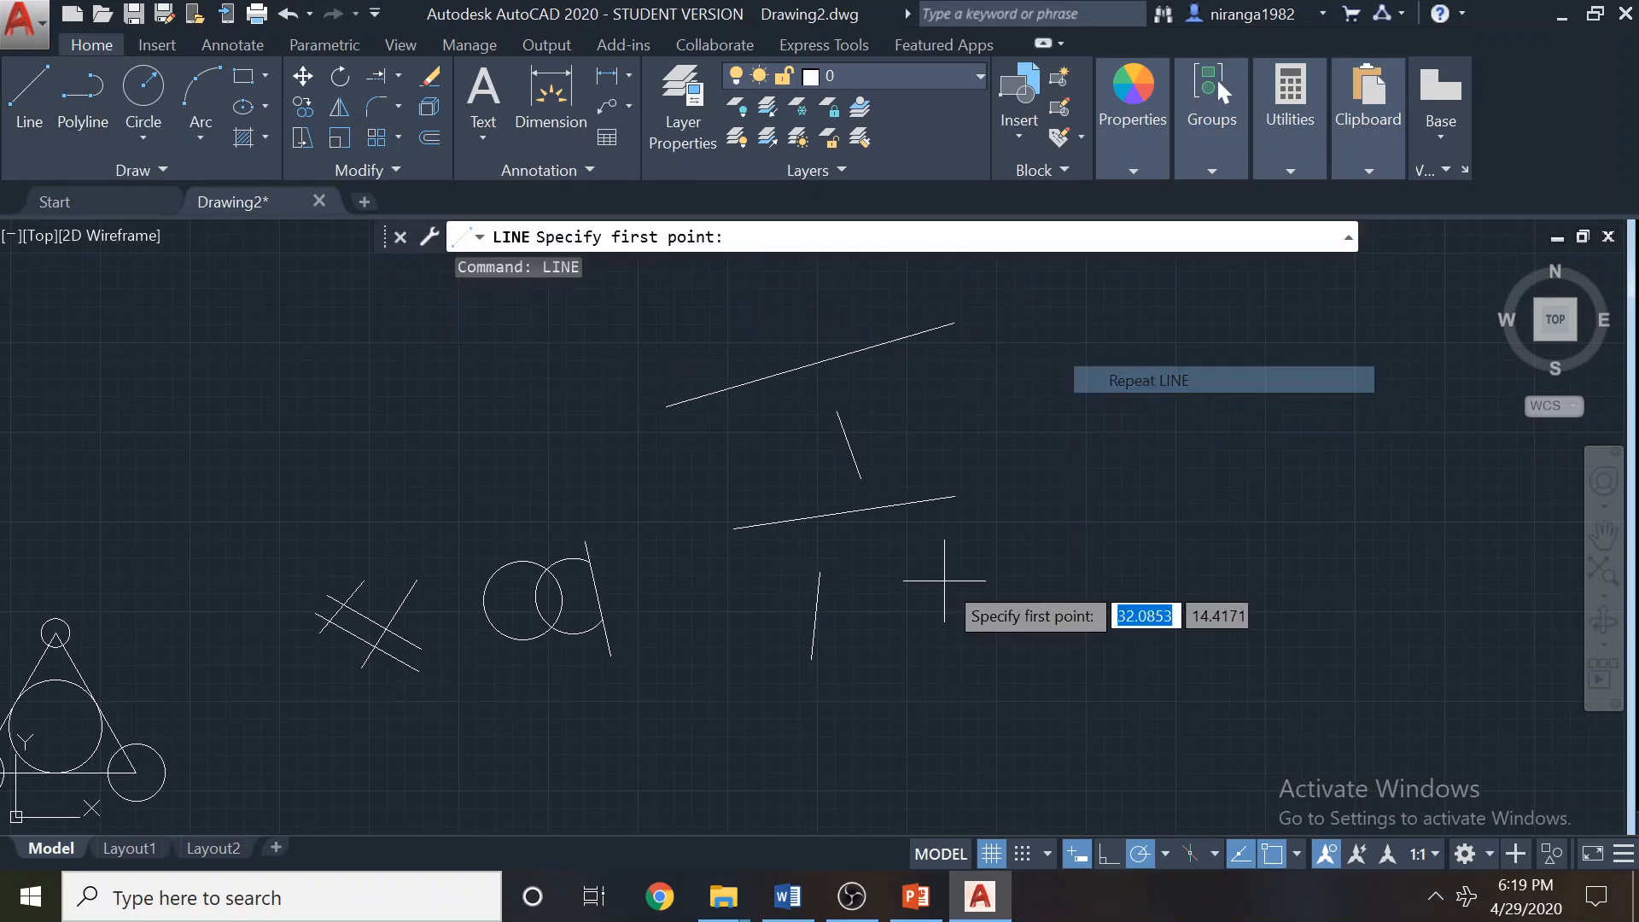
left_click(698, 696)
left_click(975, 755)
key("Escape")
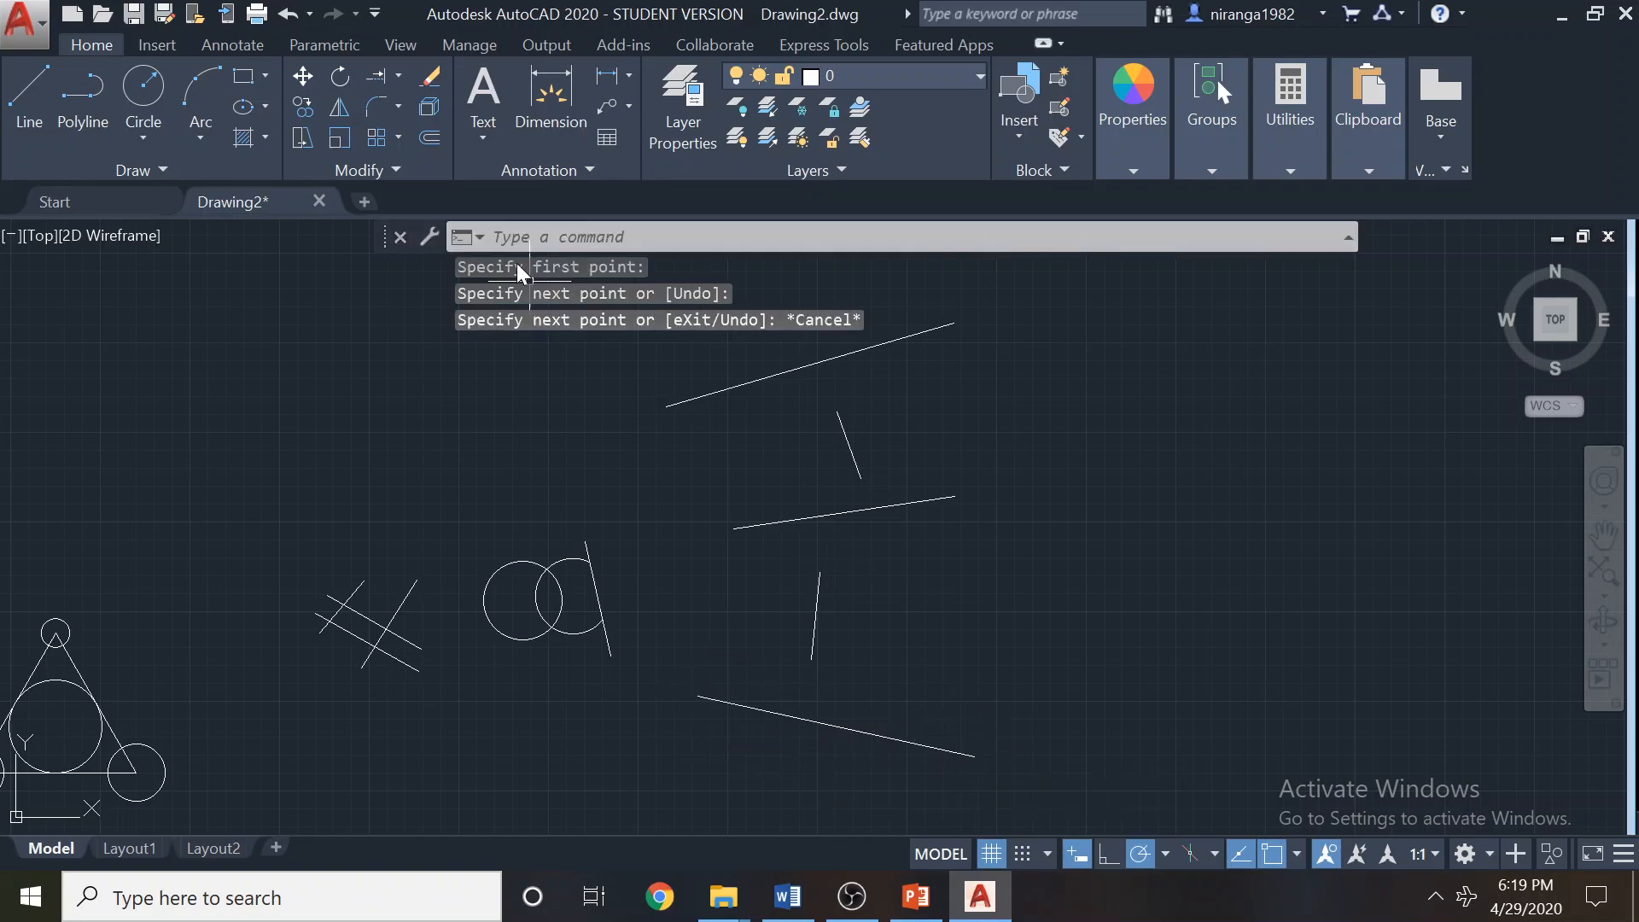
Extend the lower short line to the bottom, middle and top long lines, using all three as boundary edges.
left_click(397, 77)
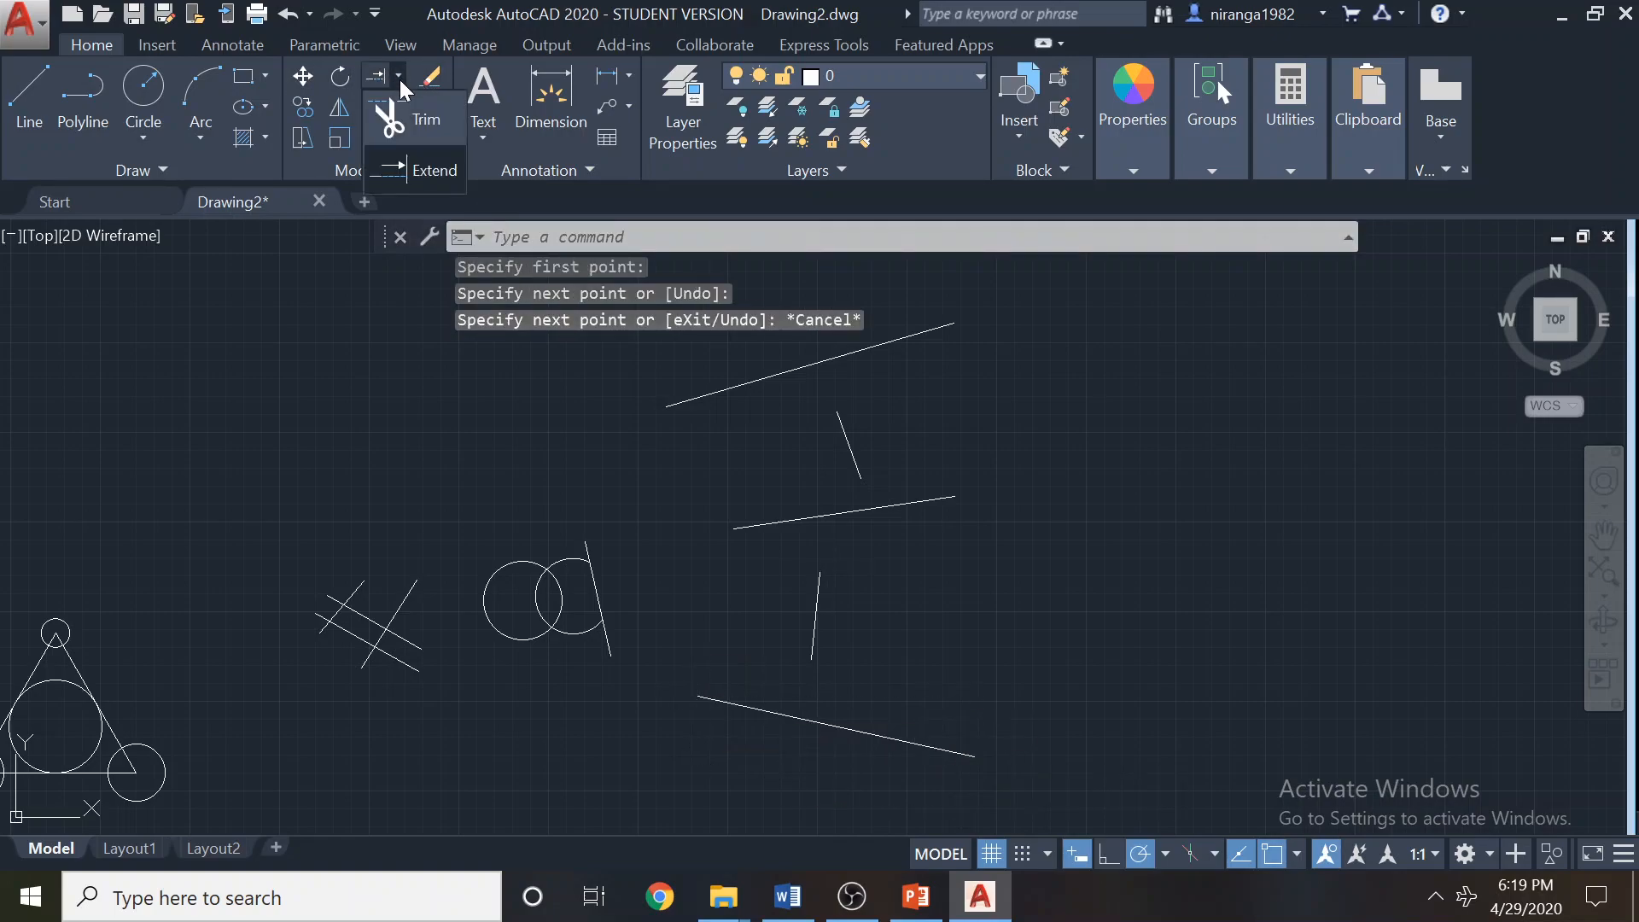
left_click(412, 166)
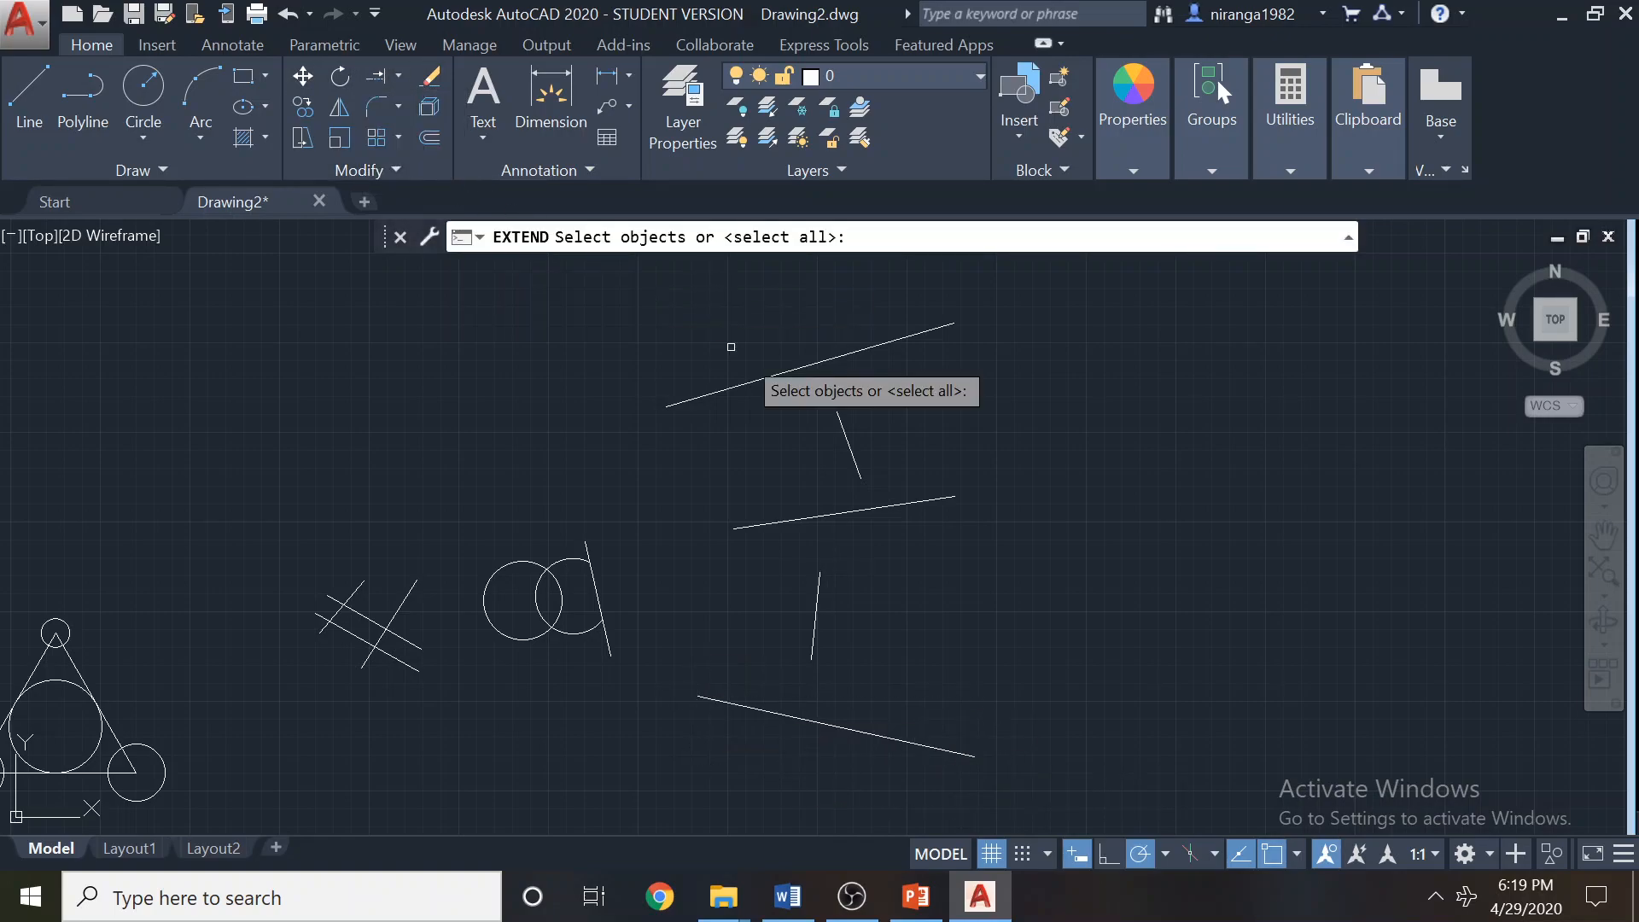
left_click(848, 348)
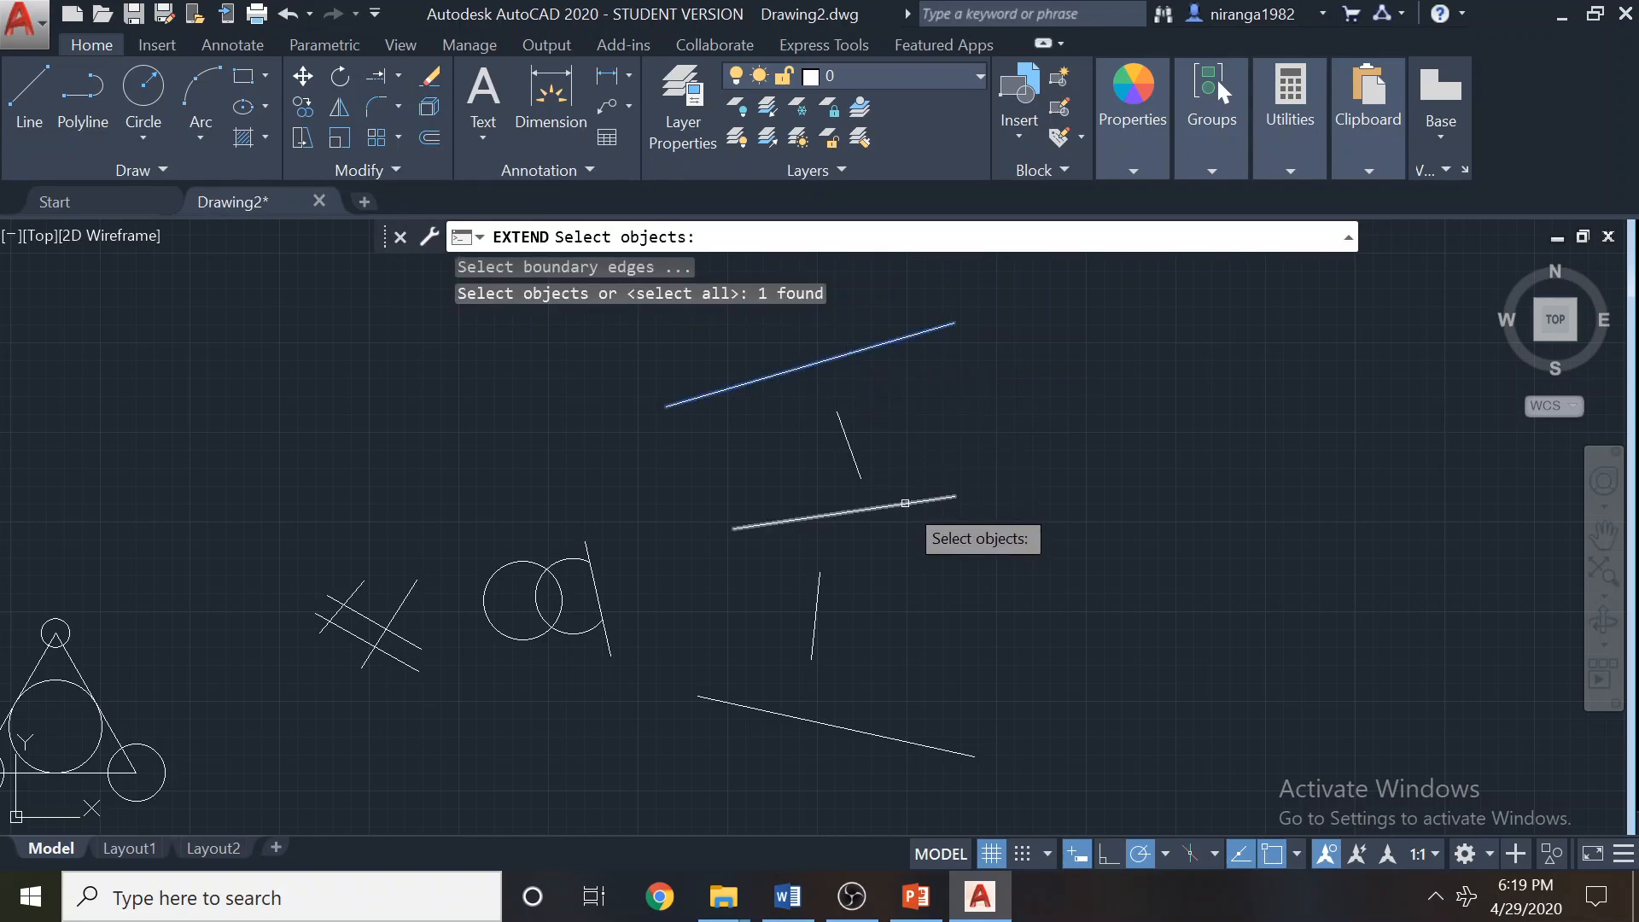
left_click(907, 506)
left_click(918, 743)
key("Return")
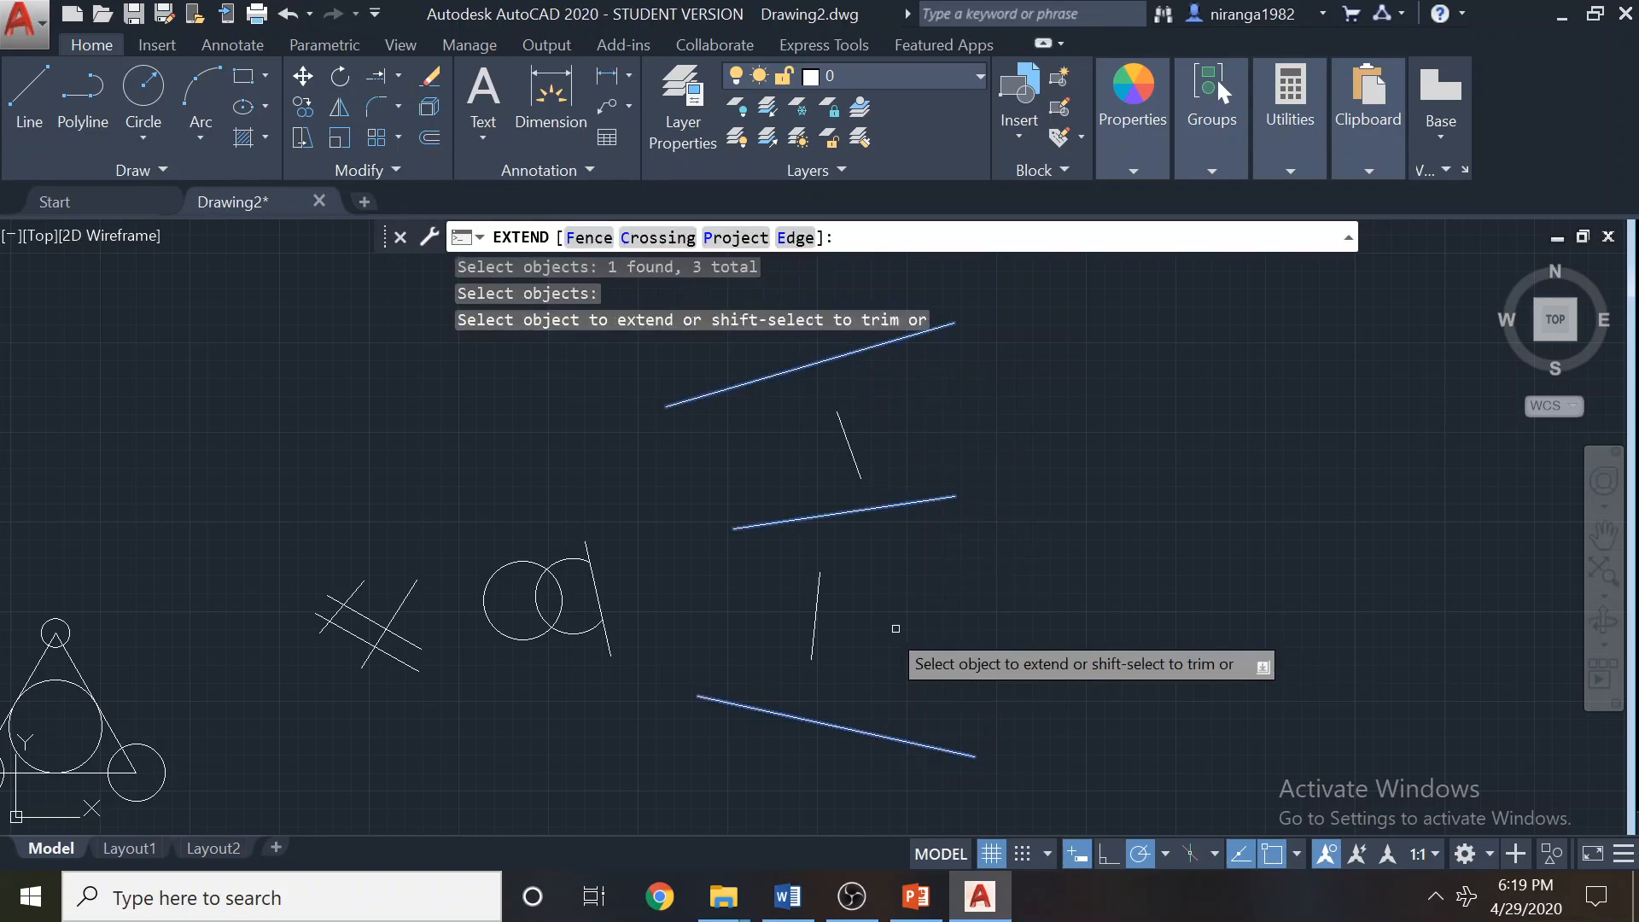
left_click(820, 598)
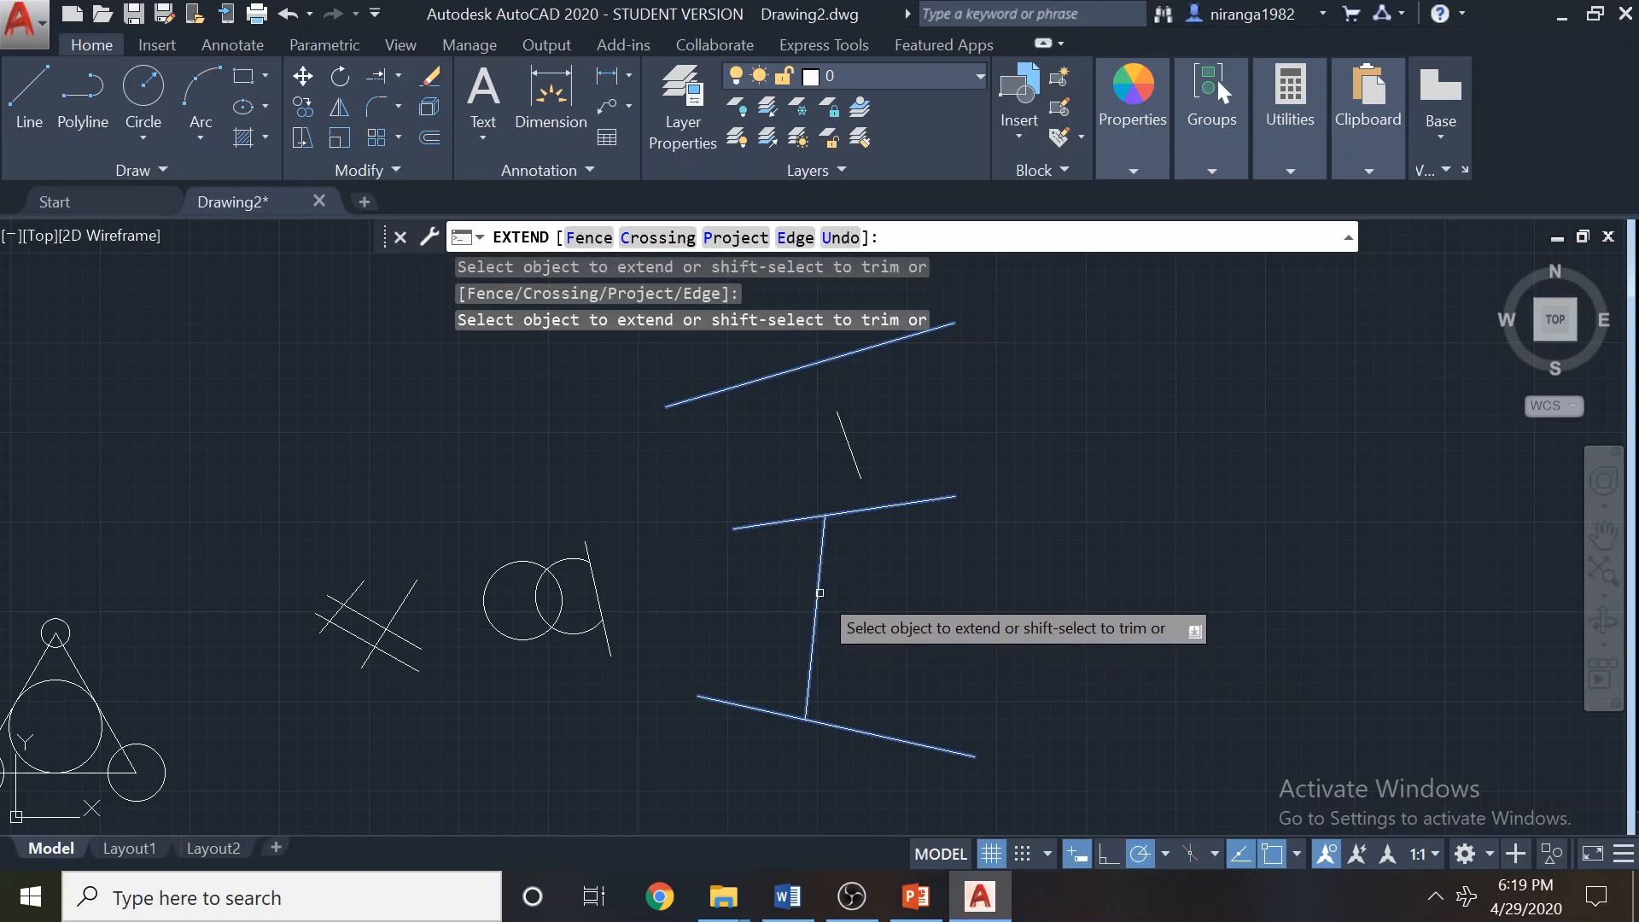
left_click(827, 539)
left_click(822, 538)
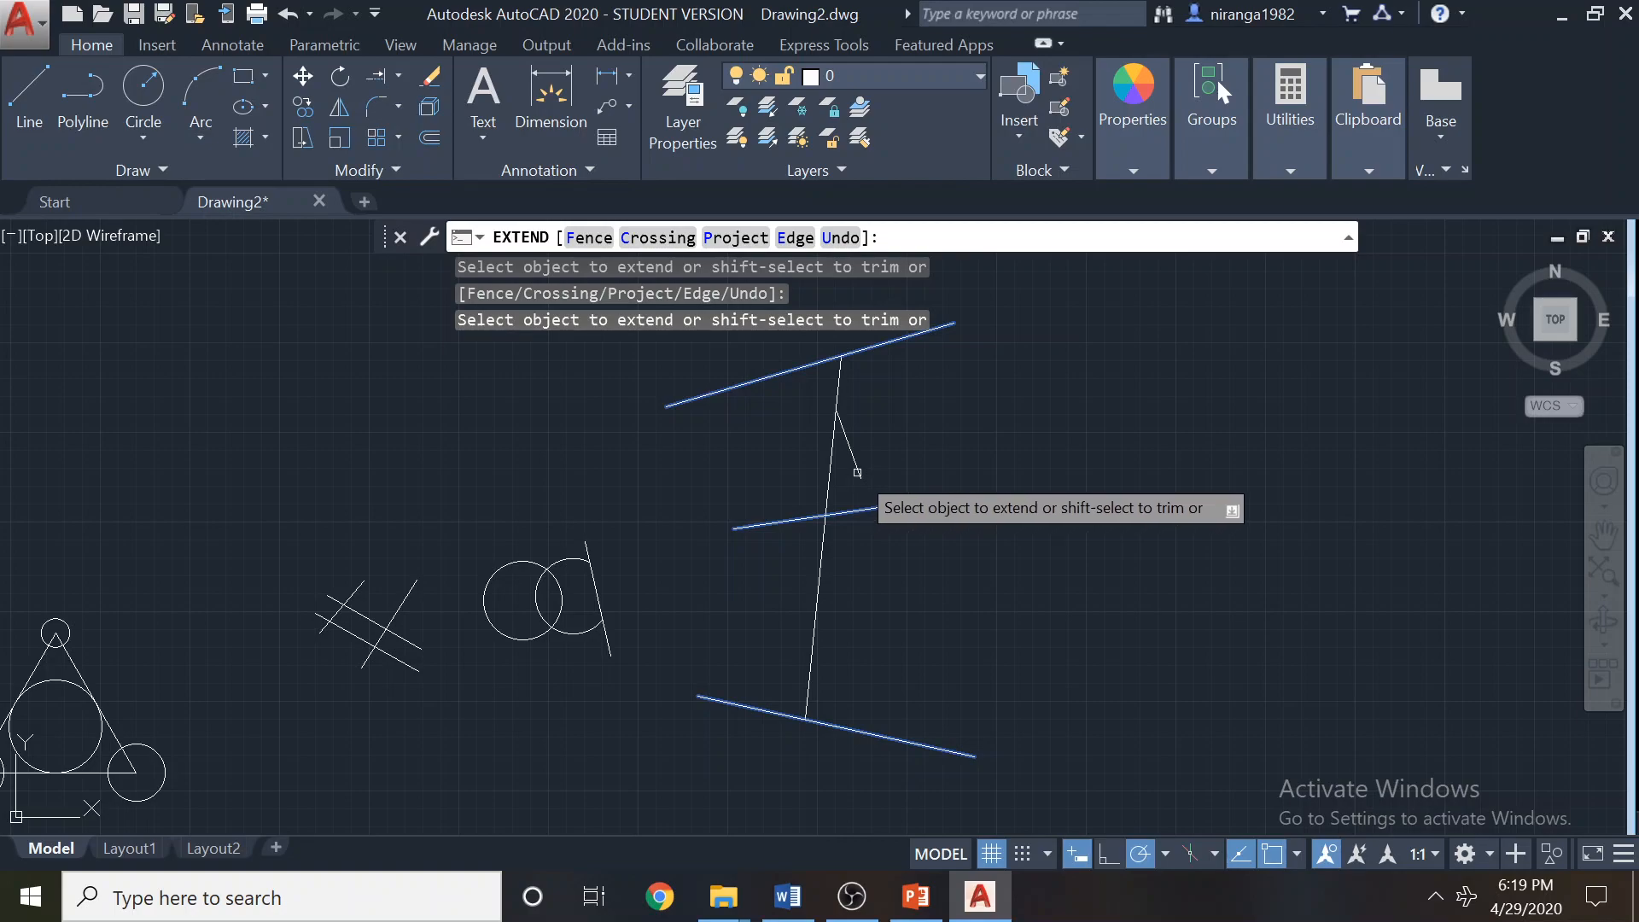
Extend the upper short line down past the middle line to the bottom line, and up to the top line.
left_click(873, 494)
left_click(872, 496)
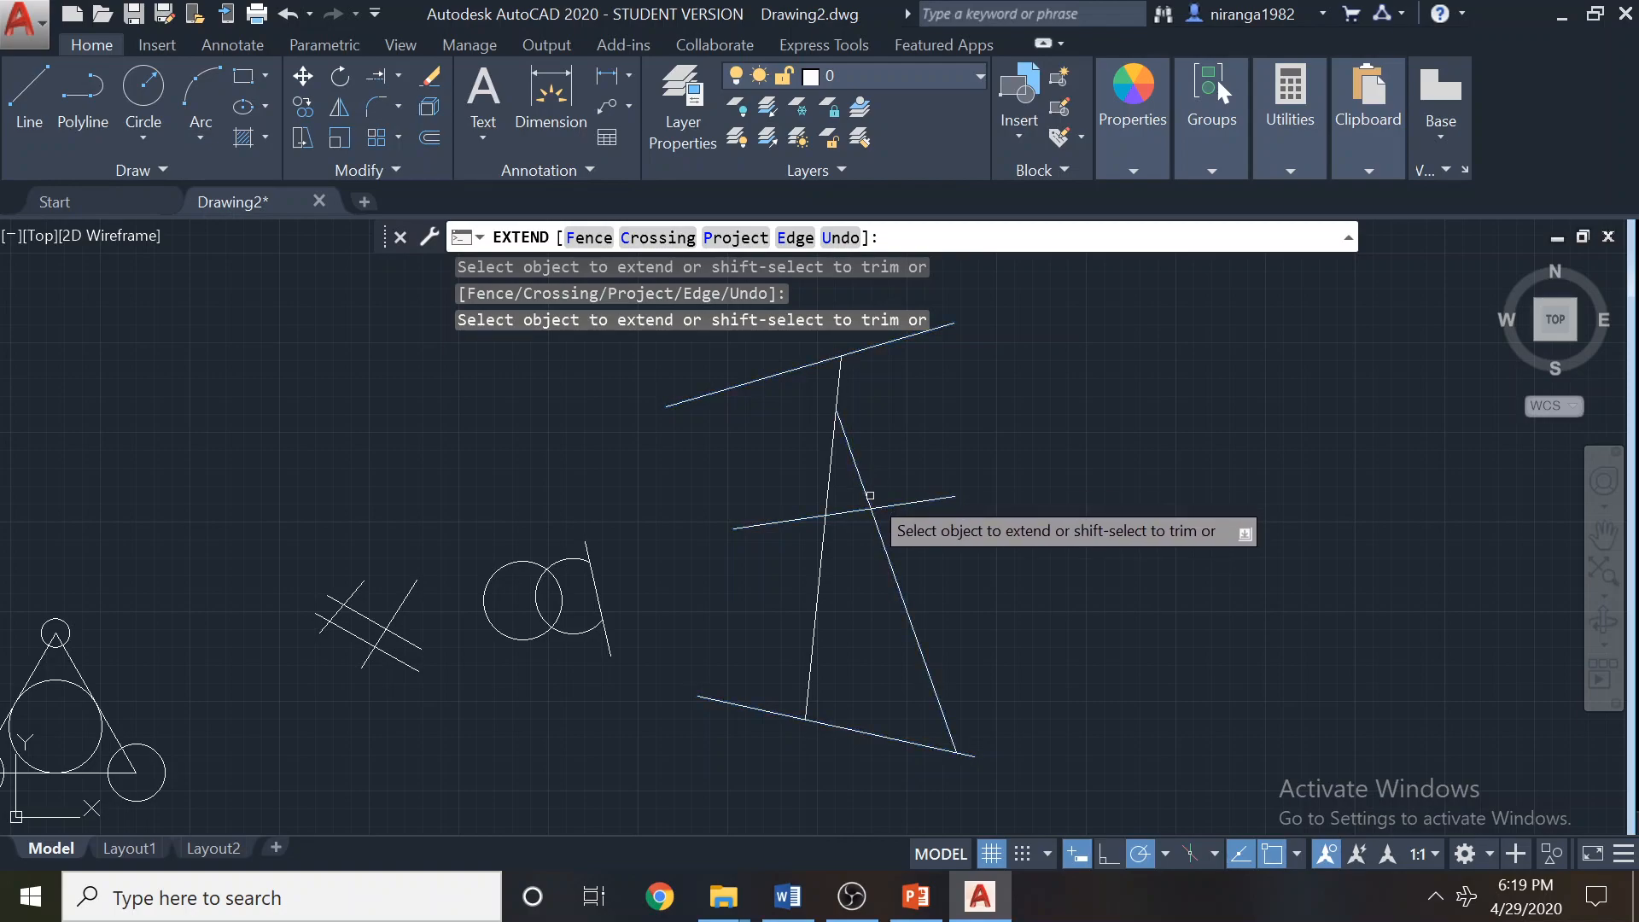
left_click(832, 411)
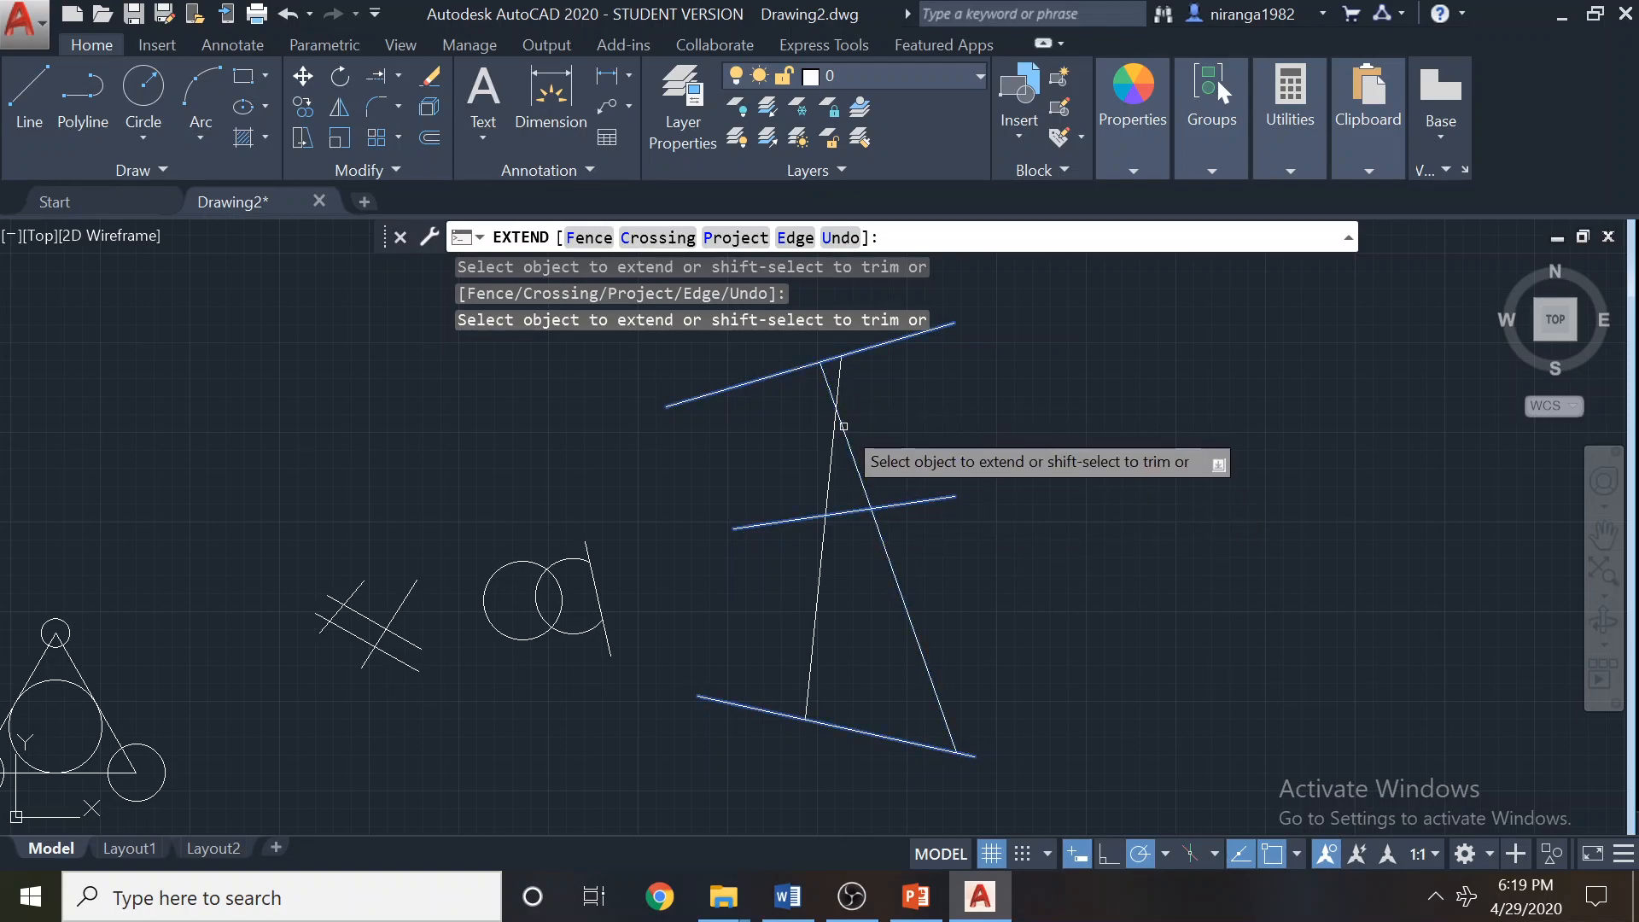
key("Escape")
key("Escape")
Switch to the Word tutorial document and select the drawing on page 2 that is 4.375 wide with two ø.50 holes.
scroll(1102, 402, "down", 2)
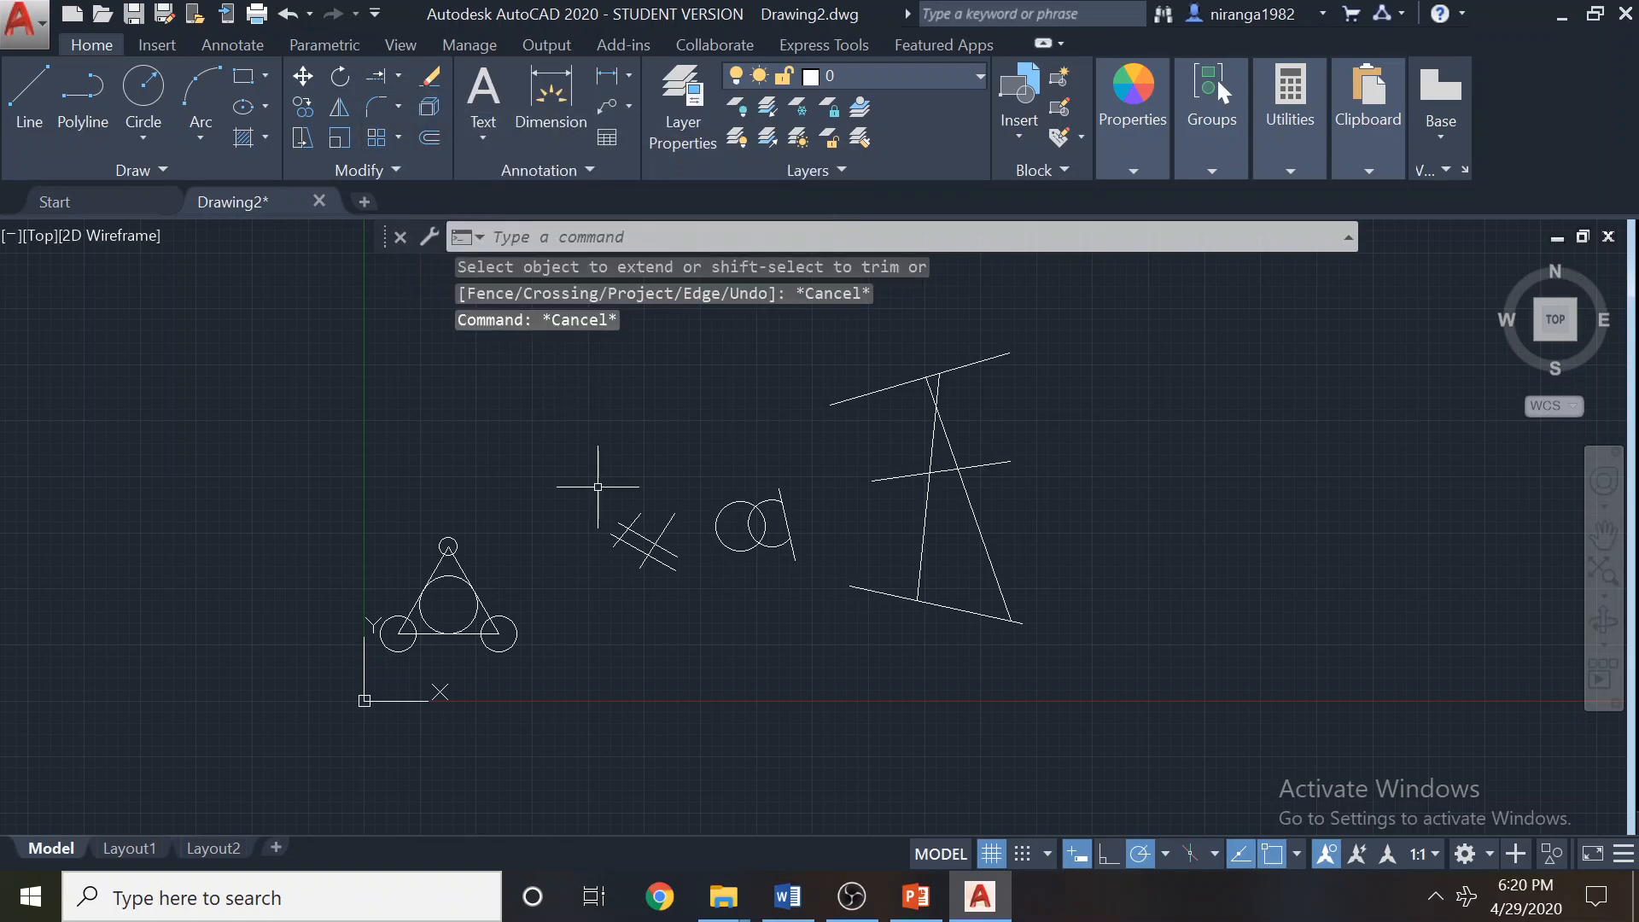
left_click(916, 897)
left_click(787, 896)
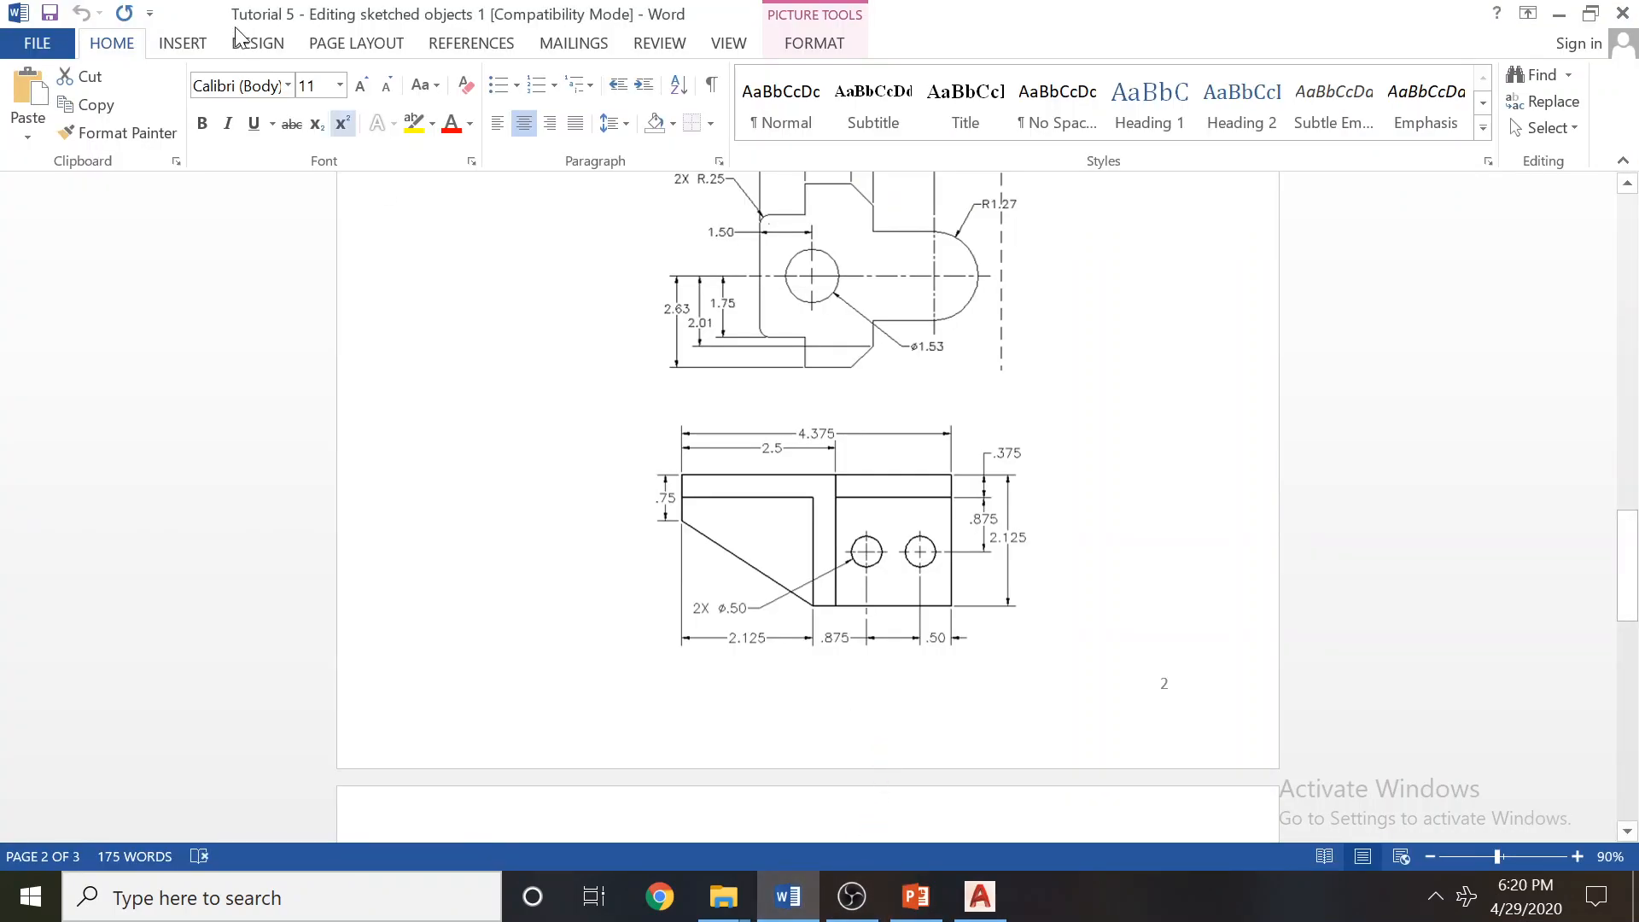
scroll(722, 474, "up", 5)
scroll(750, 581, "down", 4)
scroll(833, 683, "down", 2)
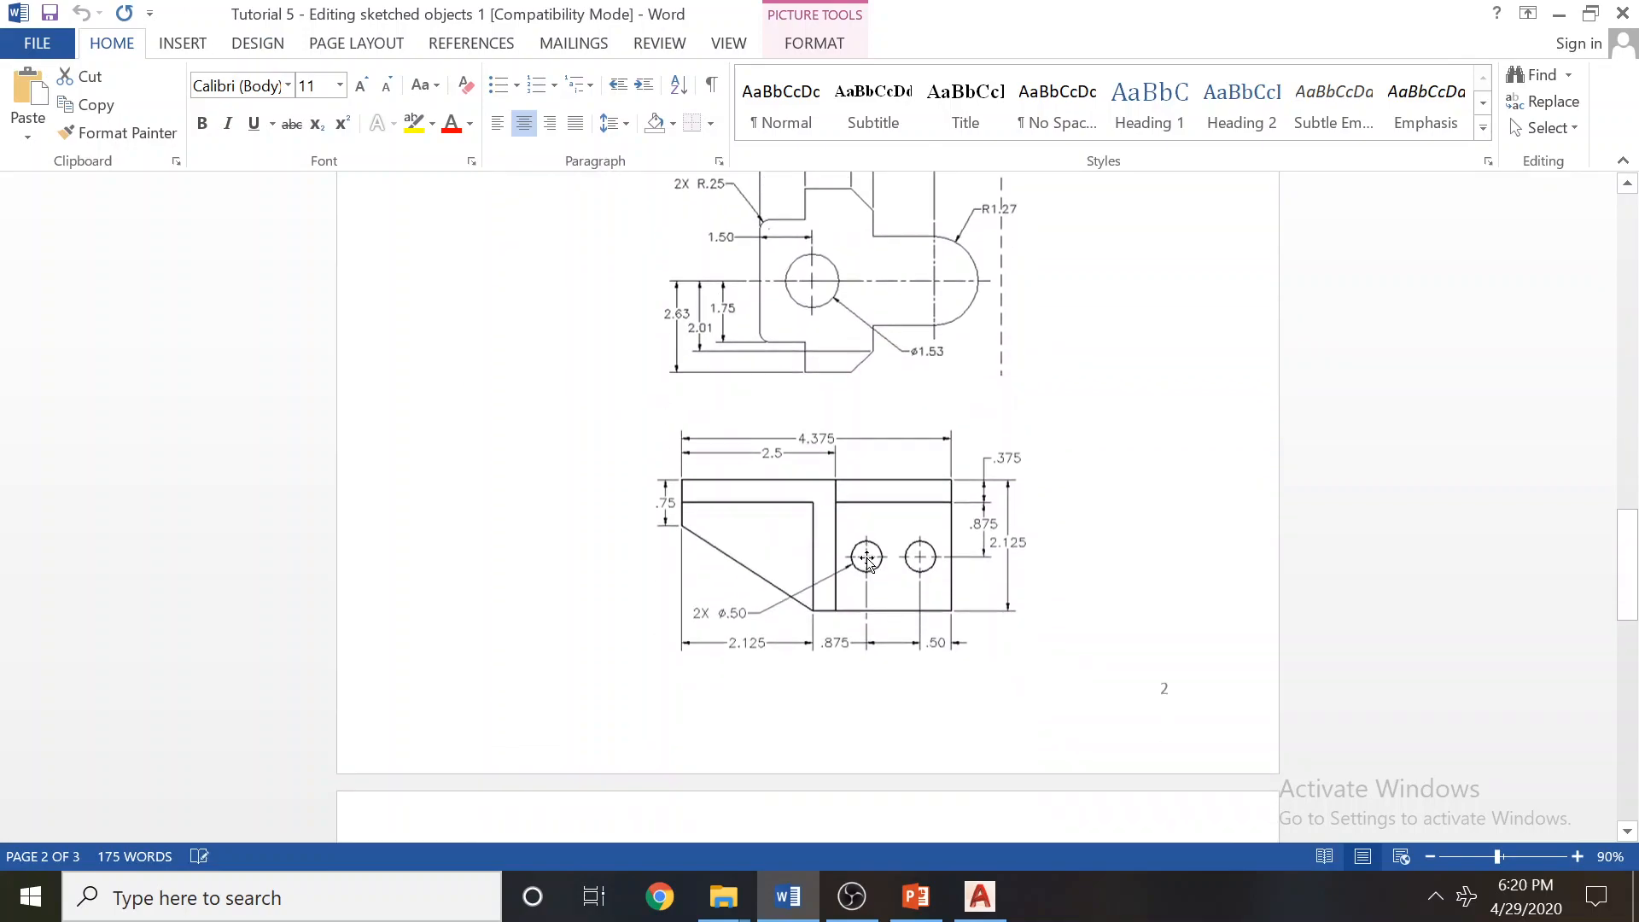
left_click(828, 530)
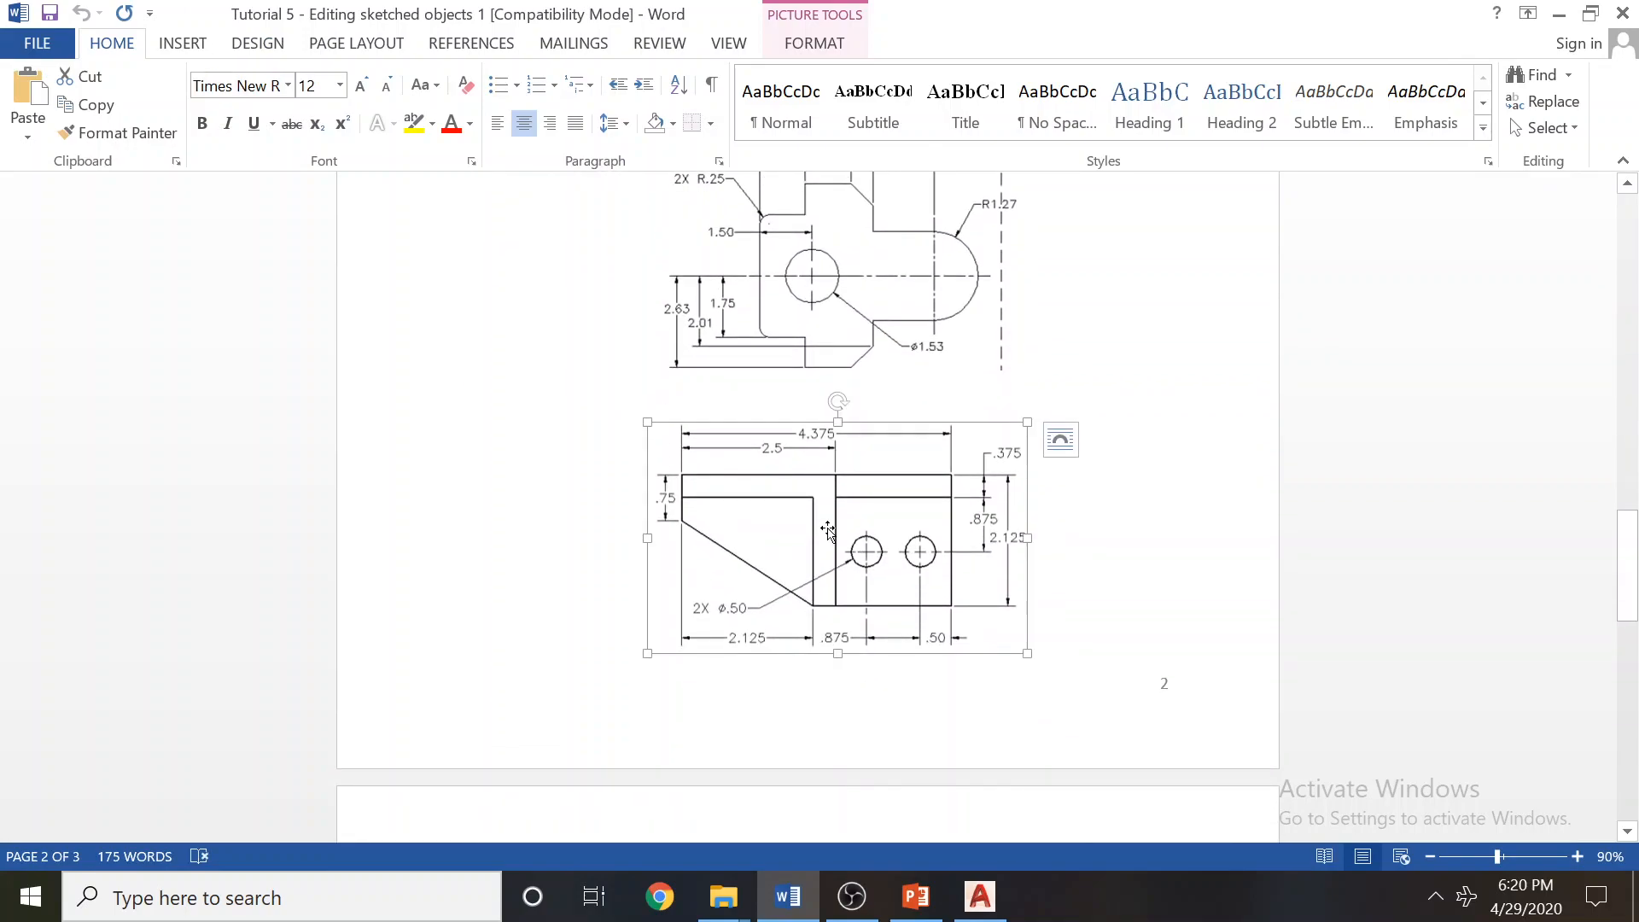
Switch to PowerPoint, paste the copied drawing onto the blank slide and enlarge it.
left_click(915, 892)
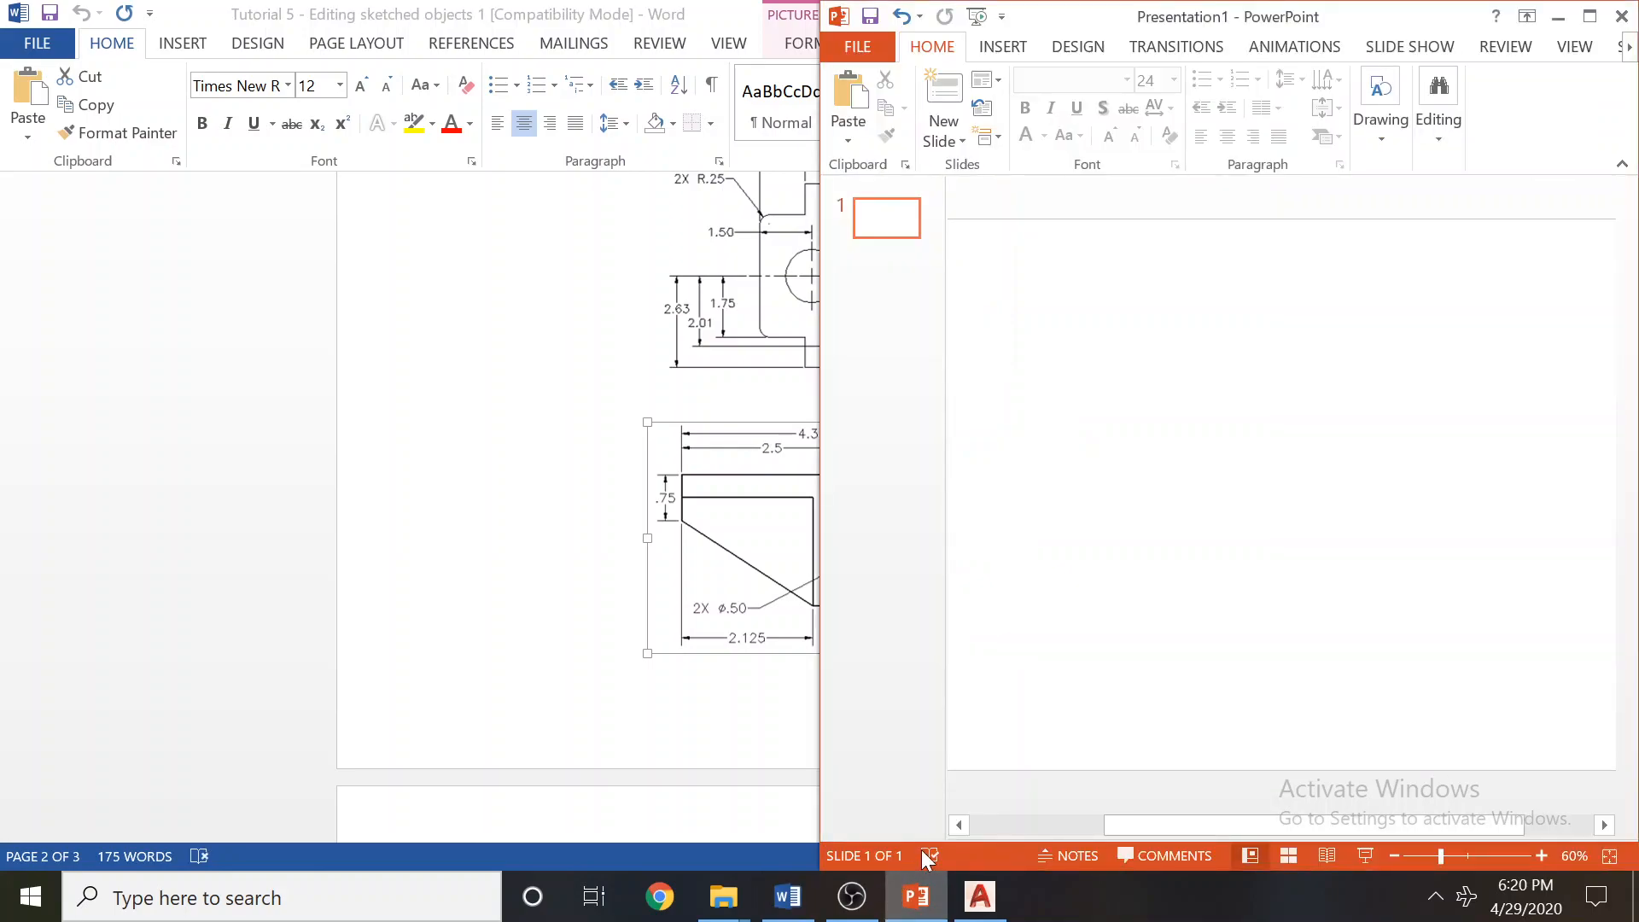
key("ctrl+v")
mouse_move(1315, 560)
left_mouse_down()
mouse_move(1243, 462)
mouse_move(1580, 699)
left_mouse_up()
left_click_drag(1352, 541, 1351, 522)
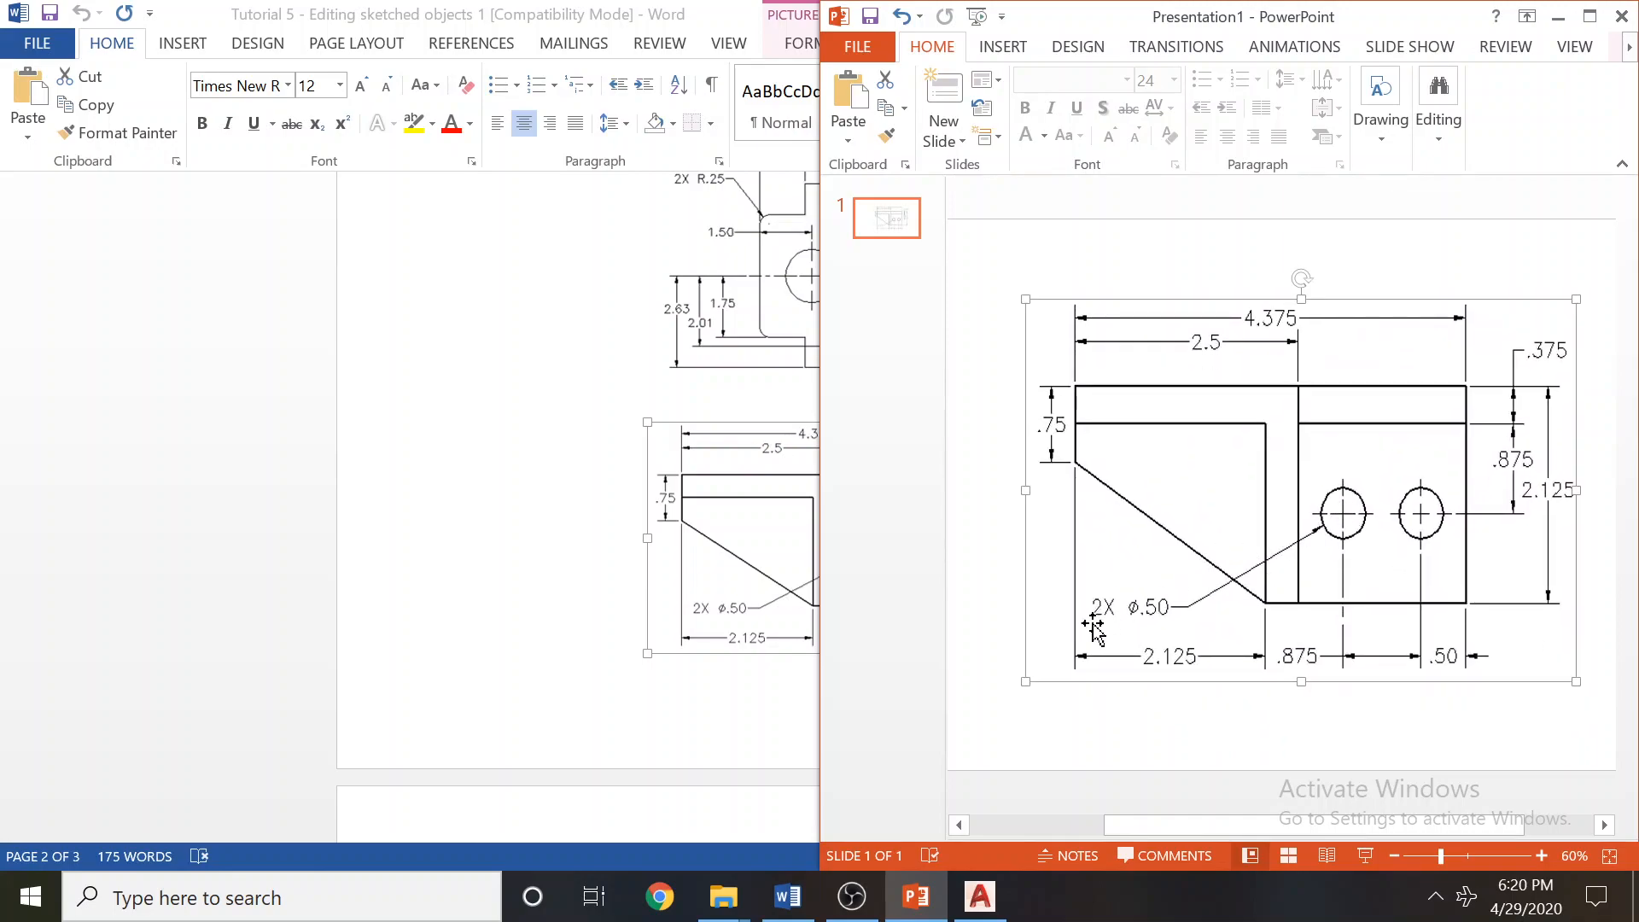
Stretch the pasted drawing slightly wider on both sides and shift it a little higher on the slide.
left_click_drag(1027, 683, 1004, 684)
left_click_drag(1205, 604, 1204, 589)
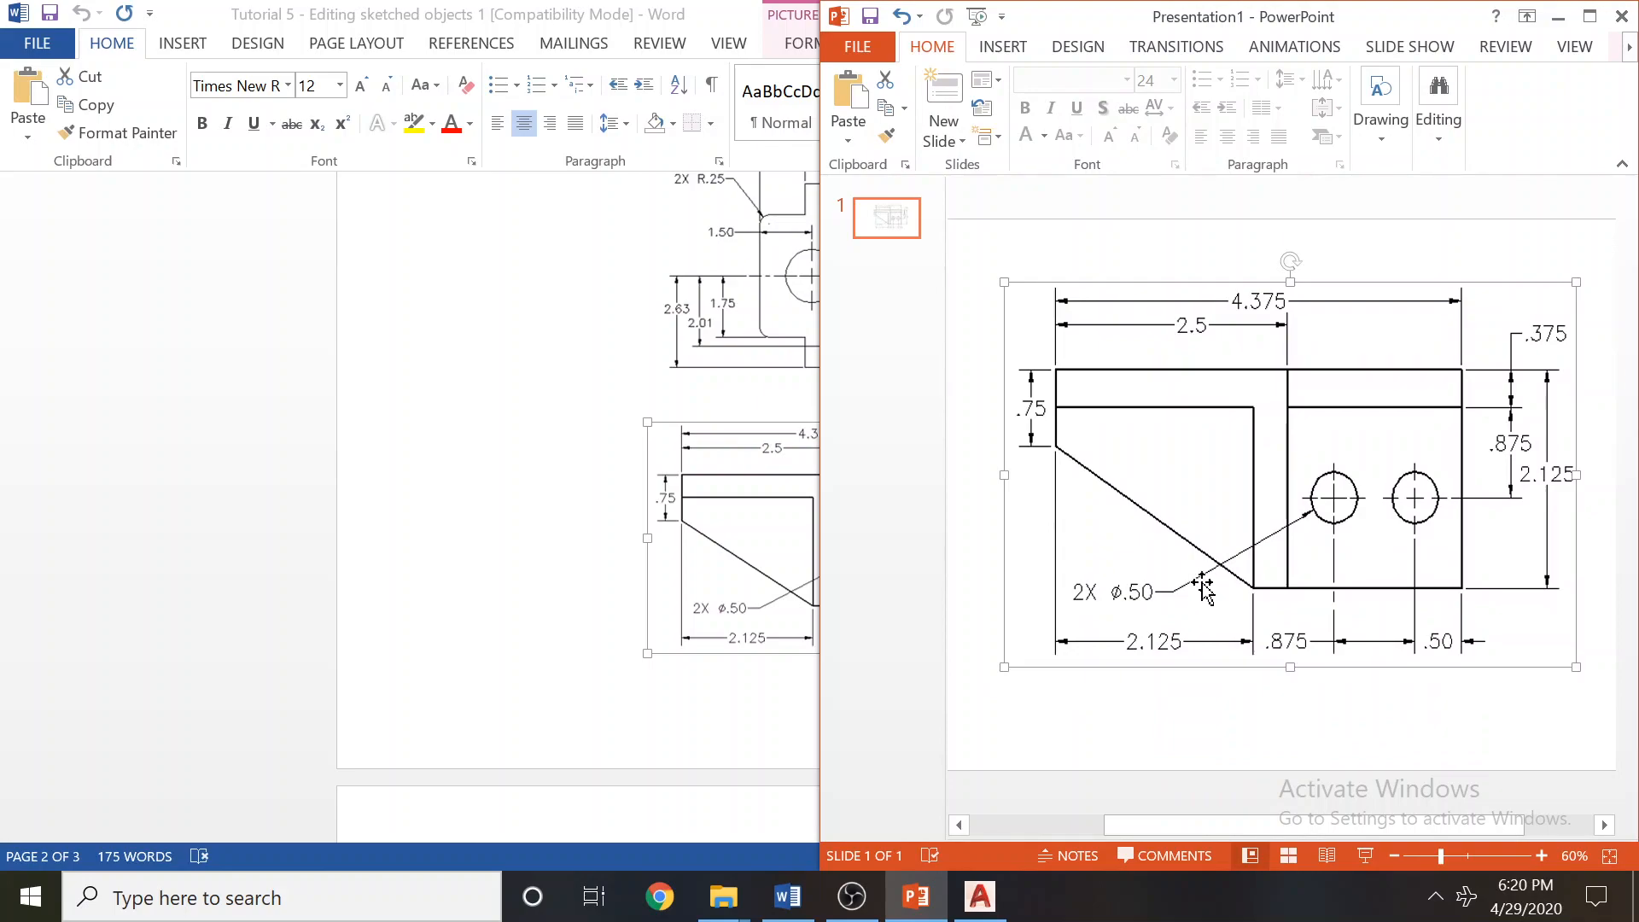
left_click(1094, 244)
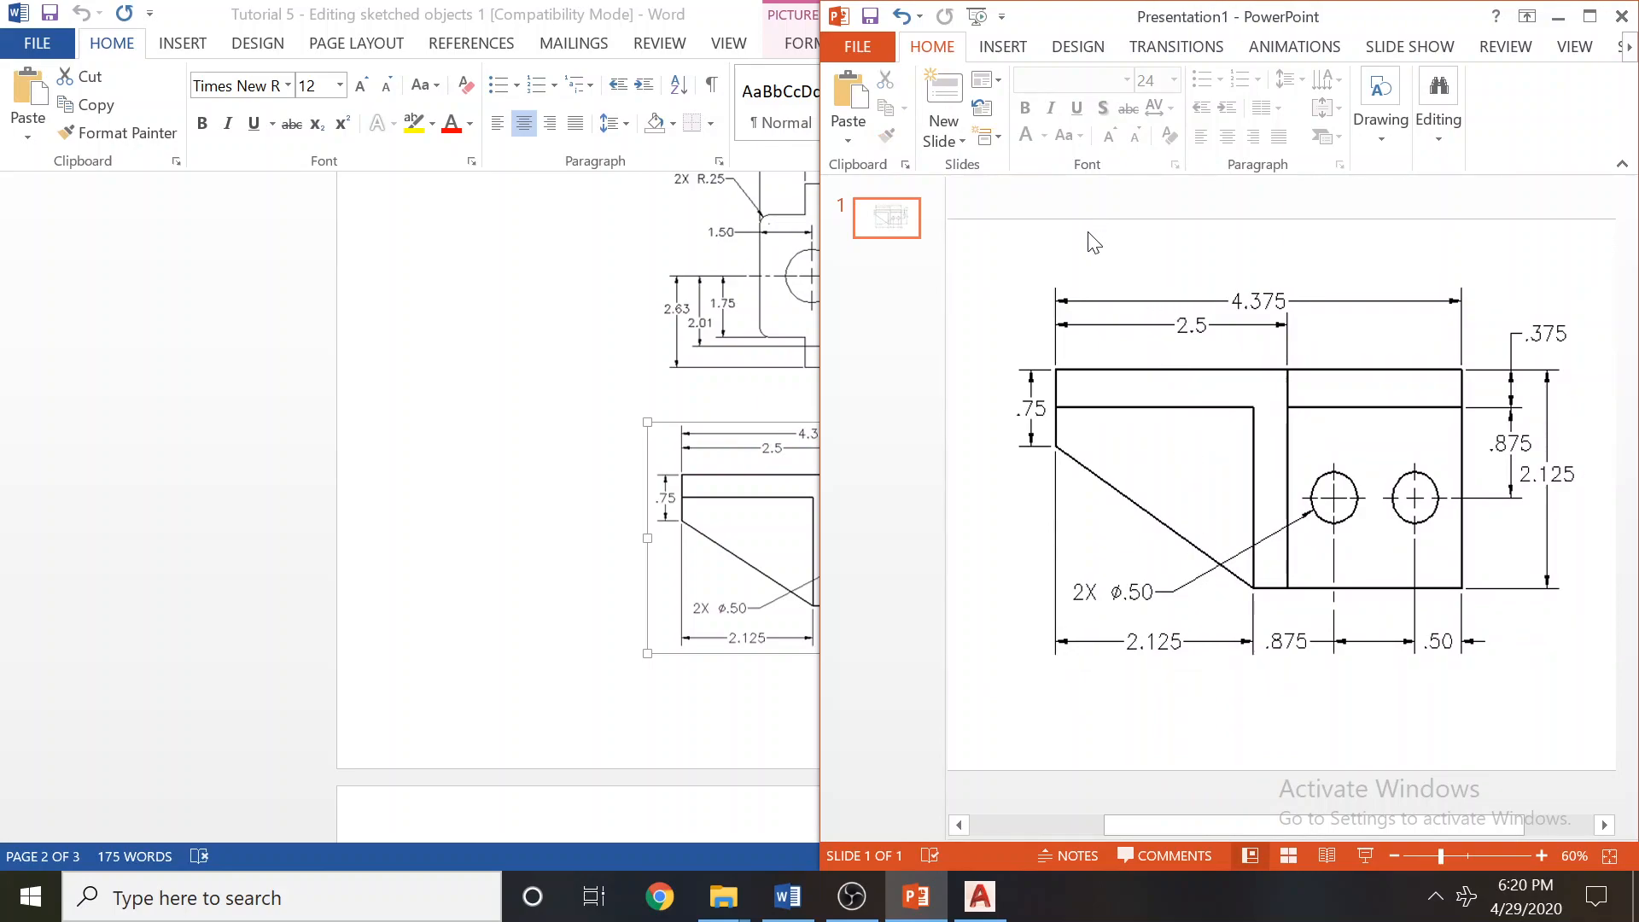
left_click(1249, 479)
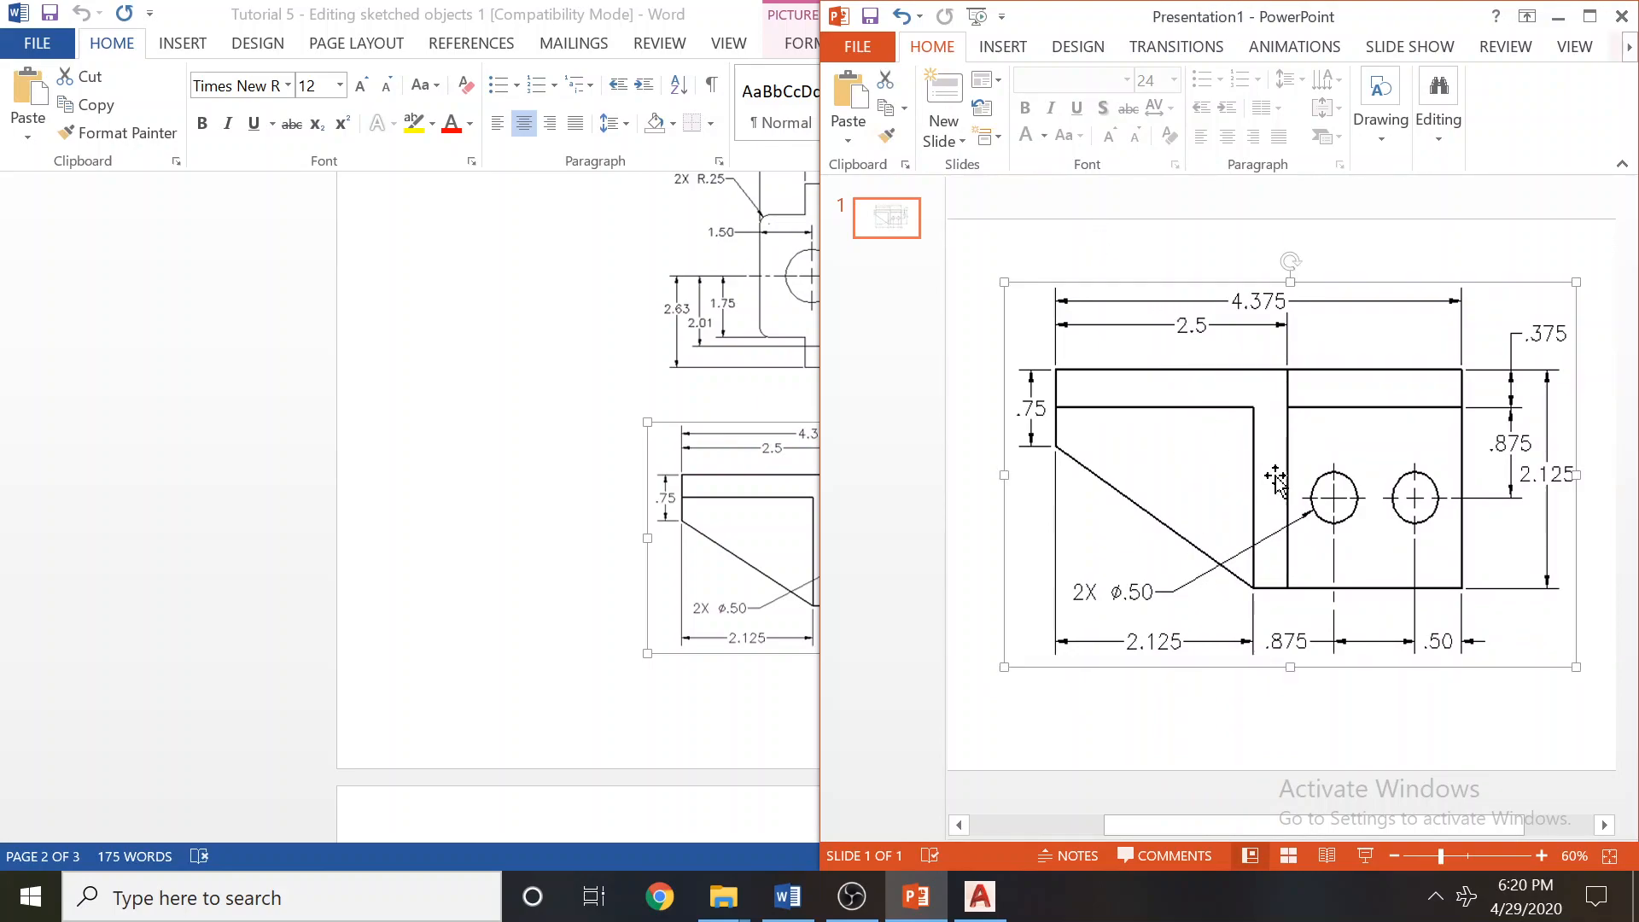
left_click_drag(1576, 476, 1594, 476)
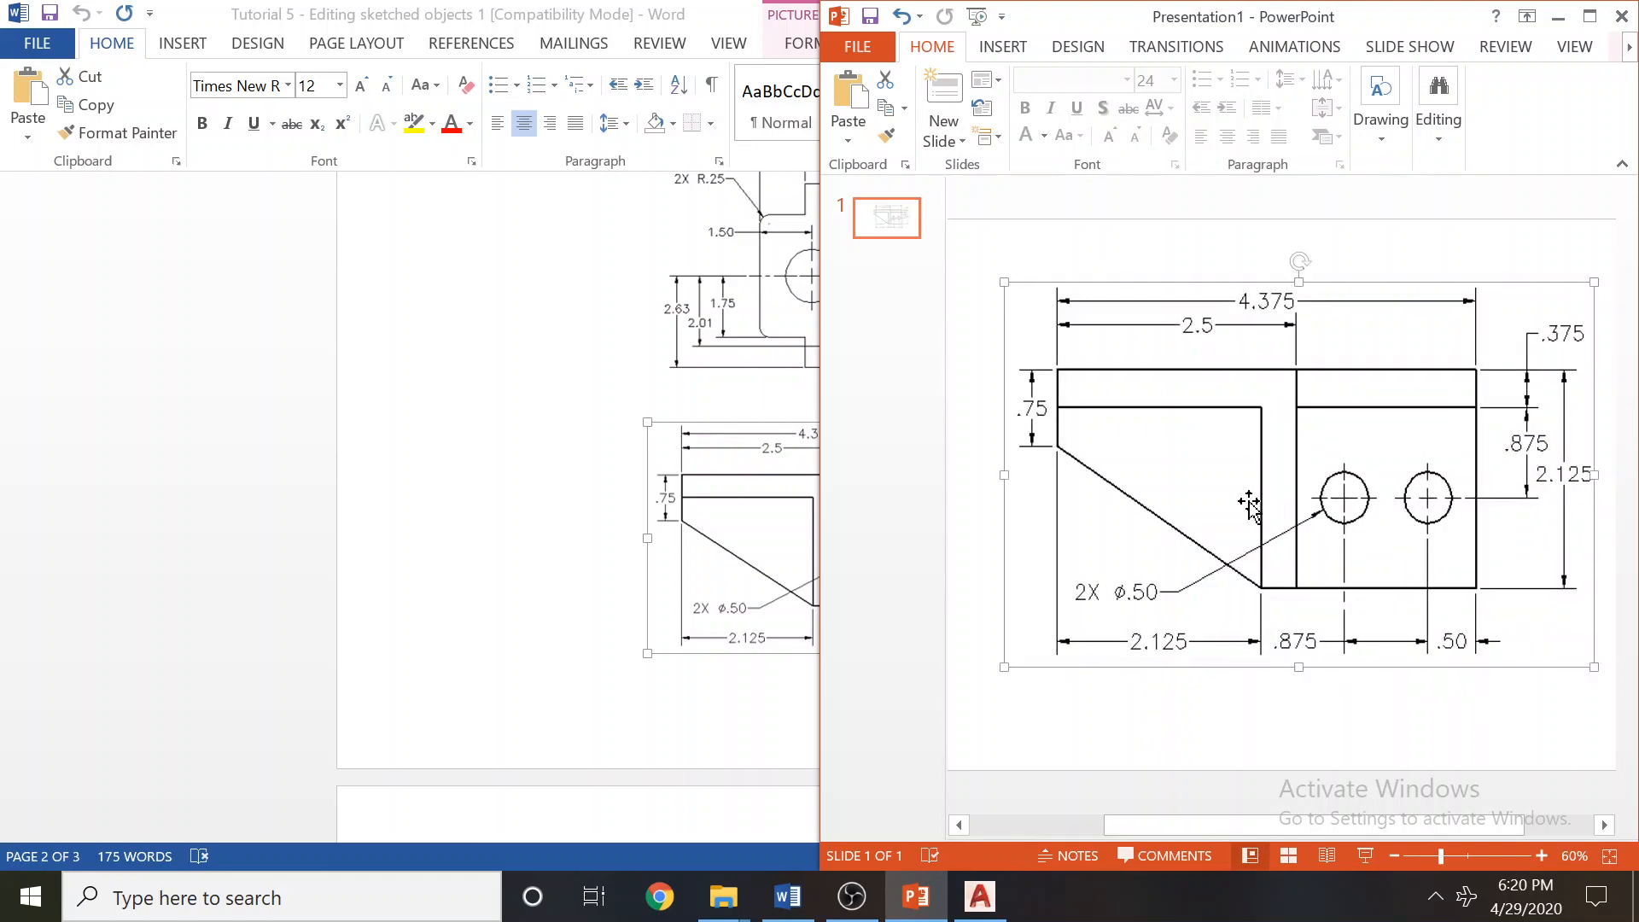
Stretch the pasted drawing's left side slightly outward on the slide and deselect it.
left_click_drag(1006, 475, 1003, 476)
left_click(987, 263)
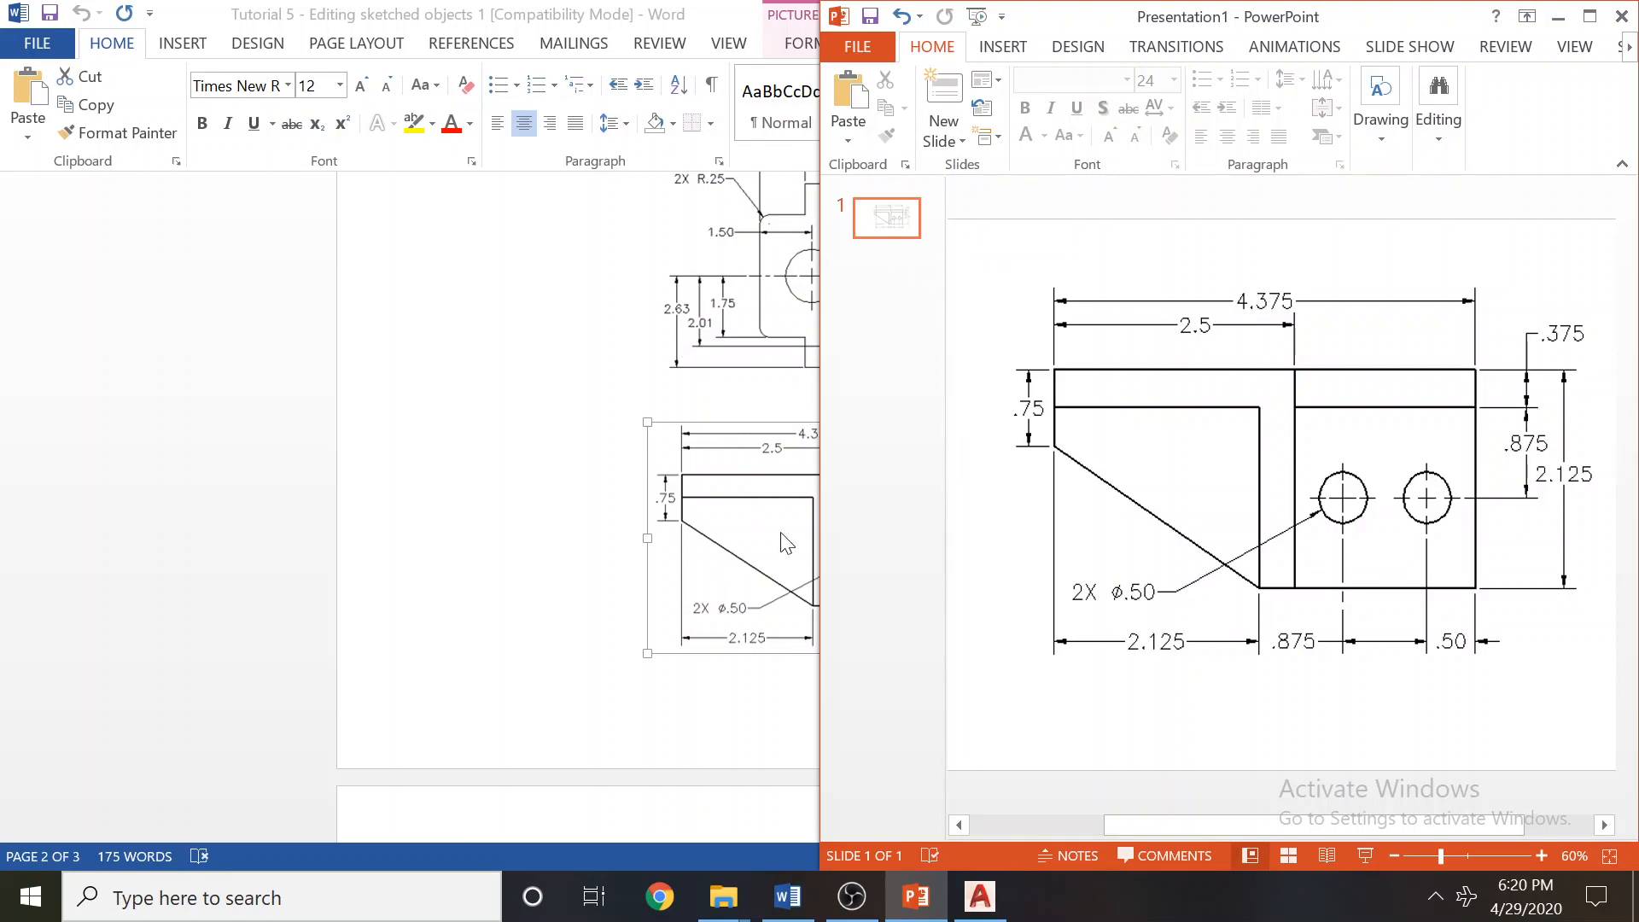
left_click(841, 907)
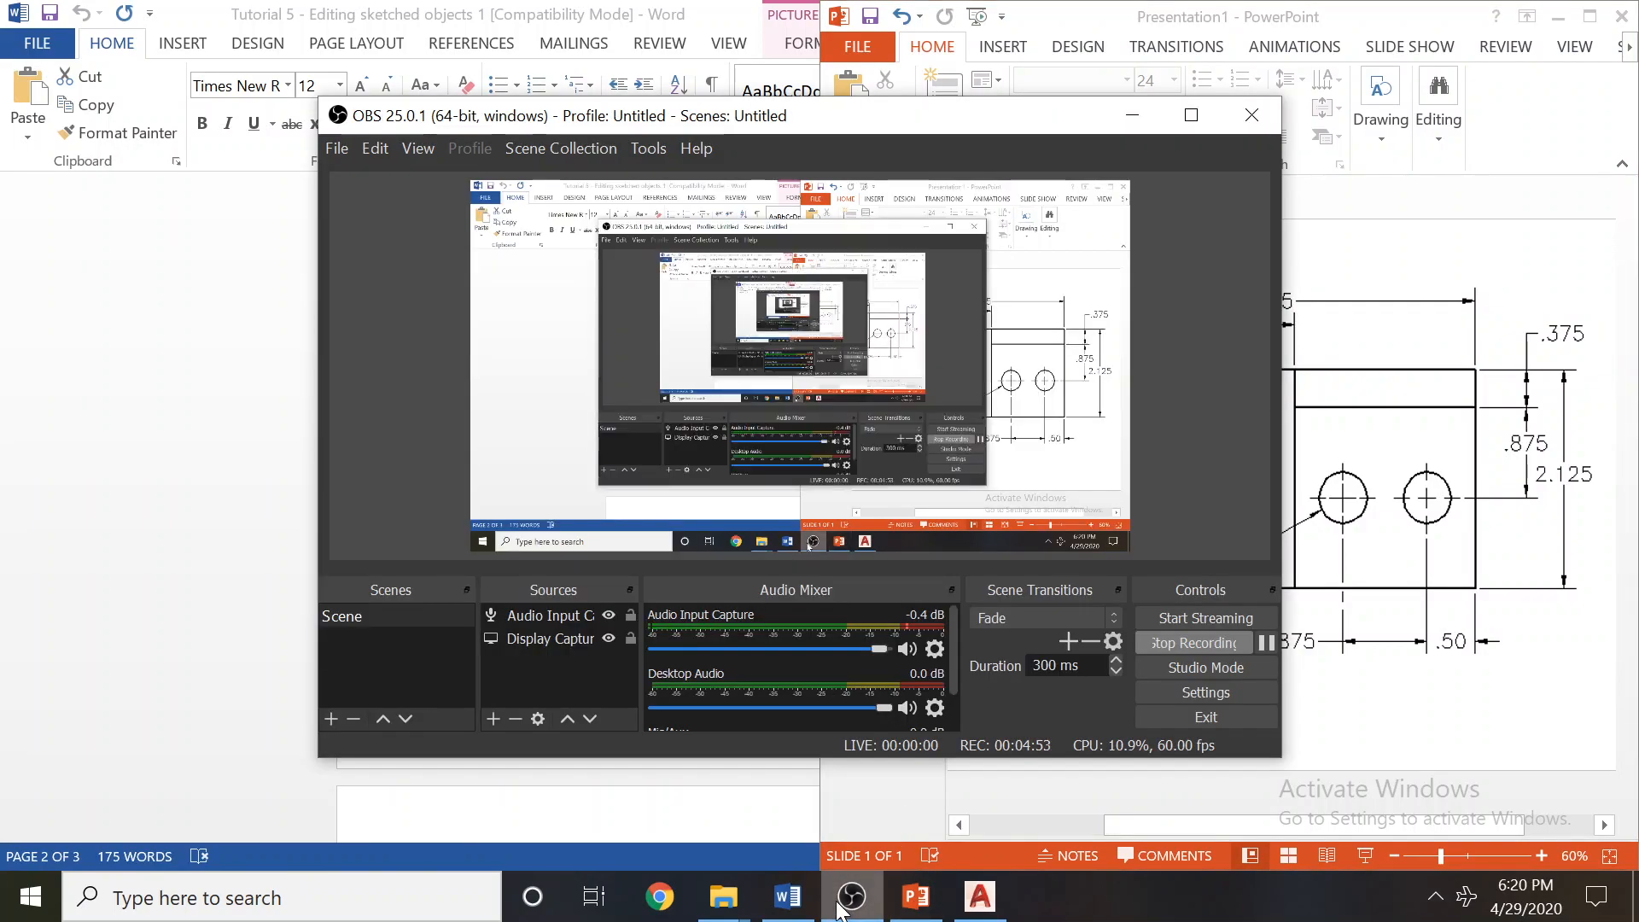
left_click(841, 908)
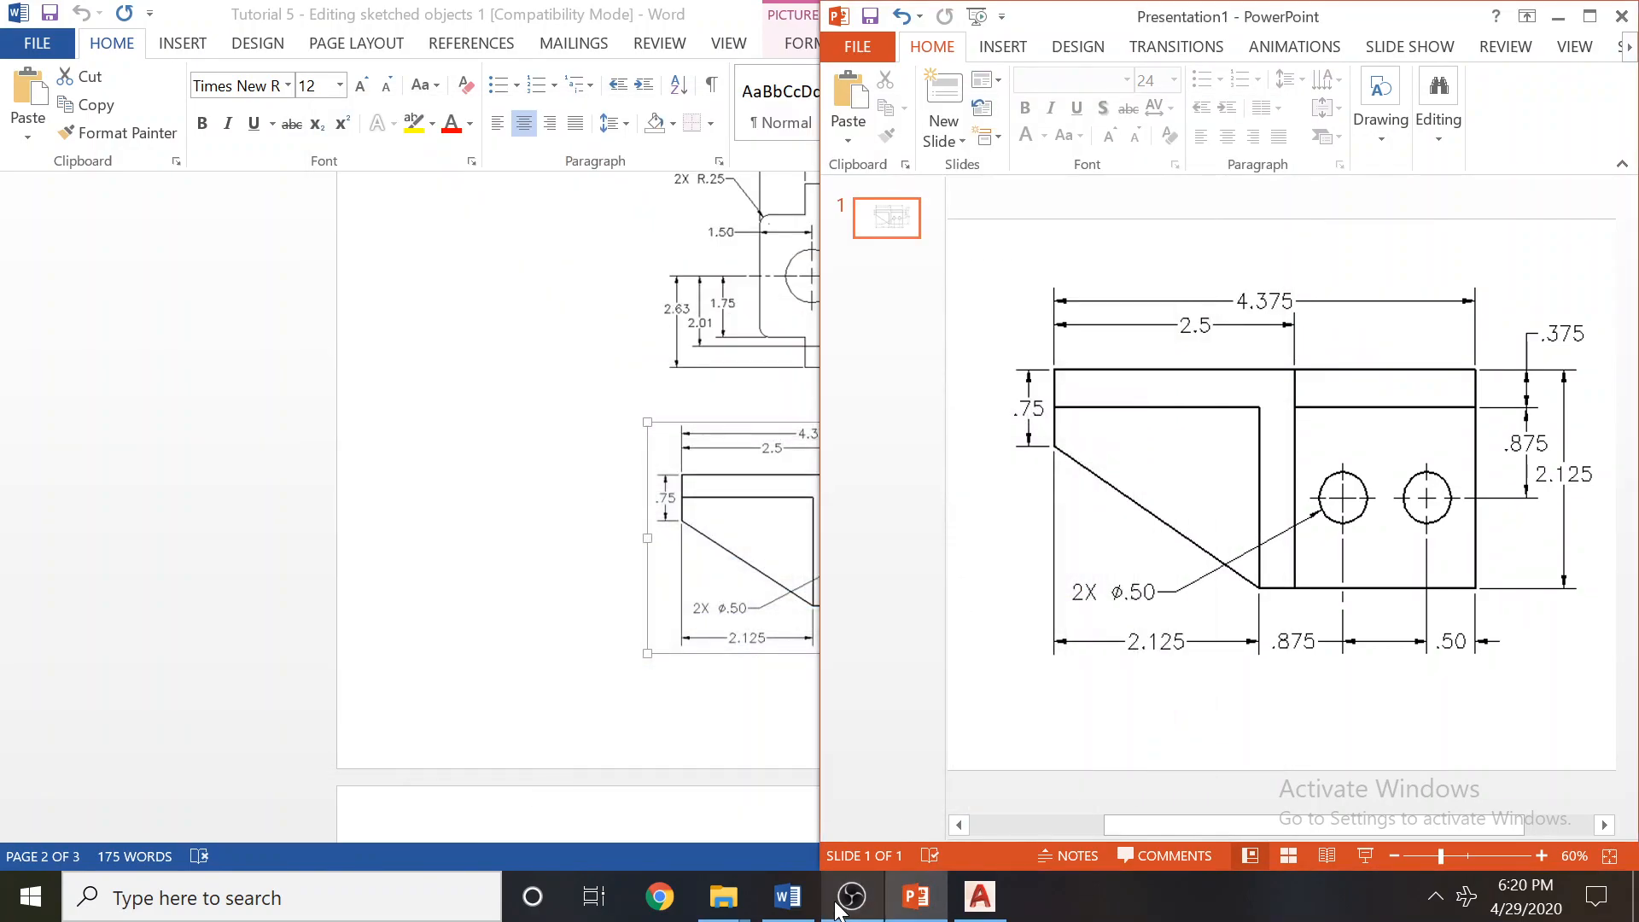
left_click(837, 904)
left_click(846, 904)
Switch to AutoCAD and close Drawing2 without saving its changes.
left_click(980, 897)
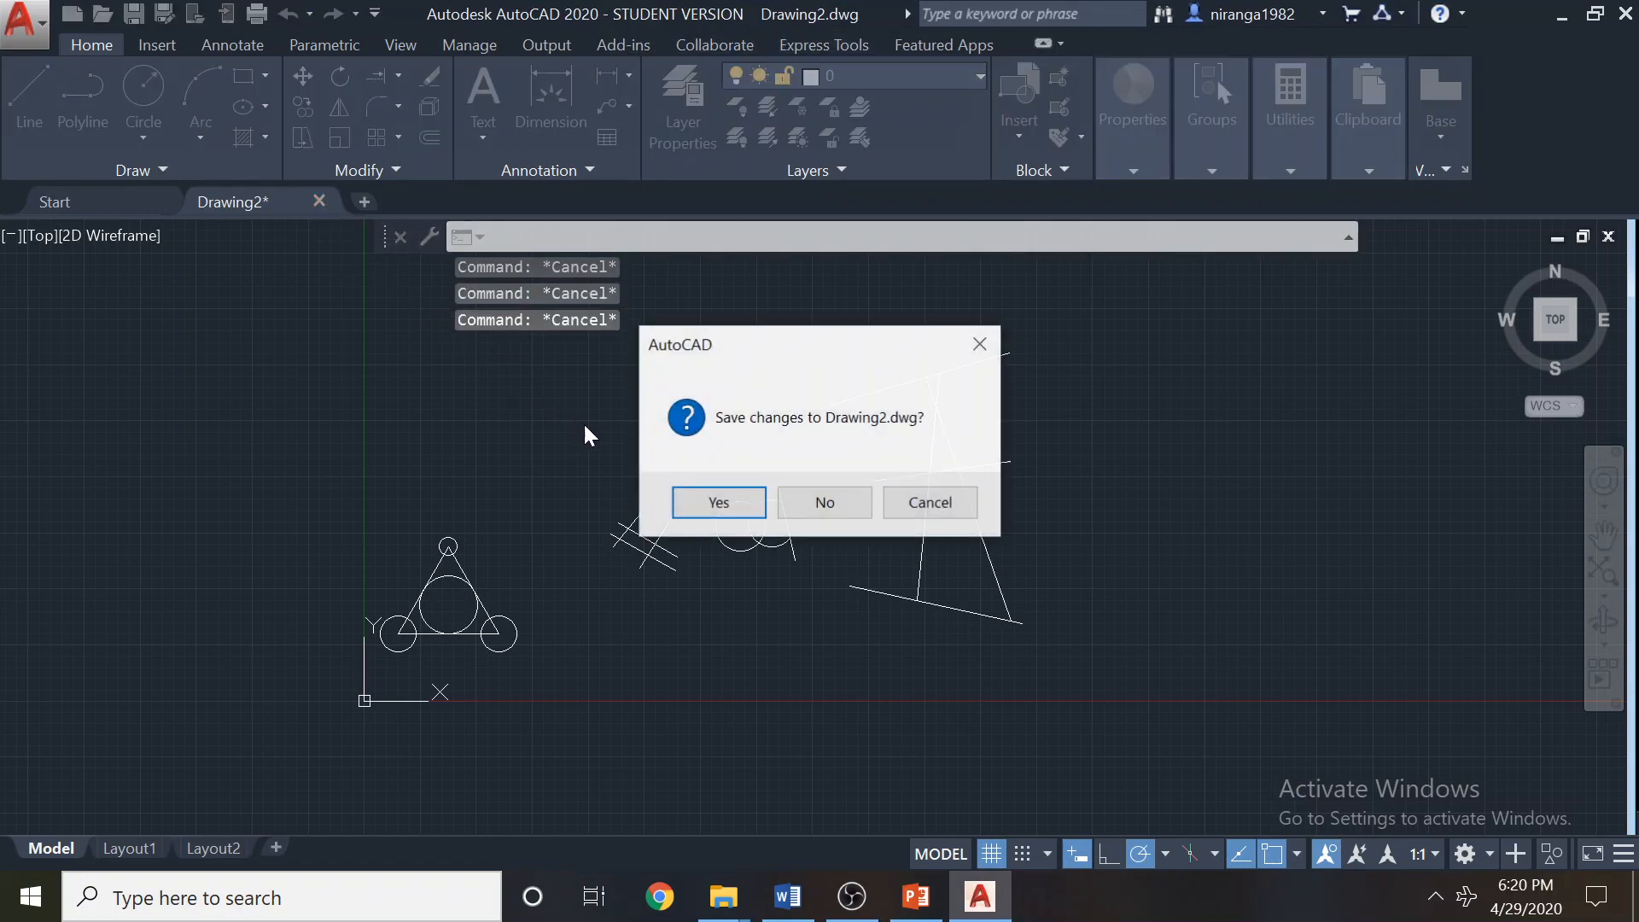
left_click(830, 496)
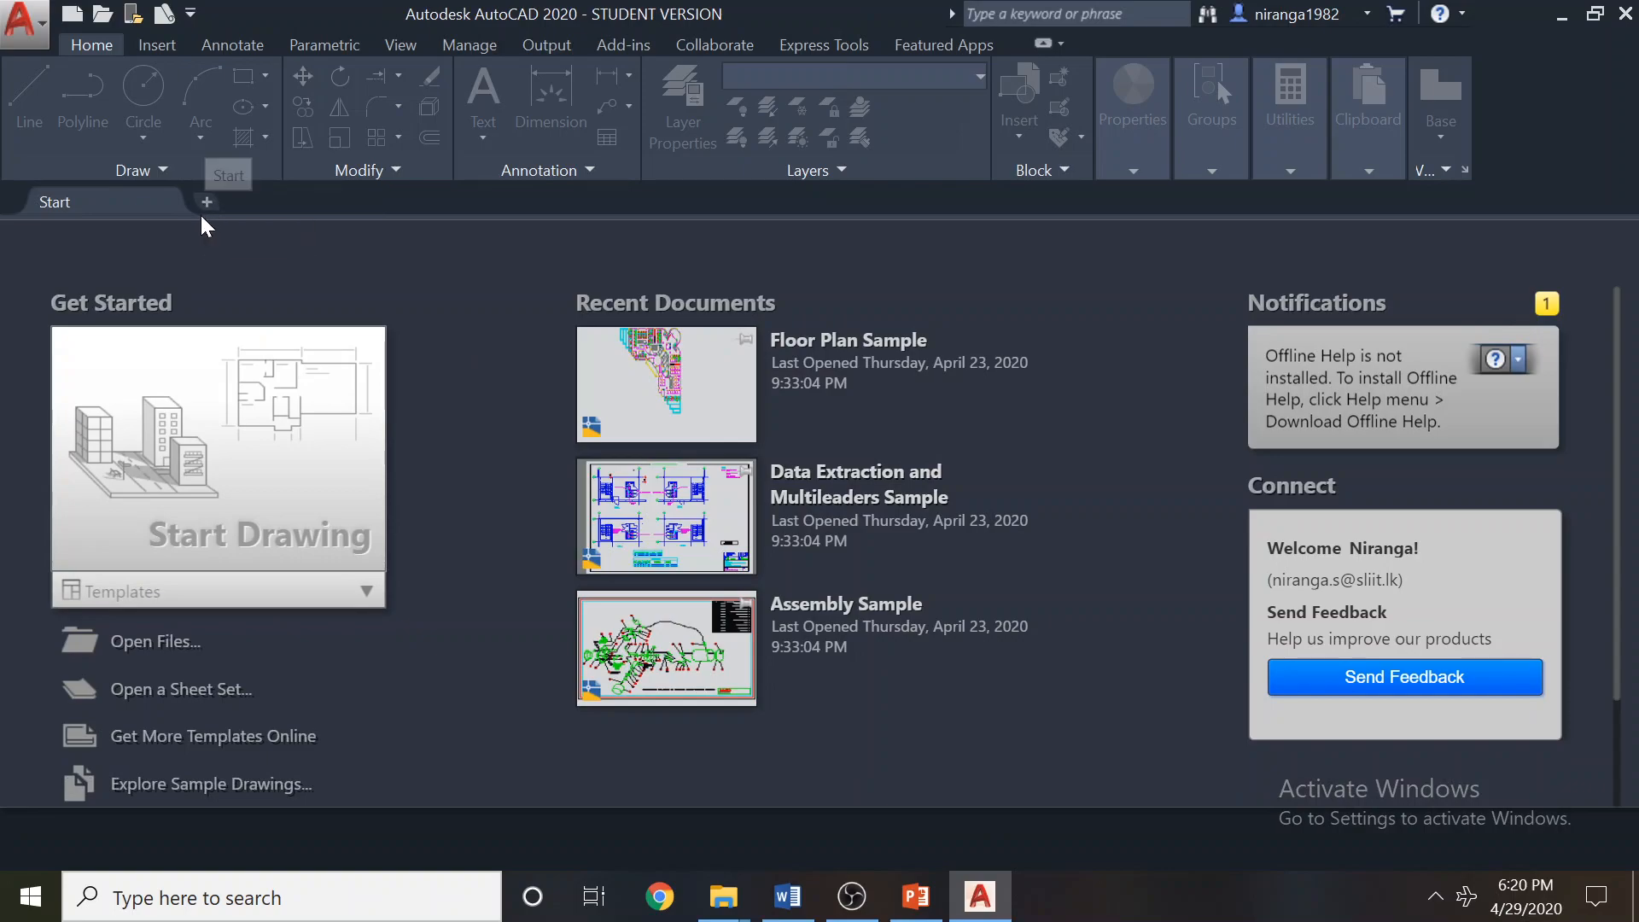
Start a new drawing from the acad.dwt template and place the AutoCAD window side by side with the PowerPoint reference.
left_click(143, 598)
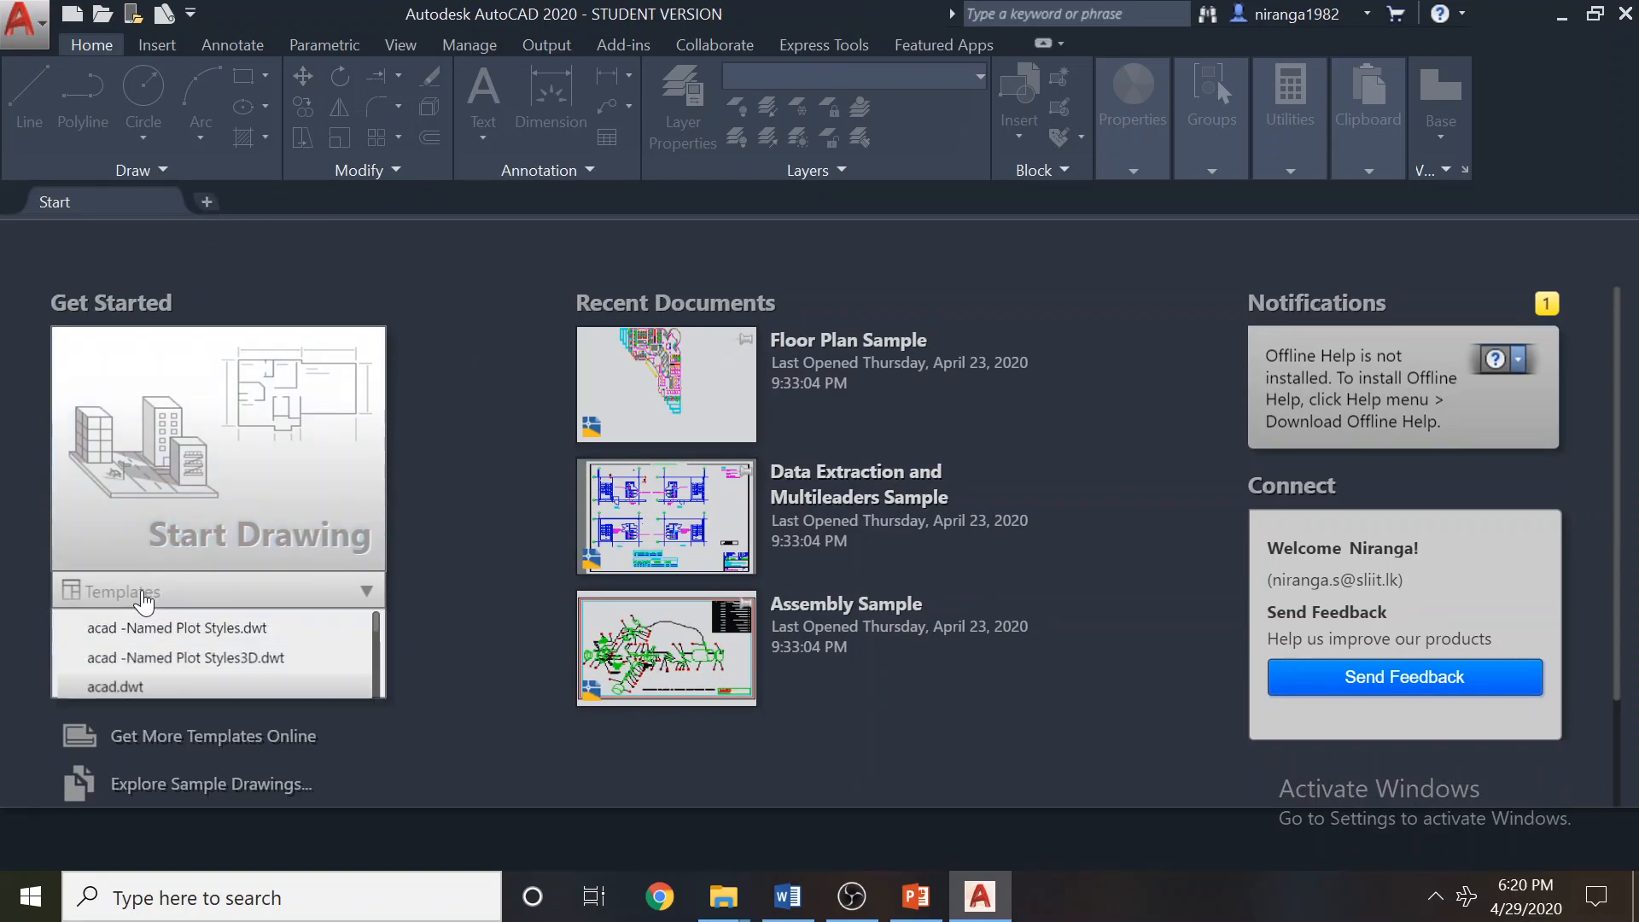
left_click(124, 697)
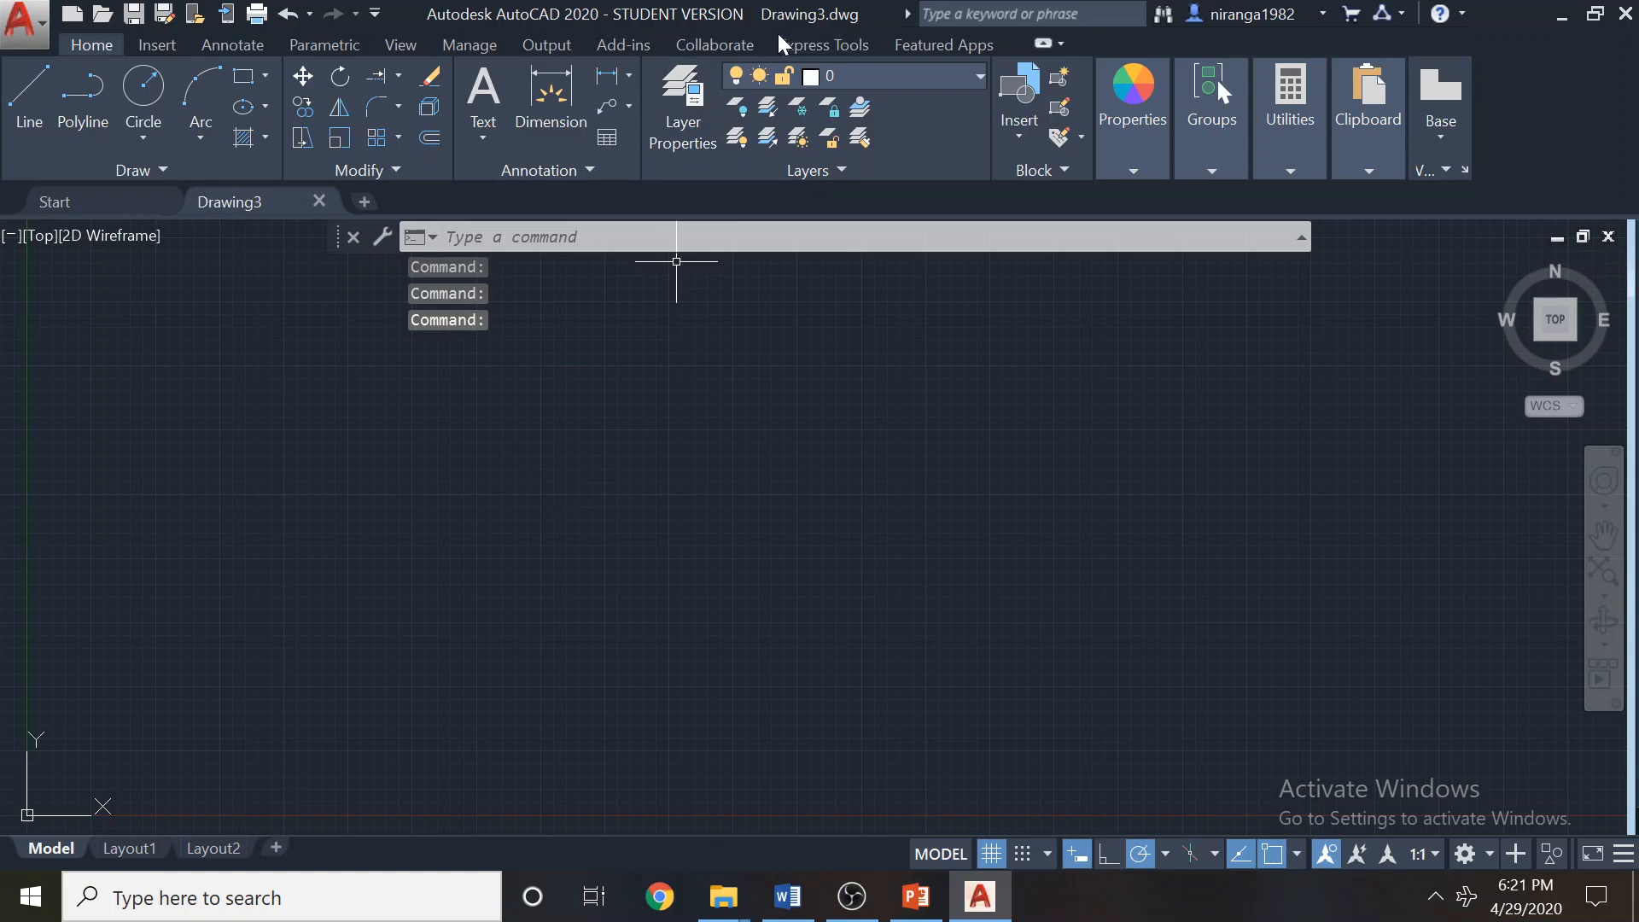
left_click_drag(732, 19, 0, 102)
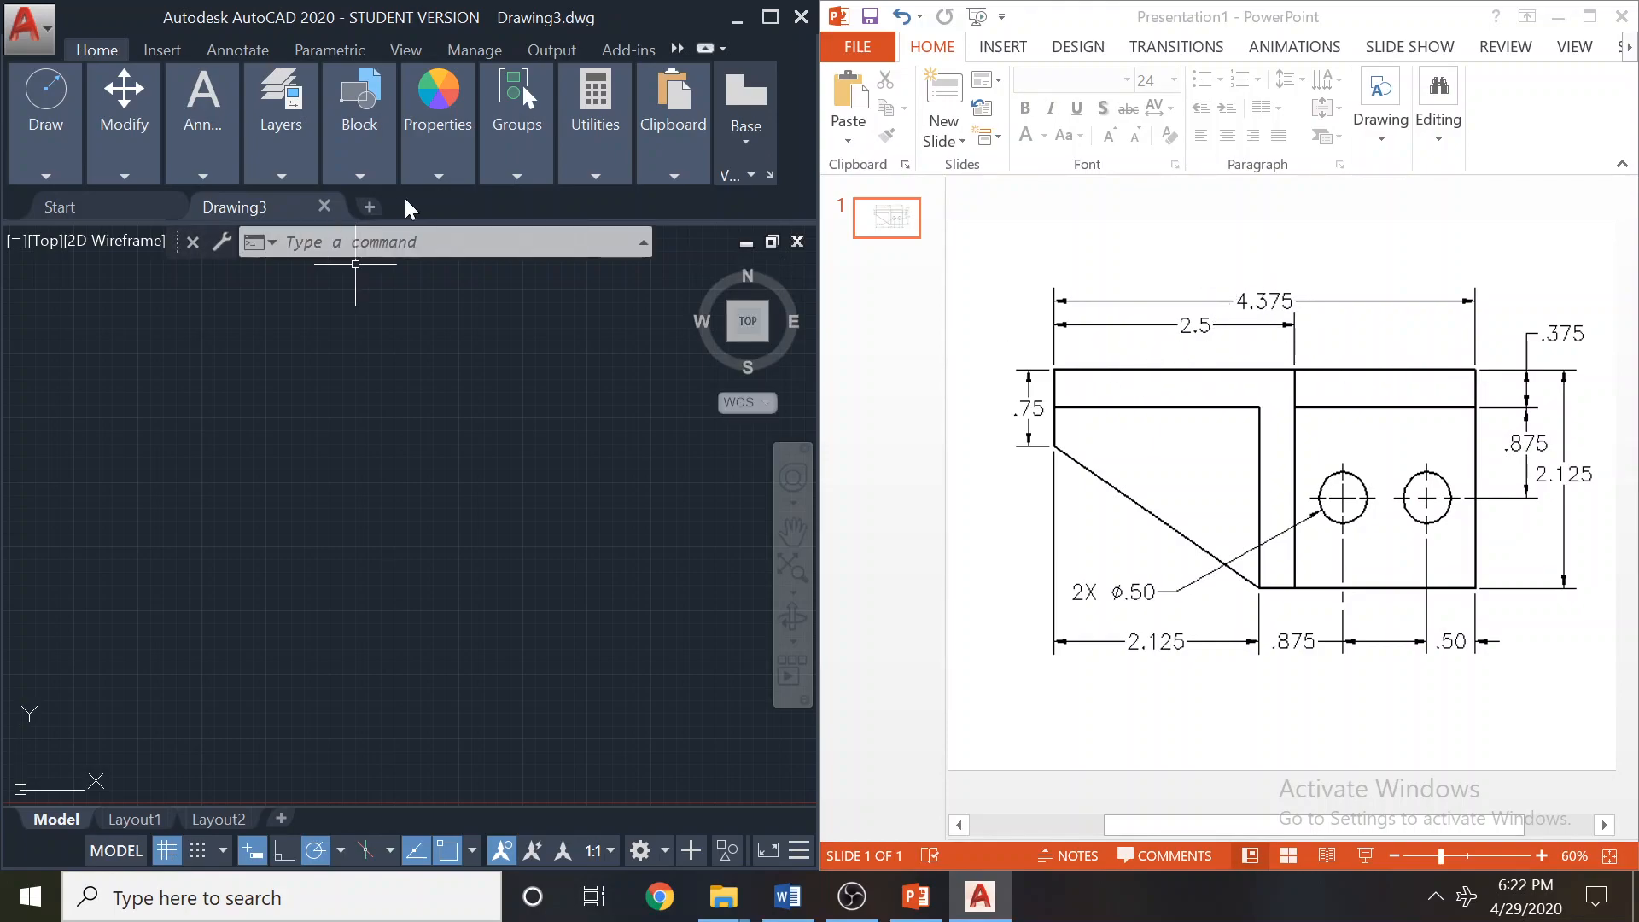
Draw a horizontal line 4.375 long as the part's top edge.
left_click(49, 174)
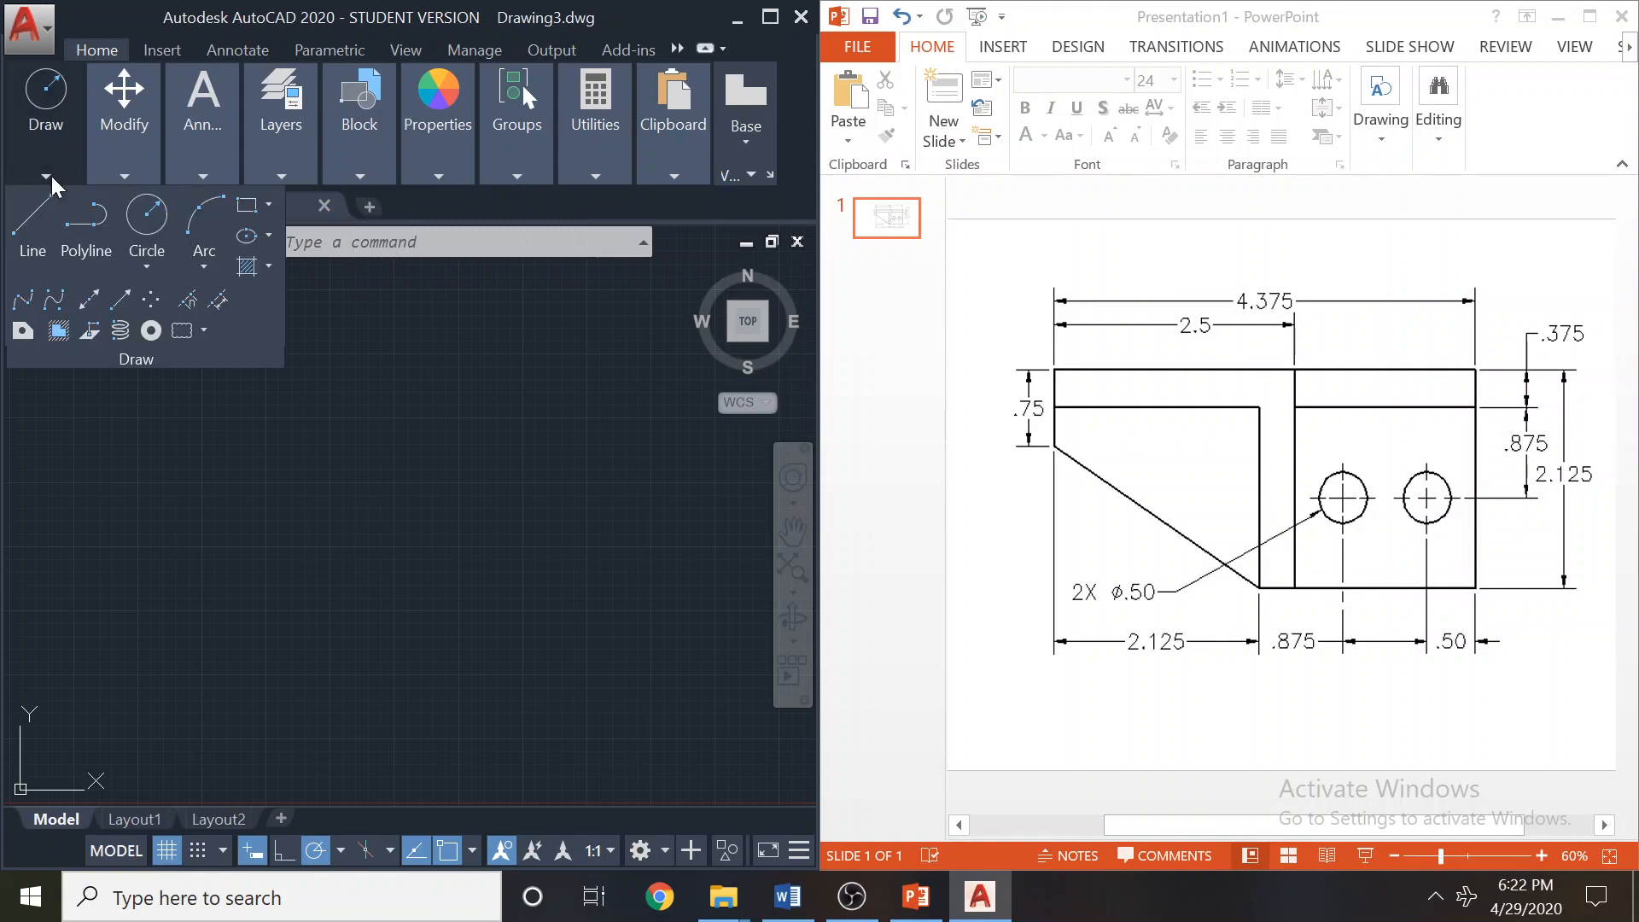
left_click(34, 229)
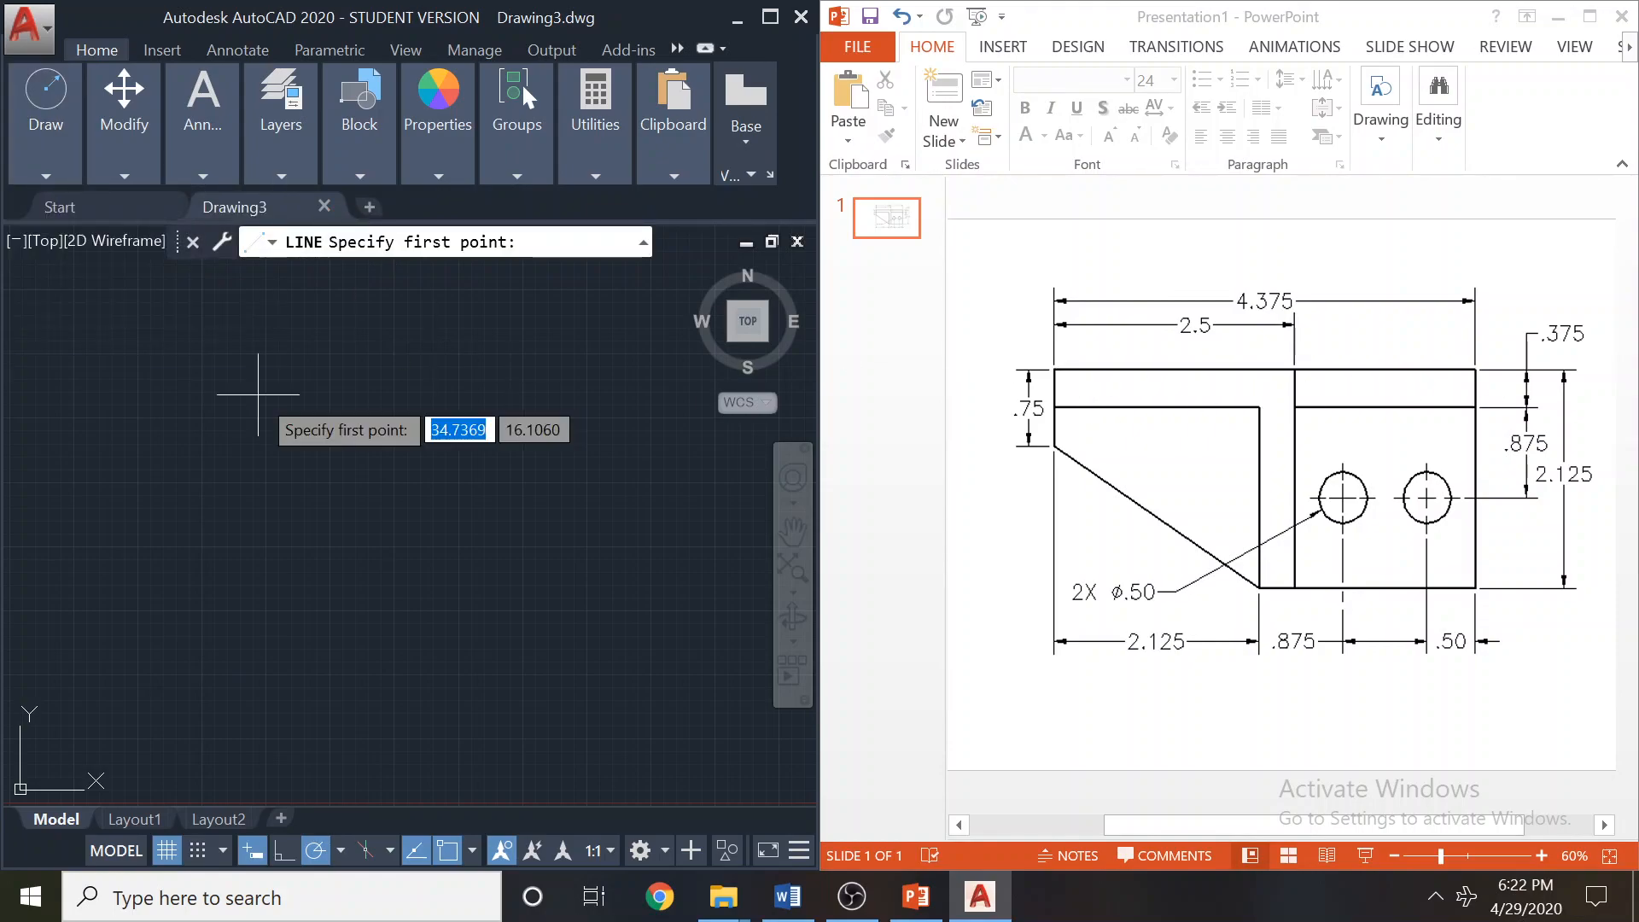
left_click(180, 403)
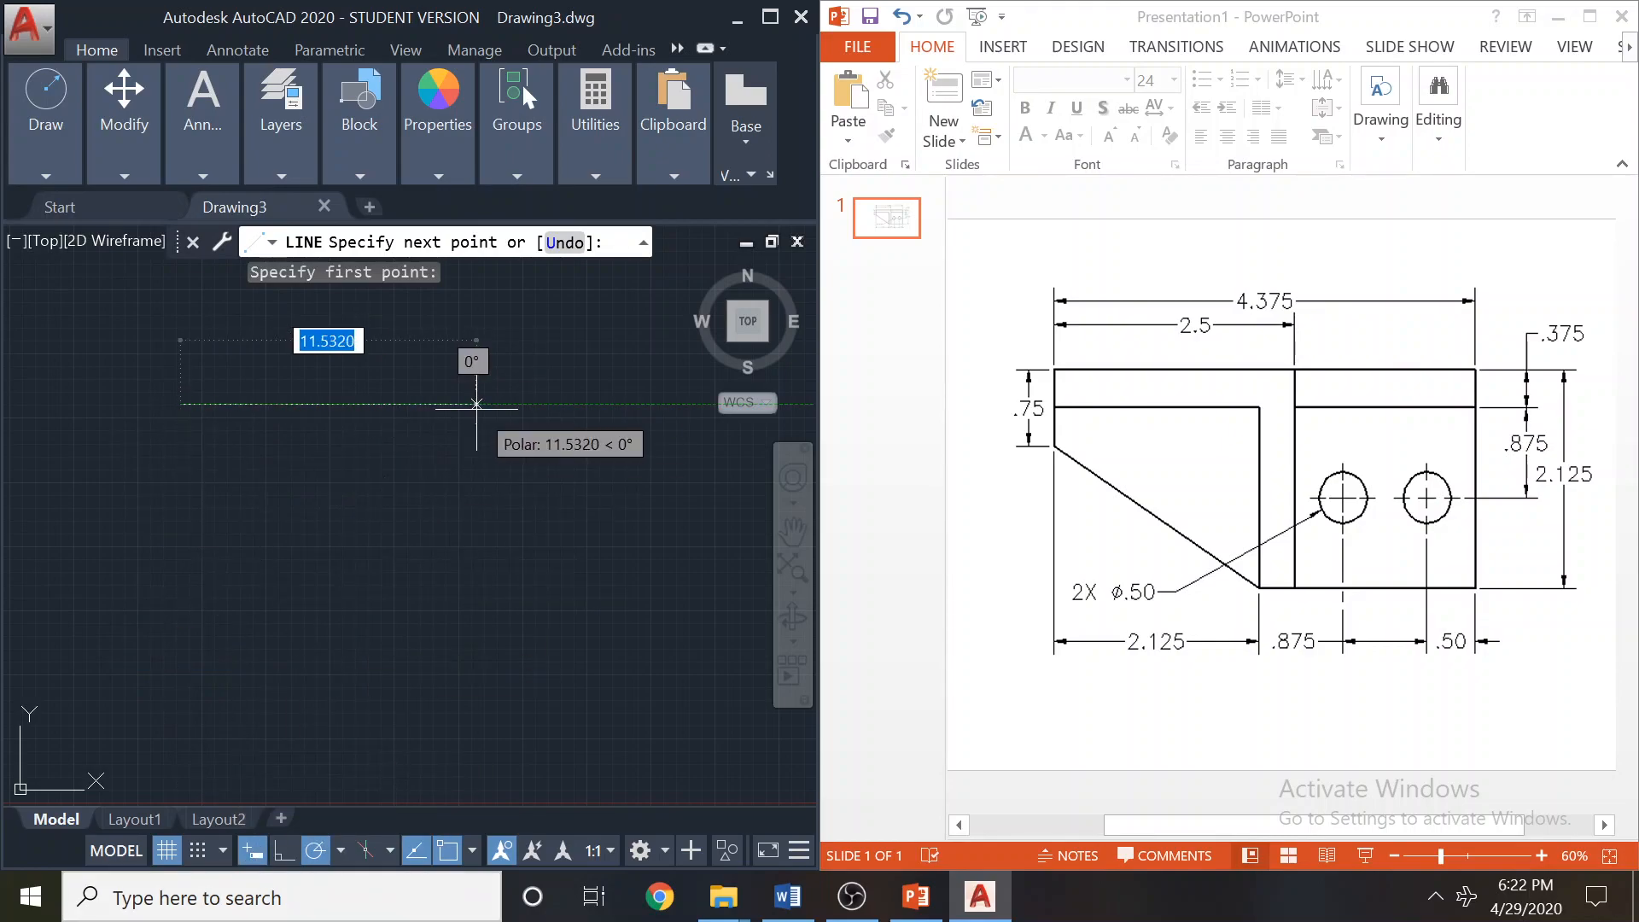
type("4.375")
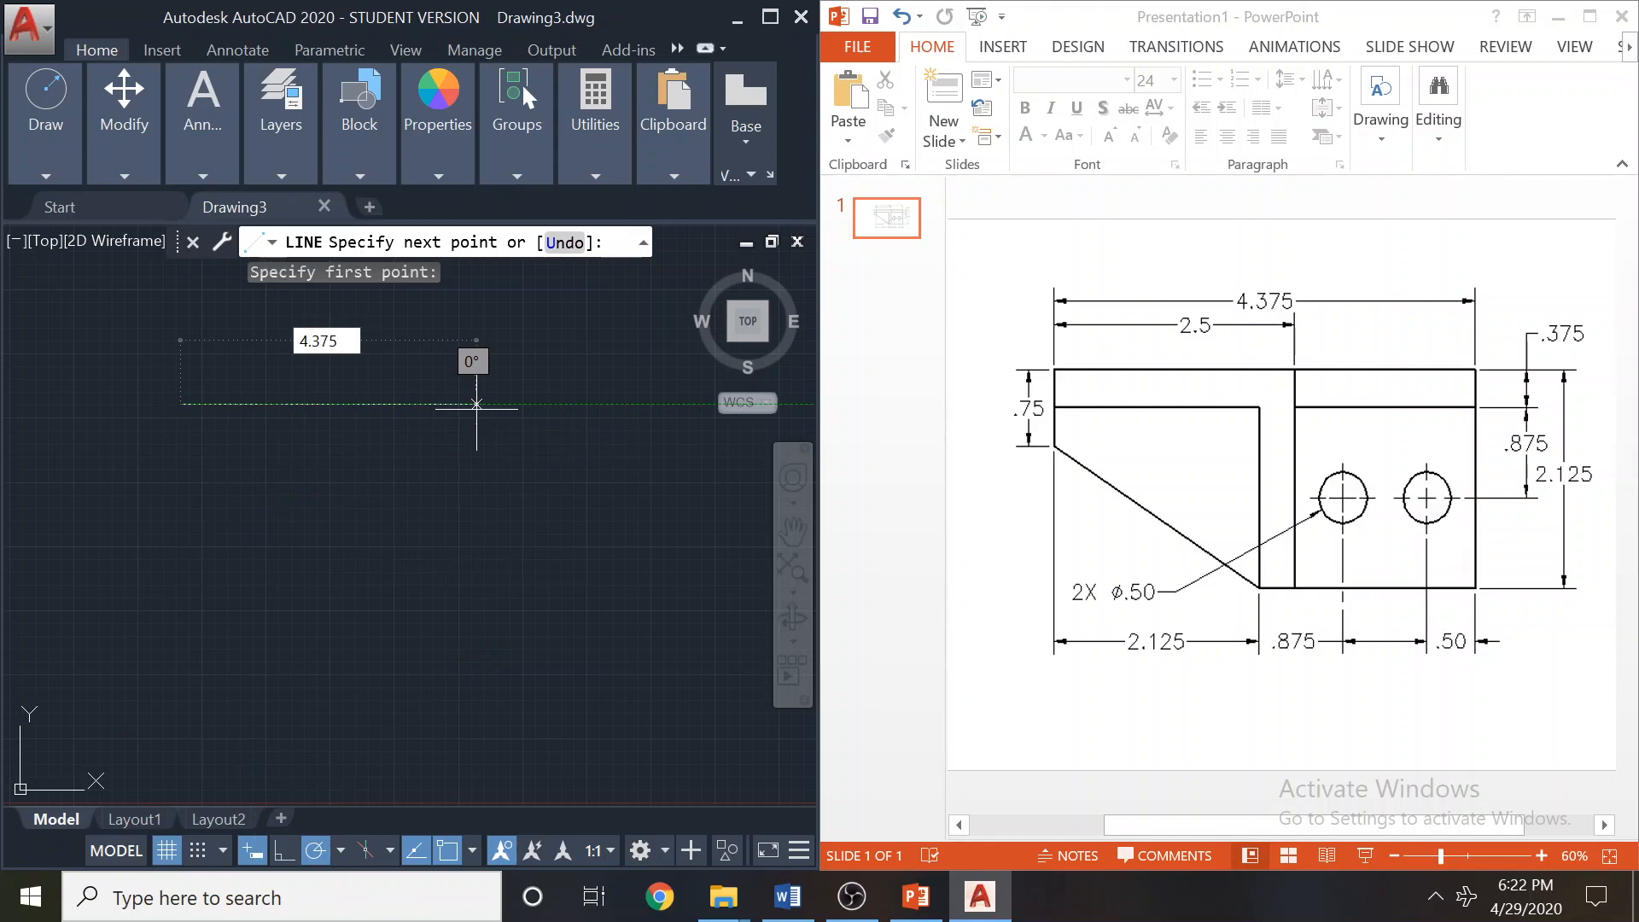
key("Return")
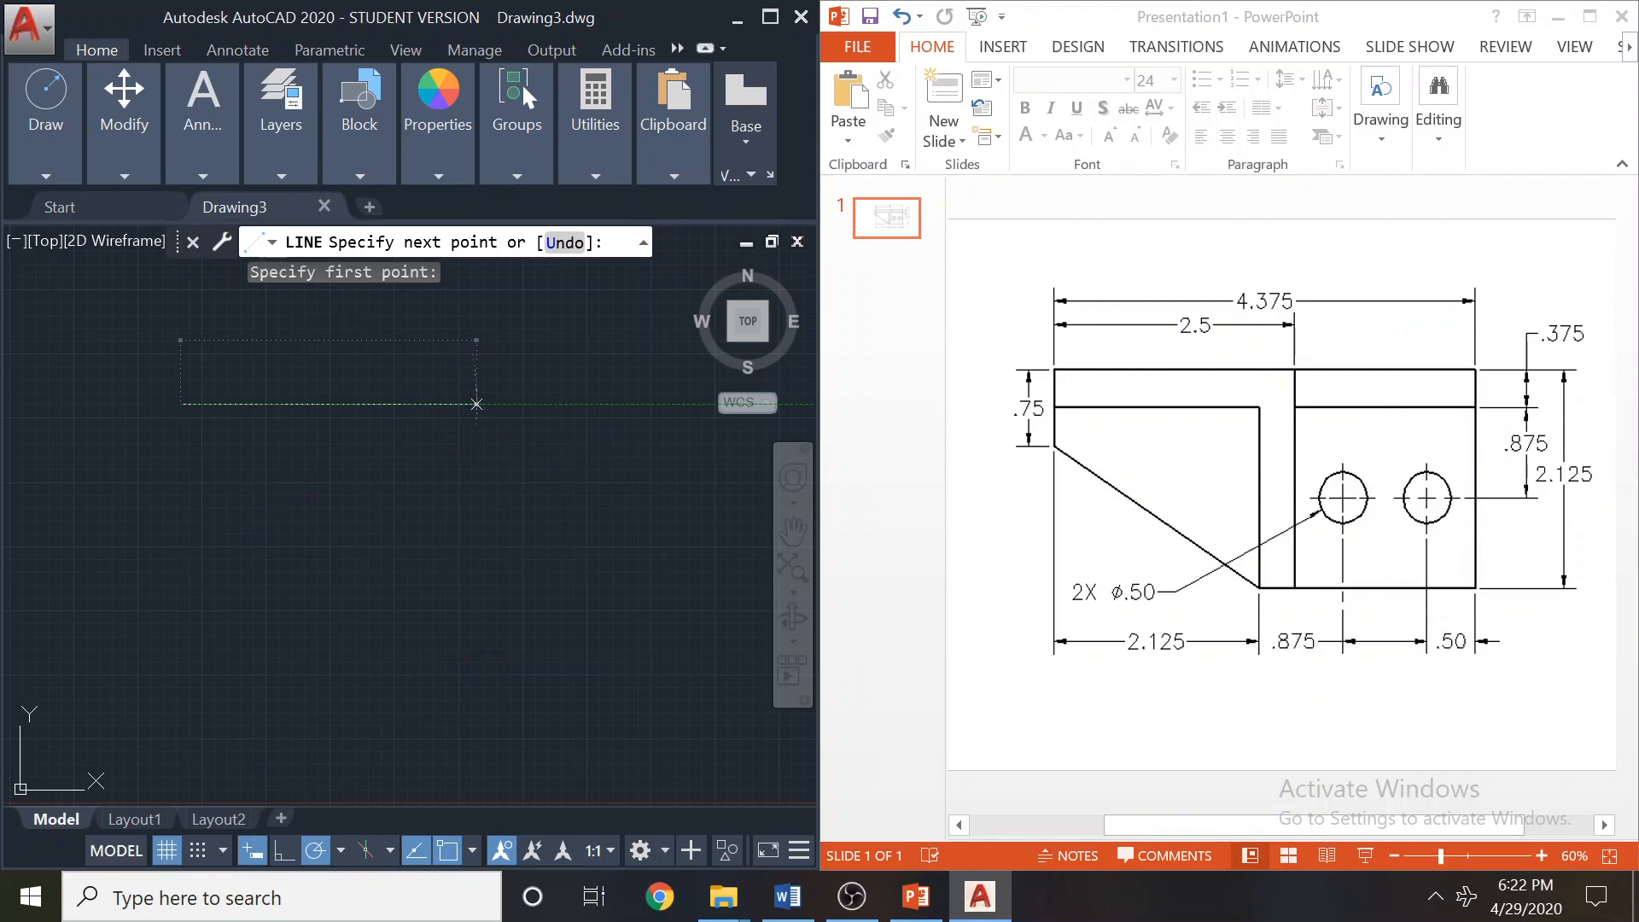
key("Escape")
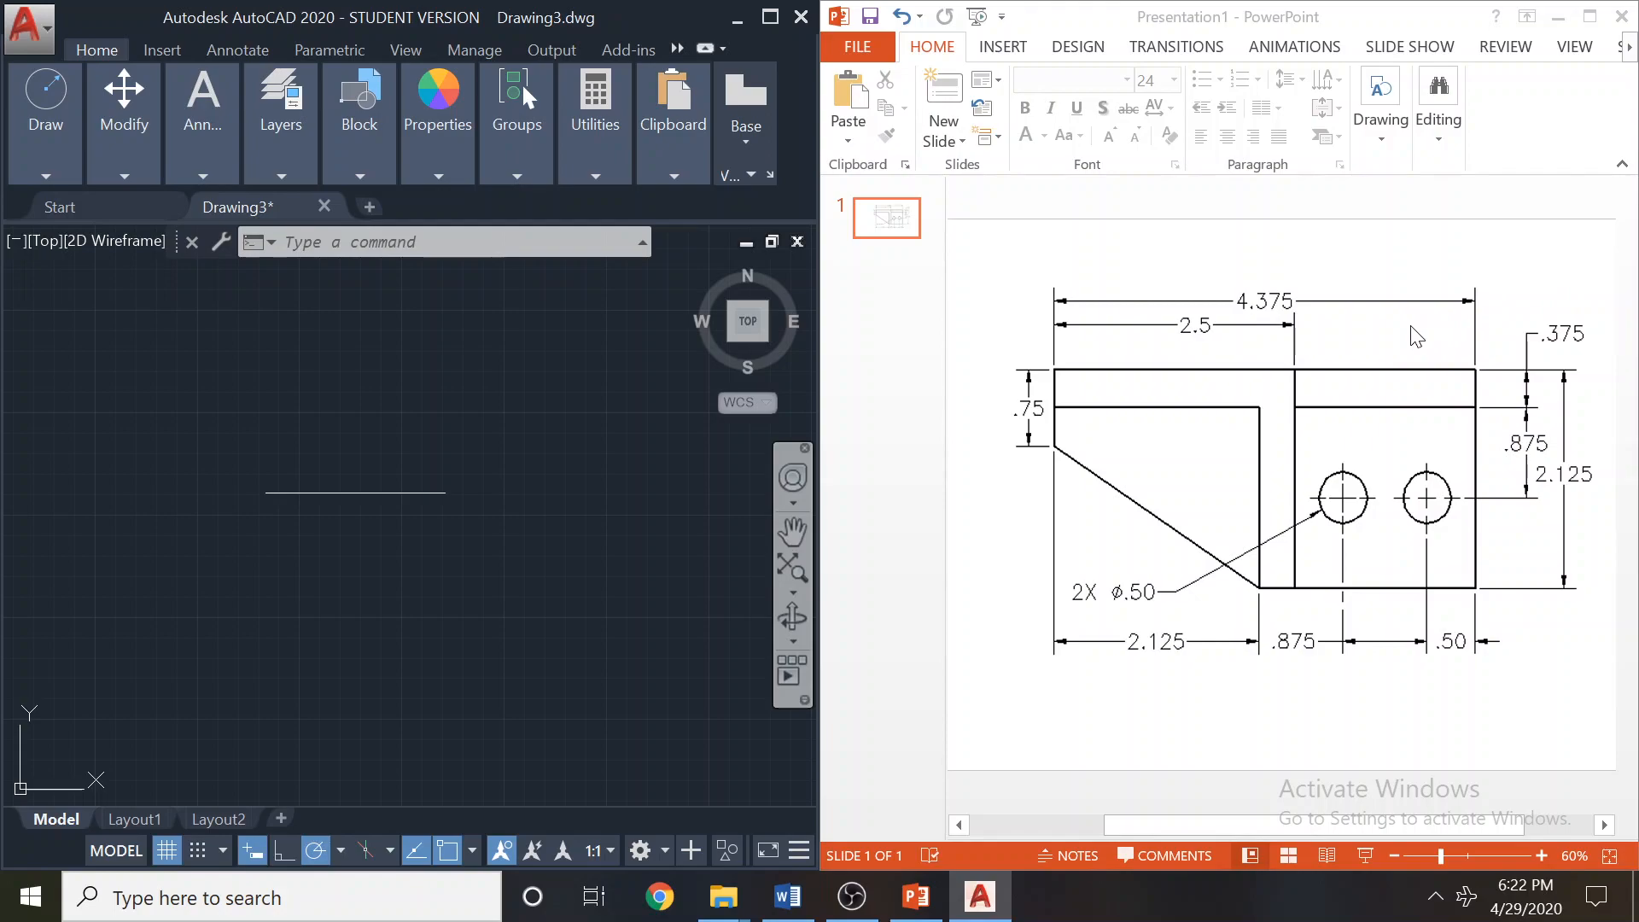
scroll(376, 529, "up", 1)
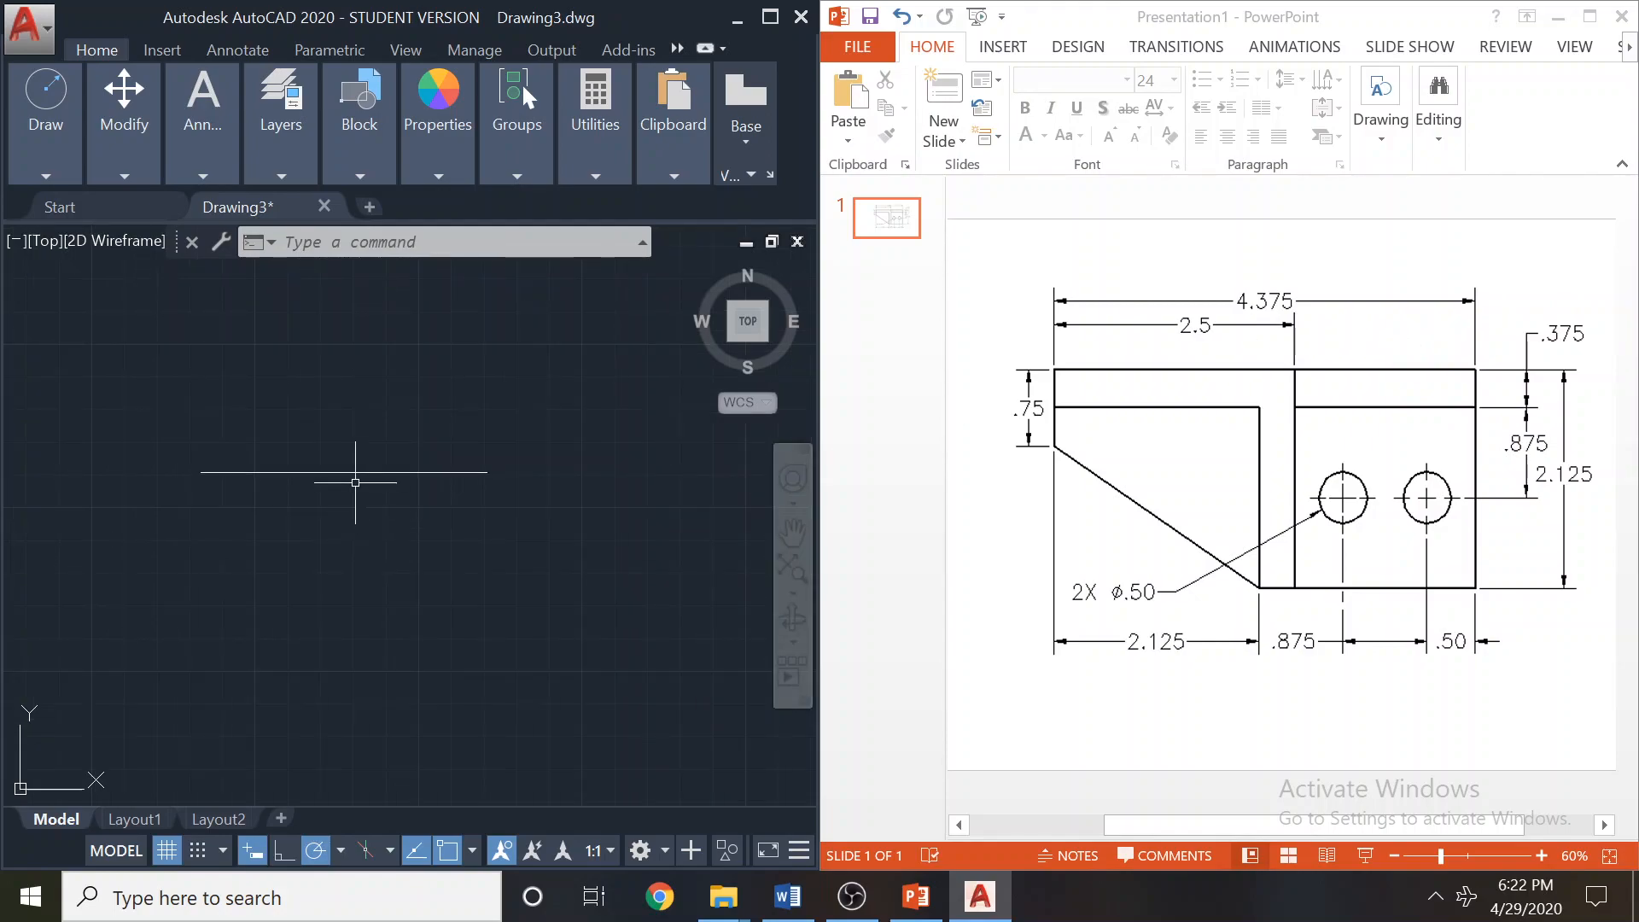
Offset the top edge line 0.375 downward.
left_click(126, 159)
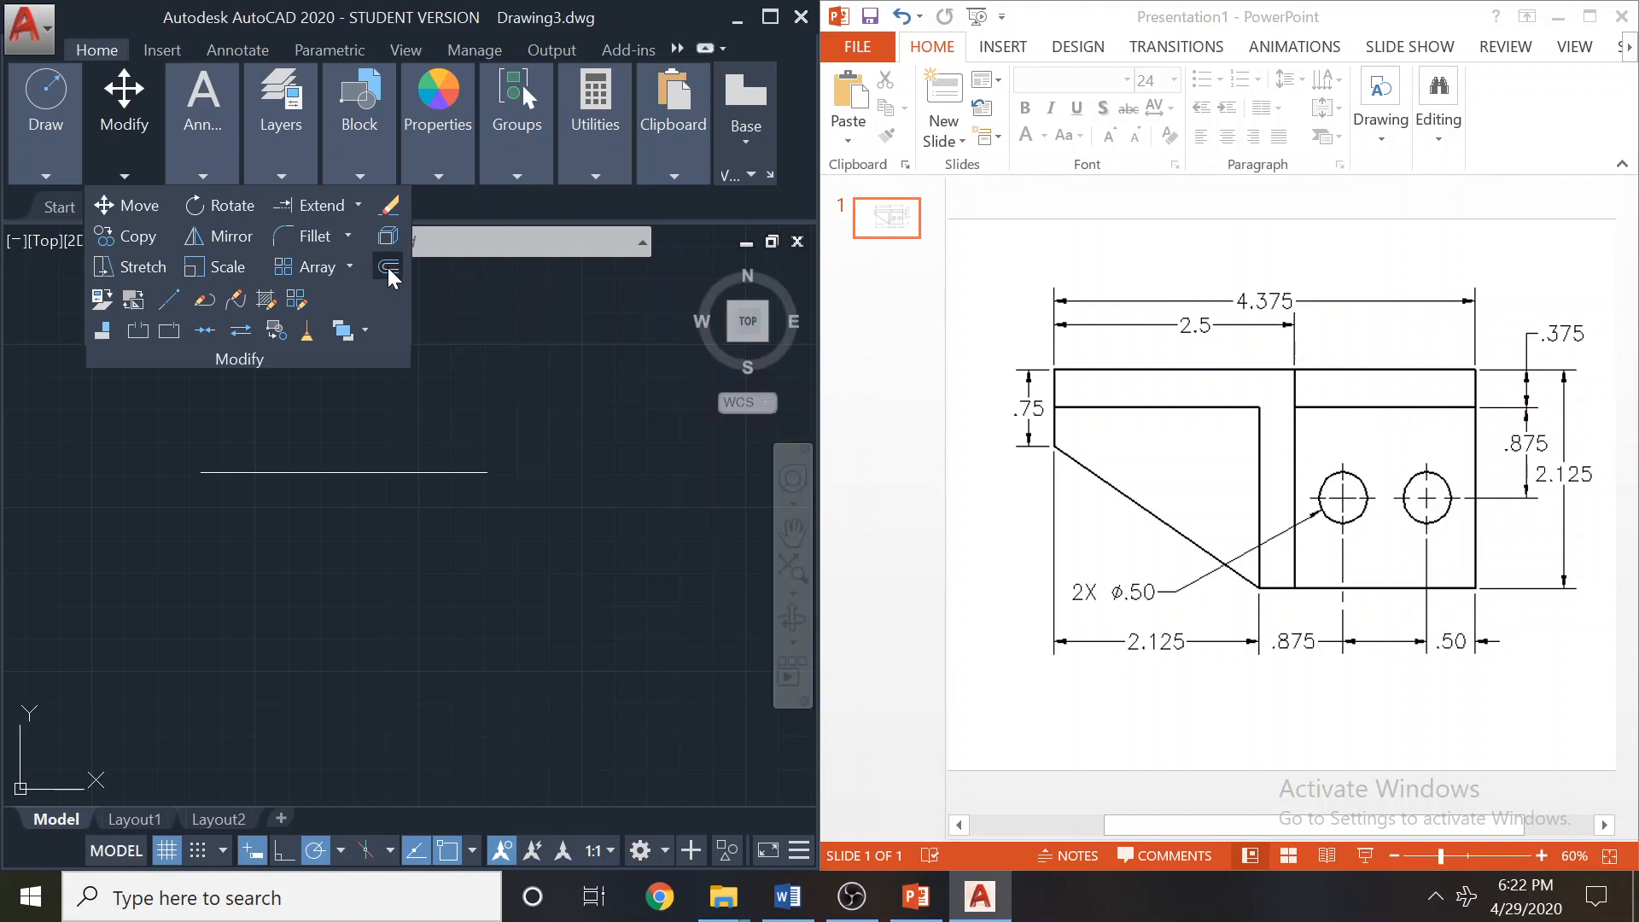
left_click(388, 268)
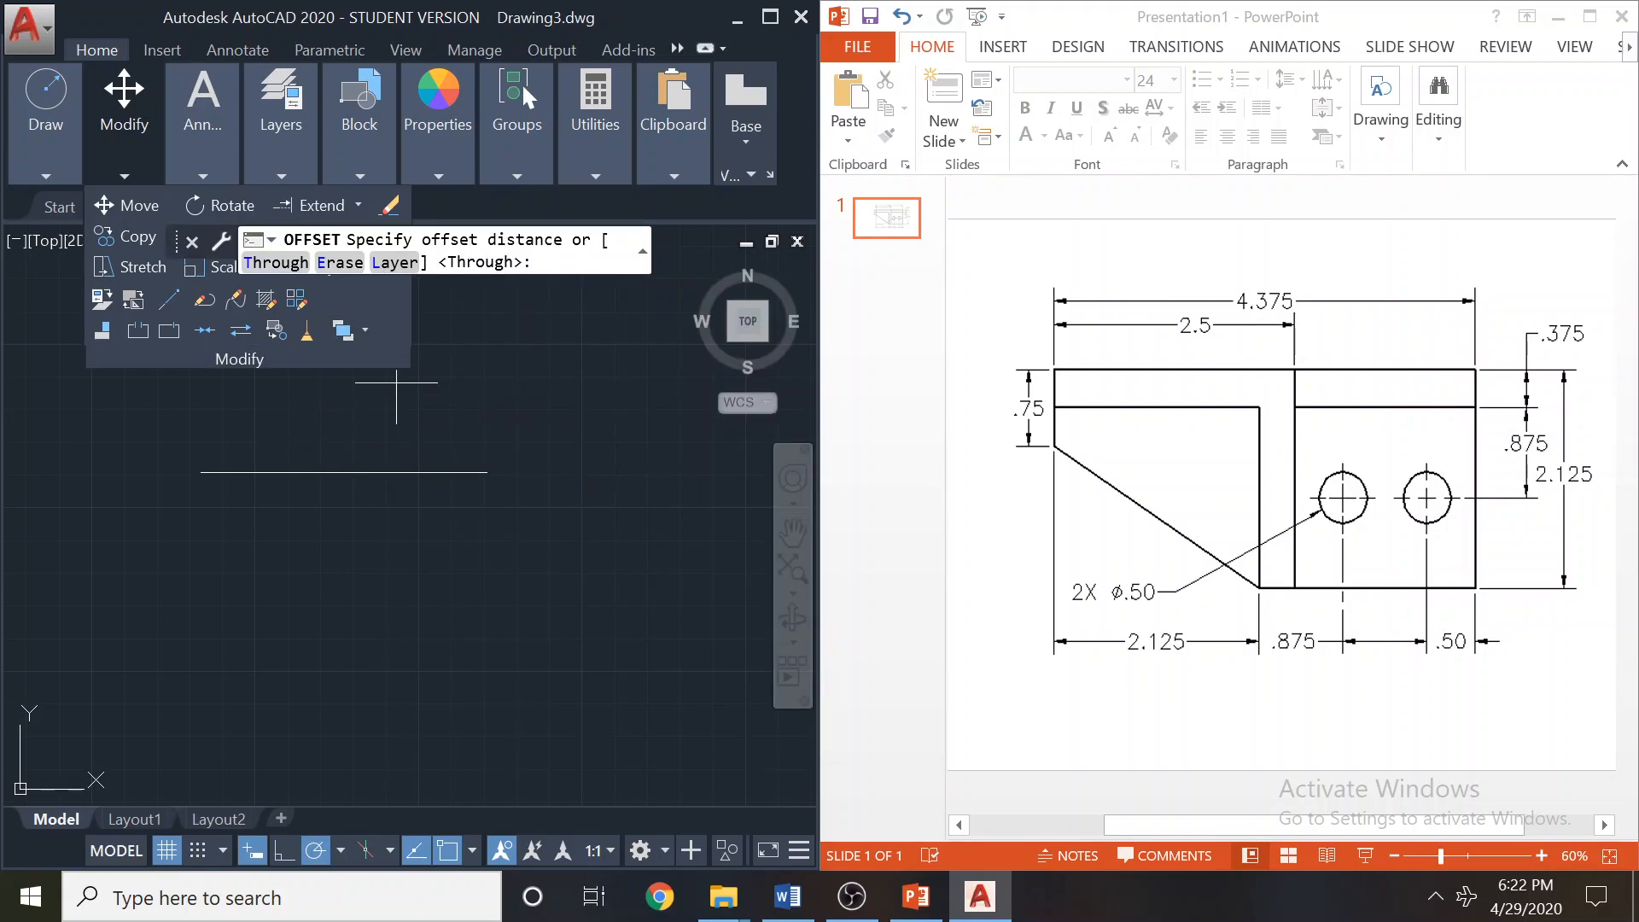
type("0.375")
key("Return")
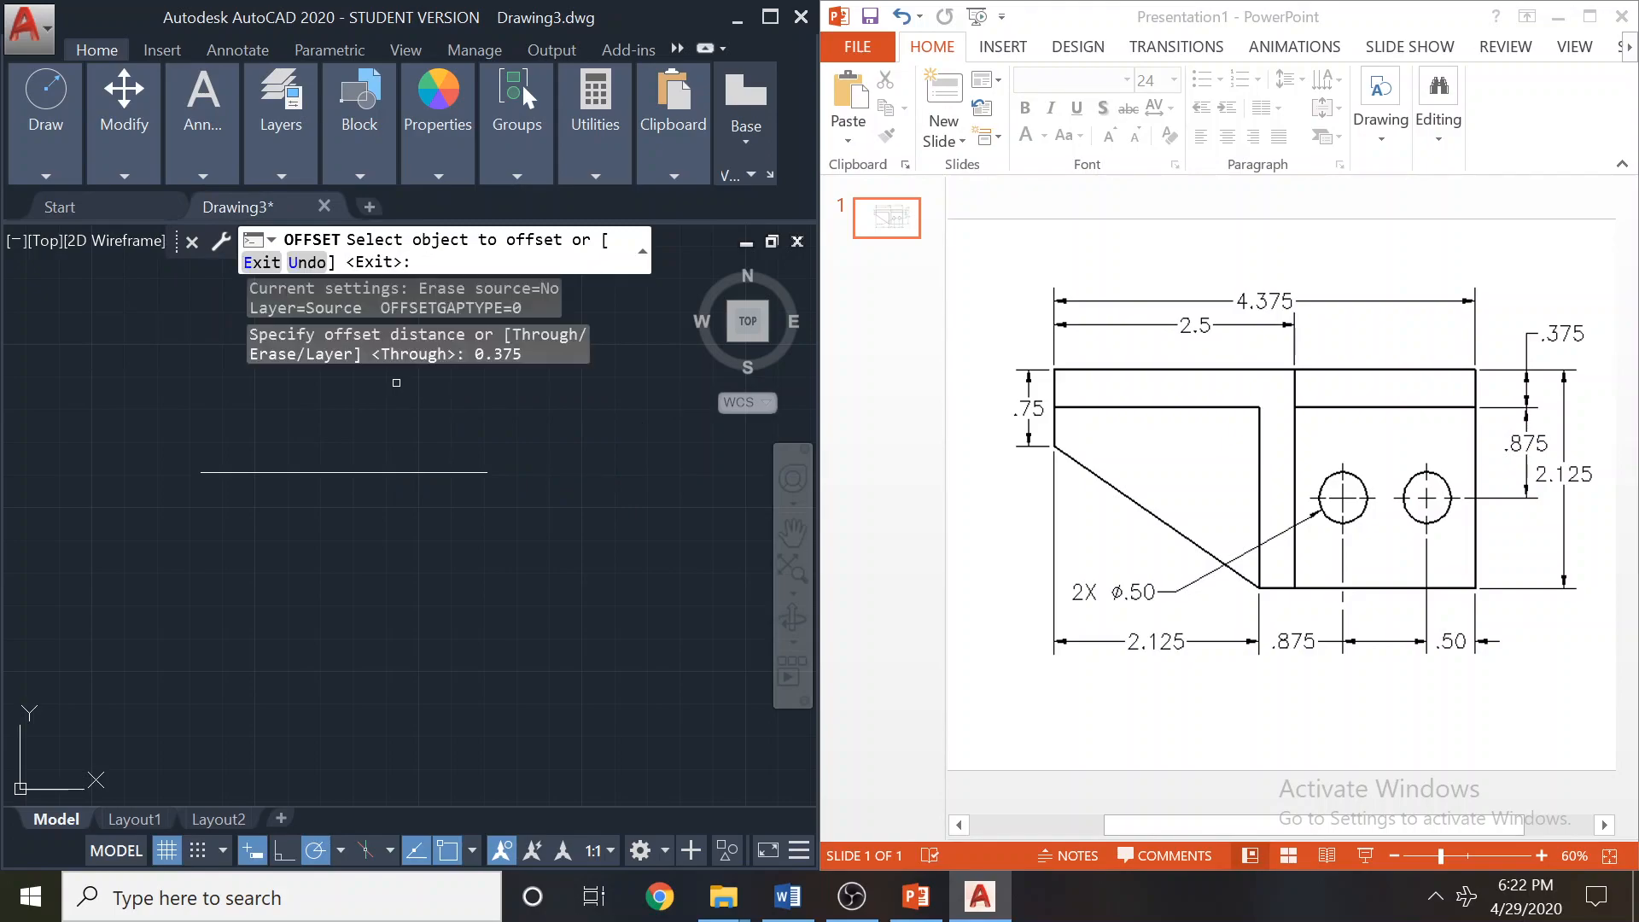
left_click(422, 472)
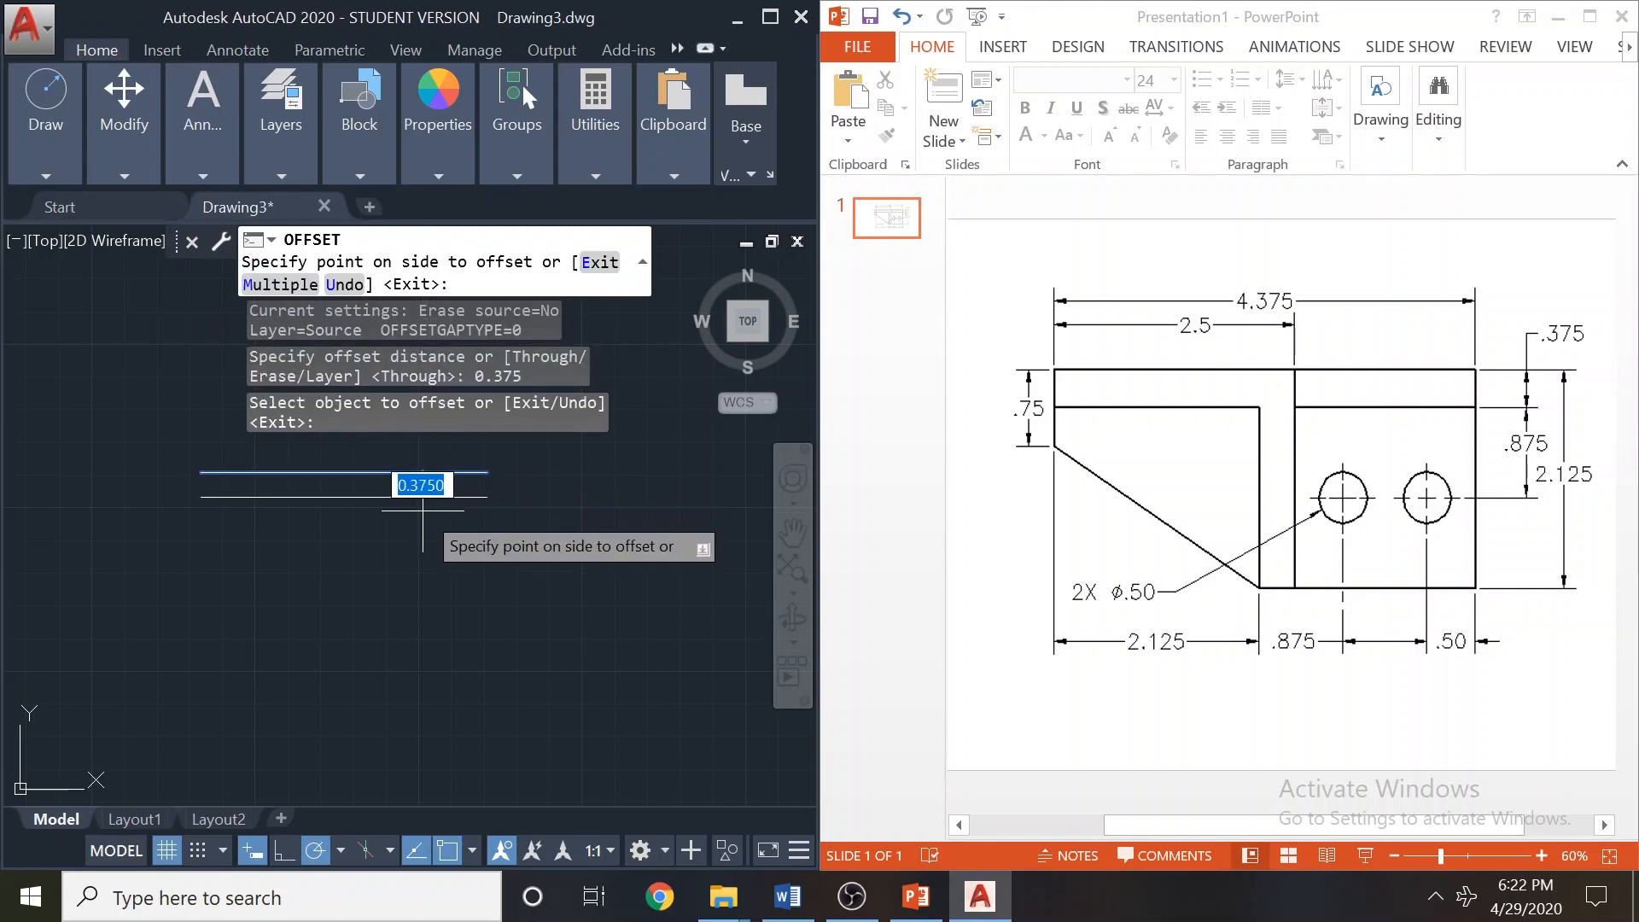
scroll(413, 505, "up", 2)
scroll(410, 499, "down", 1)
middle_click_drag(409, 507, 510, 590)
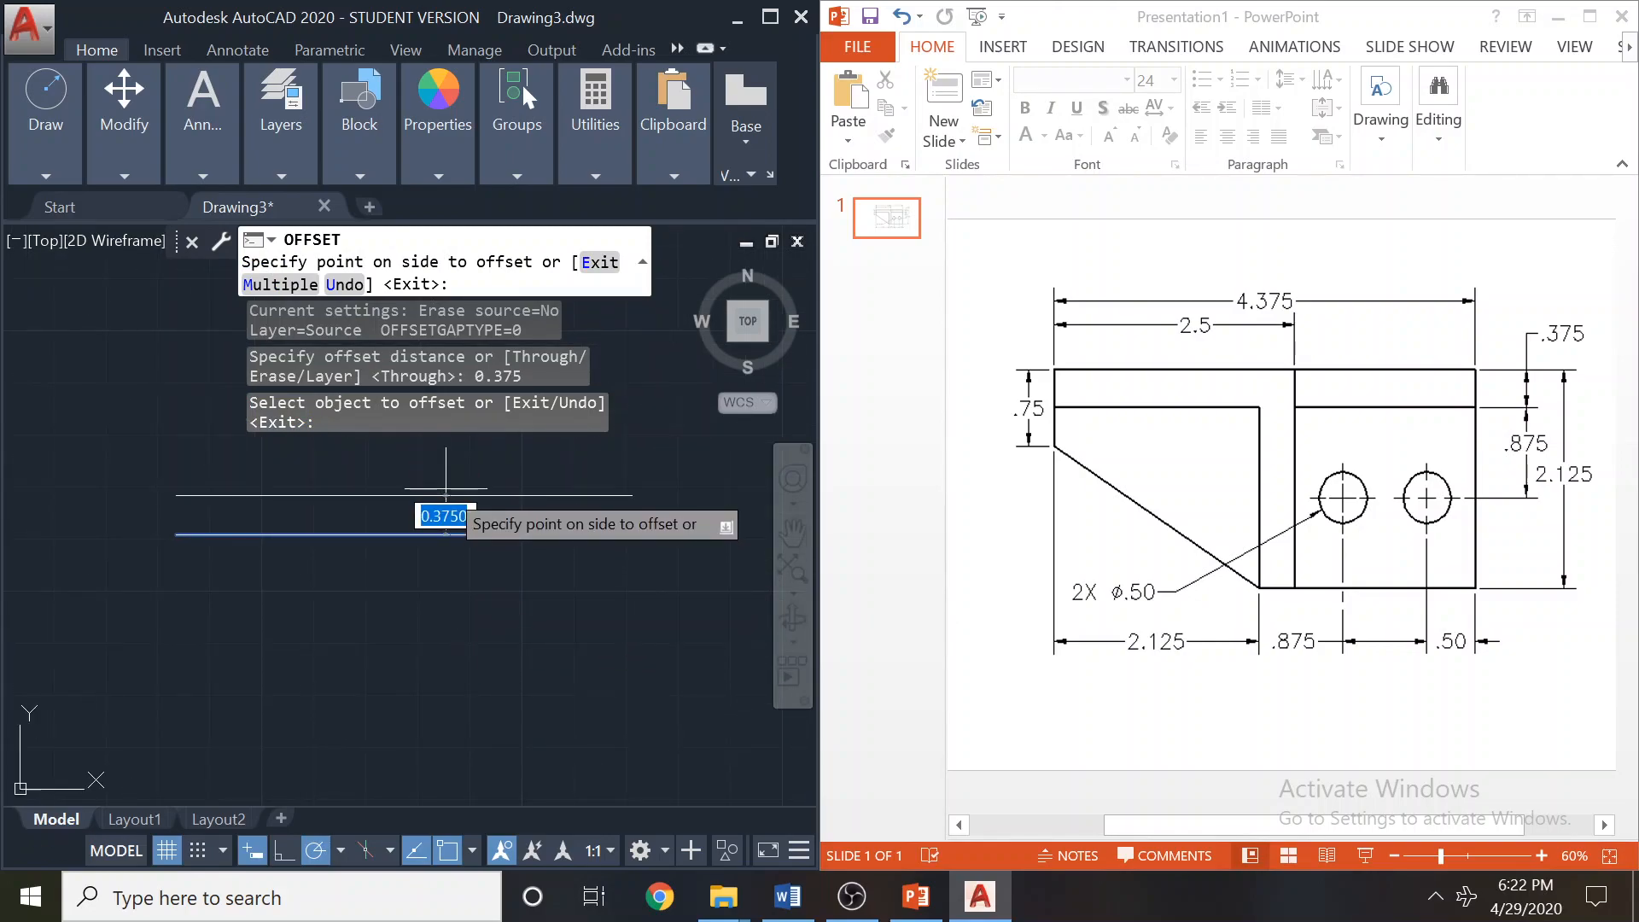
left_click(410, 587)
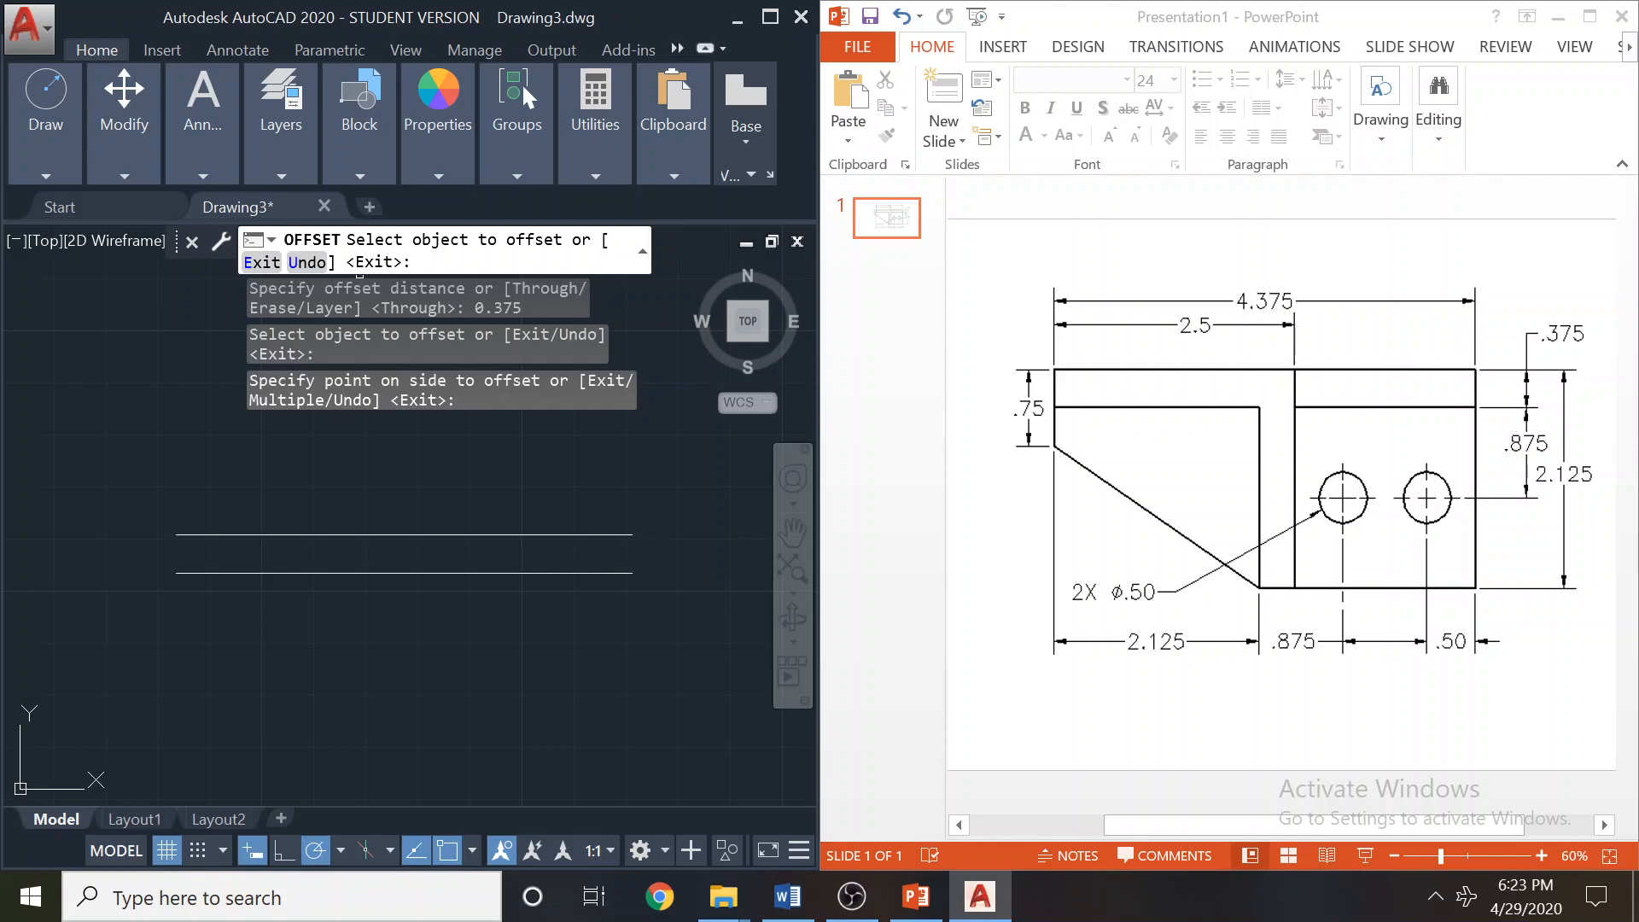
Offset the top edge line 2.125 downward to create the part's bottom edge.
key("Escape")
key("Escape")
right_click(210, 329)
left_click(264, 344)
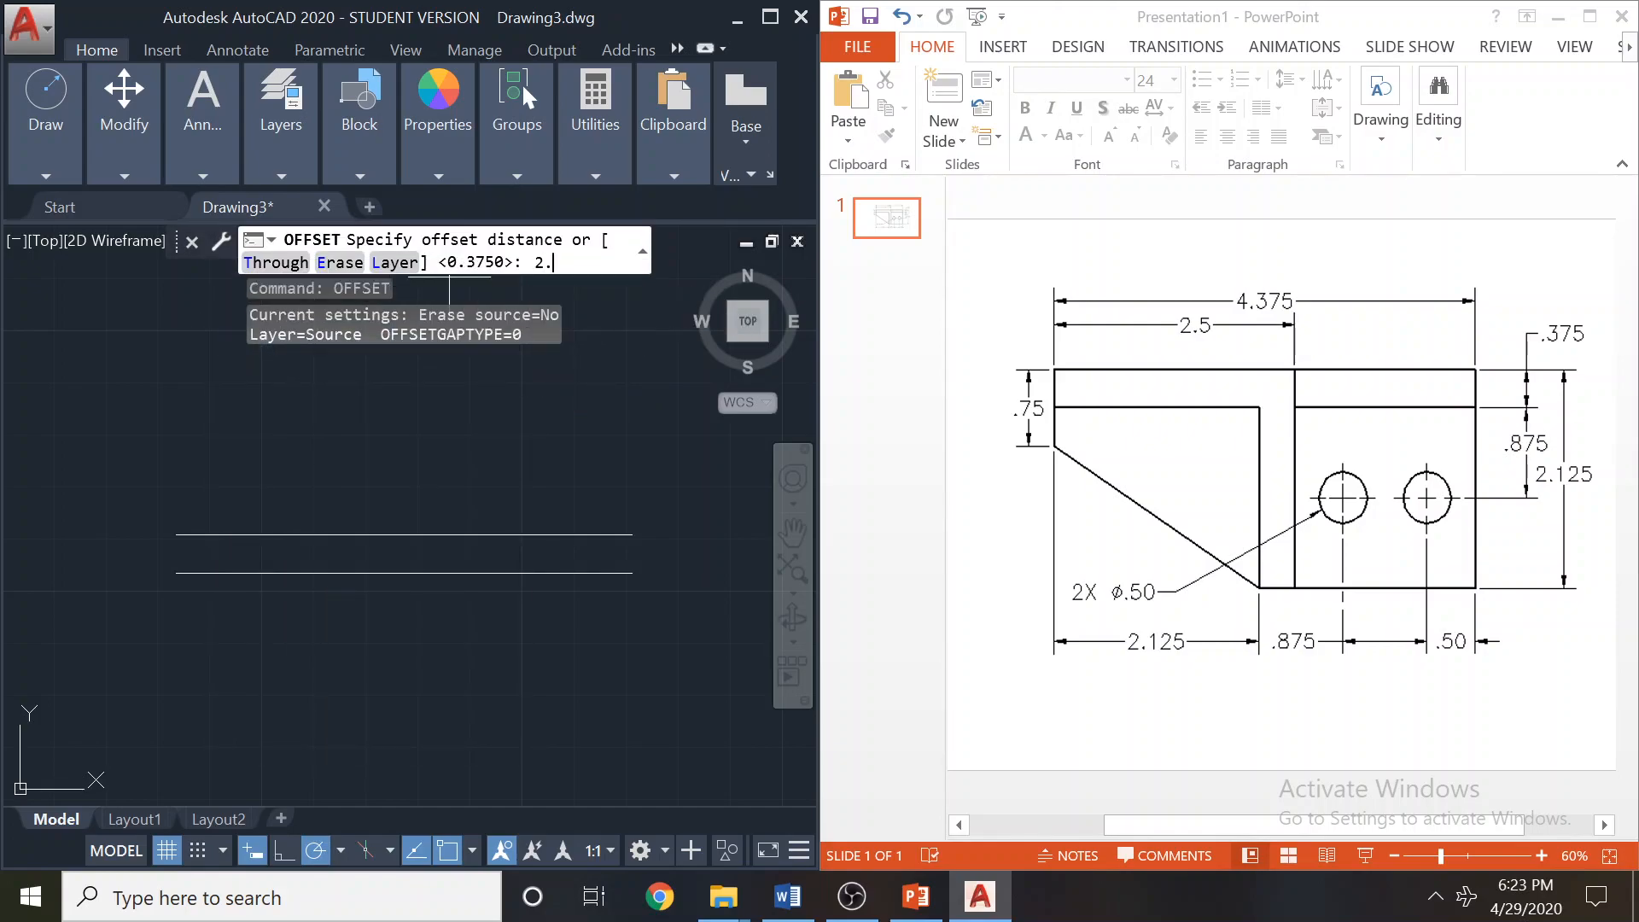
key("Return")
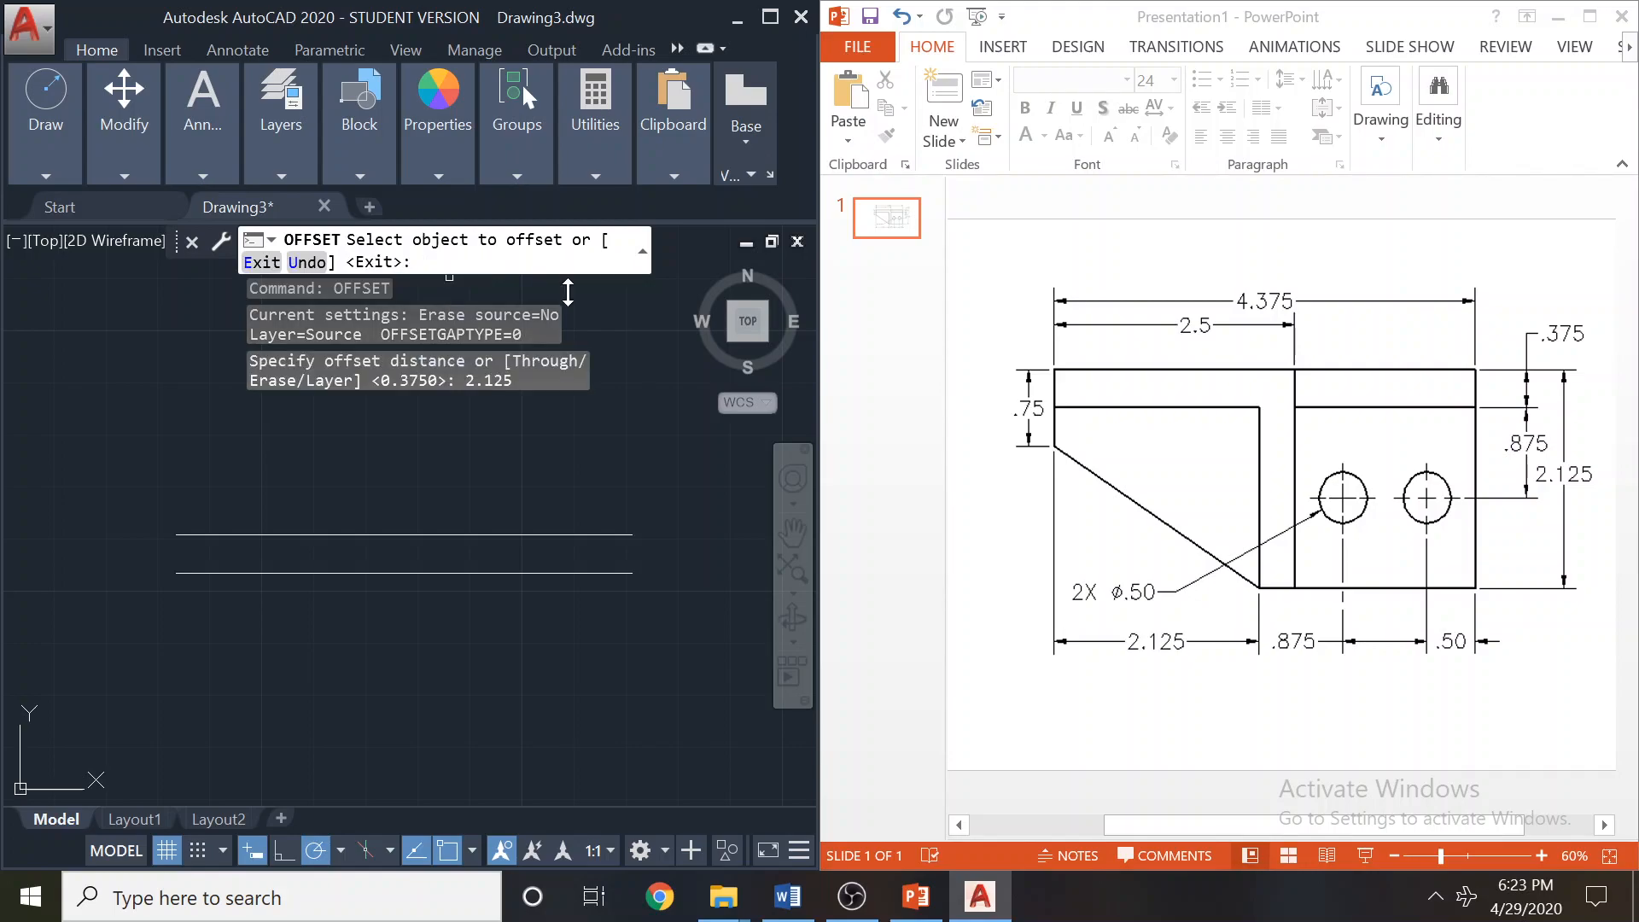
left_click(465, 573)
scroll(550, 603, "down", 2)
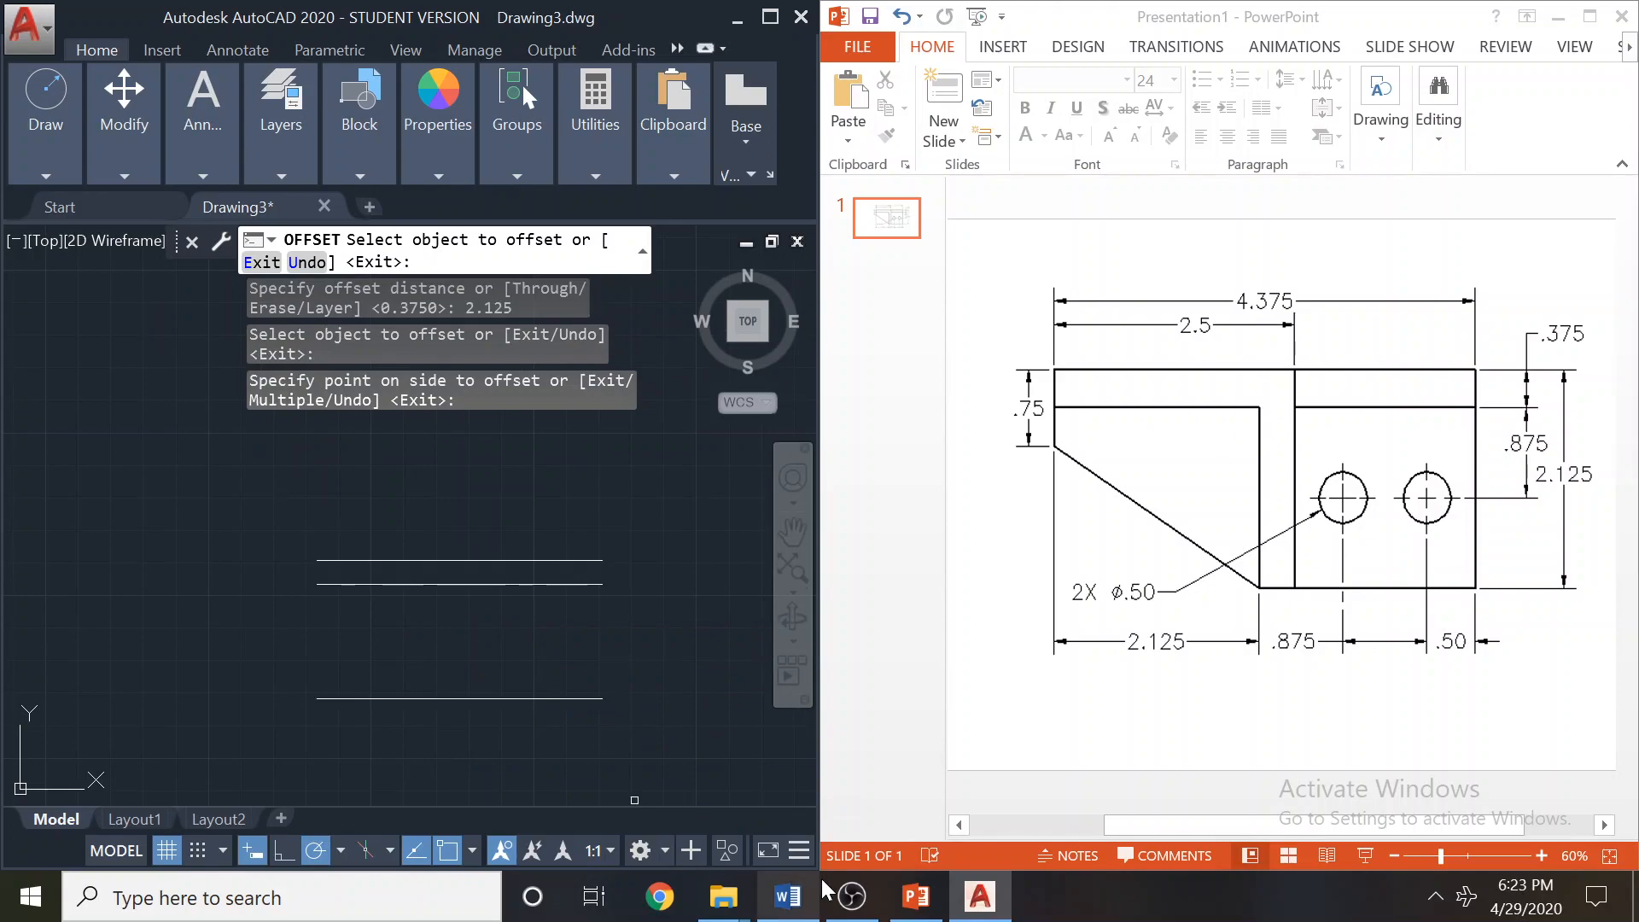
left_click(853, 895)
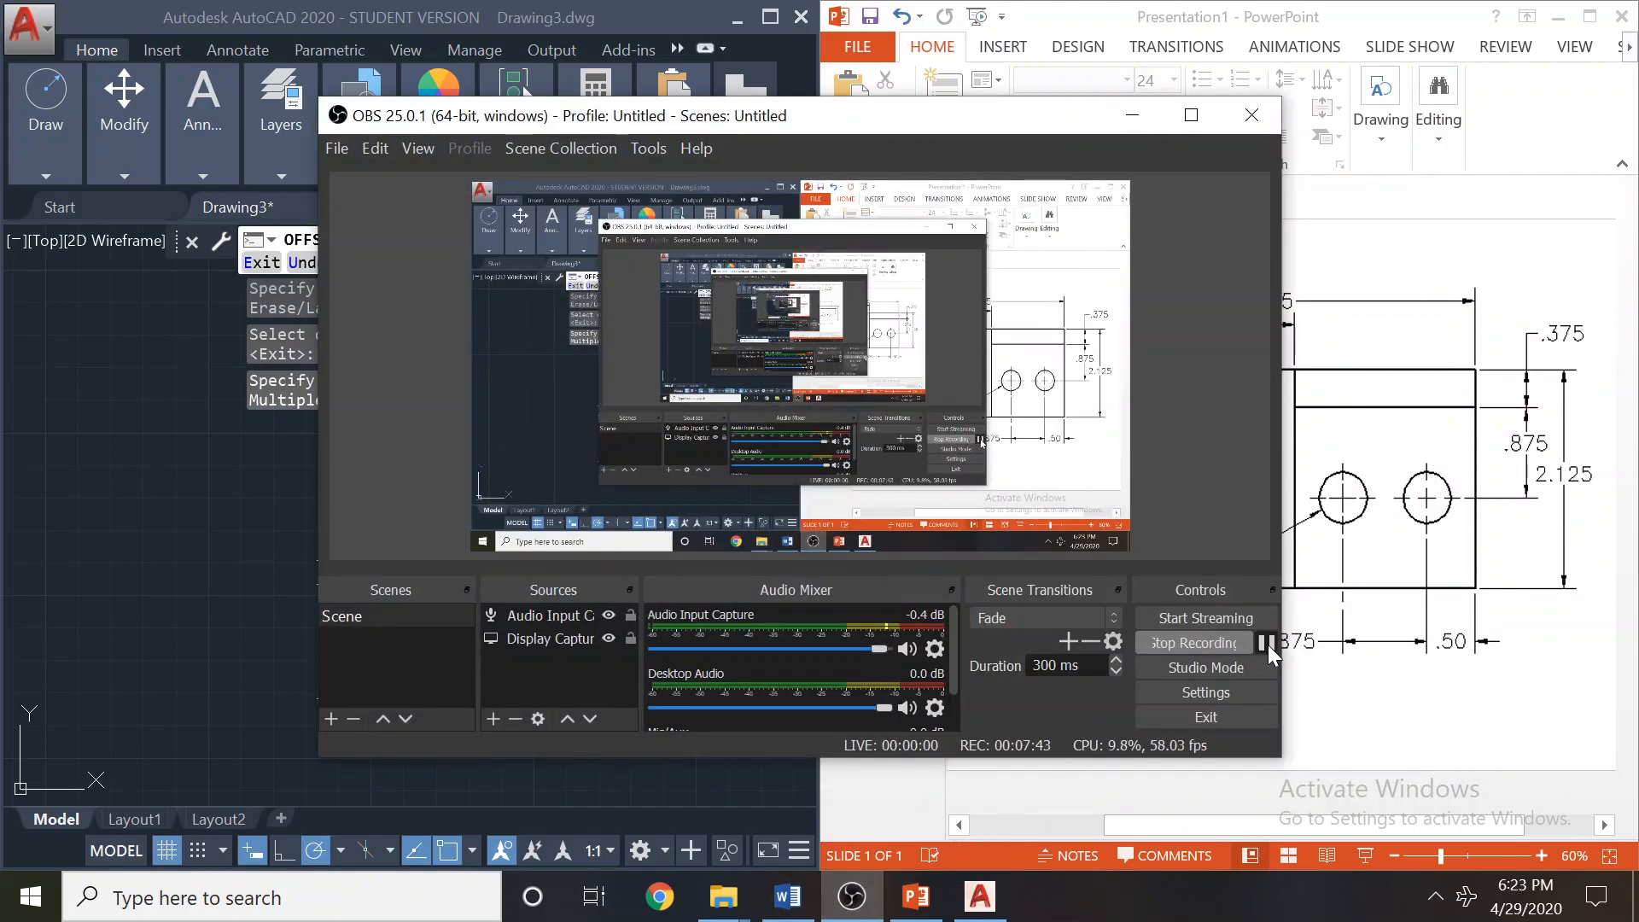
left_click(627, 18)
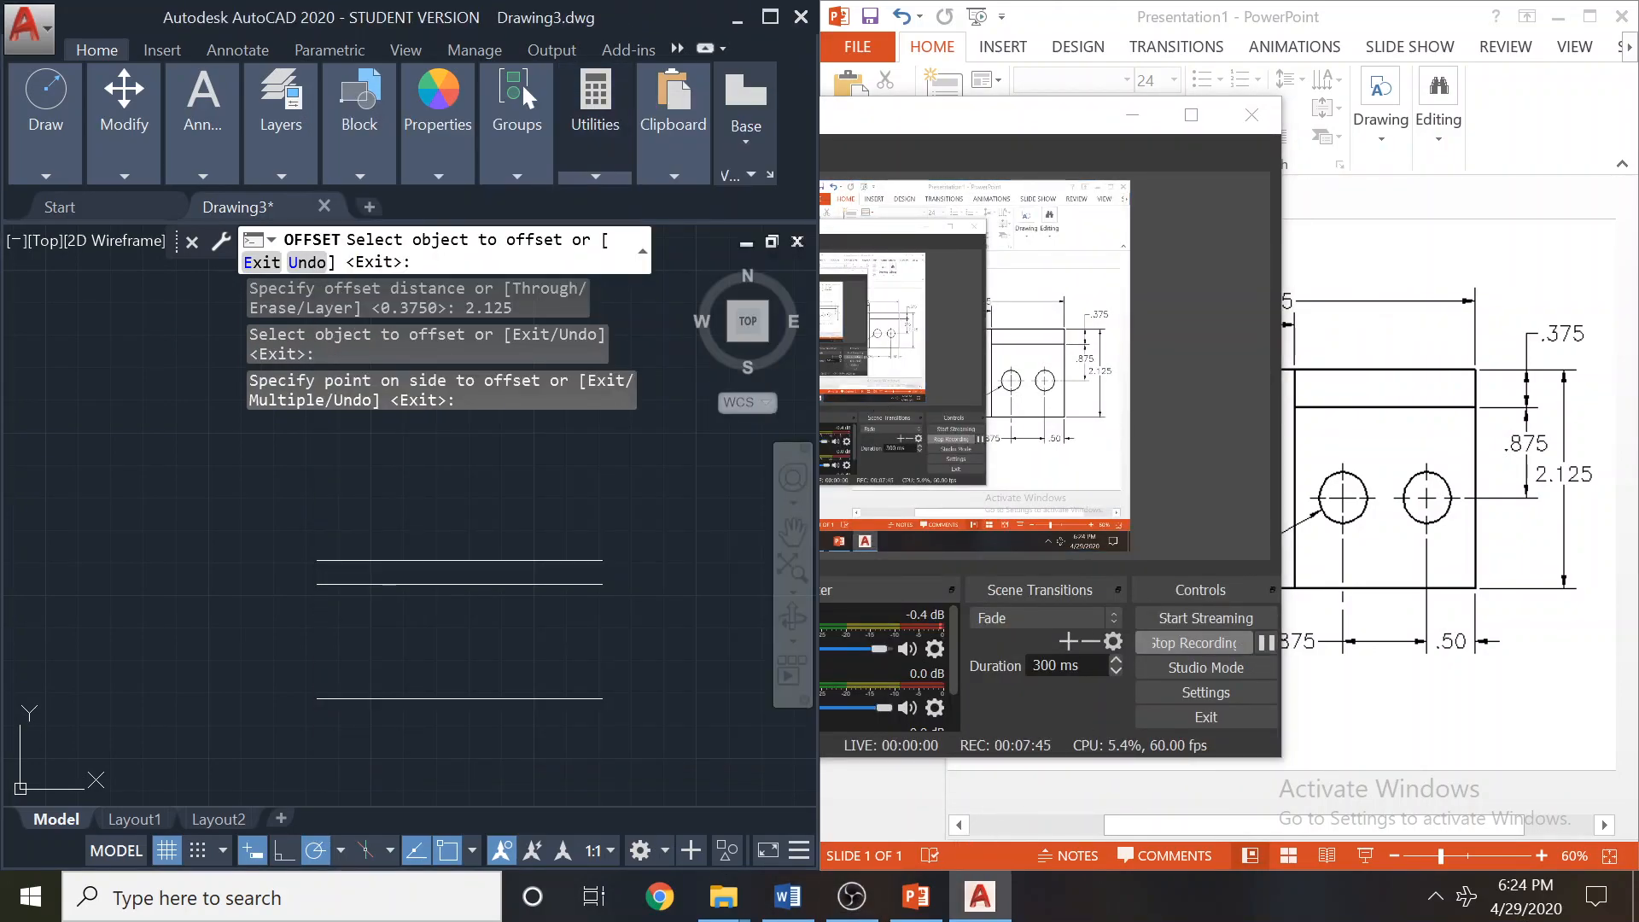
left_click(1077, 23)
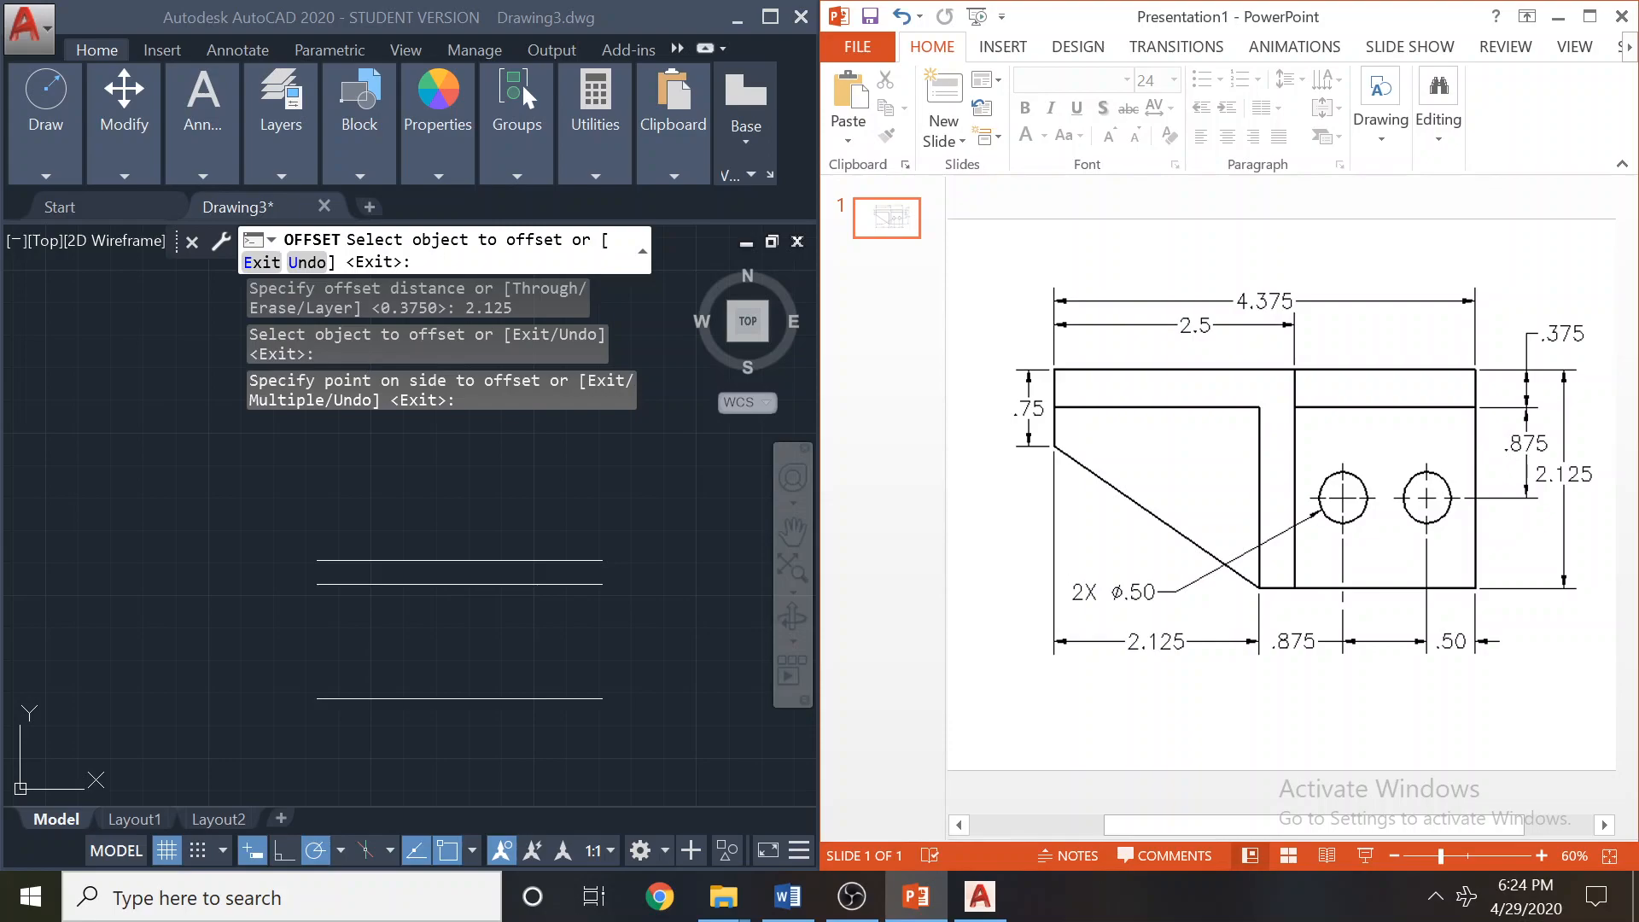
Offset the second horizontal line 0.875 downward to mark the height of the hole centres.
left_click(136, 324)
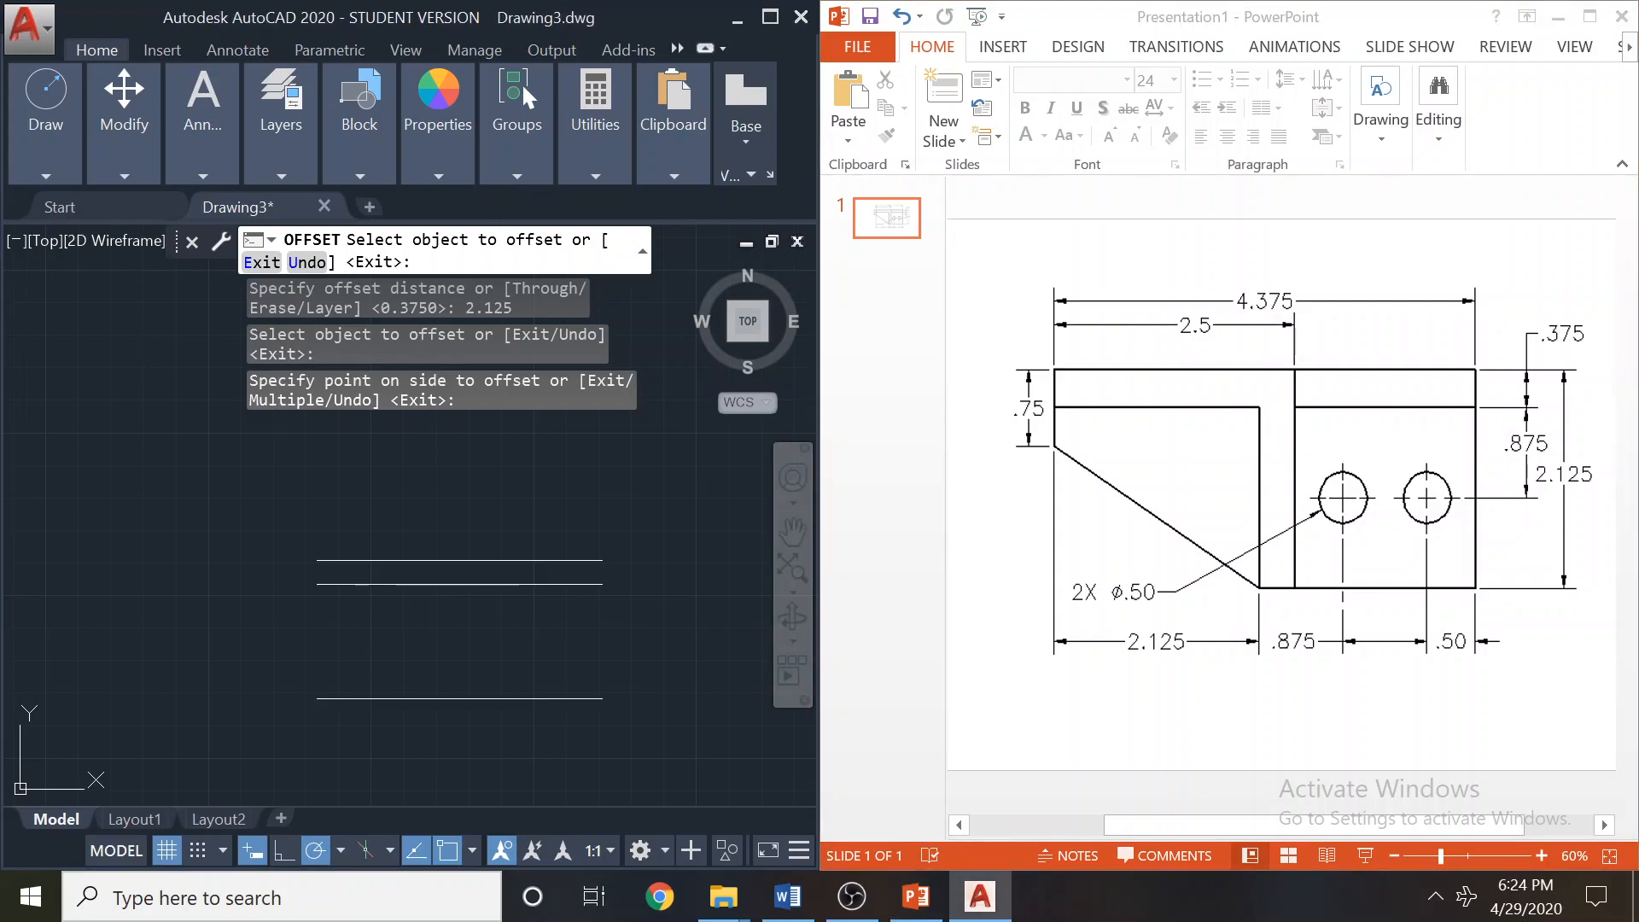
key("Escape")
right_click(117, 321)
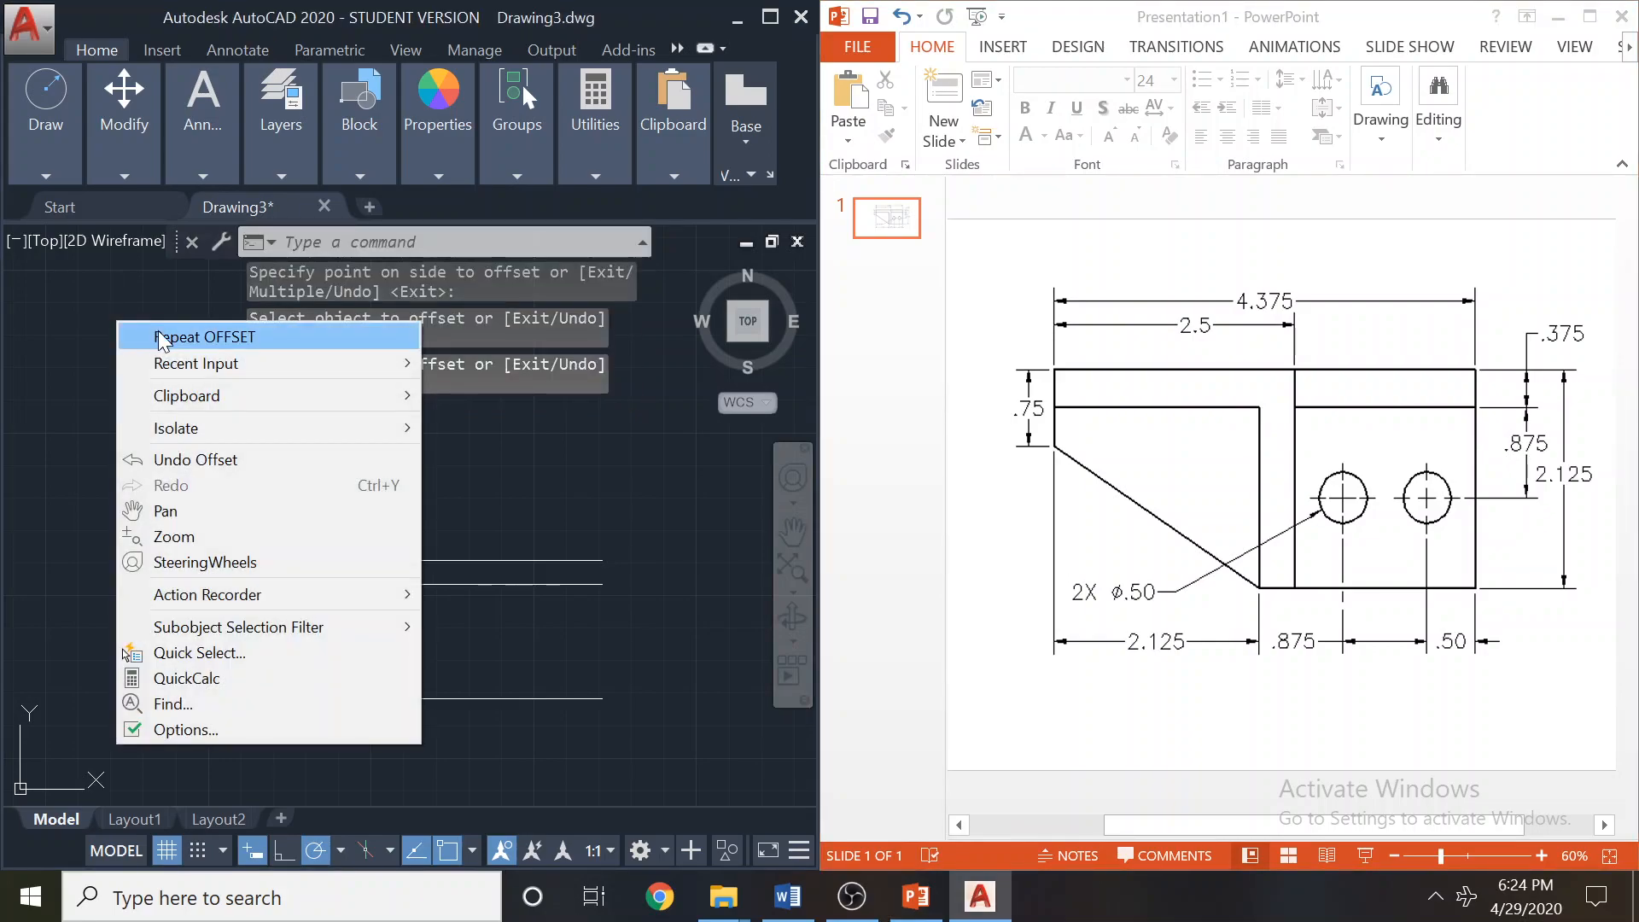
left_click(166, 341)
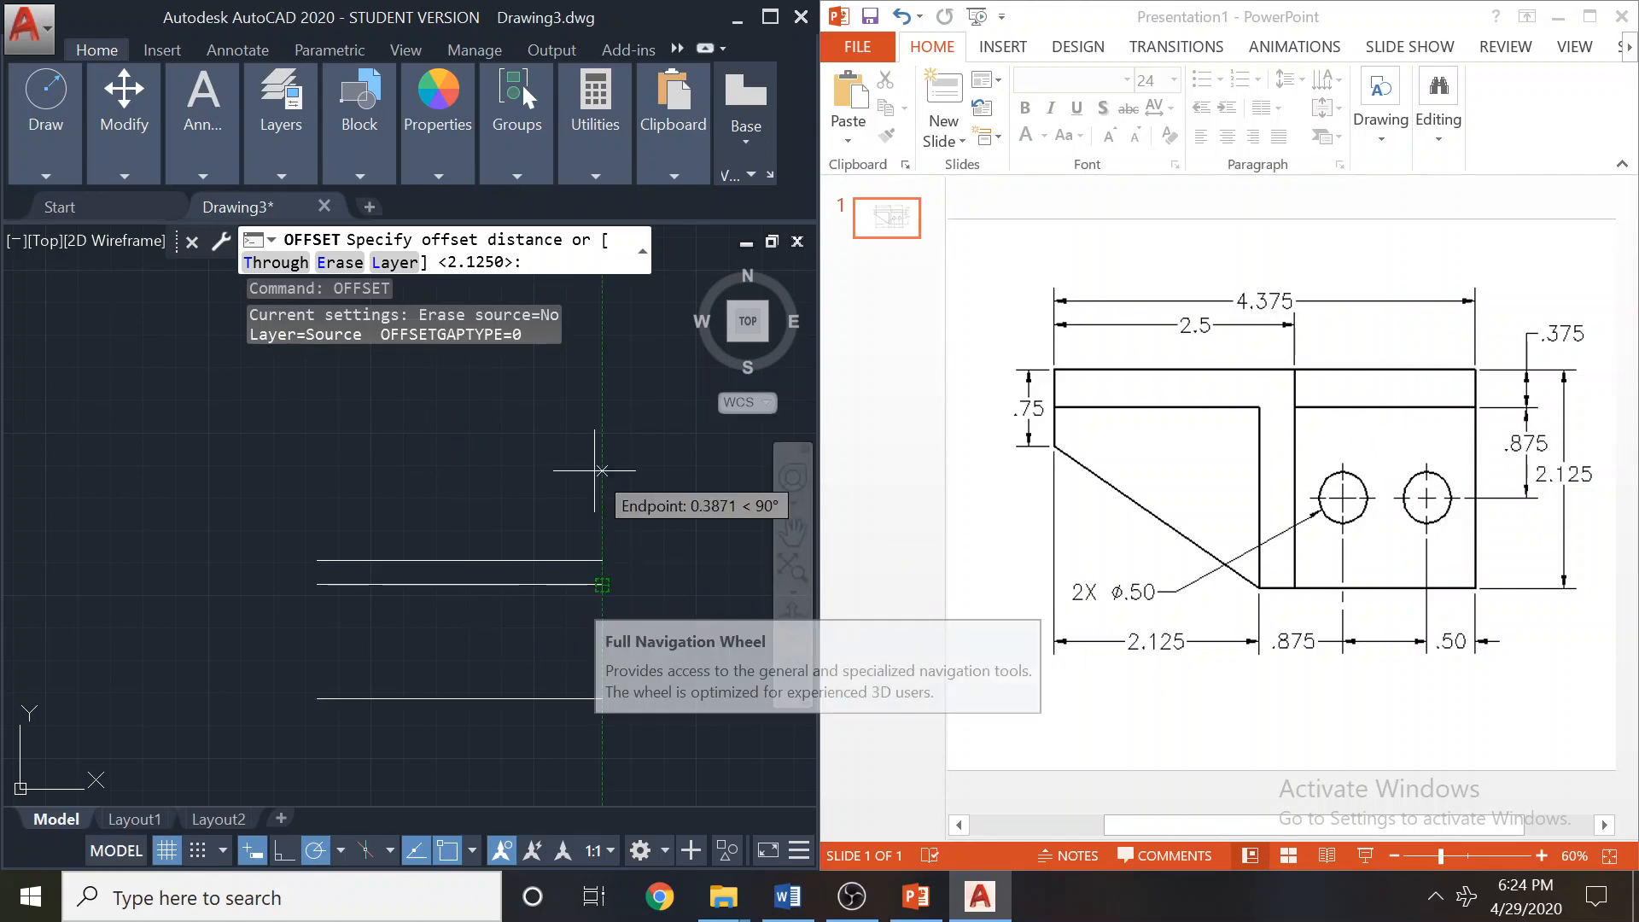
type("0.875")
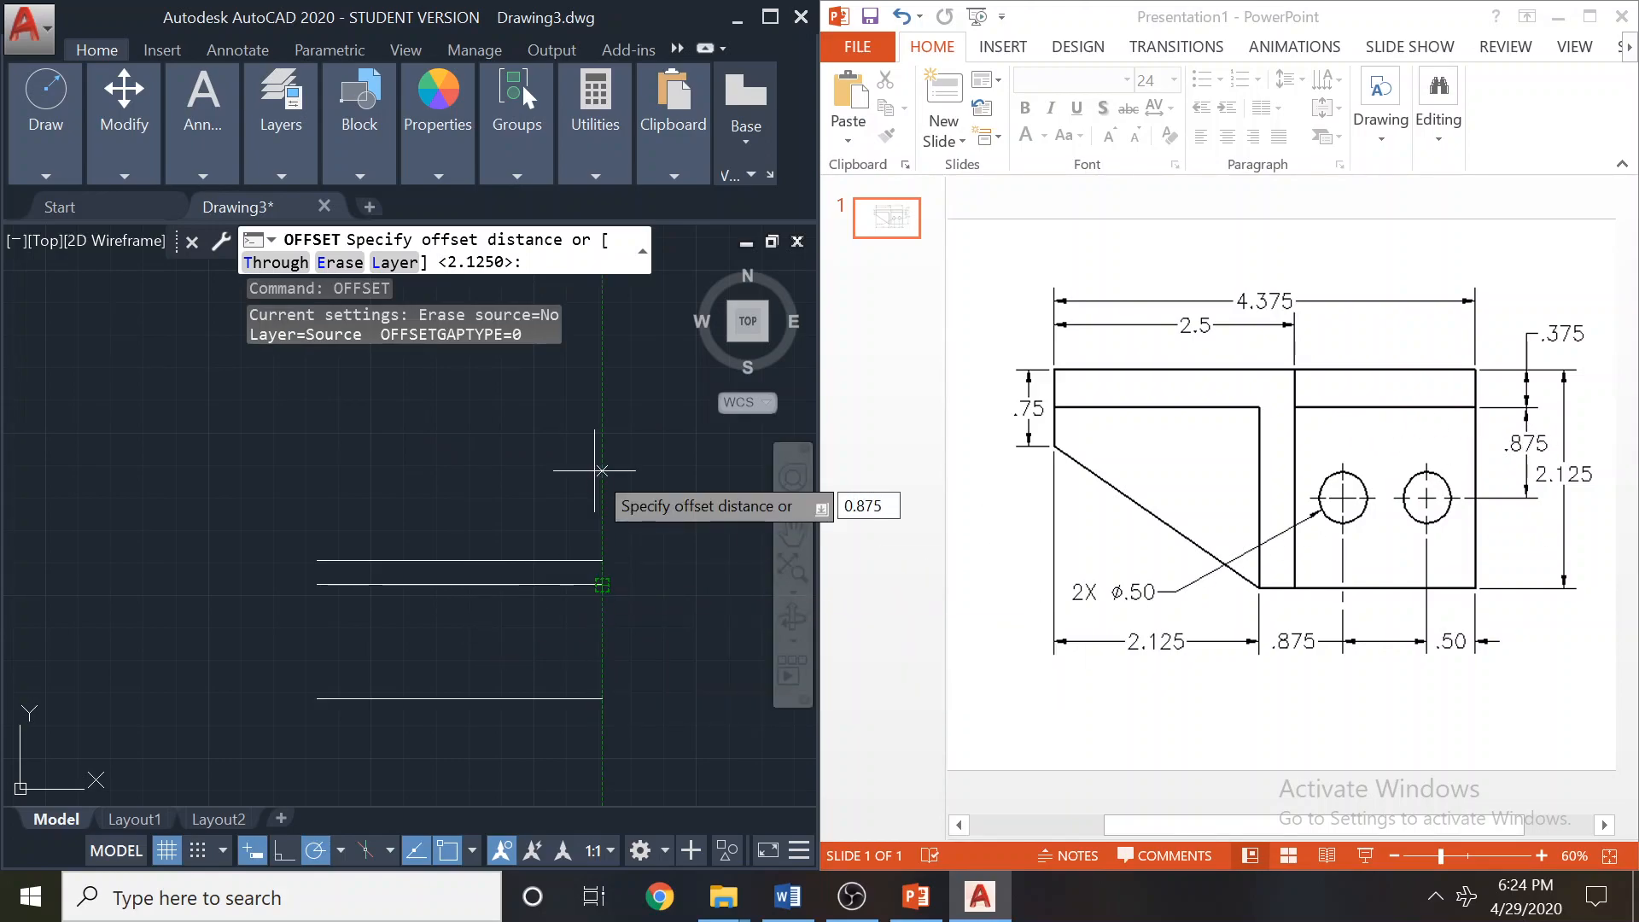
key("Return")
left_click(576, 583)
left_click(585, 653)
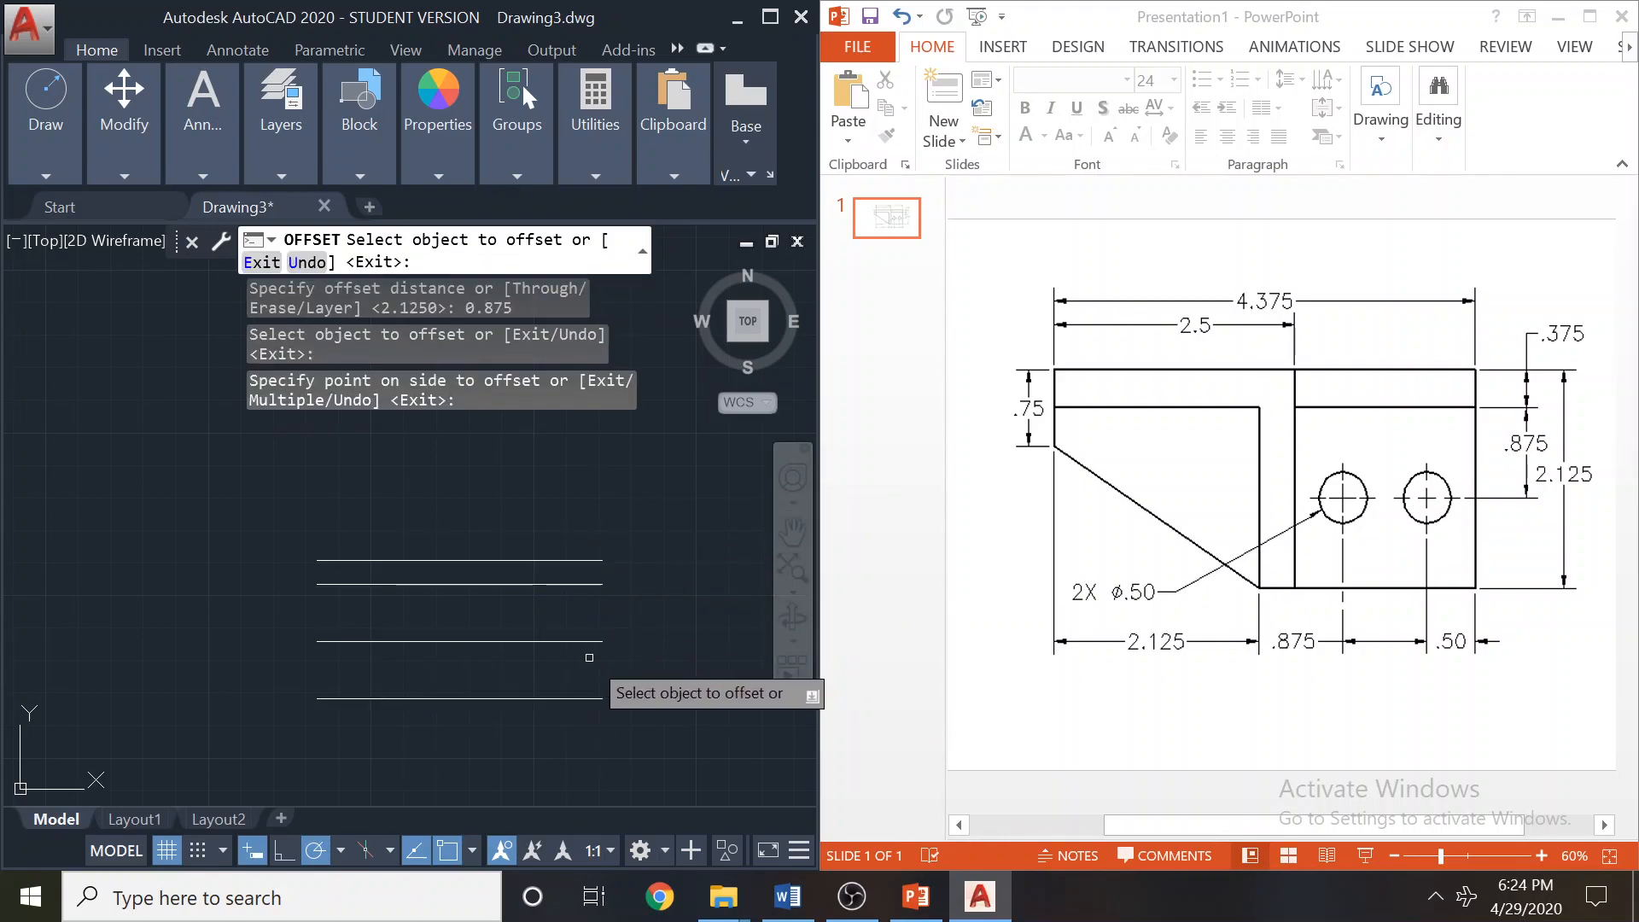
key("Escape")
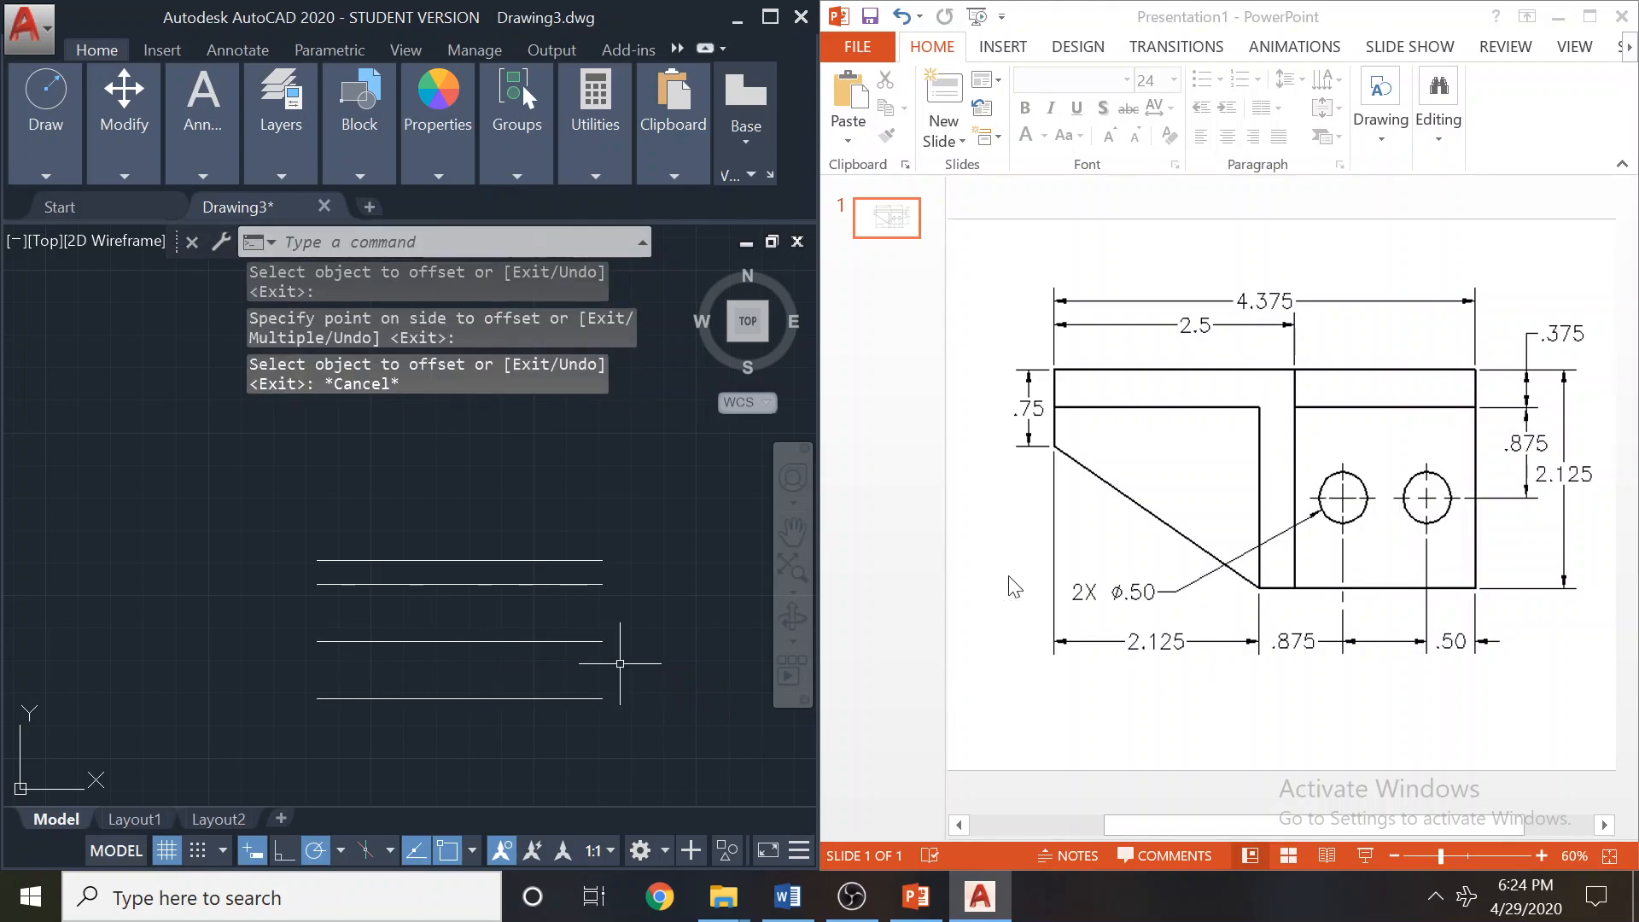
Draw a vertical line joining the right ends of the top and bottom edges as the part's right edge.
left_click(47, 171)
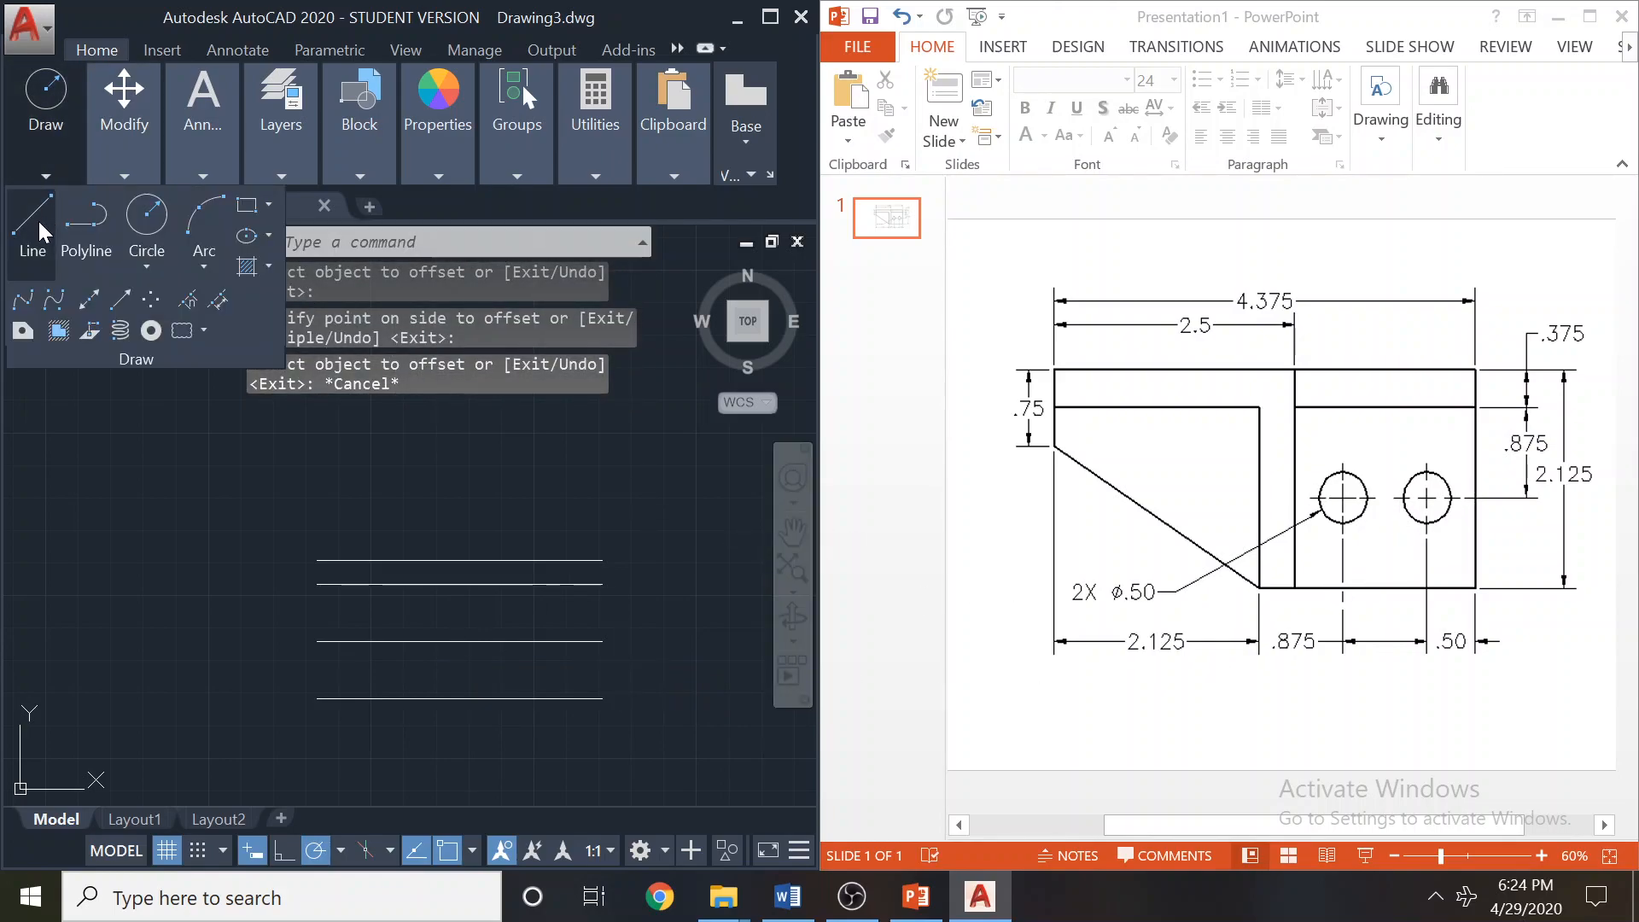
left_click(36, 220)
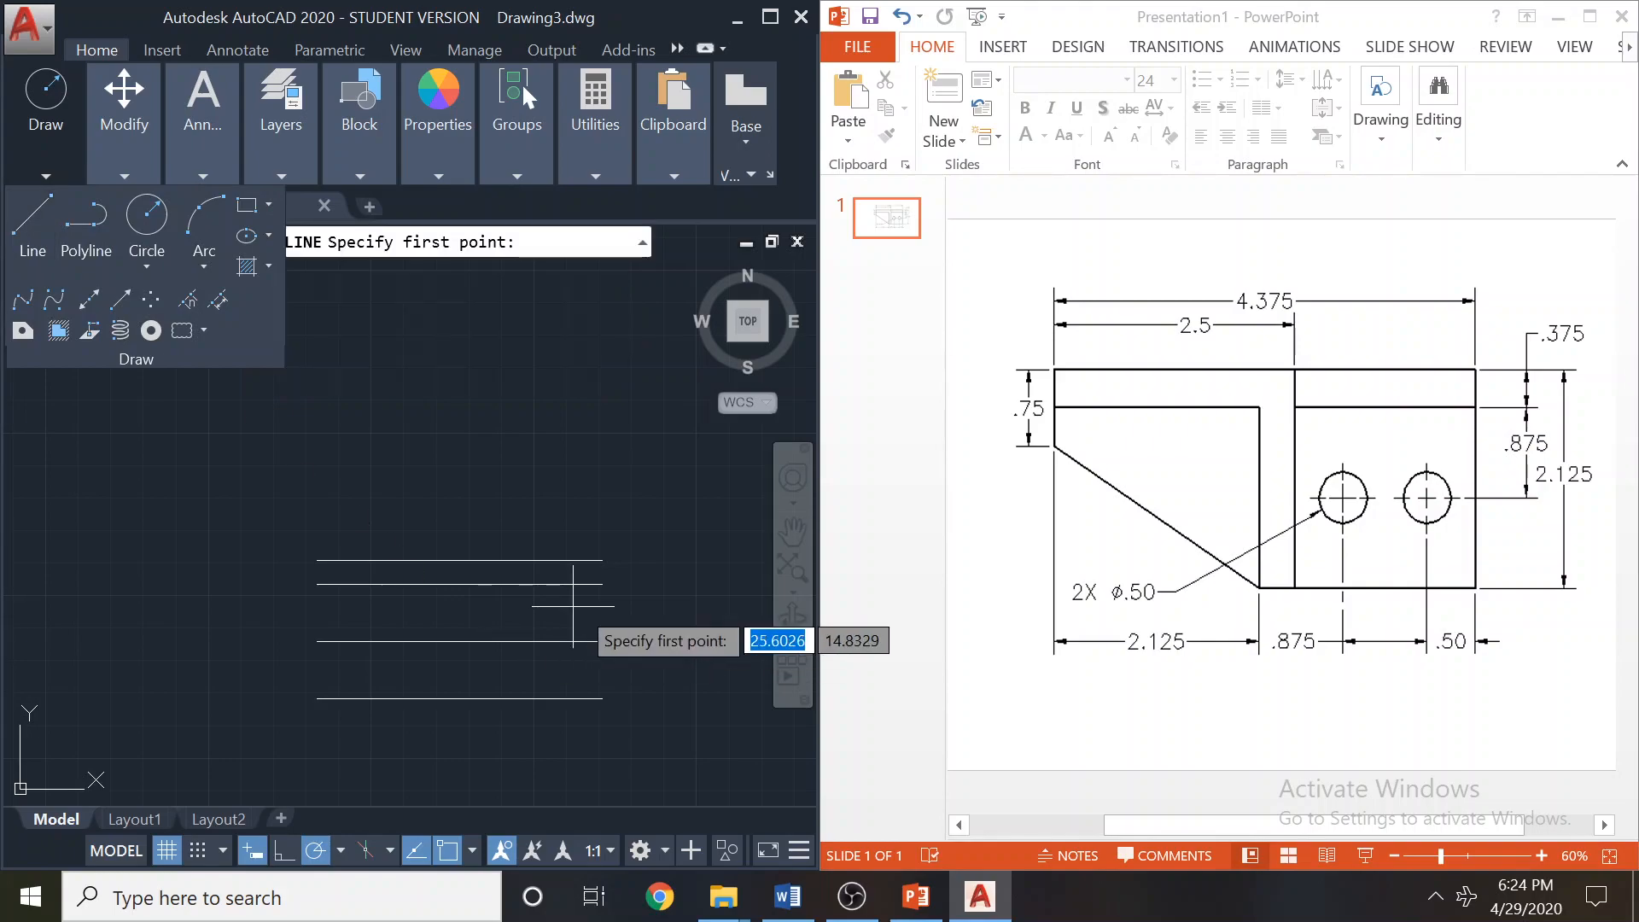
left_click(607, 560)
left_click(601, 699)
key("Escape")
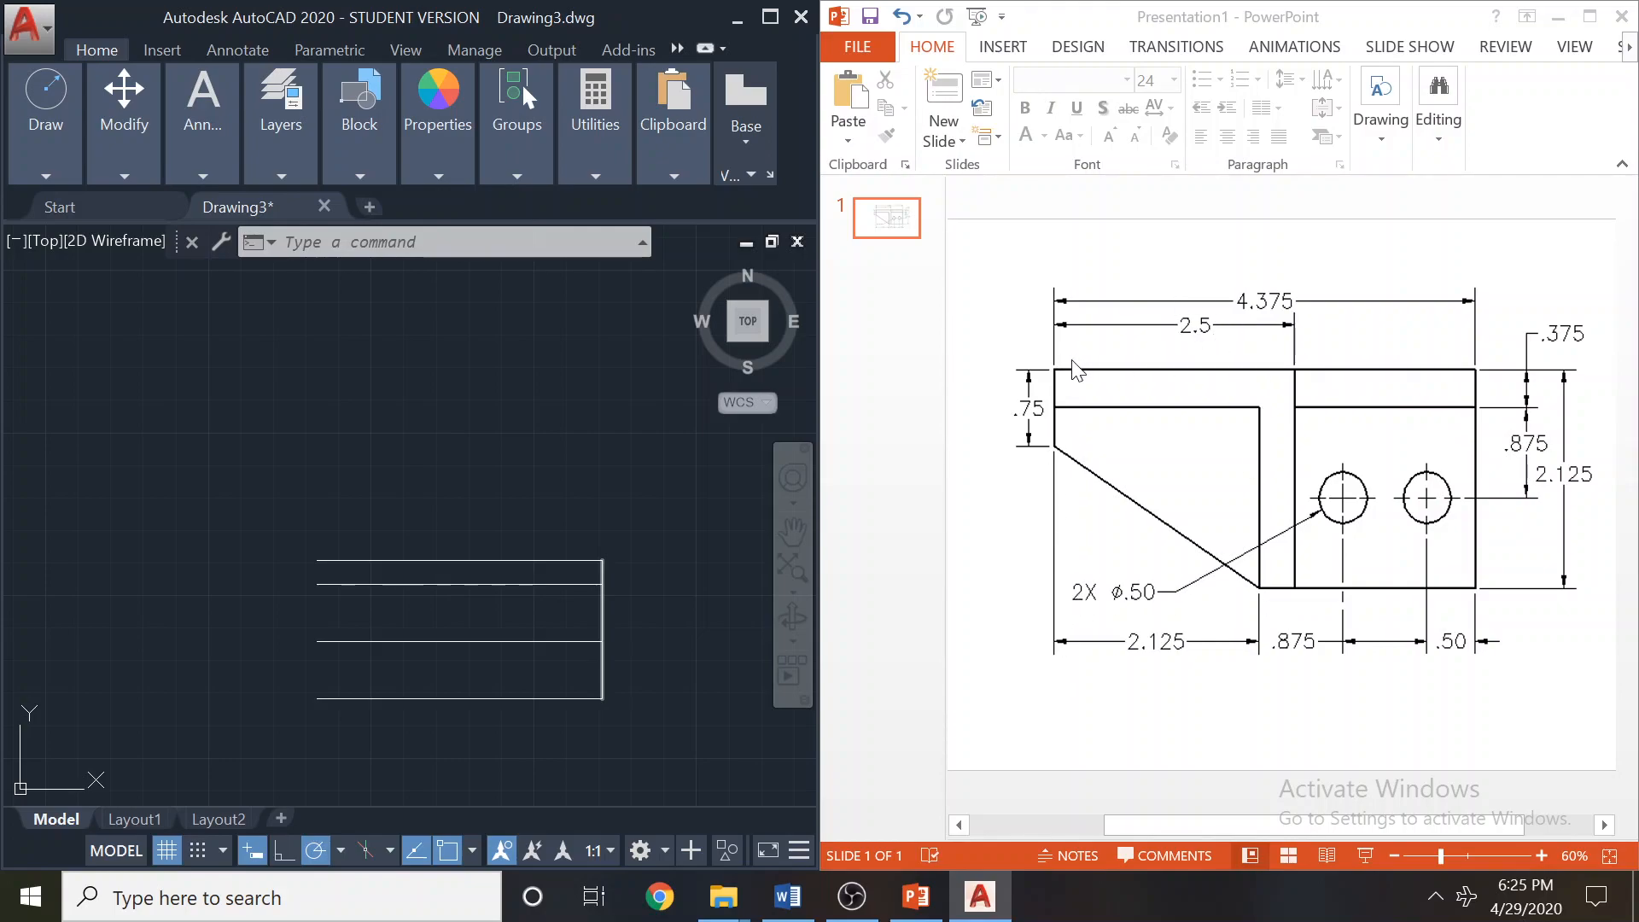
Draw a vertical line joining the left ends of the top and bottom edges as the part's left edge.
left_click(48, 160)
left_click(34, 224)
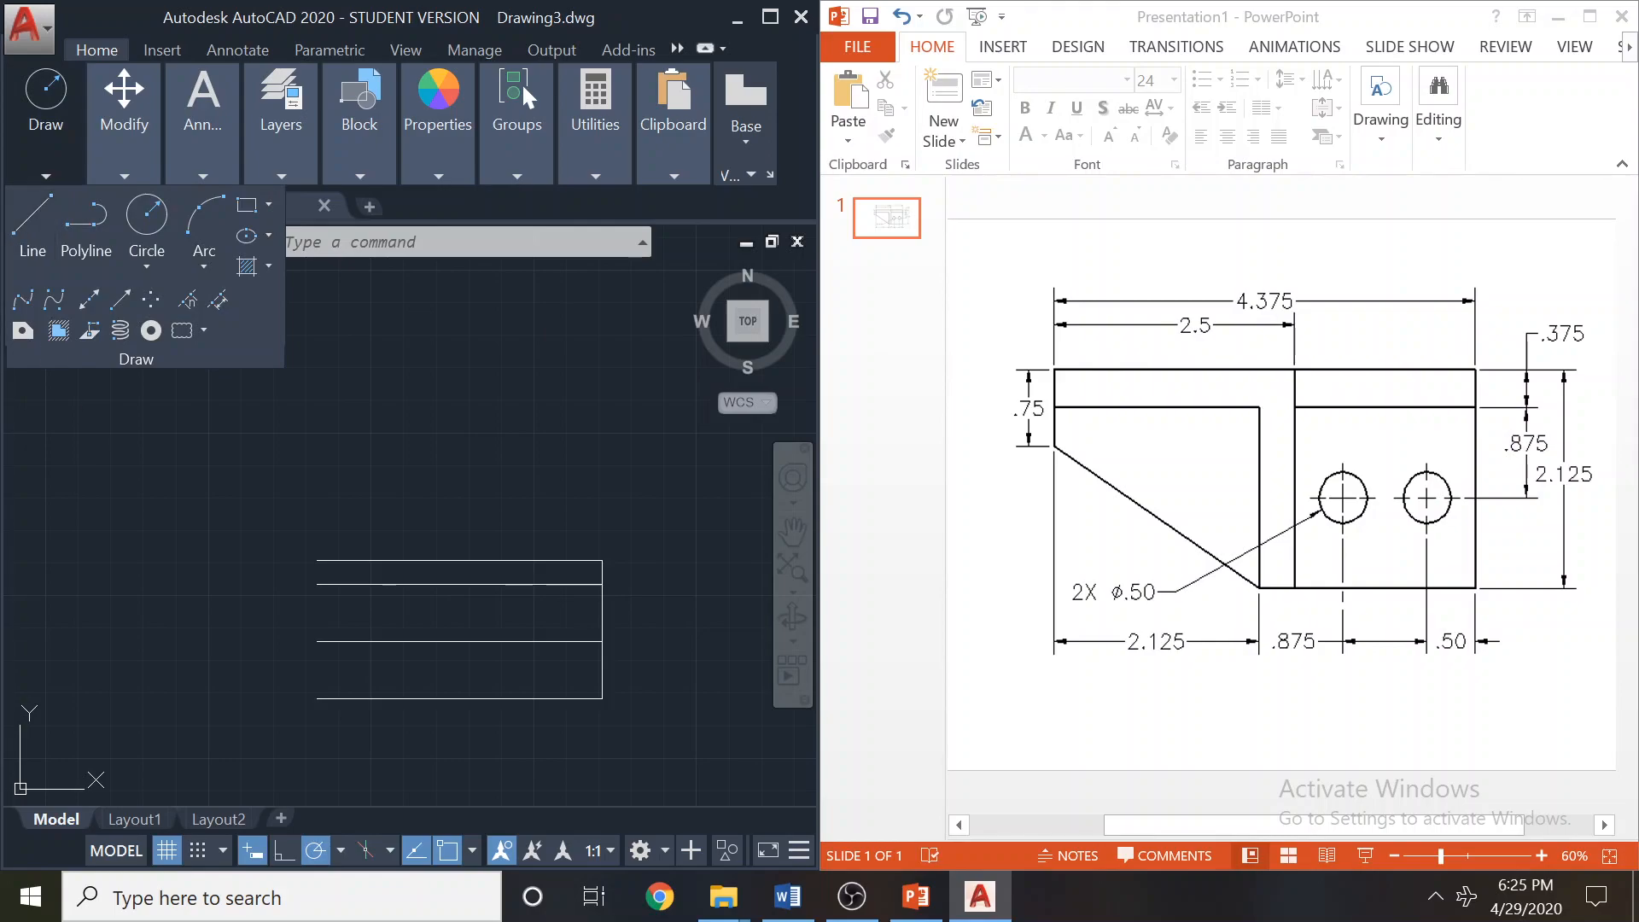
left_click(316, 561)
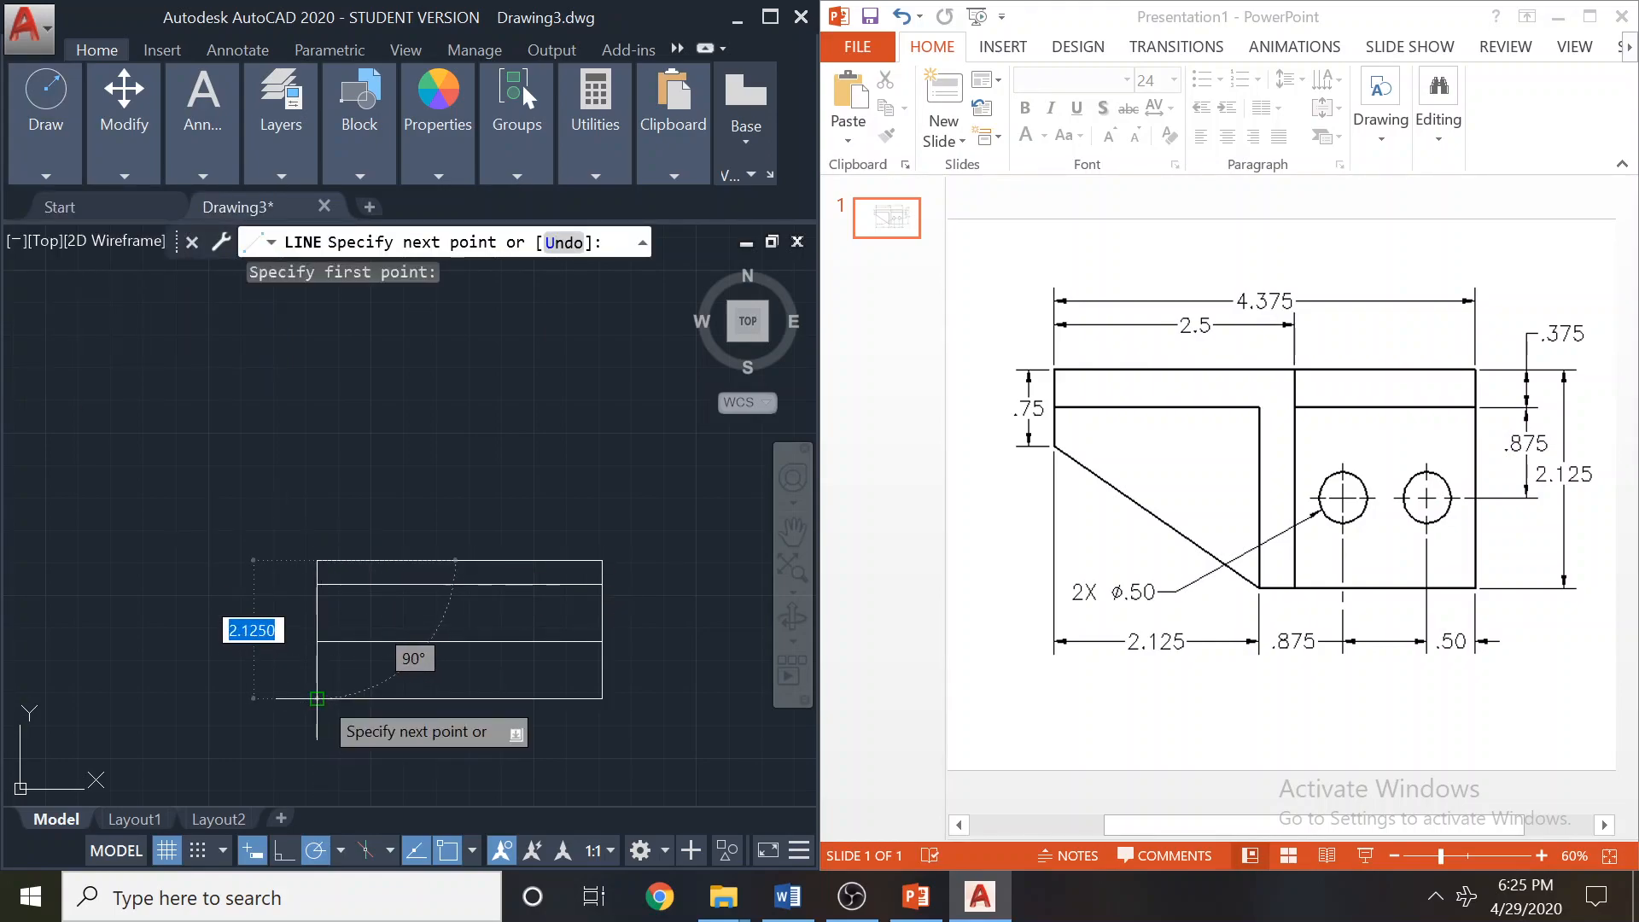
key("Escape")
key("Escape")
scroll(358, 479, "up", 2)
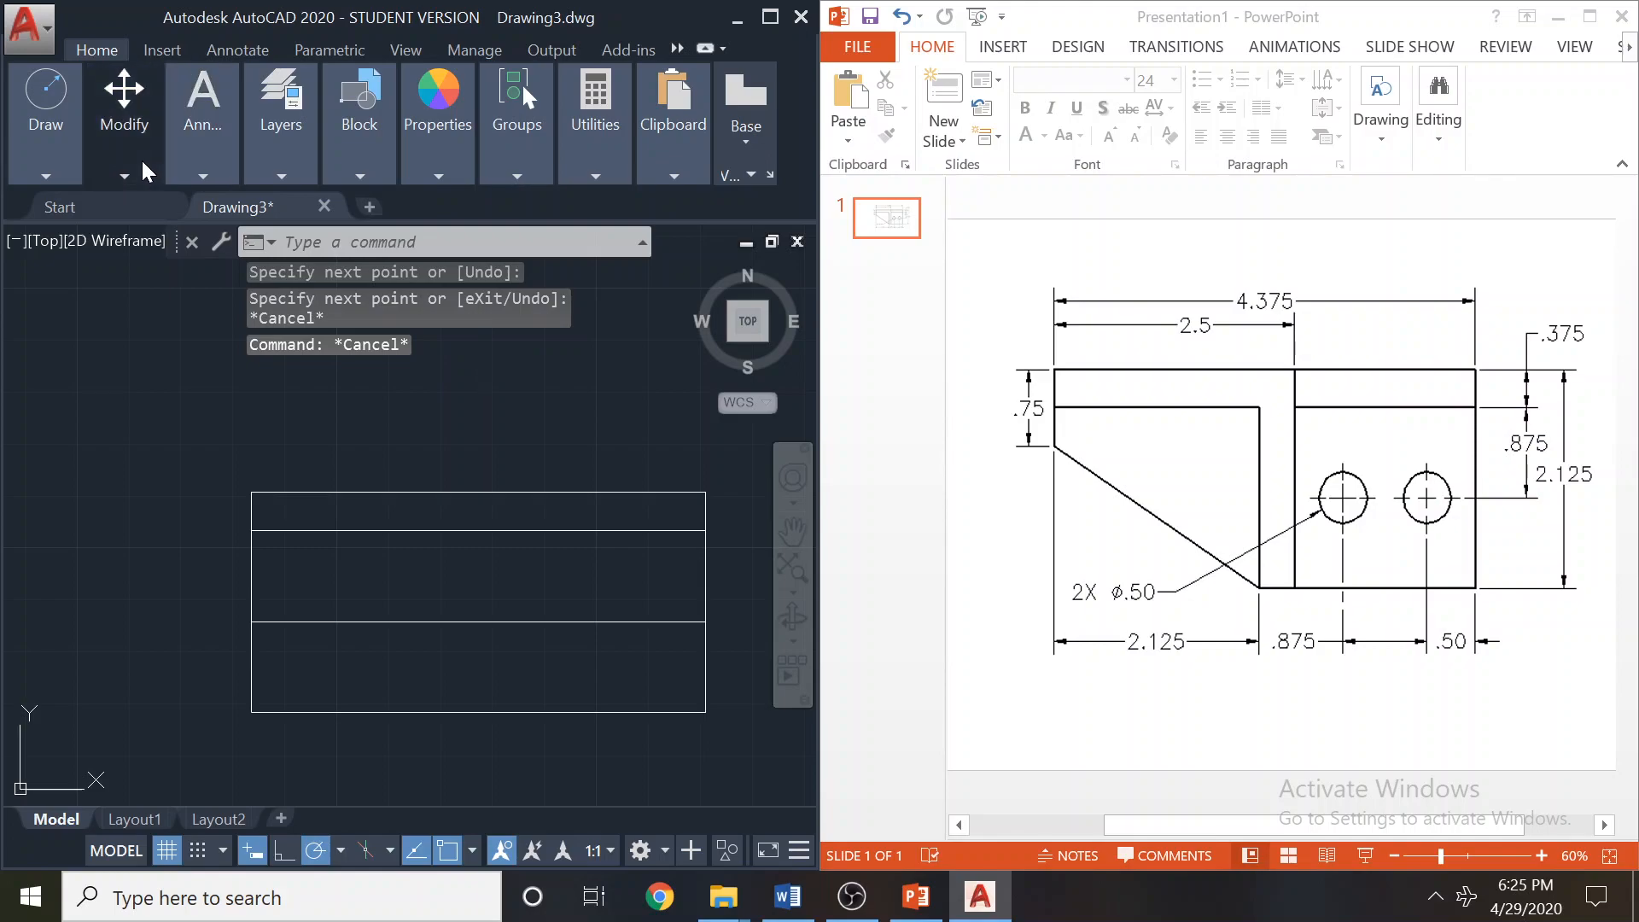
Offset the part's left edge 2.5 to the right.
mouse_move(143, 166)
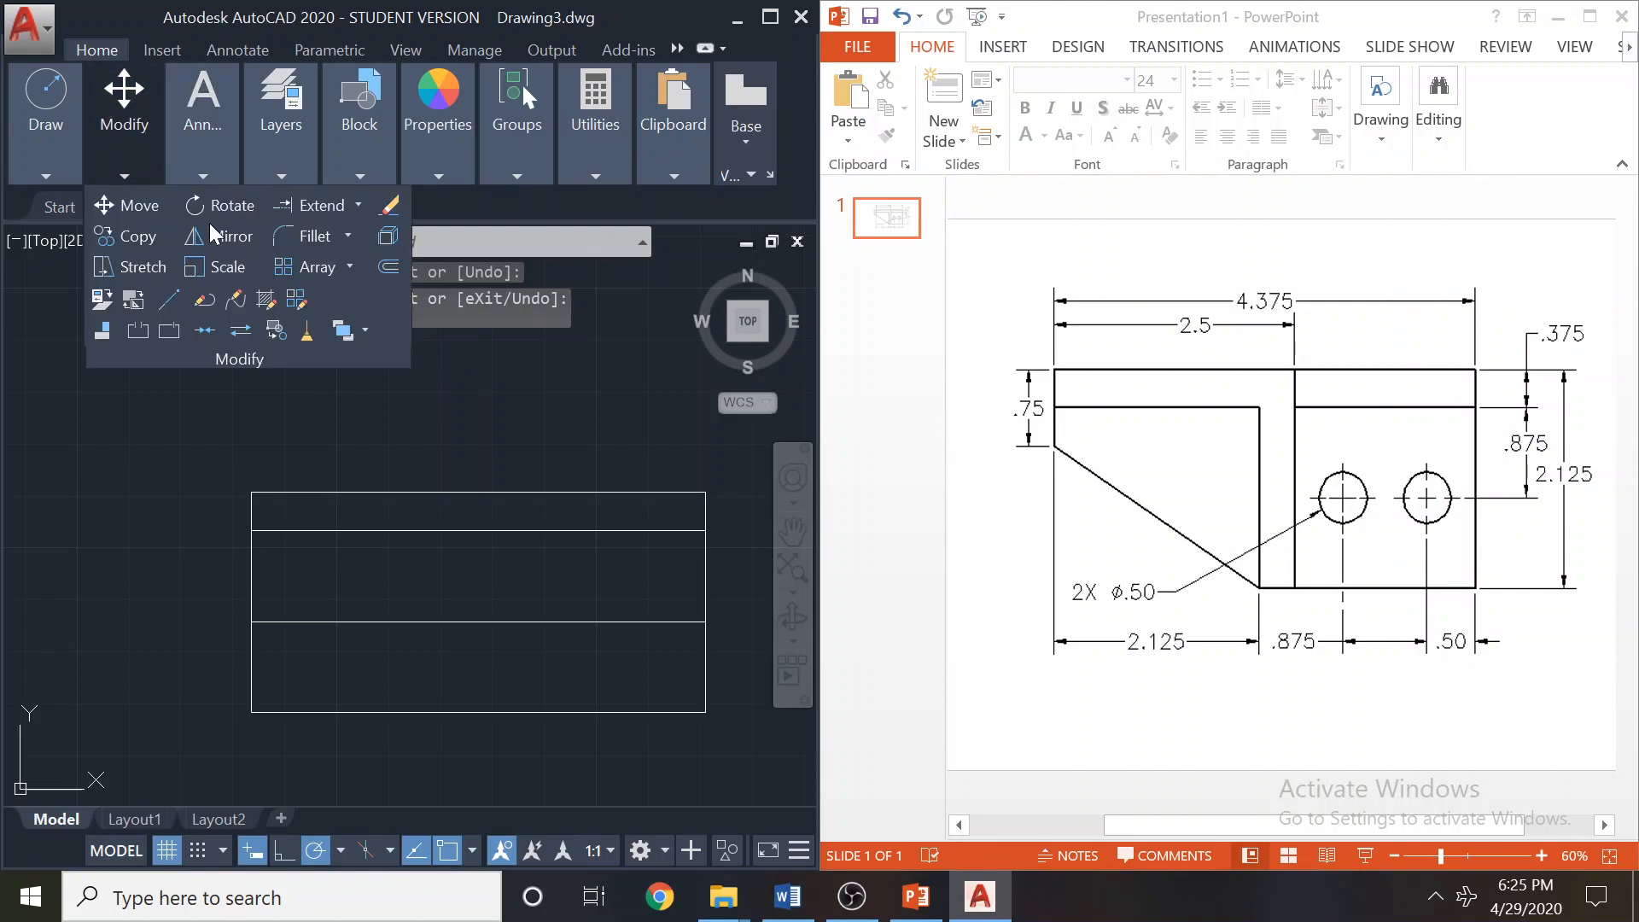
left_click(389, 266)
type("2.5")
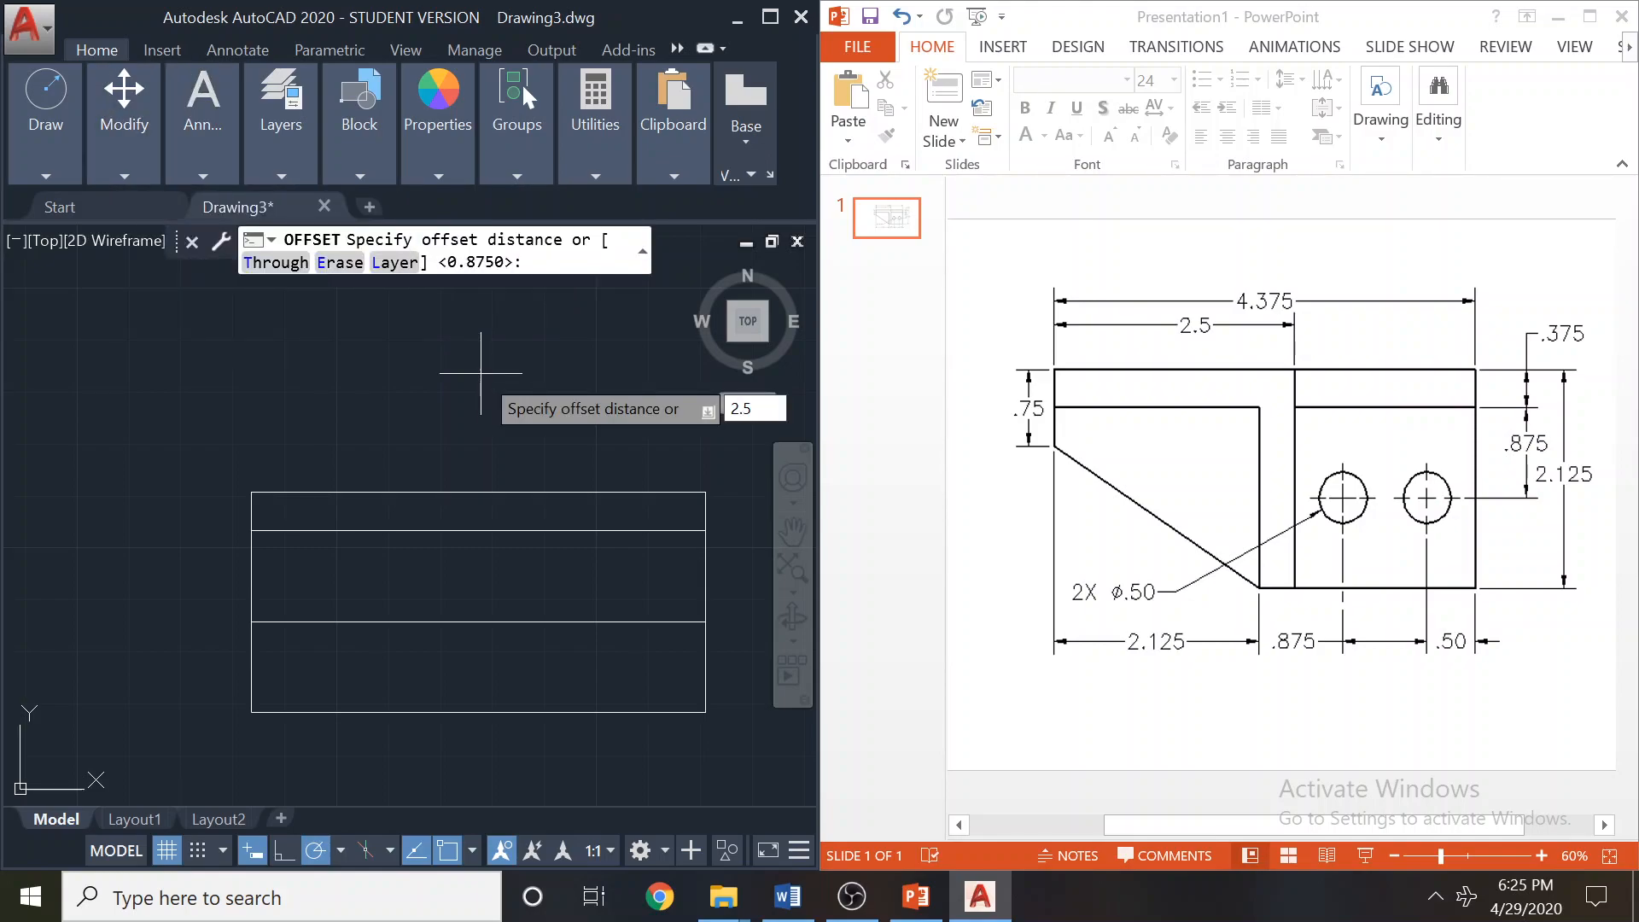
key("Return")
left_click(251, 619)
left_click(320, 590)
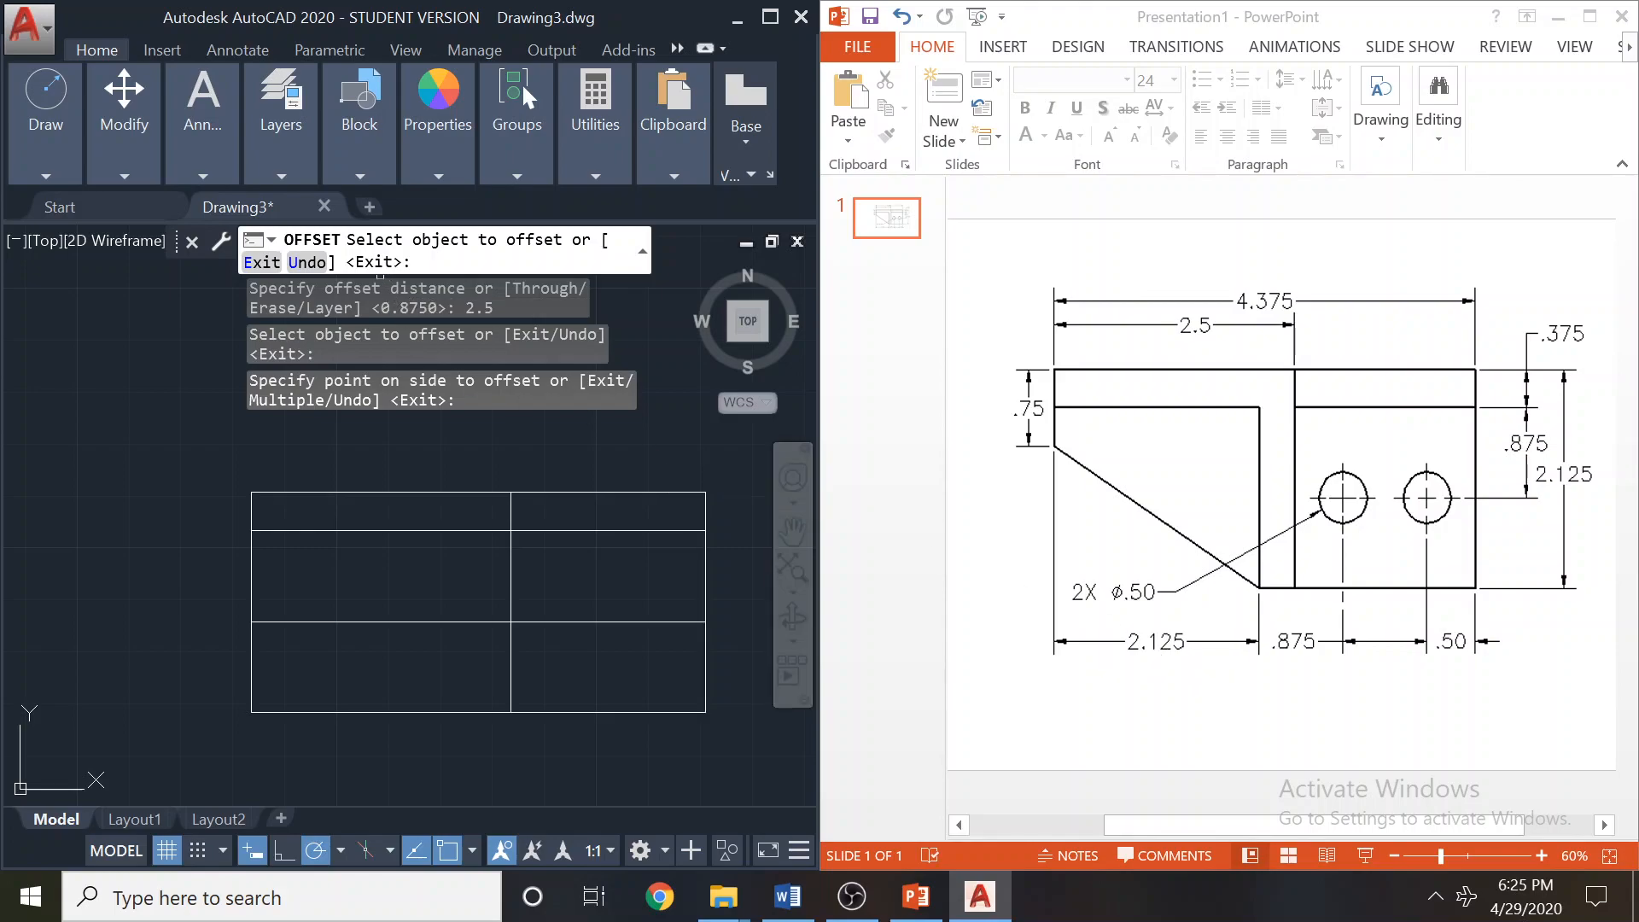
key("Escape")
key("Escape")
Offset the part's left edge 2.125 to the right.
right_click(106, 365)
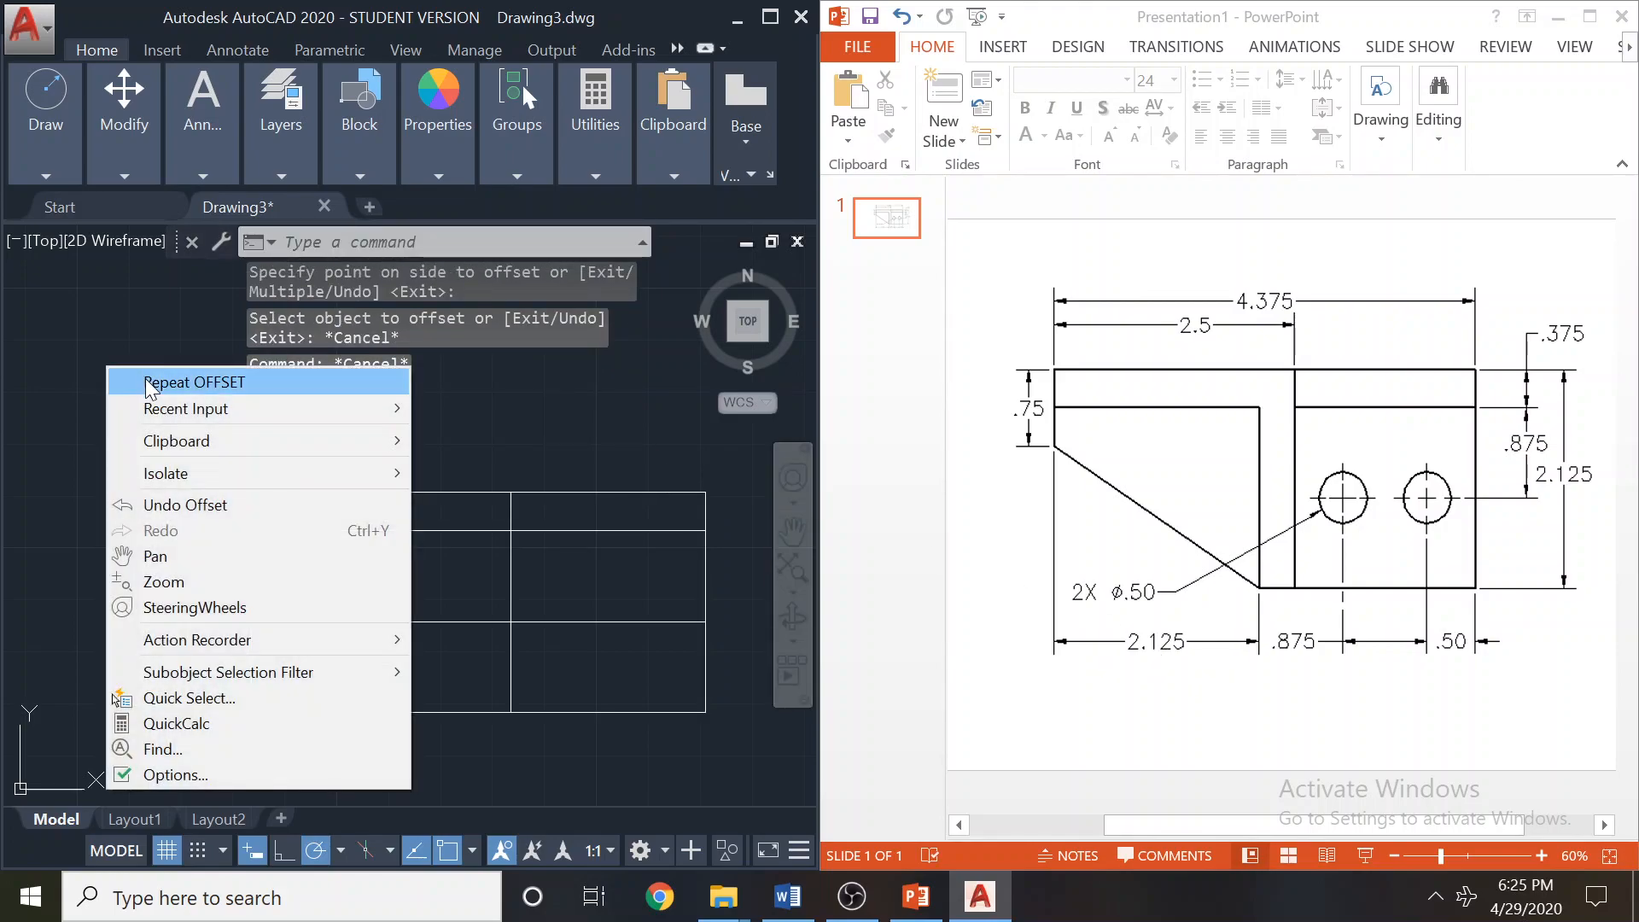
left_click(147, 382)
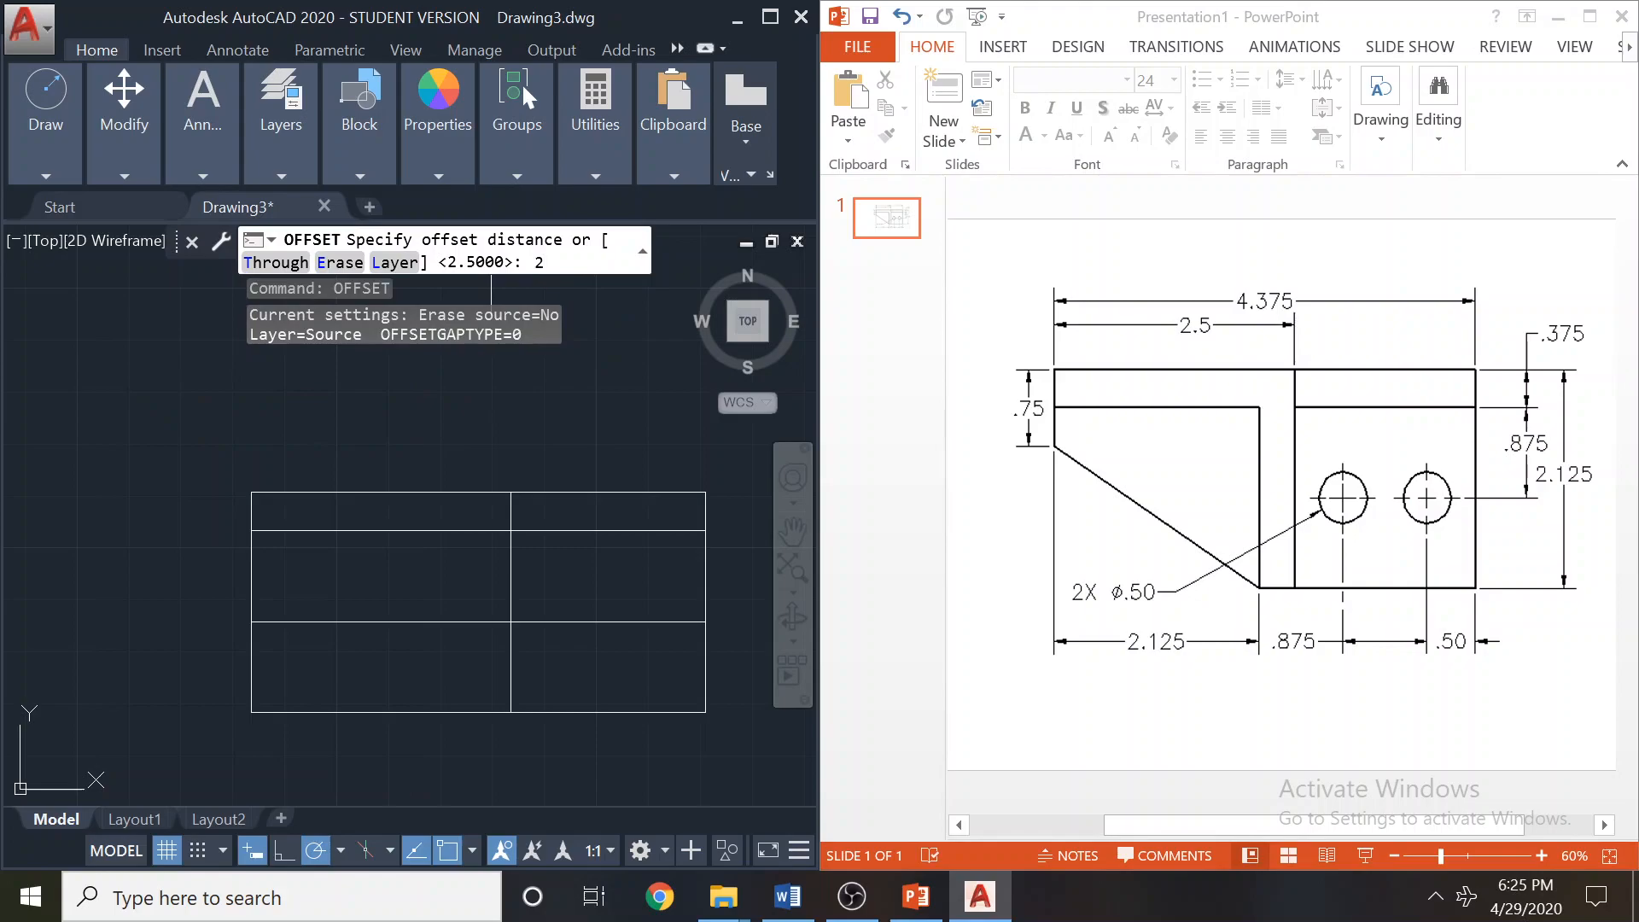
key("Return")
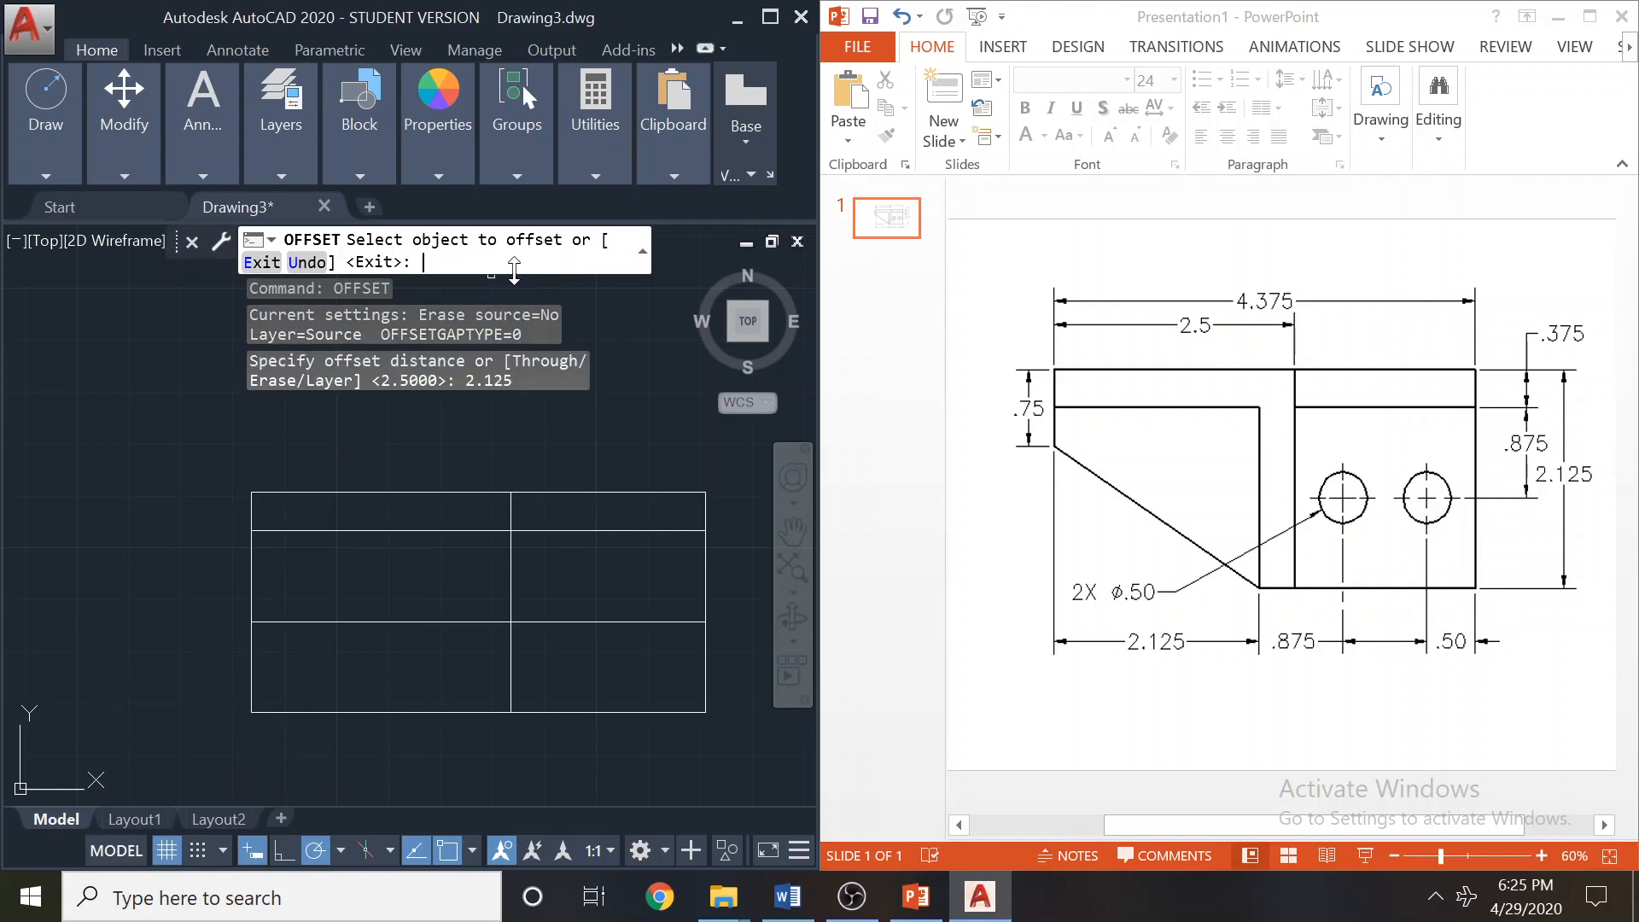
left_click(251, 596)
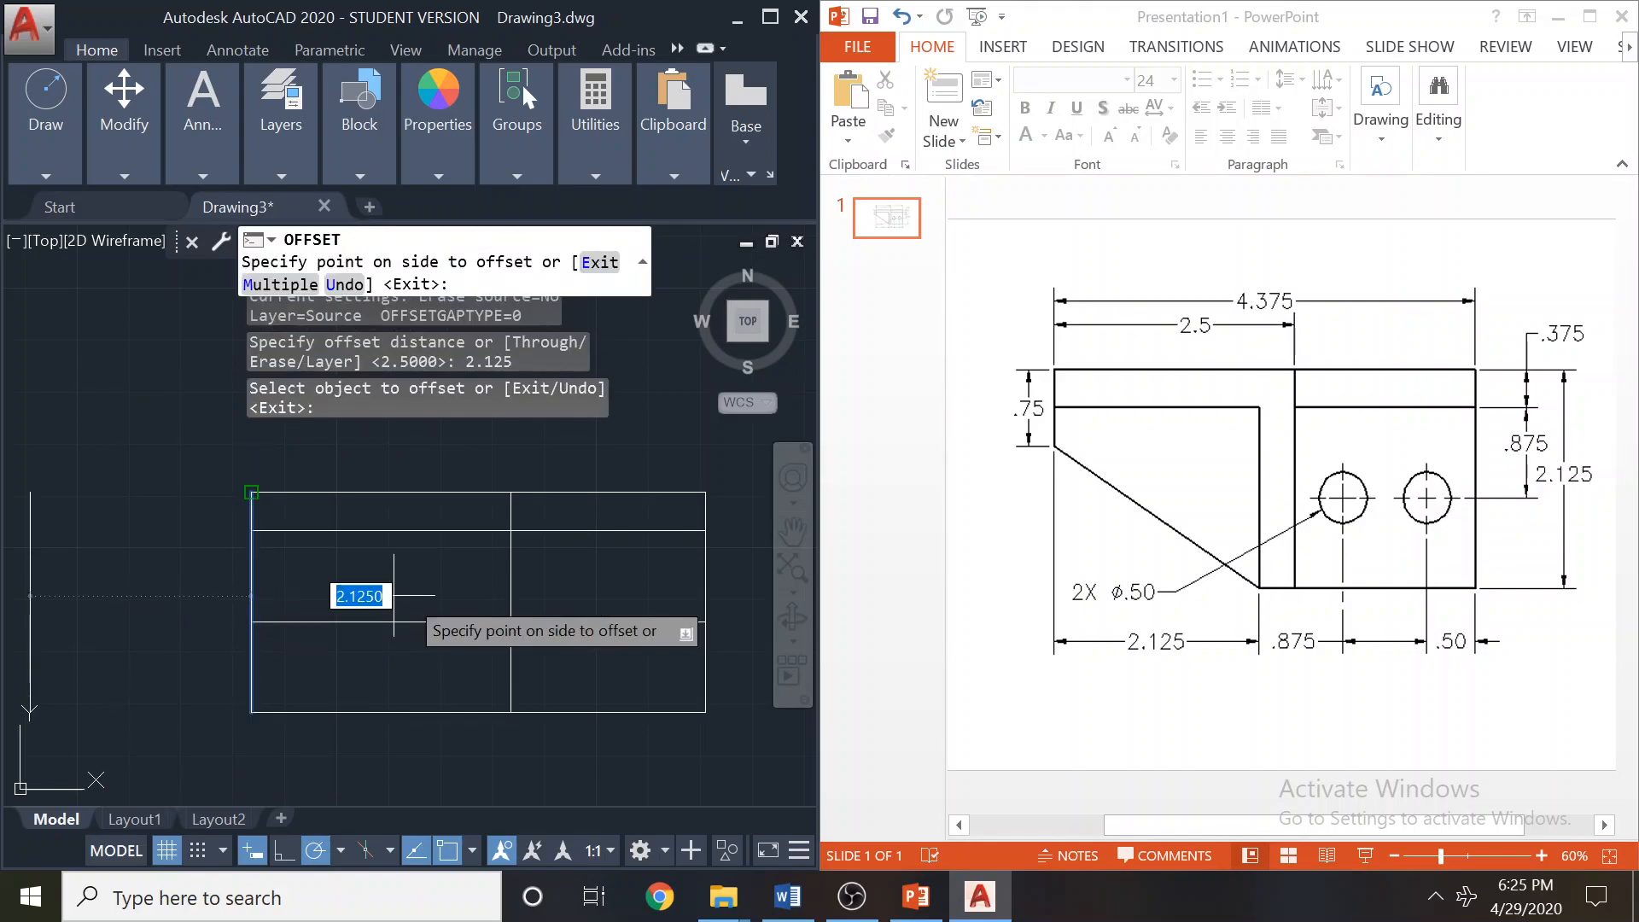
left_click(454, 594)
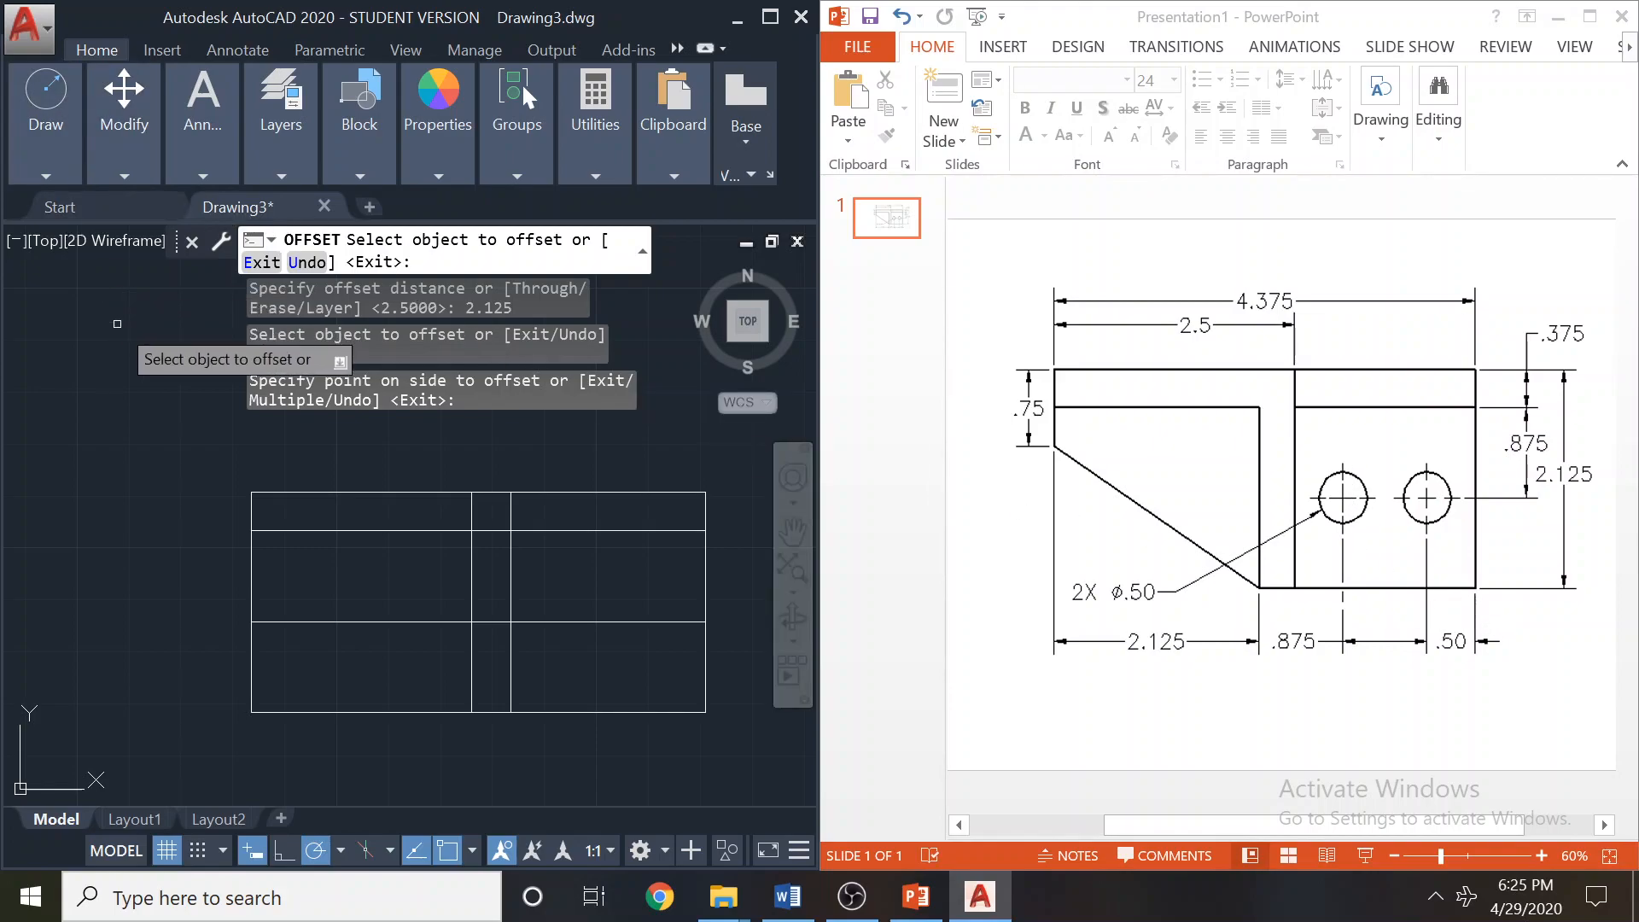
key("Escape")
Offset the part's right edge 0.5 to the left to mark the right hole's centre.
right_click(117, 324)
left_click(158, 334)
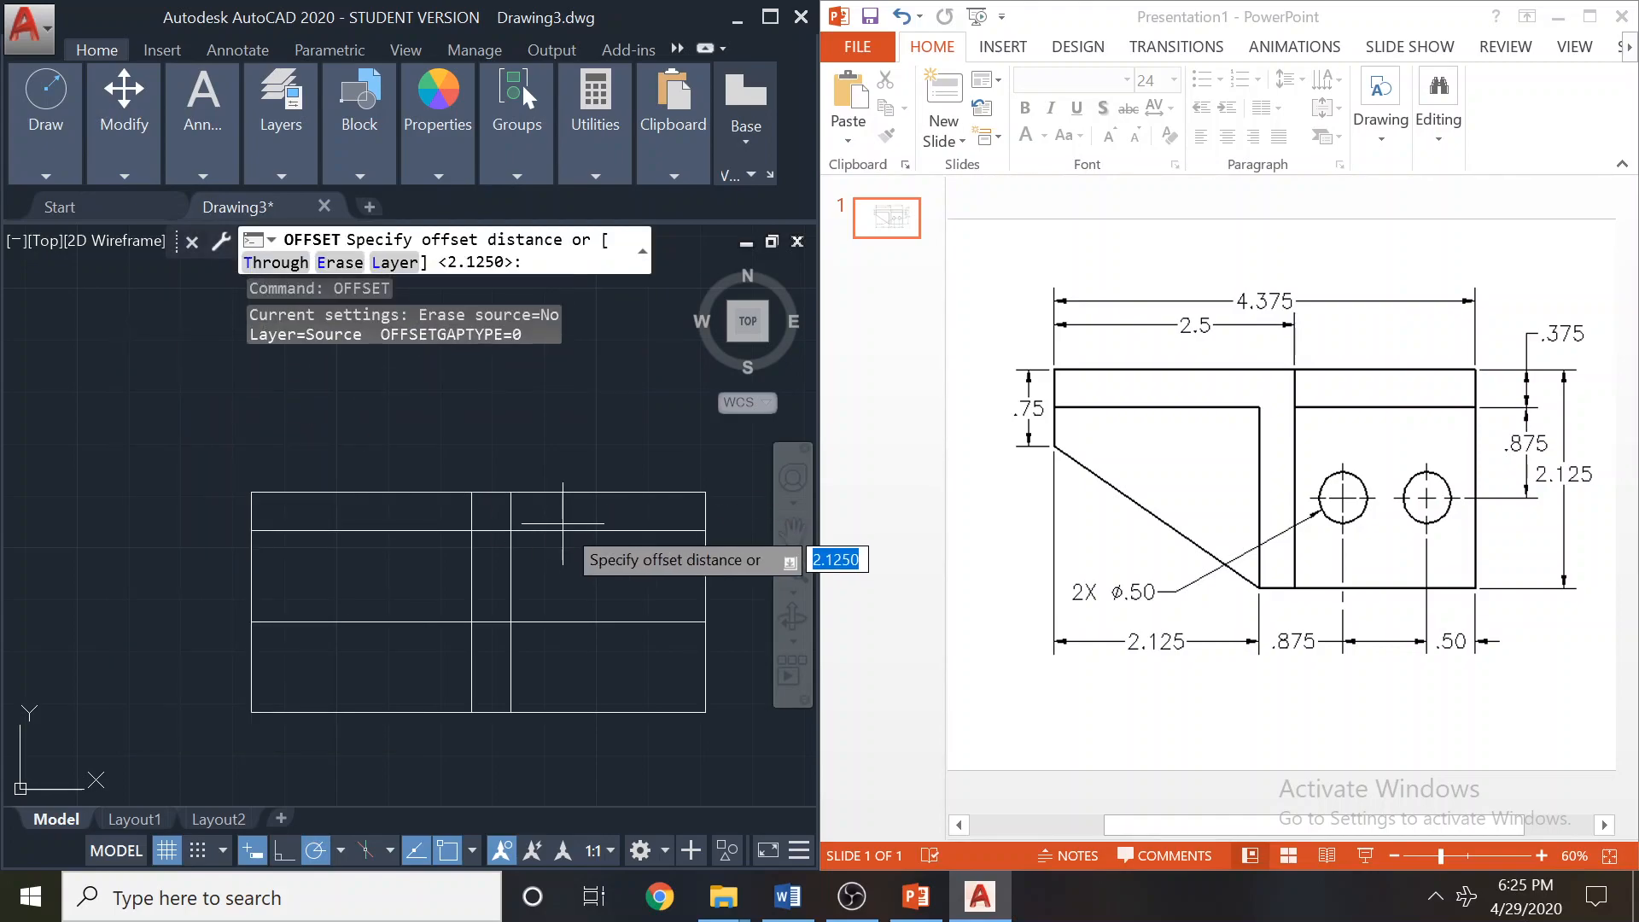
type("0.5")
key("Return")
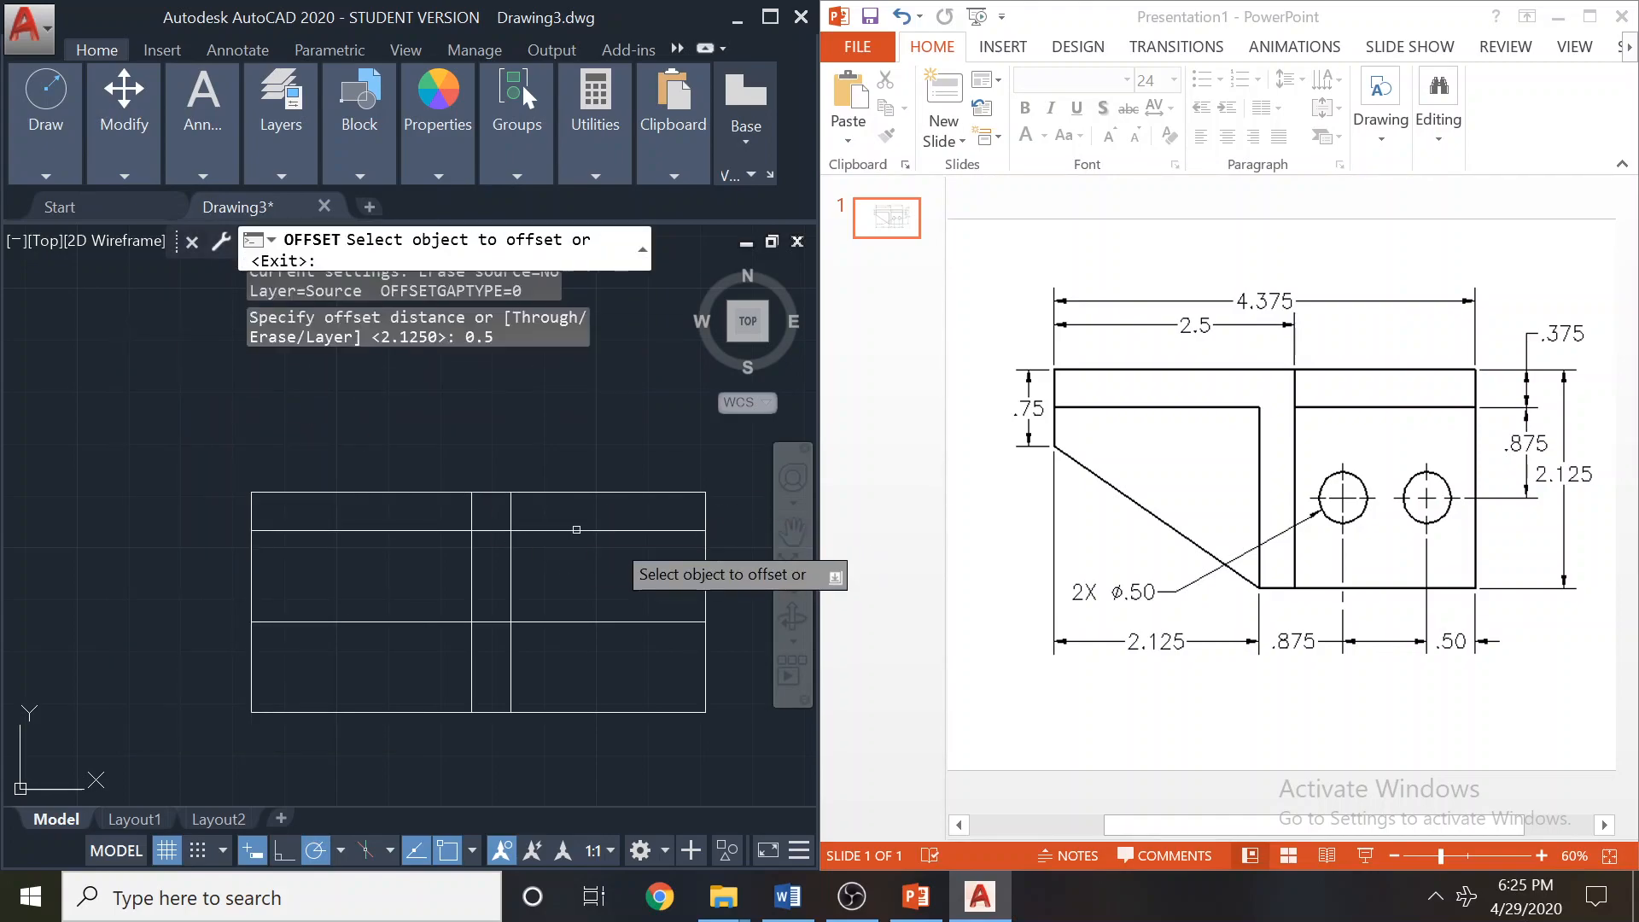
left_click(706, 713)
left_click(670, 679)
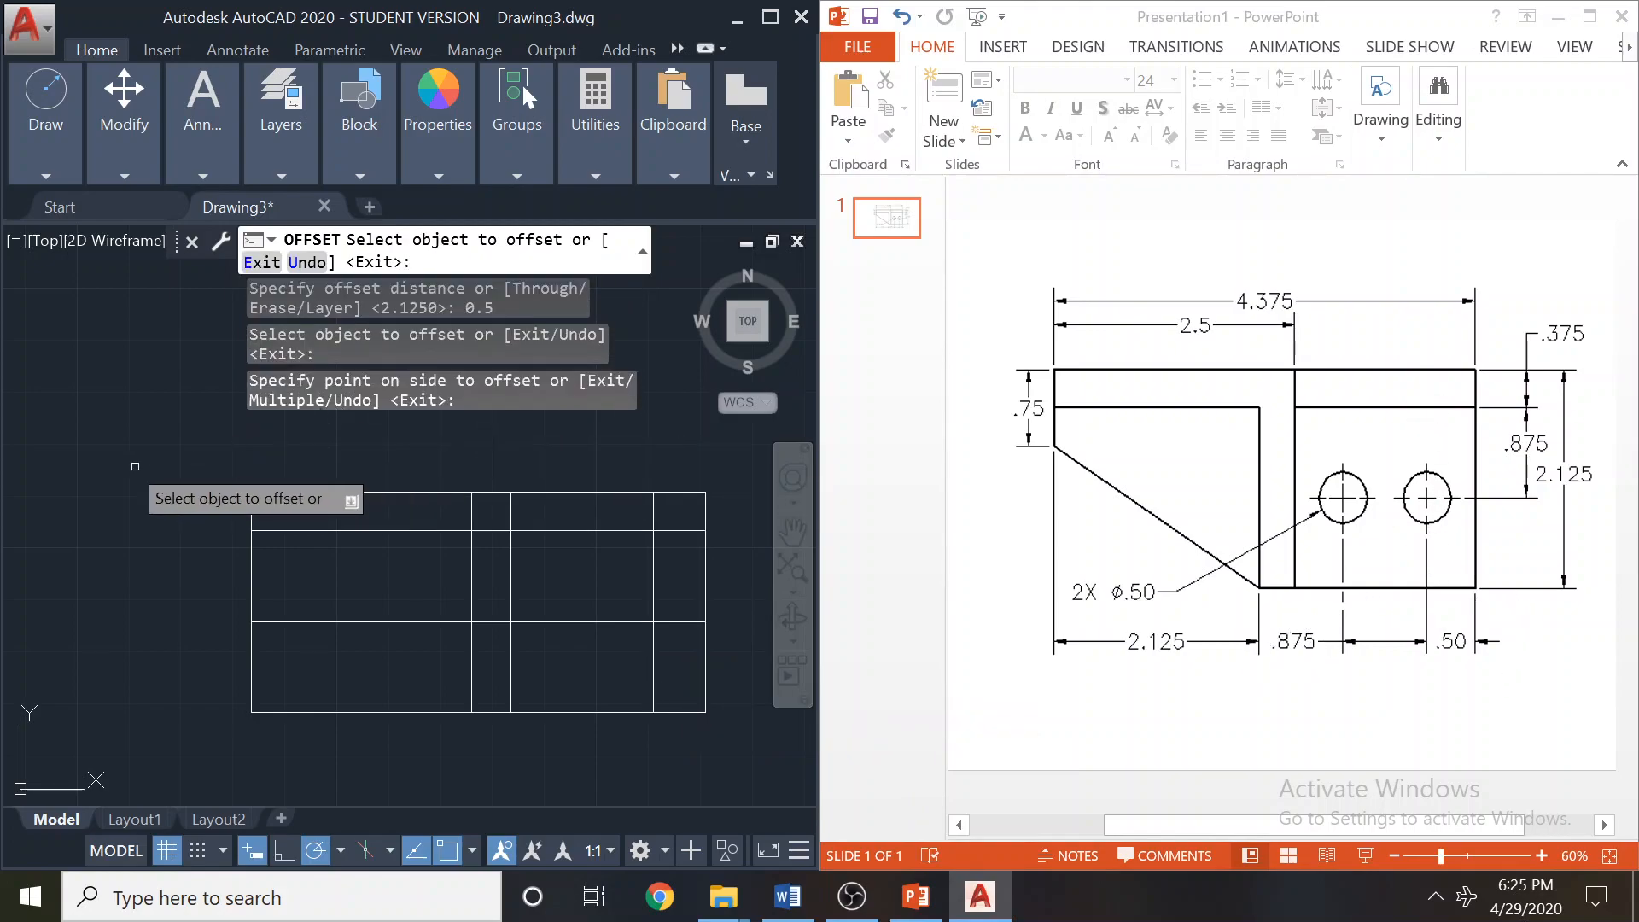
key("Escape")
key("Escape")
Offset the first inner vertical line from the left 0.875 to the right to mark the left hole's centre.
right_click(131, 411)
left_click(179, 424)
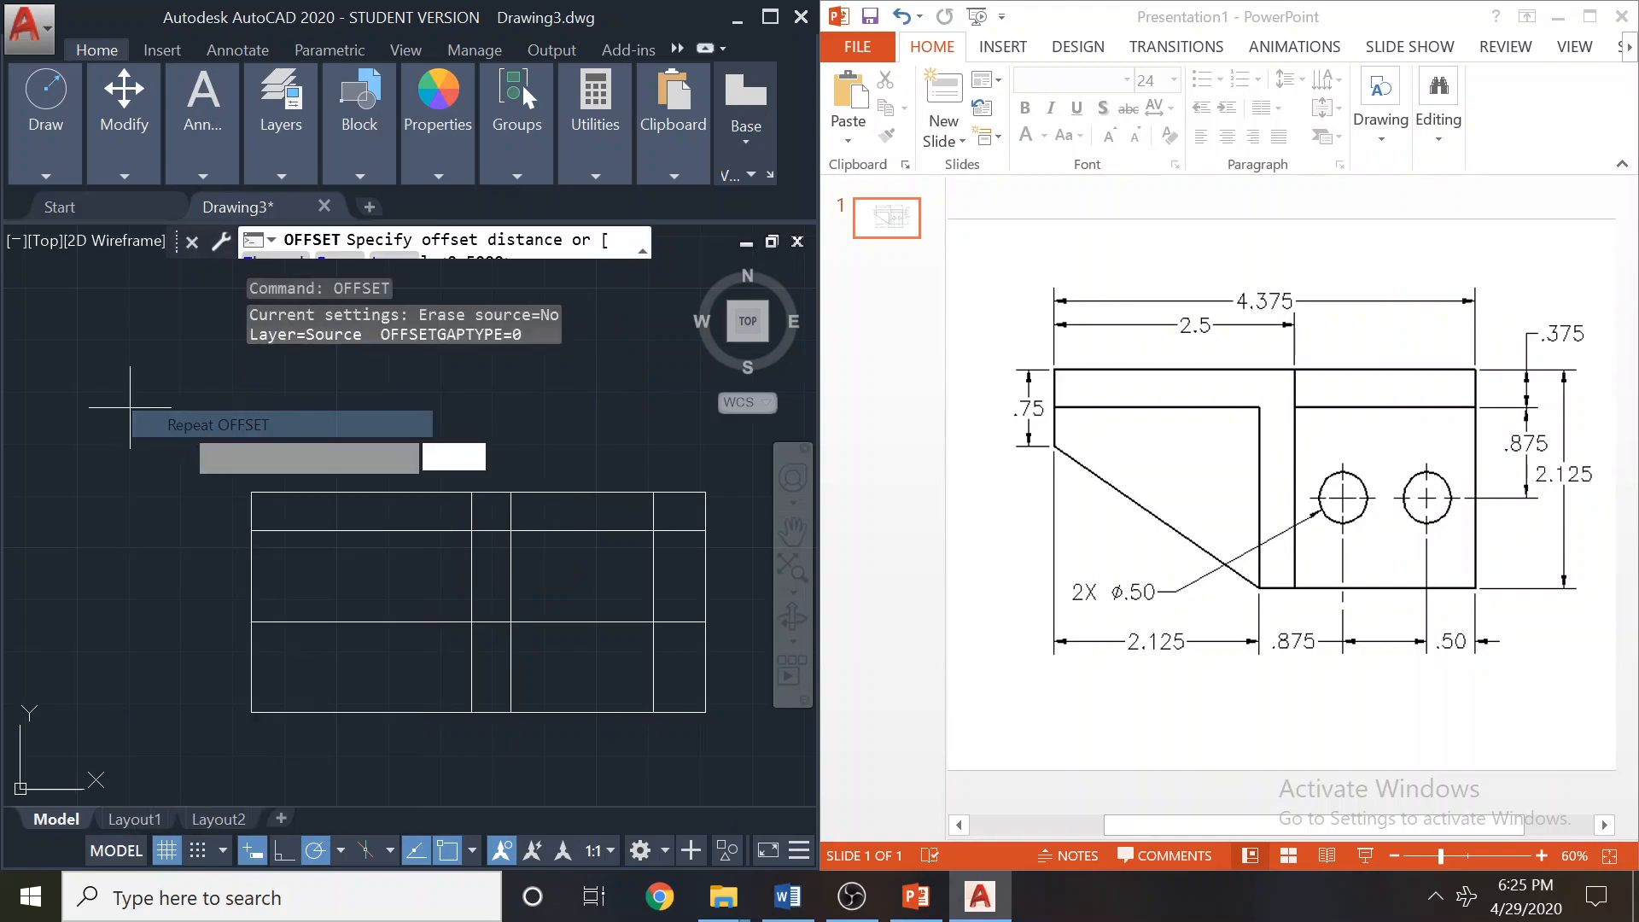
type("0.875")
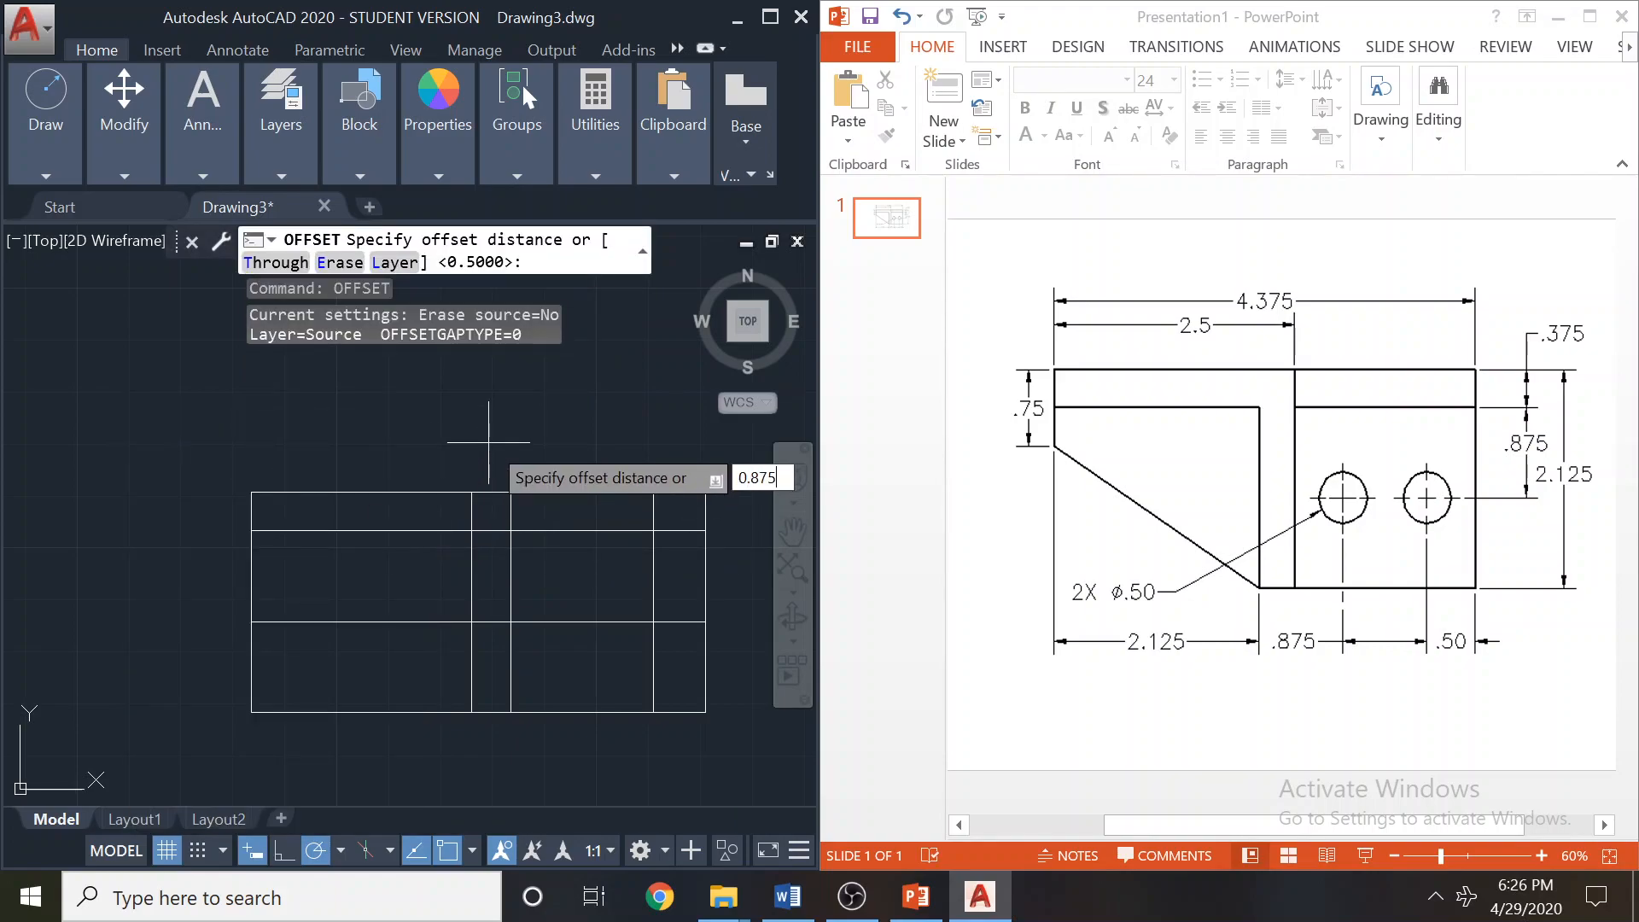
key("Return")
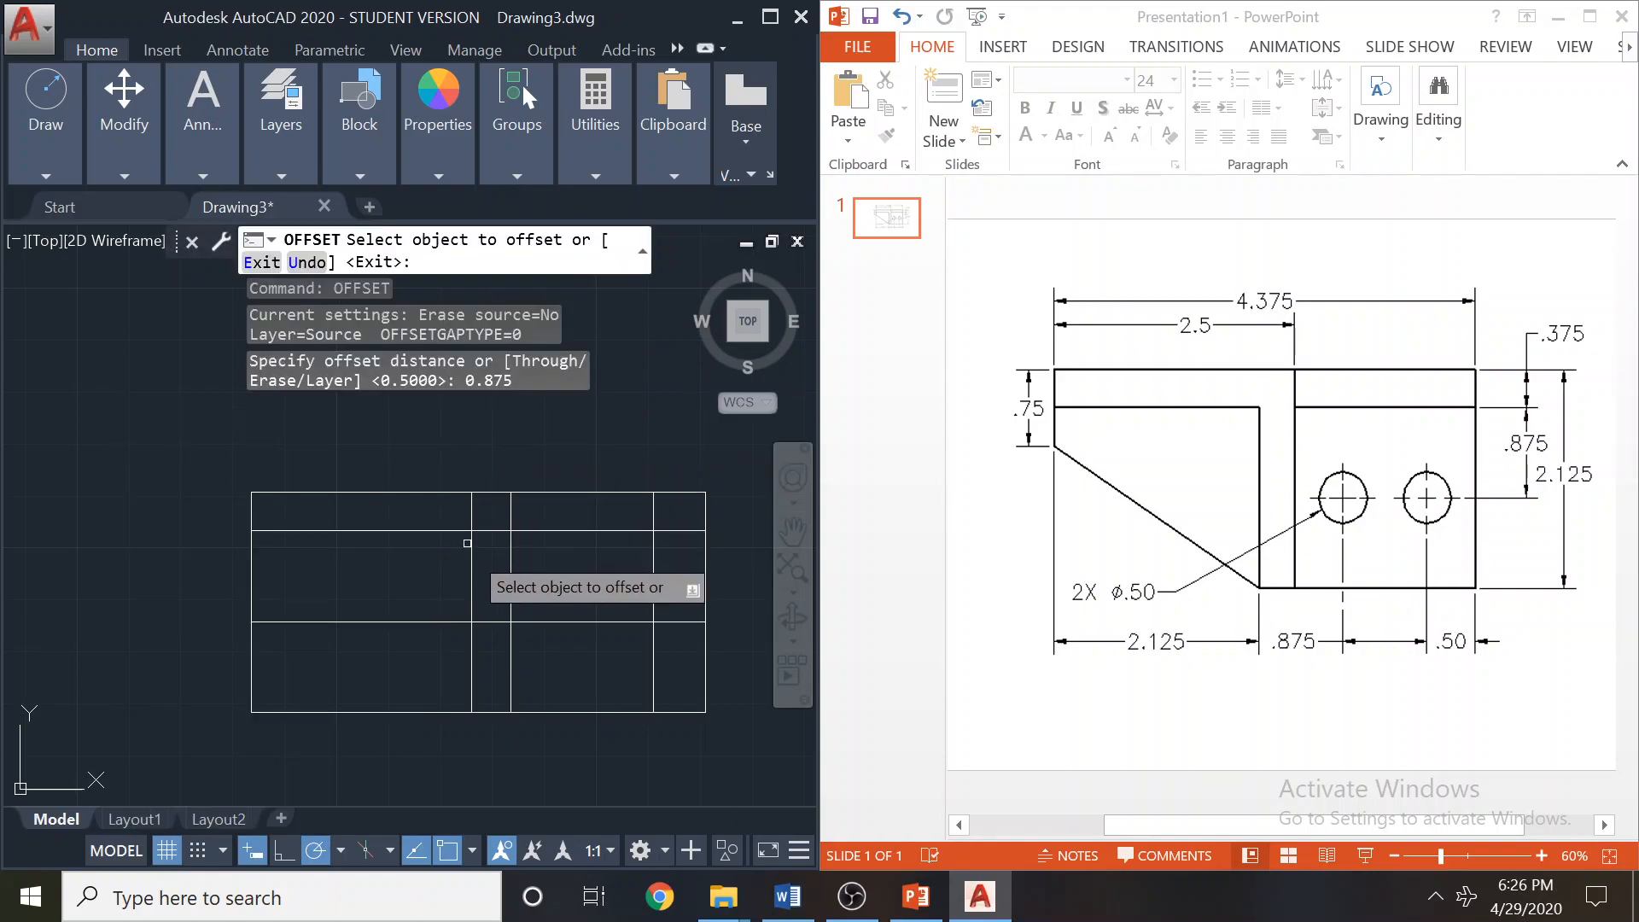
left_click(473, 589)
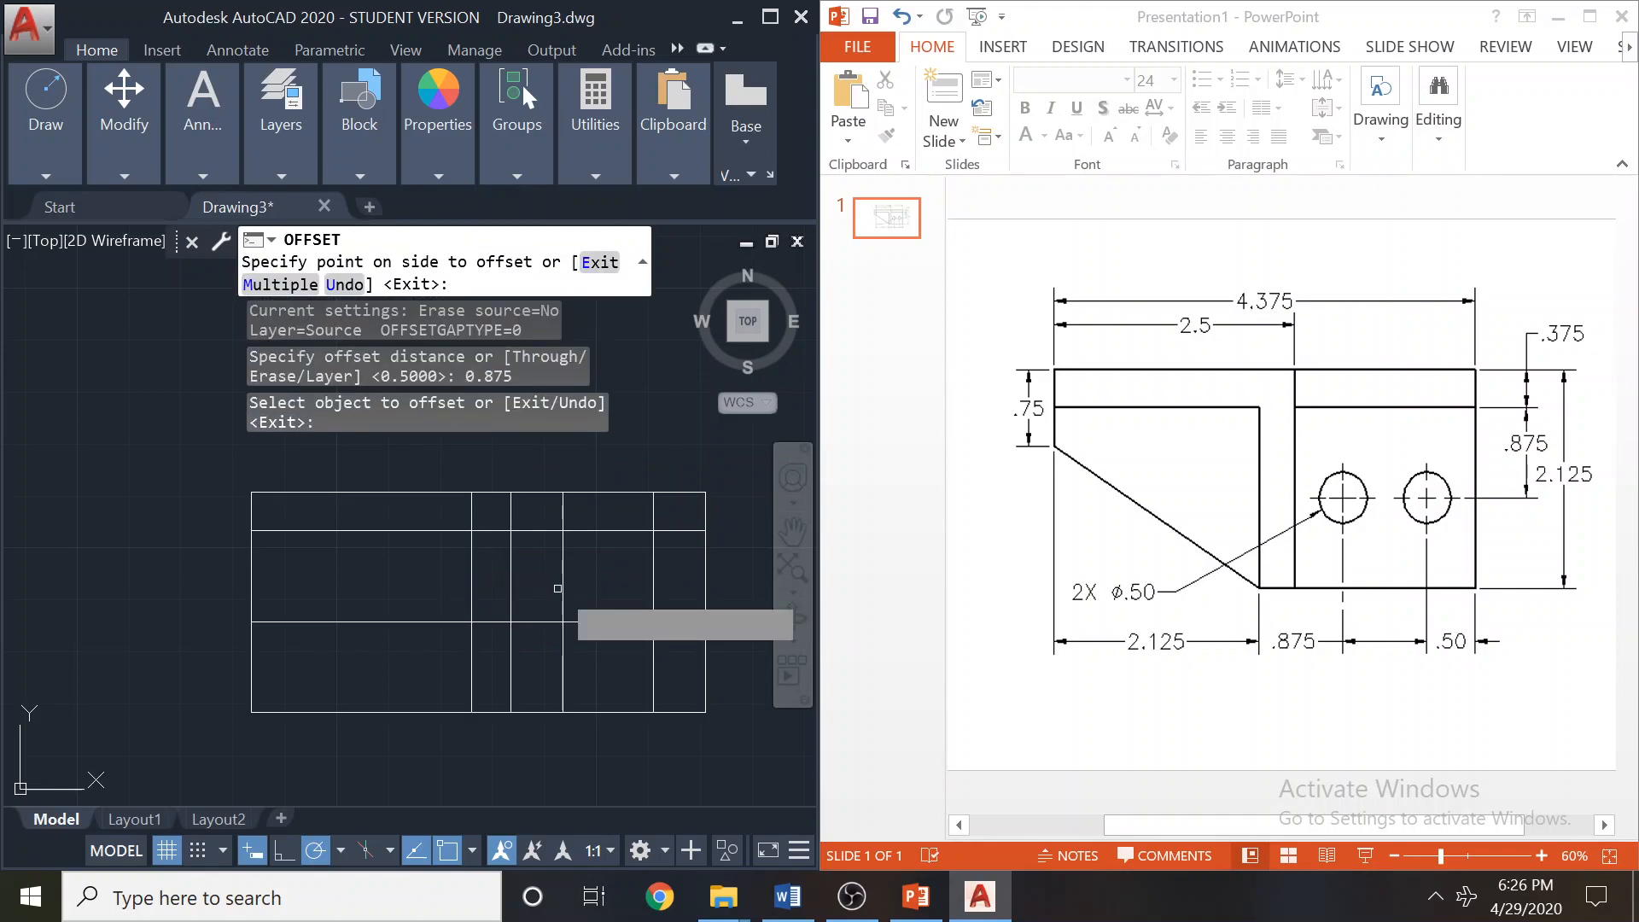
left_click(559, 598)
key("Escape")
key("Escape")
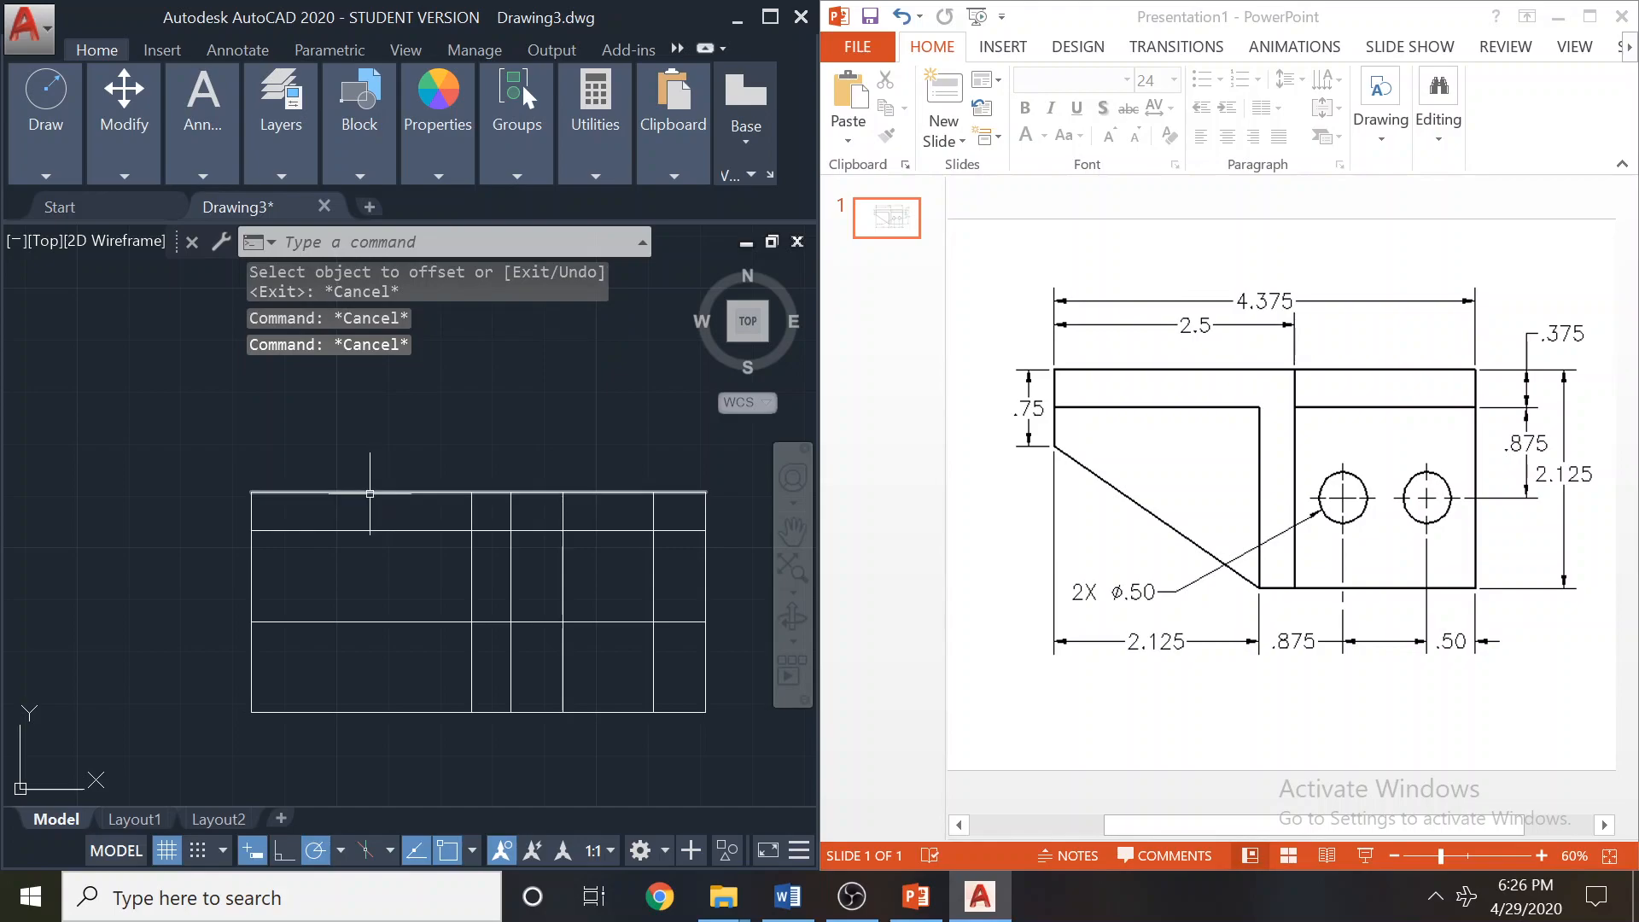
Trim the left edge below the hole-centre line, the bottom edge left of the inner verticals, and the second horizontal line between the first two inner verticals.
mouse_move(366, 484)
middle_mouse_down()
mouse_move(331, 442)
mouse_move(340, 408)
middle_mouse_up()
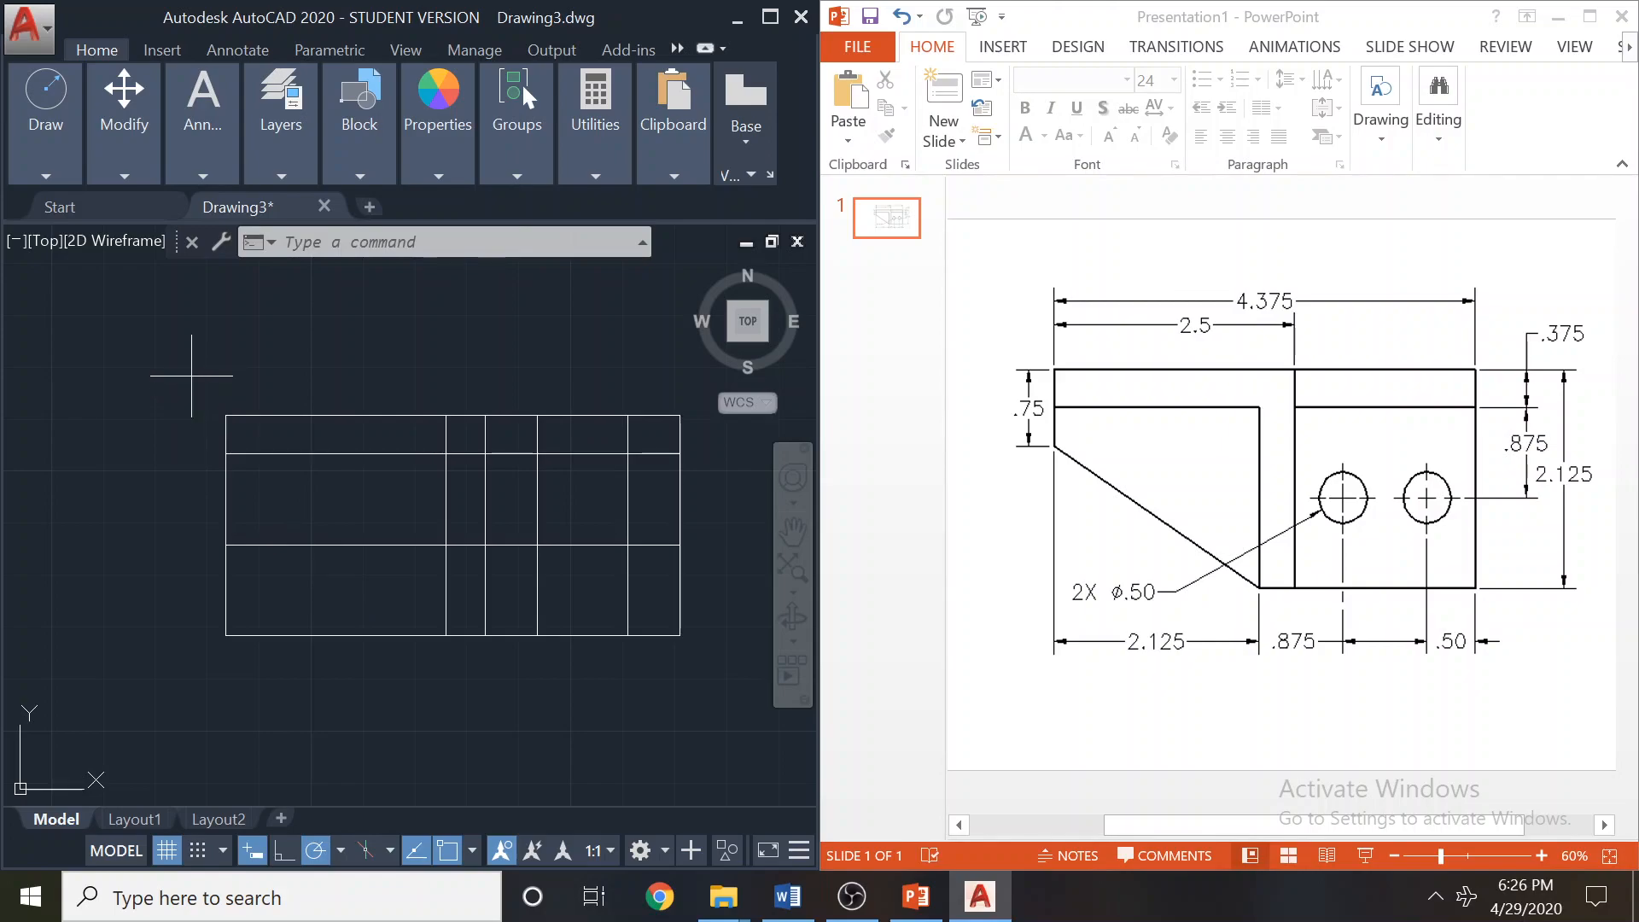
left_click(191, 376)
left_click(699, 684)
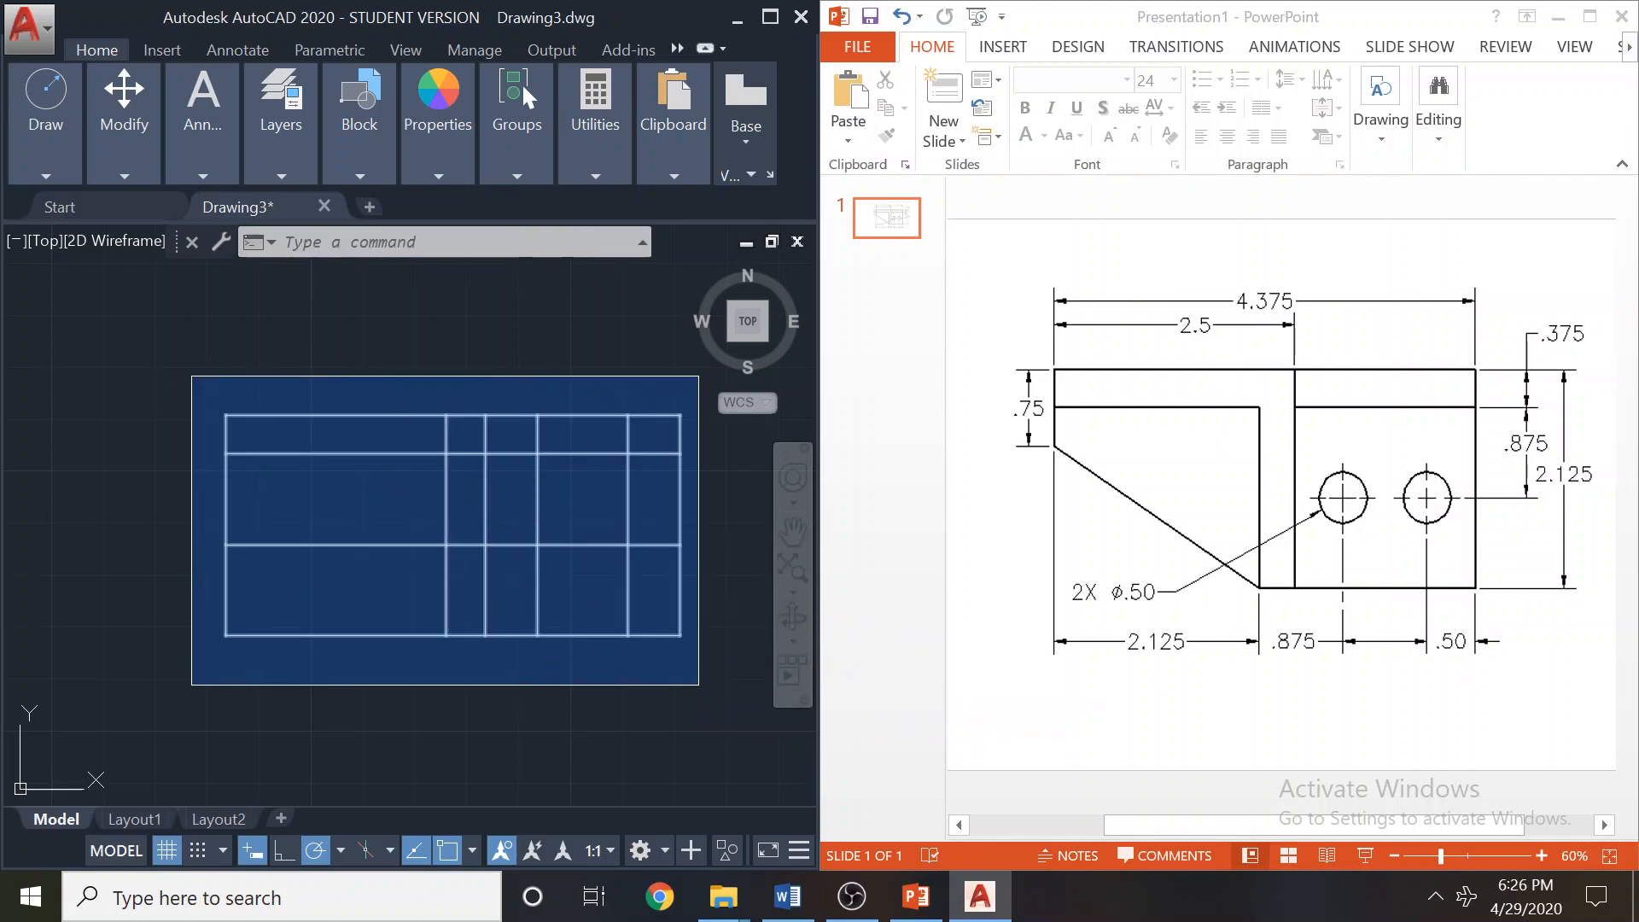
left_click(128, 171)
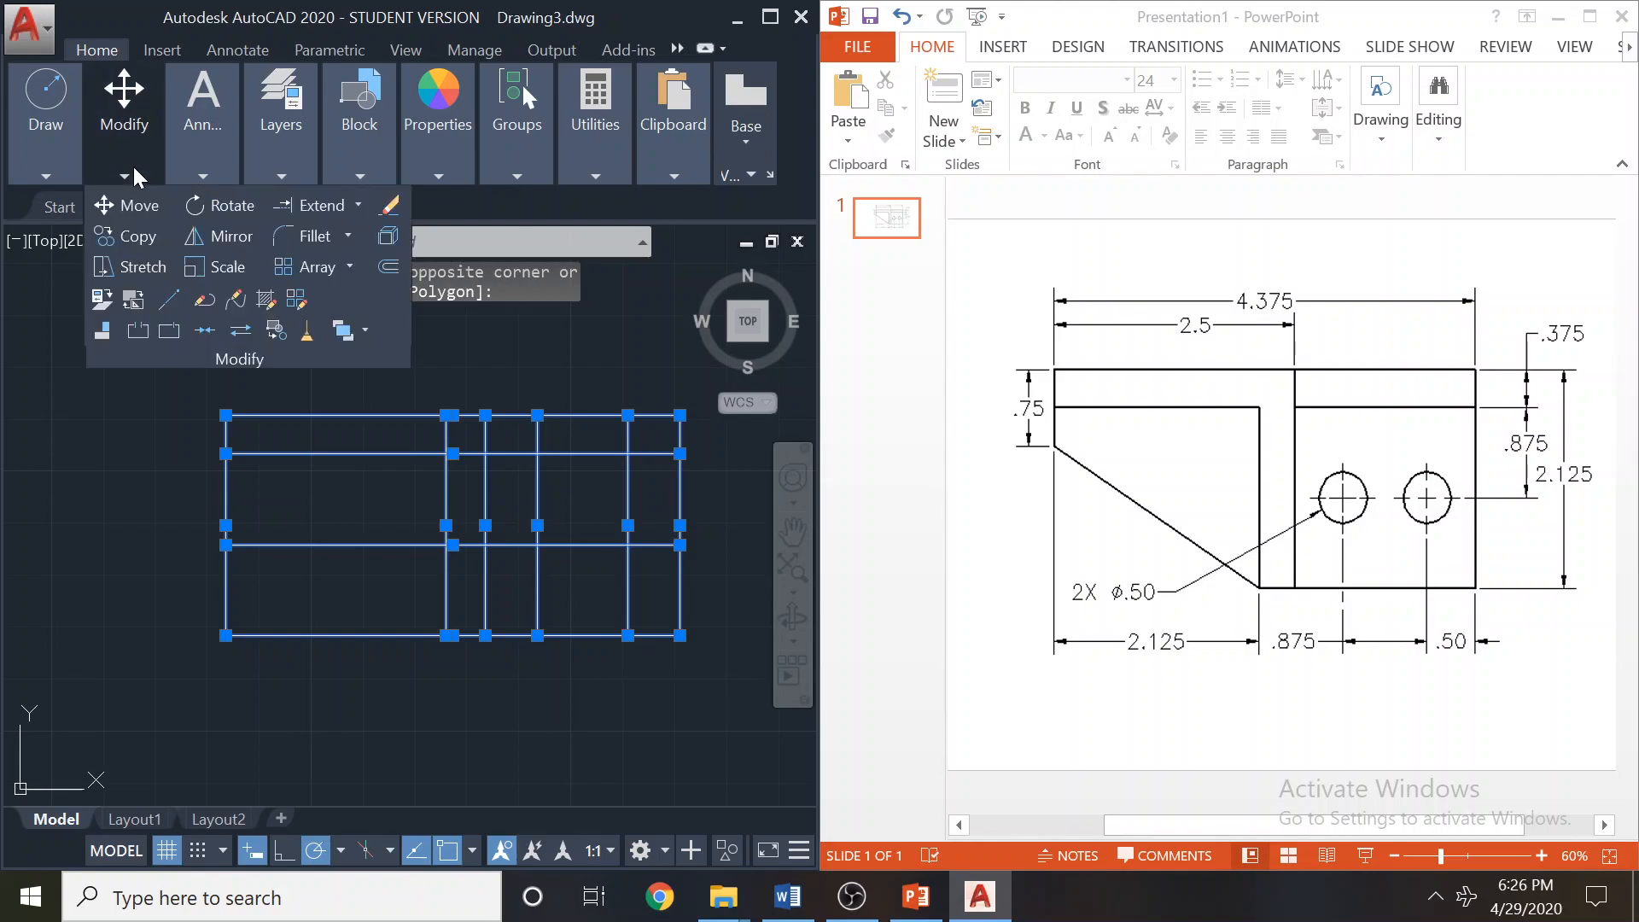
left_click(355, 209)
left_click(334, 248)
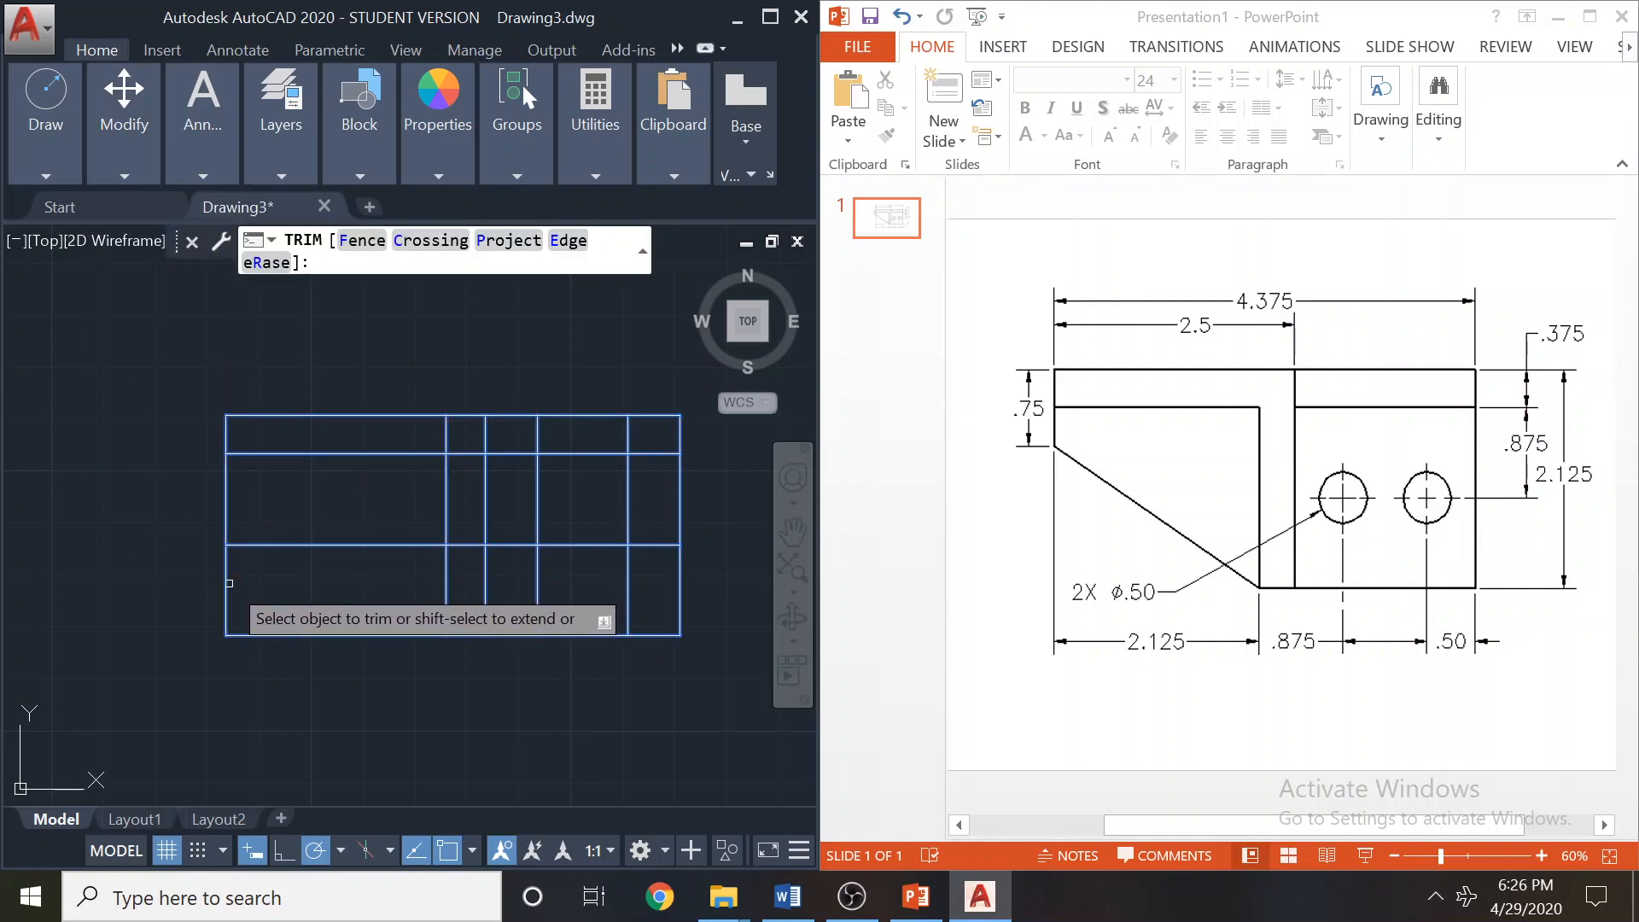
left_click(228, 580)
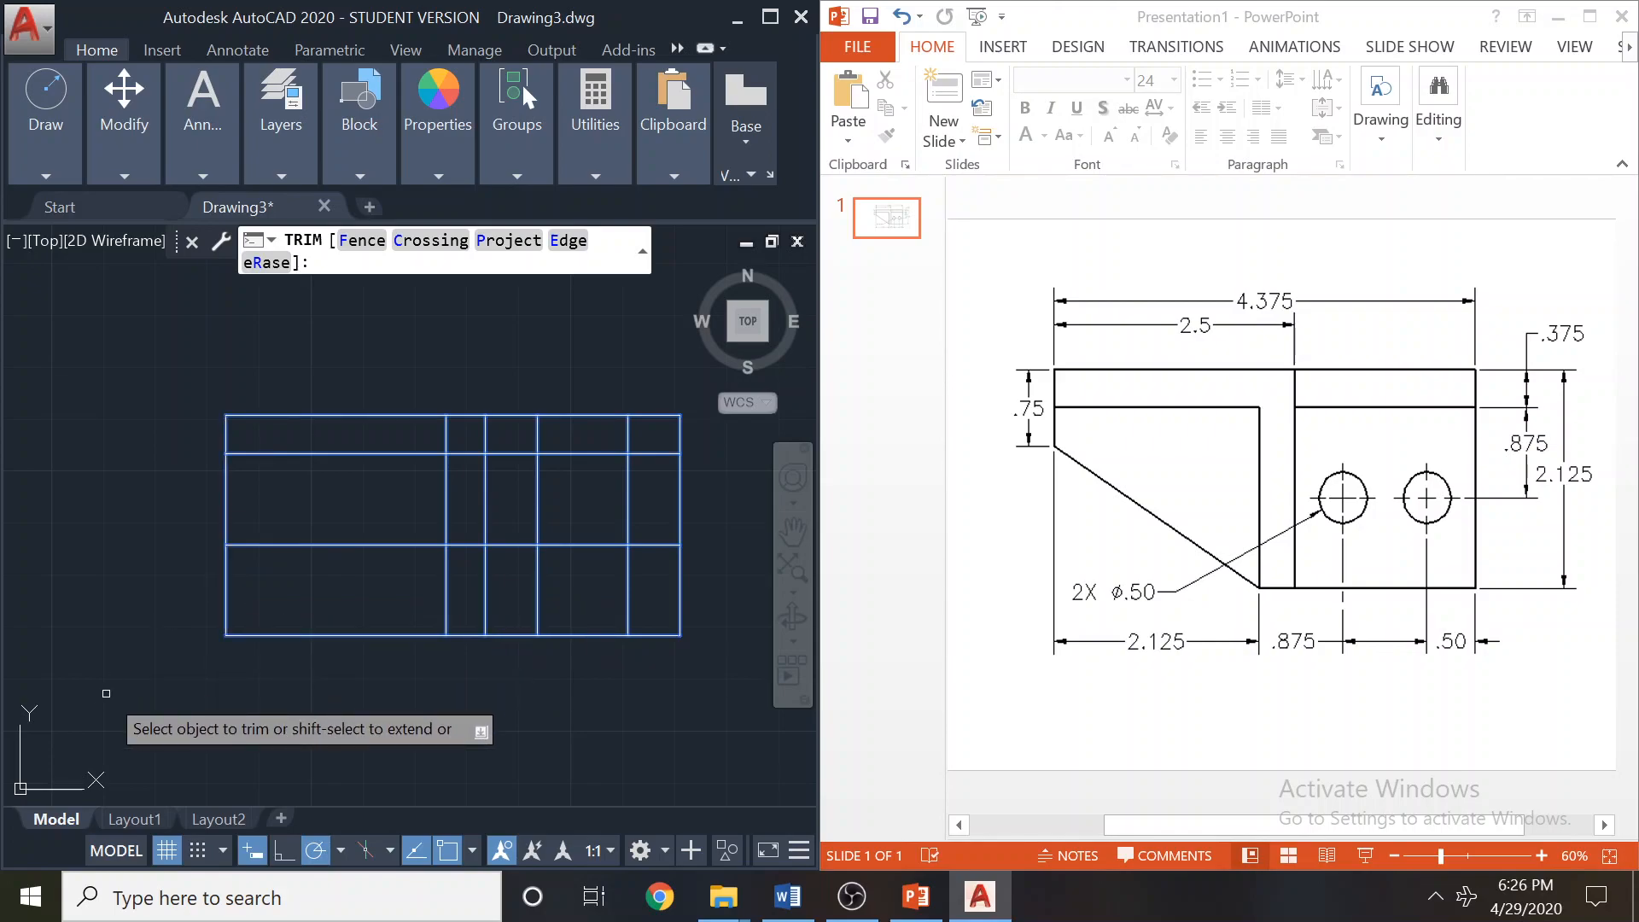
left_click(224, 589)
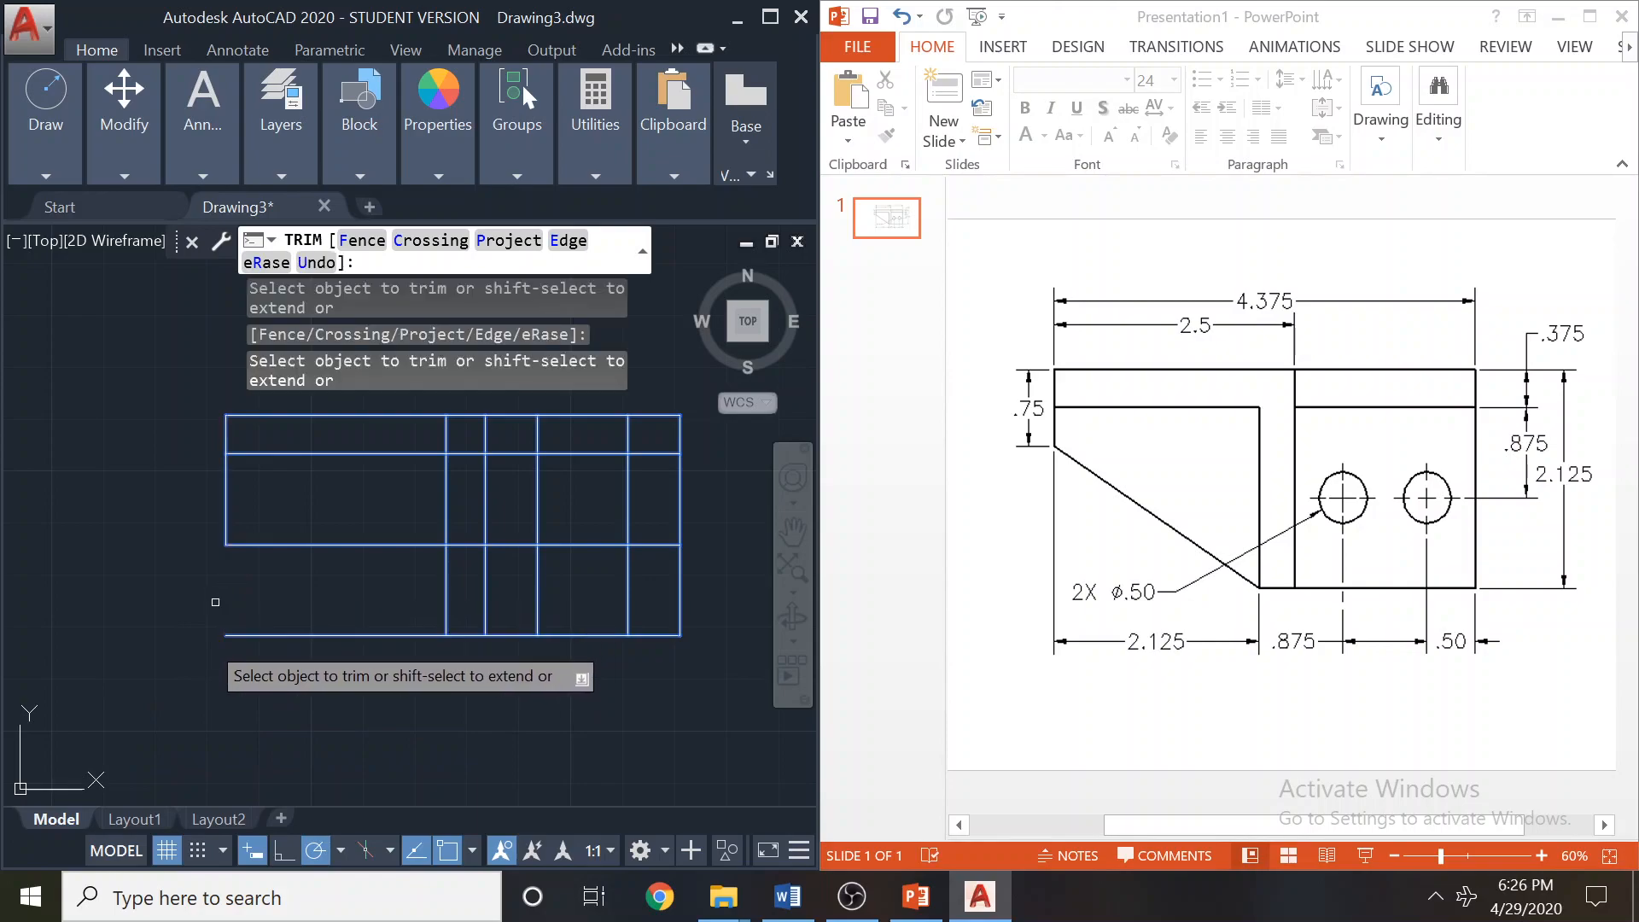
left_click(325, 636)
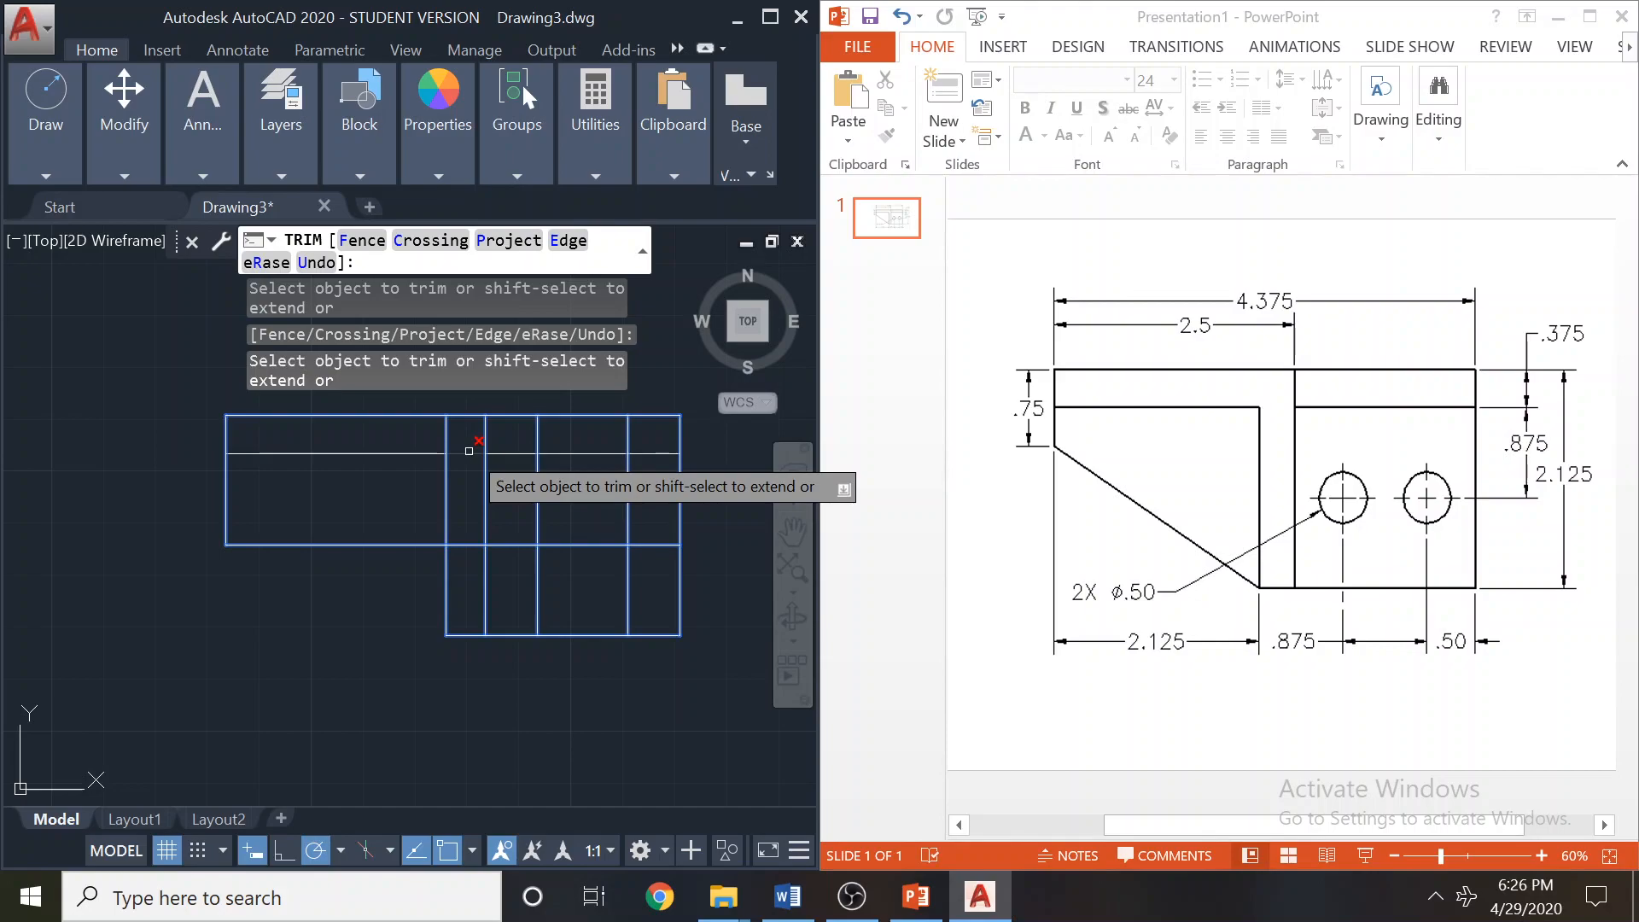
left_click(469, 450)
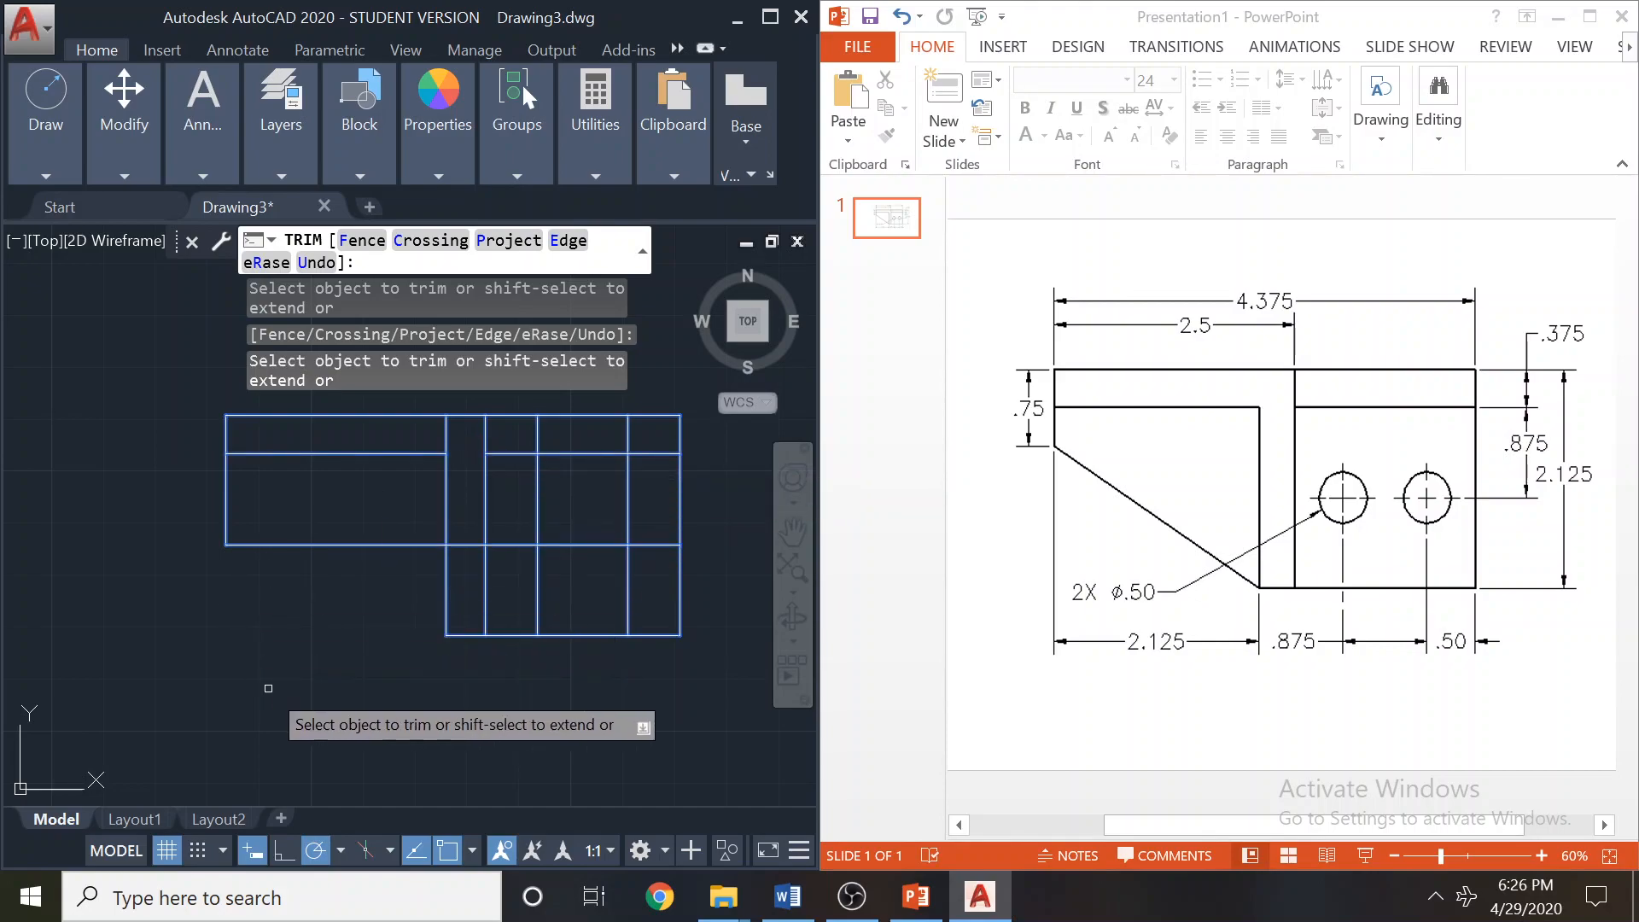
key("Escape")
key("Escape")
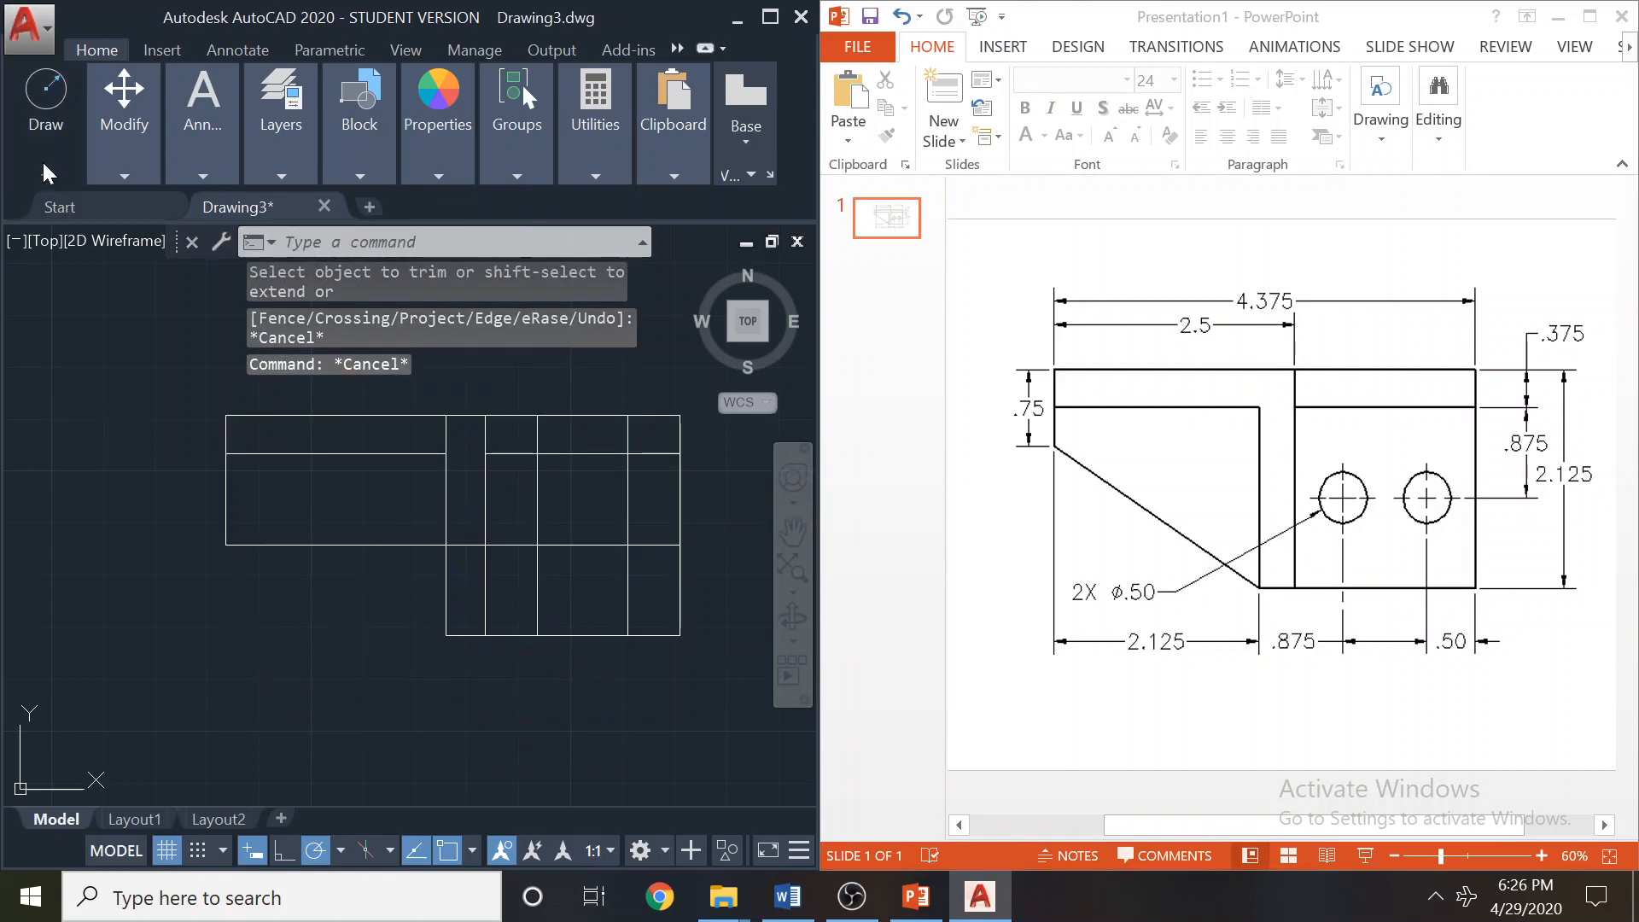
mouse_move(43, 171)
left_click(50, 223)
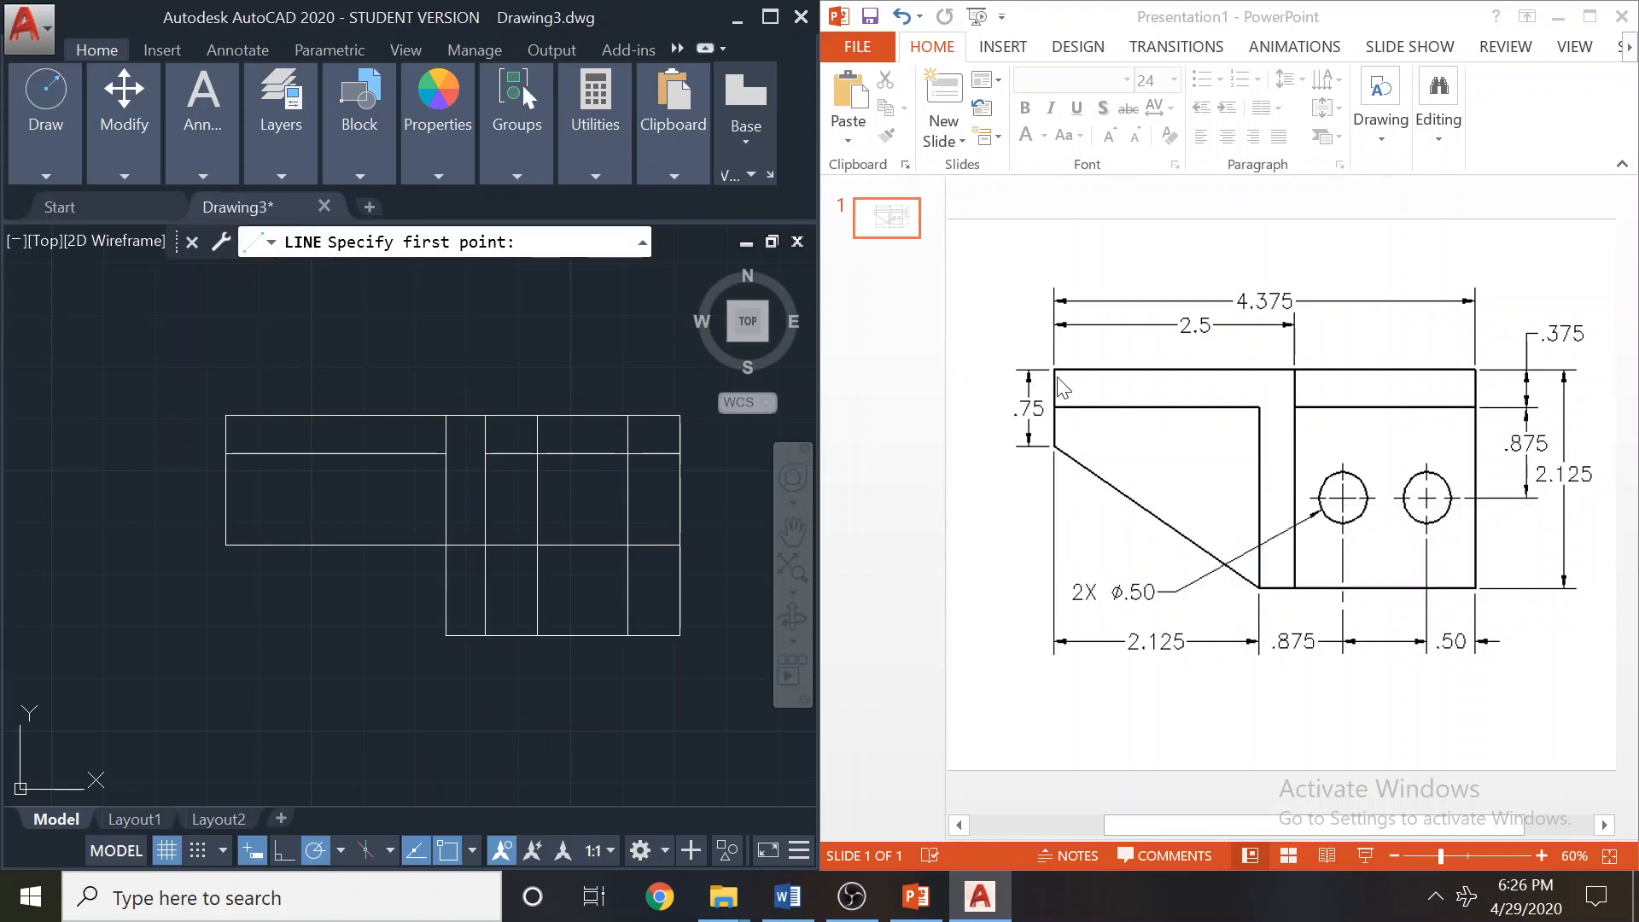
key("Escape")
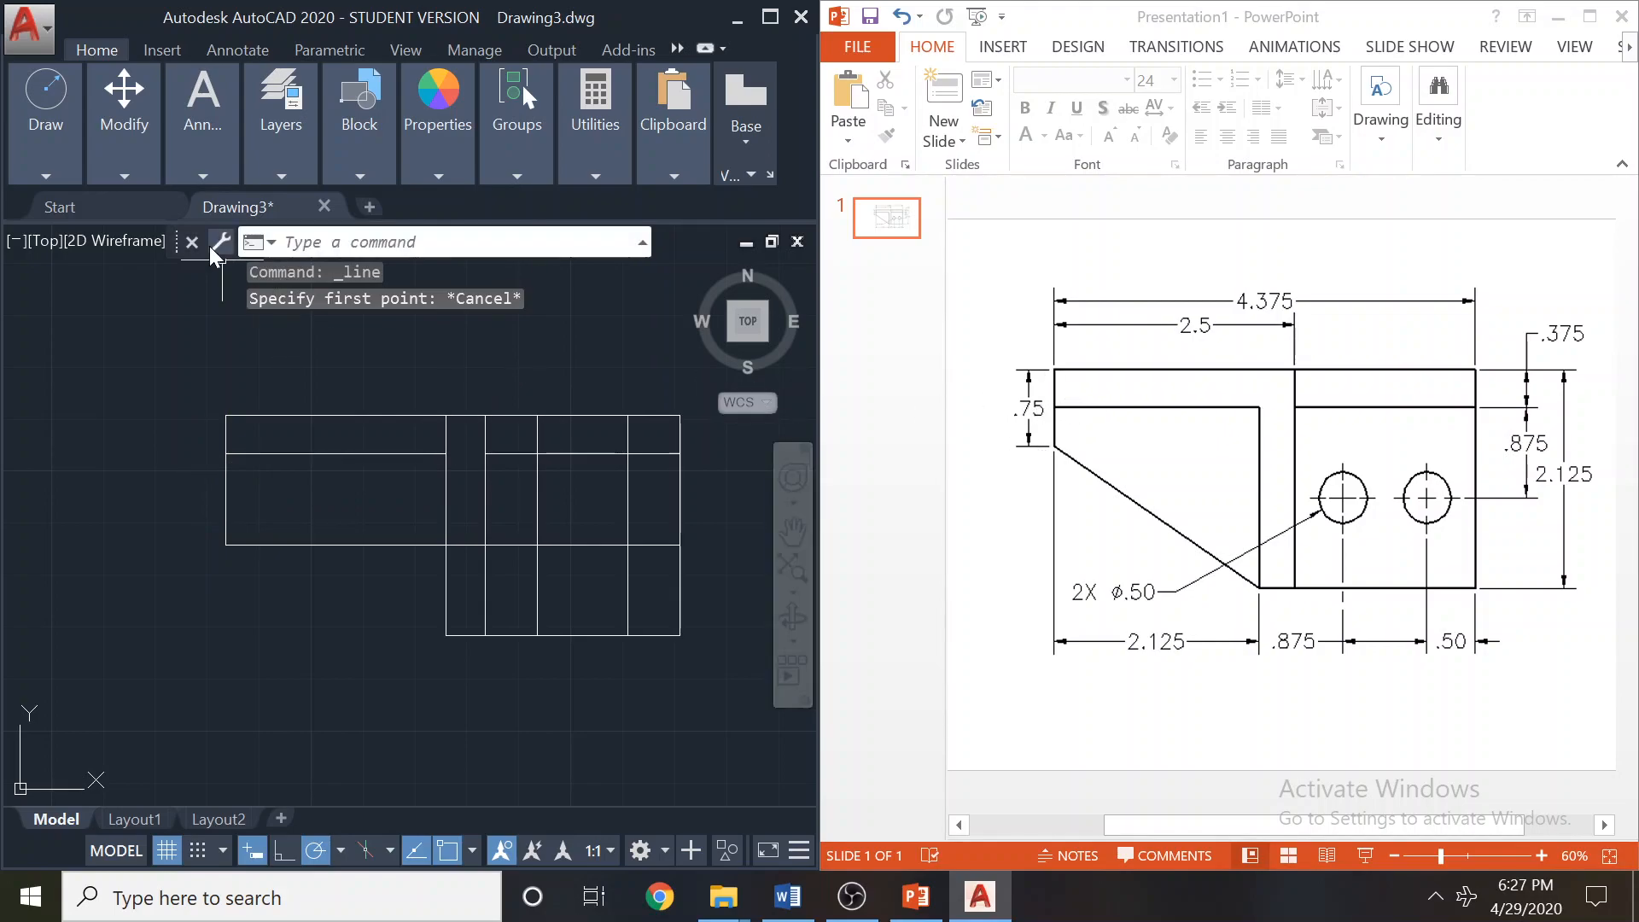
Offset the part's top edge 0.75 downward to mark where the sloped edge meets the left edge.
left_click(128, 168)
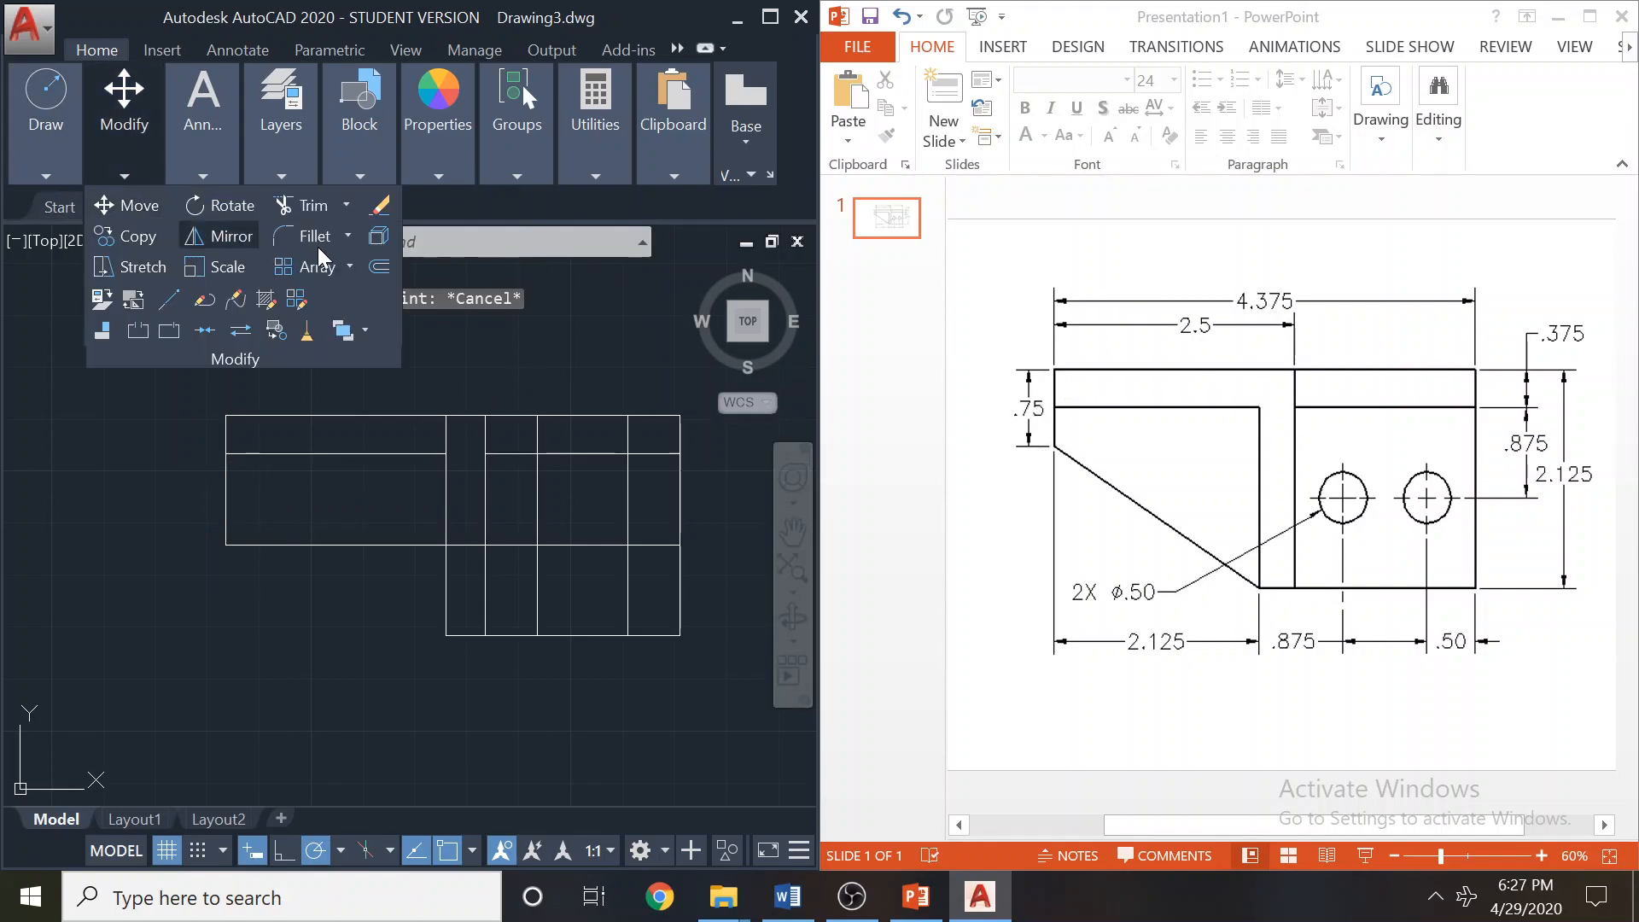
left_click(382, 262)
type("0.")
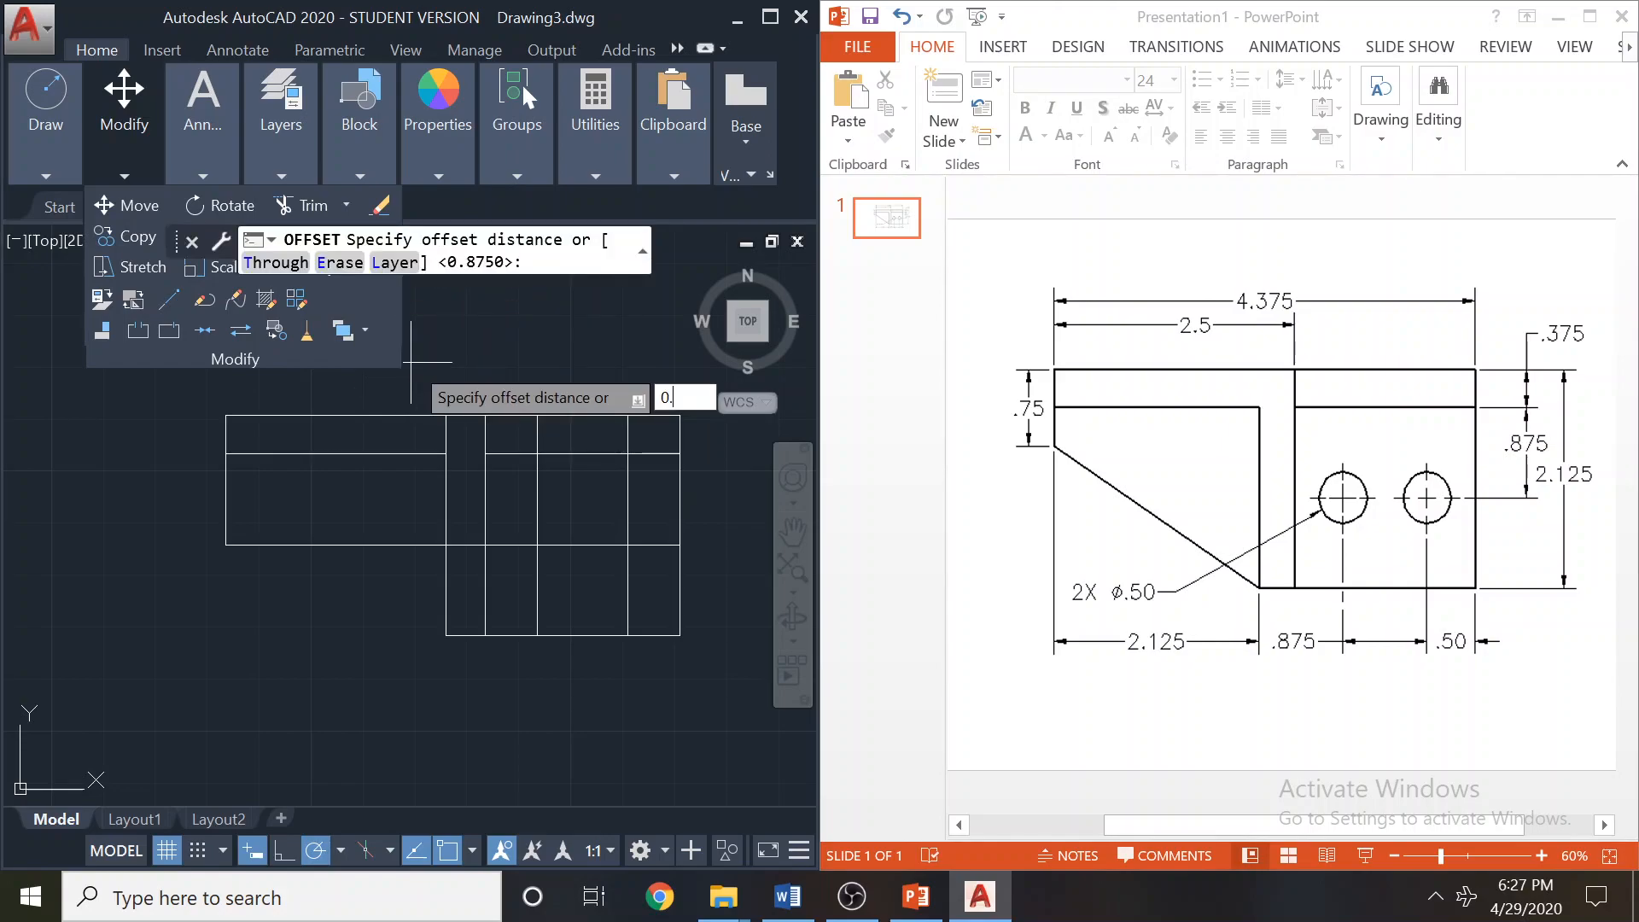
type("75")
key("Return")
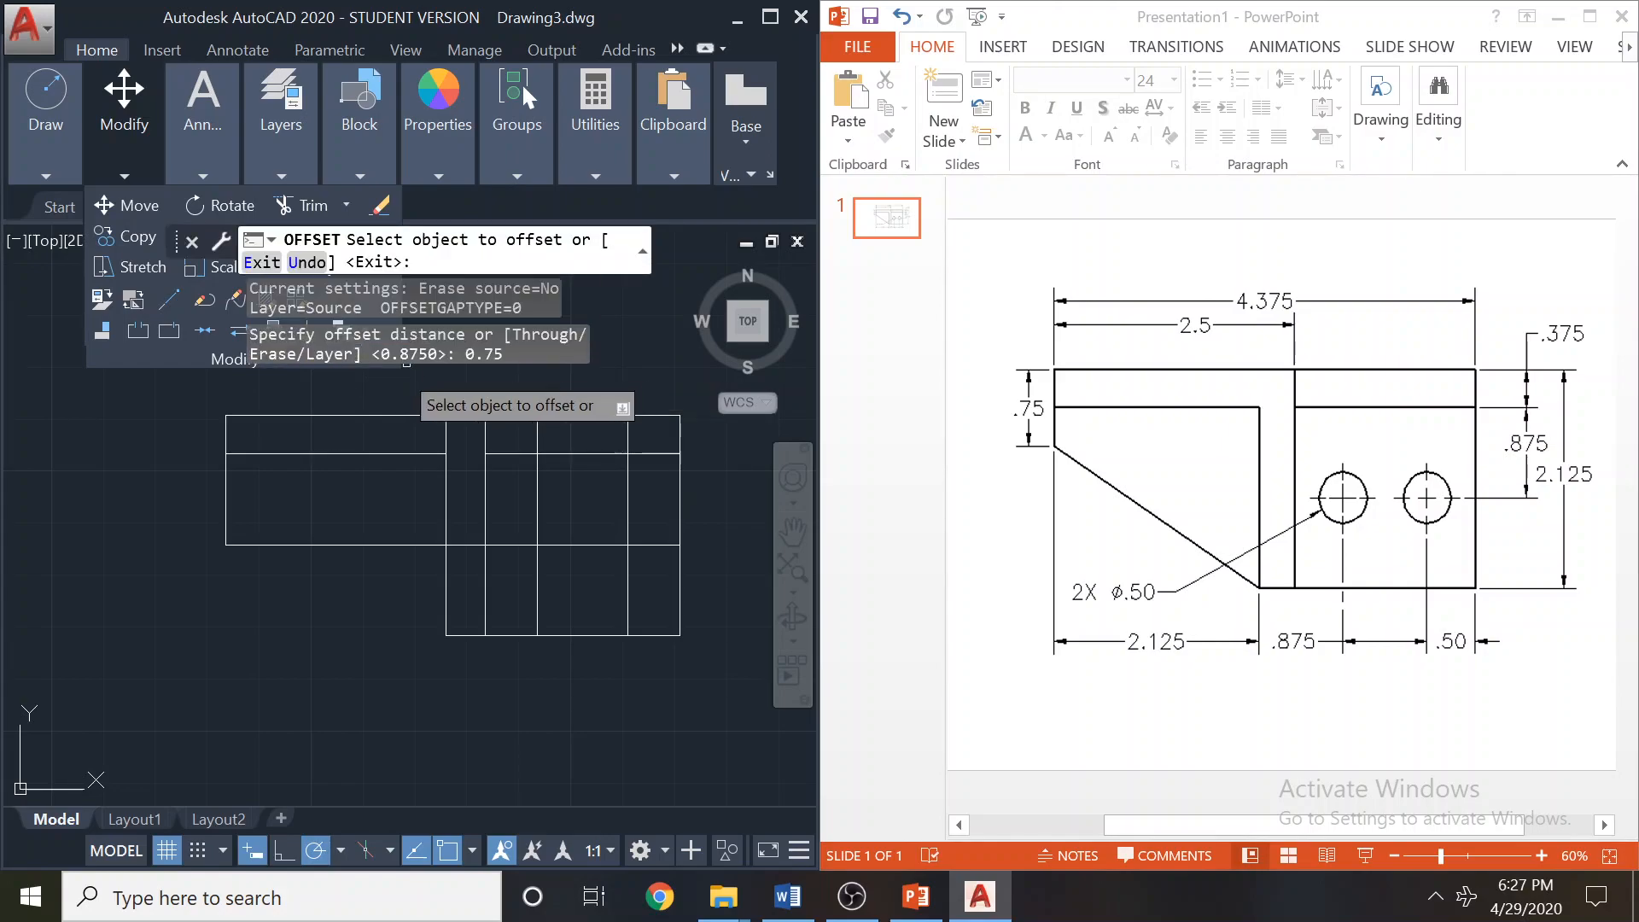
left_click(335, 415)
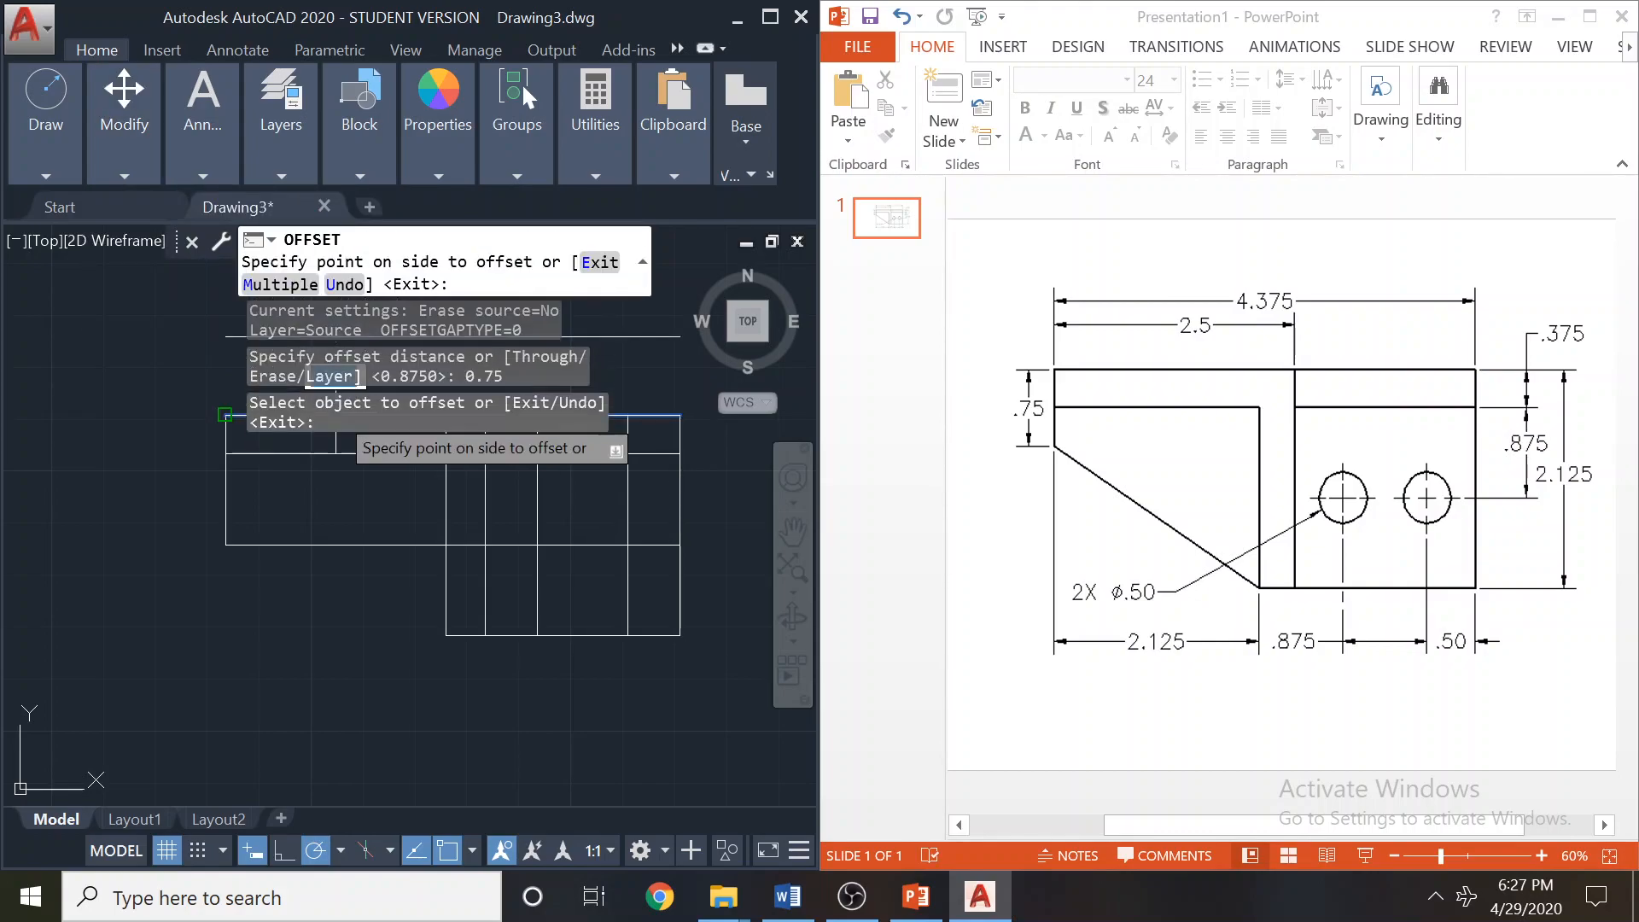
left_click(298, 518)
key("Escape")
key("Escape")
Draw the sloped line from the bottom edge's left corner to the left end of the 0.75 offset line.
middle_click_drag(287, 530, 375, 632)
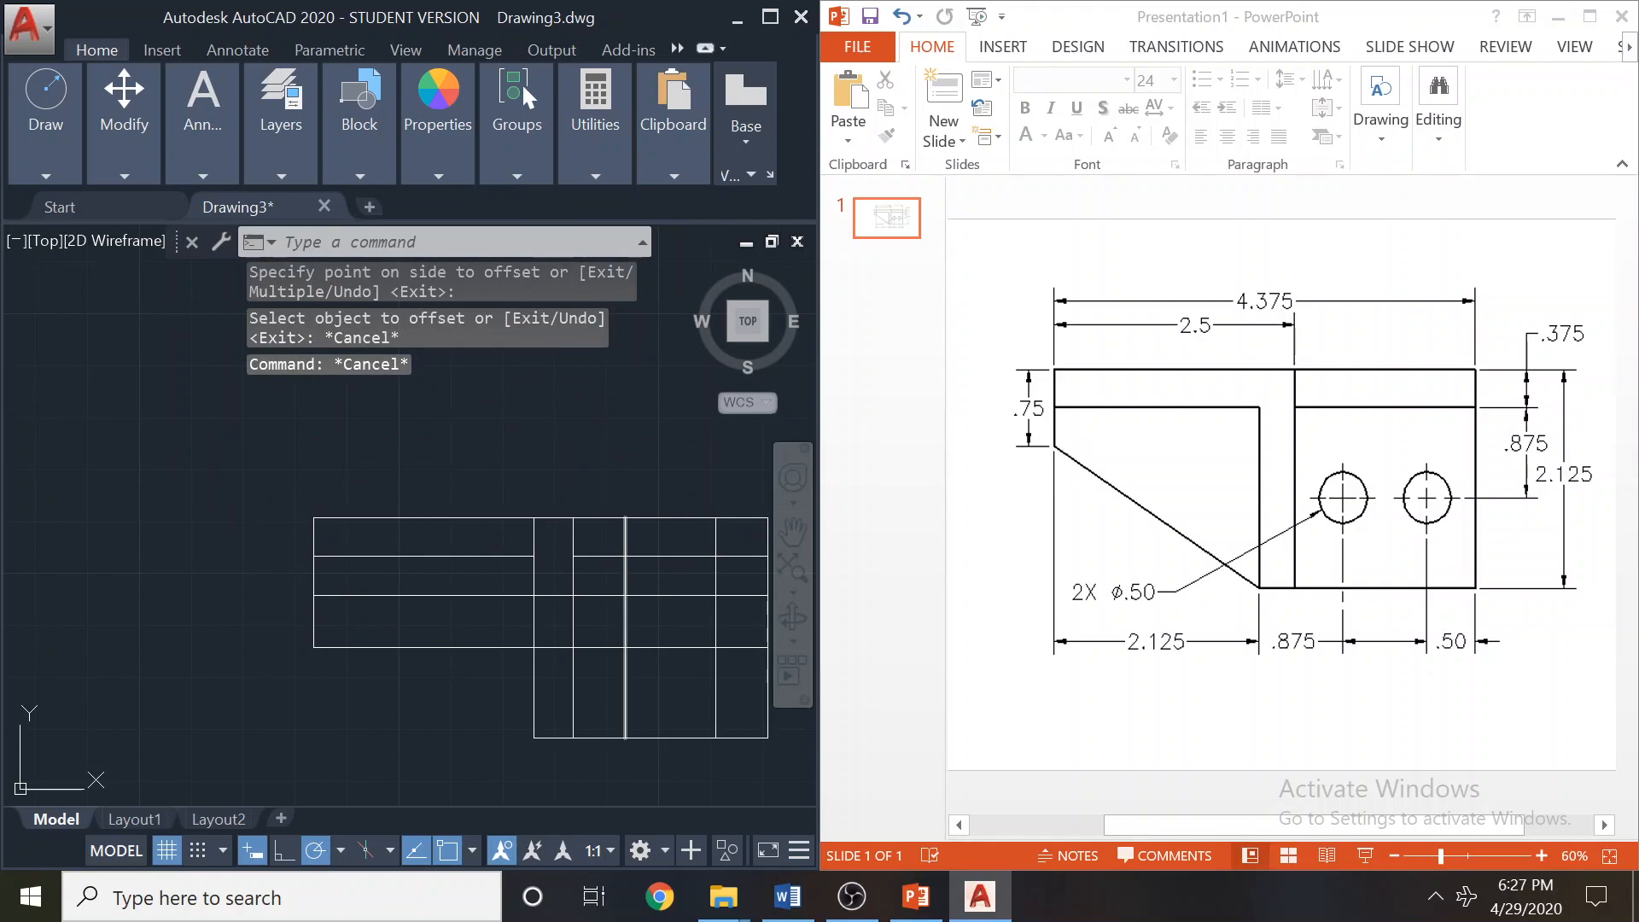
scroll(179, 467, "down", 1)
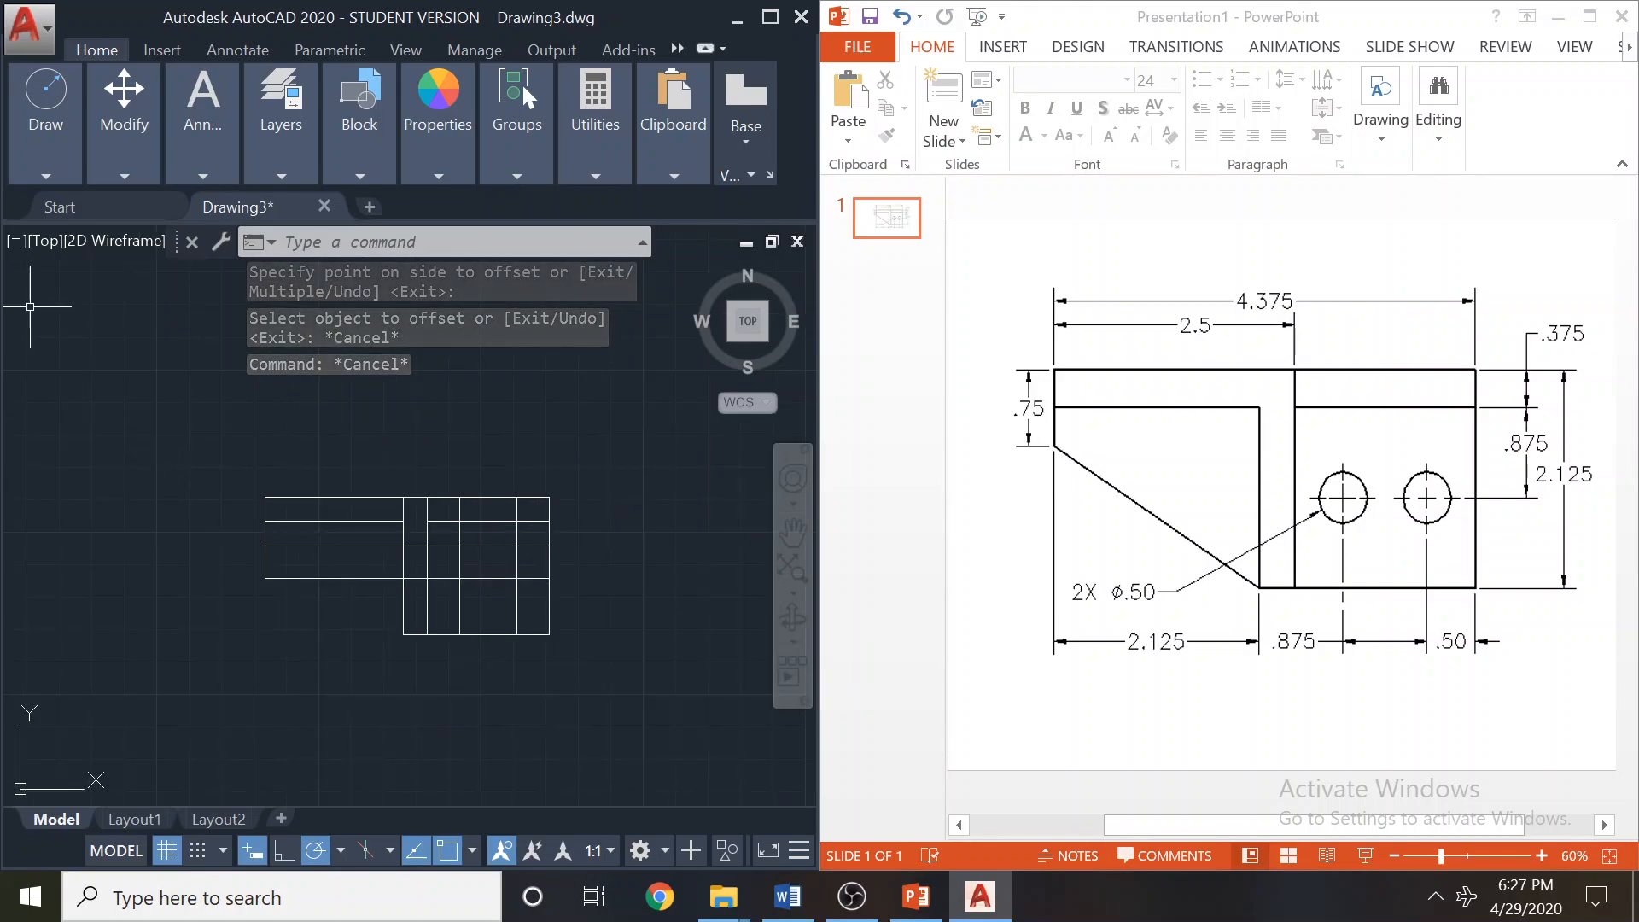
left_click(24, 162)
type("l")
key("Return")
left_click(403, 634)
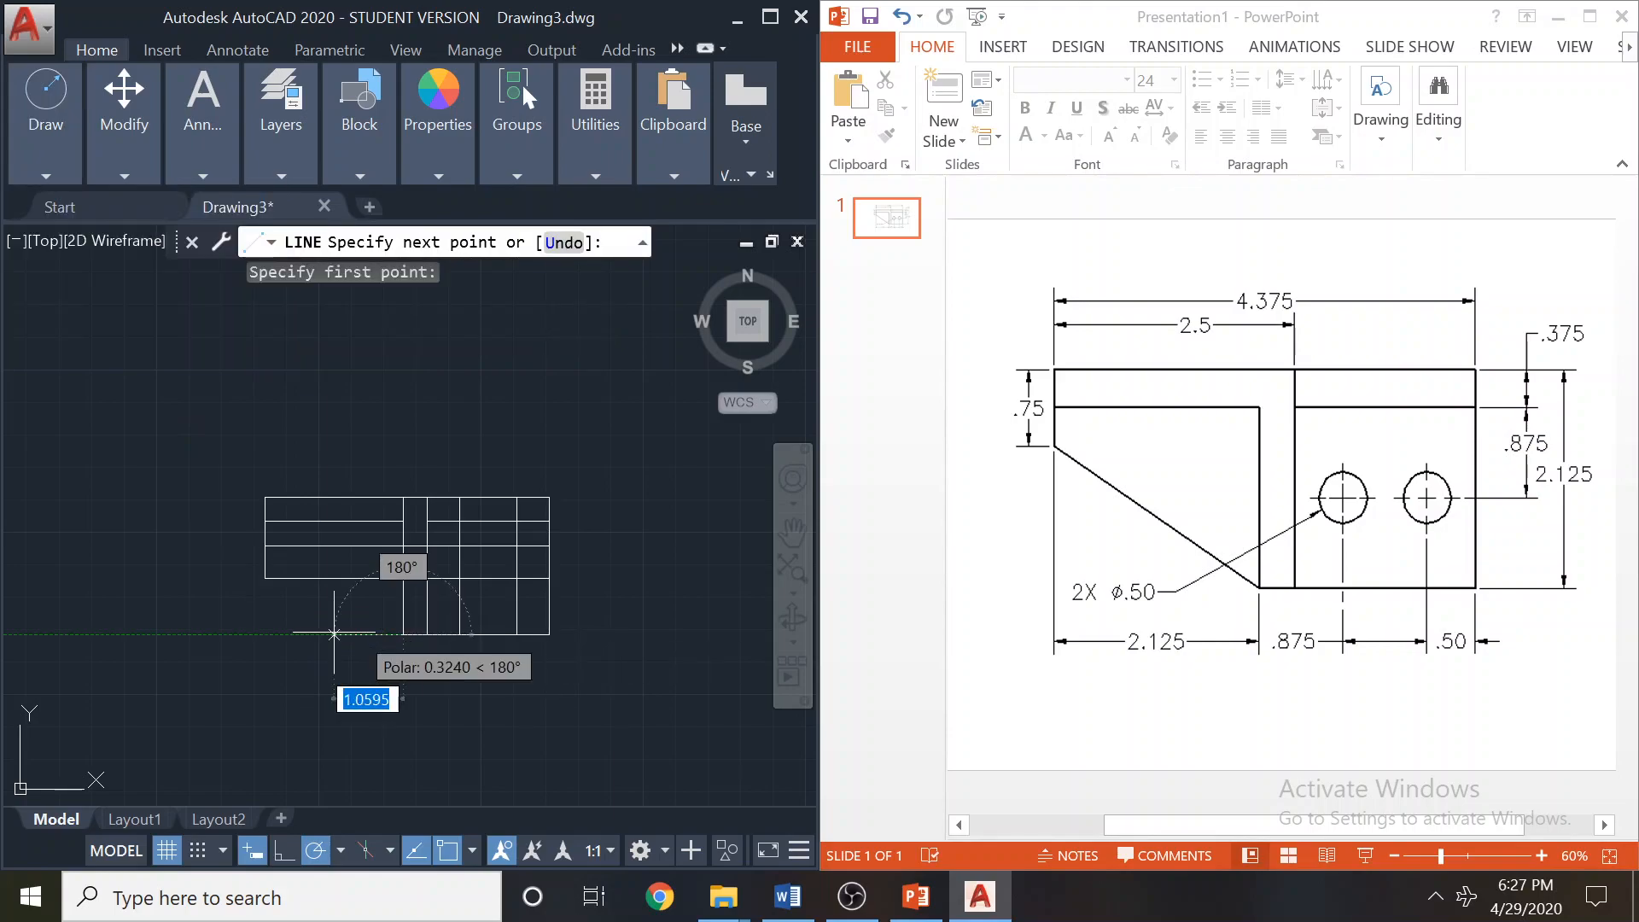
scroll(283, 600, "up", 4)
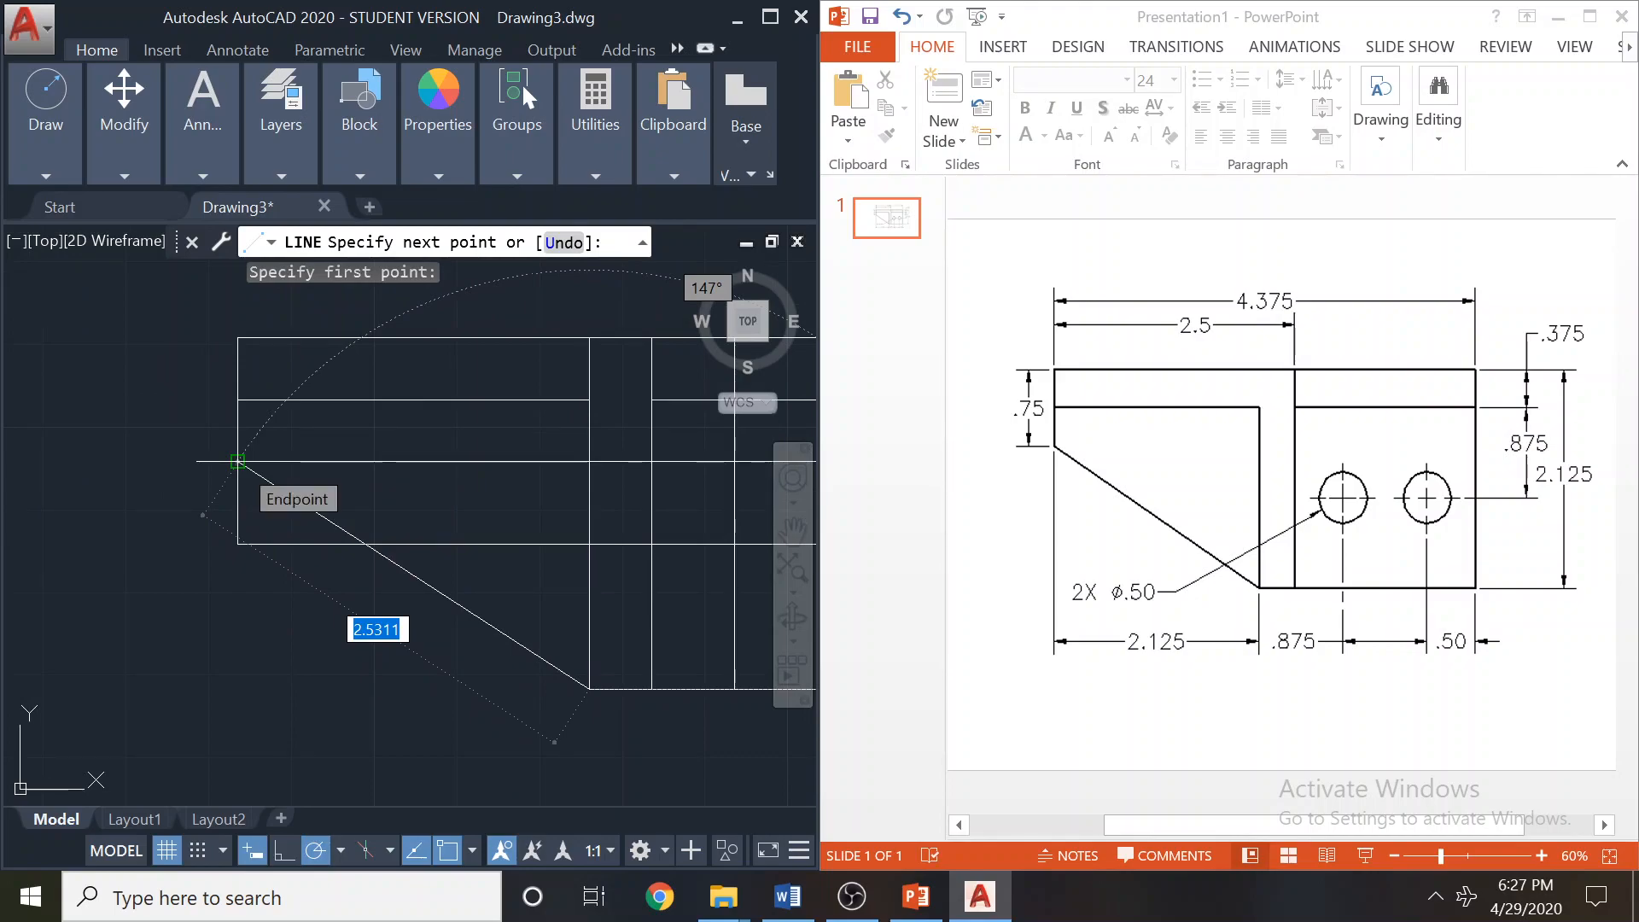
left_click(239, 461)
key("Escape")
key("Escape")
Erase the horizontal construction line offset 0.75 from the top edge.
scroll(123, 563, "down", 2)
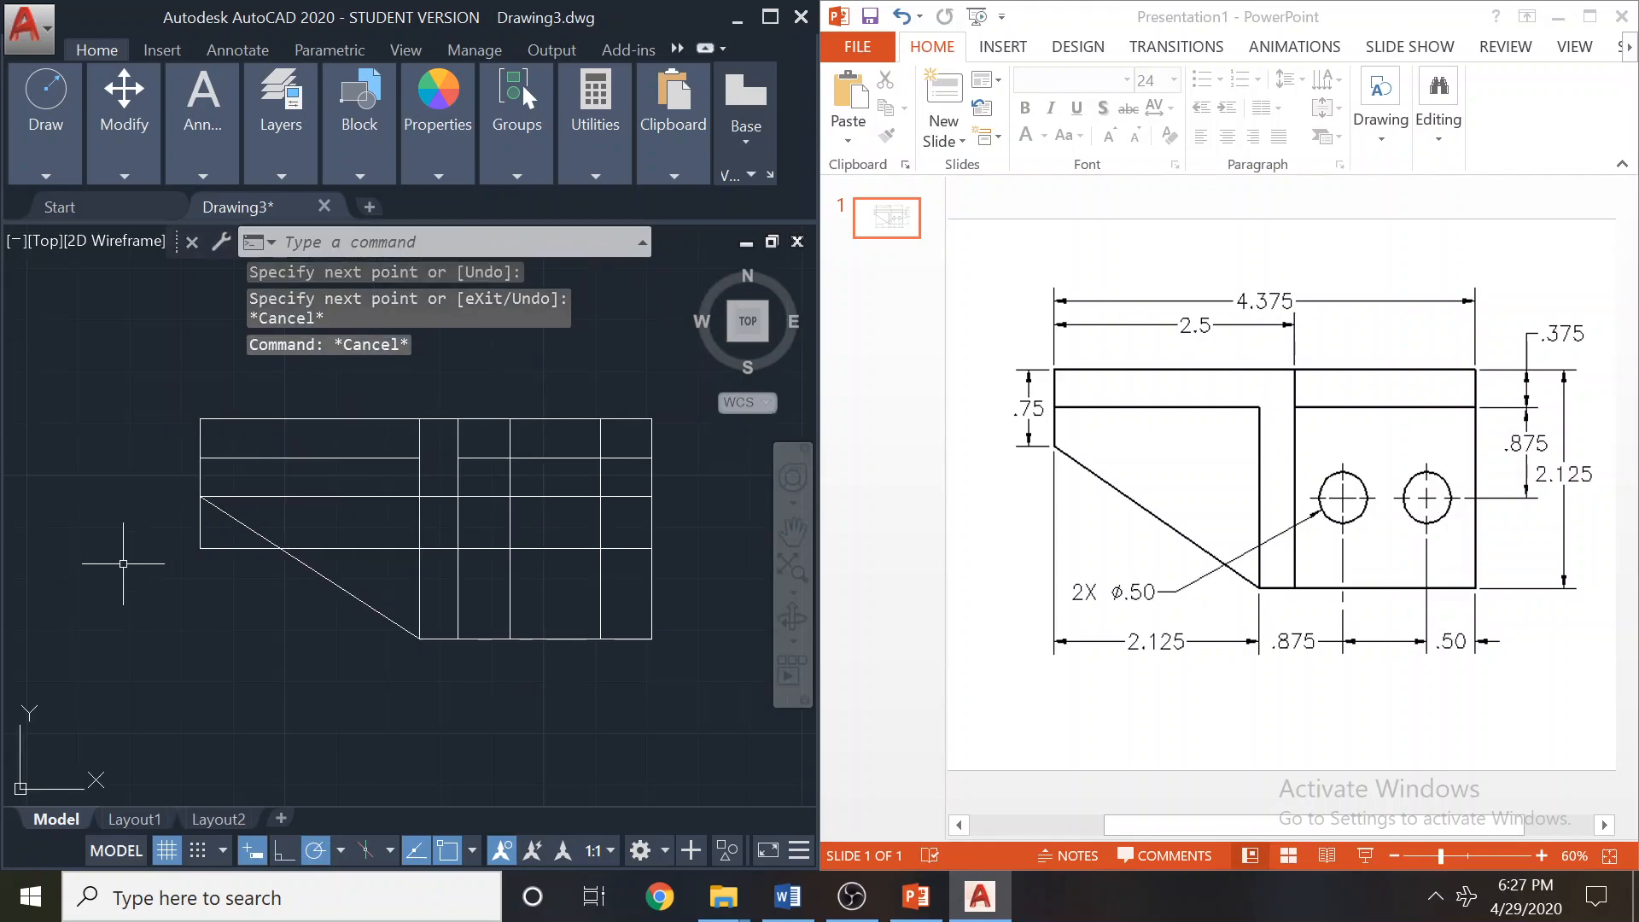
left_click(341, 496)
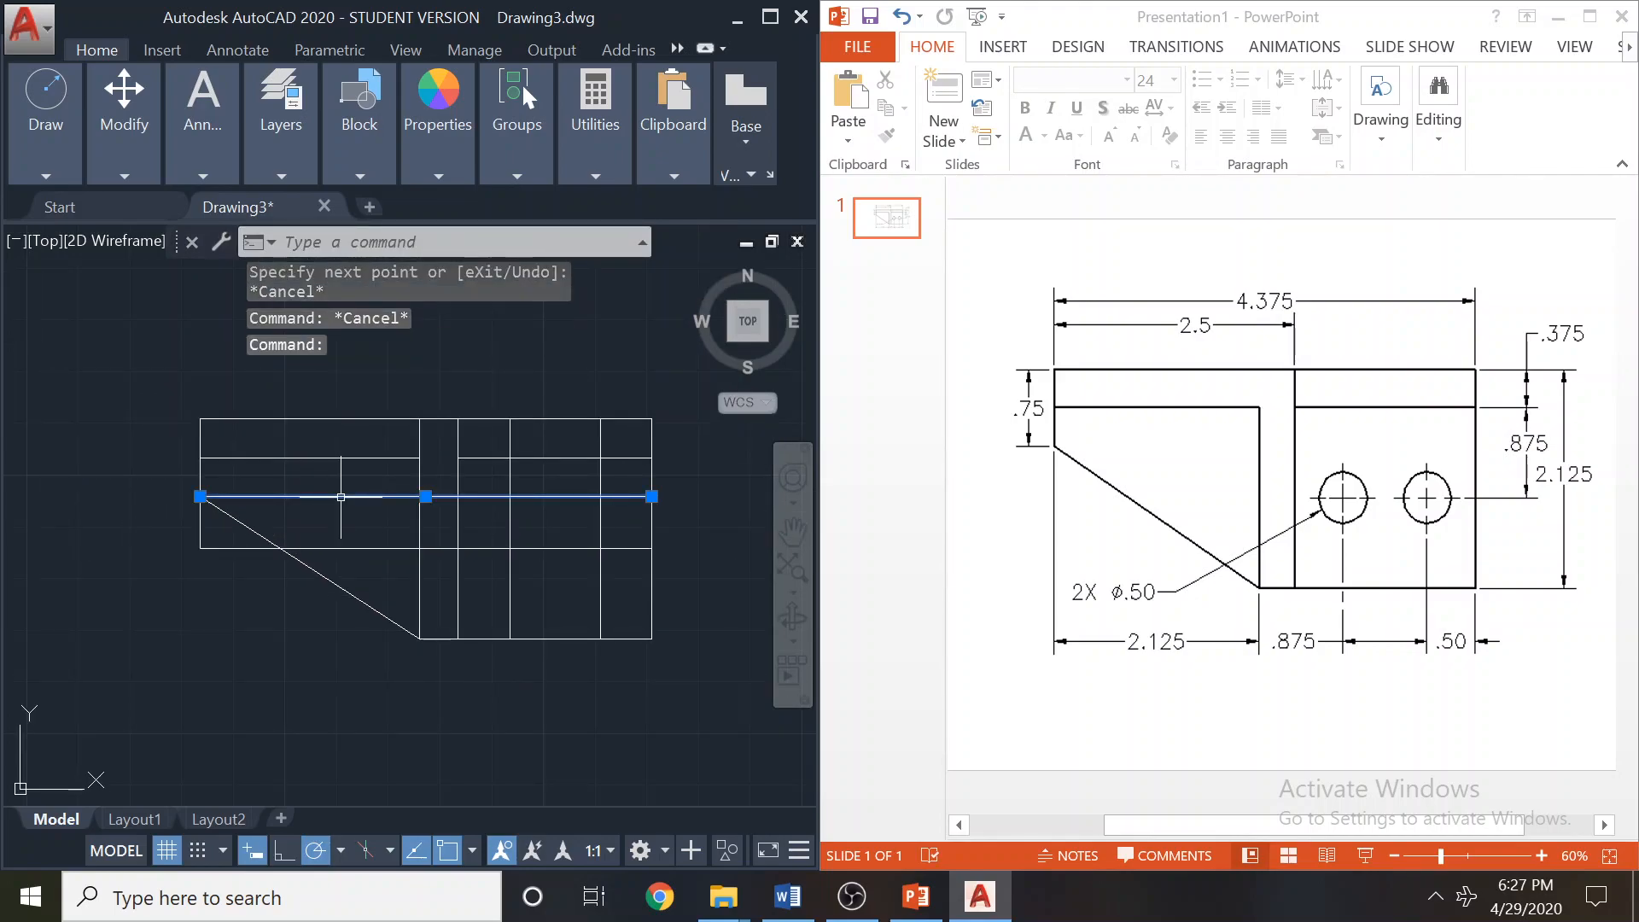
key("Delete")
Shorten the horizontal hole-centre line from its left end to about 1.63 long, ending between the second inner vertical and the left hole's centre line.
mouse_move(211, 618)
middle_mouse_down()
mouse_move(271, 617)
mouse_move(252, 623)
middle_mouse_up()
left_click(376, 557)
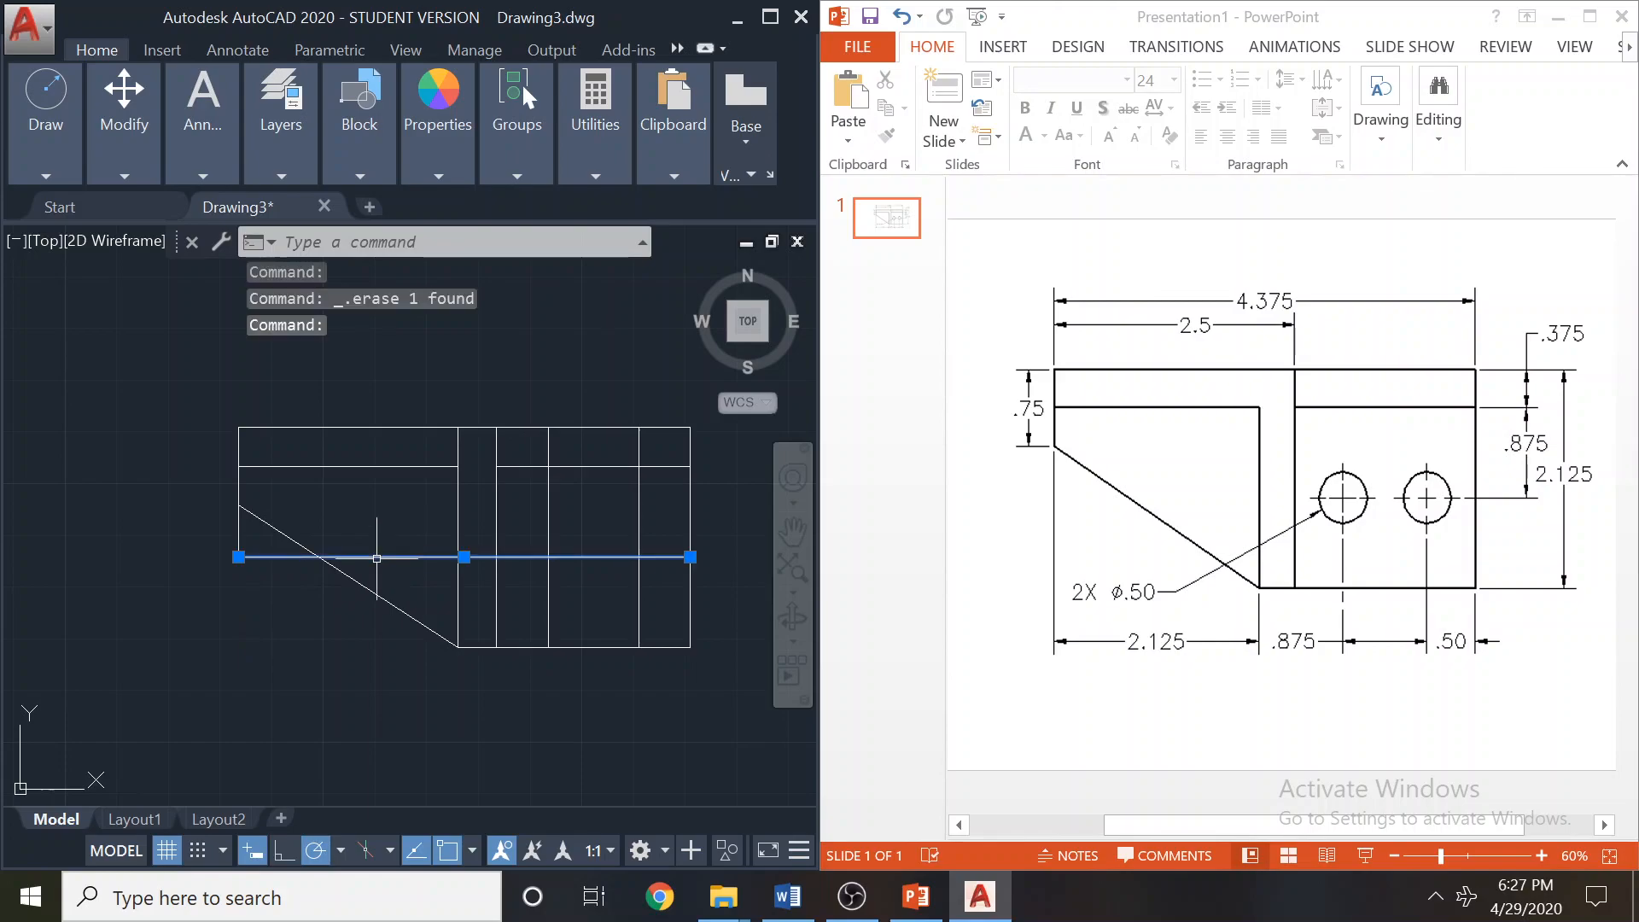
left_click(238, 556)
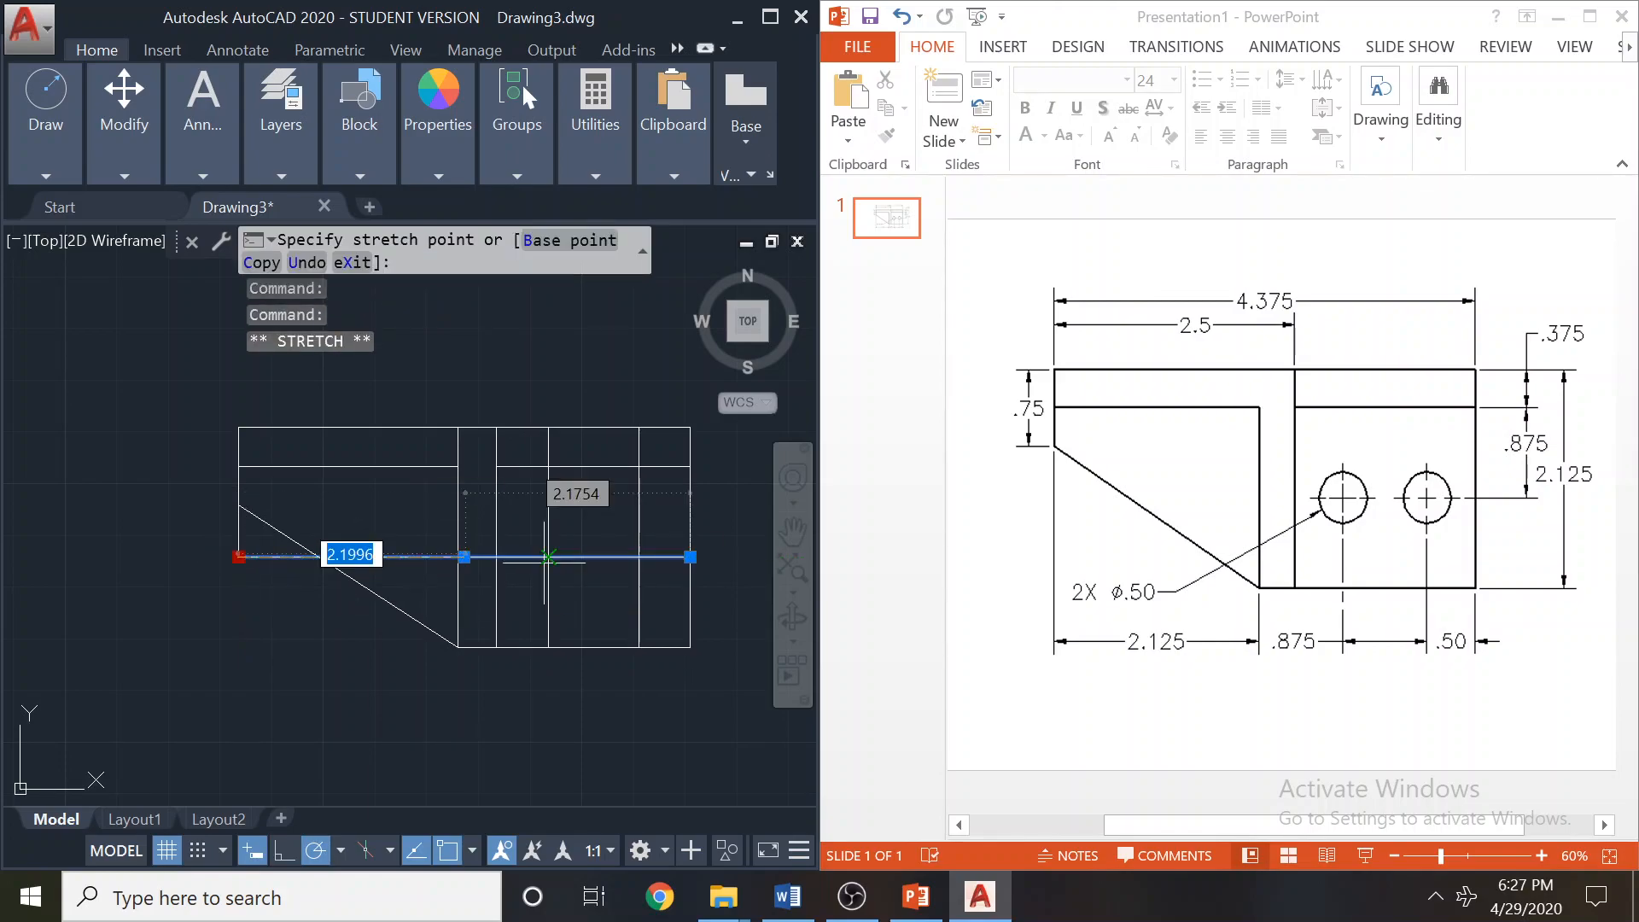
left_click(522, 556)
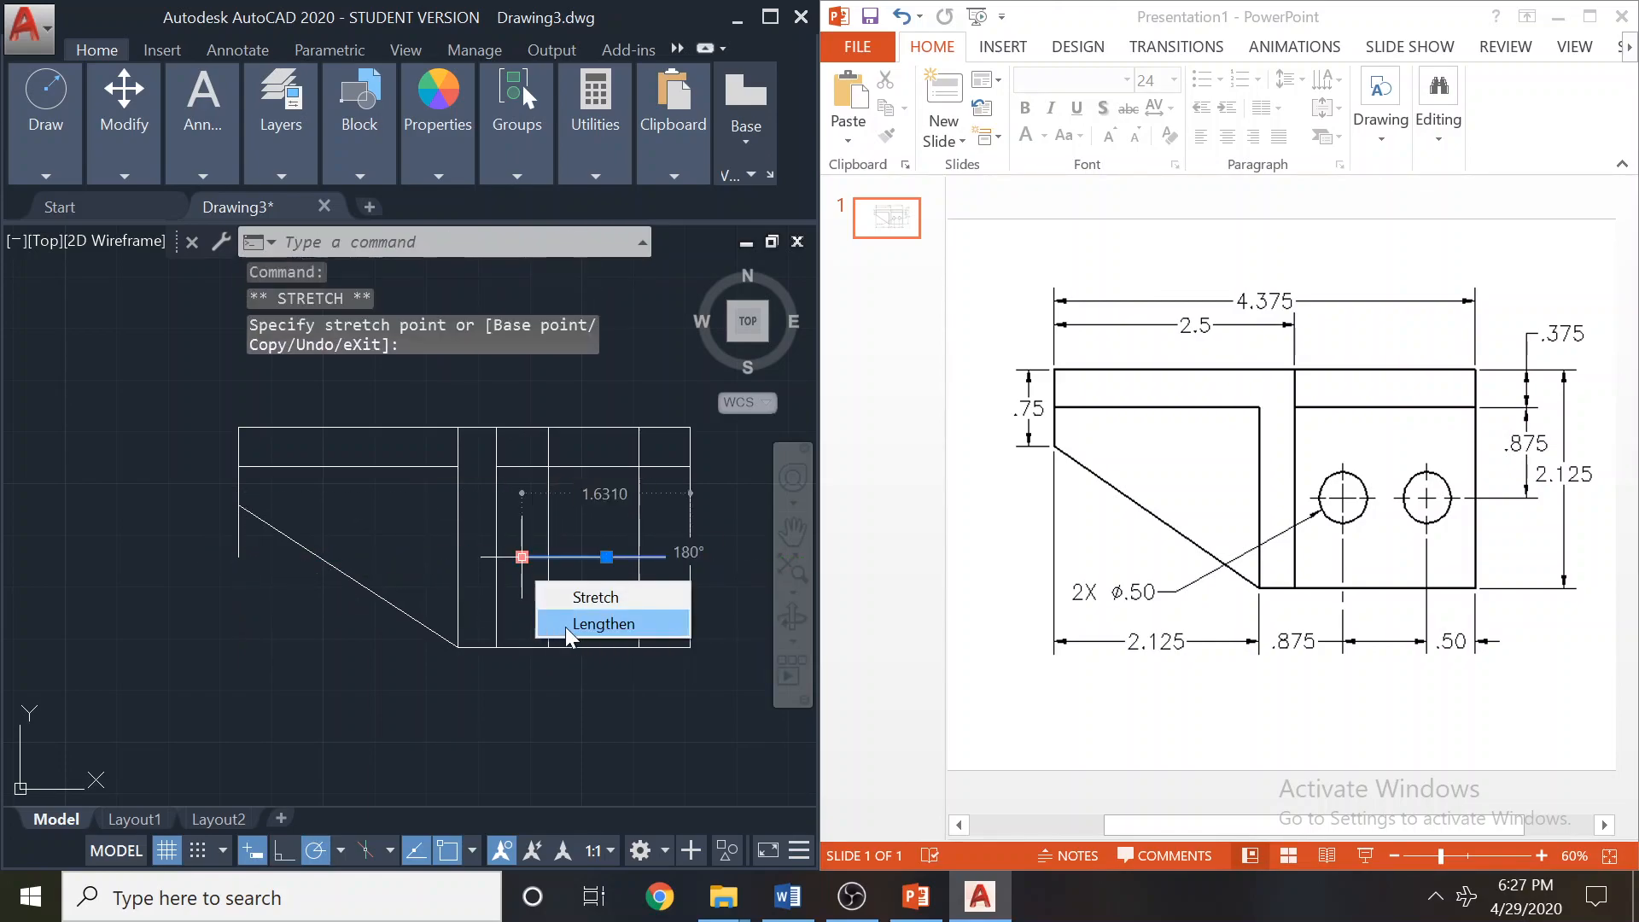
key("Escape")
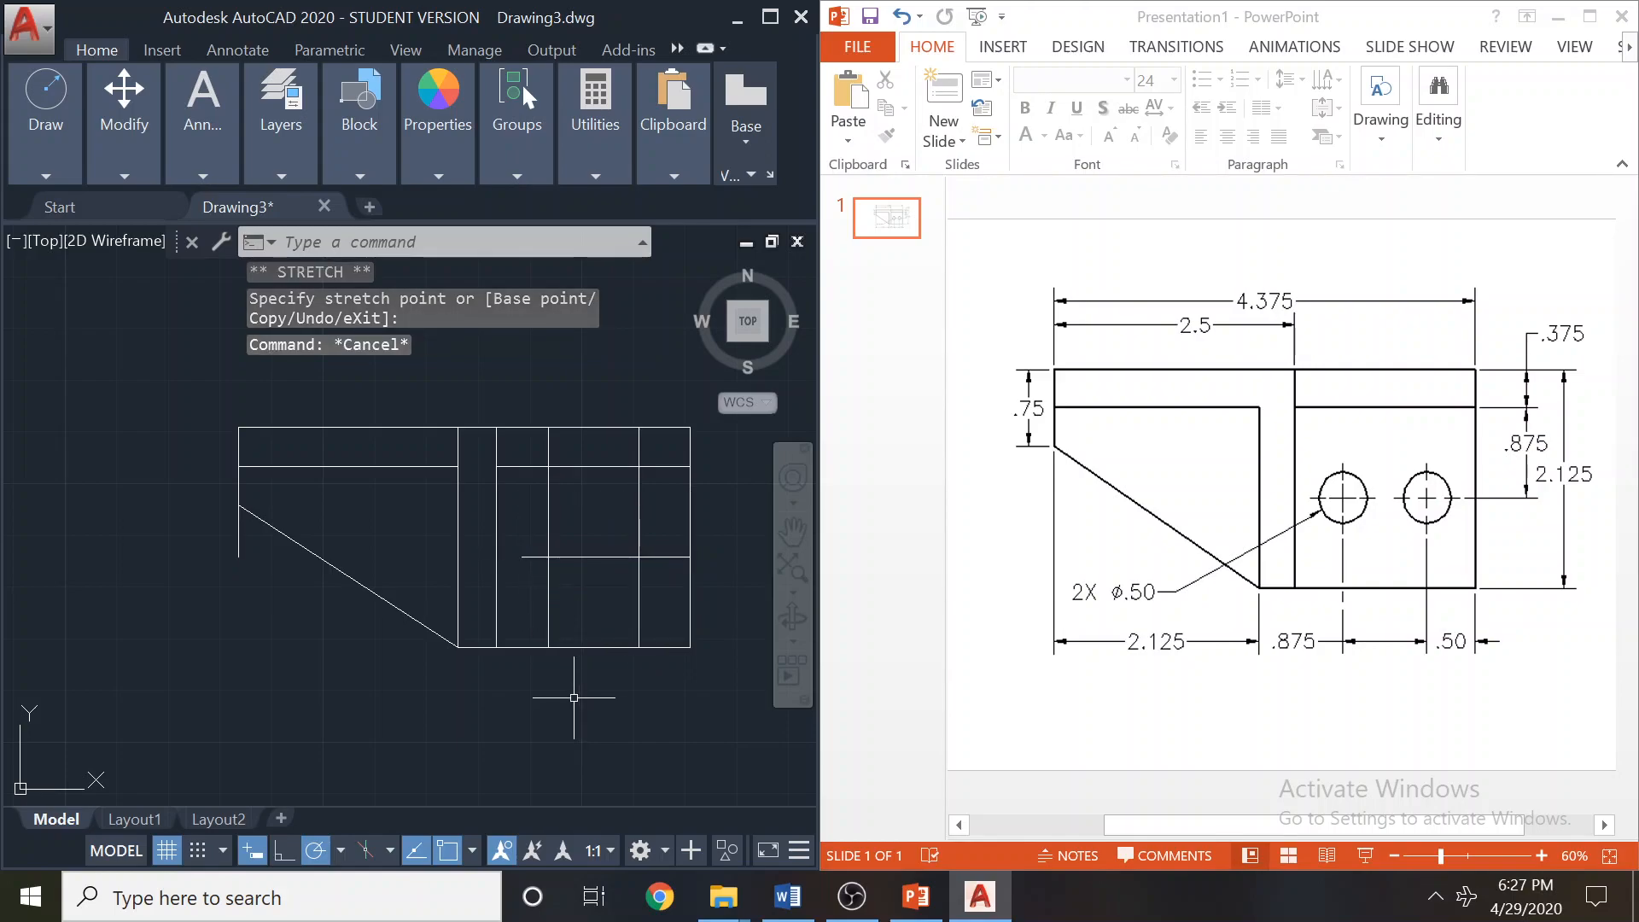
Shorten the part's left edge so its lower end meets the upper end of the sloped line.
scroll(460, 561, "up", 2)
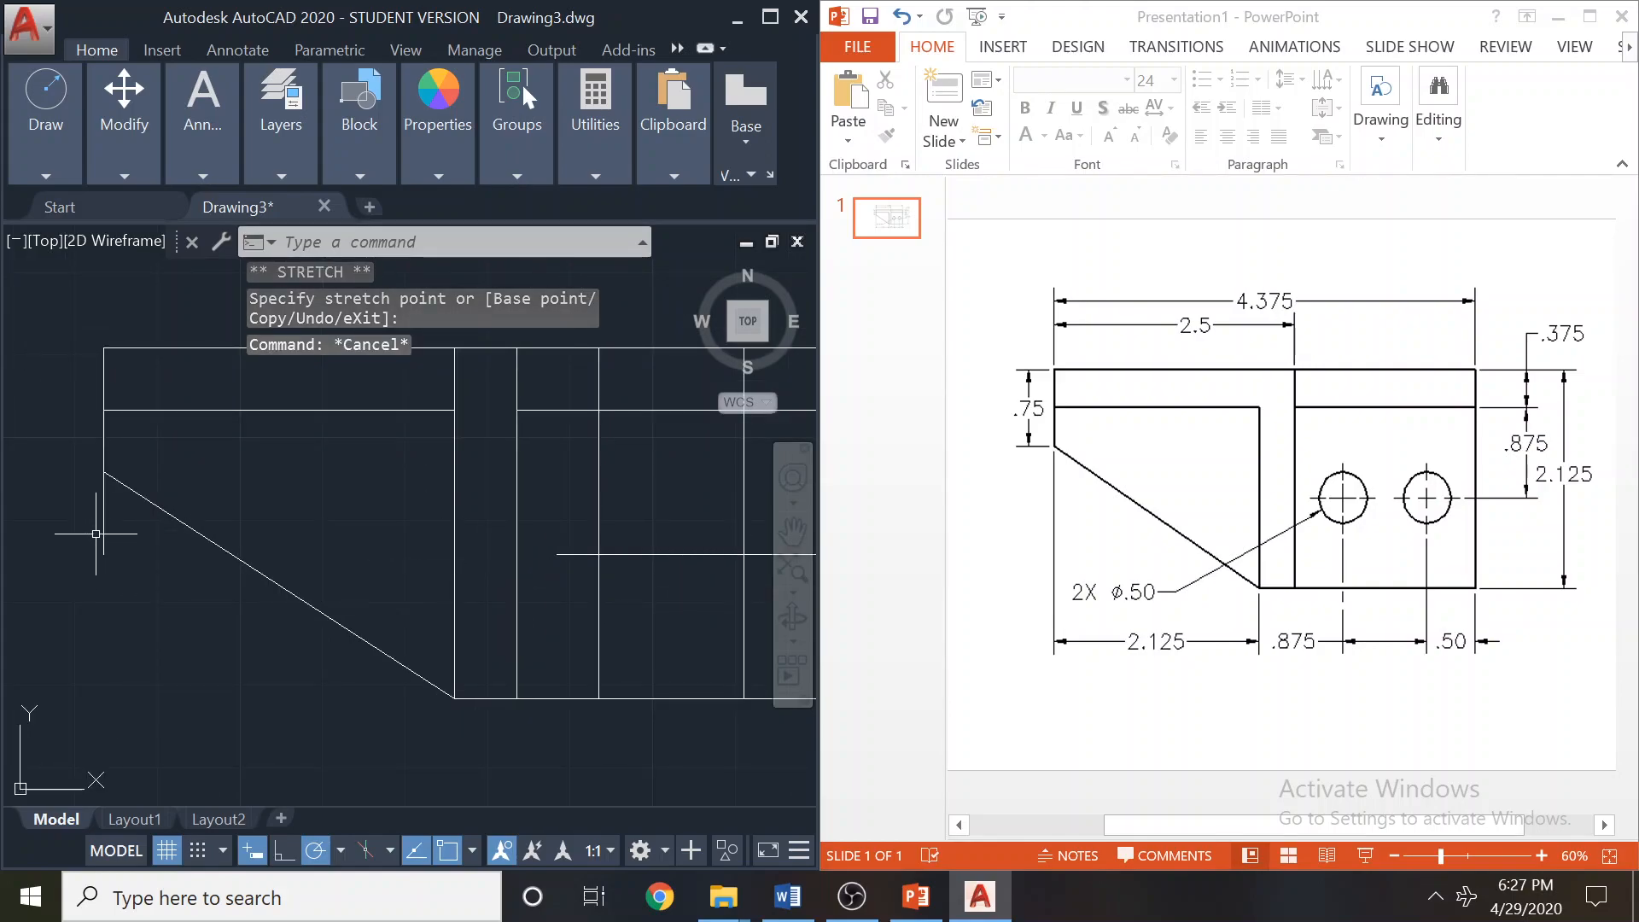
left_click(99, 545)
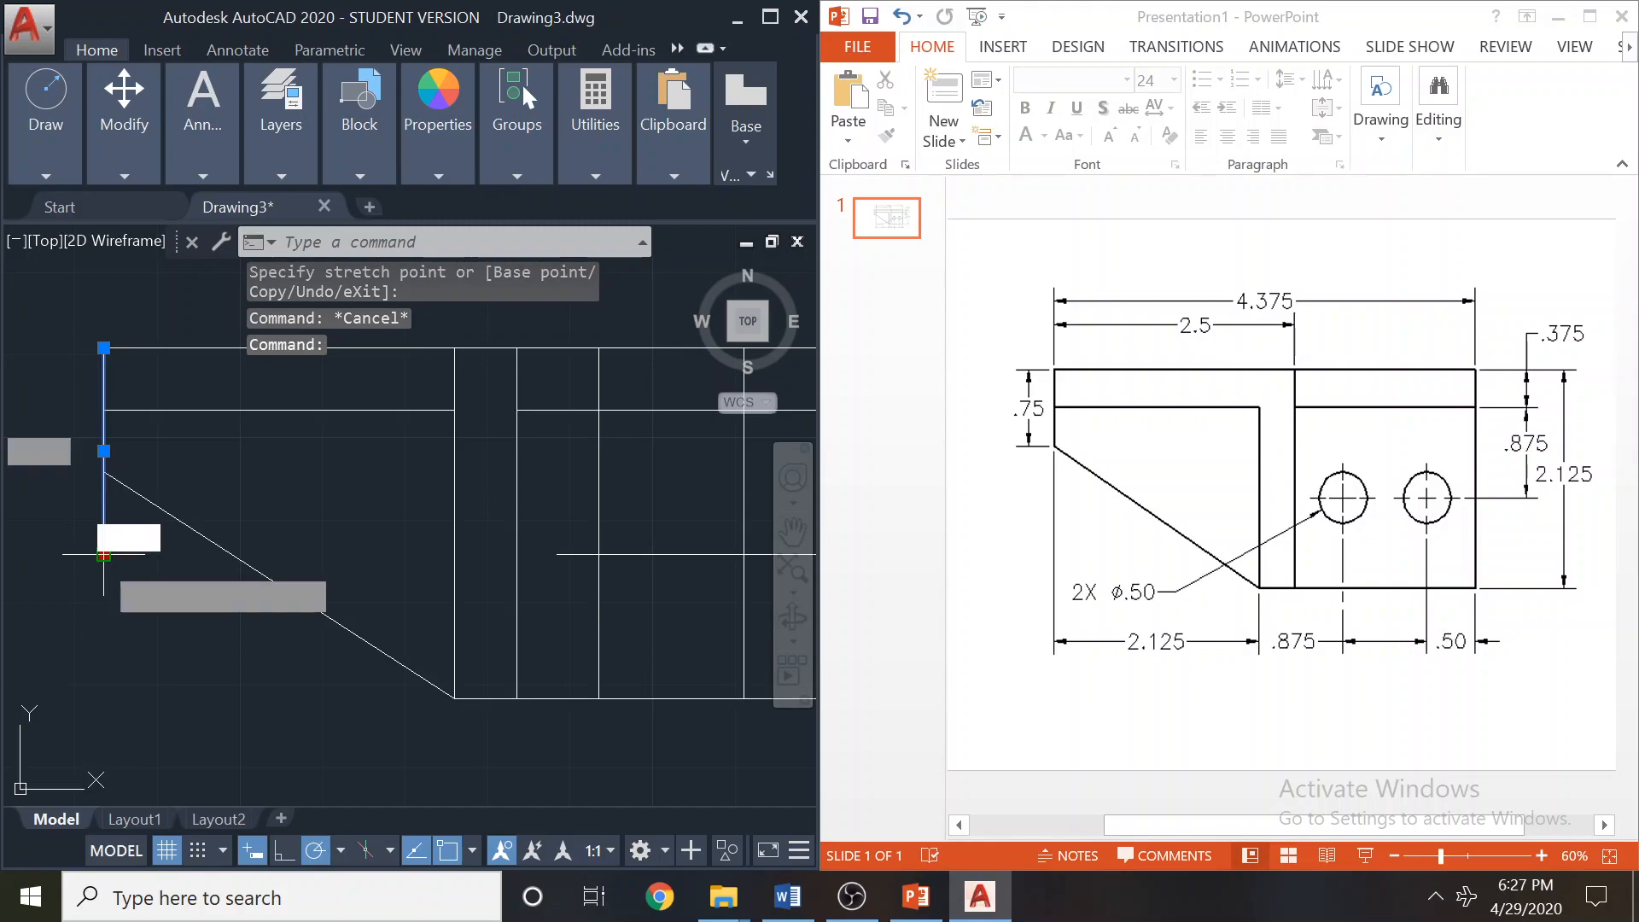
left_click(104, 554)
left_click(104, 471)
key("Escape")
key("Escape")
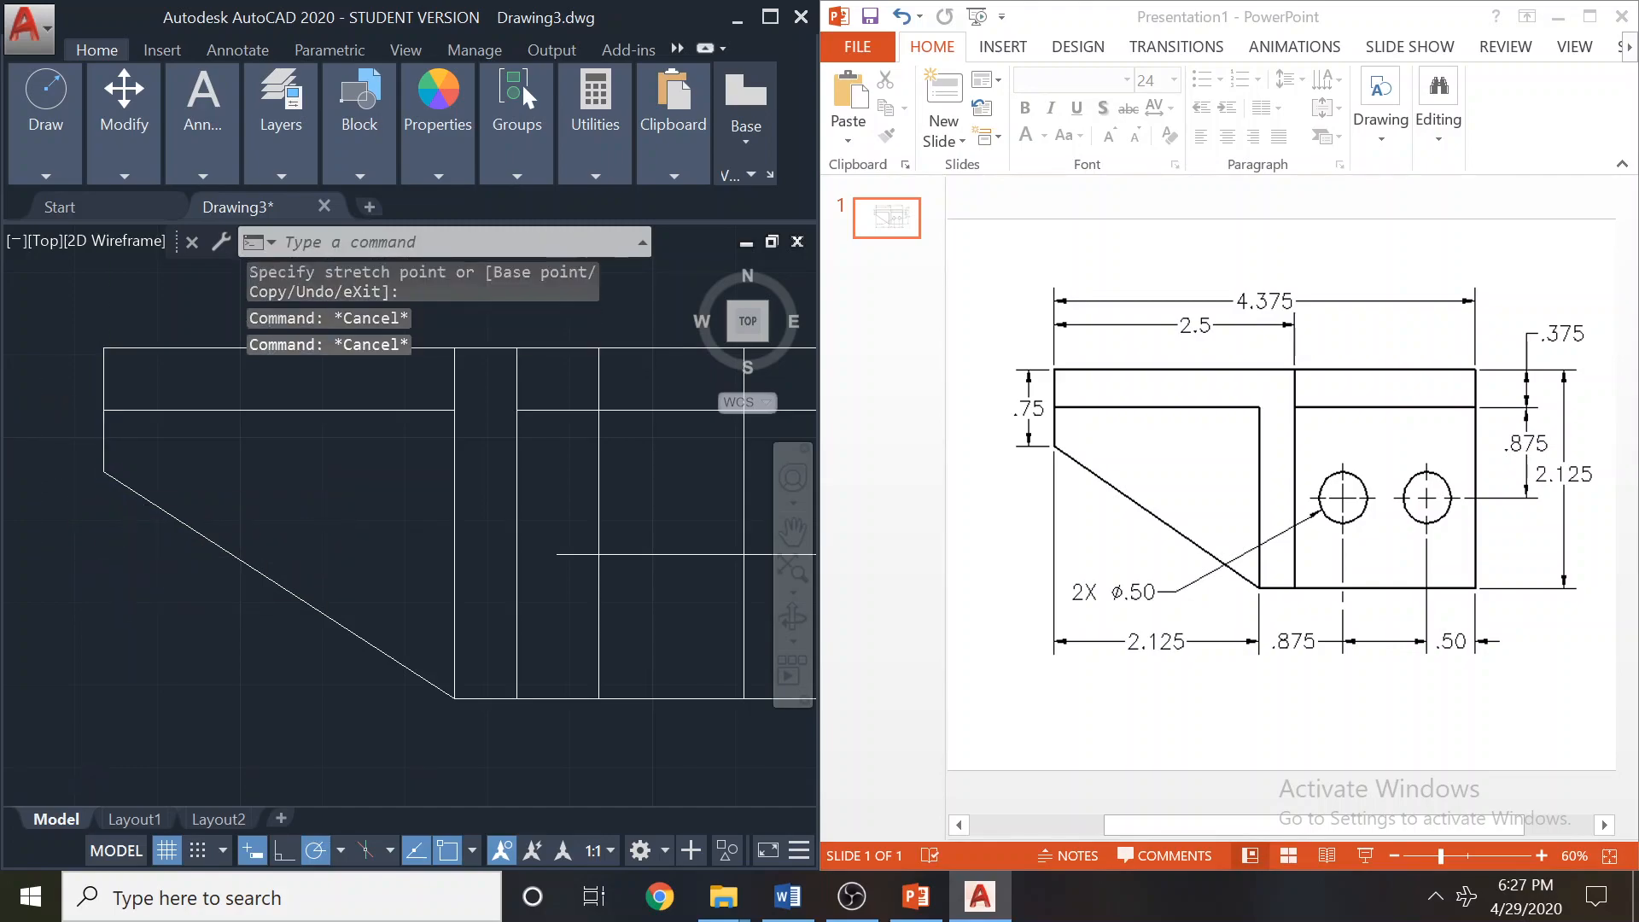
Shorten the right end of the horizontal hole-centre line to leave it about 1.31 long, just past the right hole's centre.
scroll(495, 586, "down", 3)
scroll(528, 609, "up", 3)
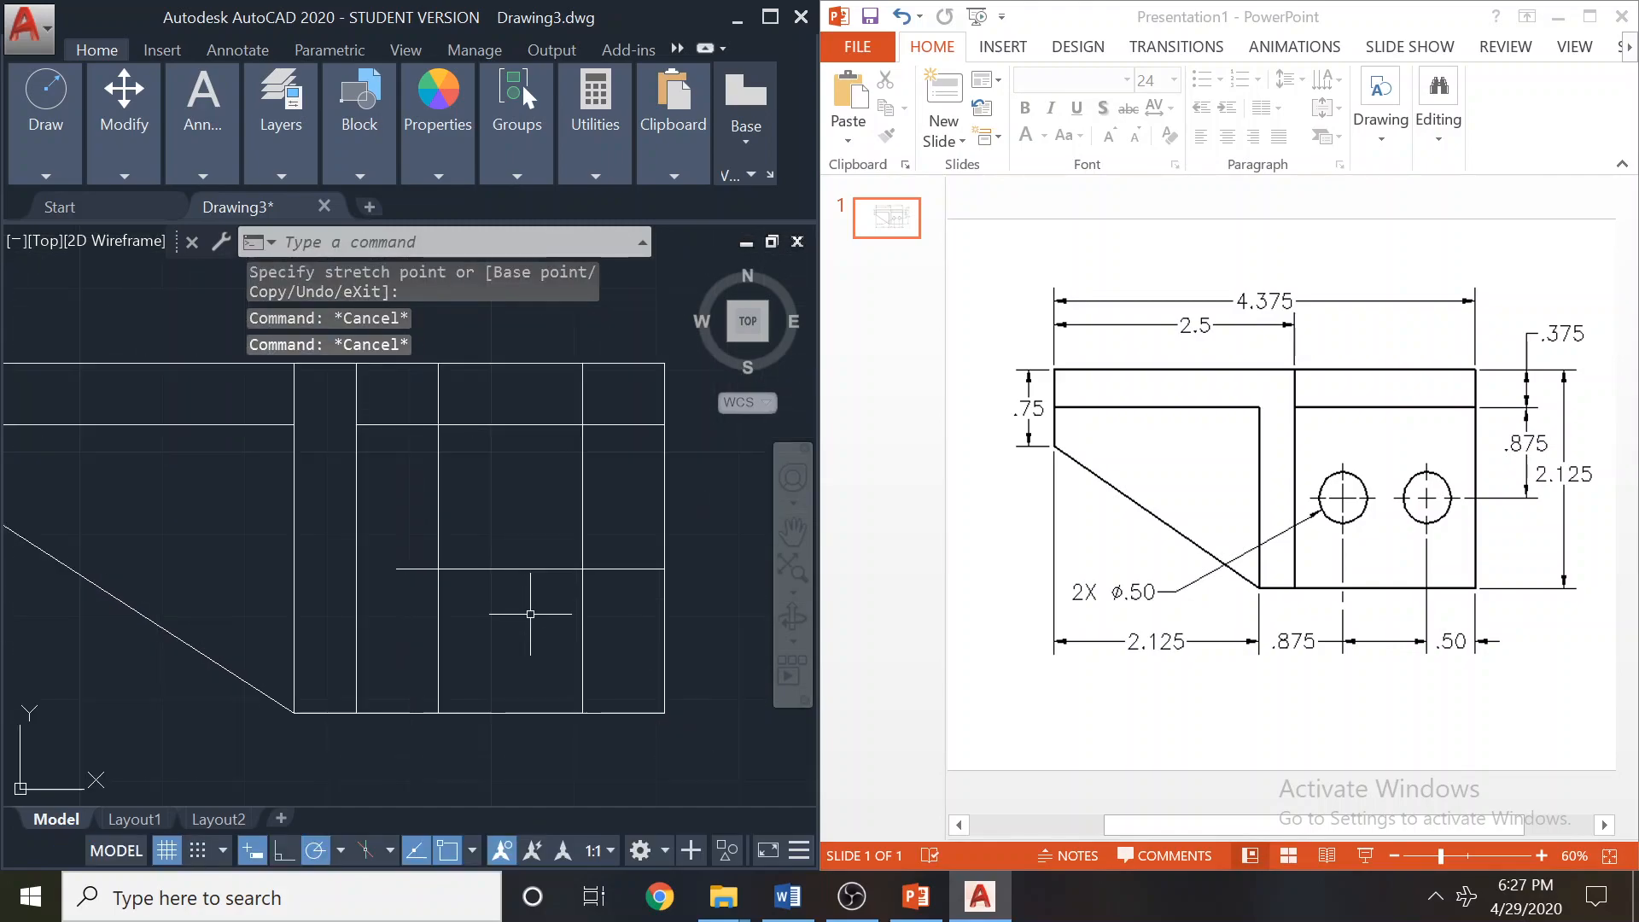
left_click(654, 570)
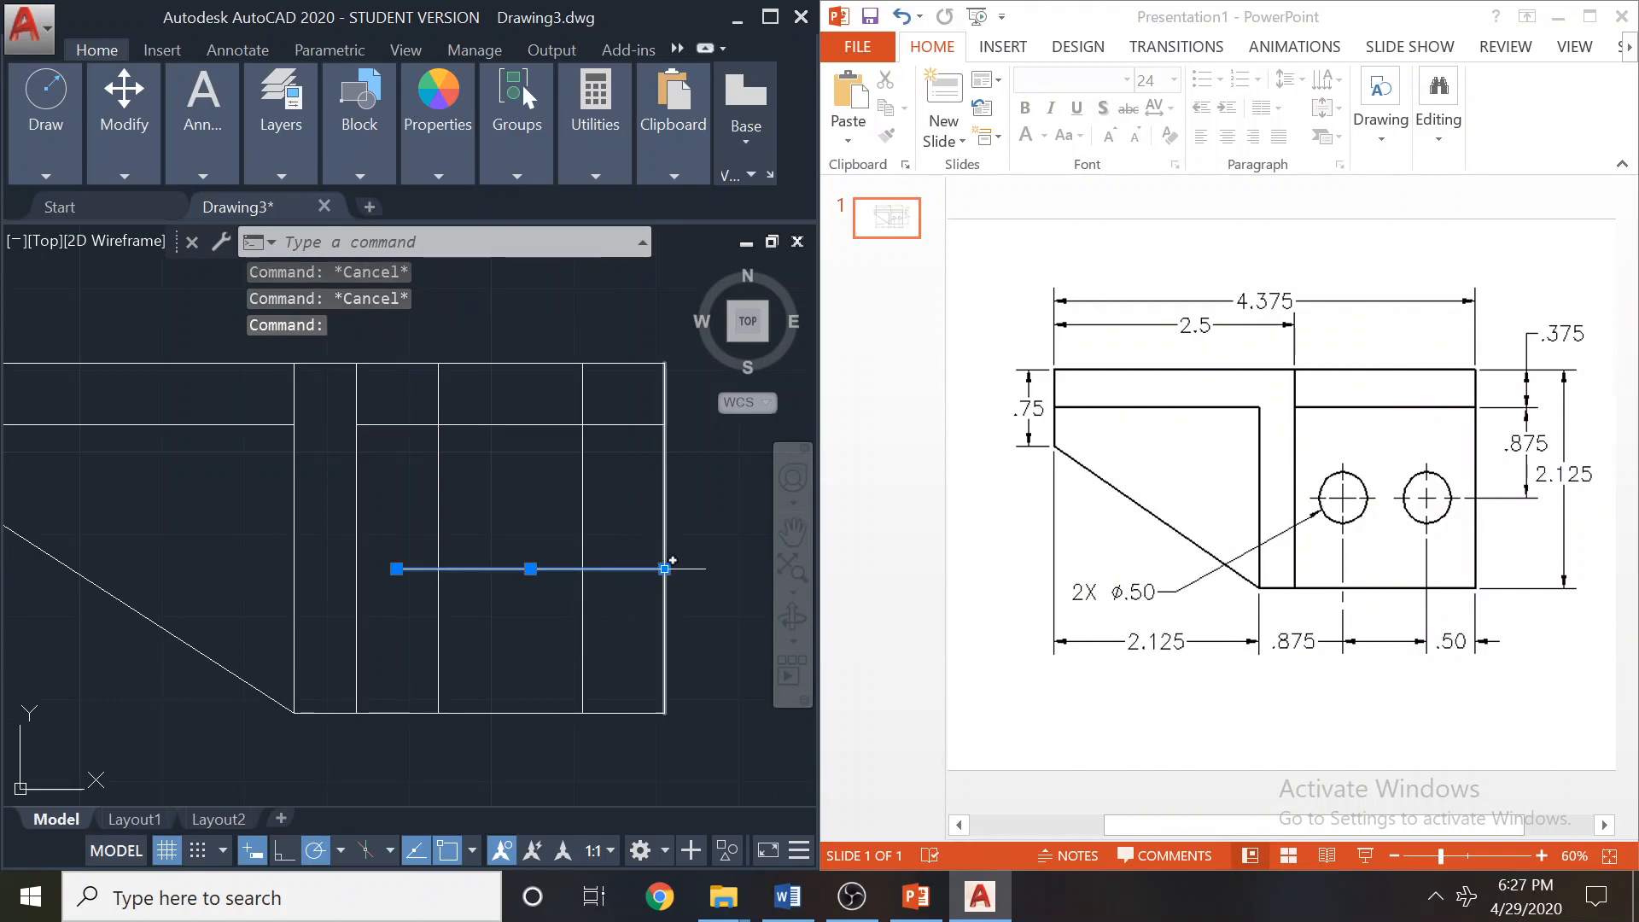
left_click(665, 568)
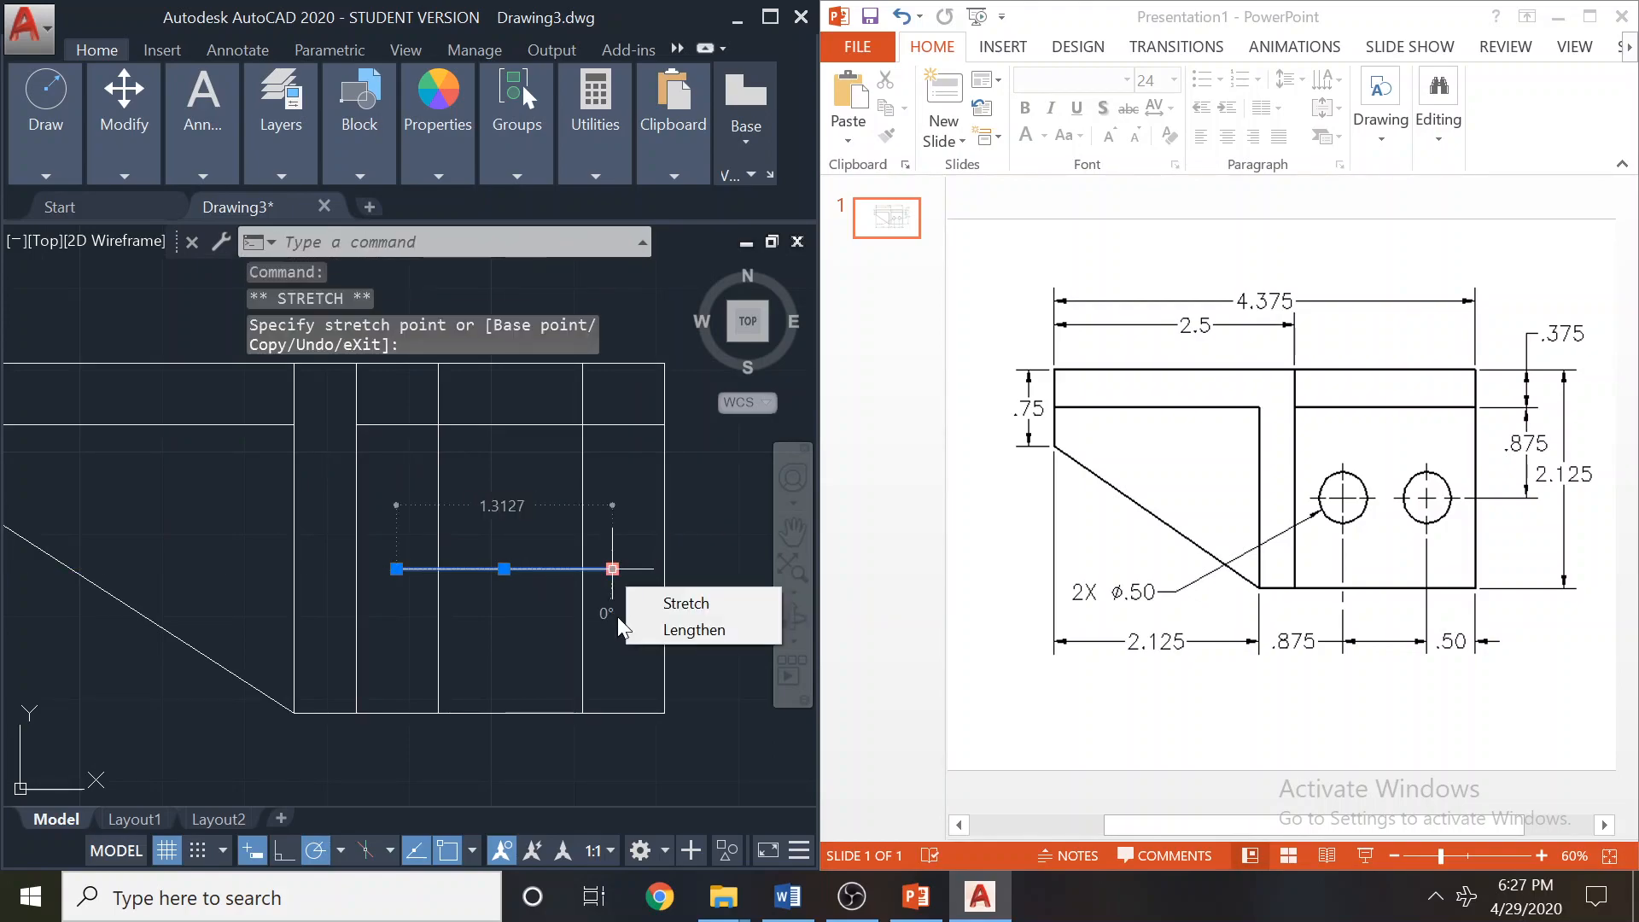
key("Escape")
Shorten the left hole's vertical centre line at both ends to about 0.81 long around the horizontal centre line.
left_click(438, 518)
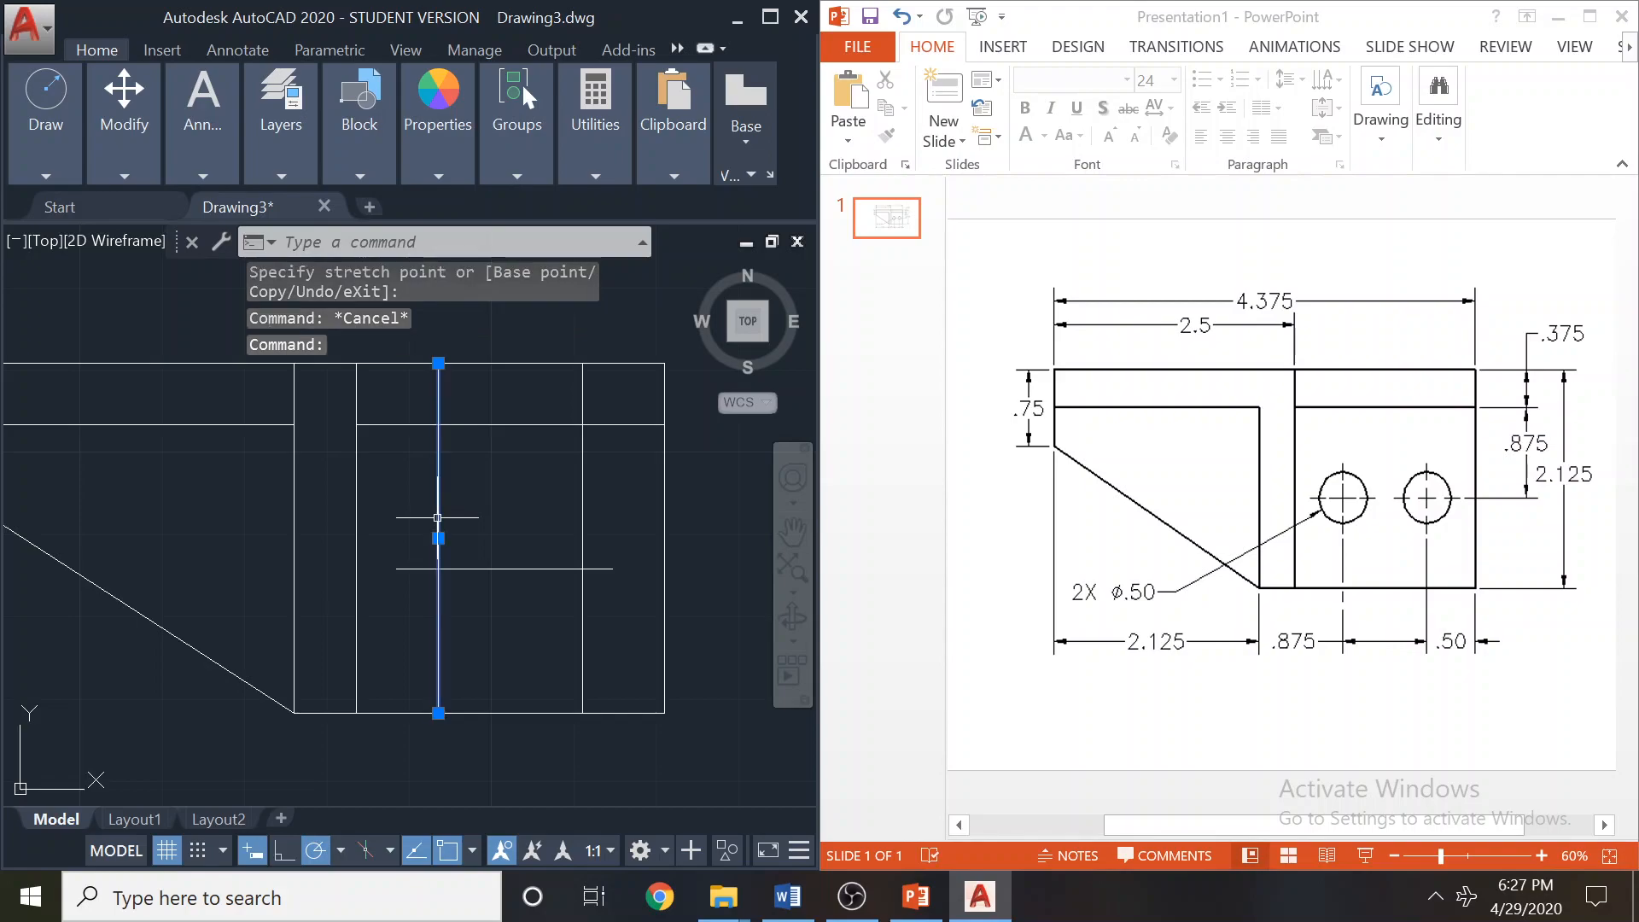
left_click(438, 362)
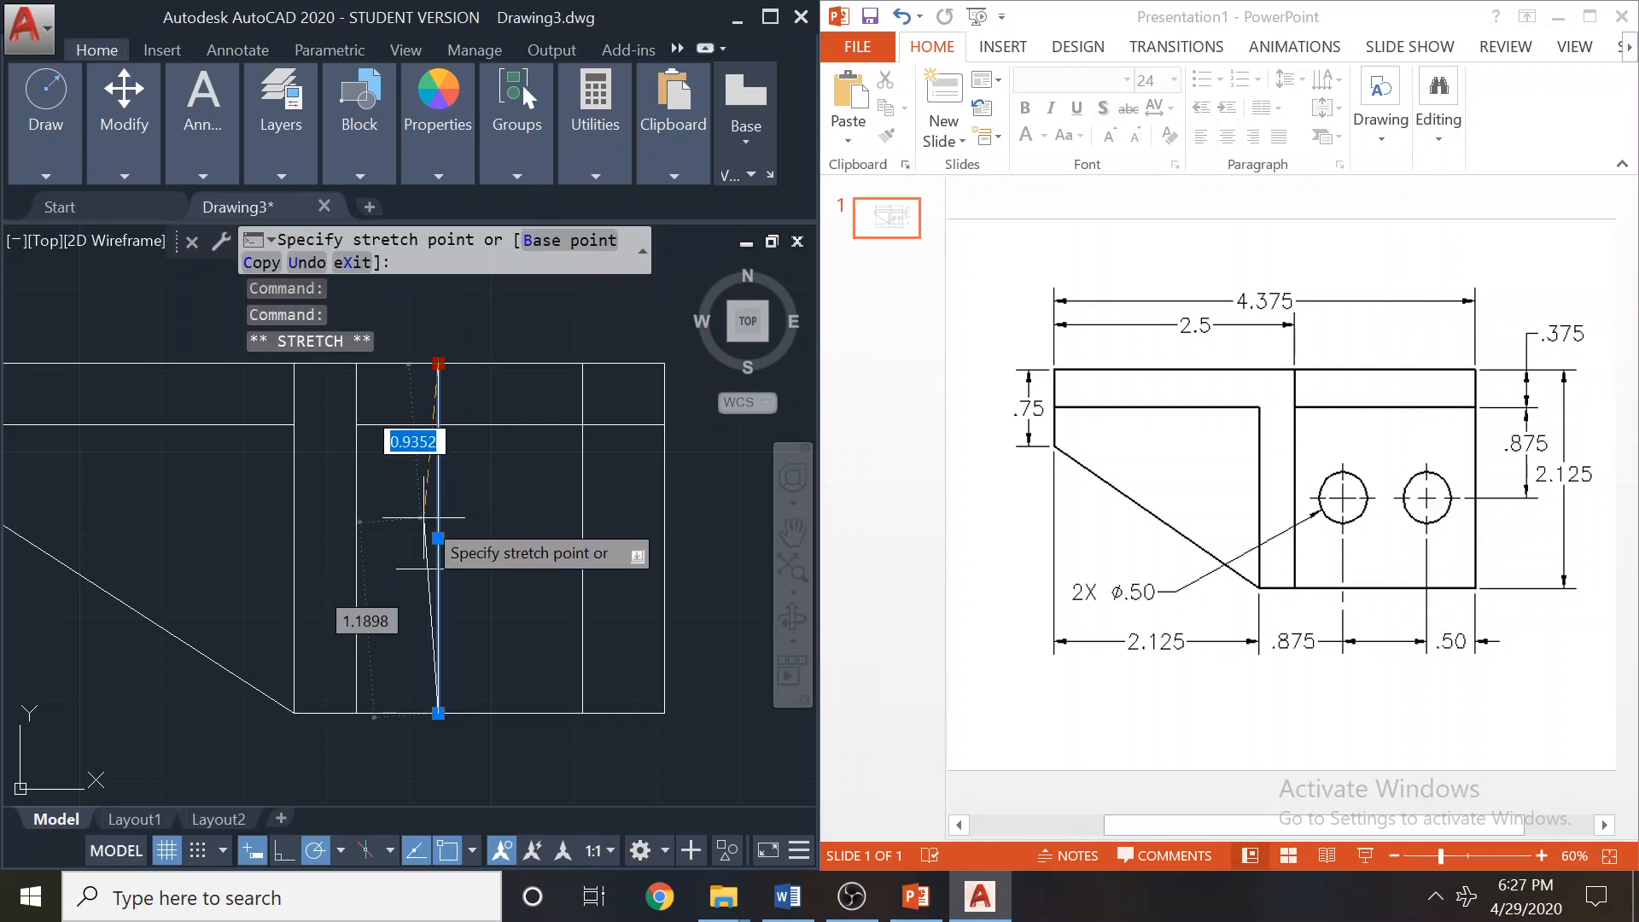
left_click(438, 474)
key("Escape")
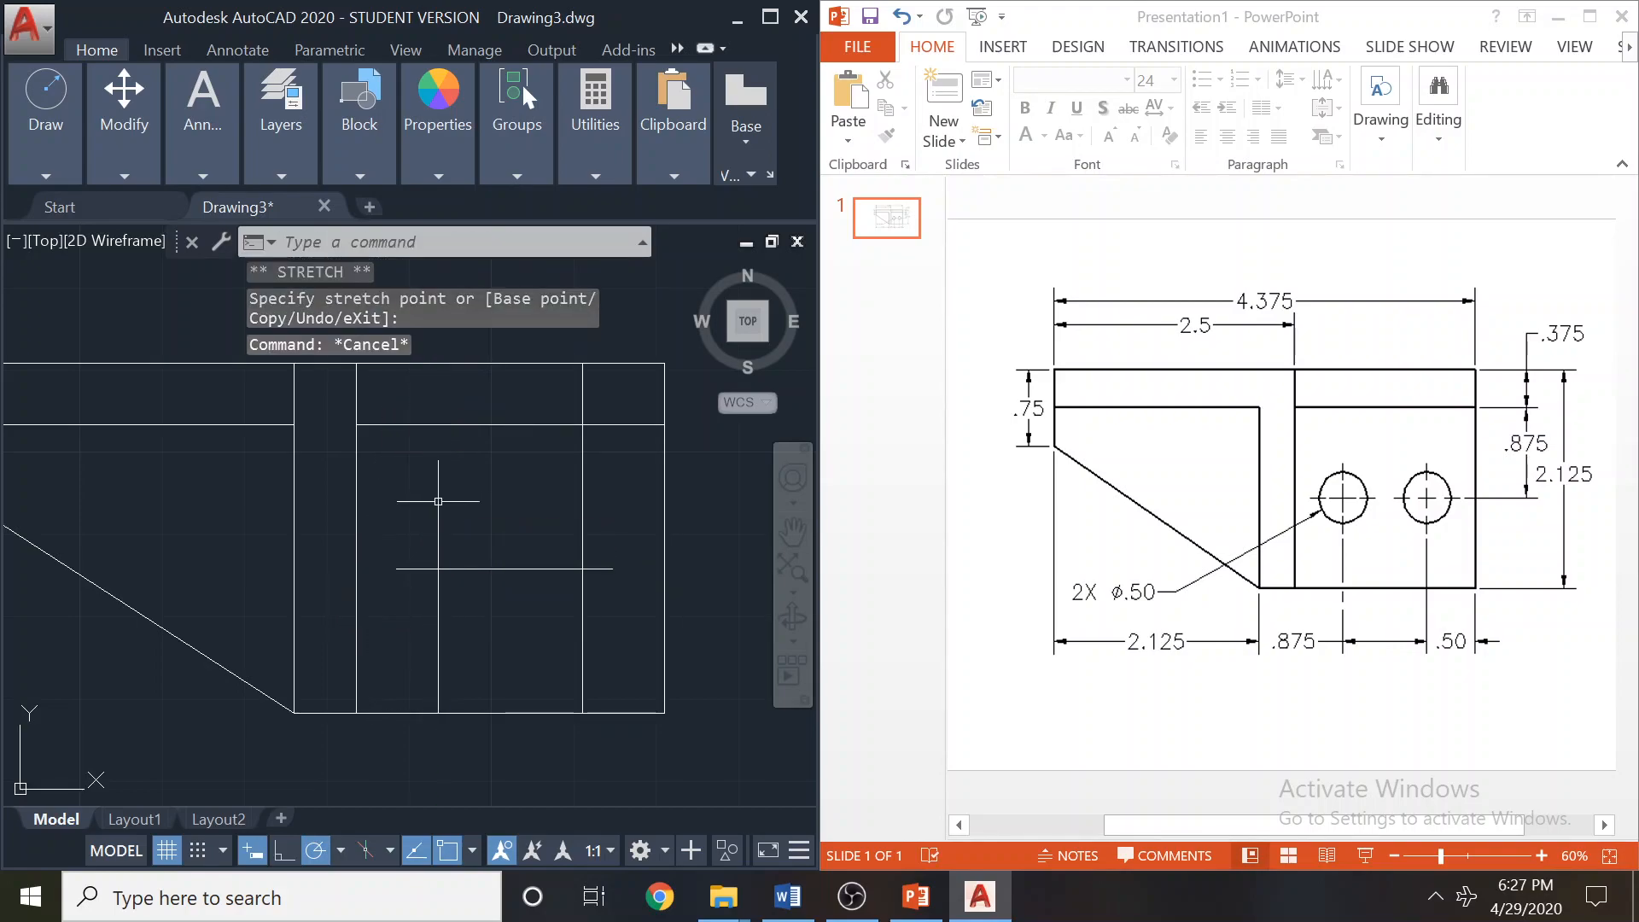
left_click(442, 633)
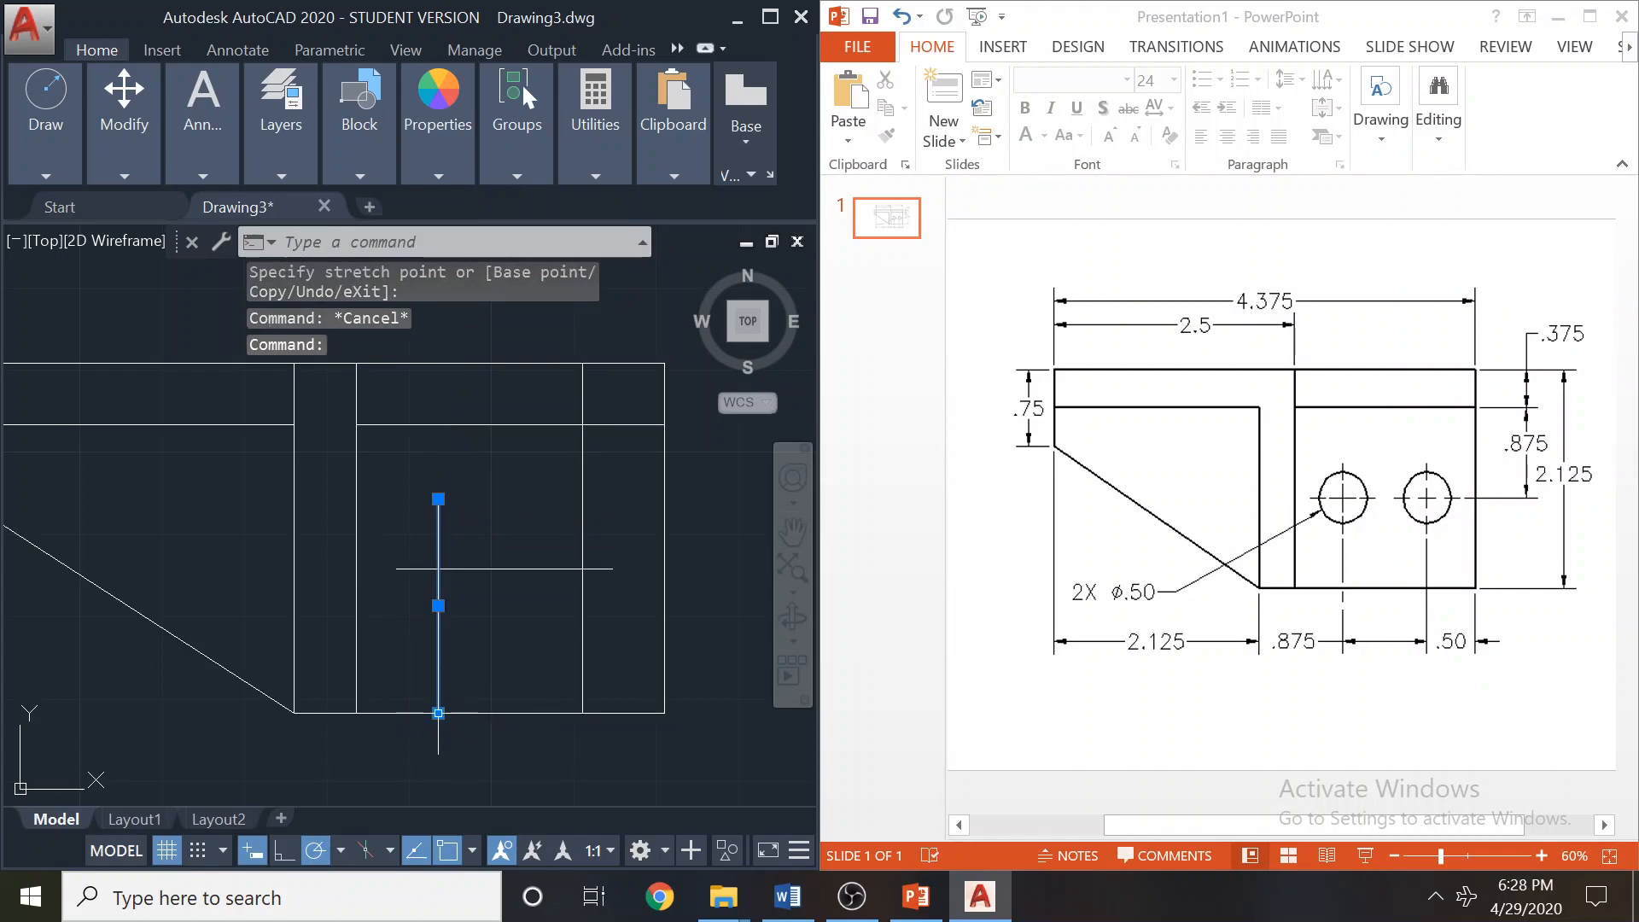
left_click(438, 712)
left_click(438, 632)
key("Escape")
key("Escape")
Shorten the right hole's vertical centre line at both ends to about 0.81 long, level with the left hole's centre line.
left_click(584, 509)
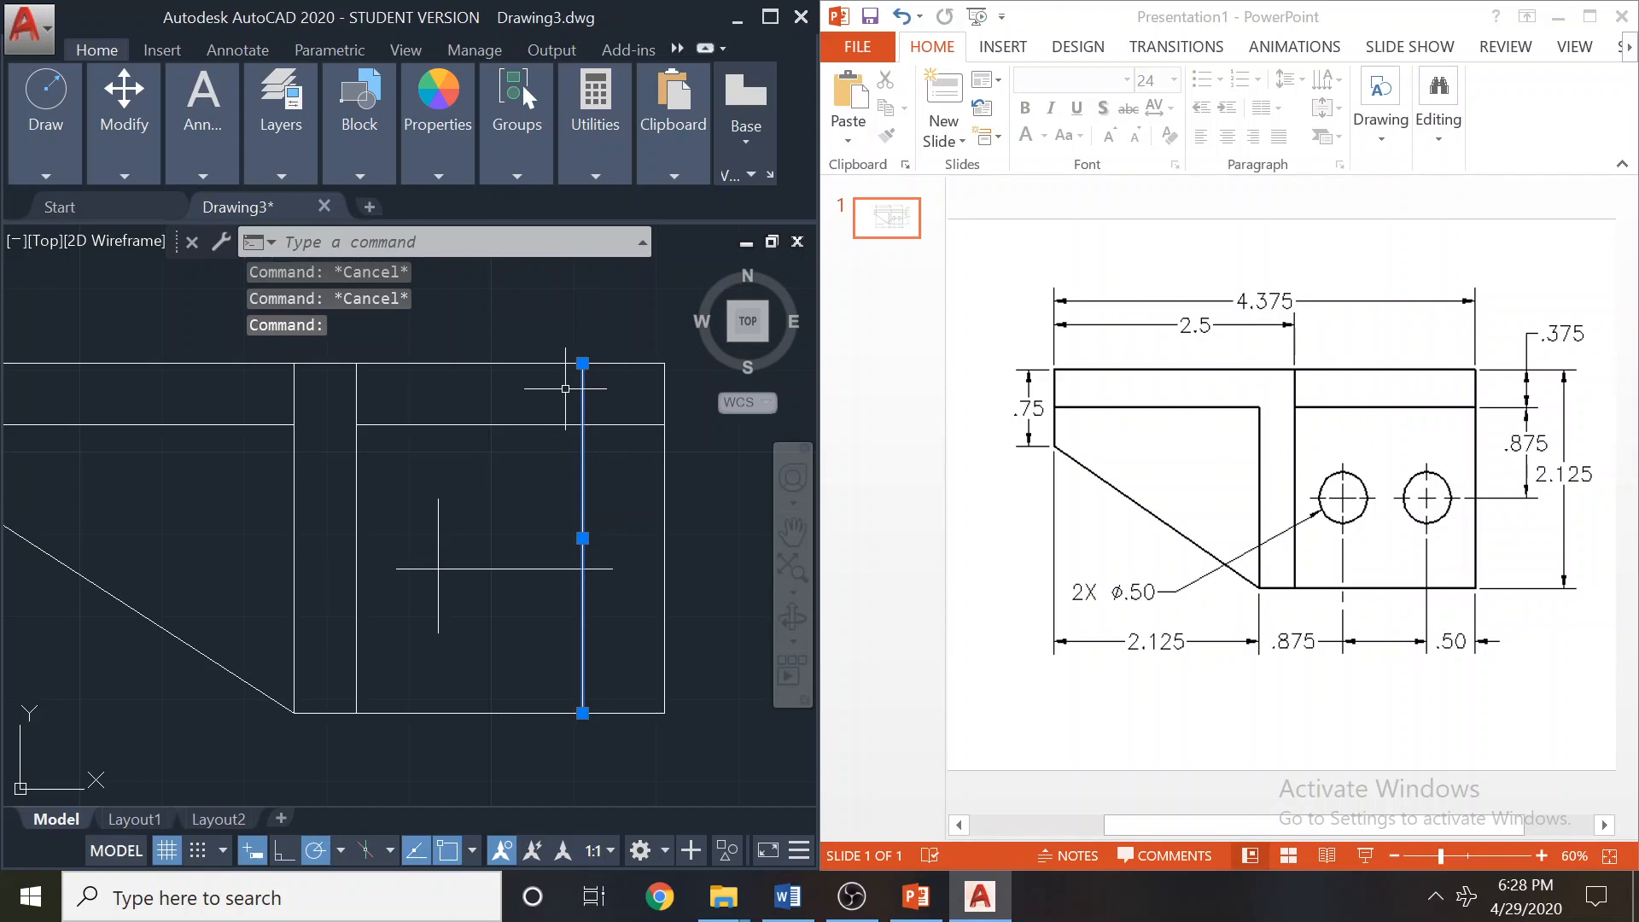
left_click(582, 363)
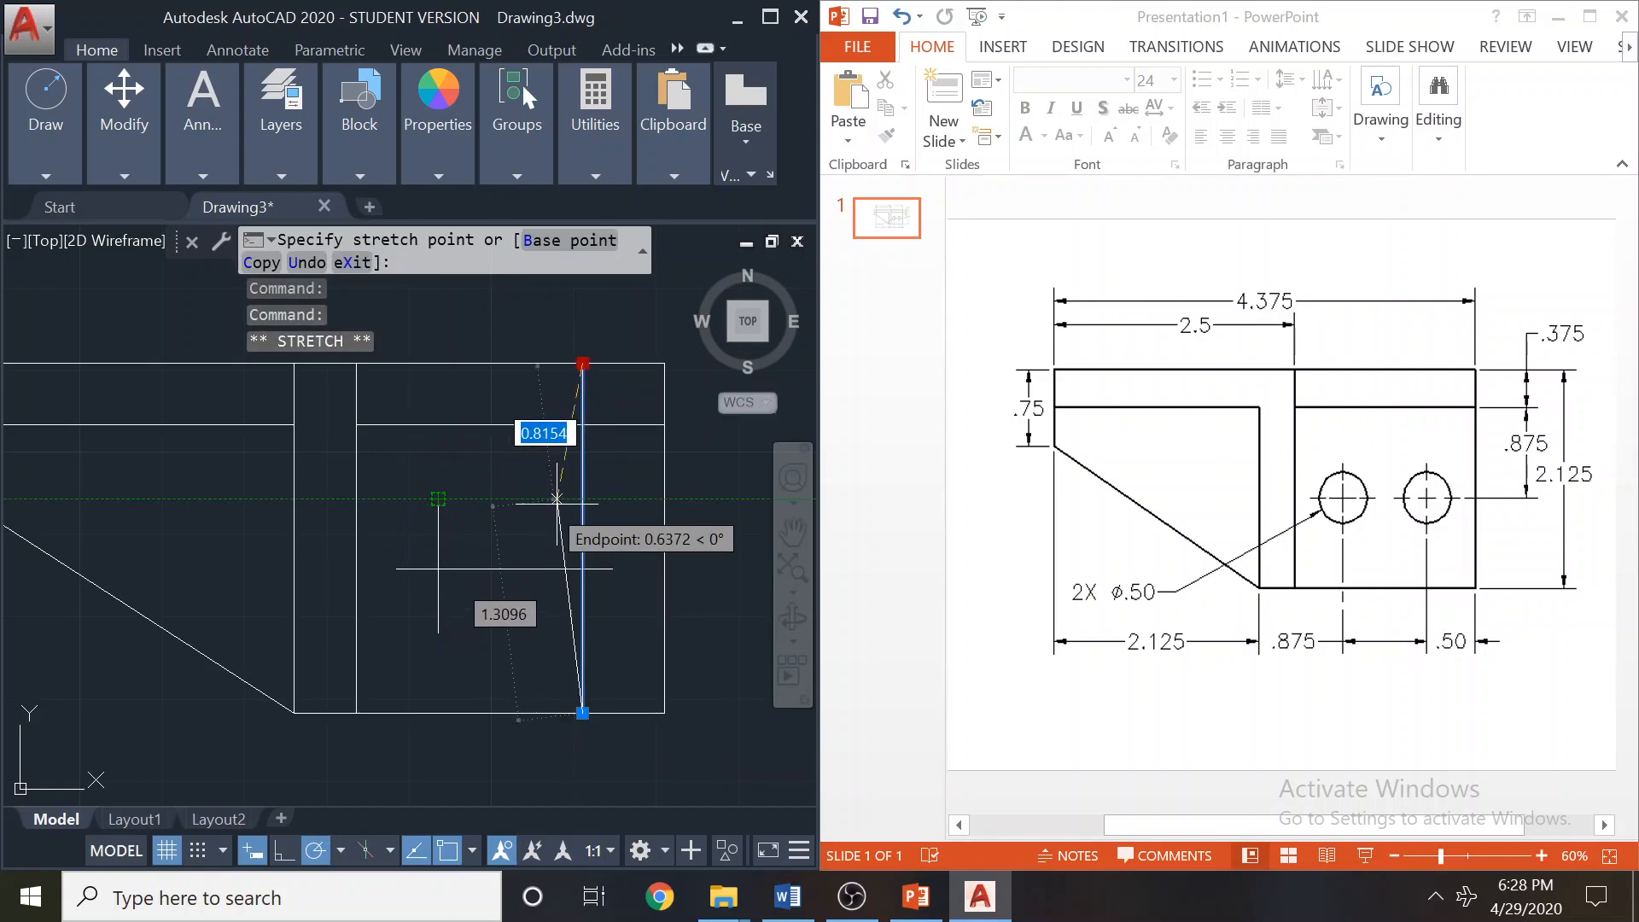
key("Escape")
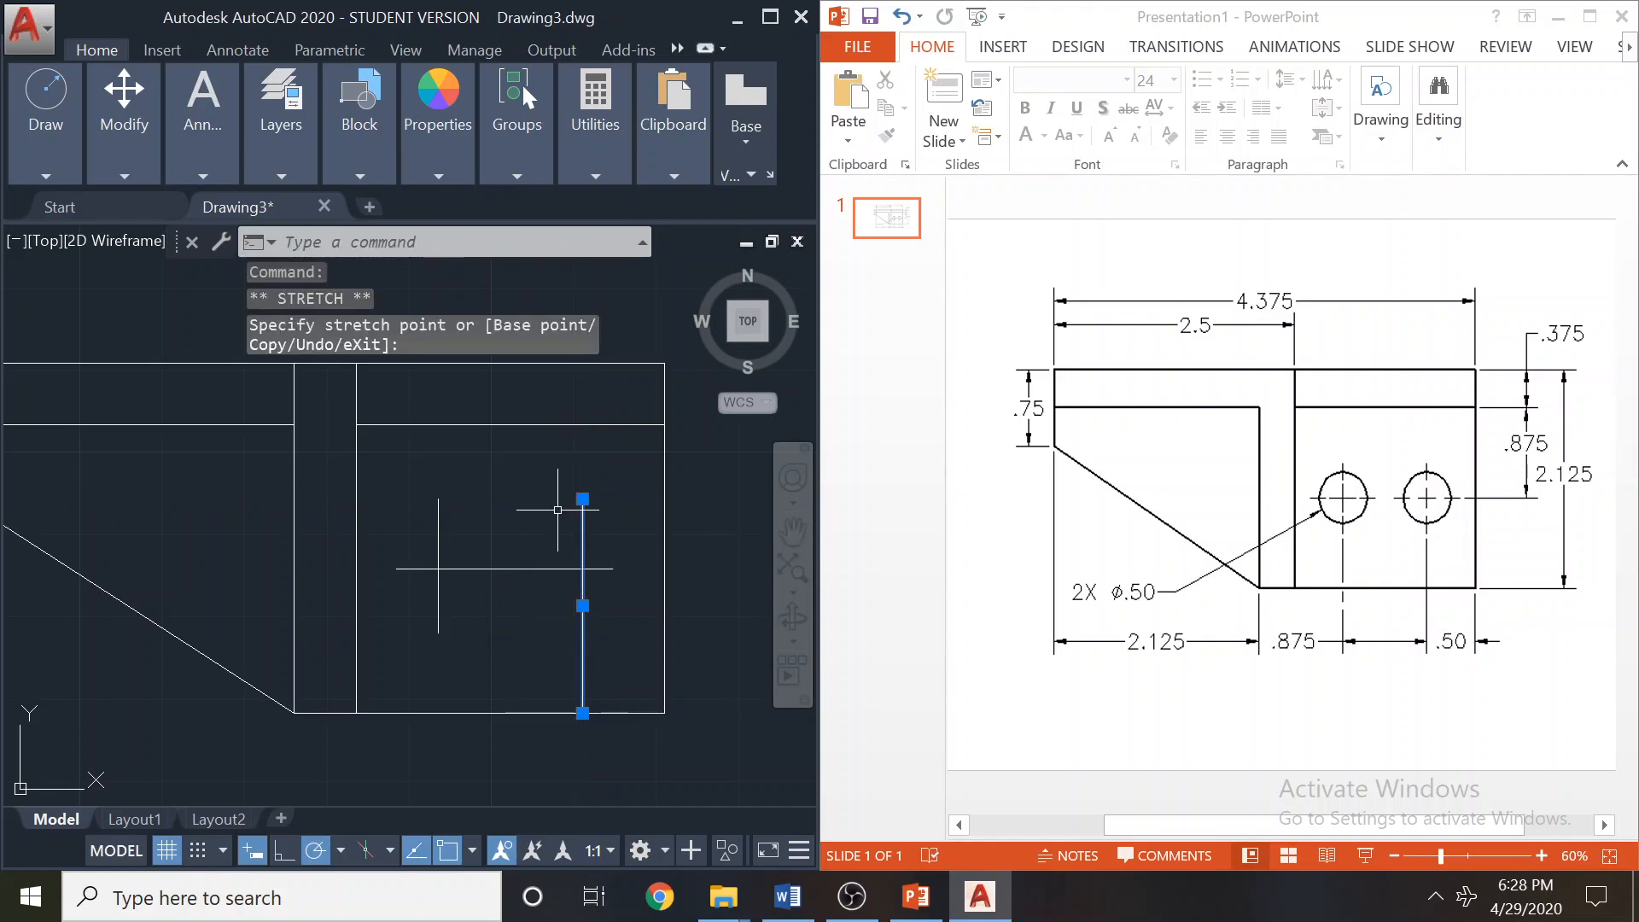
key("Escape")
left_click(585, 708)
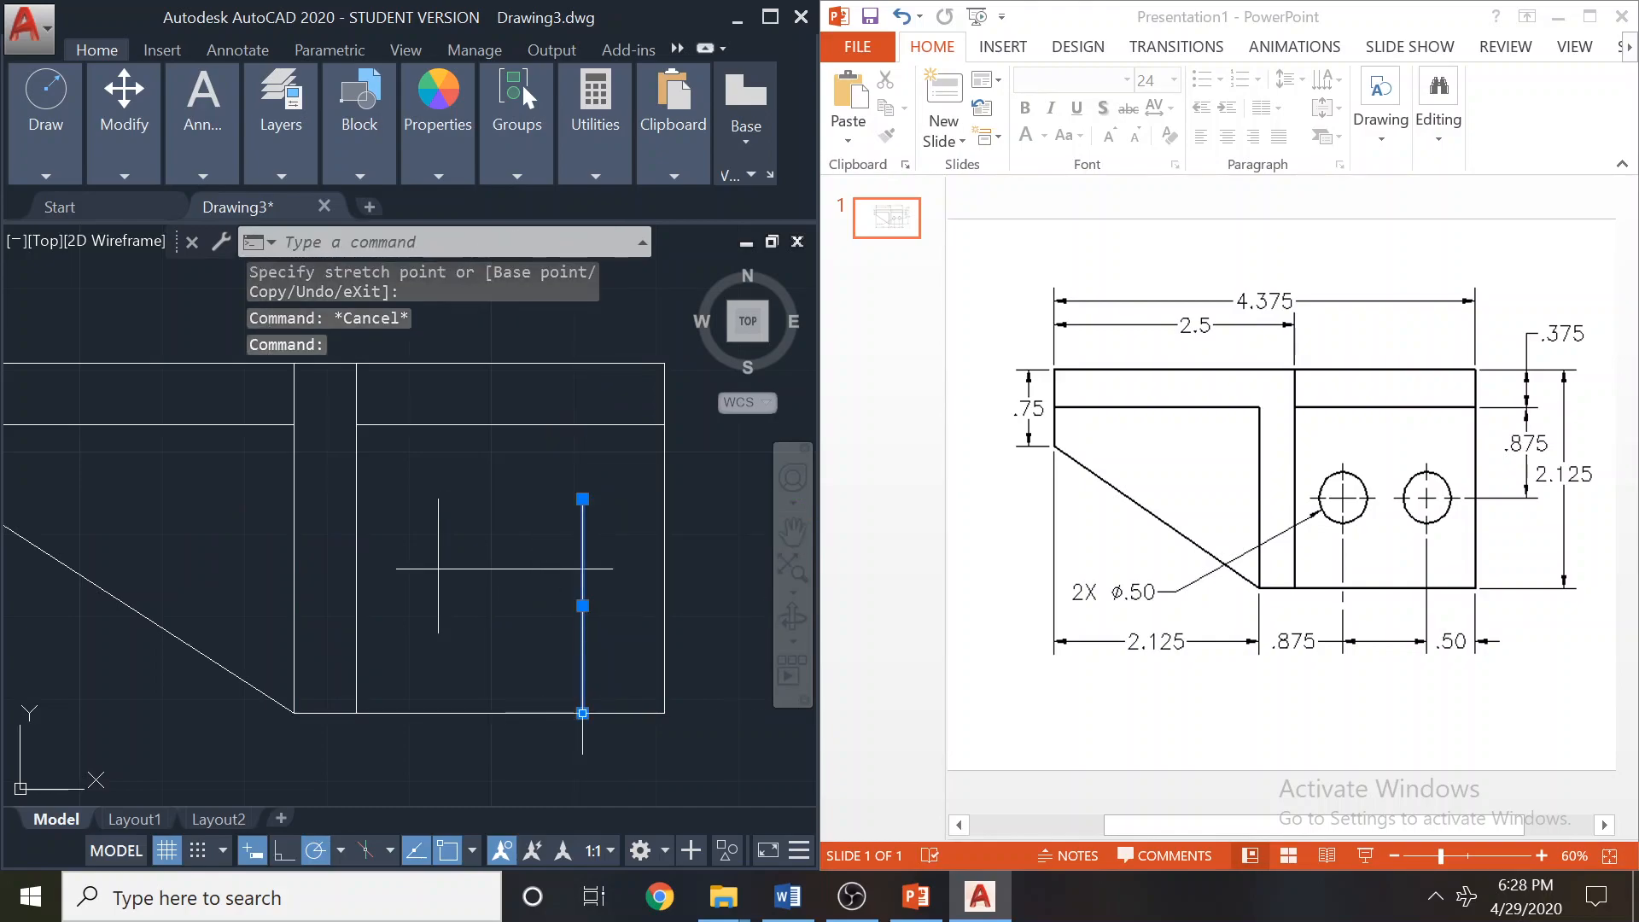
left_click(583, 712)
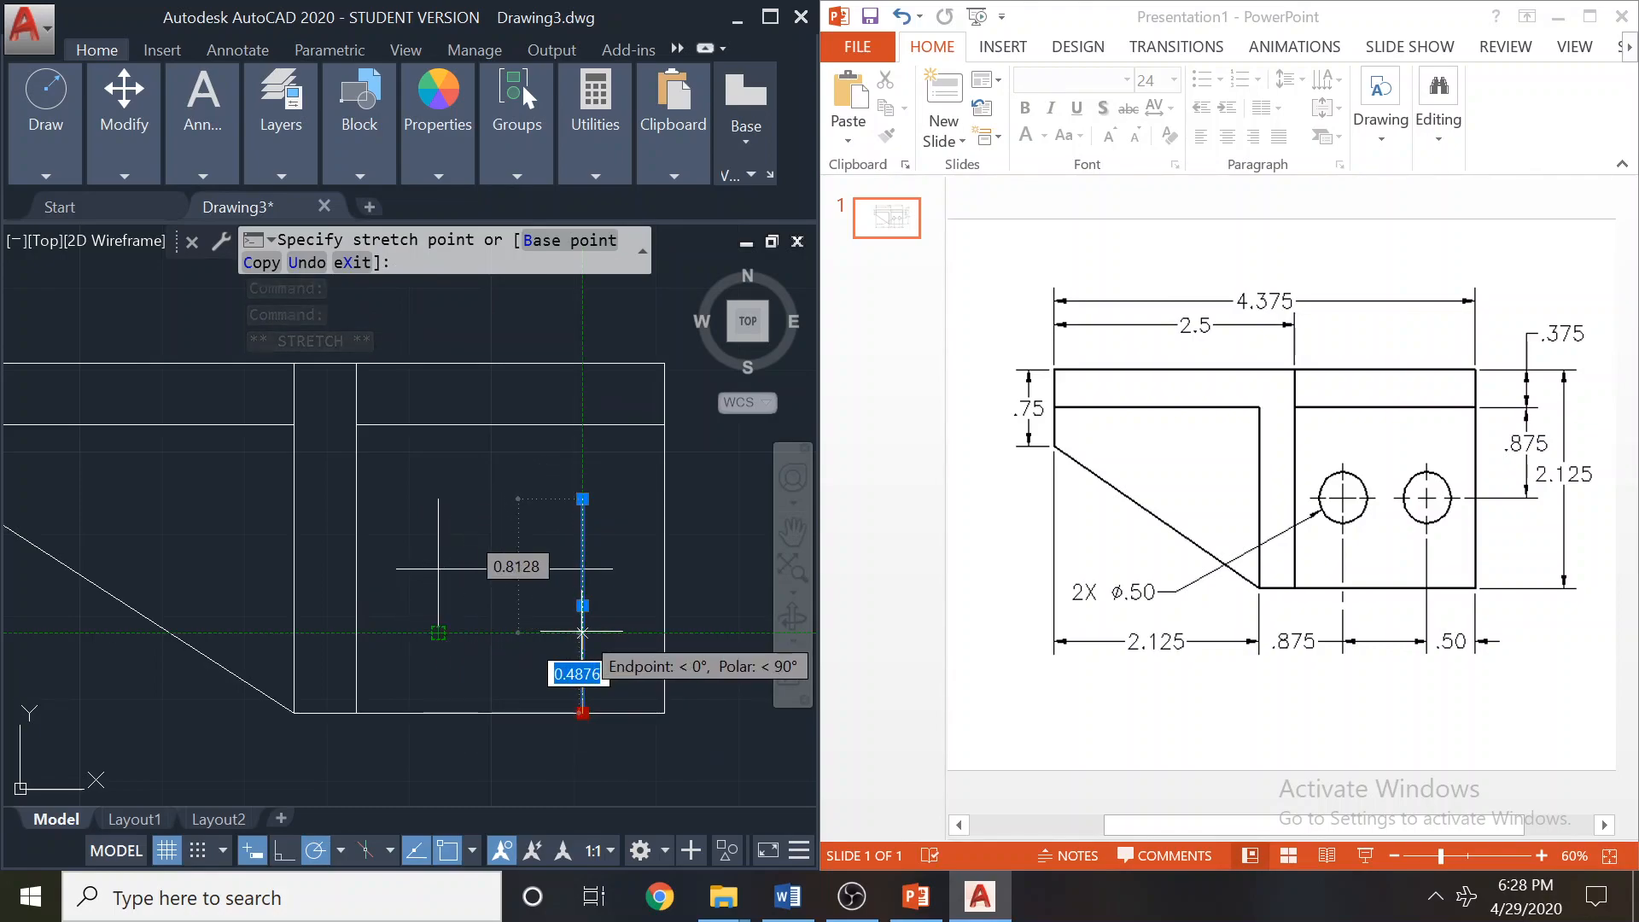
key("Escape")
key("Escape")
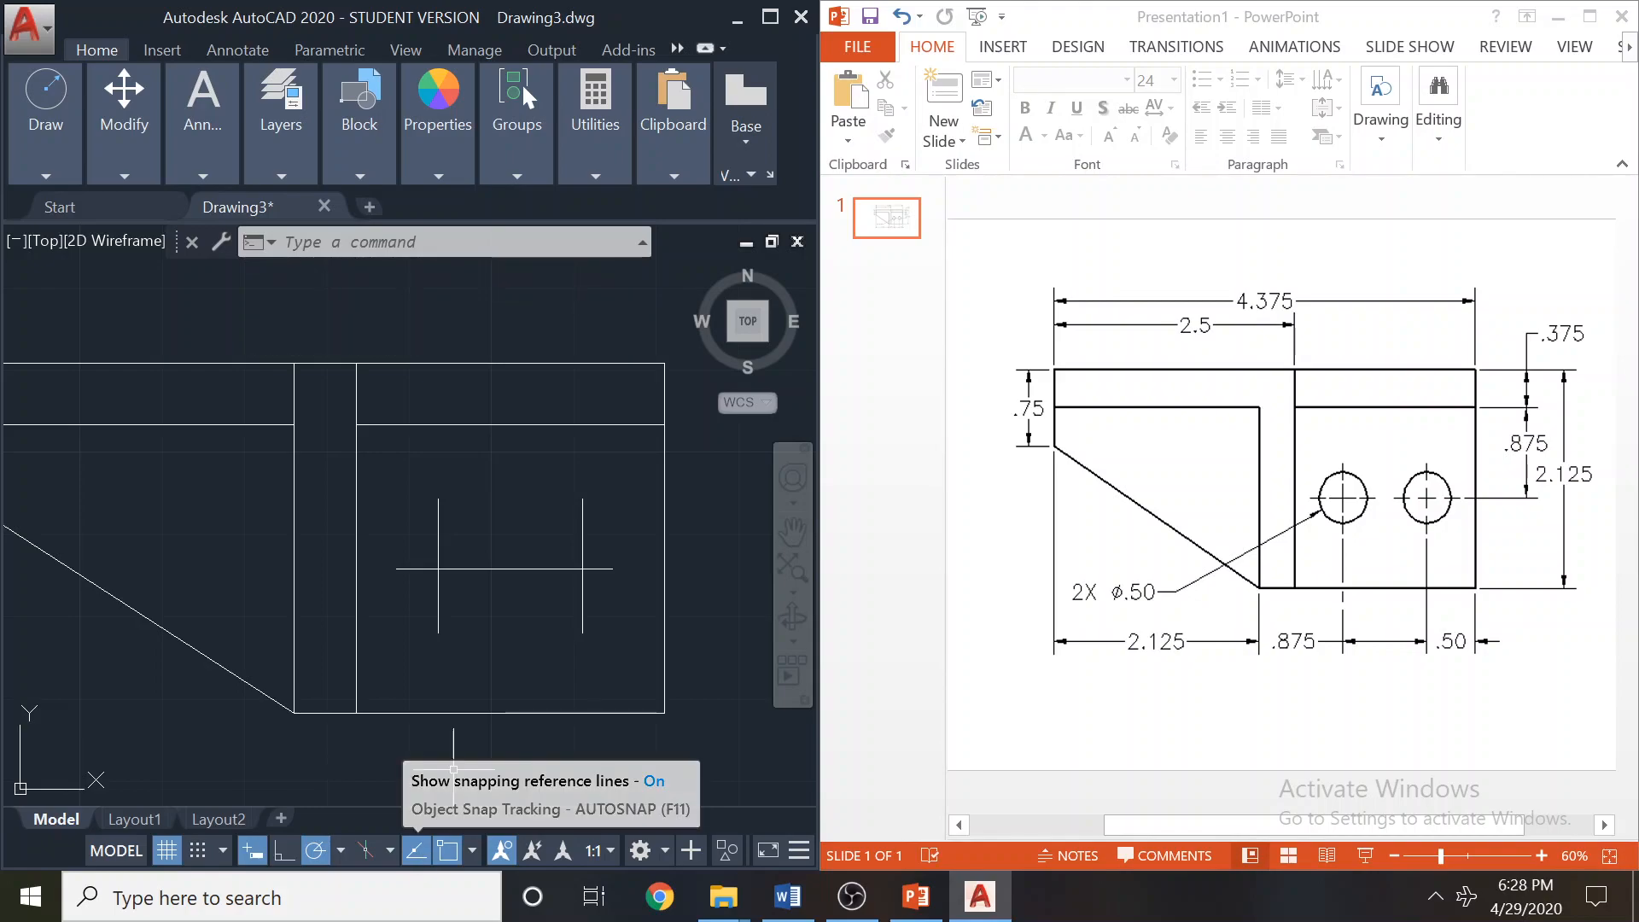
Draw a separate vertical line beyond the part's right edge, with its ends tracked level with the top and bottom edges.
scroll(515, 620, "down", 2)
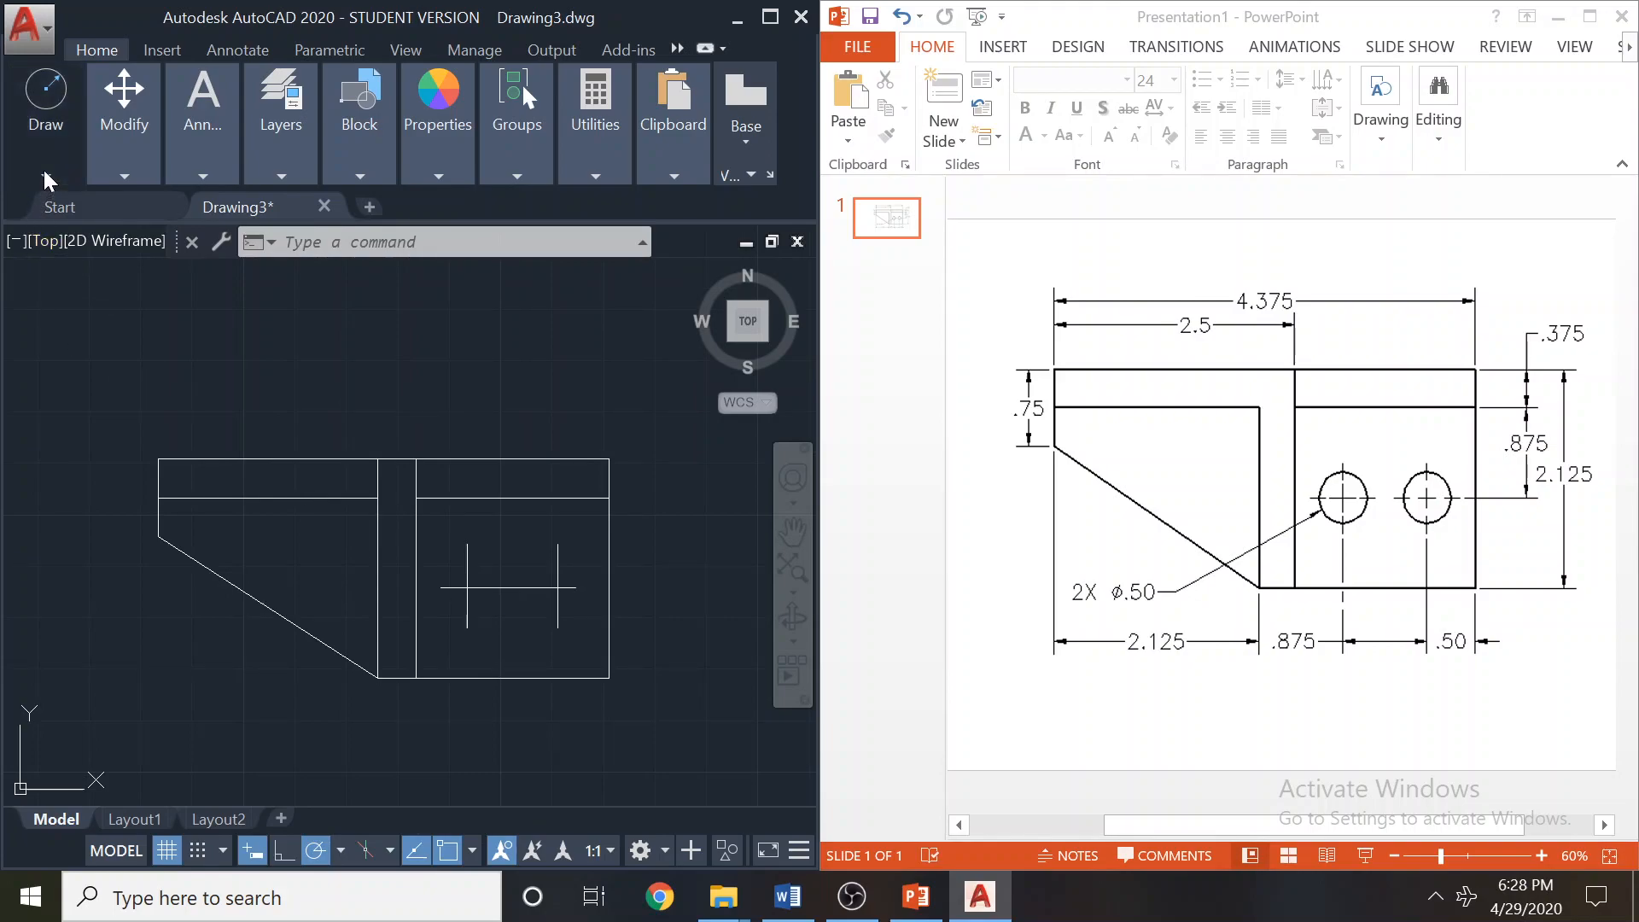
left_click(46, 102)
left_click(32, 218)
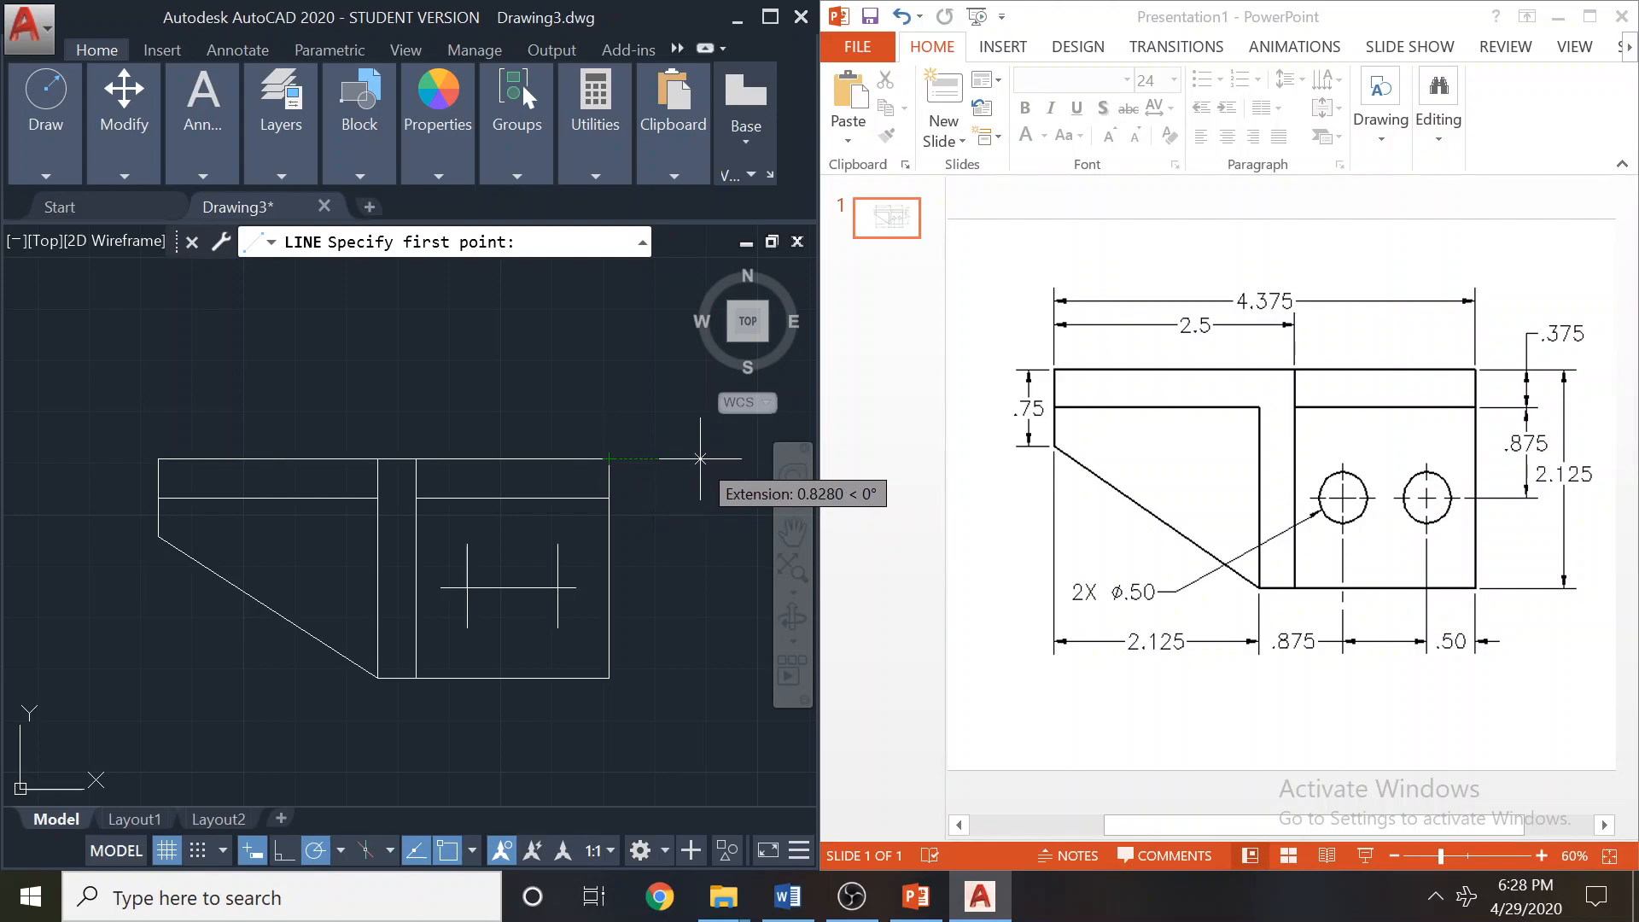
left_click(682, 459)
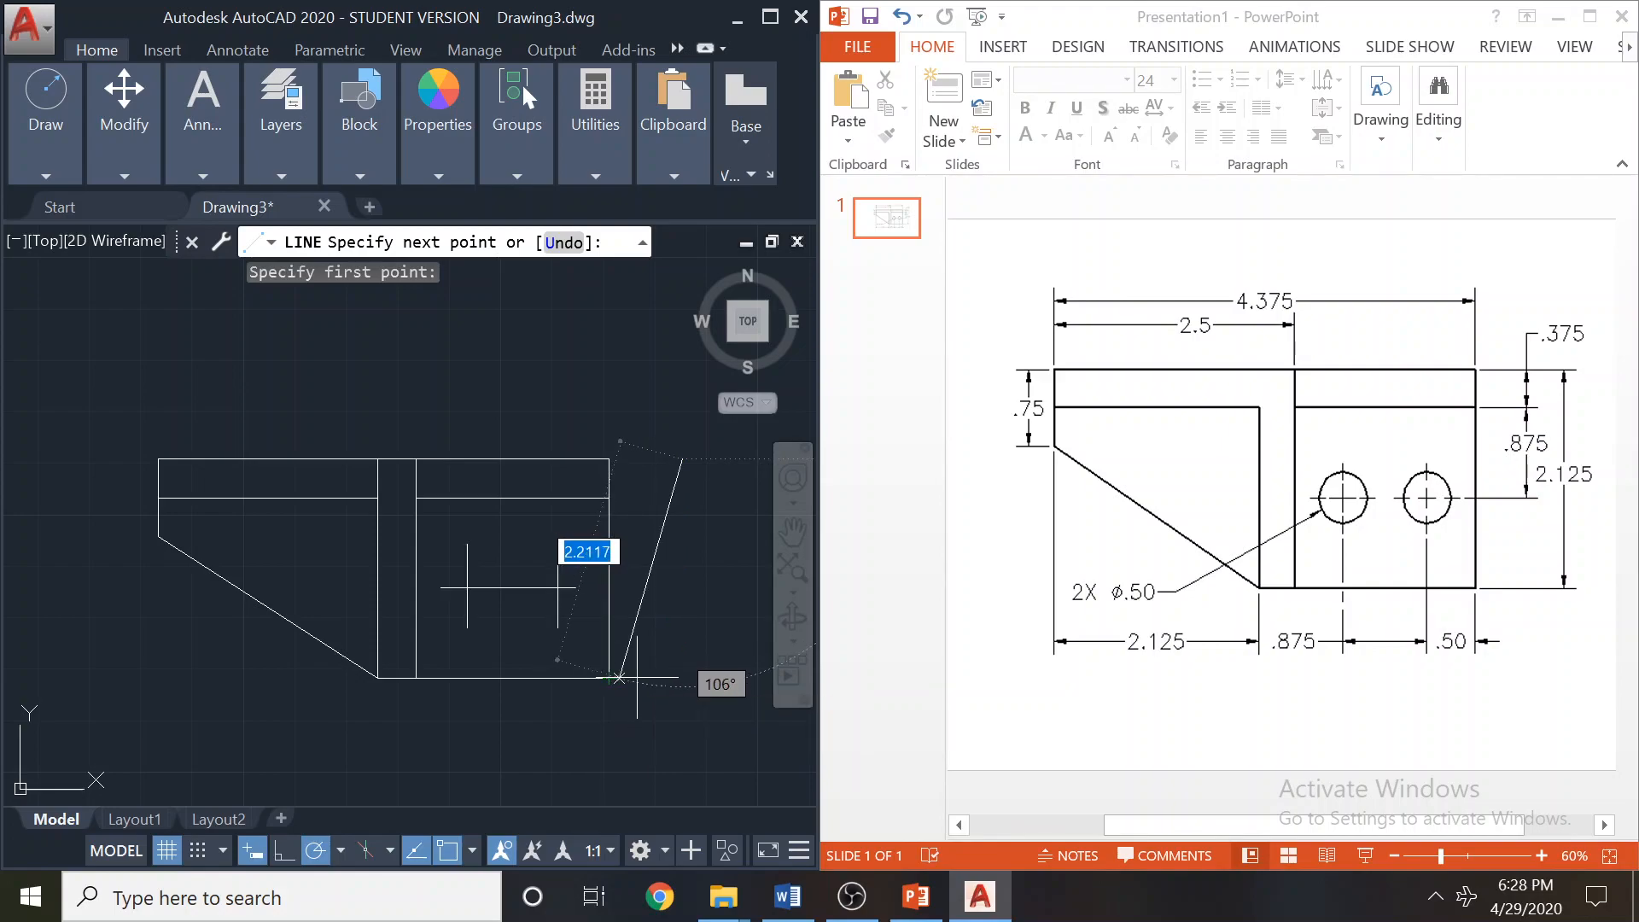
left_click(682, 677)
key("Escape")
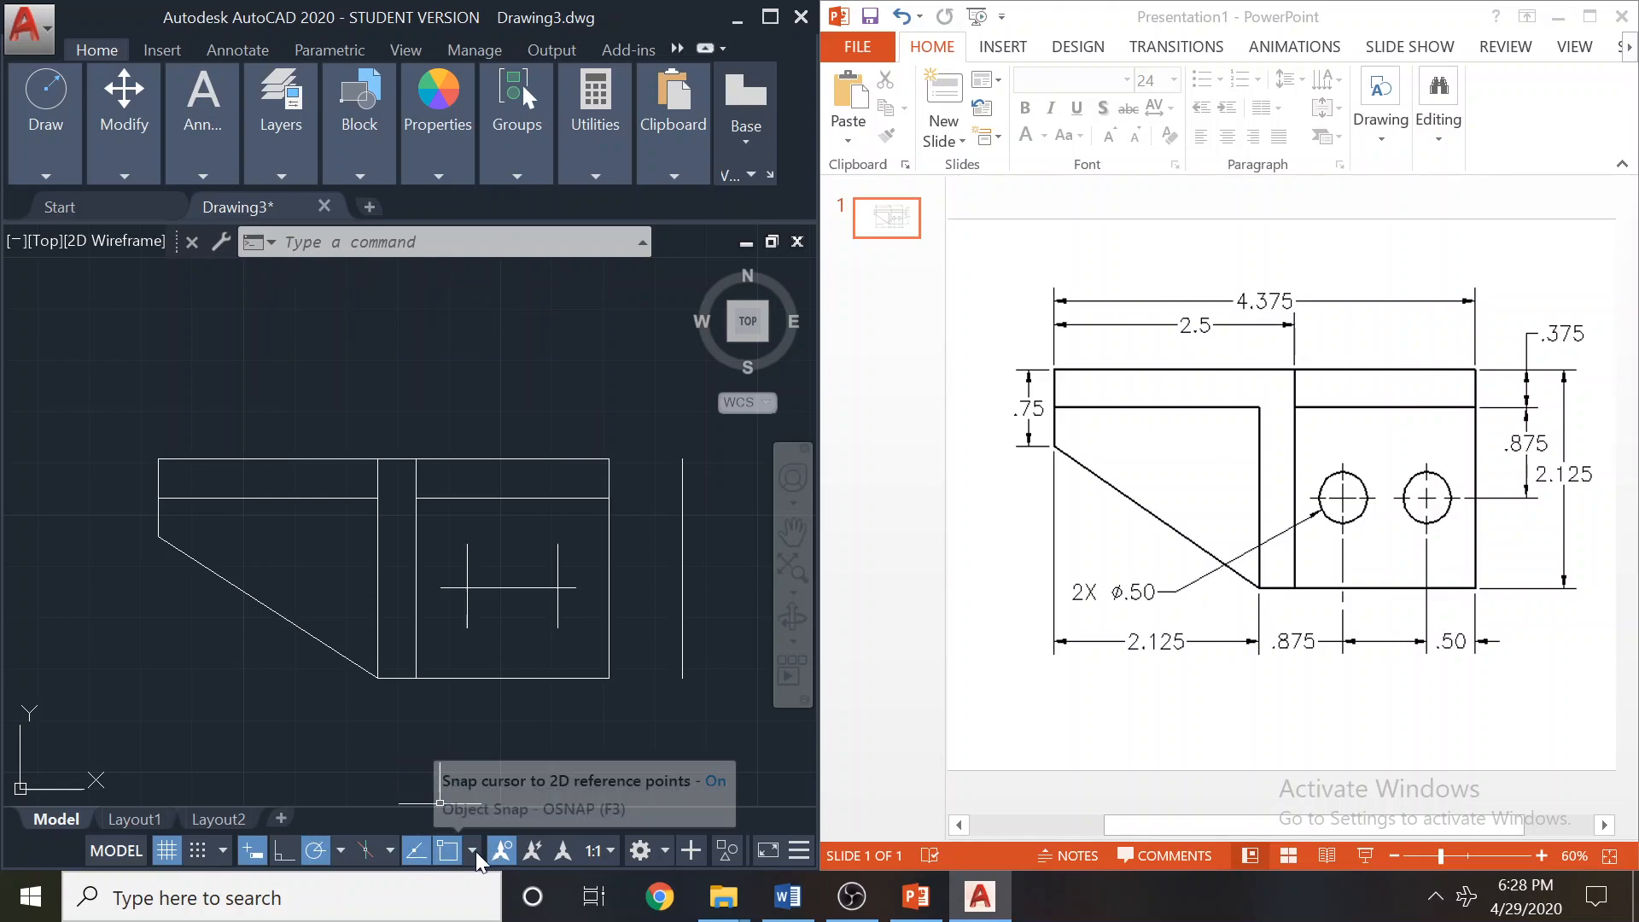
Erase the separate vertical line beyond the part's right edge.
left_click(713, 616)
left_click(667, 600)
key("Delete")
scroll(626, 571, "down", 2)
scroll(536, 558, "up", 2)
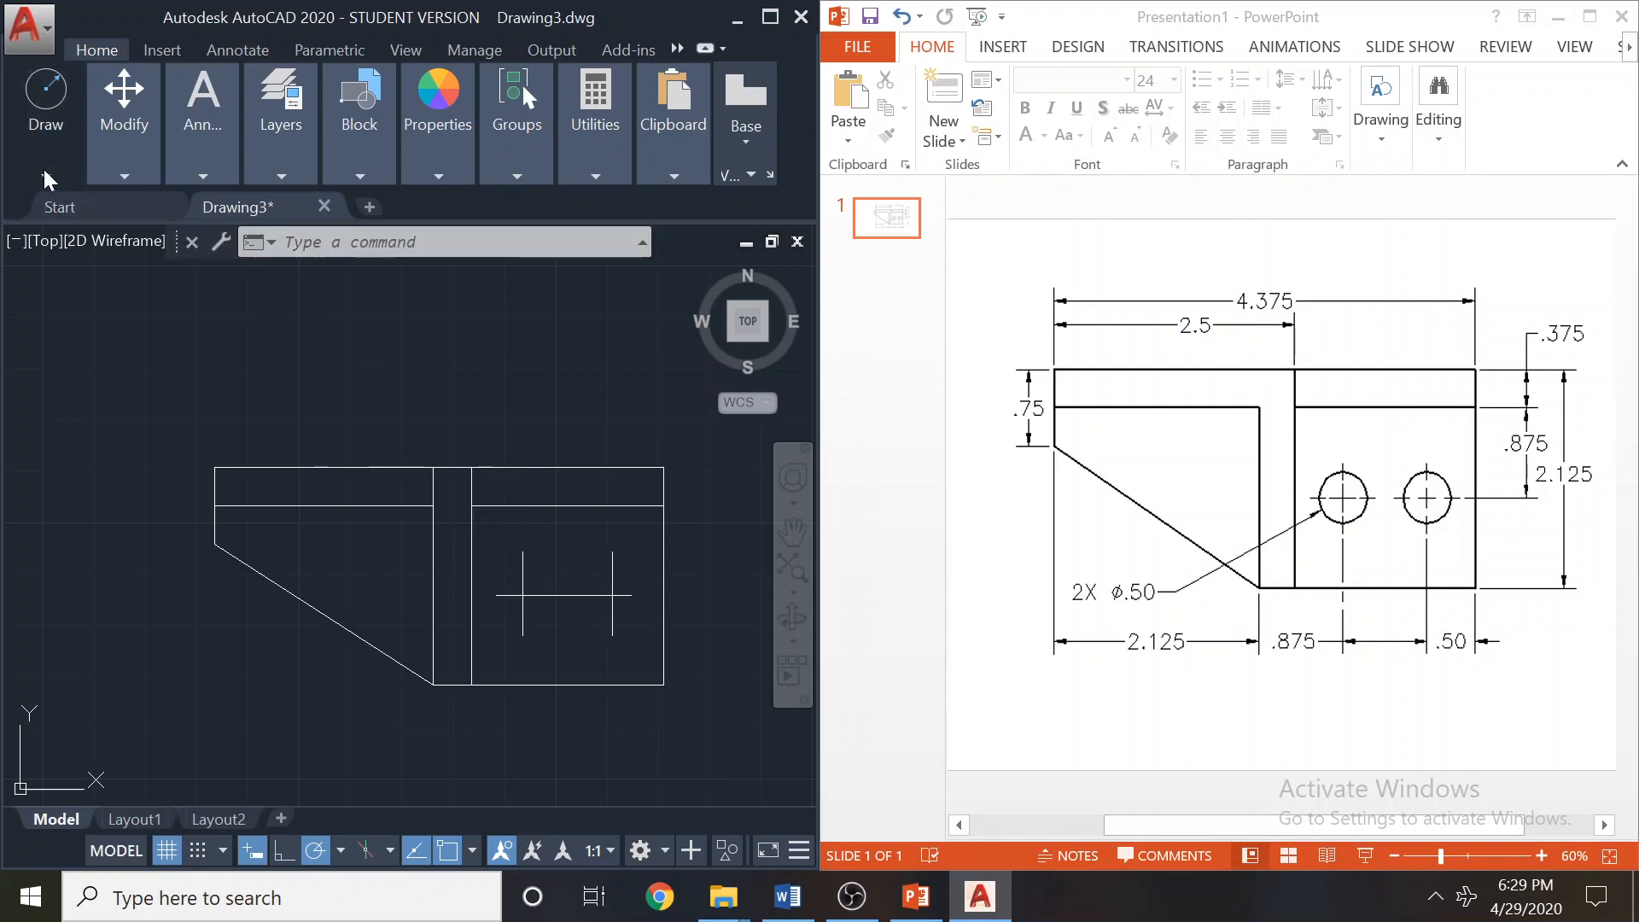
Draw a 0.5 diameter circle centred where the left vertical centre line crosses the horizontal centre line.
mouse_move(44, 168)
left_click(149, 266)
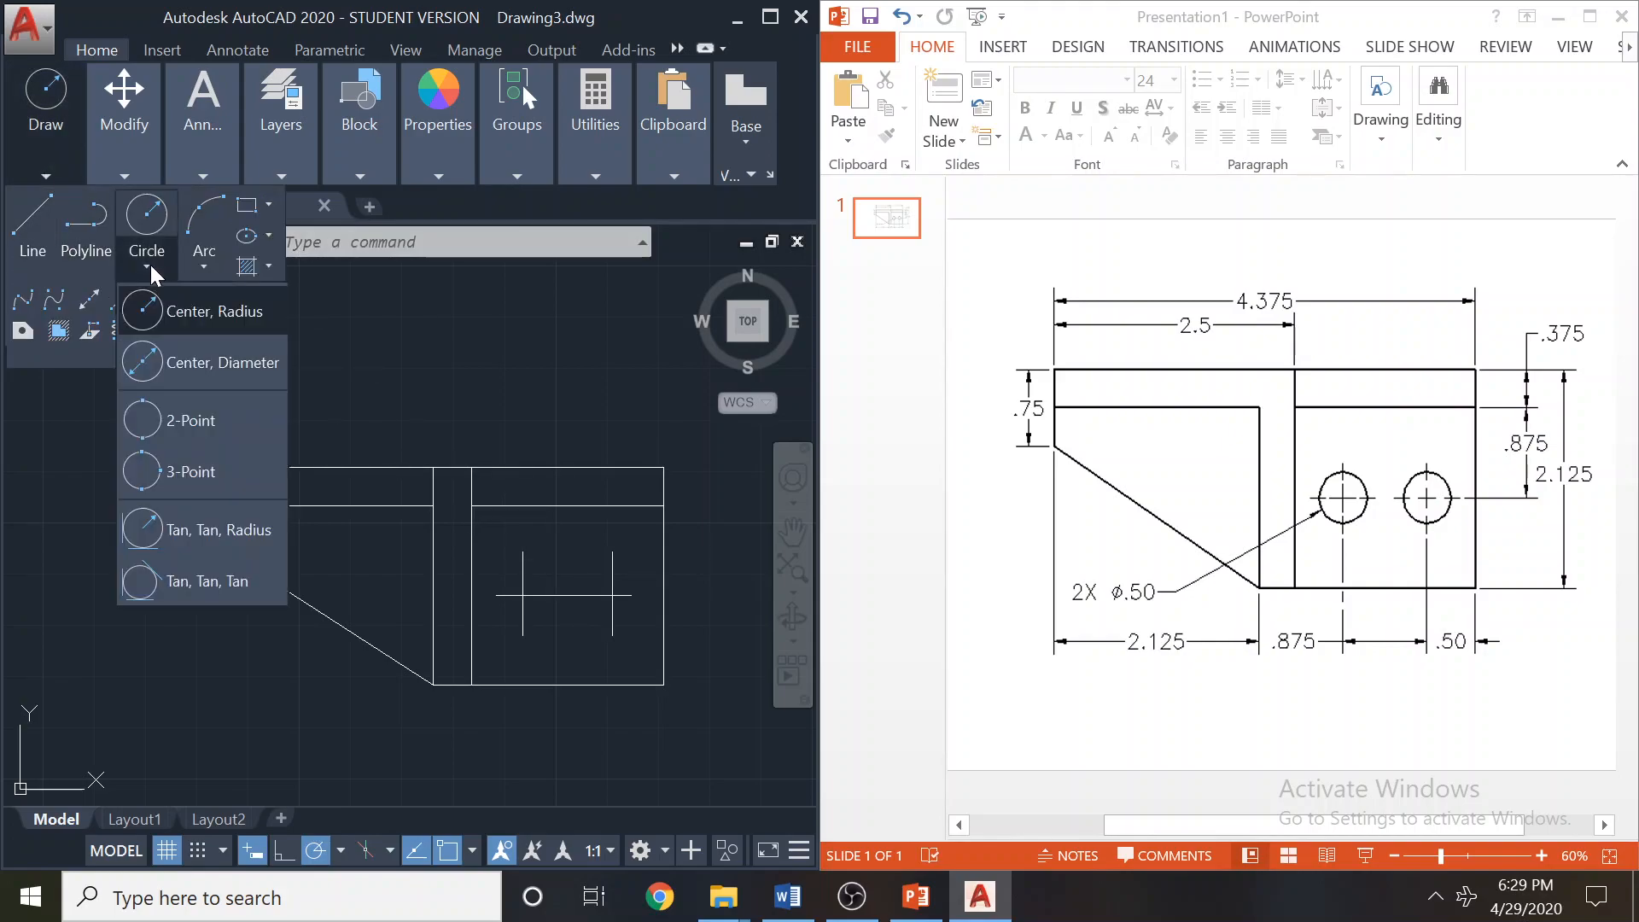
left_click(205, 362)
scroll(517, 591, "up", 4)
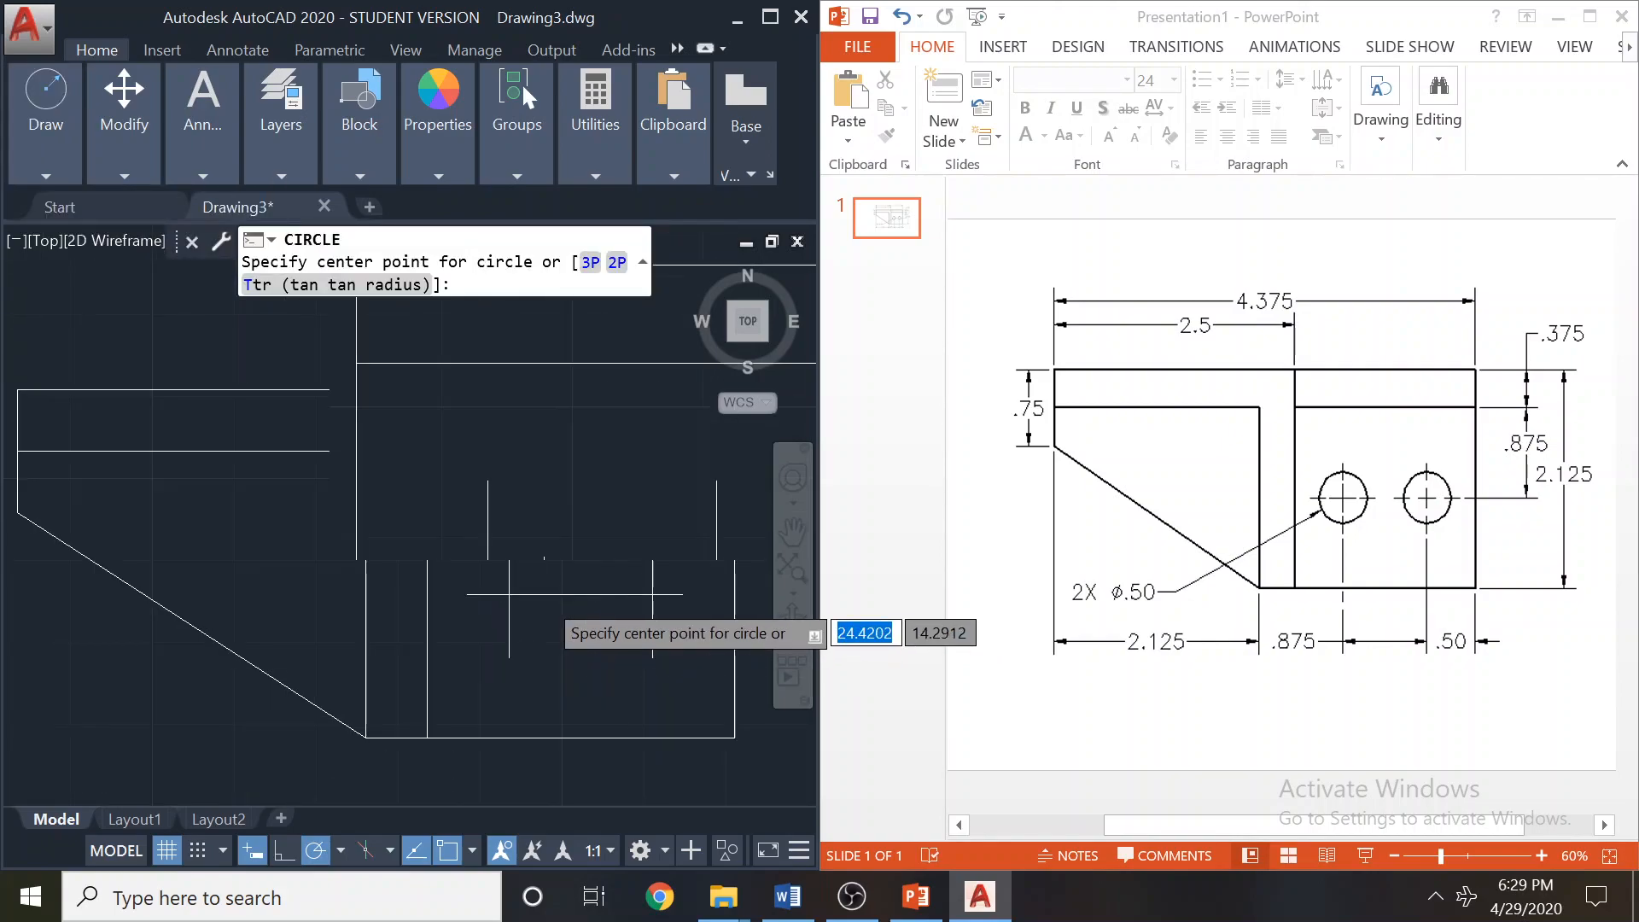
left_click(489, 591)
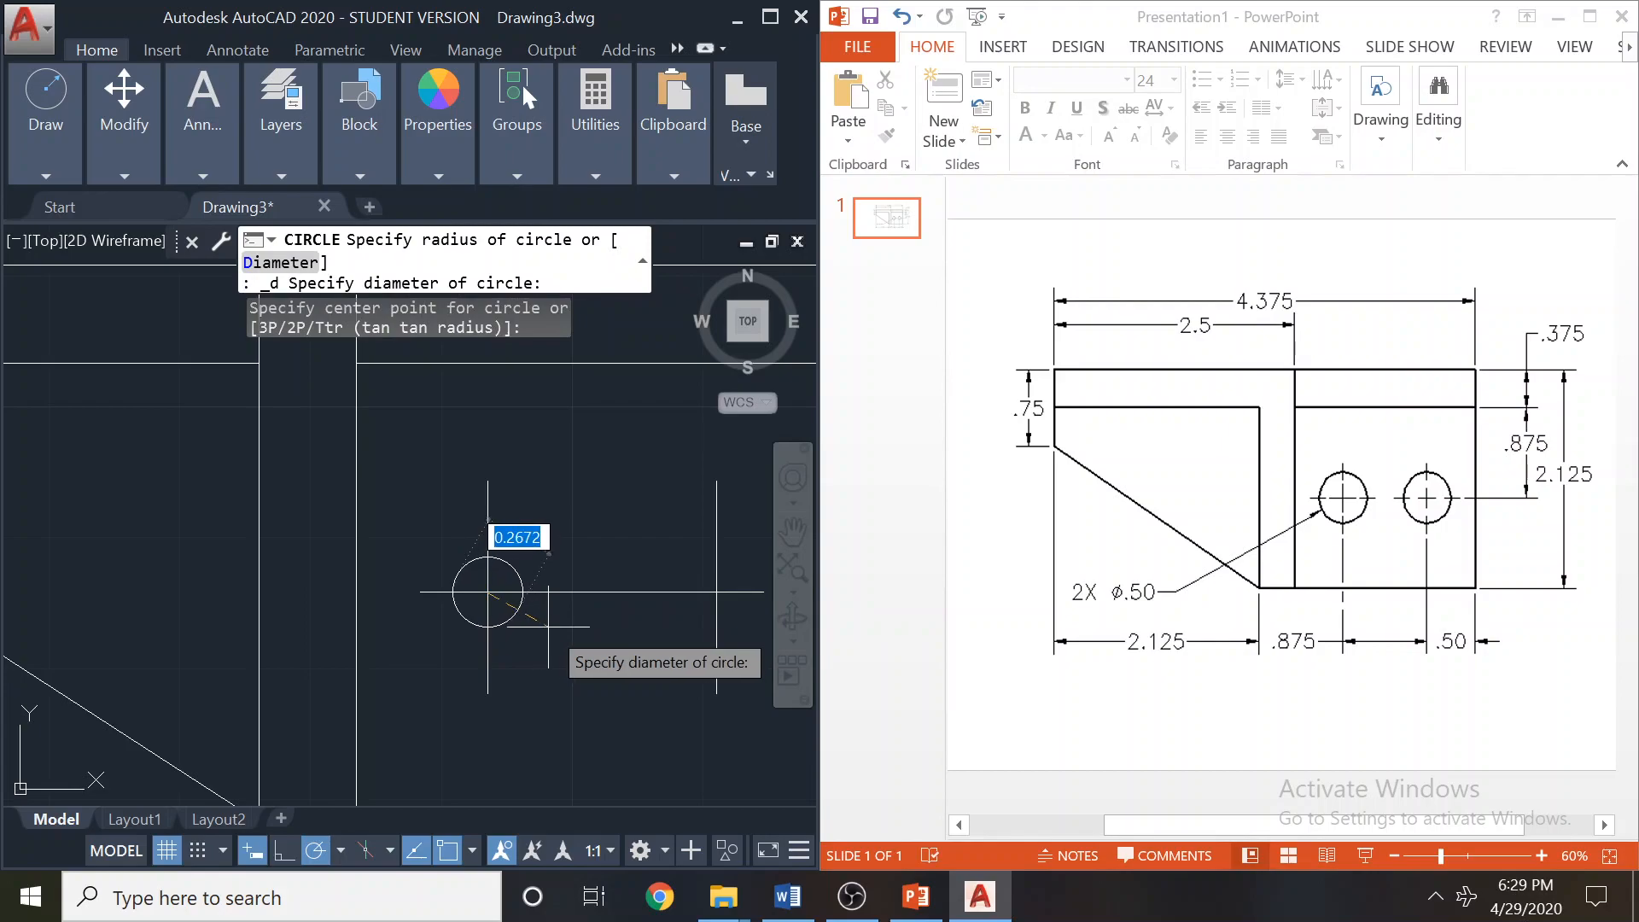
type("0.")
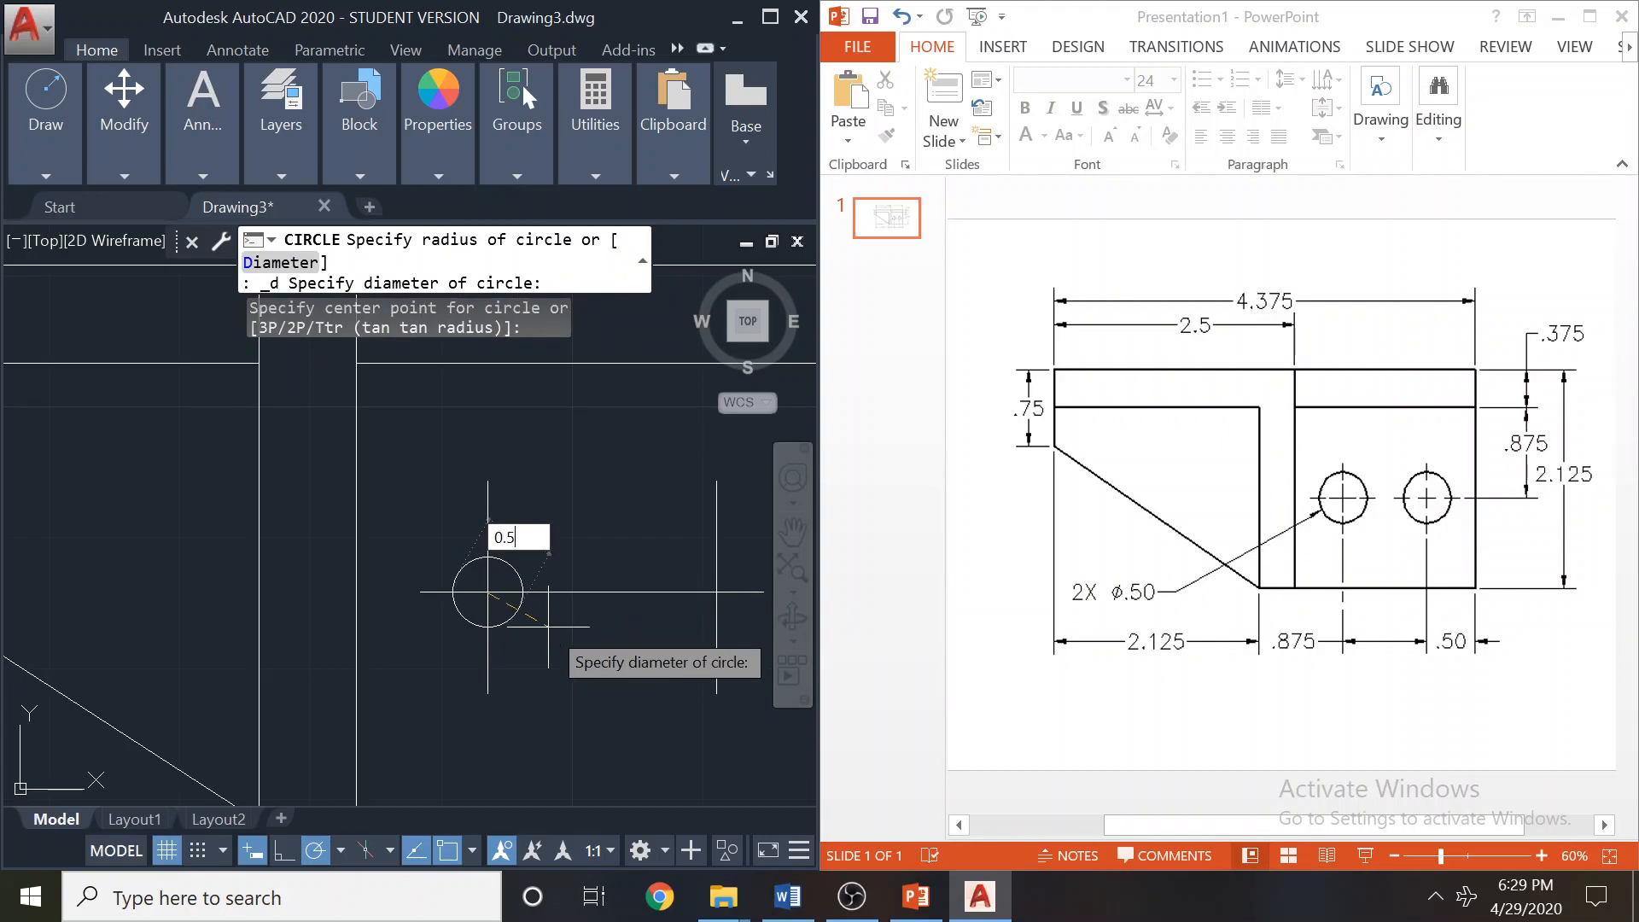
type("5")
key("Return")
Copy the left hole circle from its centre to the intersection of the right vertical and horizontal centre lines.
scroll(529, 555, "up", 2)
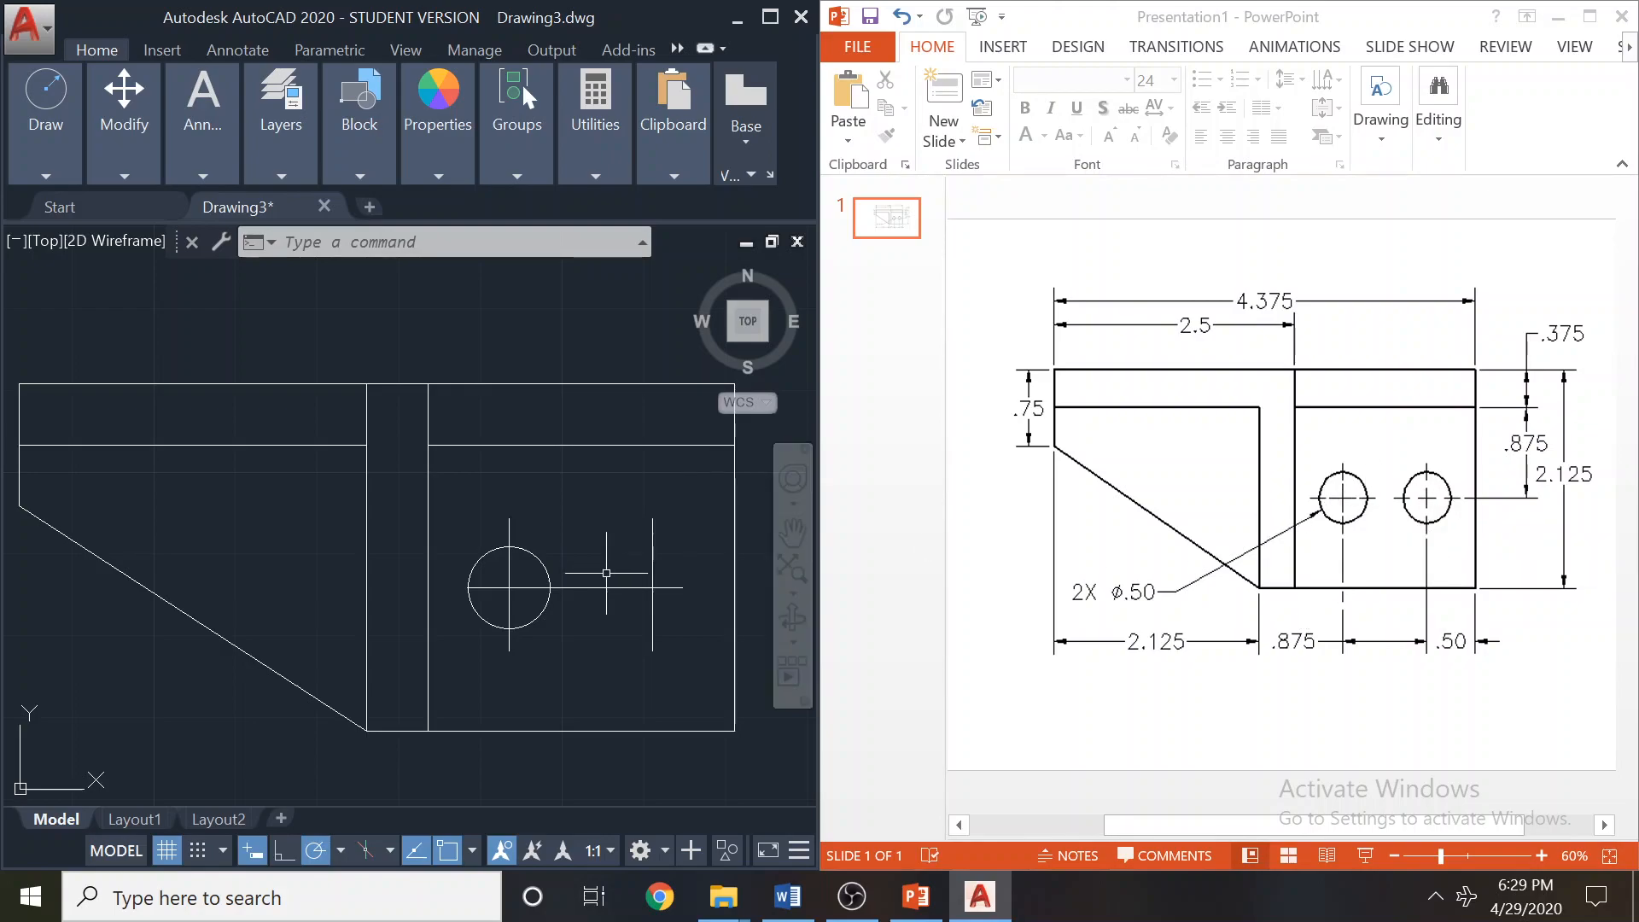
scroll(578, 556, "up", 3)
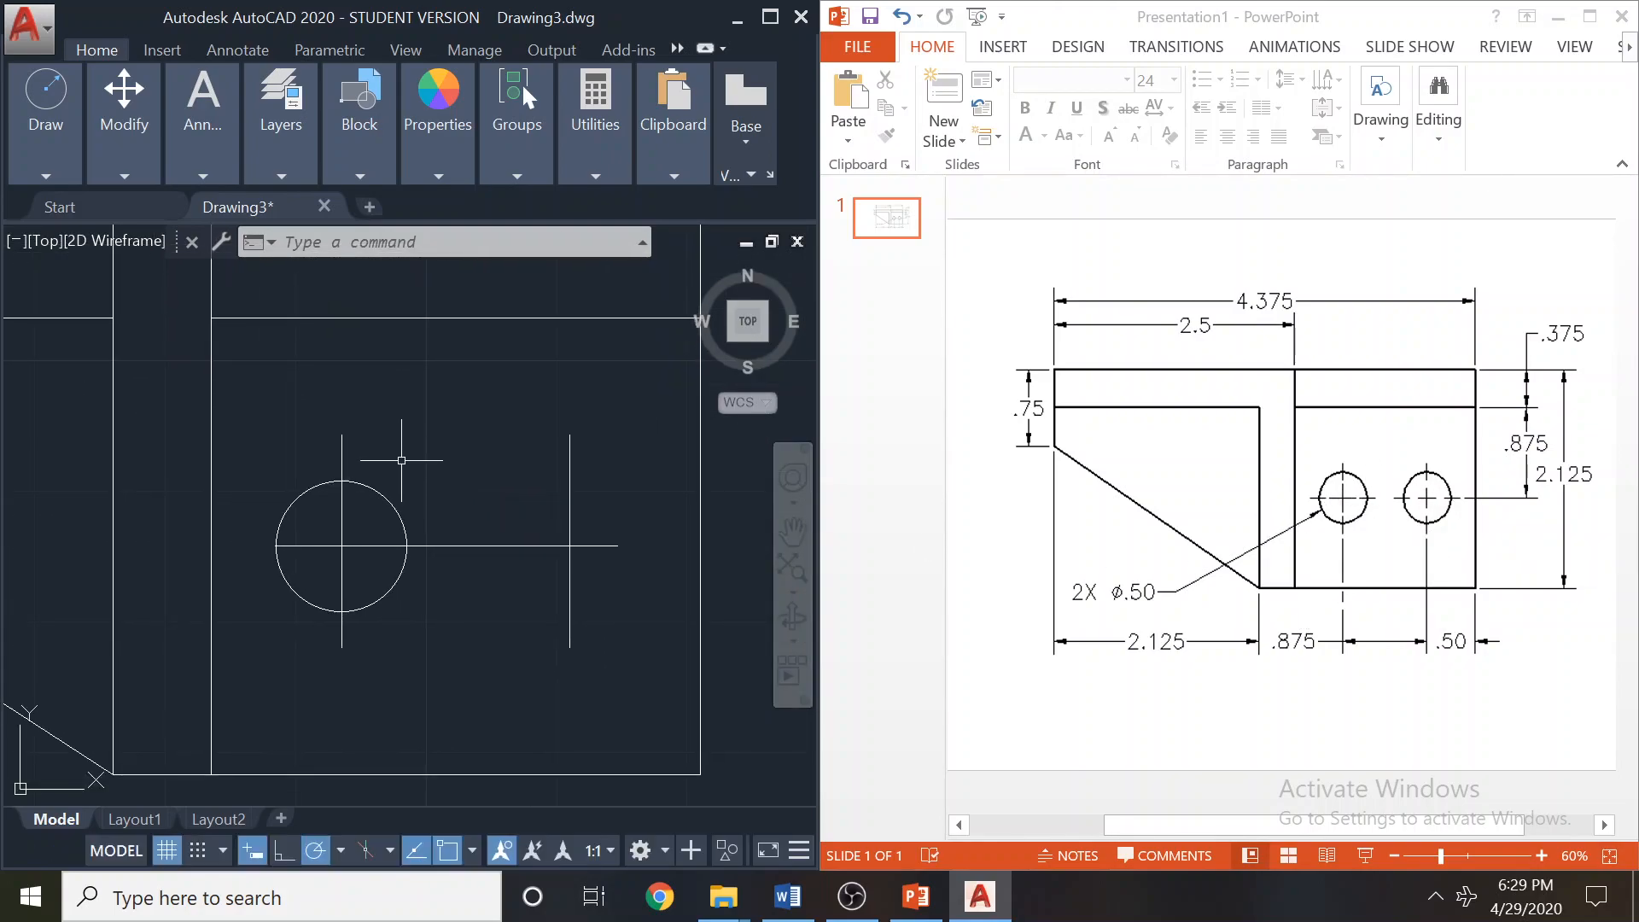
left_click(143, 163)
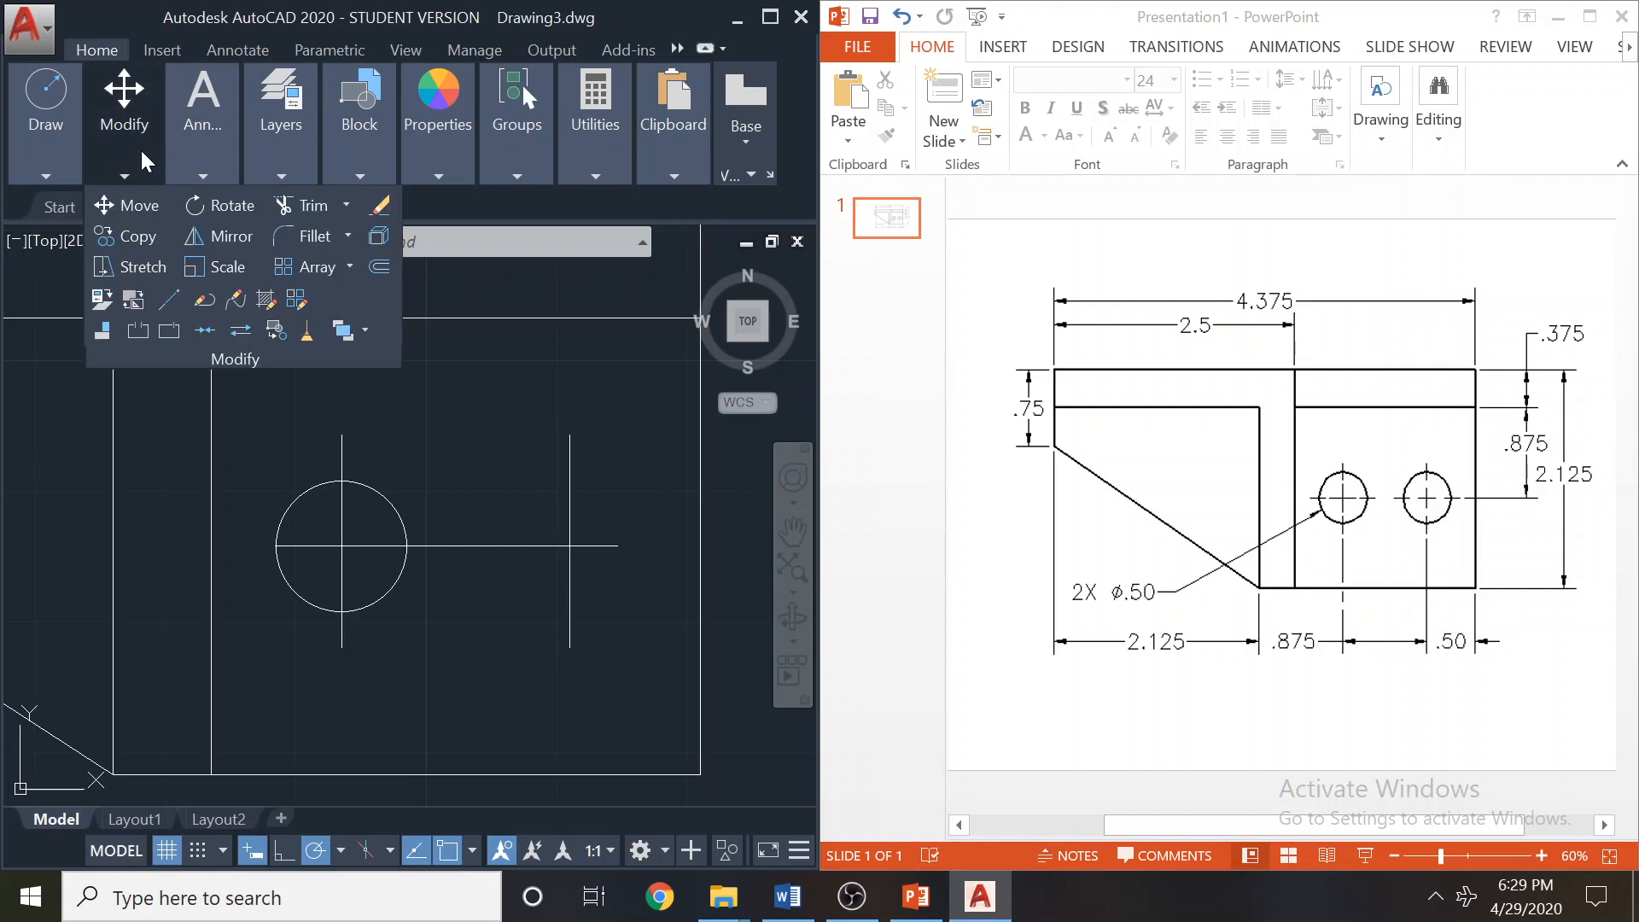
left_click(126, 236)
left_click(403, 521)
key("Return")
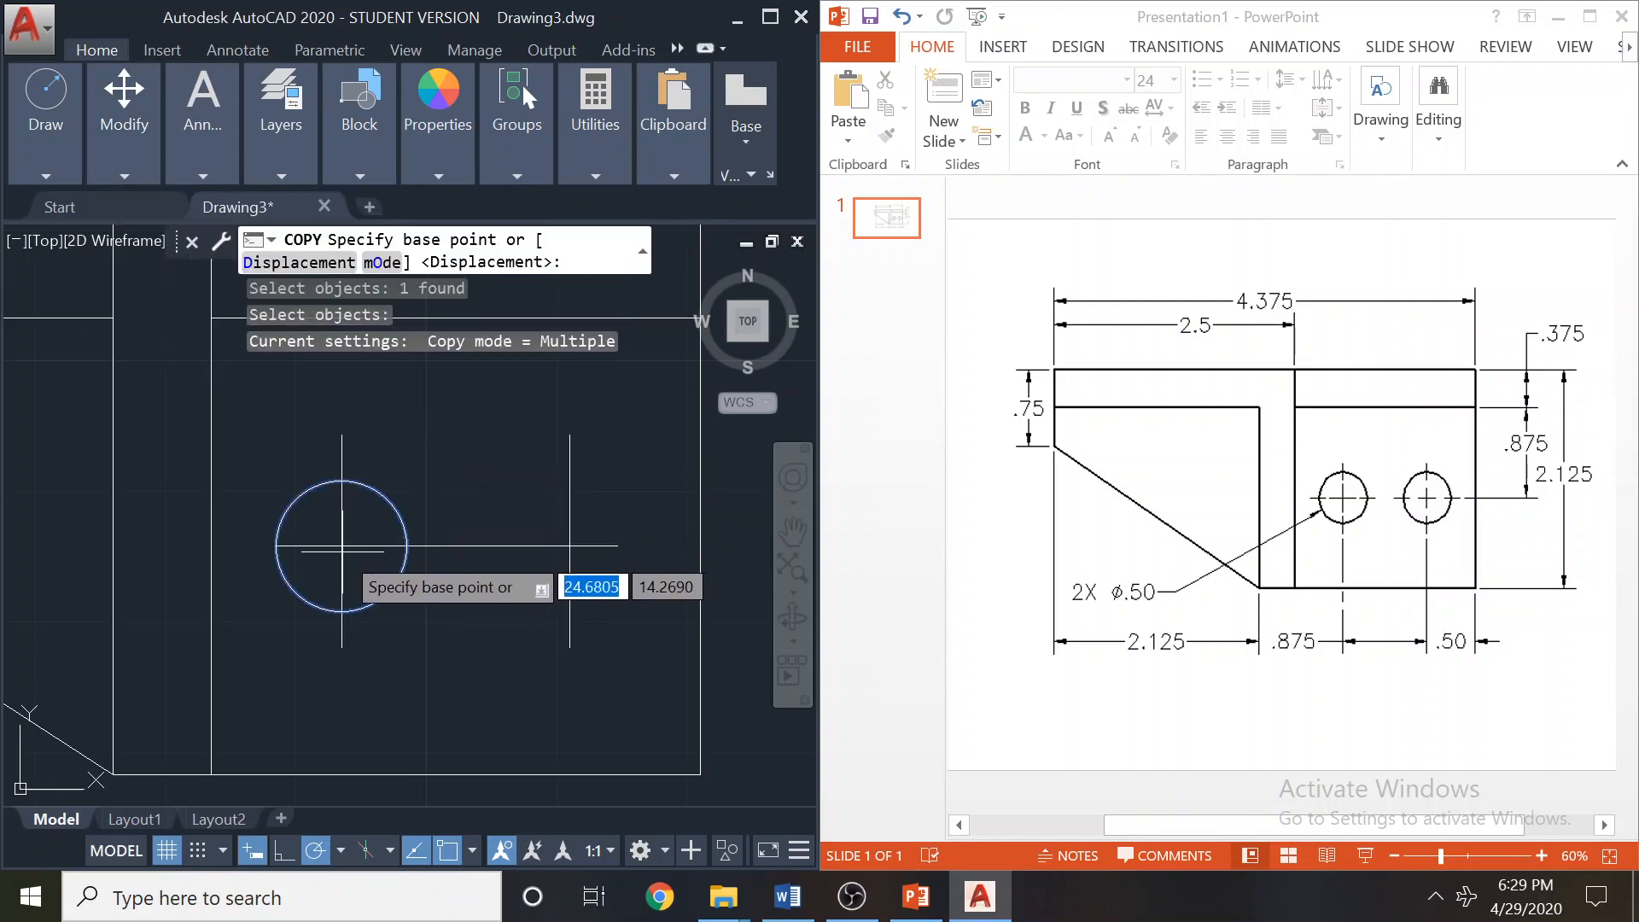
left_click(341, 545)
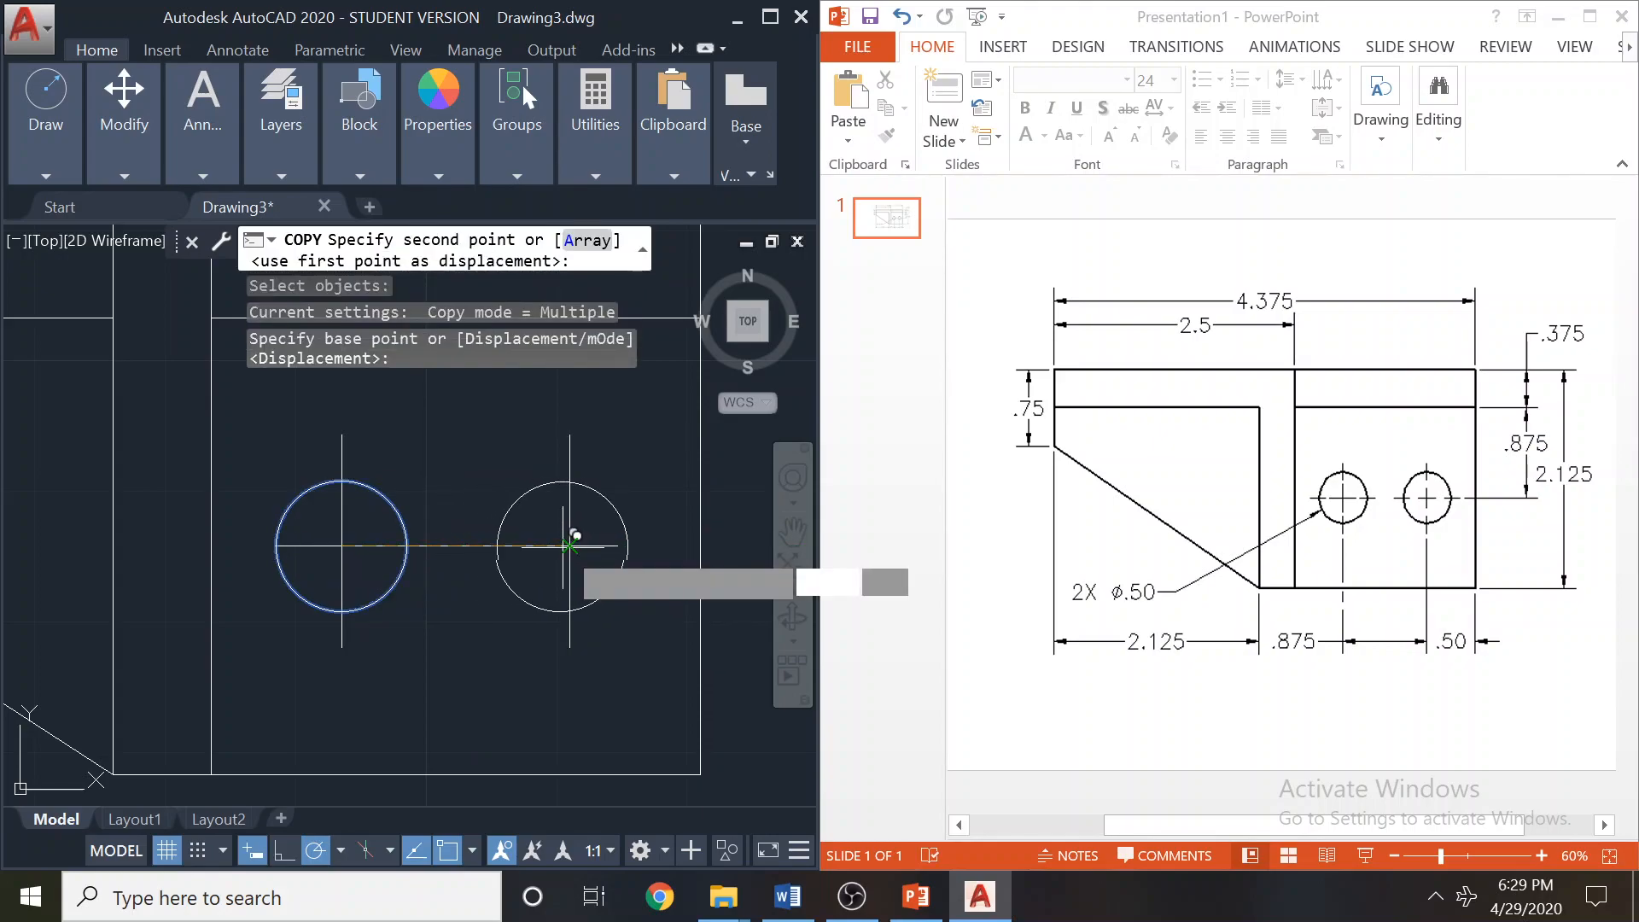
left_click(570, 545)
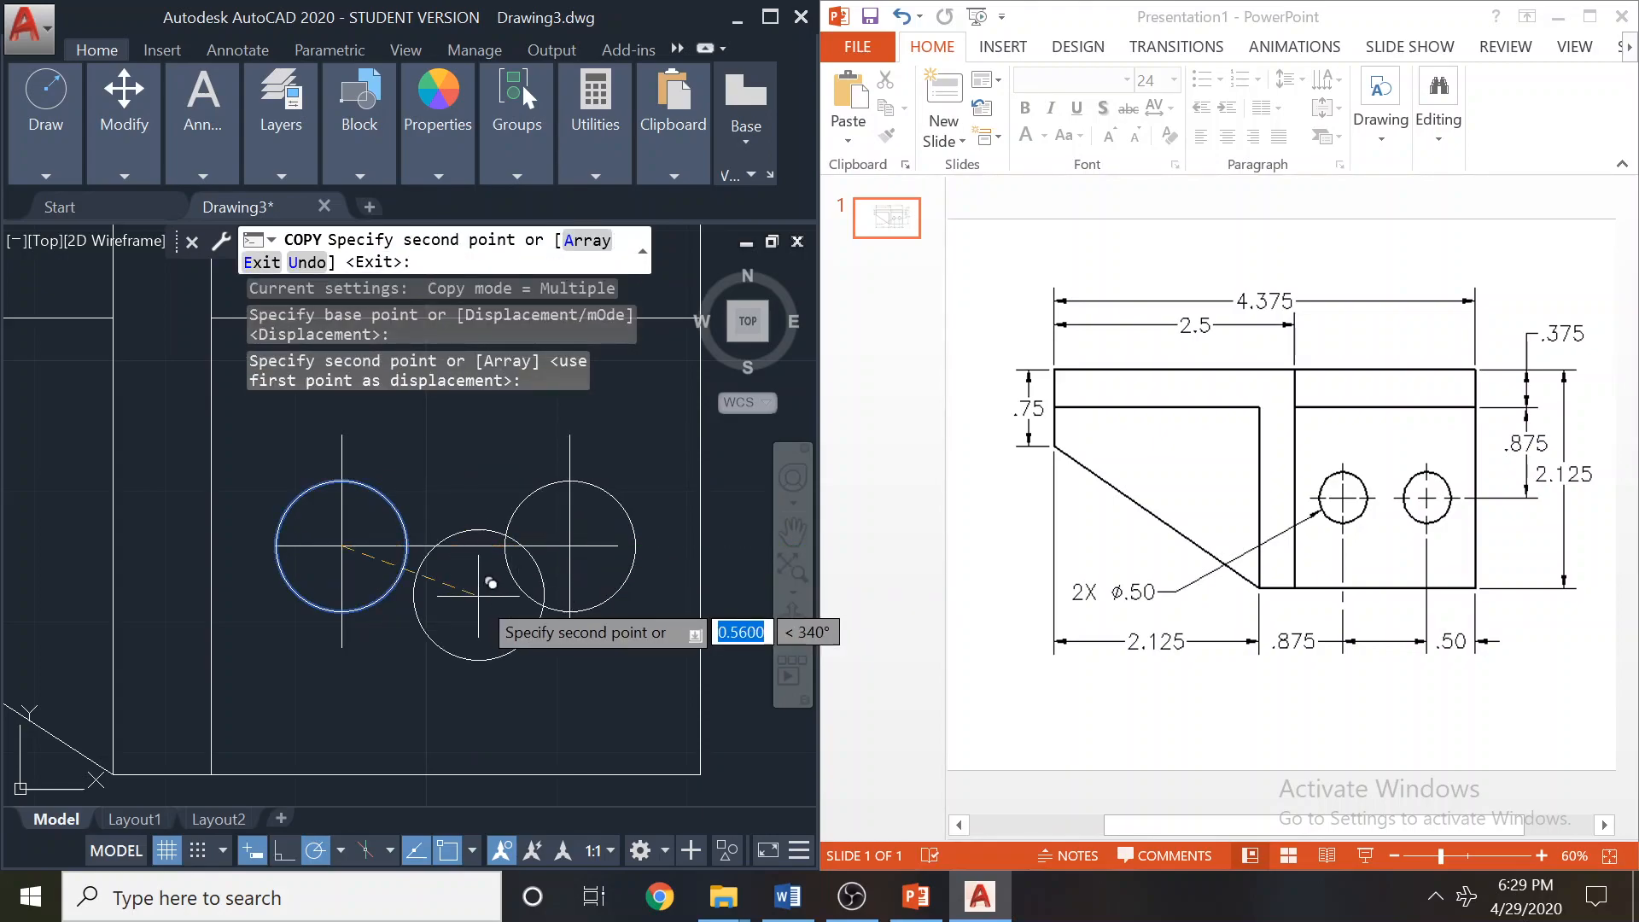
key("Escape")
Stretch the horizontal centre line's left end outward beyond the left hole, making the line about 1.42 long.
scroll(468, 614, "down", 2)
scroll(456, 609, "up", 4)
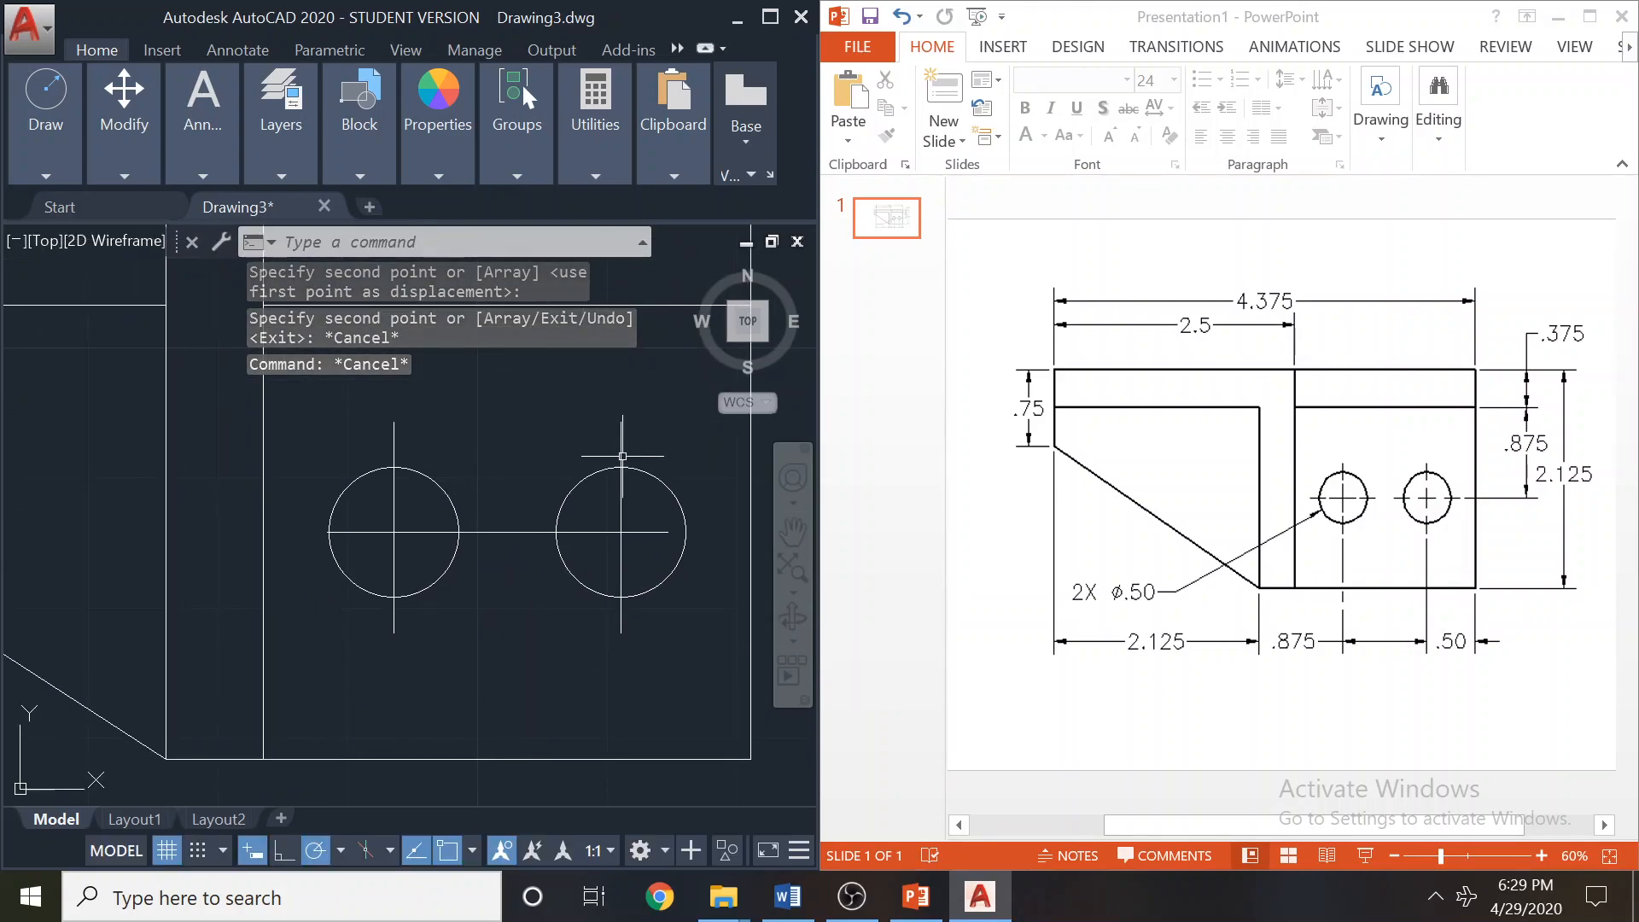
scroll(486, 608, "down", 1)
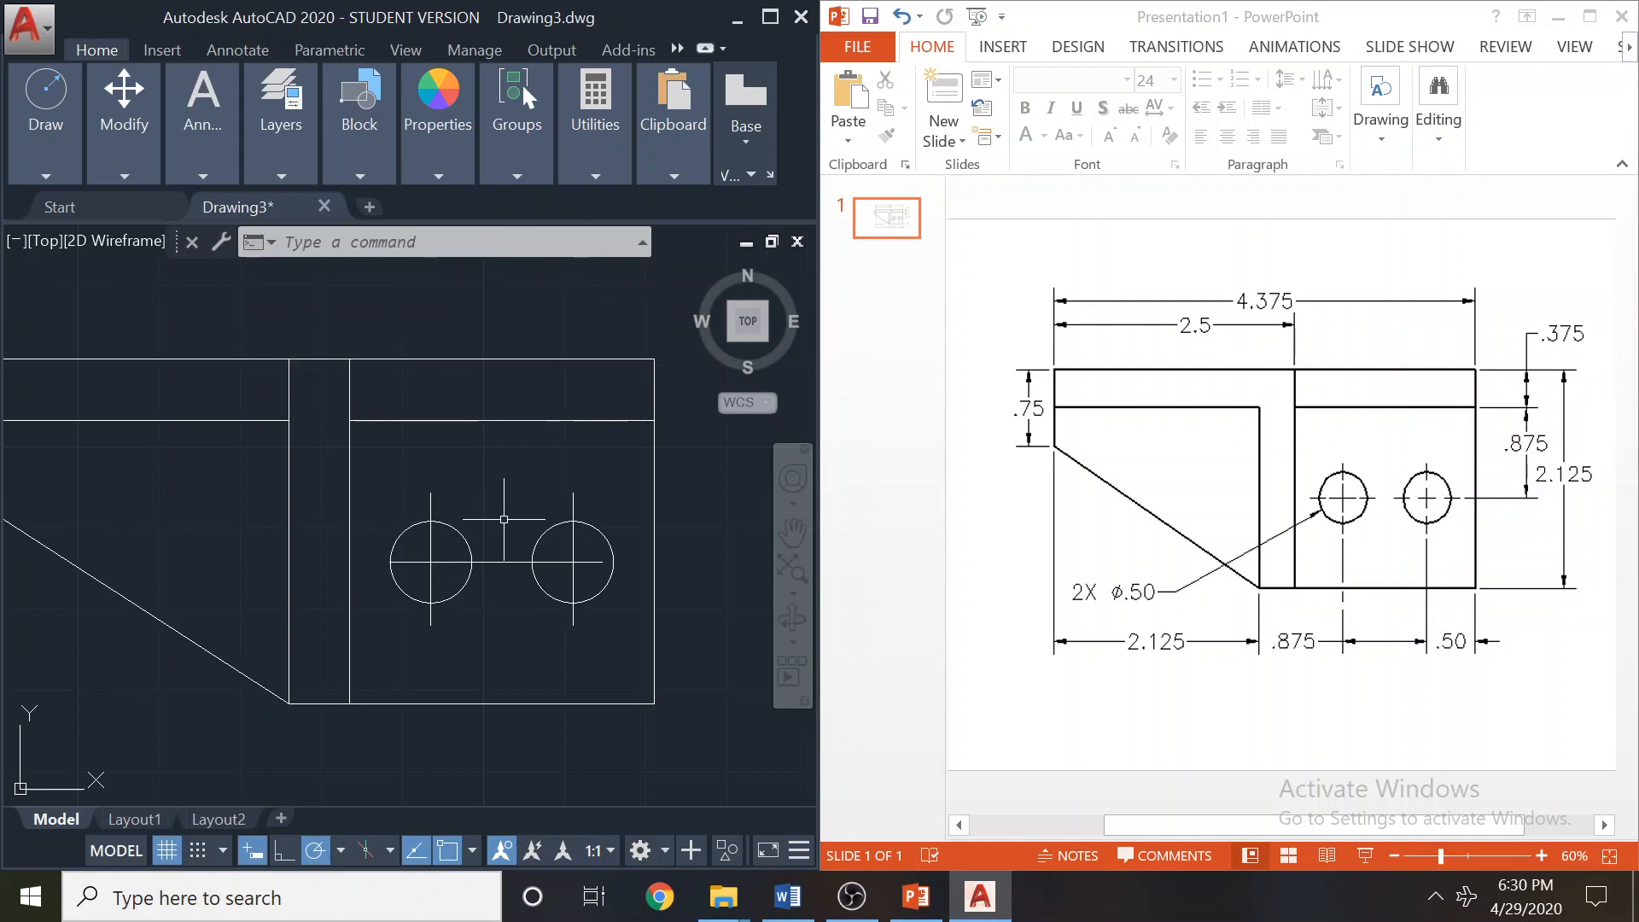
scroll(504, 519, "up", 1)
left_click(444, 588)
left_click(320, 589)
left_click(292, 588)
mouse_move(292, 589)
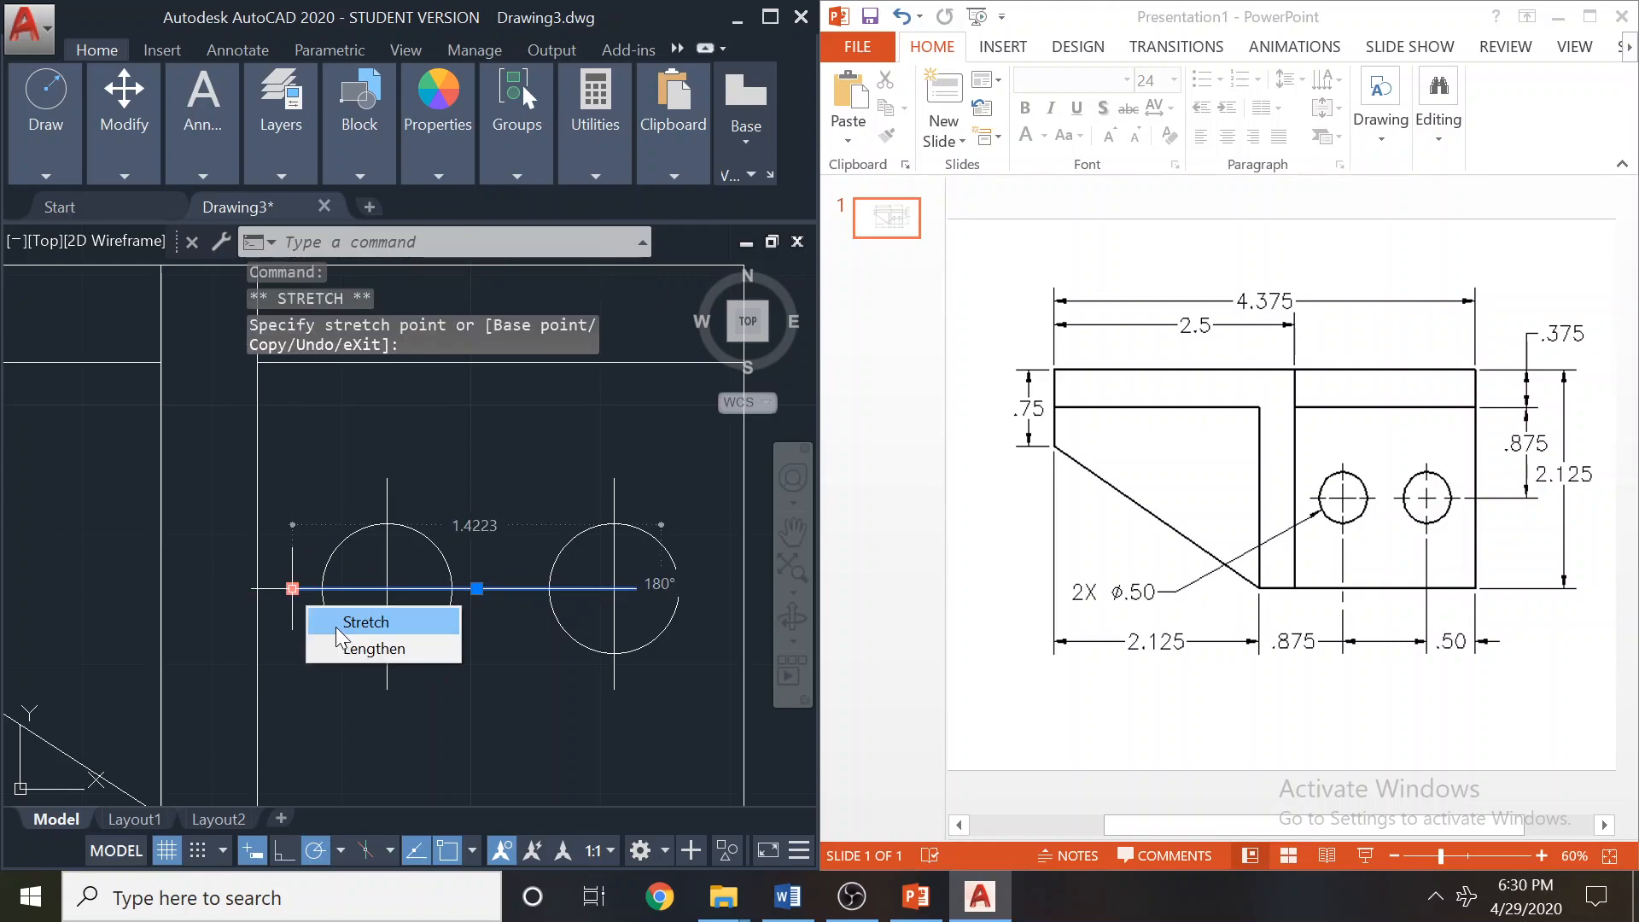
key("Escape")
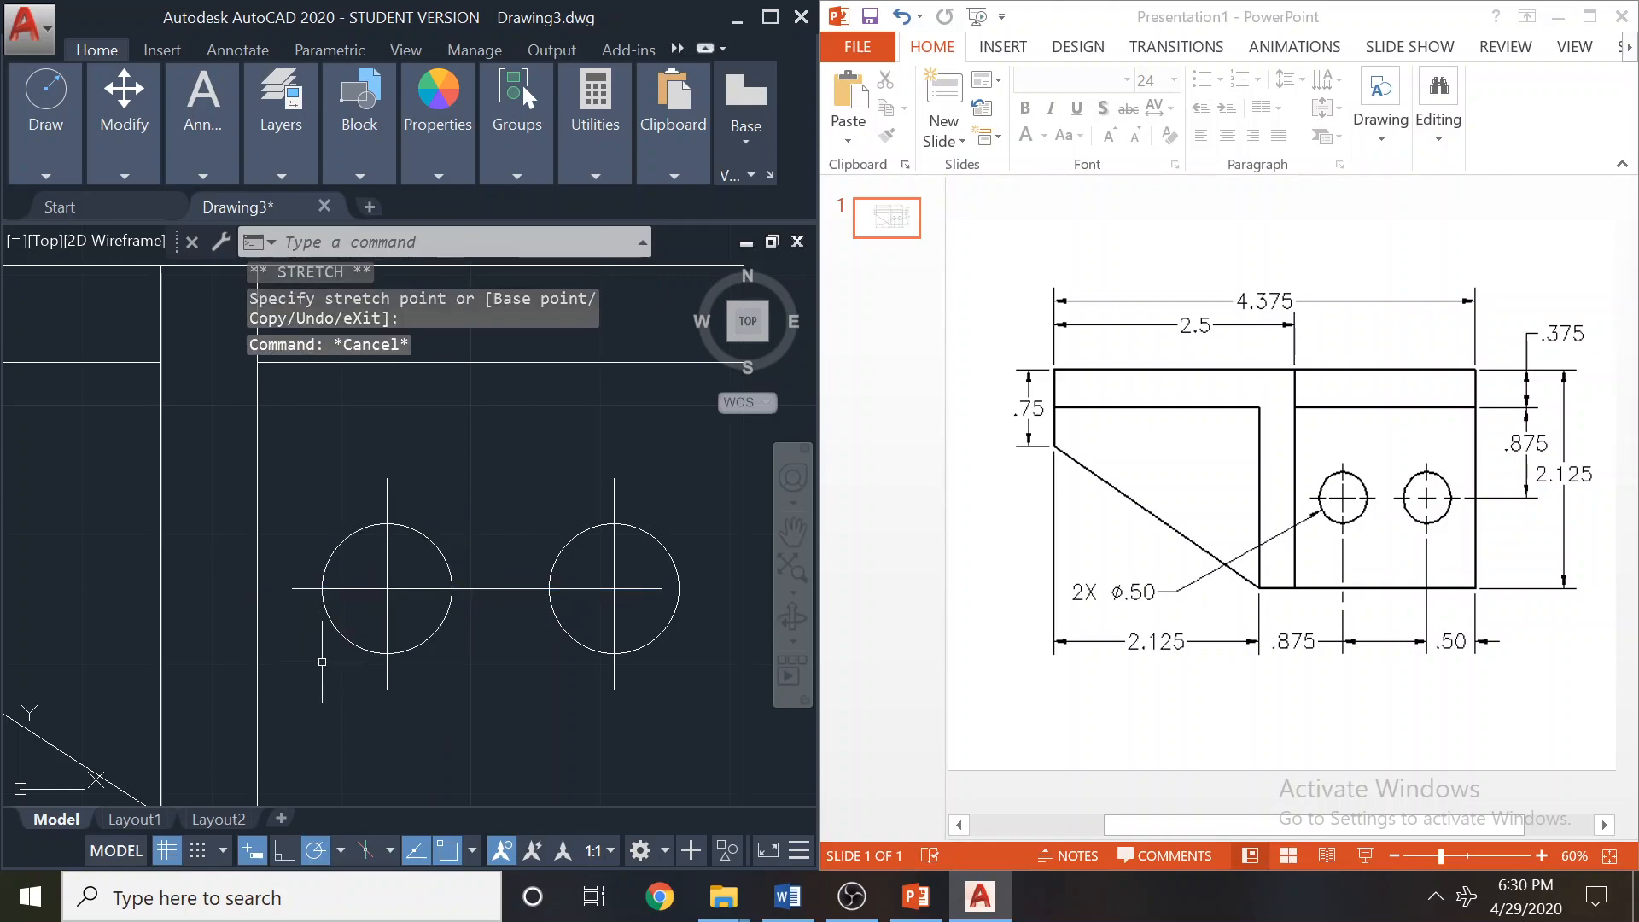
Stretch the horizontal centre line's right end outward so it extends further beyond the right hole.
left_click(651, 589)
left_click(661, 588)
left_click(709, 588)
key("Escape")
scroll(643, 668, "down", 2)
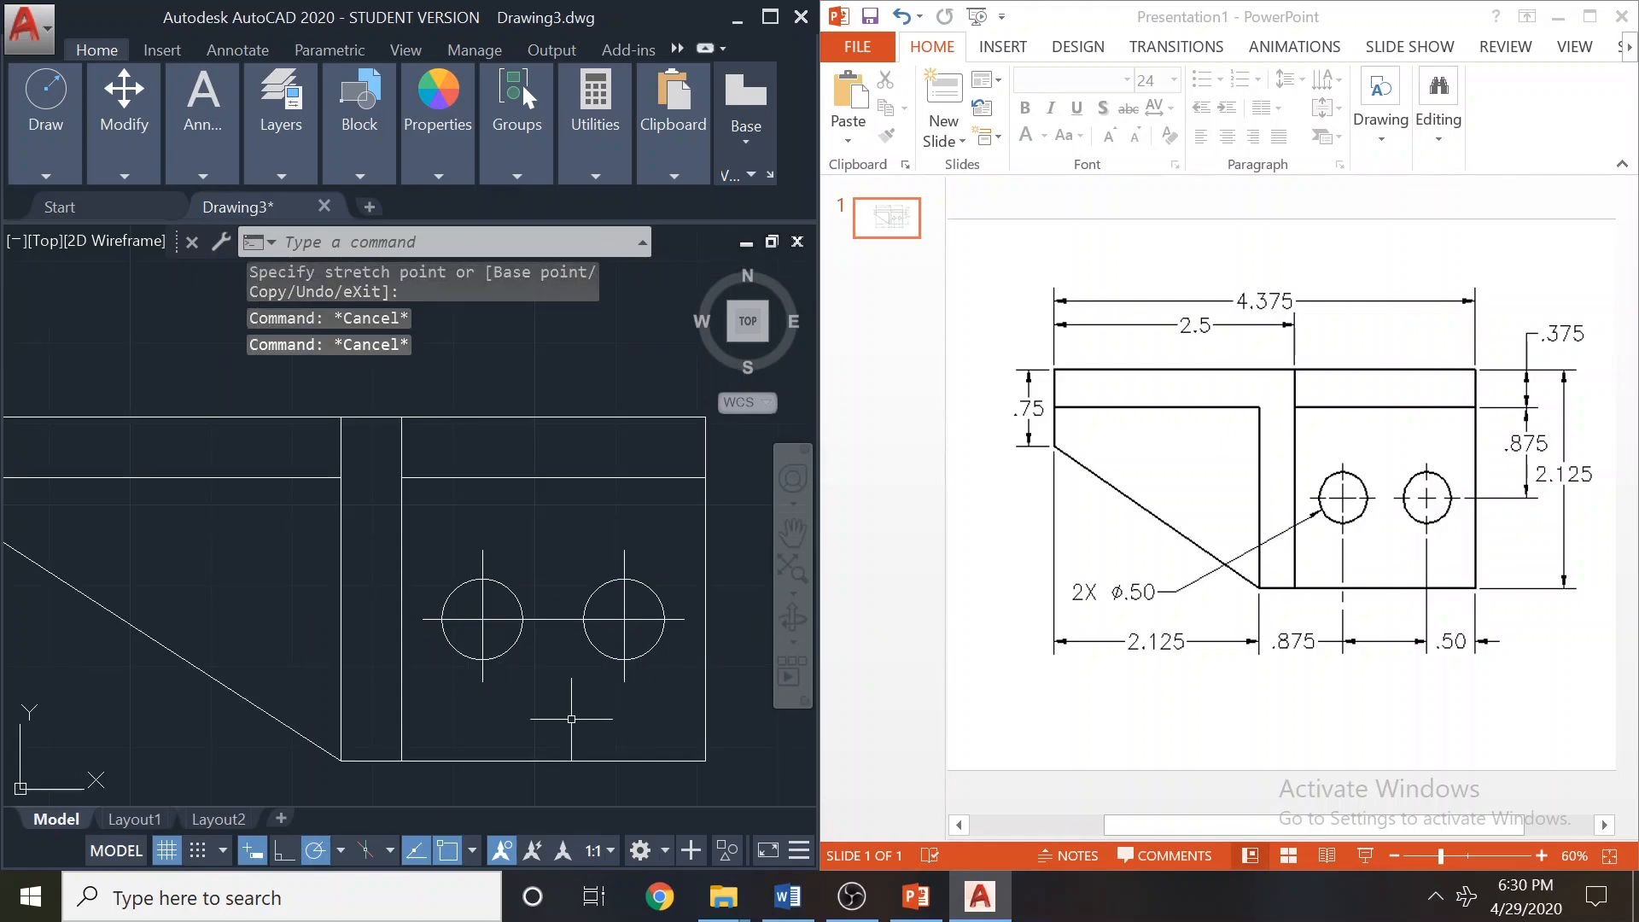
Minimize the PowerPoint reference window and maximize the AutoCAD window to inspect the whole part and its two holes.
middle_click_drag(538, 687, 518, 654)
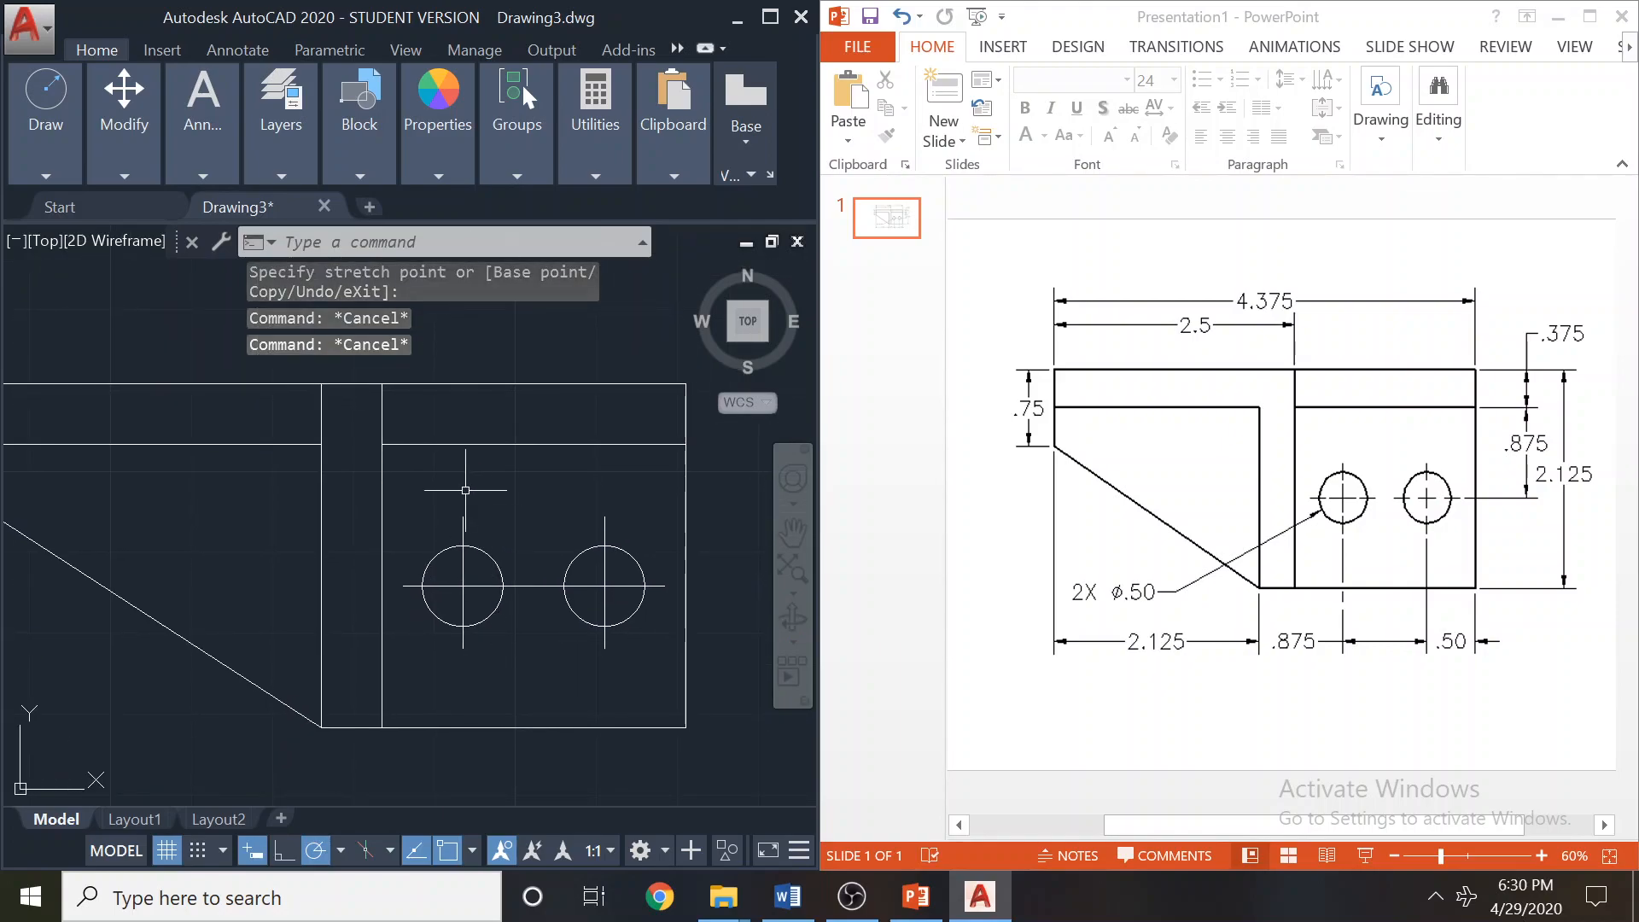
scroll(547, 611, "down", 2)
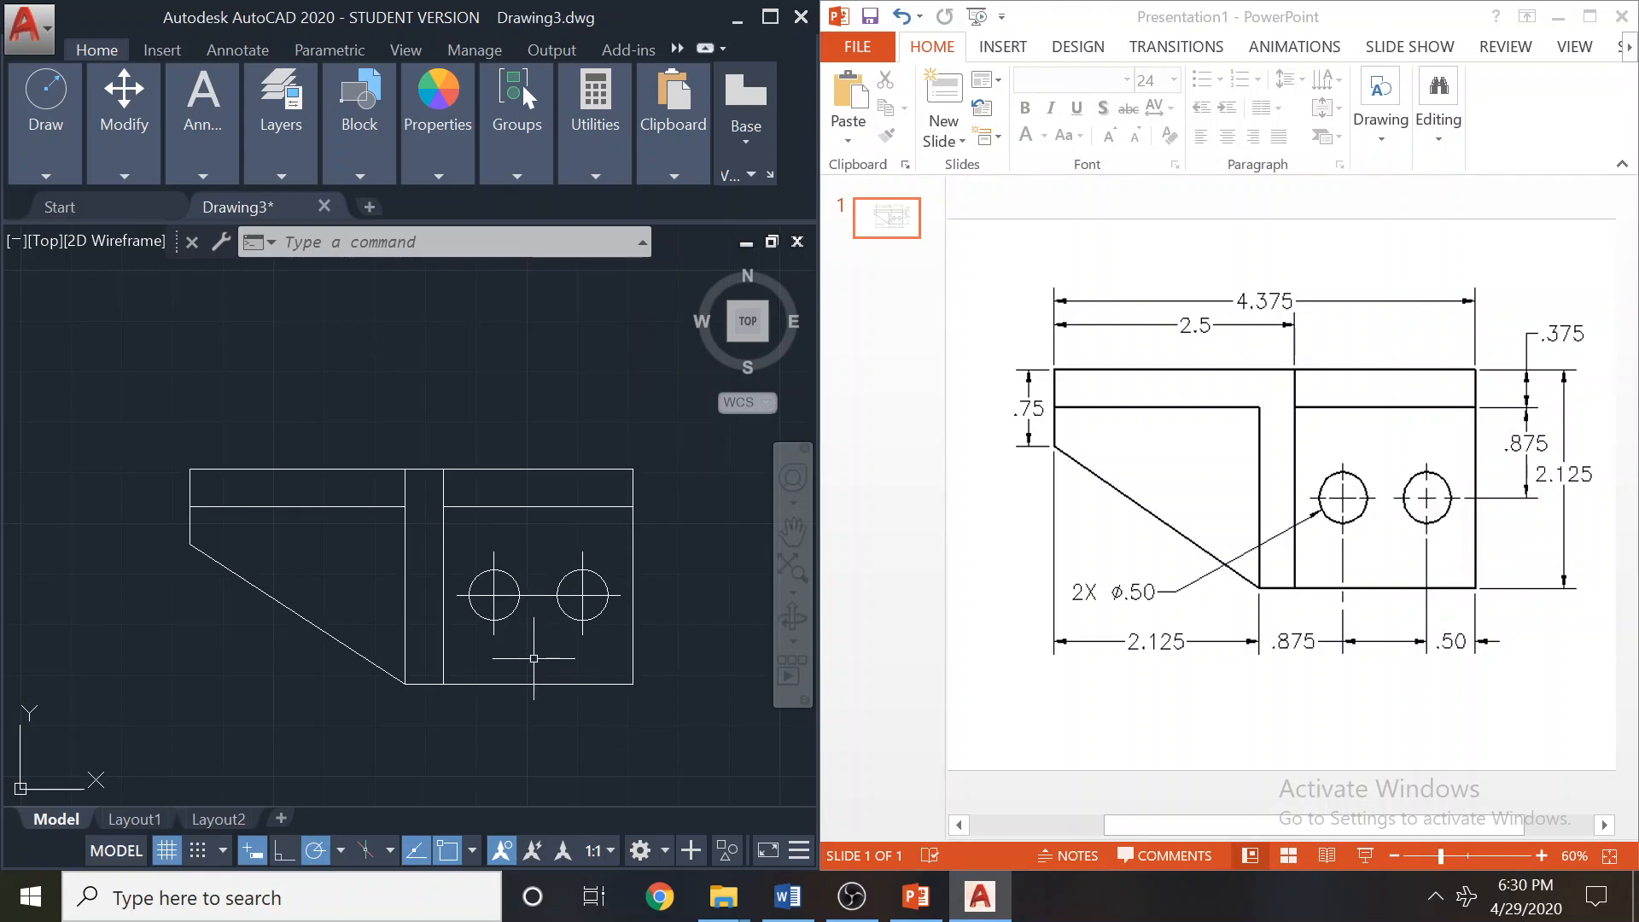
scroll(536, 613, "up", 2)
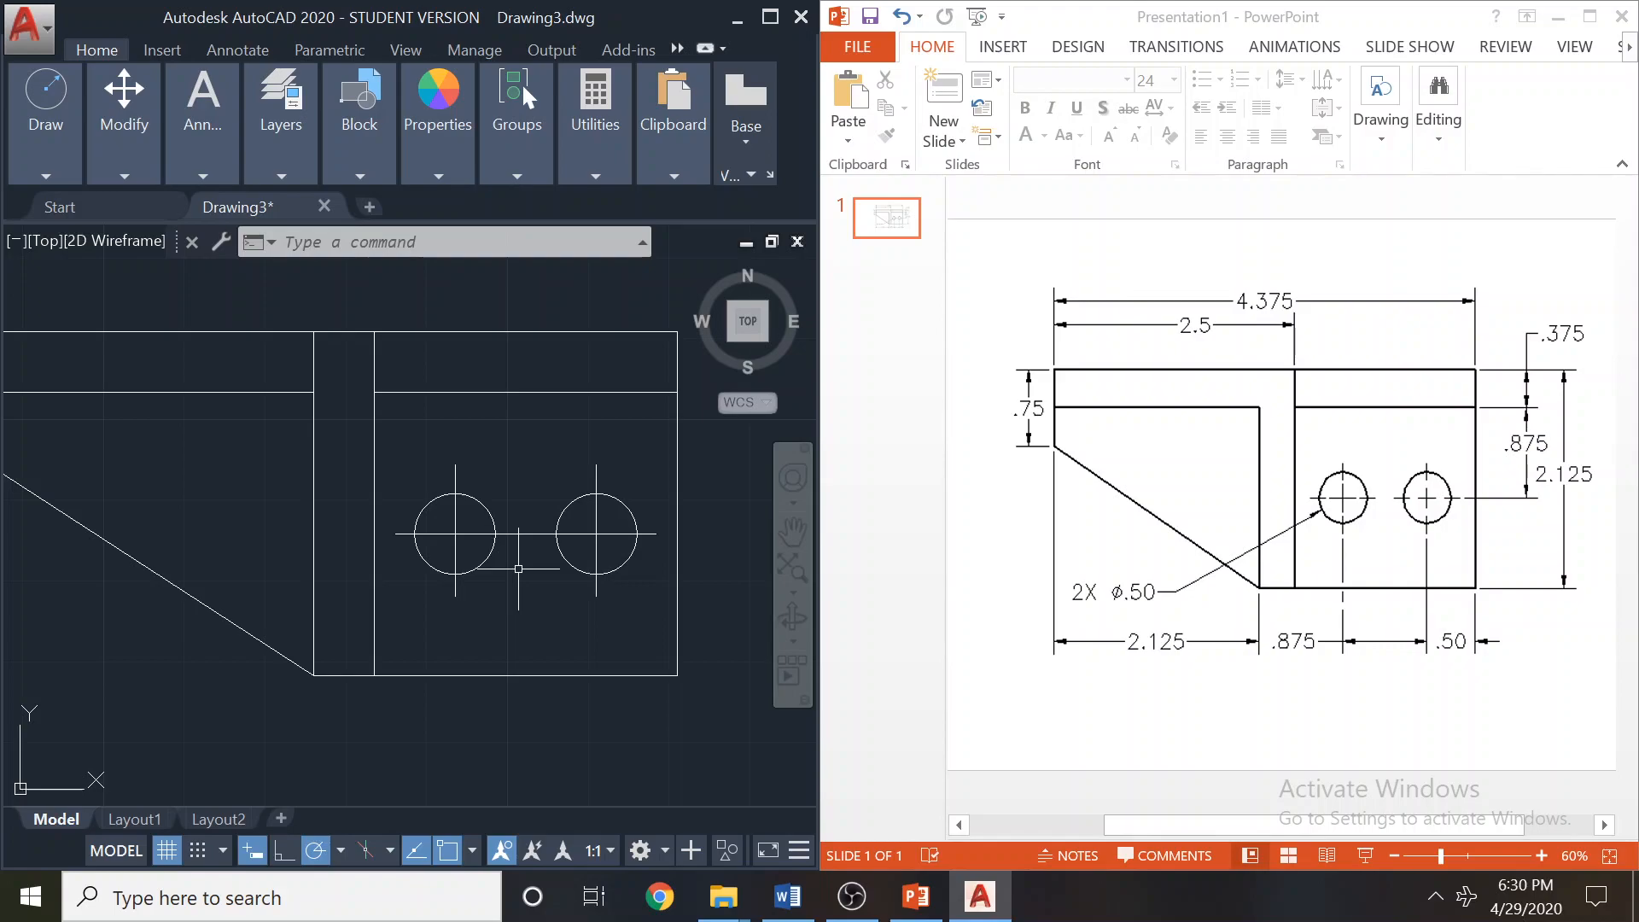
left_click(1561, 17)
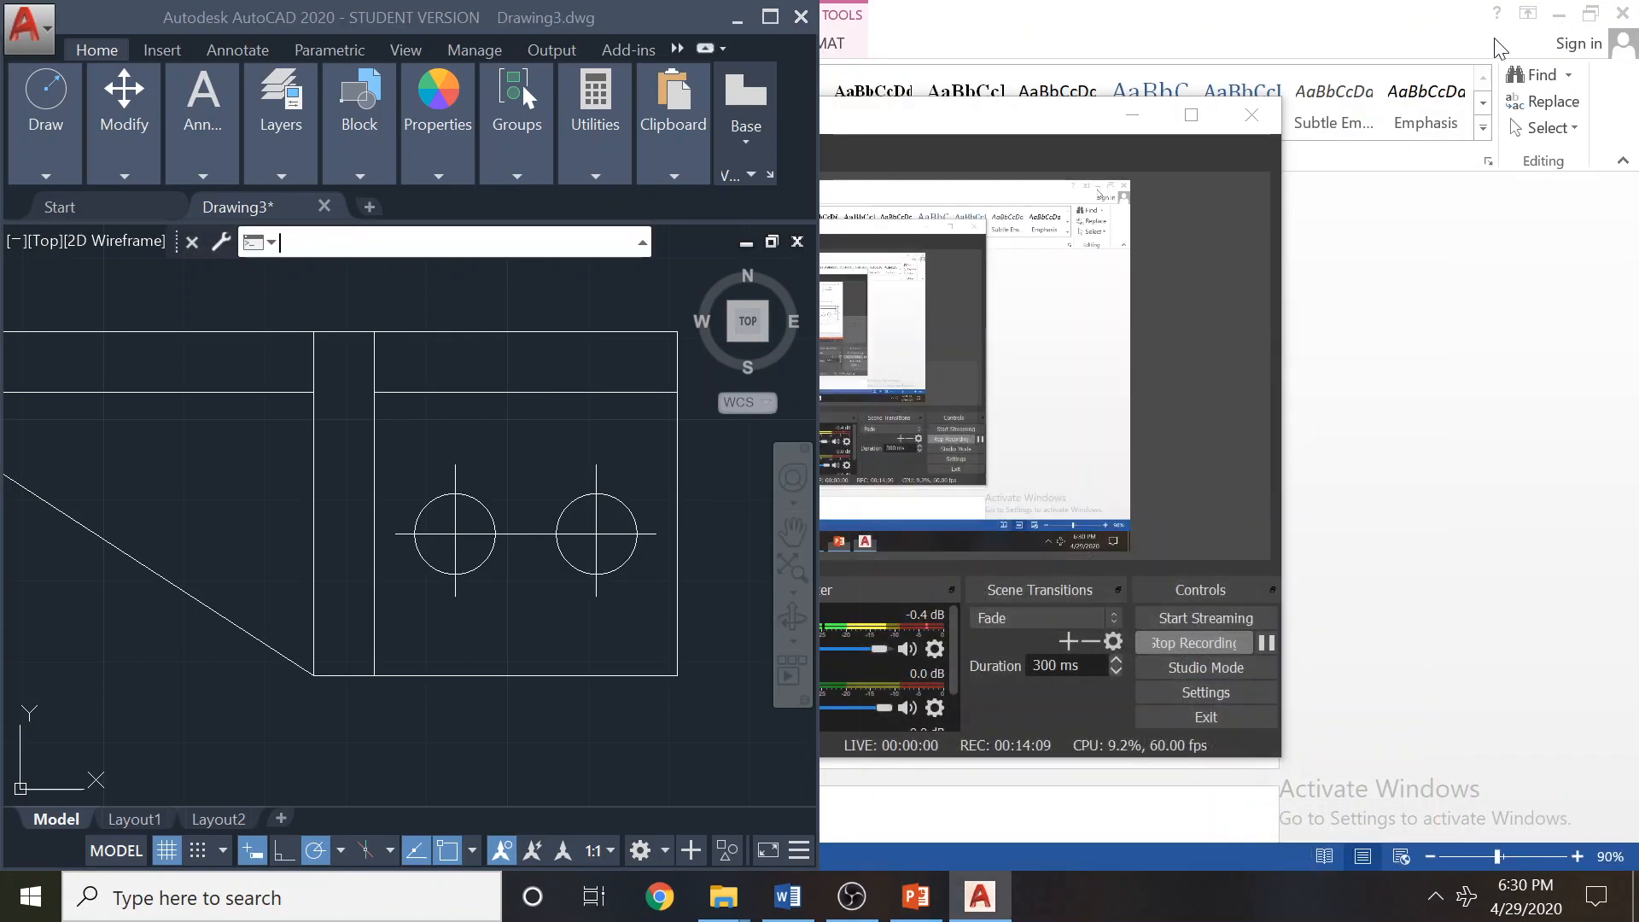
left_click(770, 16)
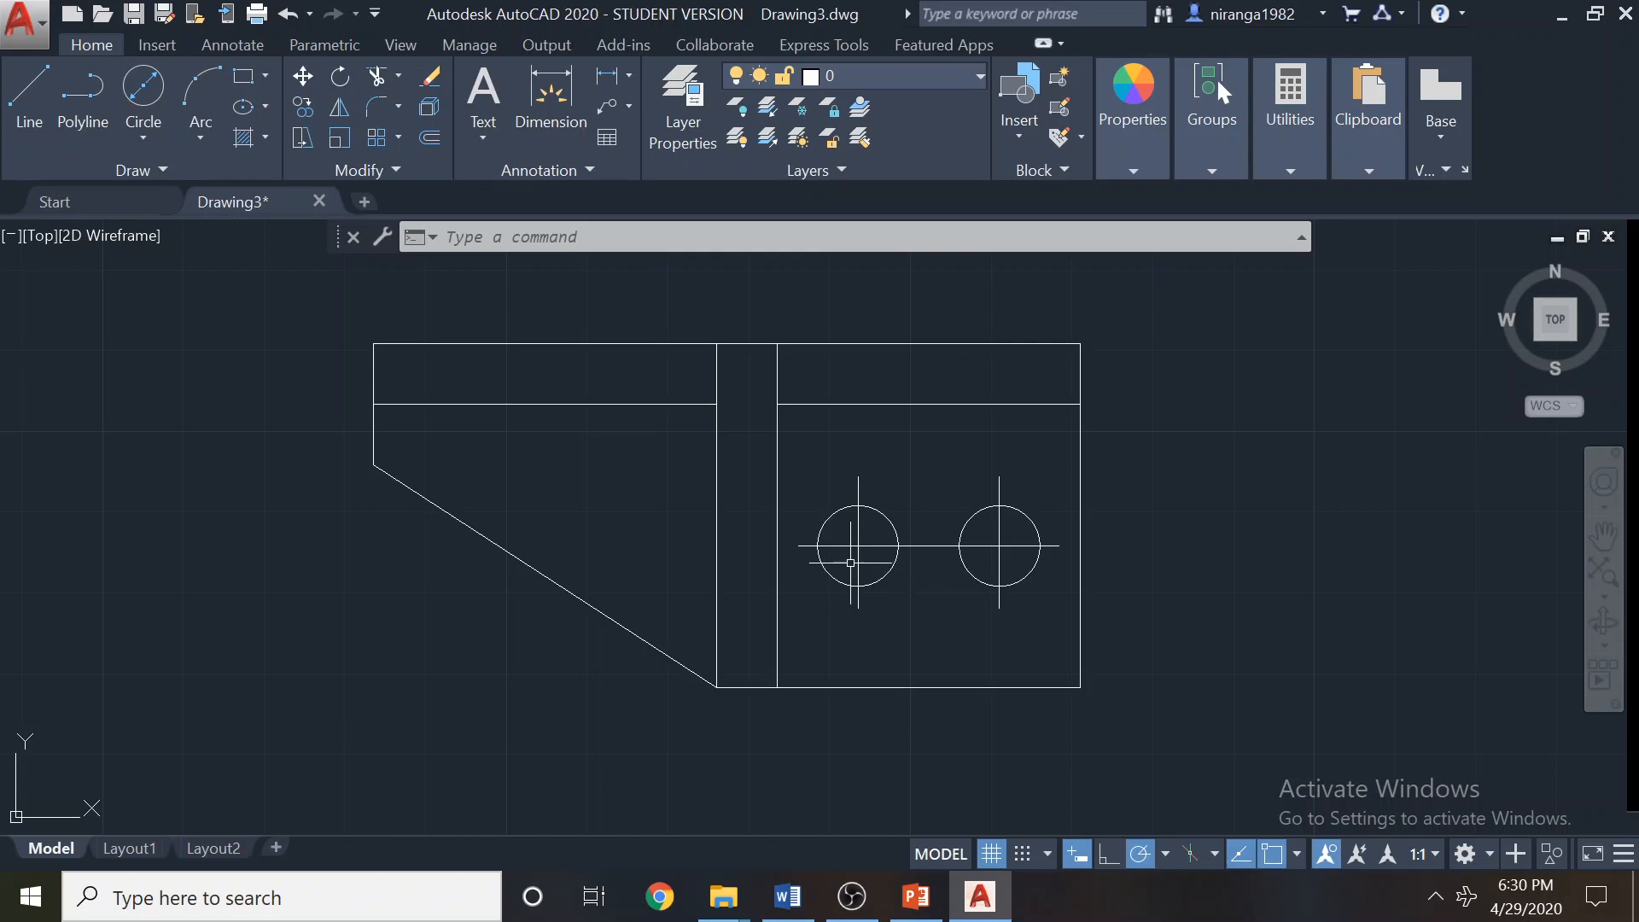
scroll(850, 563, "up", 2)
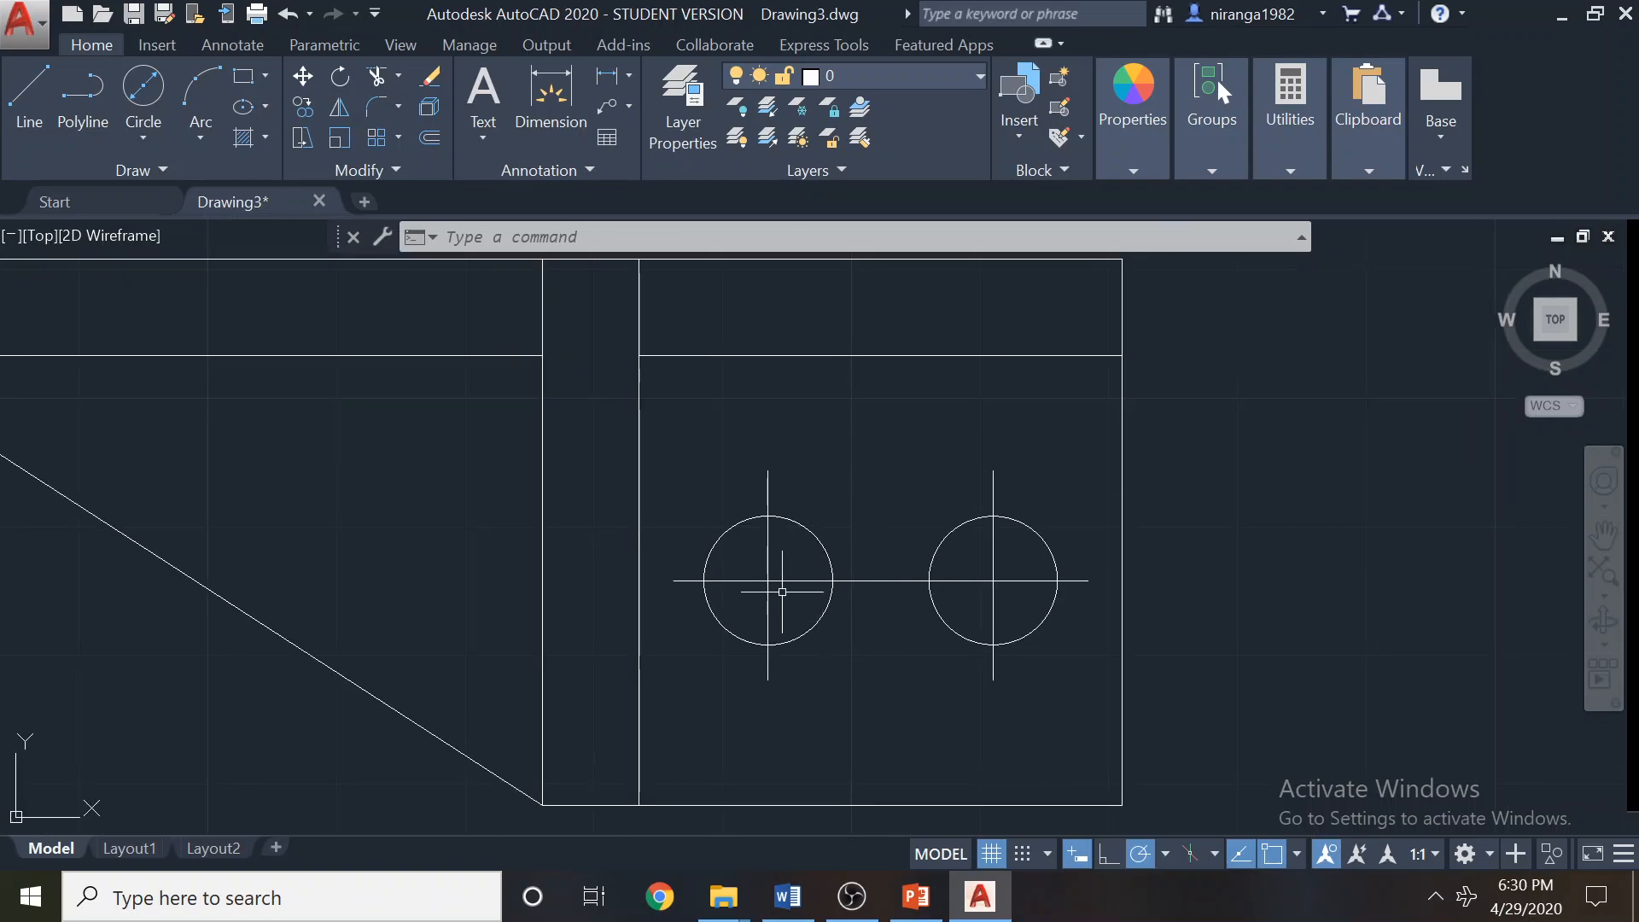
scroll(782, 592, "down", 2)
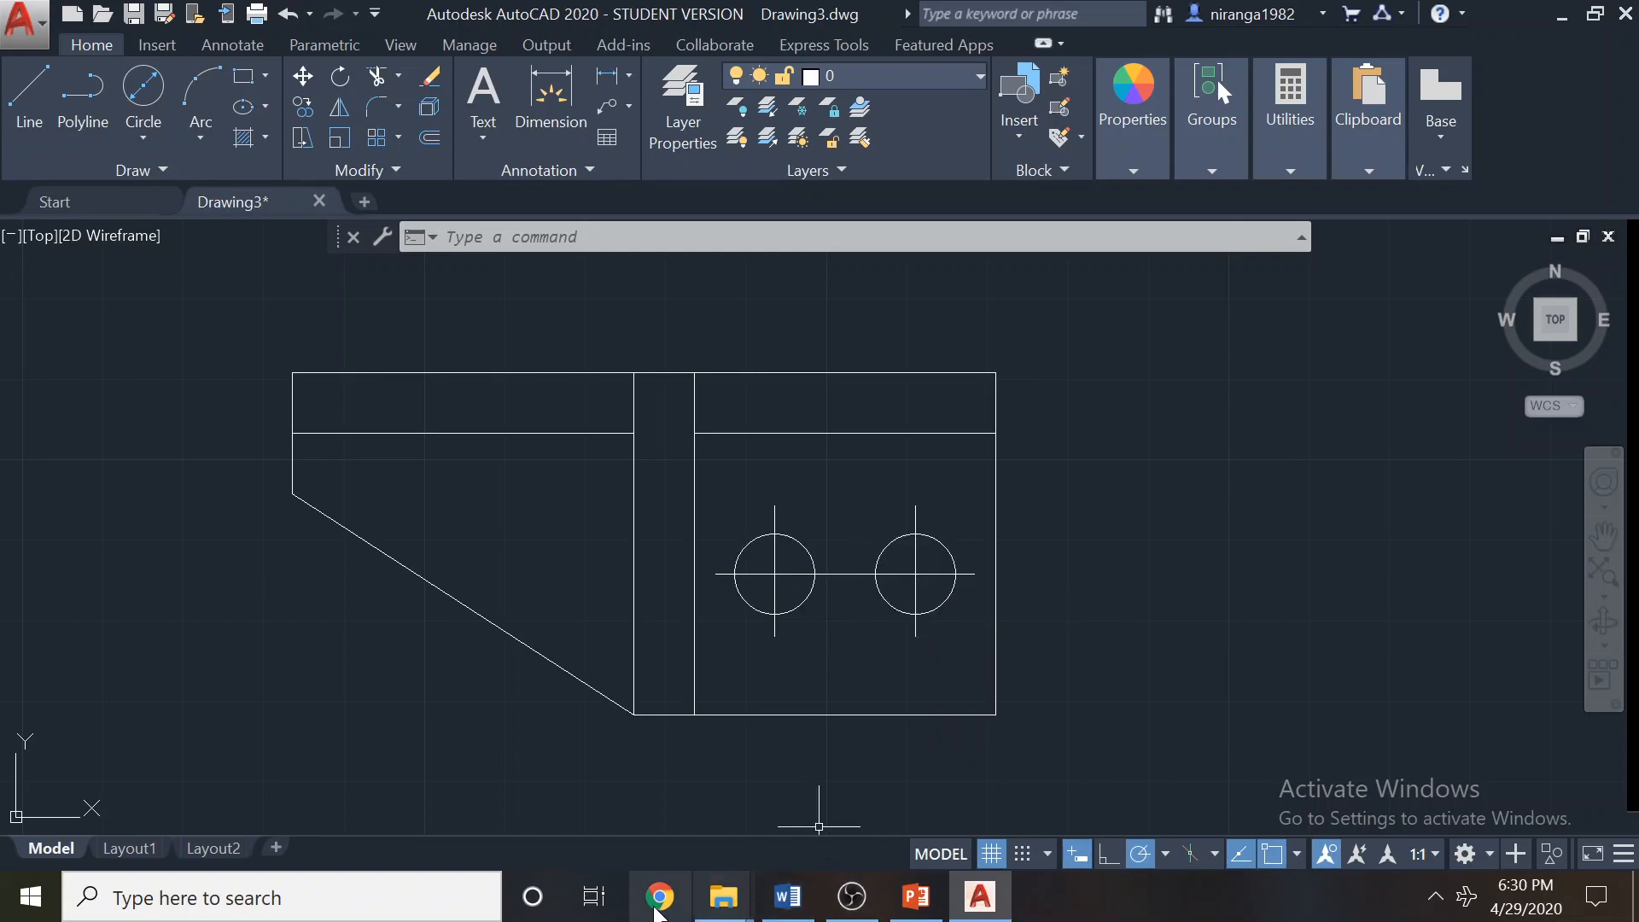
Switch to the tutorials-doc folder in File Explorer and look through the list of AutoCAD tutorial documents.
mouse_move(728, 912)
left_click(555, 773)
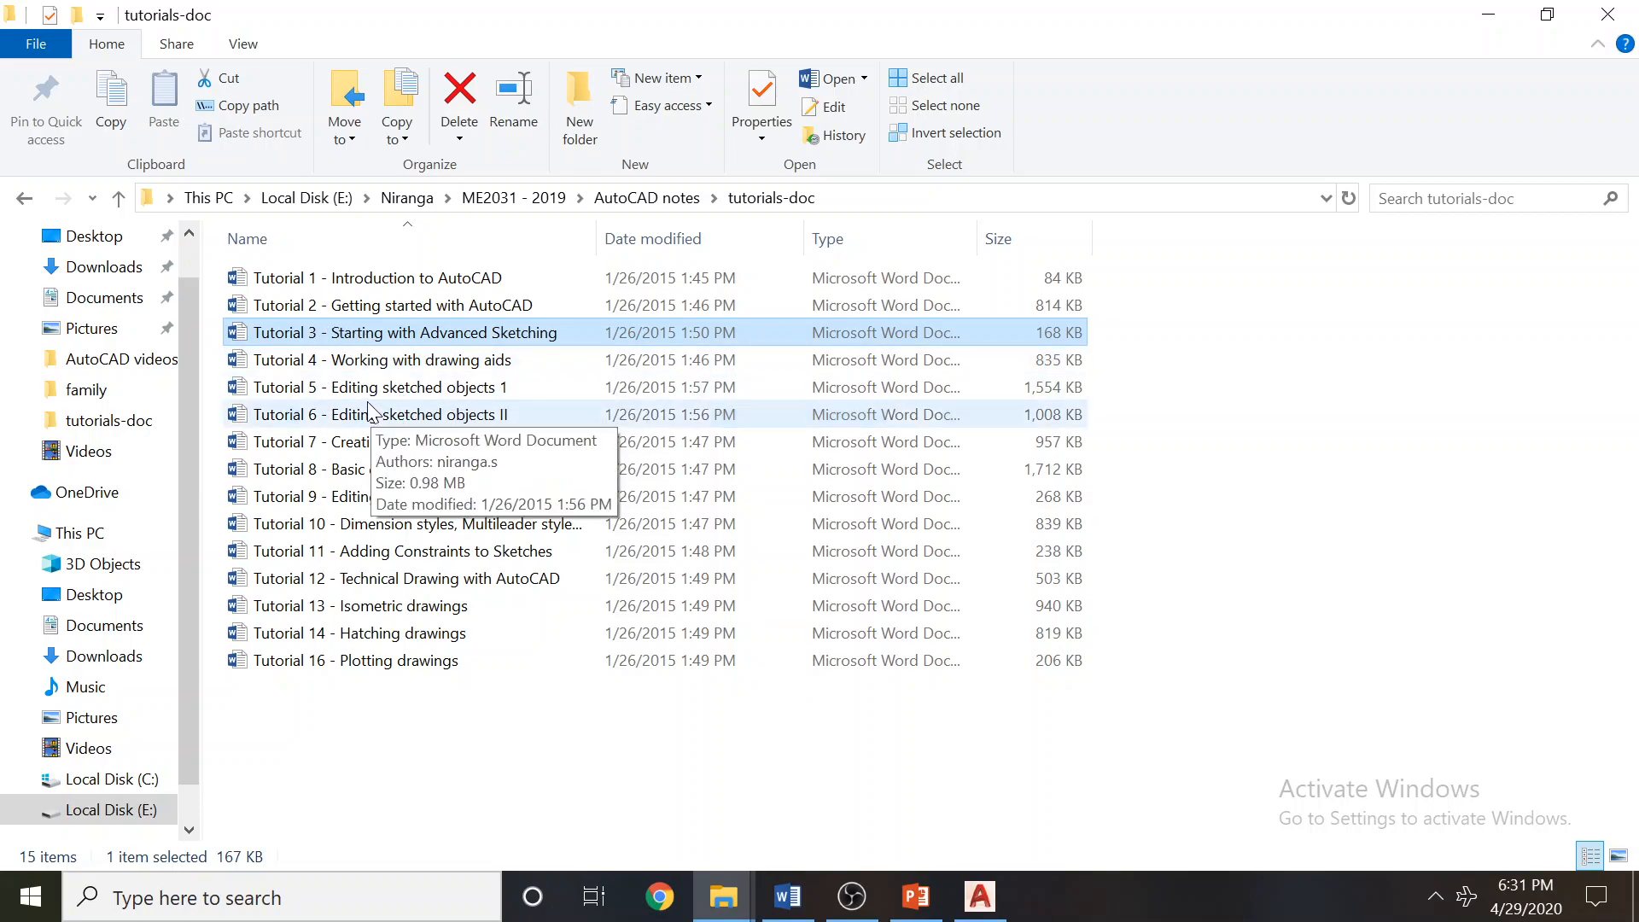
left_click(851, 897)
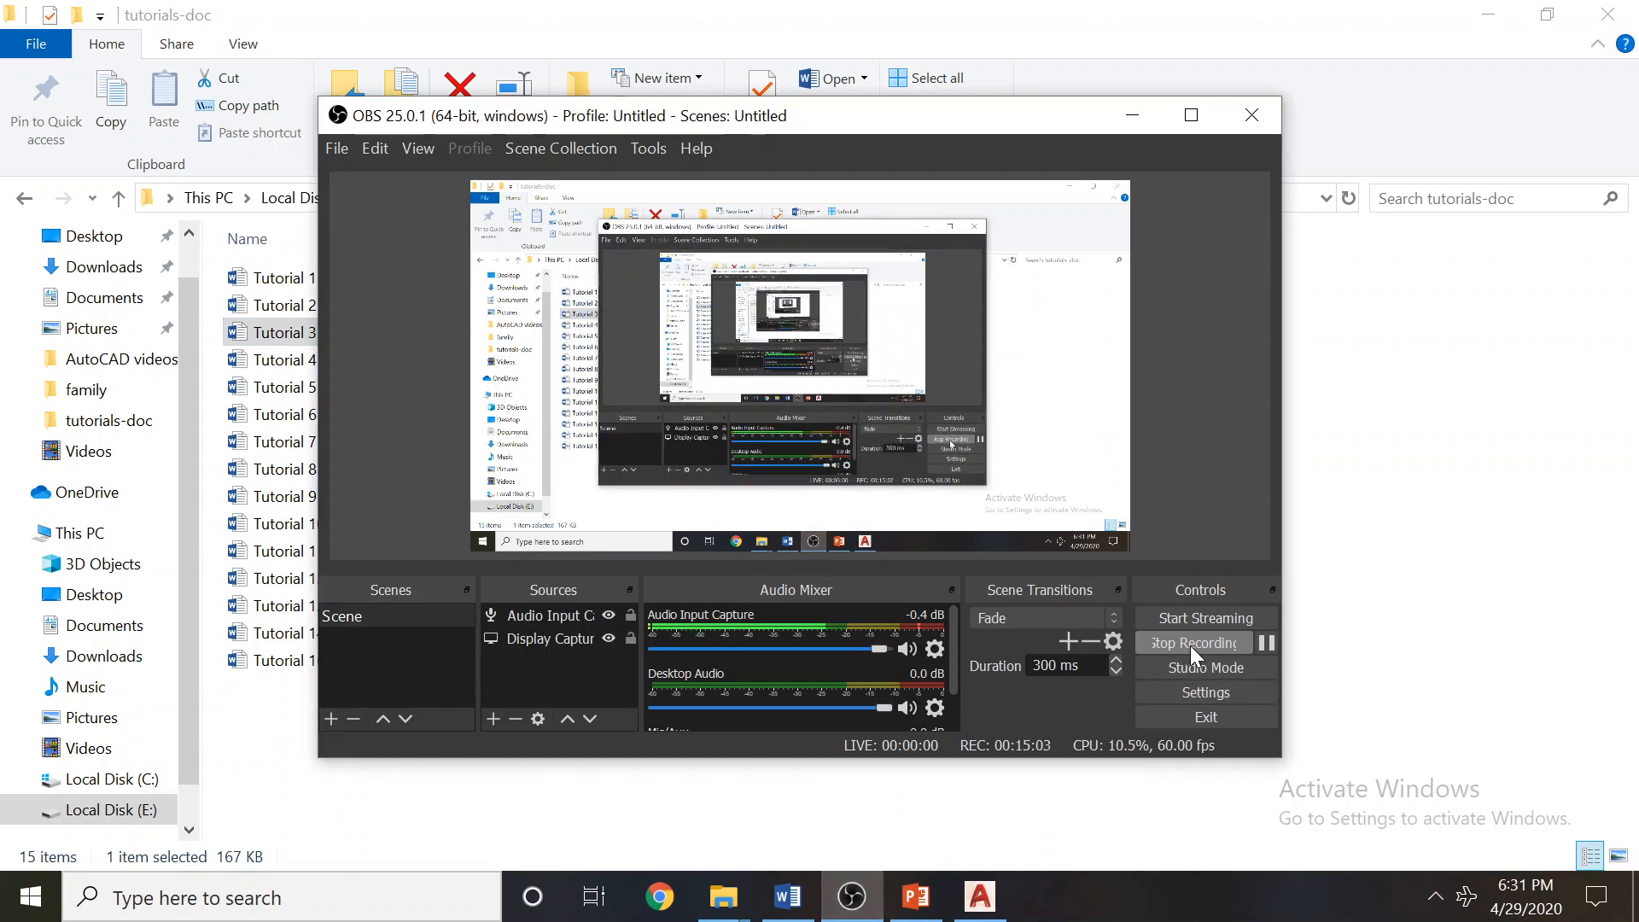